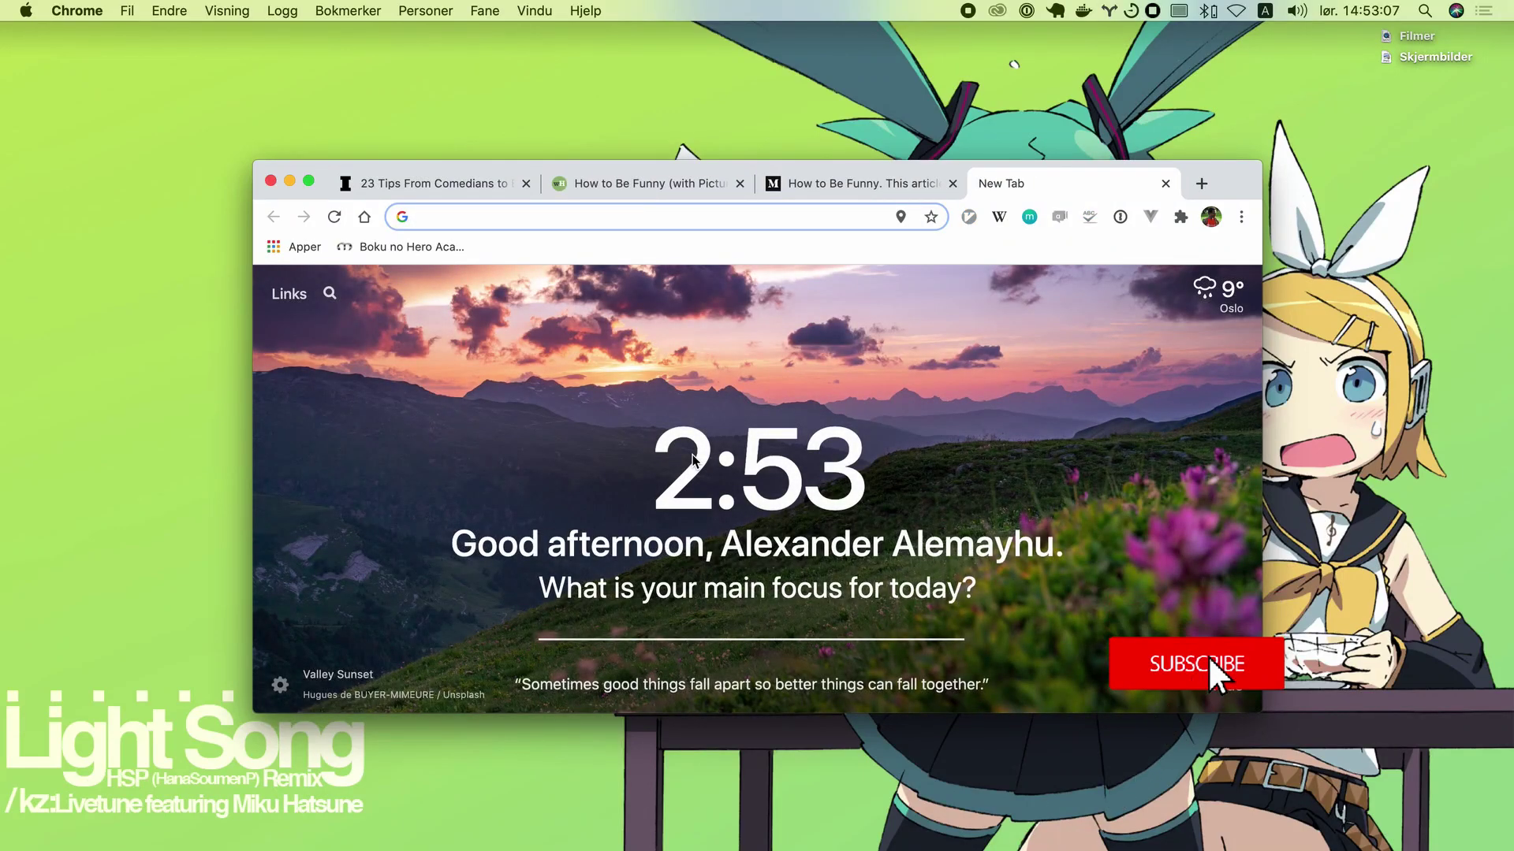
# Go to notion.so and sign up for an account using Google.
pyautogui.write('n')
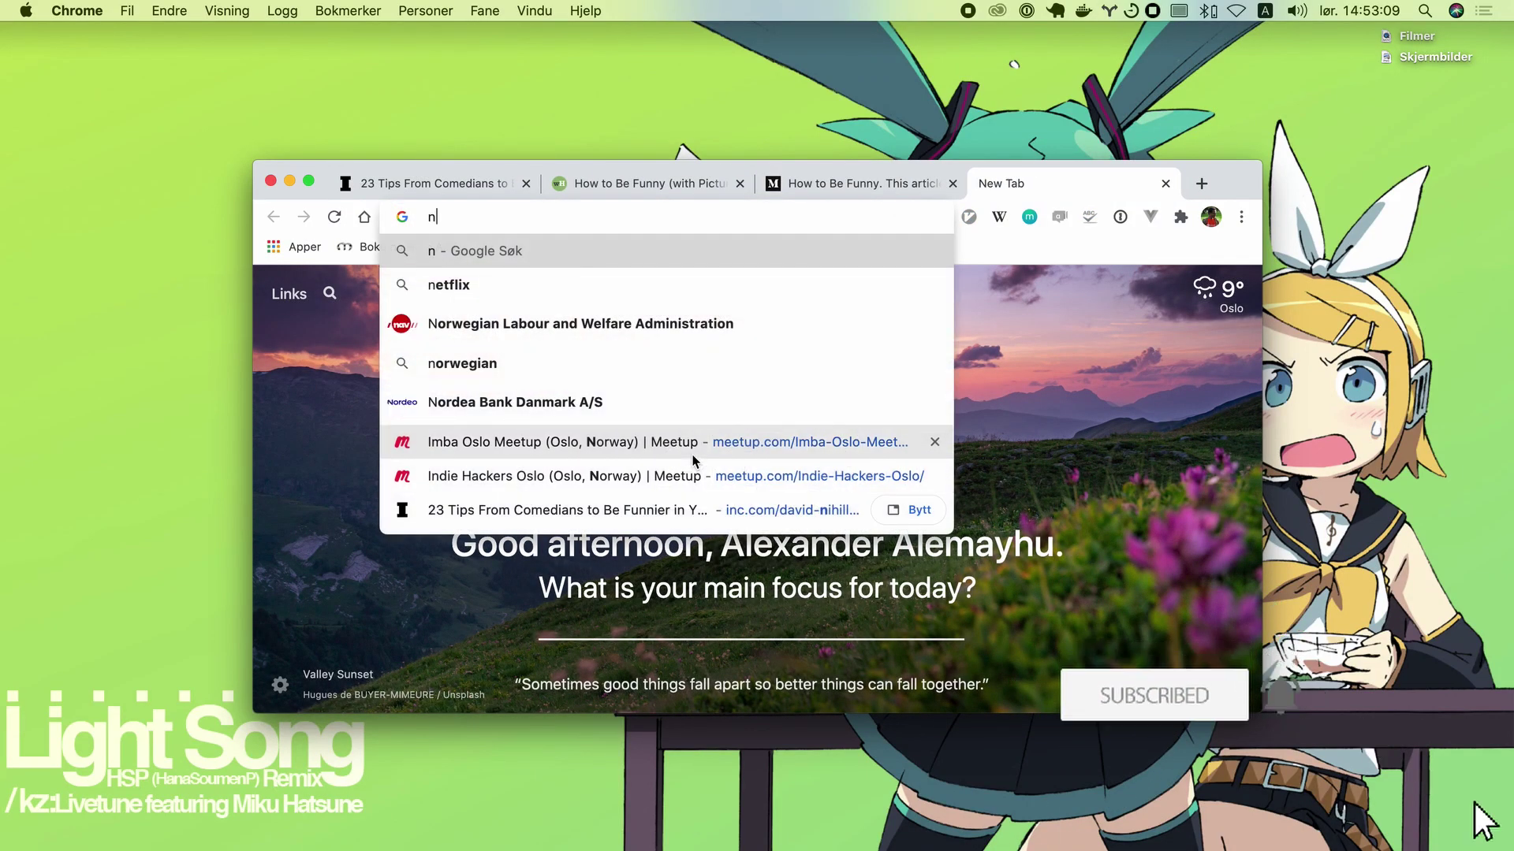
pyautogui.write('otion.s')
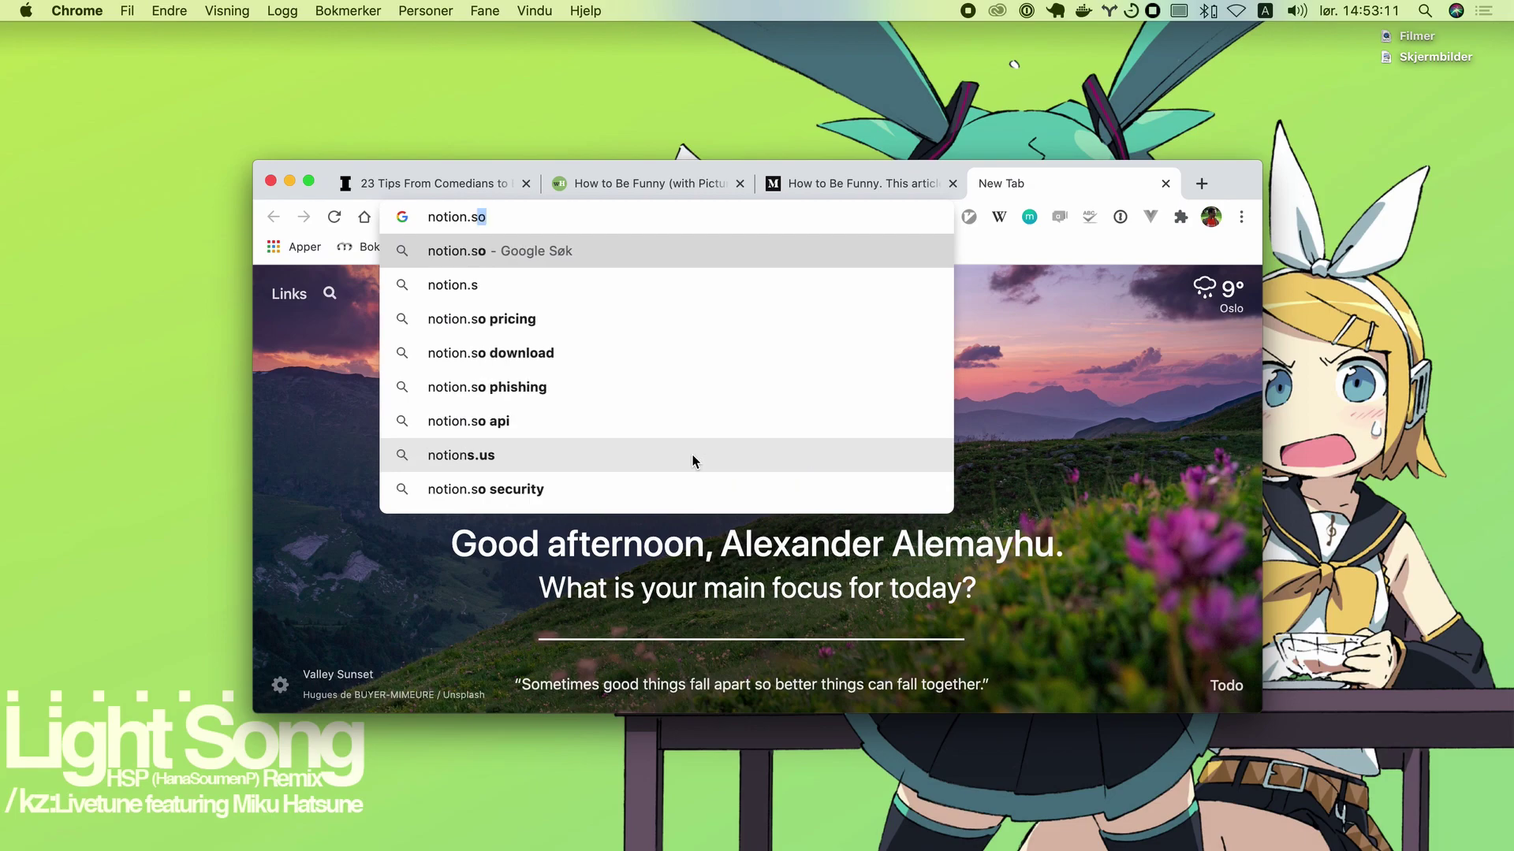
pyautogui.press('Return')
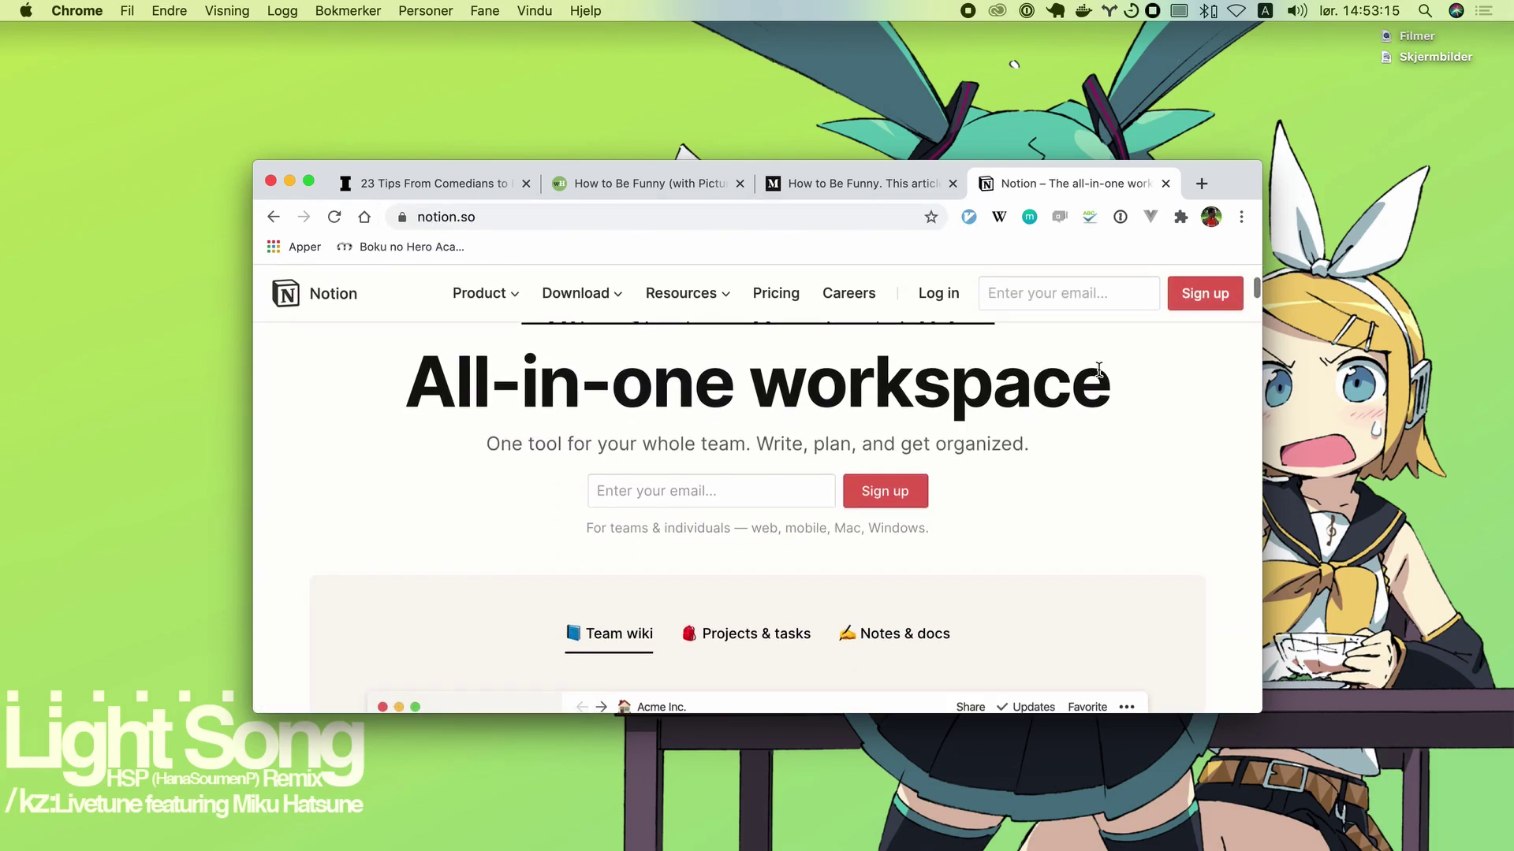
pyautogui.click(1204, 302)
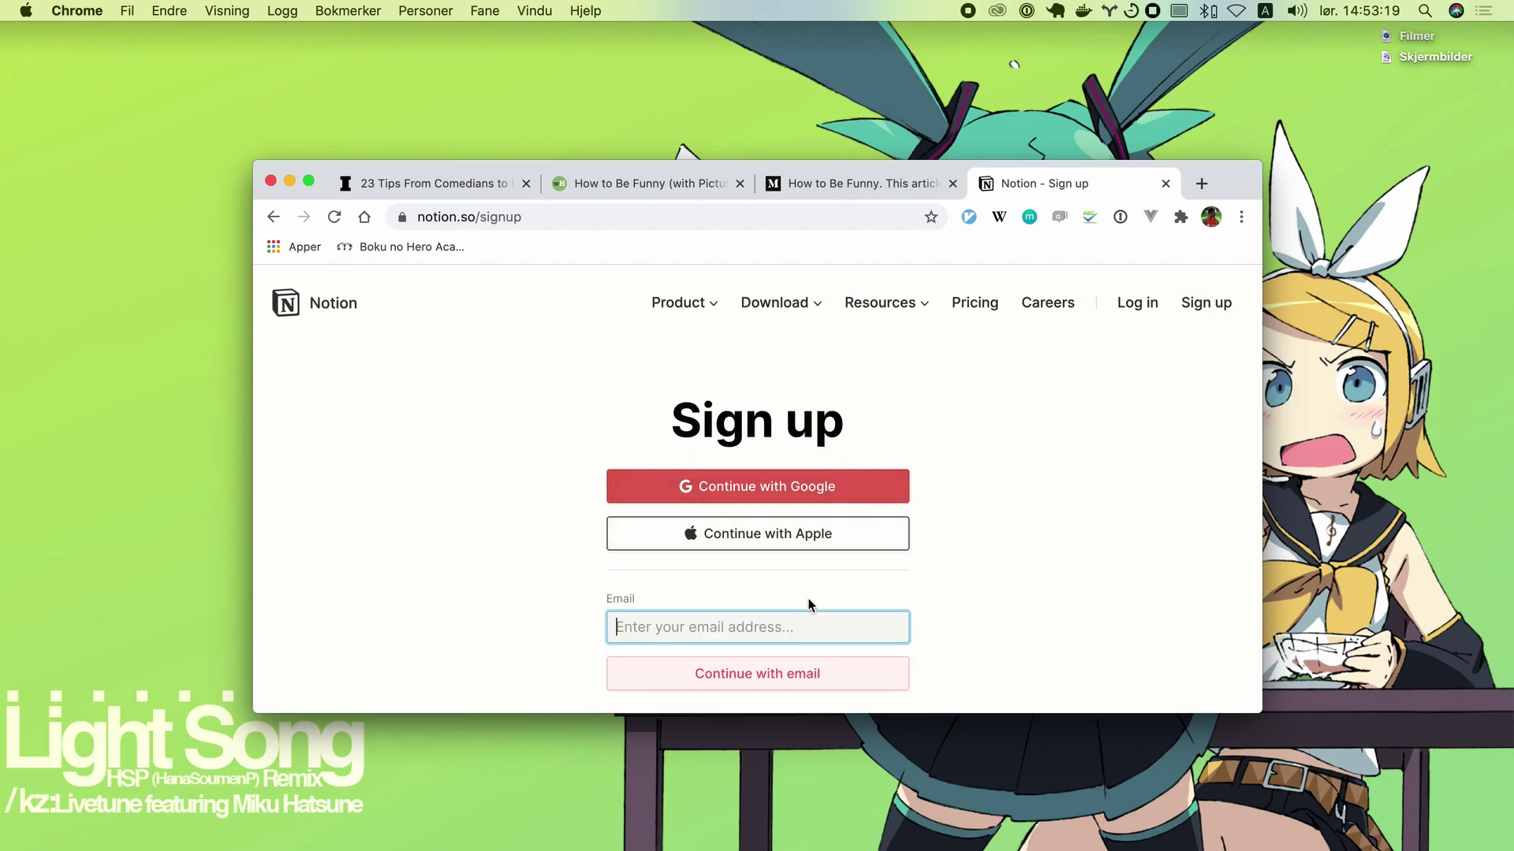
pyautogui.click(822, 489)
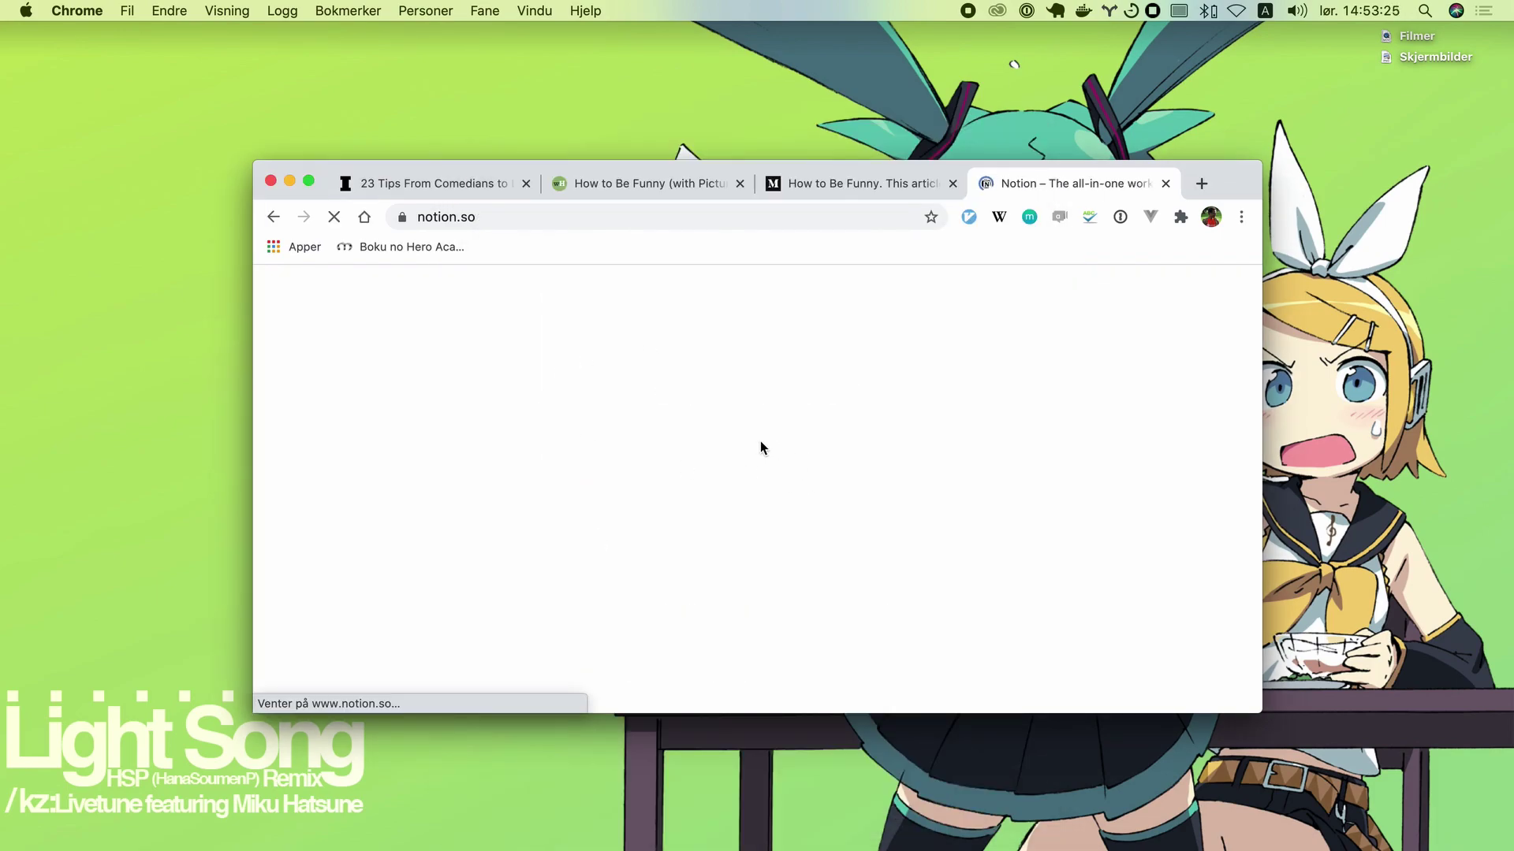
# Agree to the cookie and analytics terms and enter Notion with the "For myself" plan.
pyautogui.scroll(-3, 773, 449)
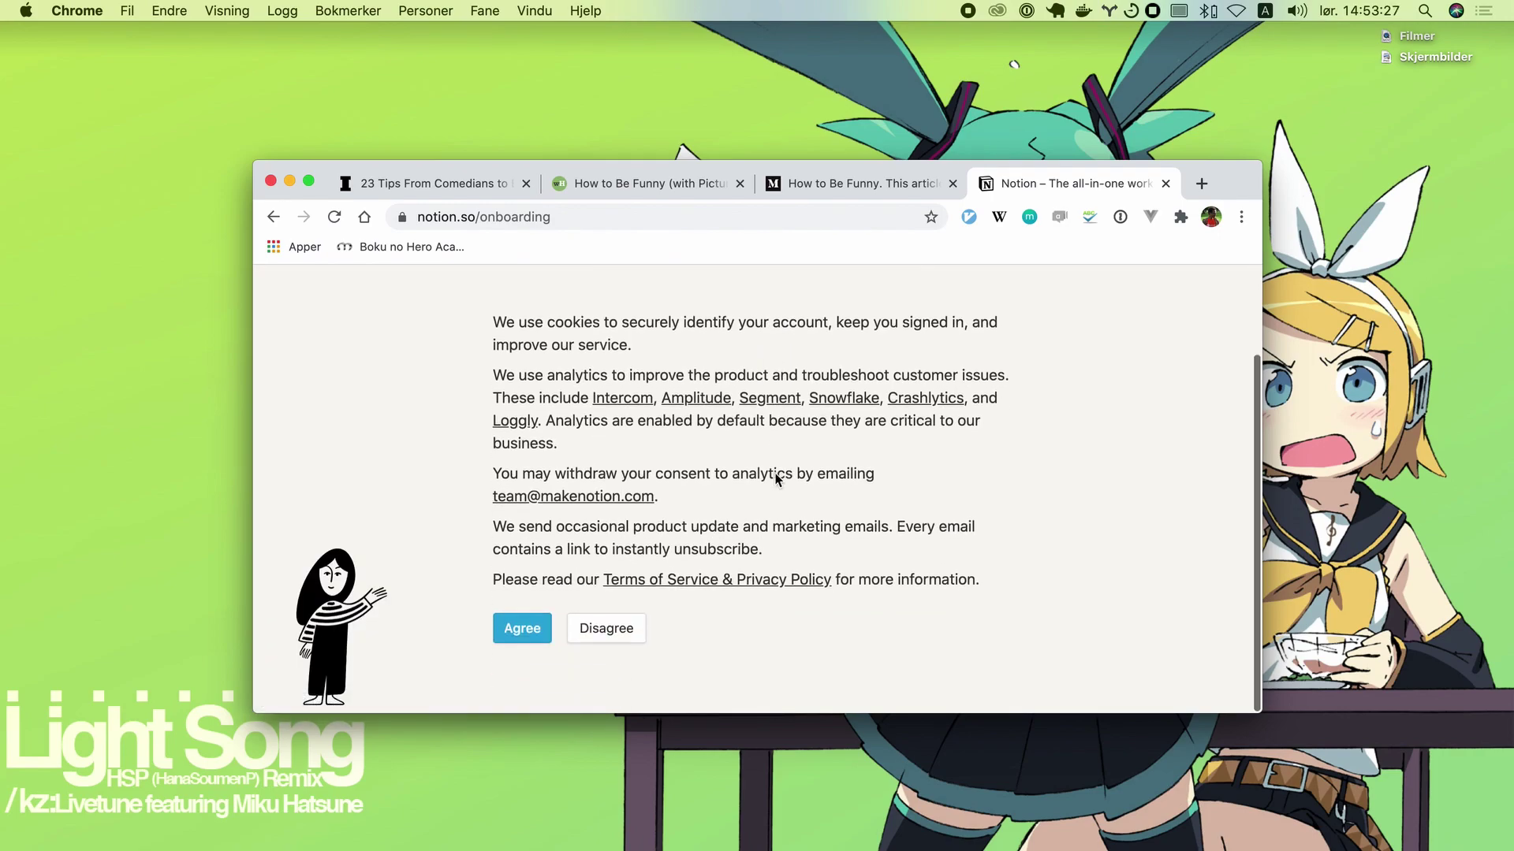
pyautogui.click(516, 635)
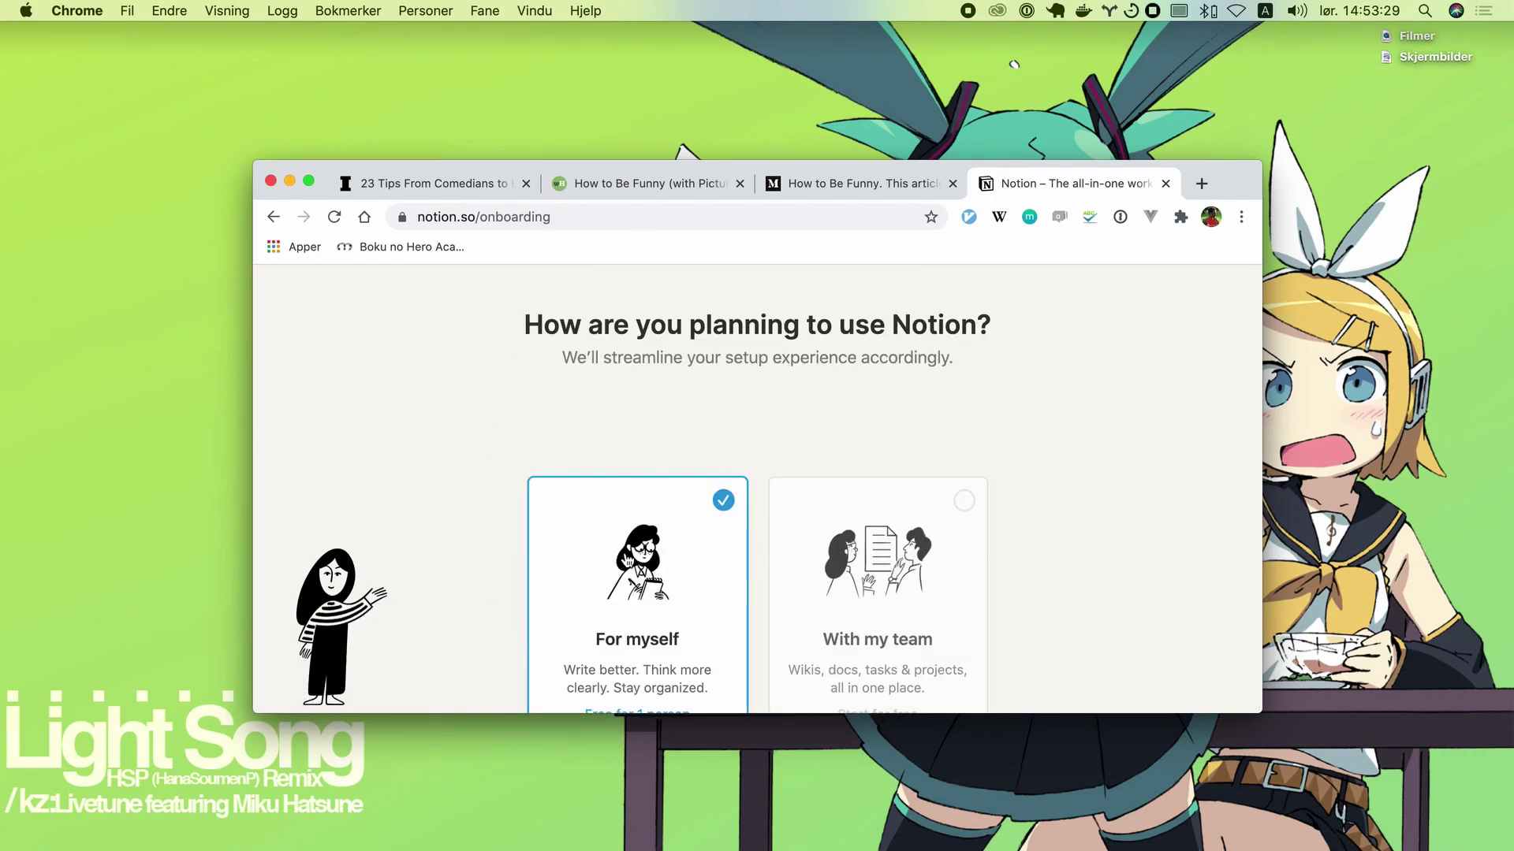
pyautogui.scroll(-5, 631, 561)
pyautogui.click(724, 561)
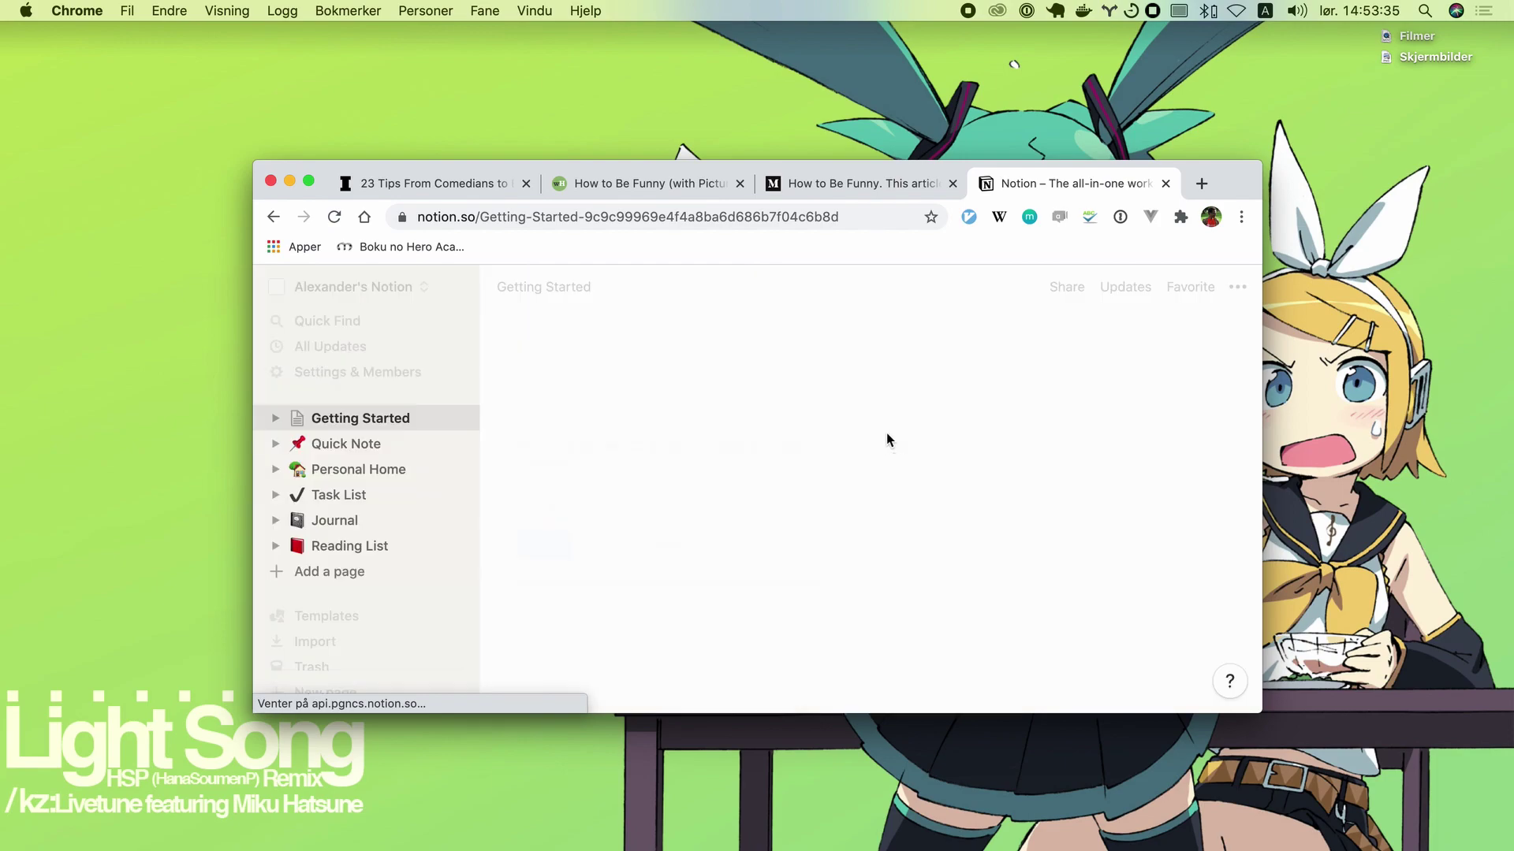
pyautogui.click(536, 534)
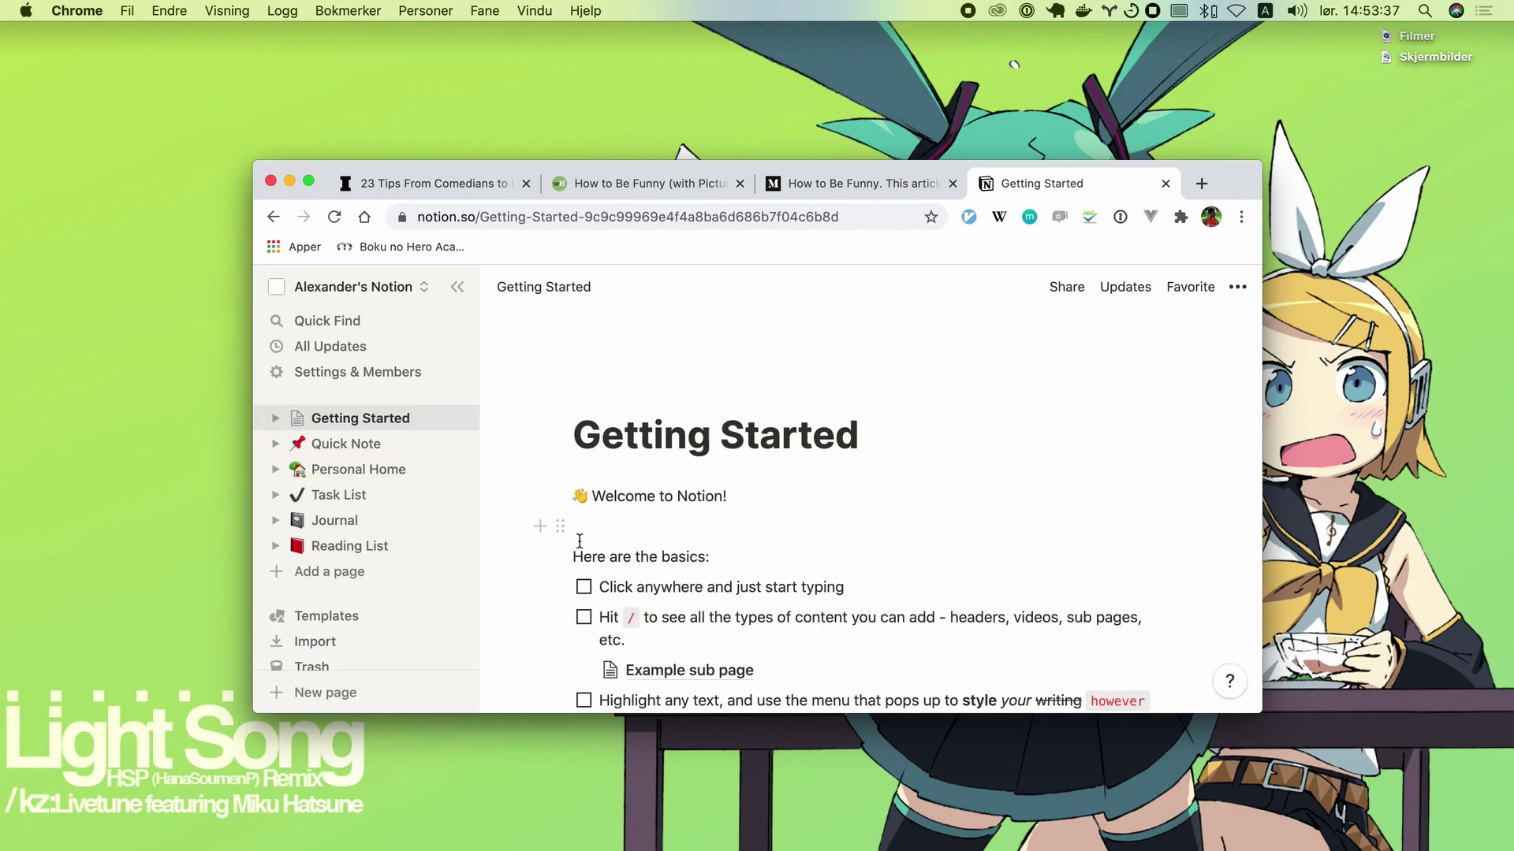
# Create a new empty page titled "Becoming funny".
pyautogui.moveTo(451, 422)
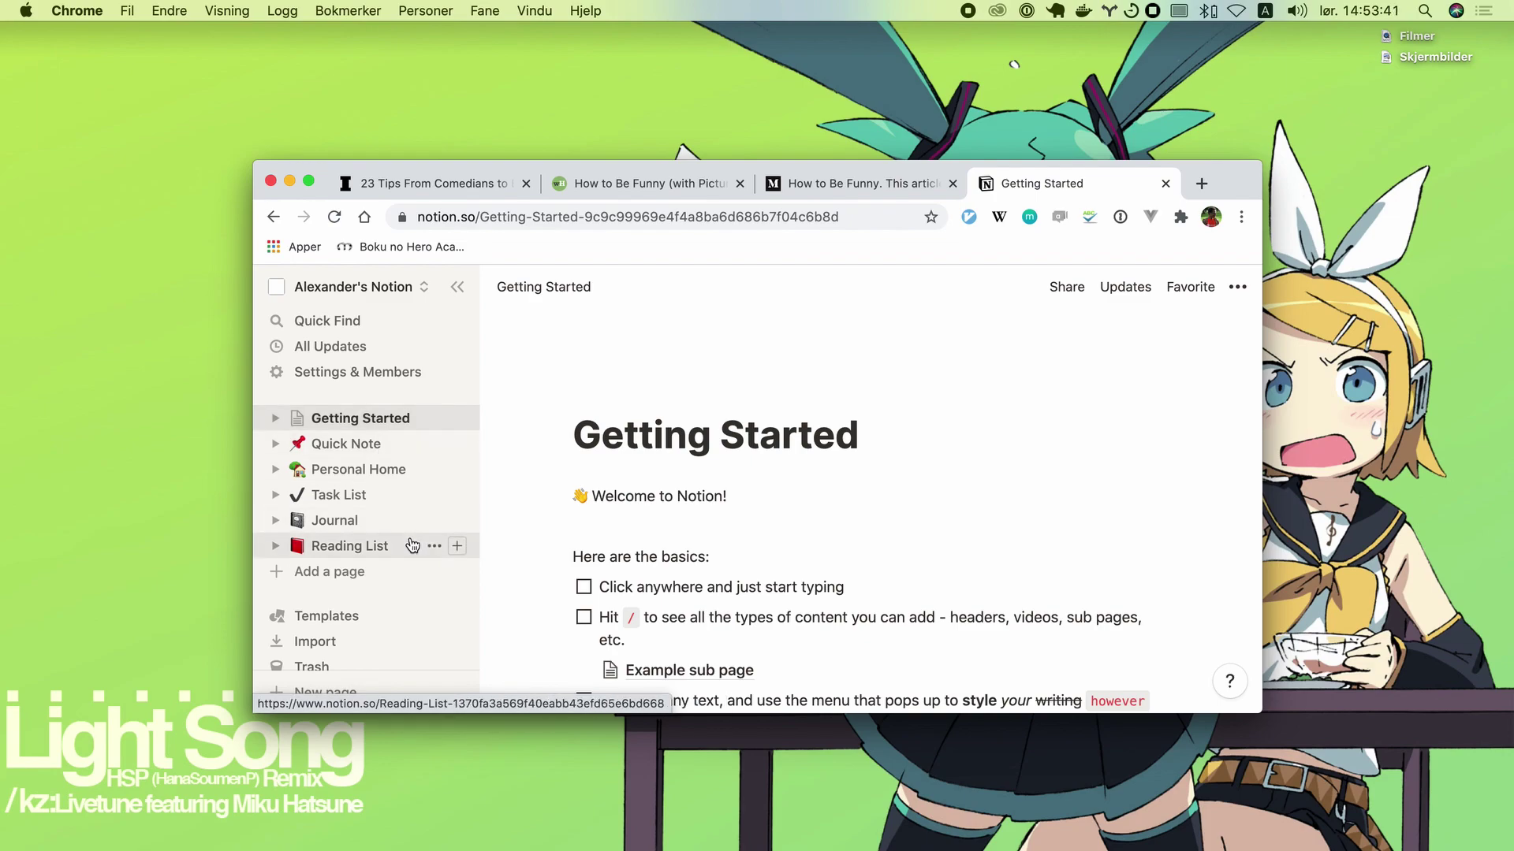
pyautogui.click(382, 693)
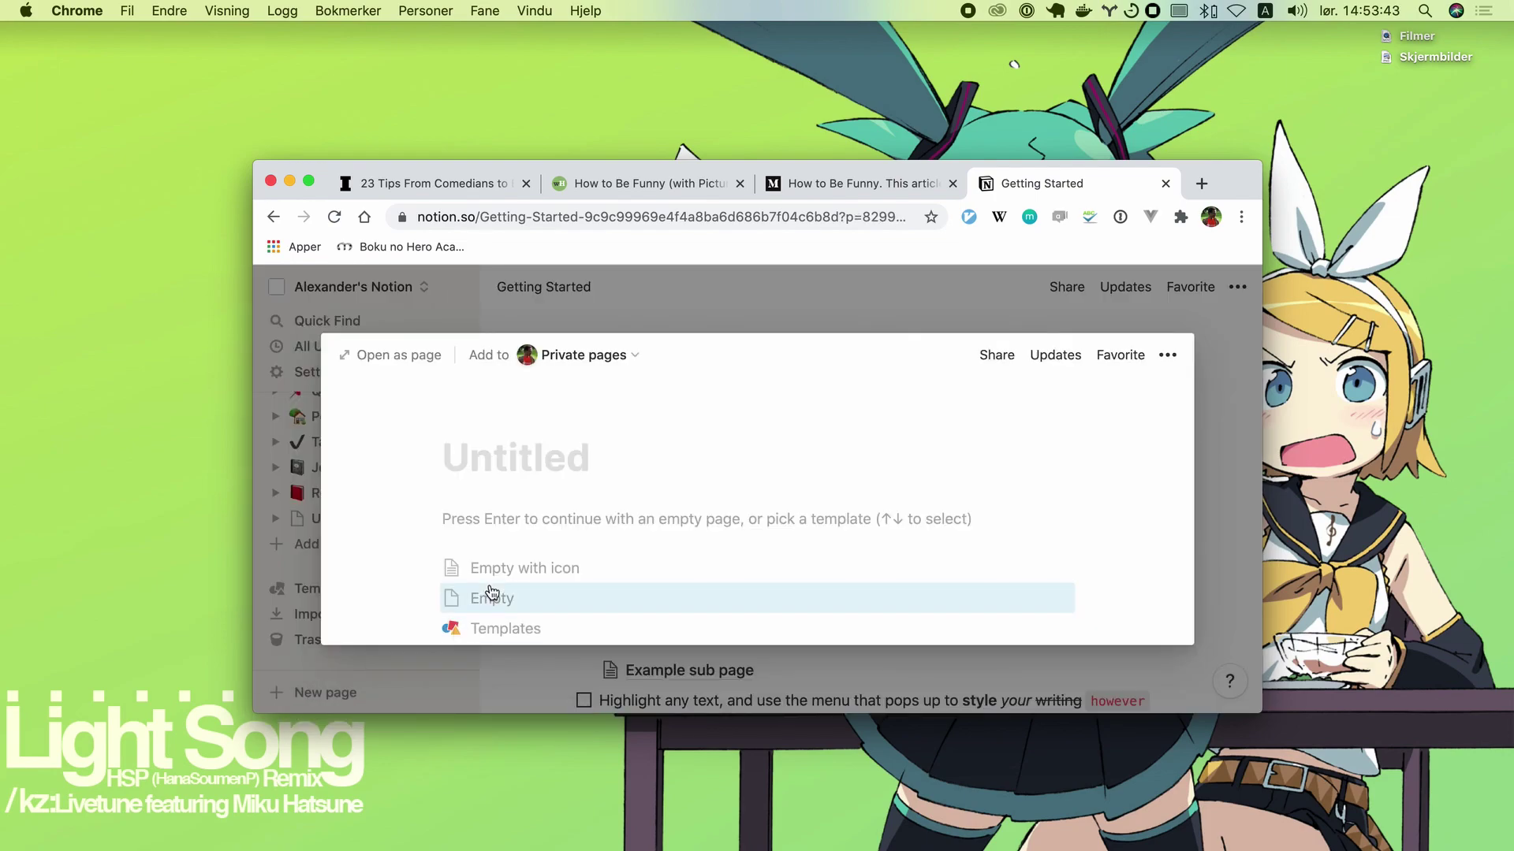
pyautogui.write('Becoming funny')
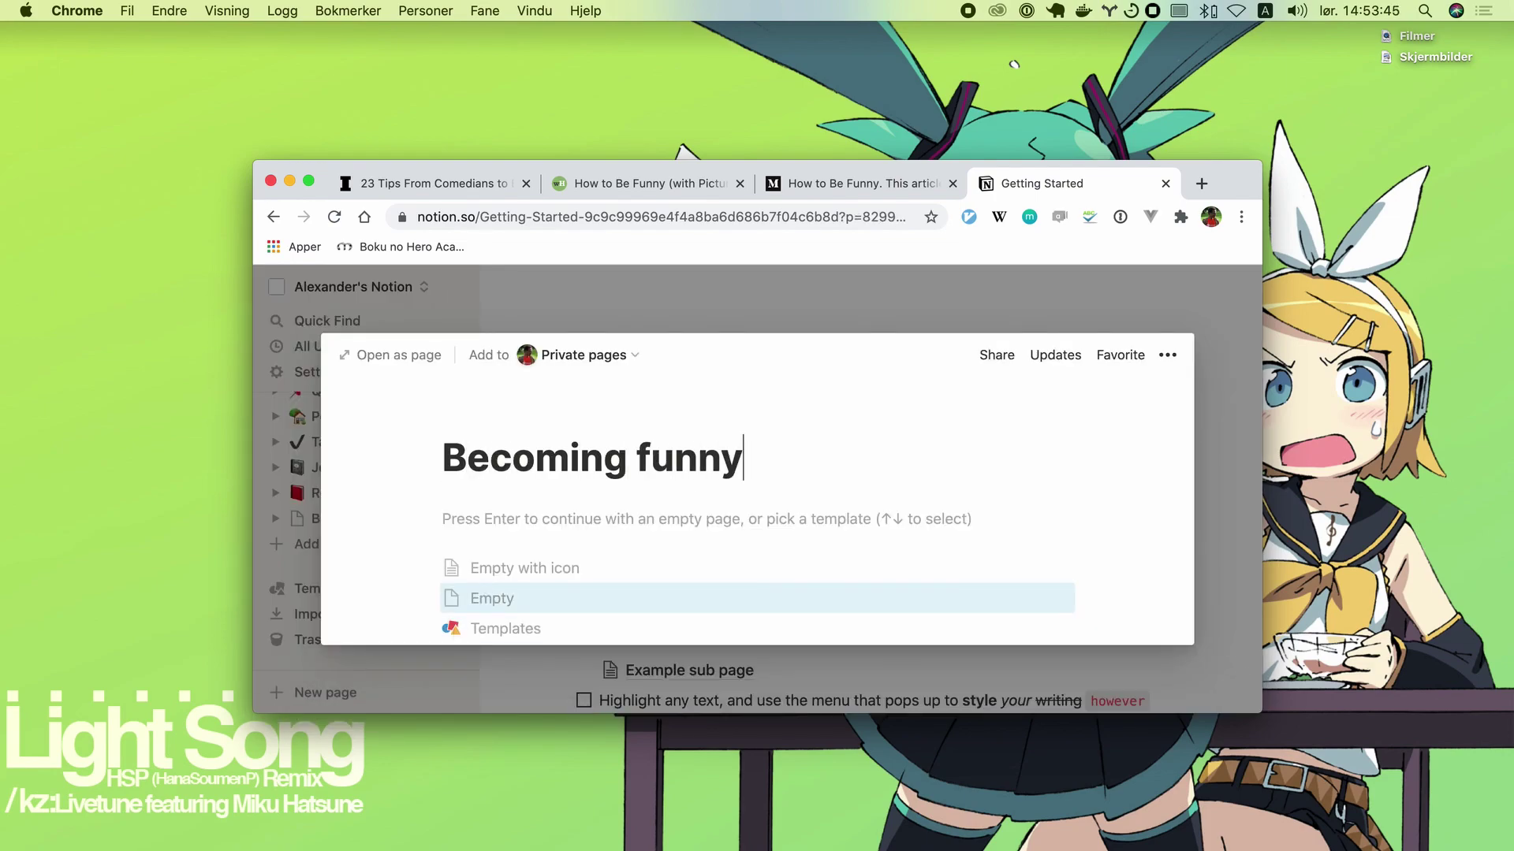
pyautogui.press('Return')
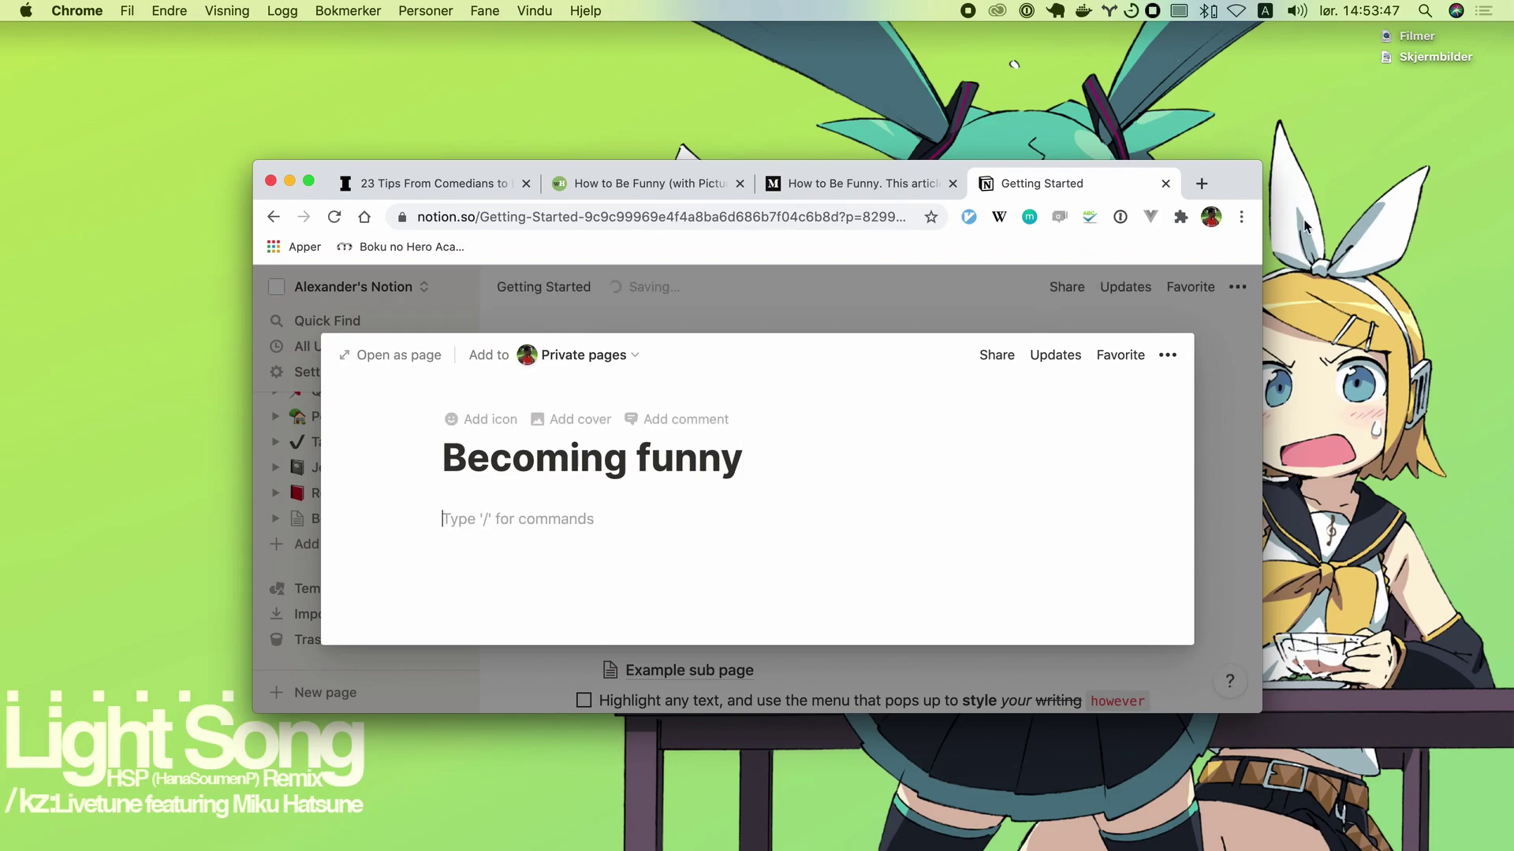
# Open the Chrome Web Store in a new tab and search it for "notion".
pyautogui.click(1202, 184)
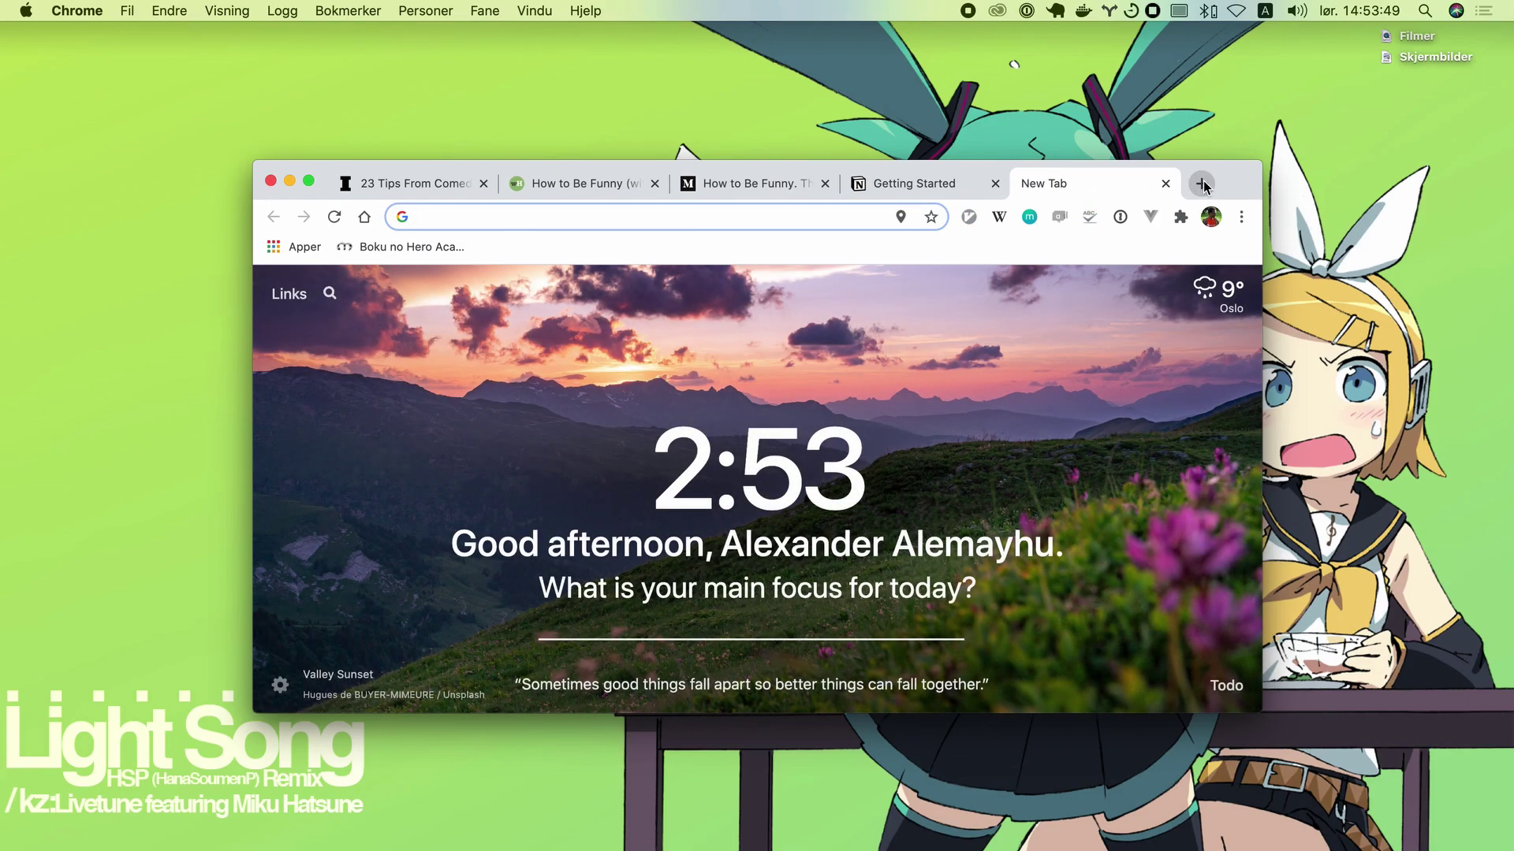
pyautogui.write('chrome')
pyautogui.click(429, 364)
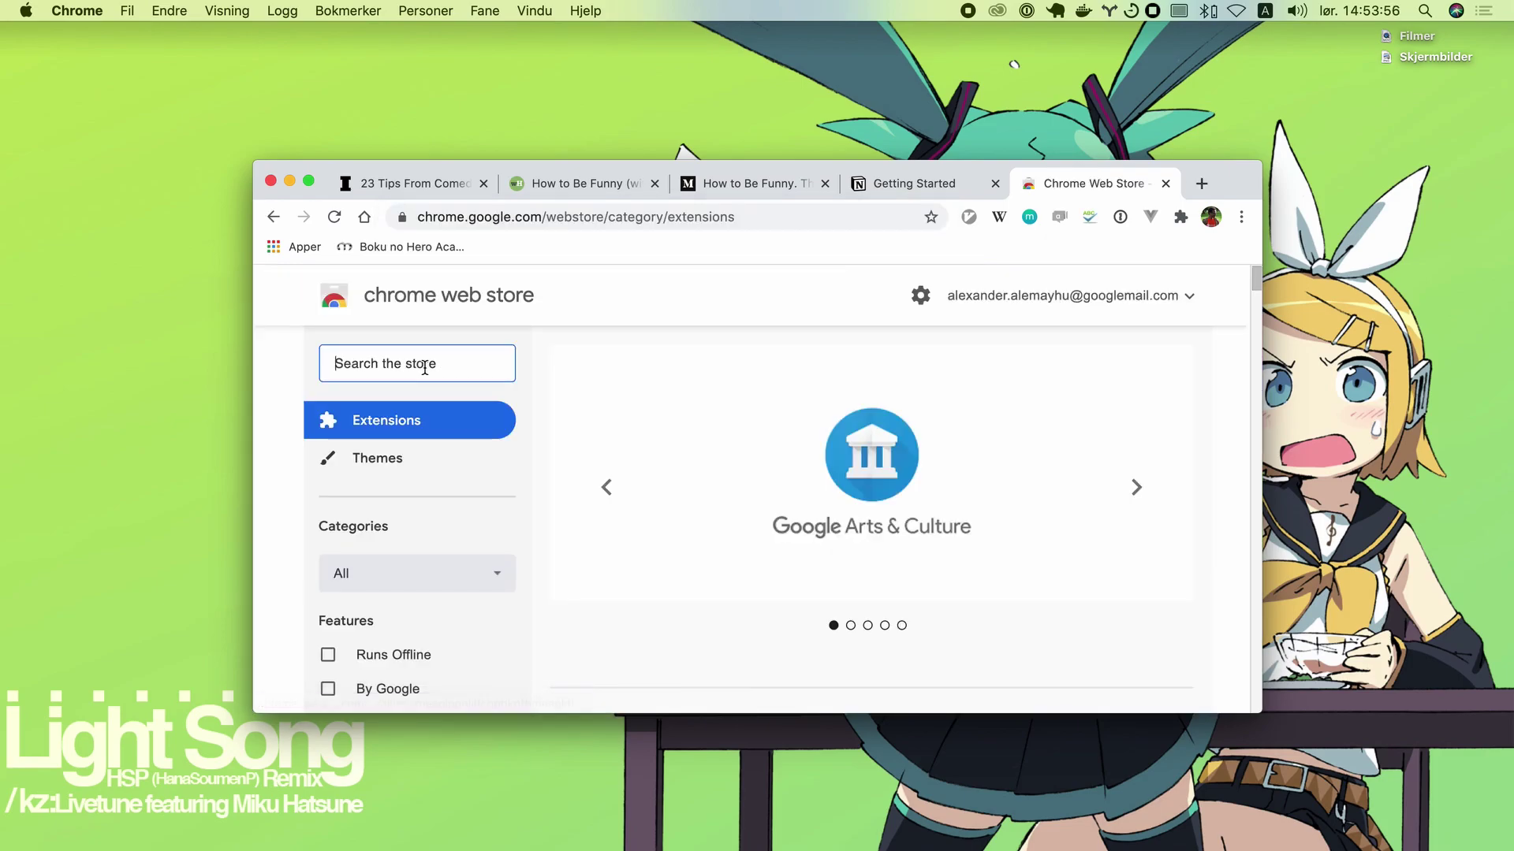
pyautogui.write('notion')
pyautogui.press('Return')
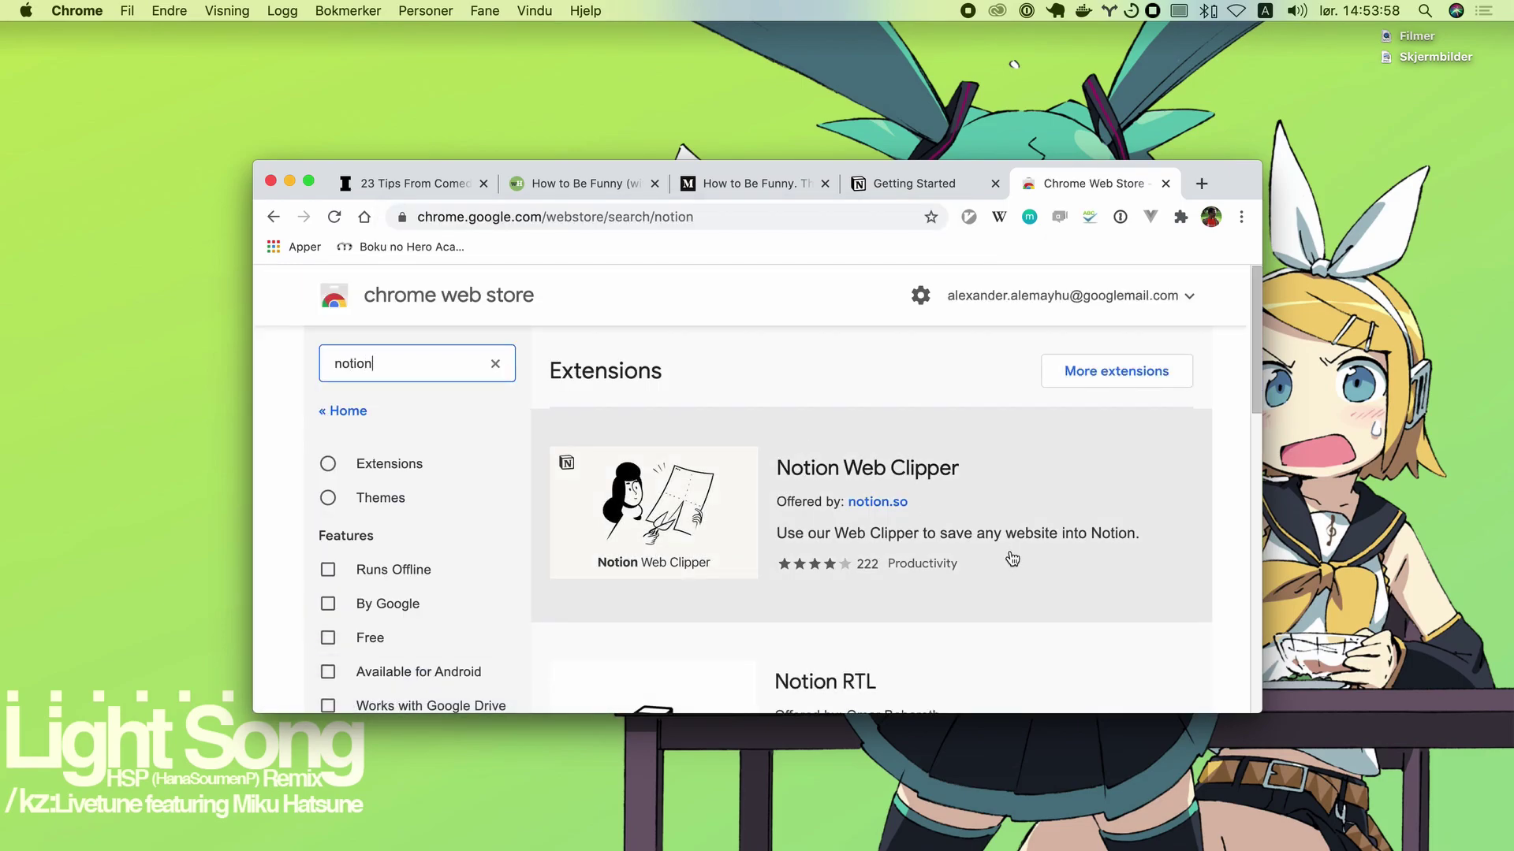
# Add the Notion Web Clipper extension to the browser.
pyautogui.click(887, 493)
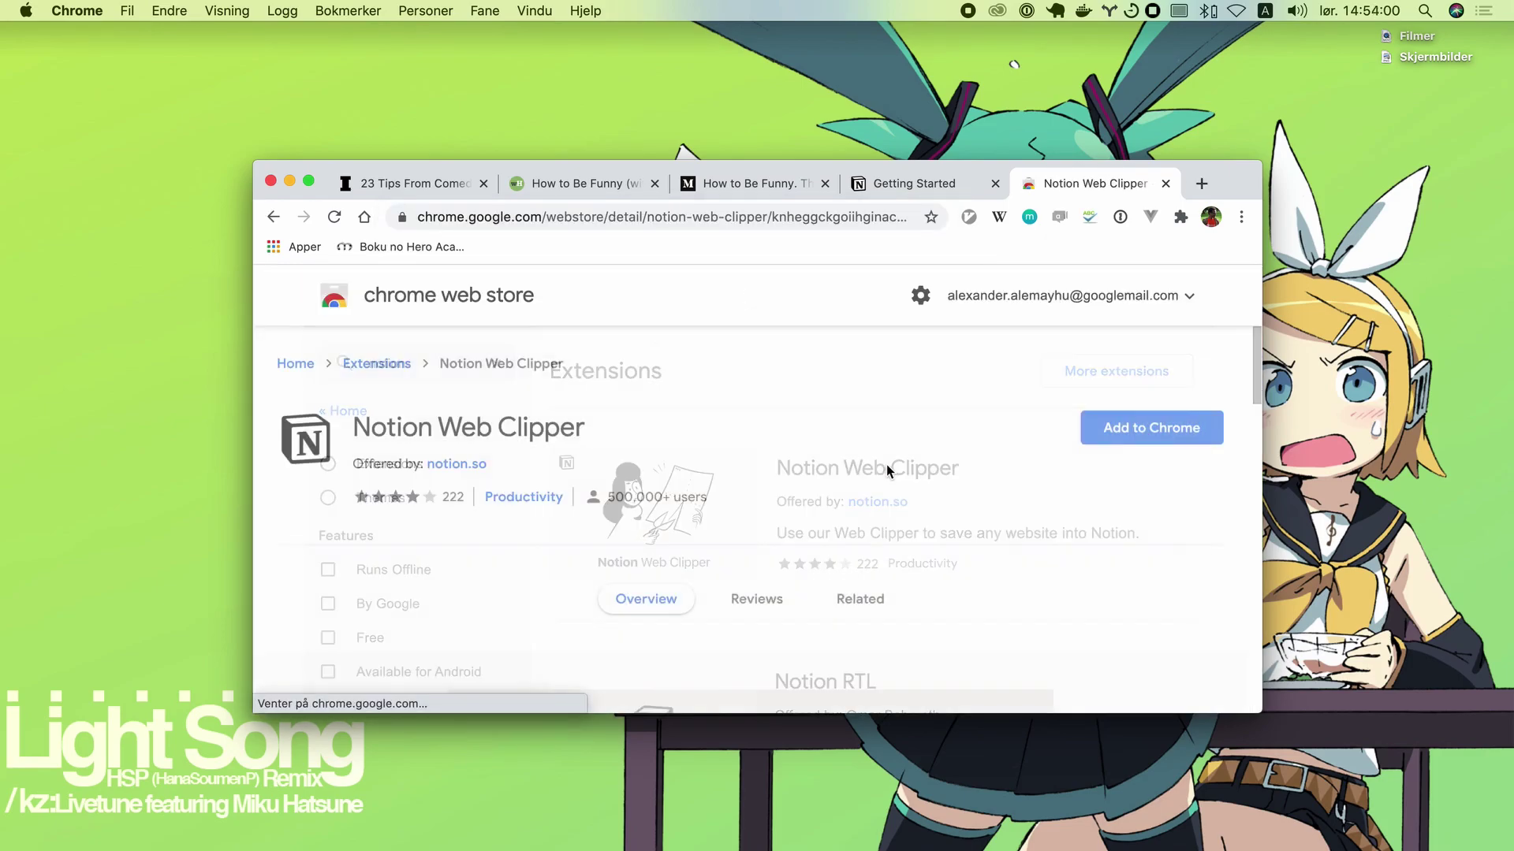
pyautogui.click(1147, 423)
pyautogui.click(879, 373)
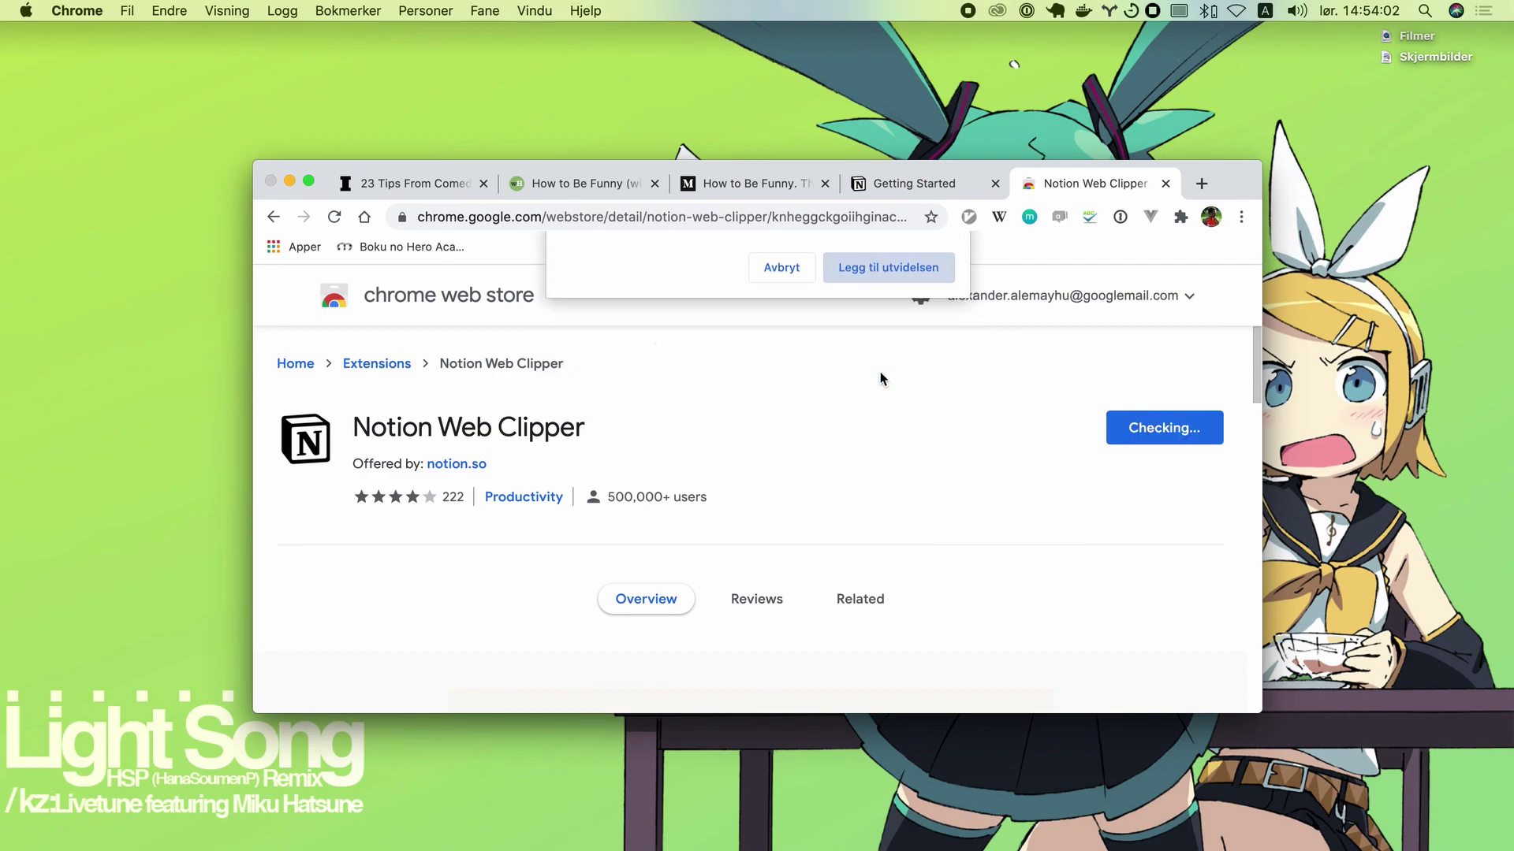
pyautogui.click(687, 430)
# Pin the Notion Web Clipper extension and make it the first of the pinned extensions.
pyautogui.press('super+1')
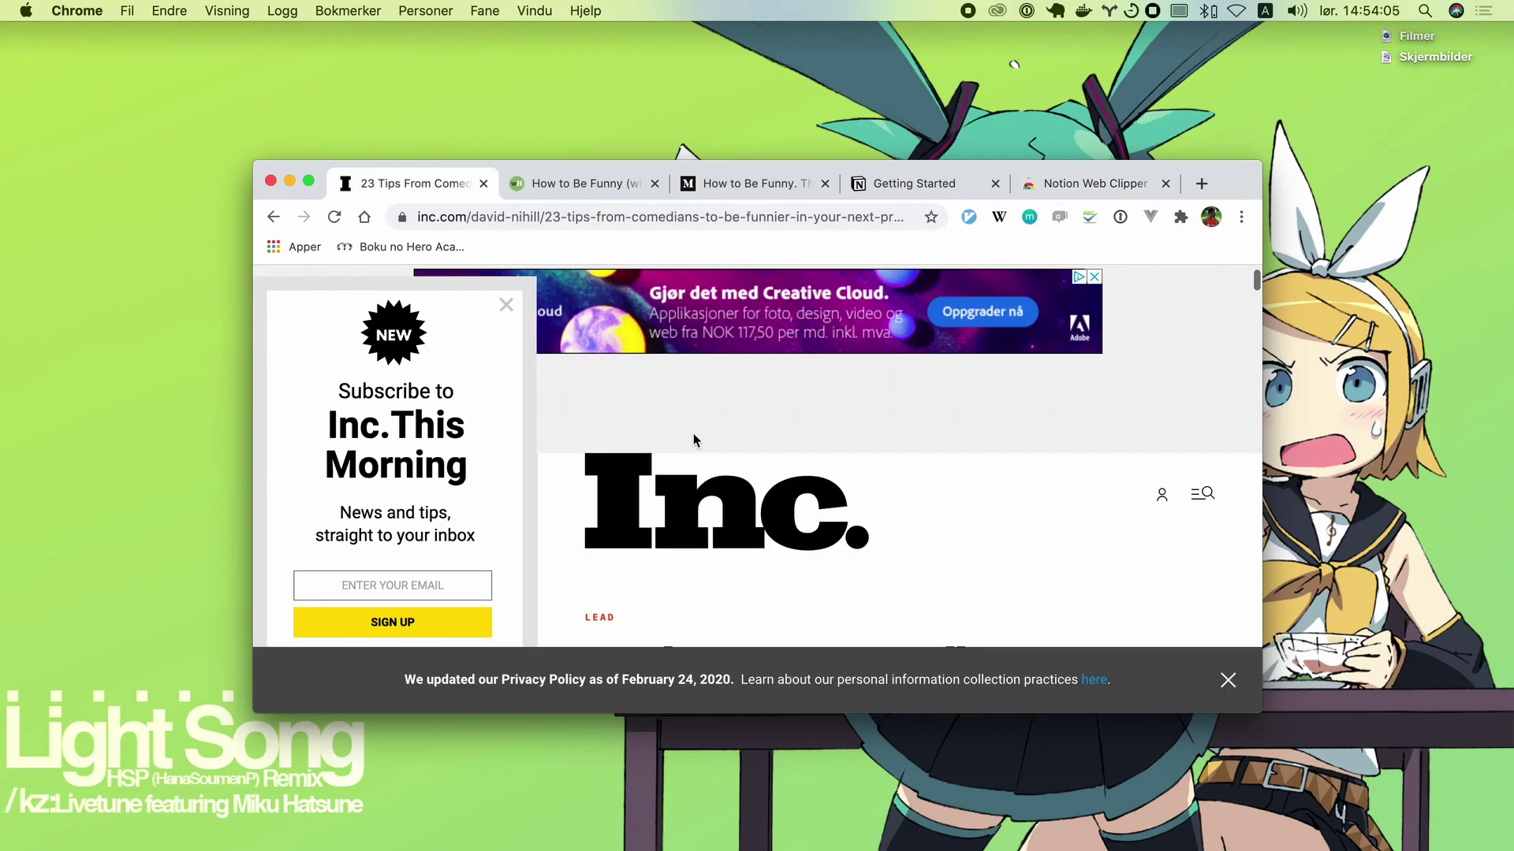
pyautogui.click(1199, 182)
pyautogui.click(1180, 217)
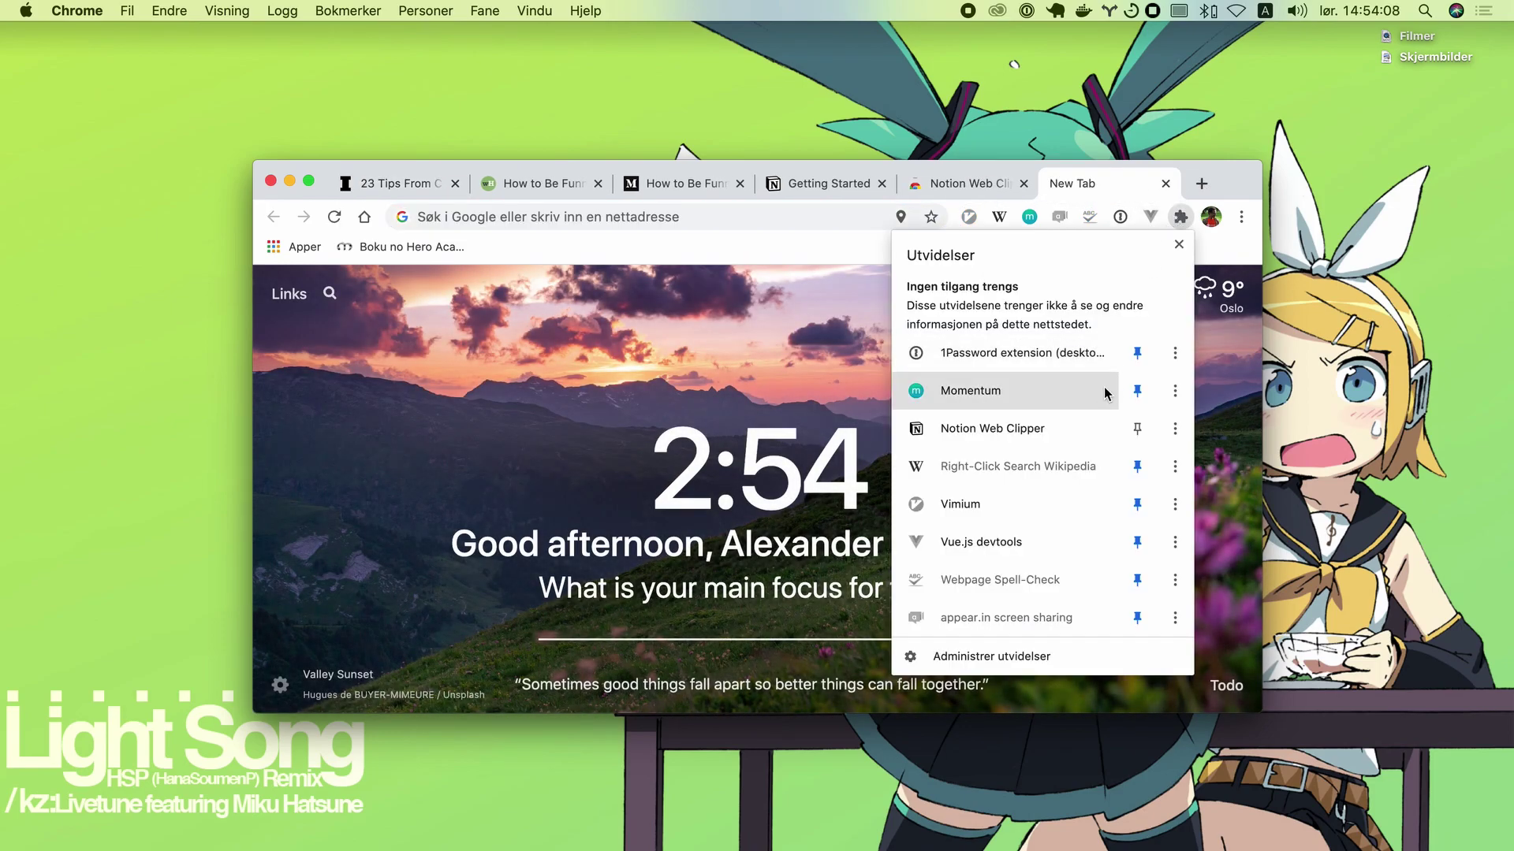
pyautogui.click(1137, 429)
pyautogui.moveTo(1151, 217); pyautogui.dragTo(939, 221)
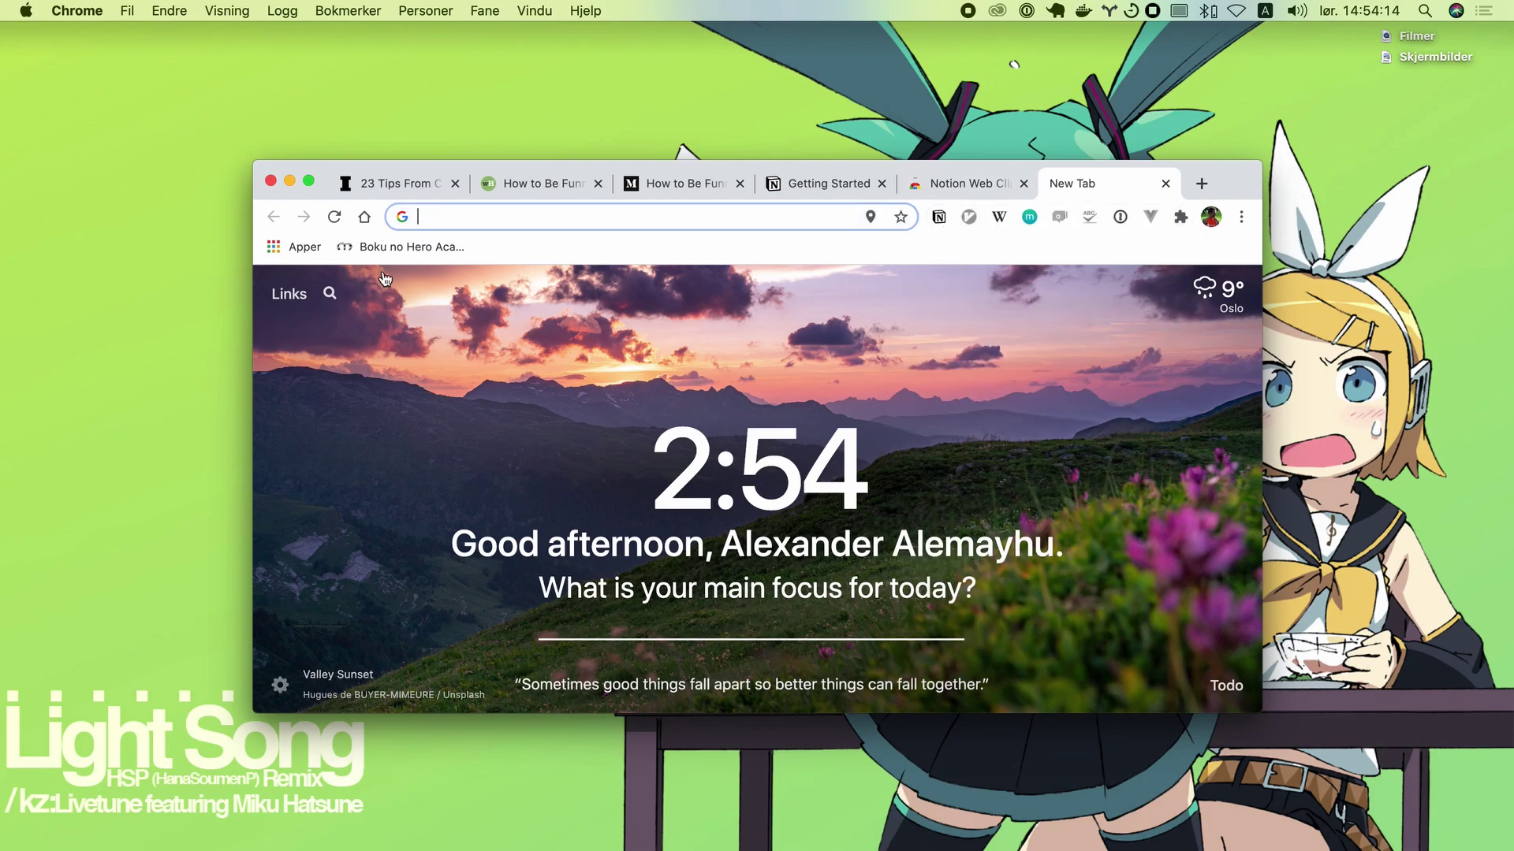
# Save the Inc. article "23 Tips From Comedians to Be Funnier in Your Next Presentation" to the Becoming funny page with Notion Web Clipper.
pyautogui.click(386, 179)
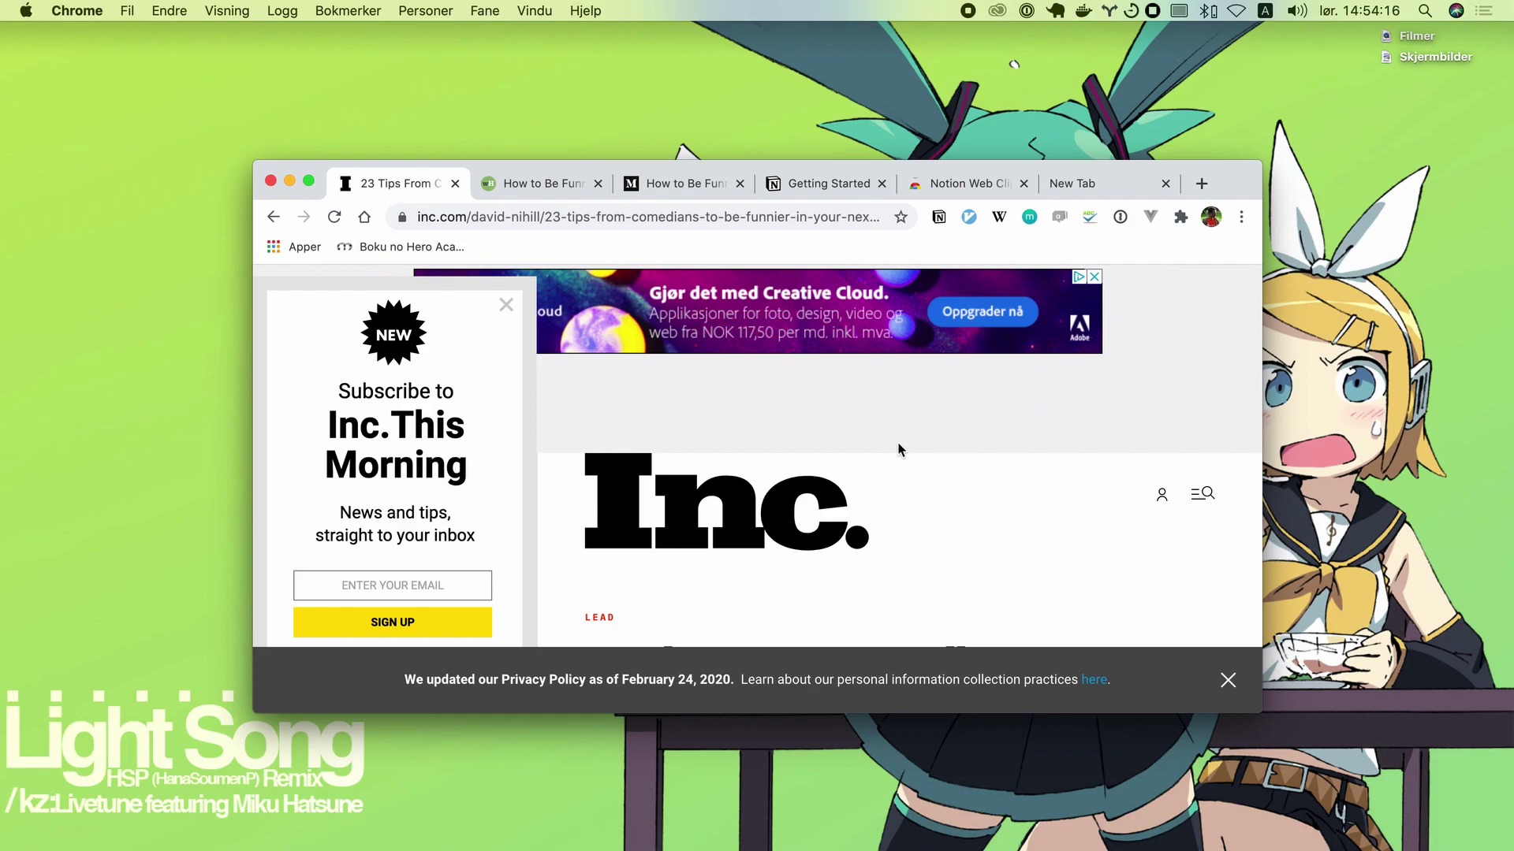
pyautogui.click(939, 218)
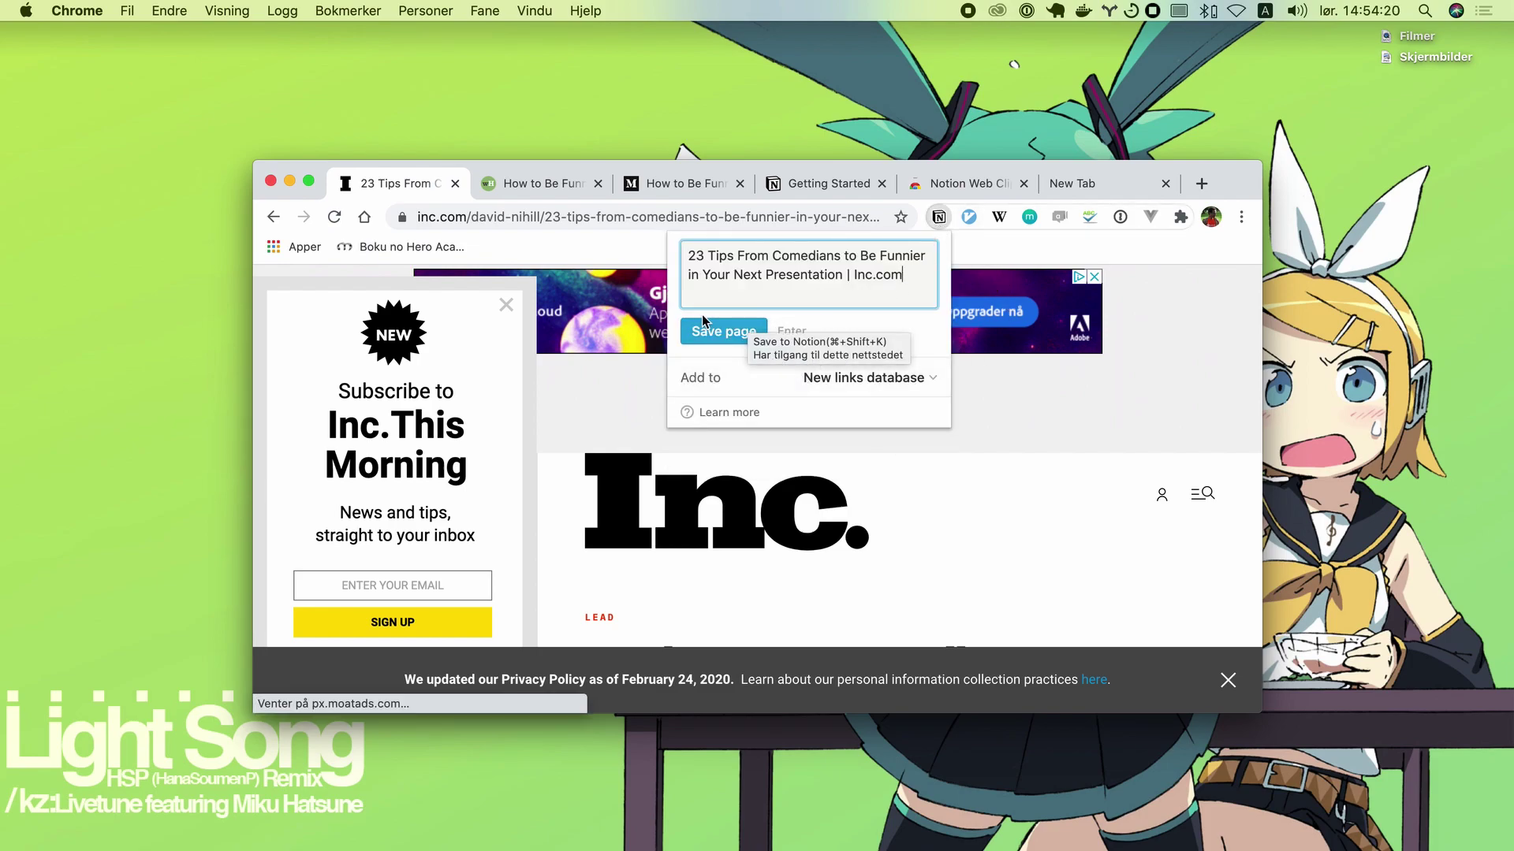
pyautogui.click(858, 378)
pyautogui.scroll(-2, 823, 428)
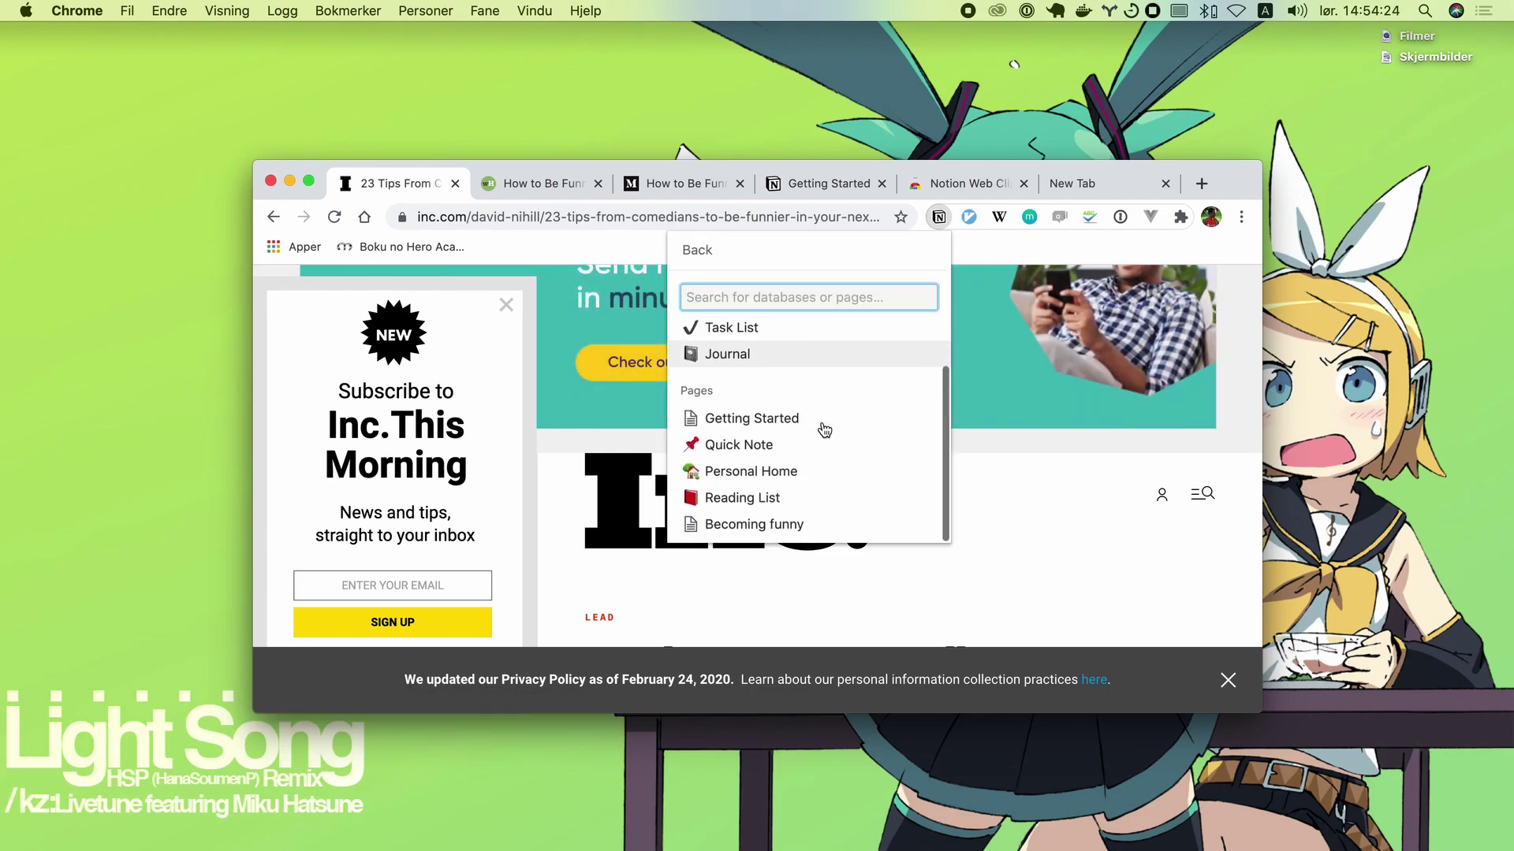
pyautogui.click(762, 535)
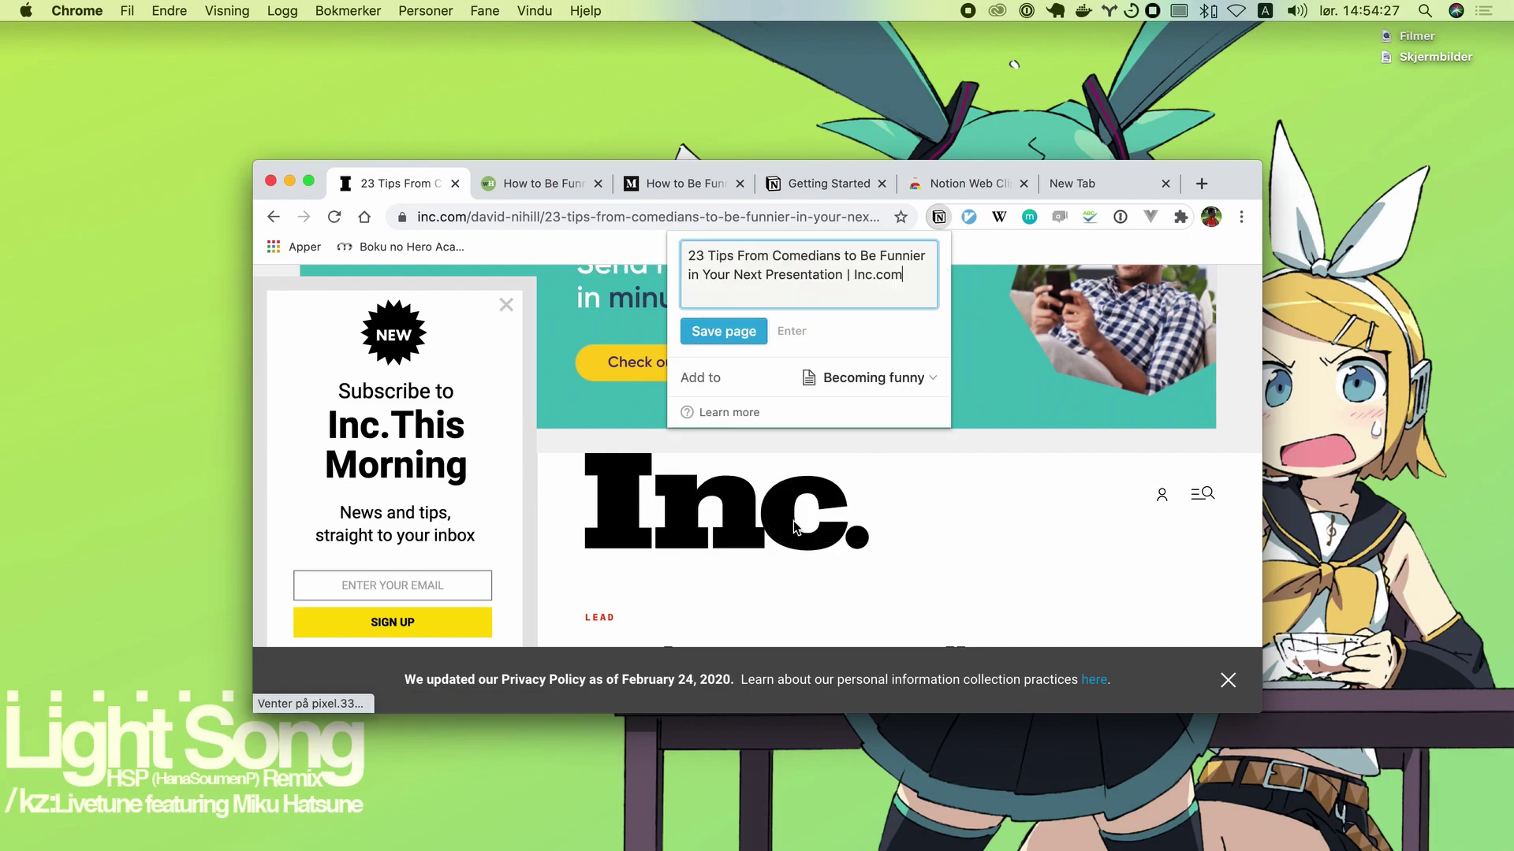
pyautogui.click(738, 330)
# Open the clipped Inc. article in Notion to check its content, and close the original article tab.
pyautogui.click(792, 330)
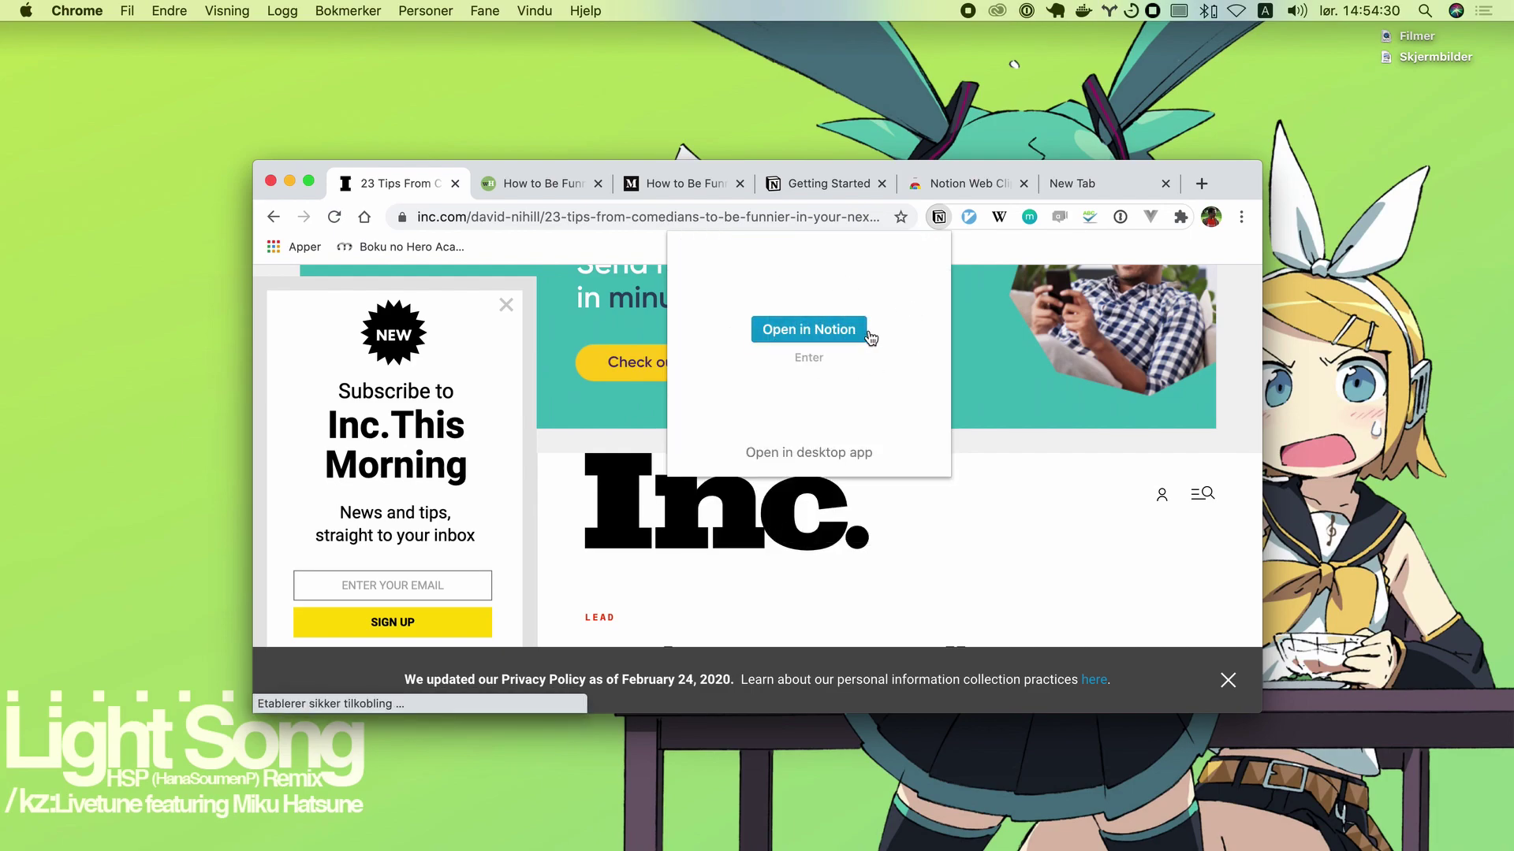
pyautogui.click(815, 330)
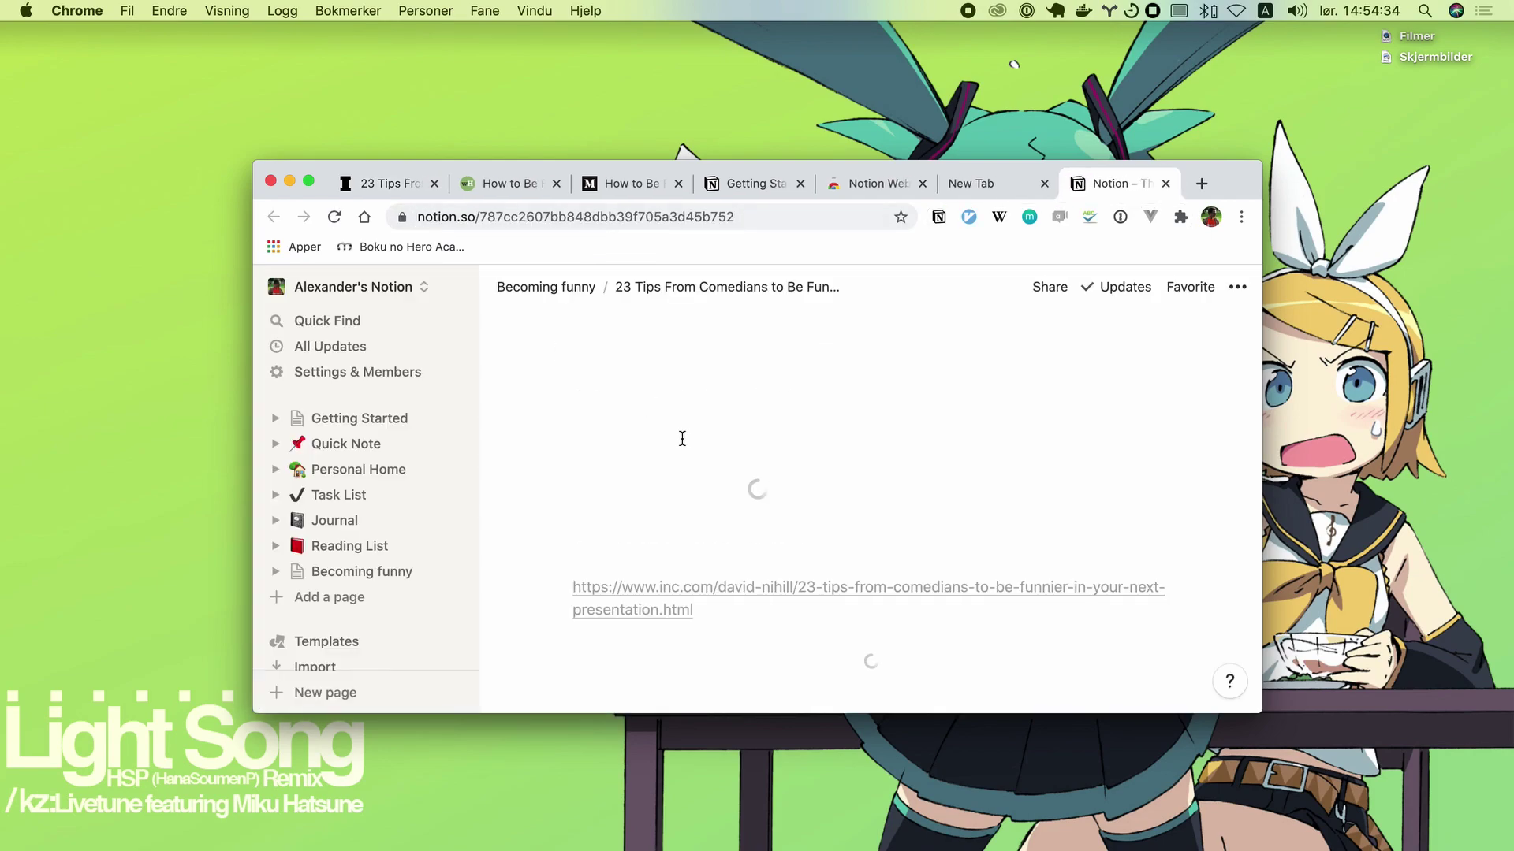
pyautogui.scroll(-1, 686, 438)
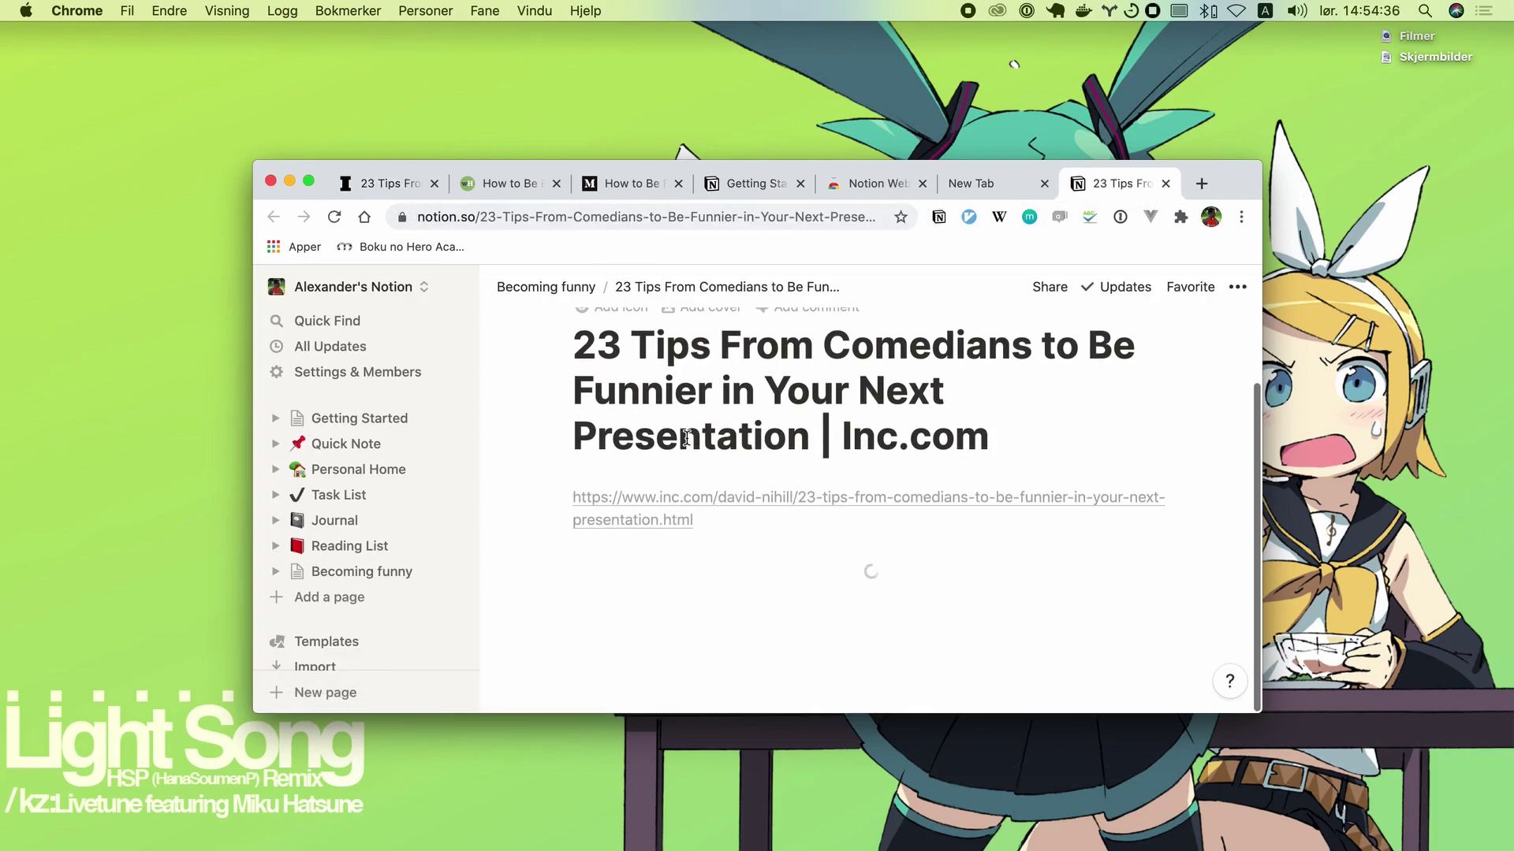
pyautogui.scroll(-5, 710, 473)
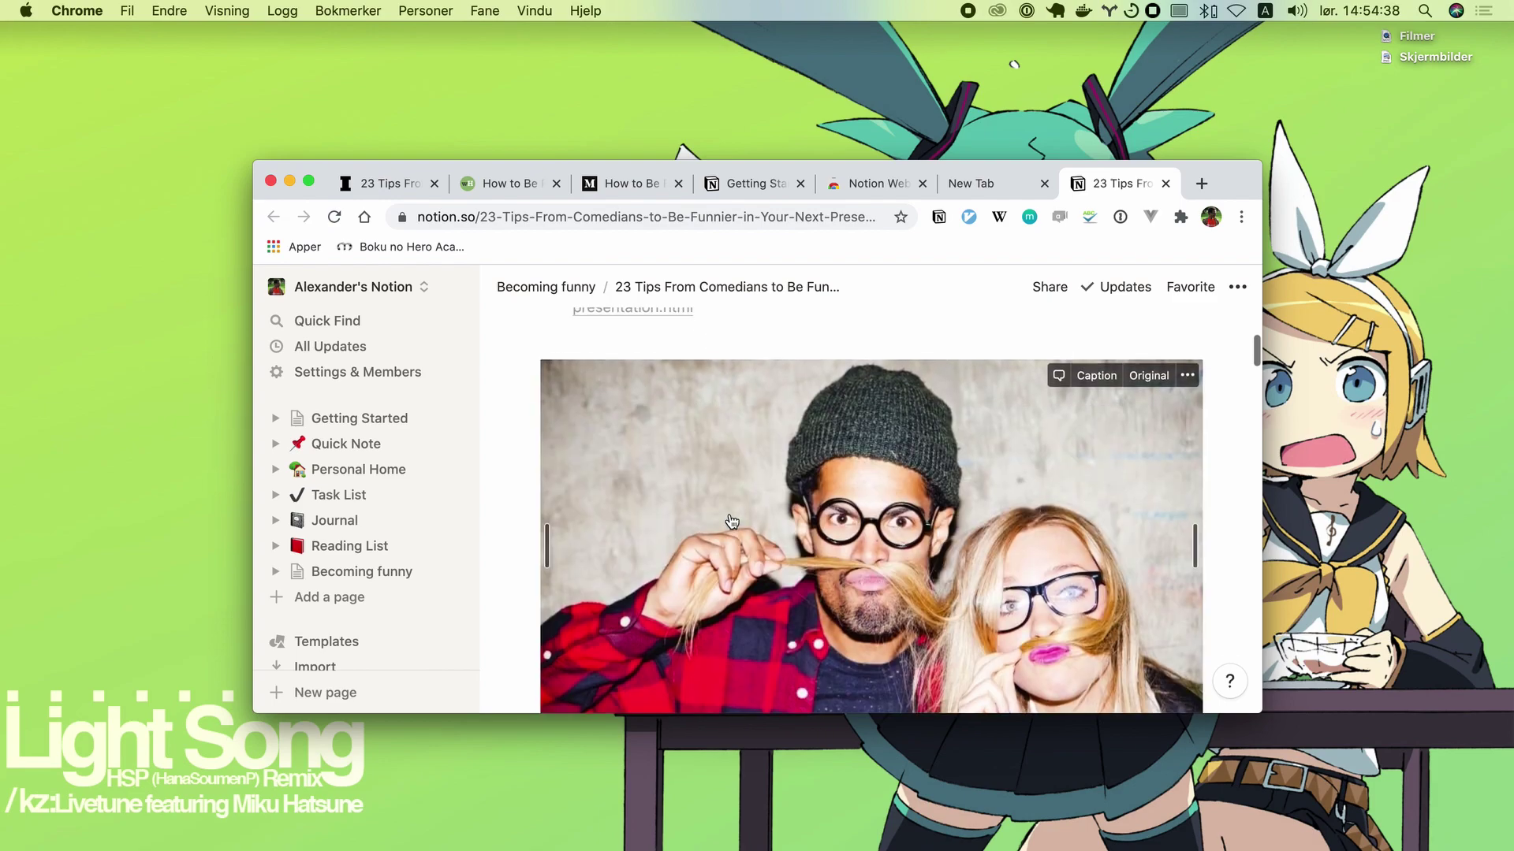
pyautogui.scroll(5, 720, 464)
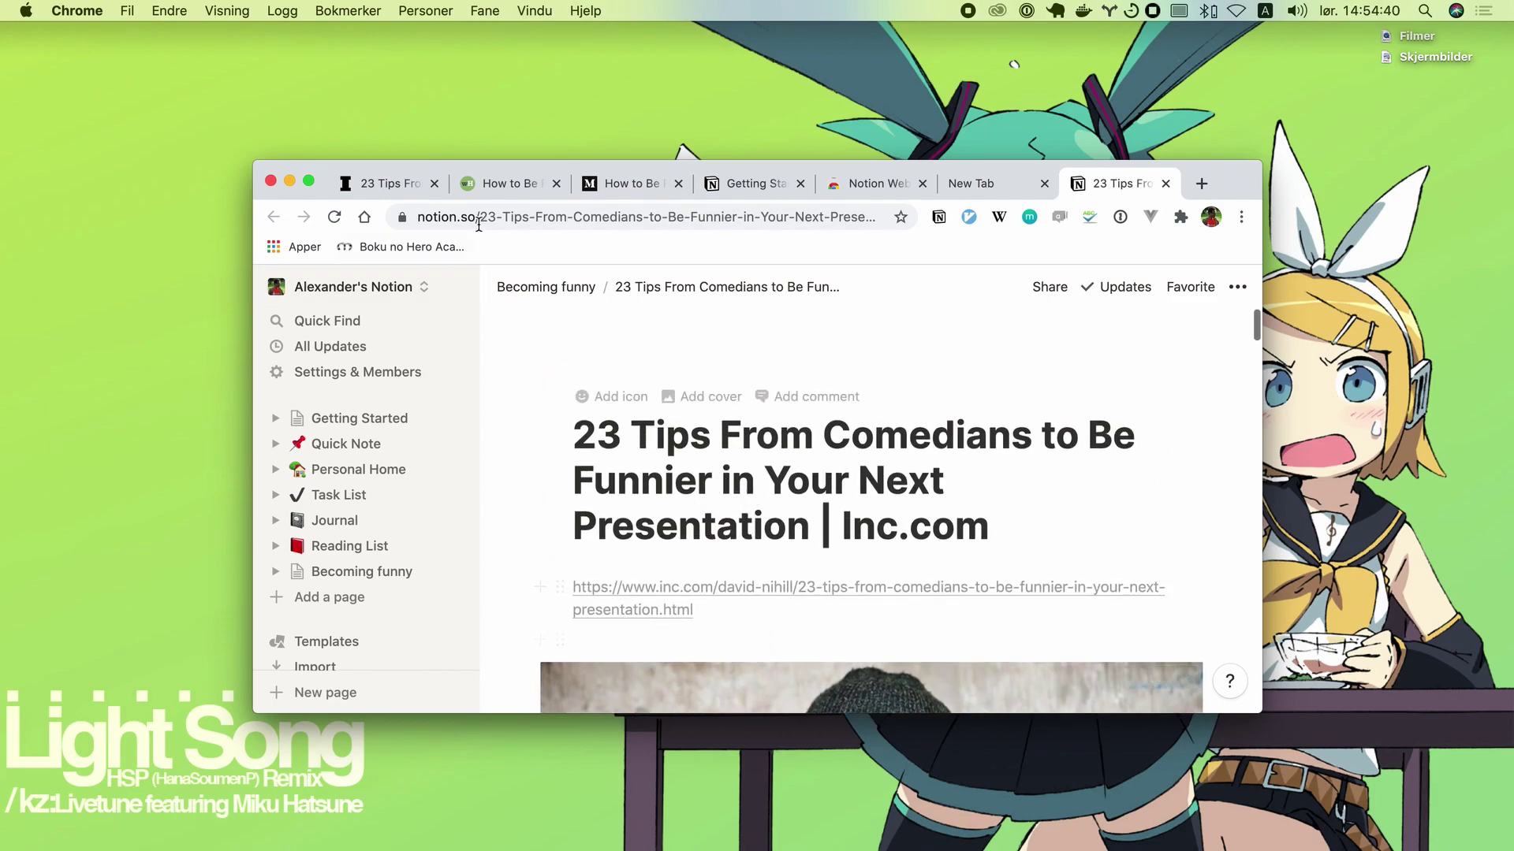
pyautogui.click(407, 190)
pyautogui.click(434, 184)
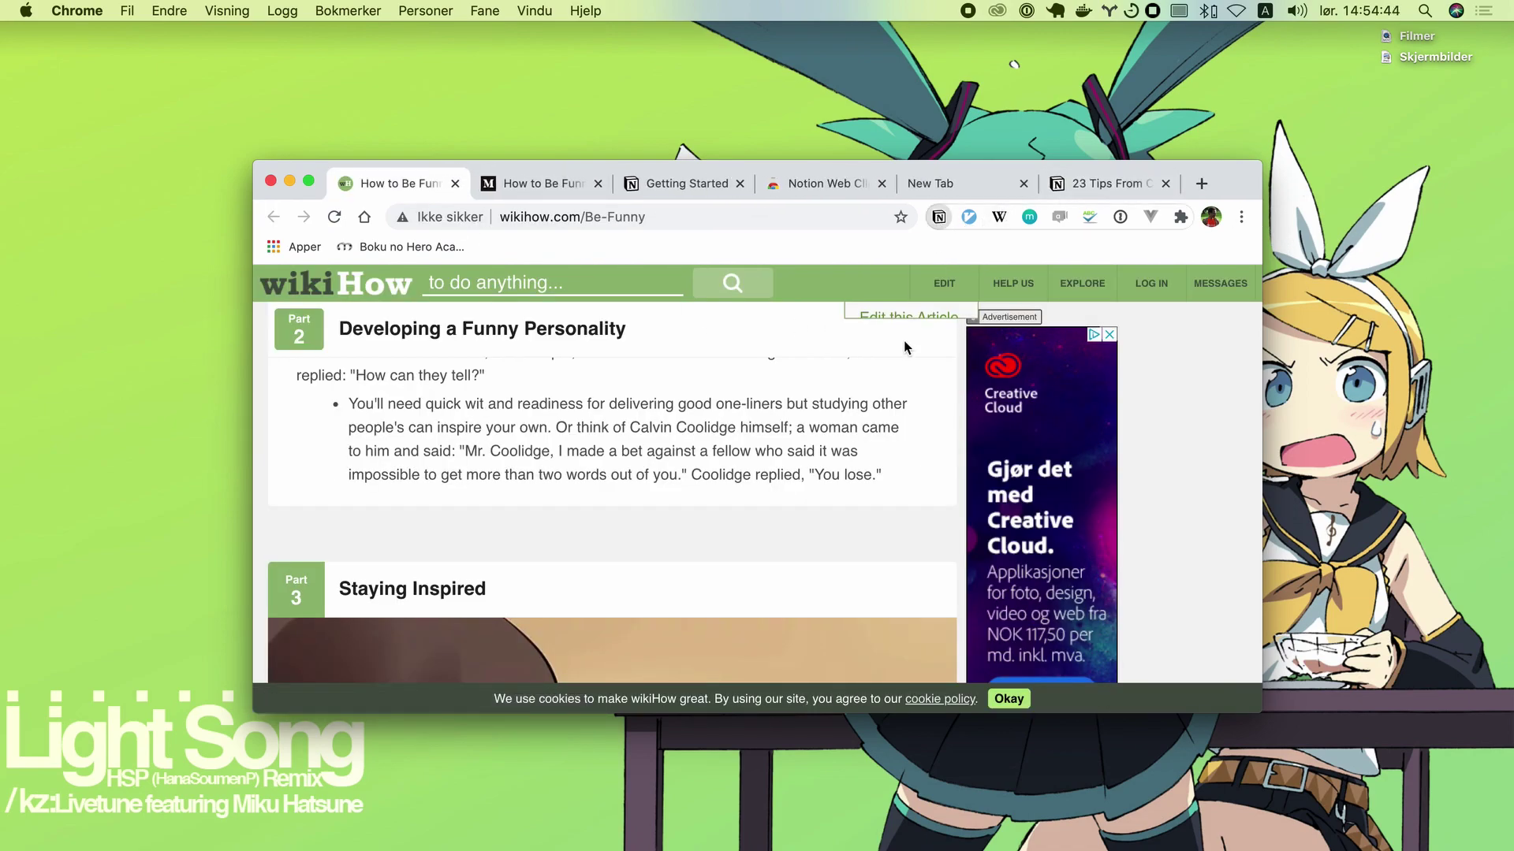
# Save the wikiHow article "How to Be Funny (with Pictures)" to the Becoming funny page with Notion Web Clipper and close its tab.
pyautogui.click(859, 385)
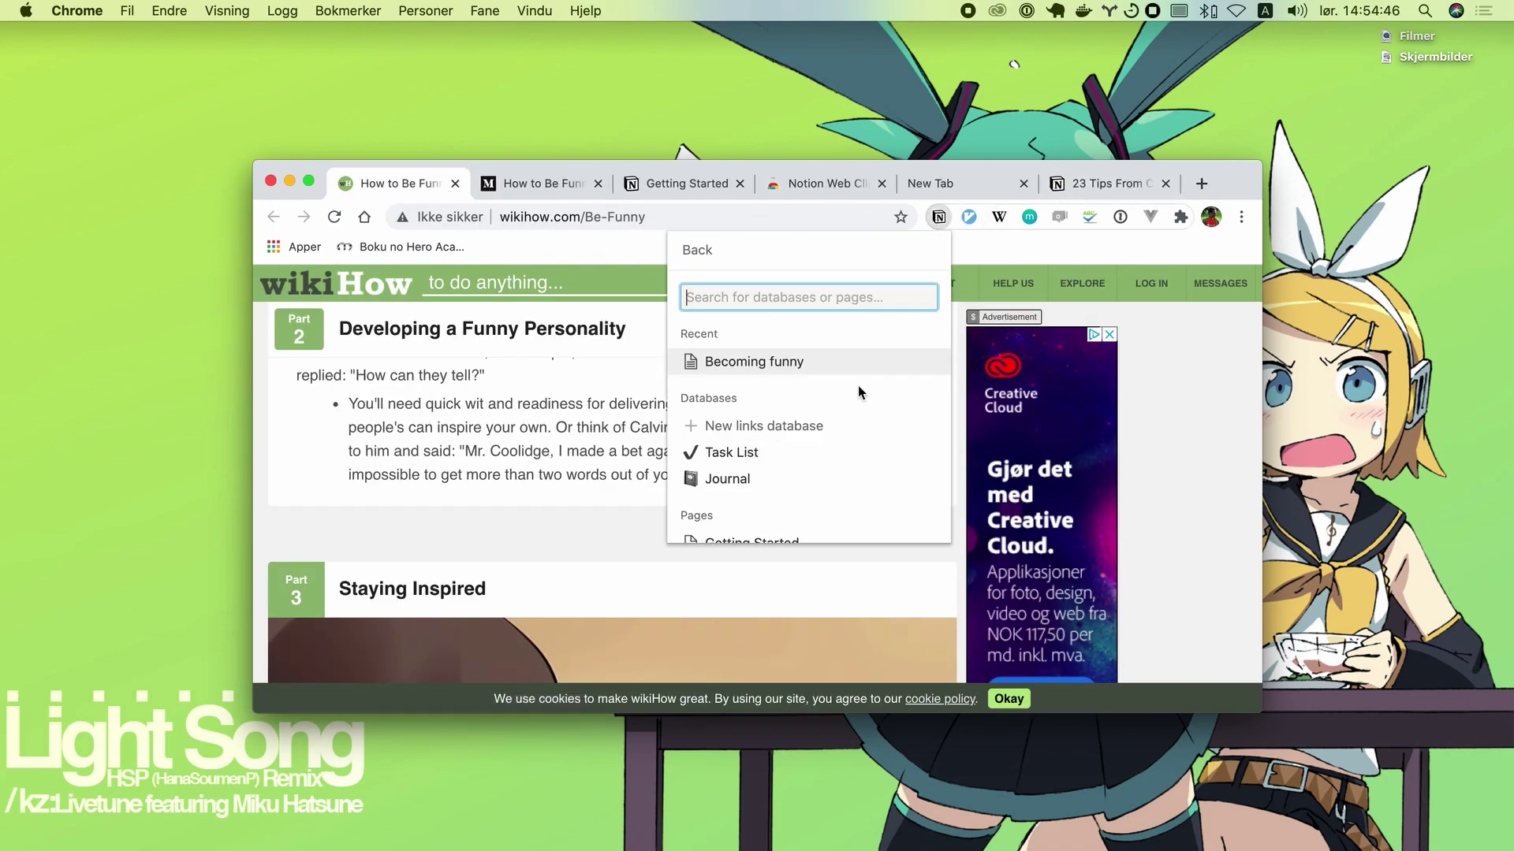
pyautogui.scroll(-3, 857, 392)
pyautogui.click(788, 530)
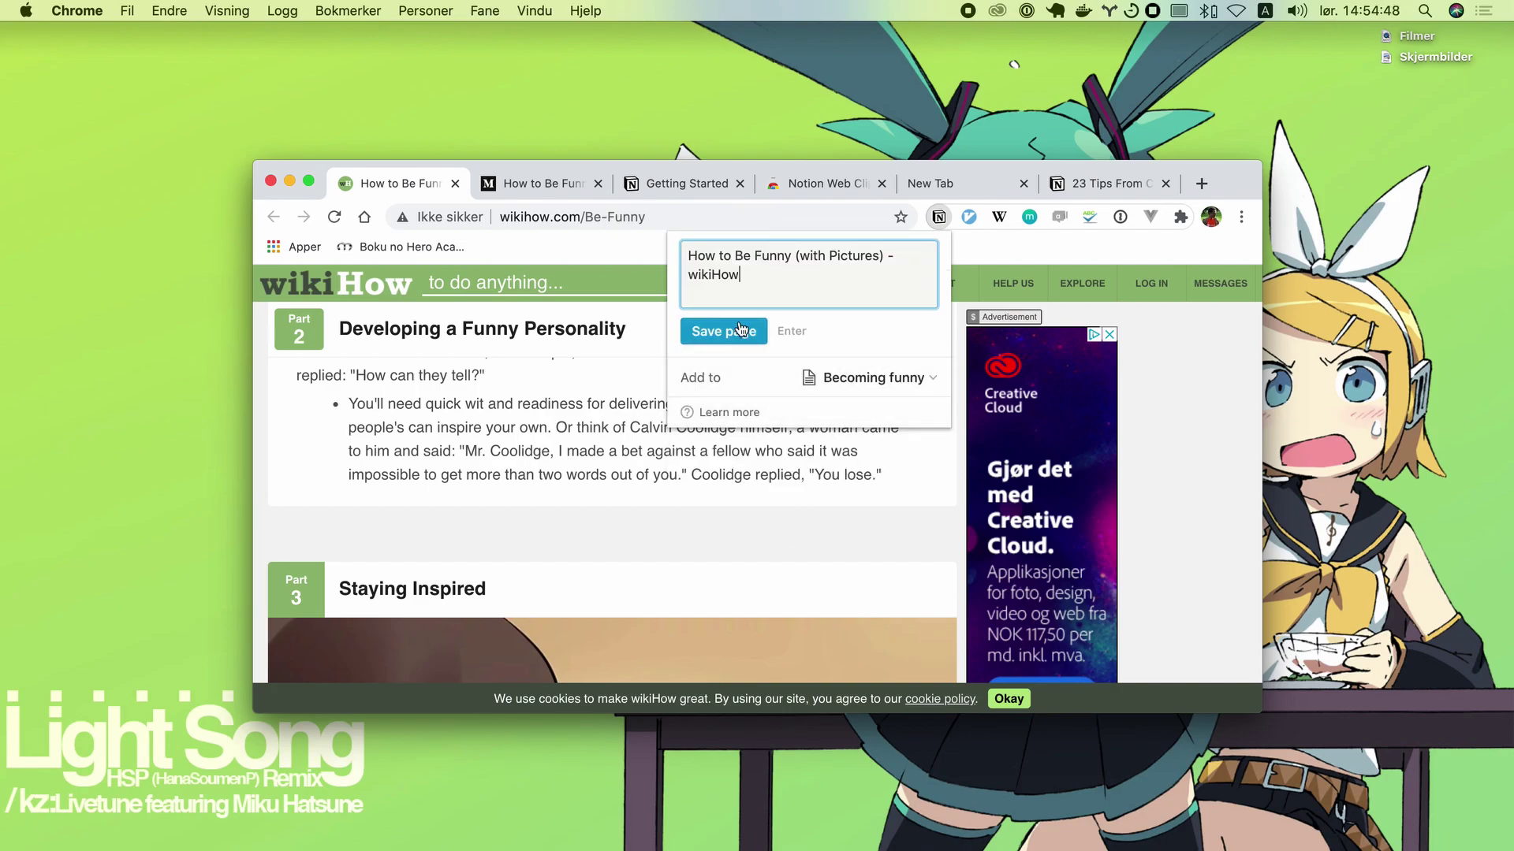
pyautogui.click(741, 330)
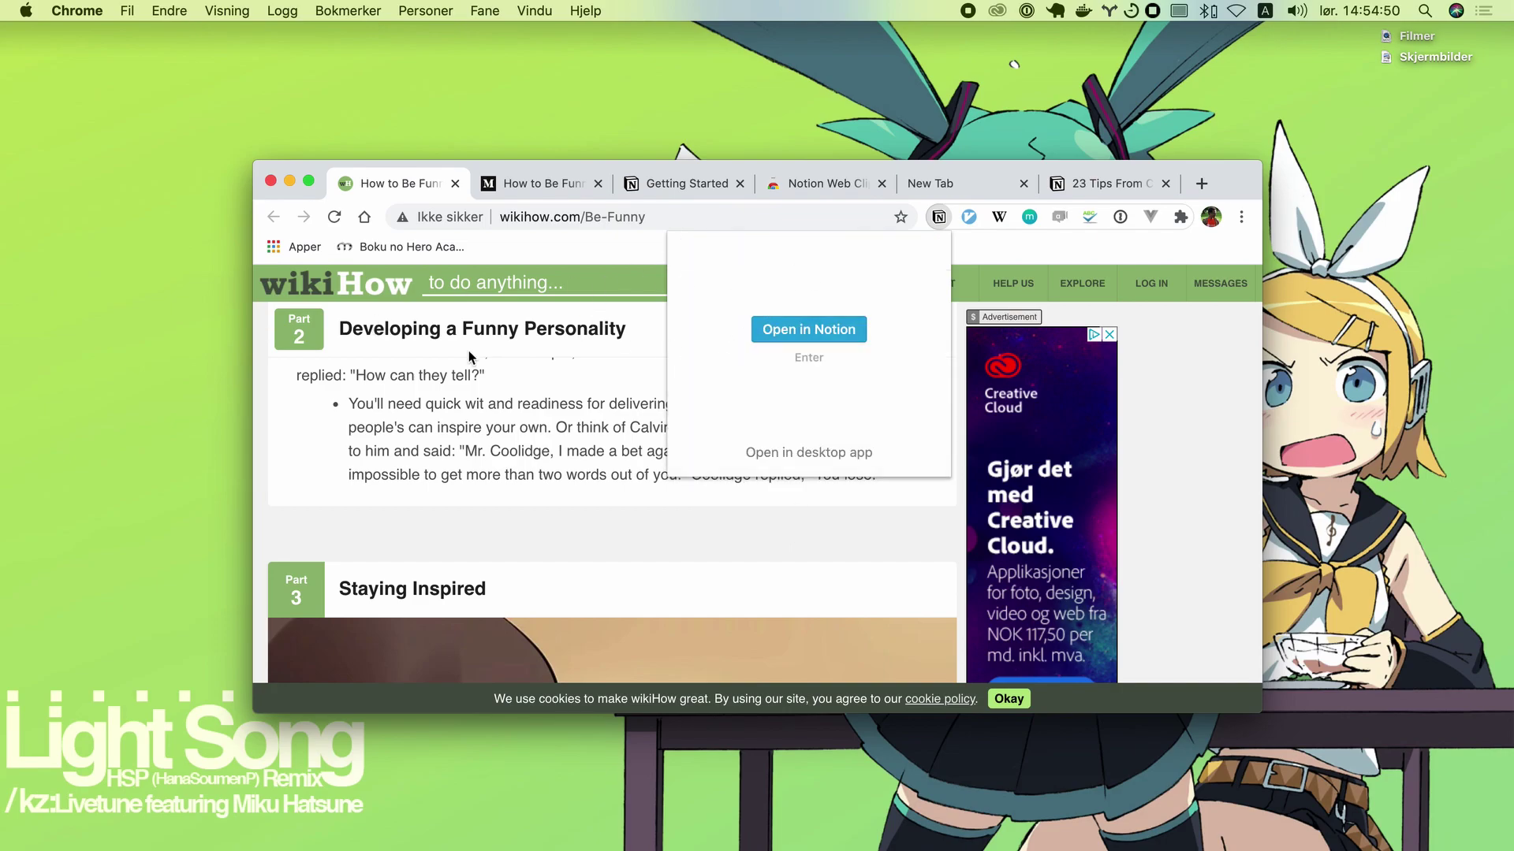
pyautogui.click(455, 185)
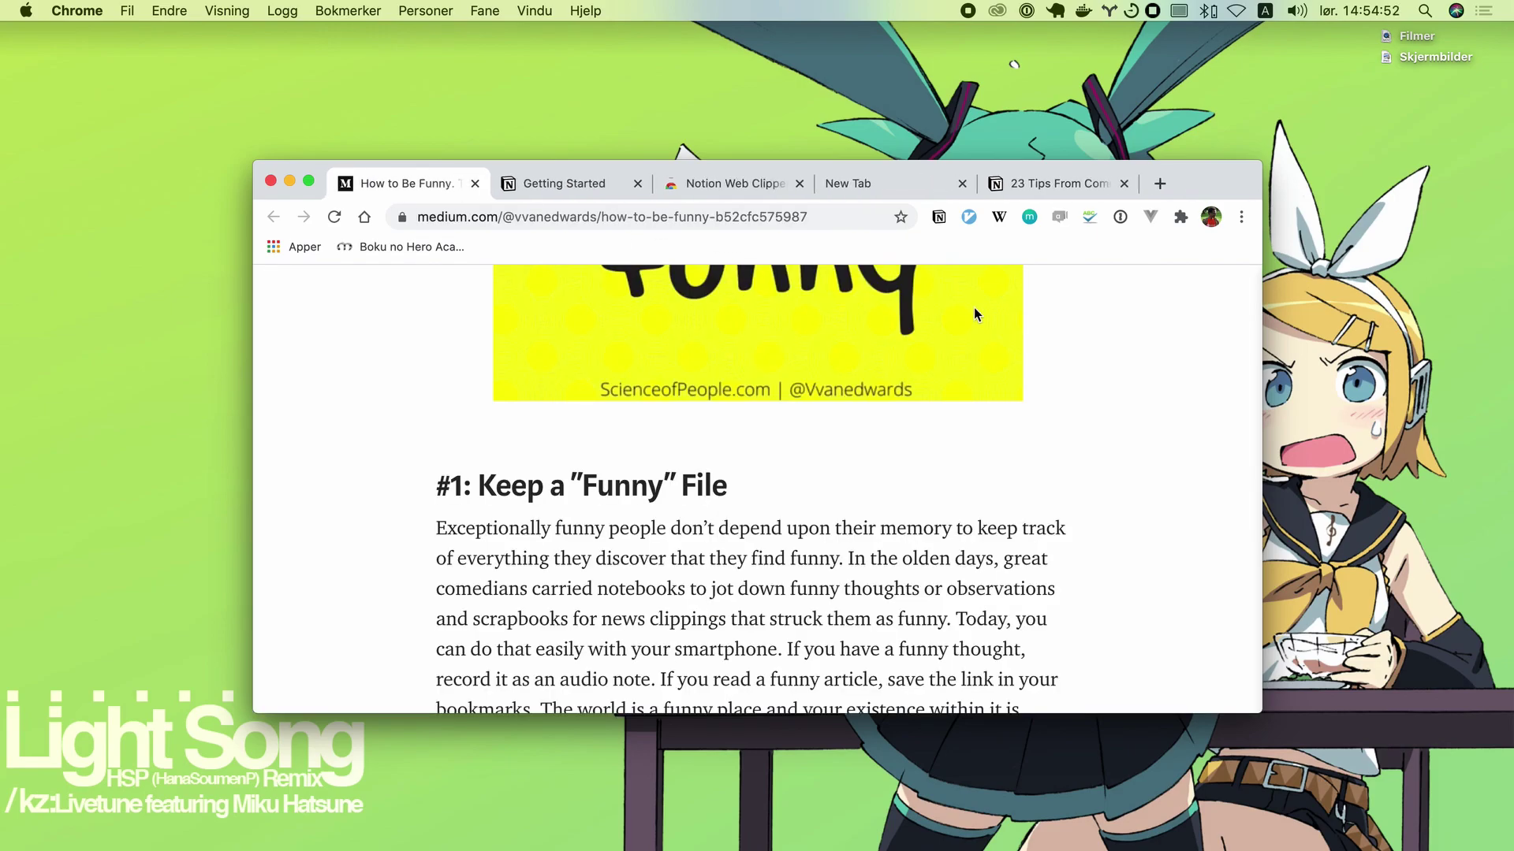
# Save the Medium article "How to Be Funny" to the Becoming funny page with Notion Web Clipper.
pyautogui.click(944, 224)
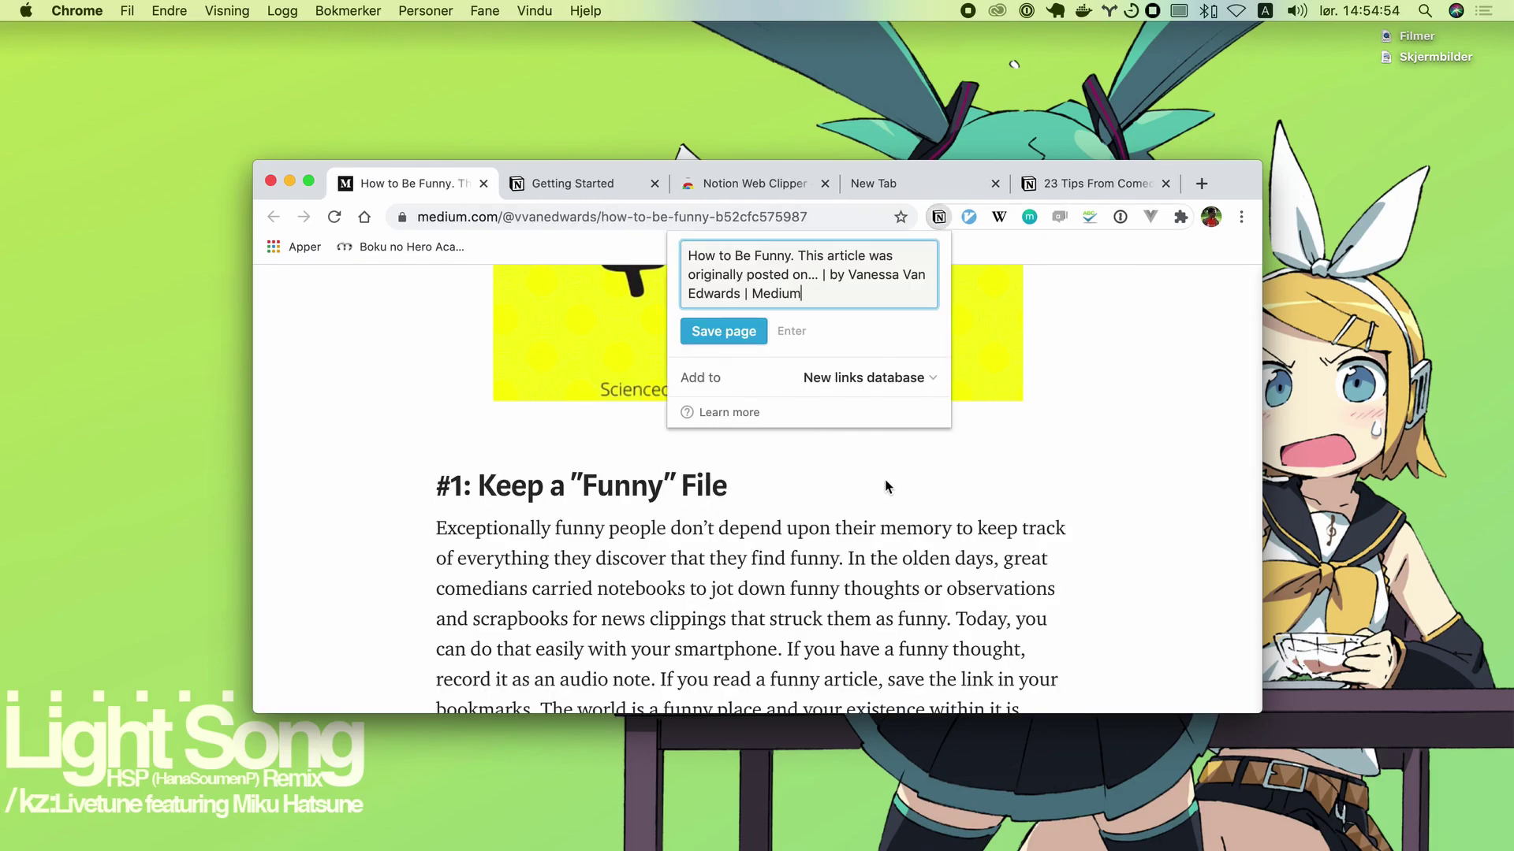
pyautogui.click(883, 378)
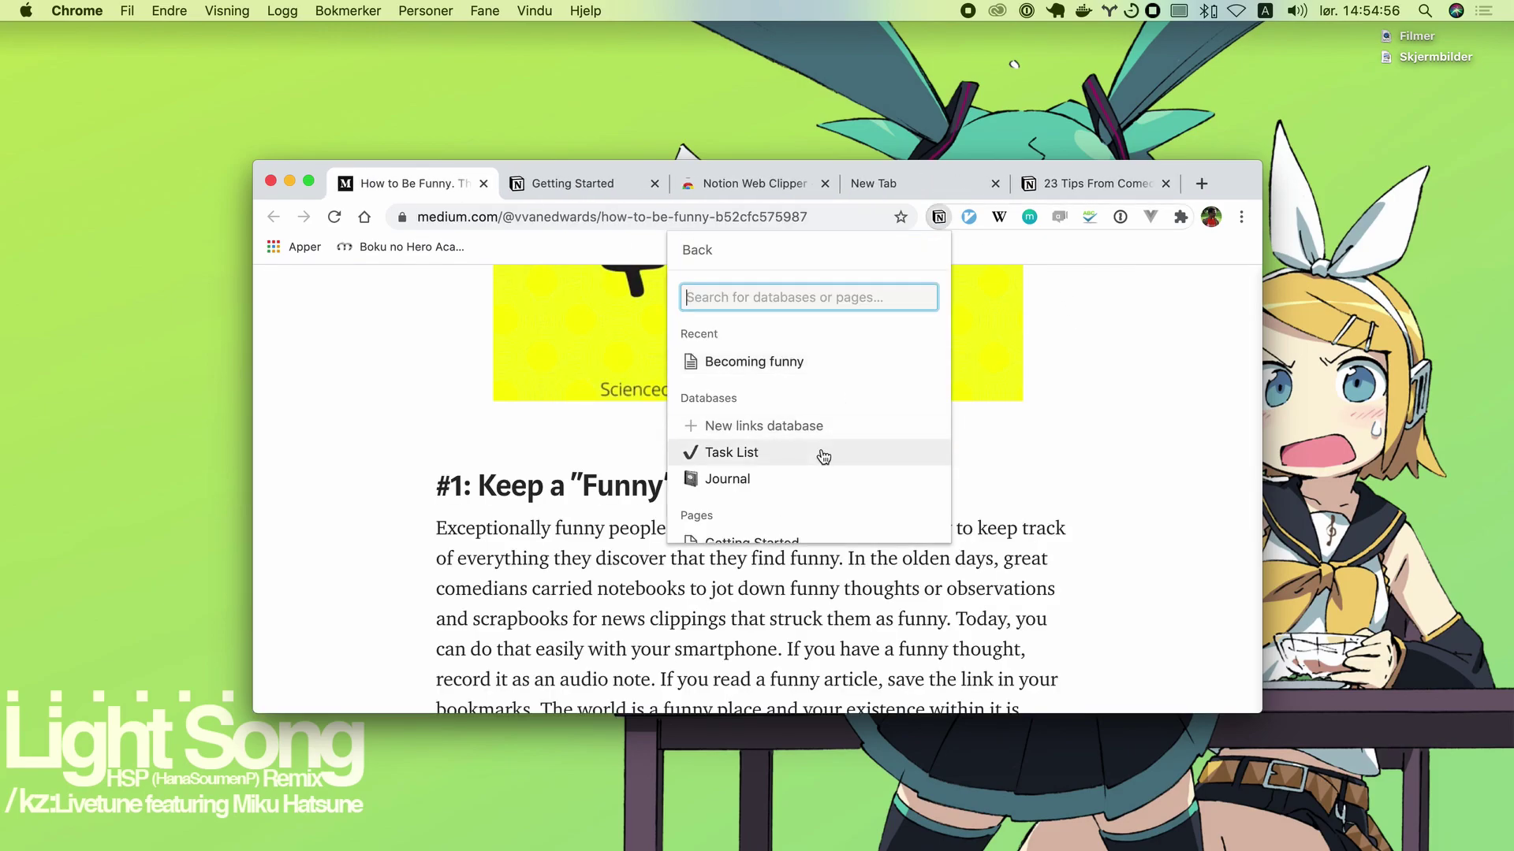
pyautogui.scroll(-3, 820, 455)
pyautogui.click(777, 536)
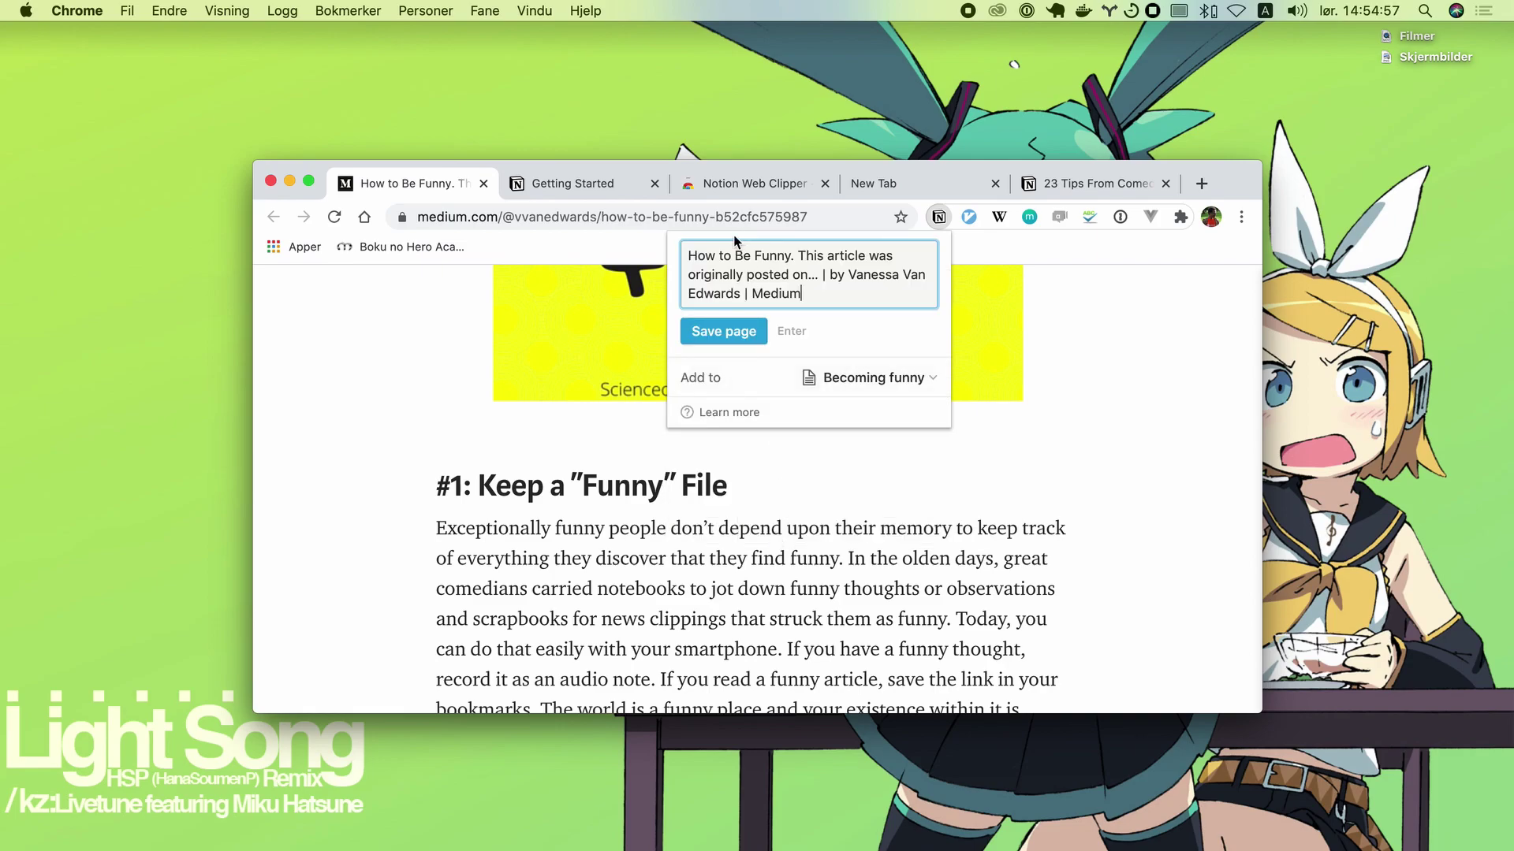
pyautogui.click(713, 328)
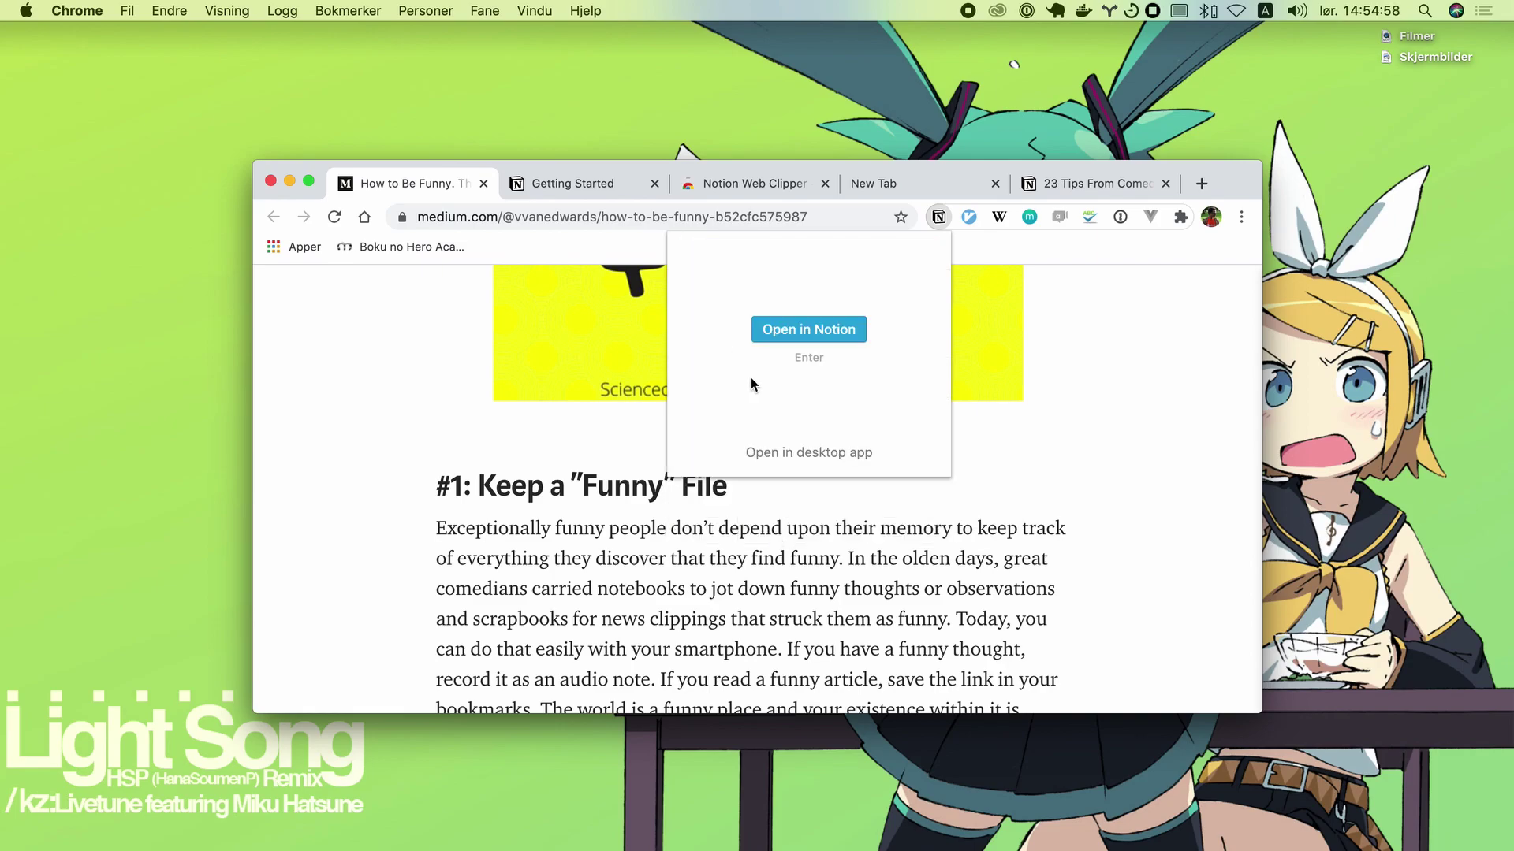
# Close every tab except the clipped Inc. article in Notion, and open the Becoming funny page.
pyautogui.click(484, 185)
pyautogui.click(484, 185)
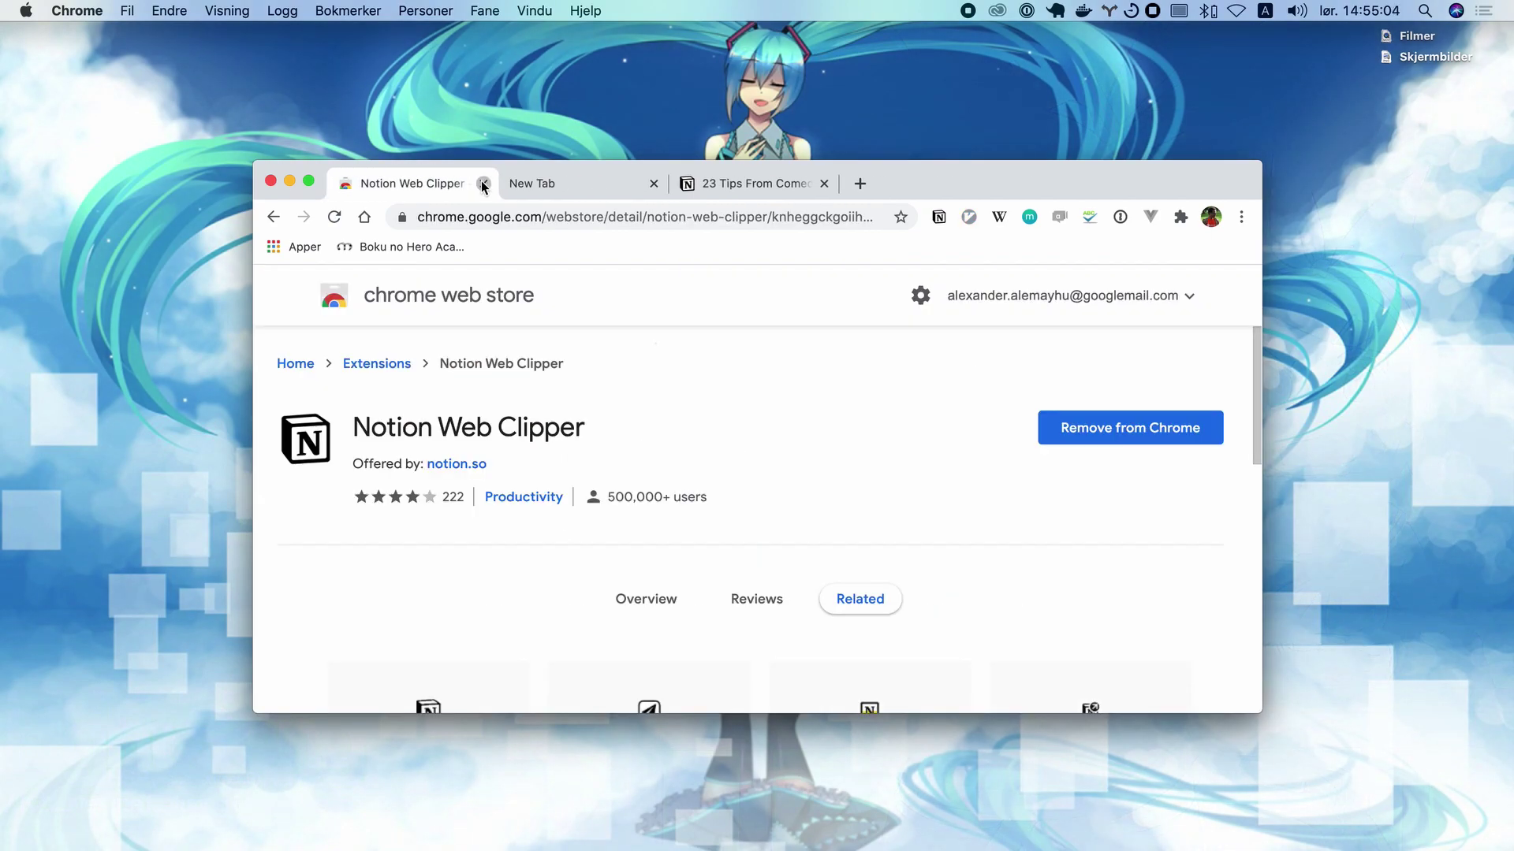
pyautogui.click(484, 185)
pyautogui.click(485, 185)
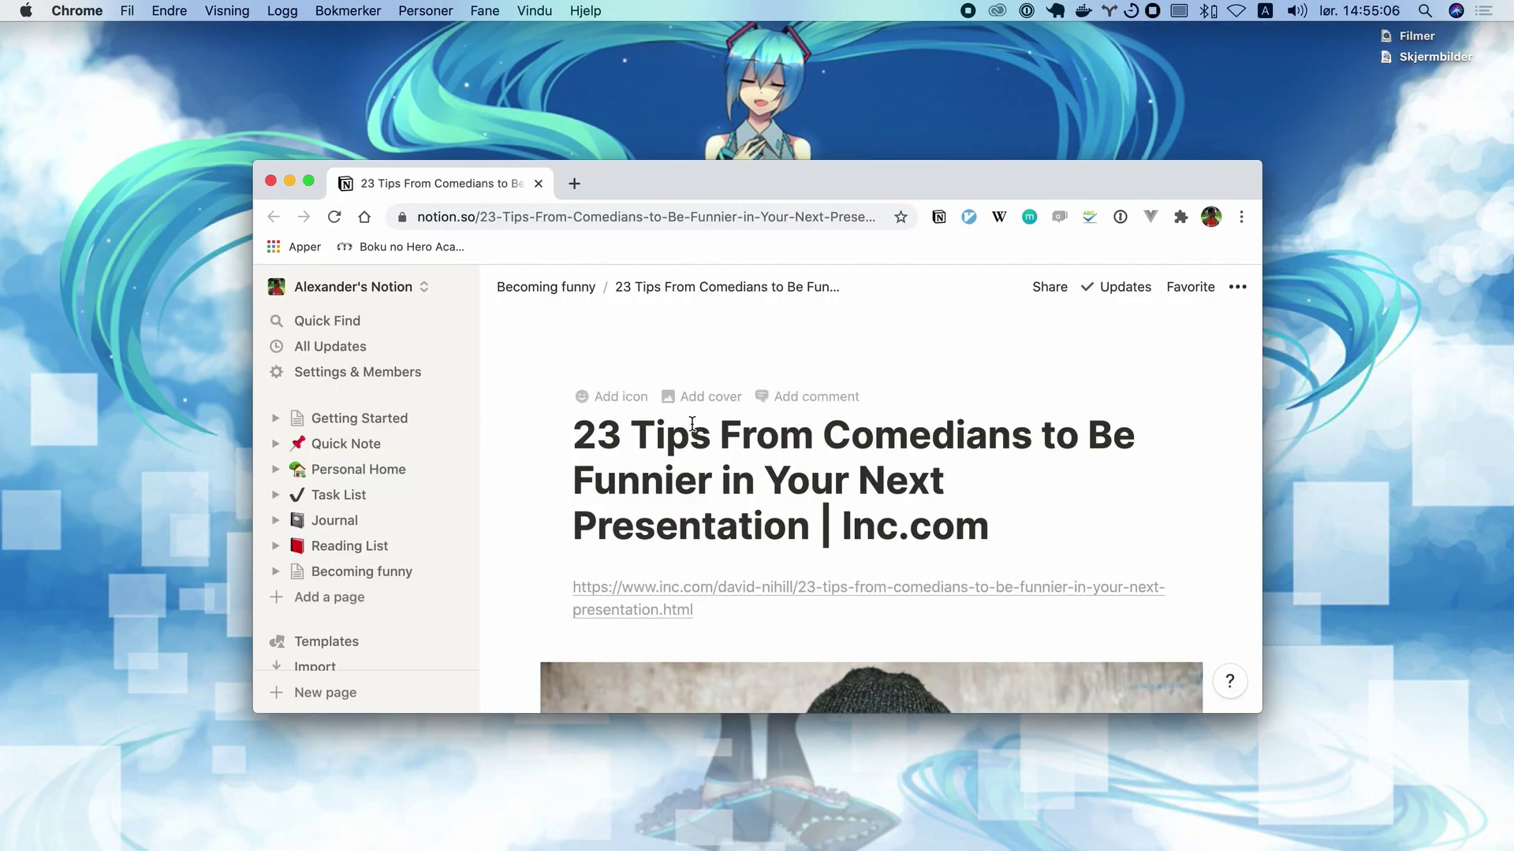
pyautogui.scroll(-2, 406, 520)
pyautogui.click(399, 517)
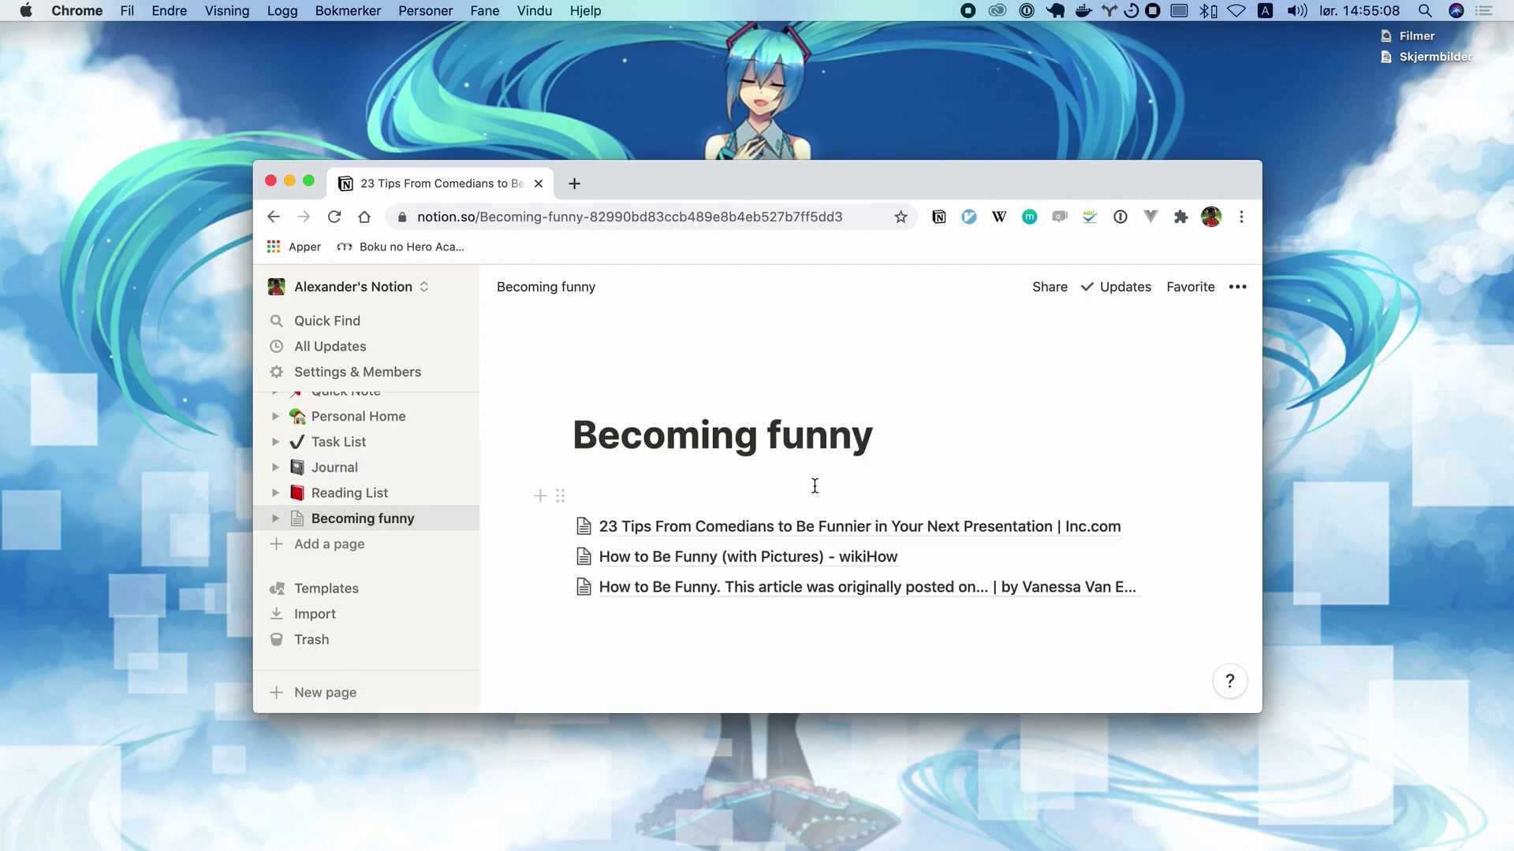
# Add a bell icon and a nebula cover image to the Becoming funny page.
pyautogui.scroll(-1, 814, 486)
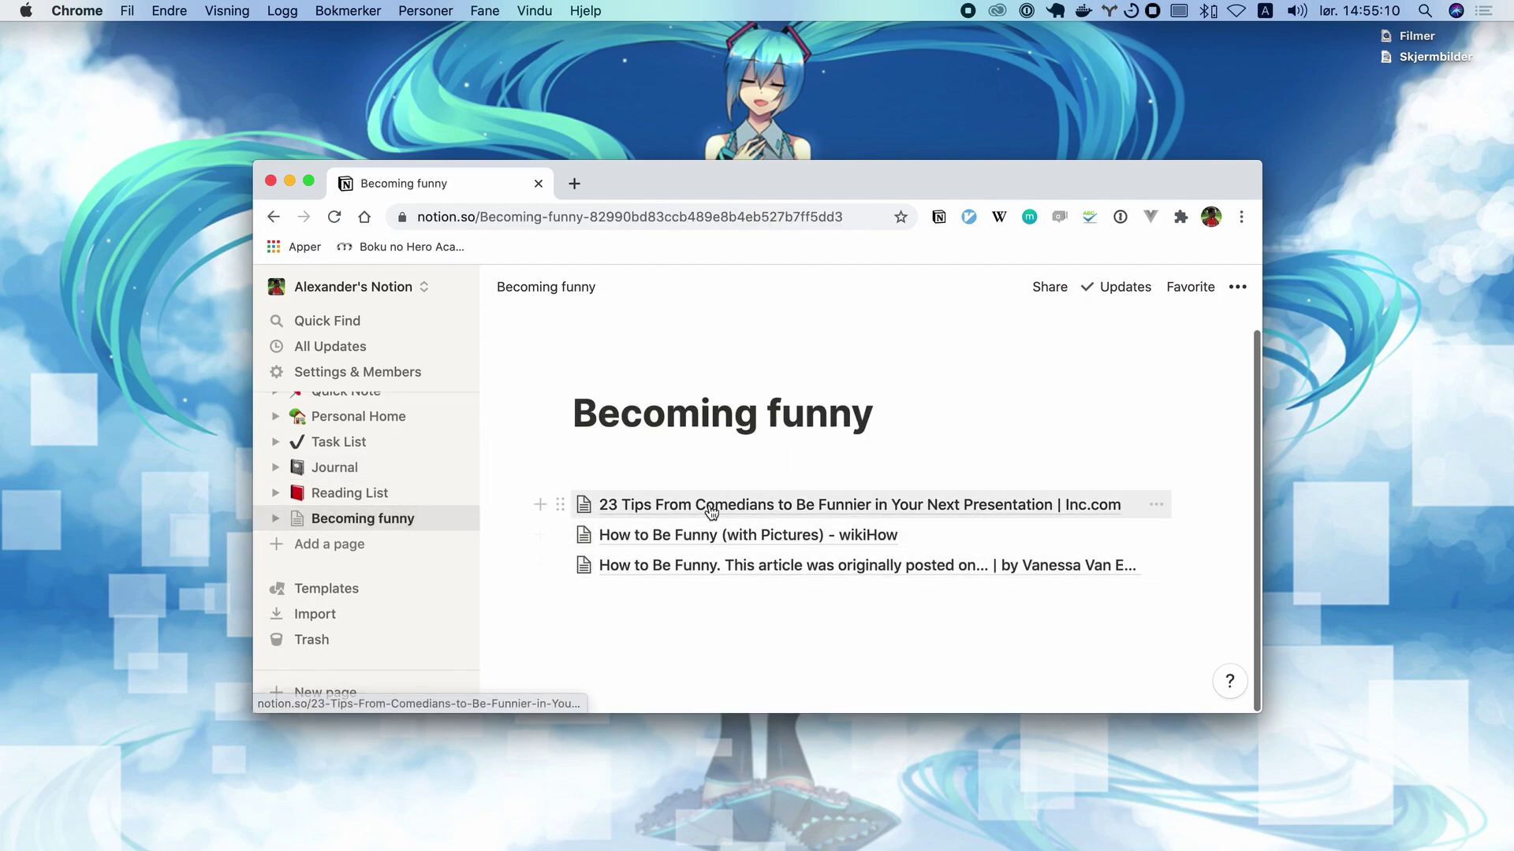
pyautogui.click(591, 372)
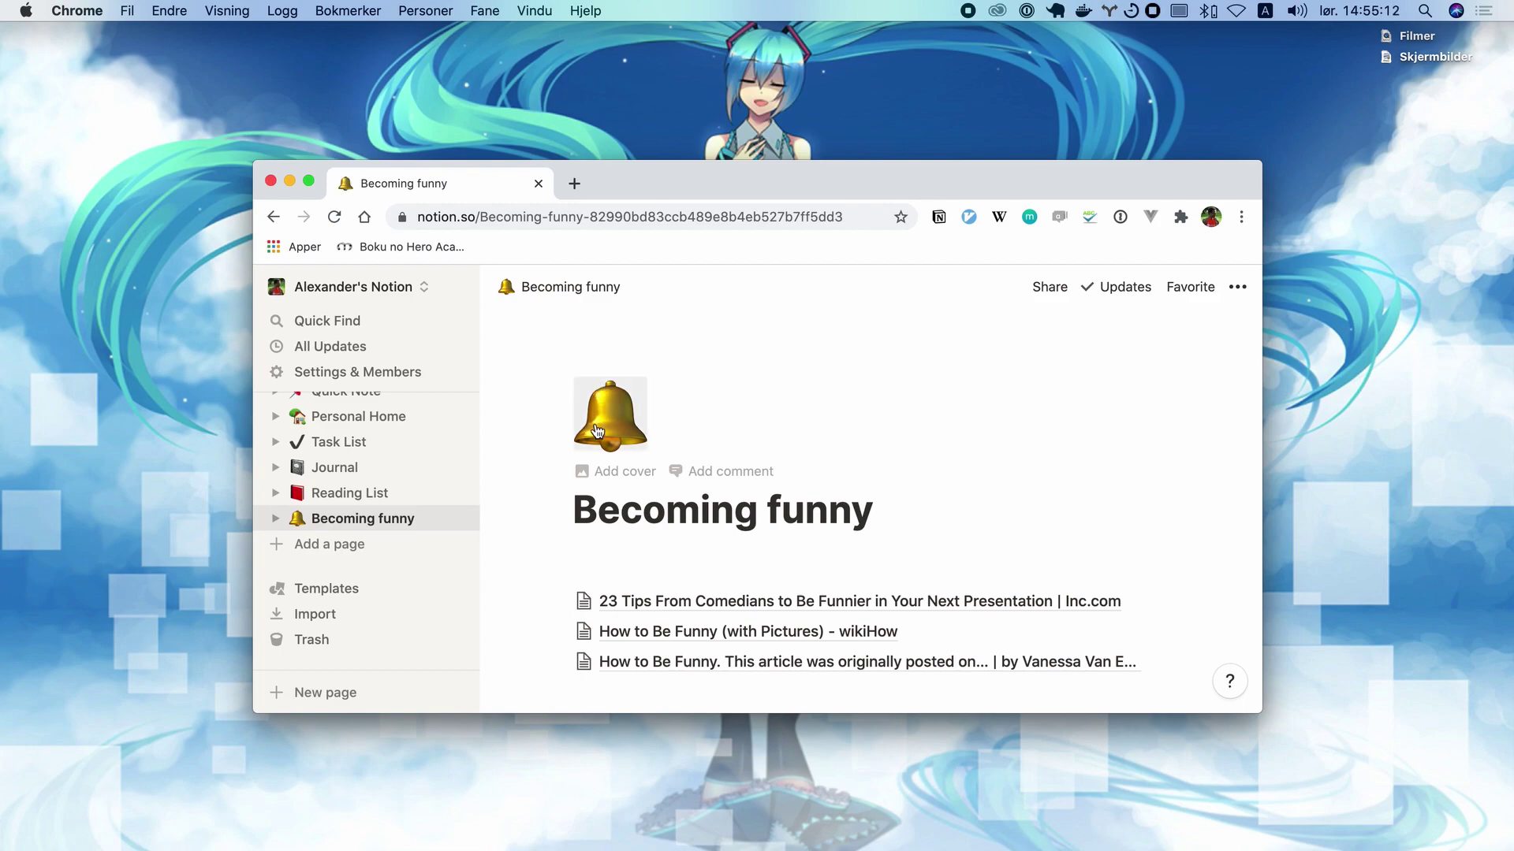
pyautogui.scroll(-1, 626, 492)
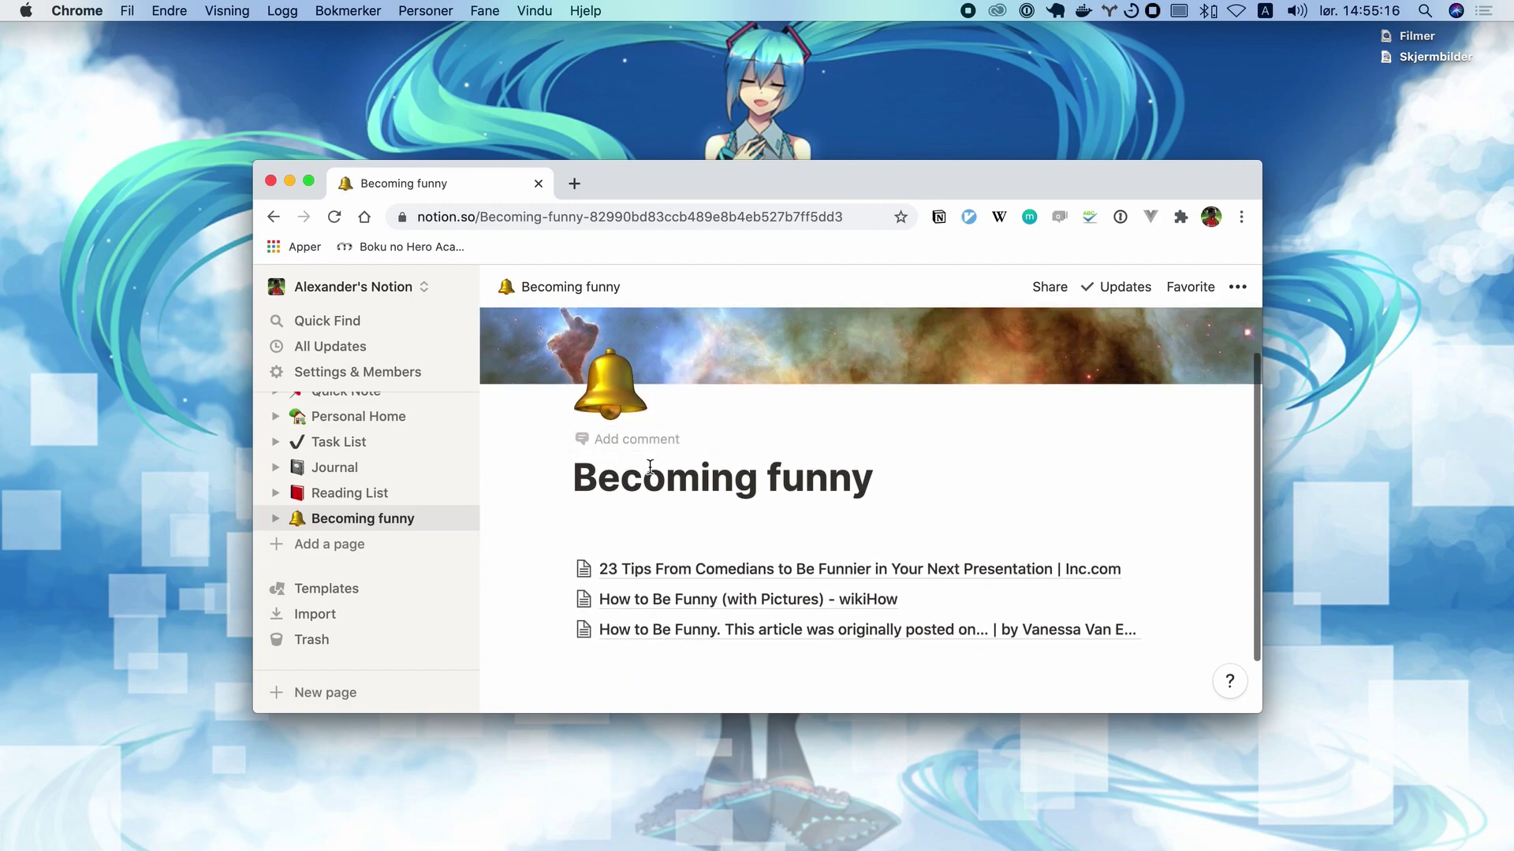
pyautogui.scroll(-1, 650, 466)
pyautogui.scroll(-2, 671, 494)
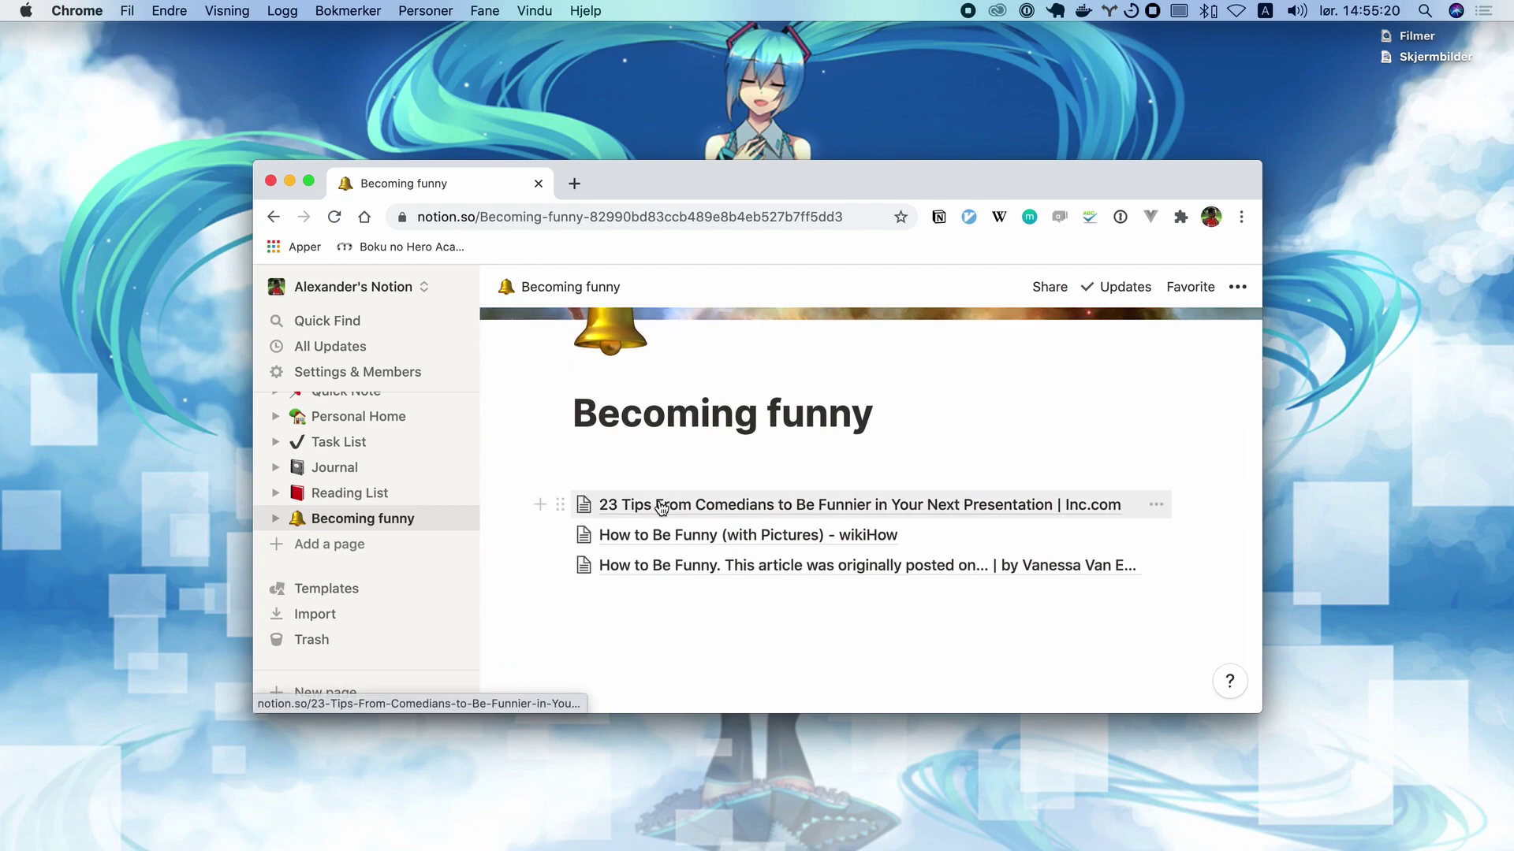
# Open the clipped Inc. article and shorten its title to "23 Tips From Comedians to Be Funnier".
pyautogui.click(660, 507)
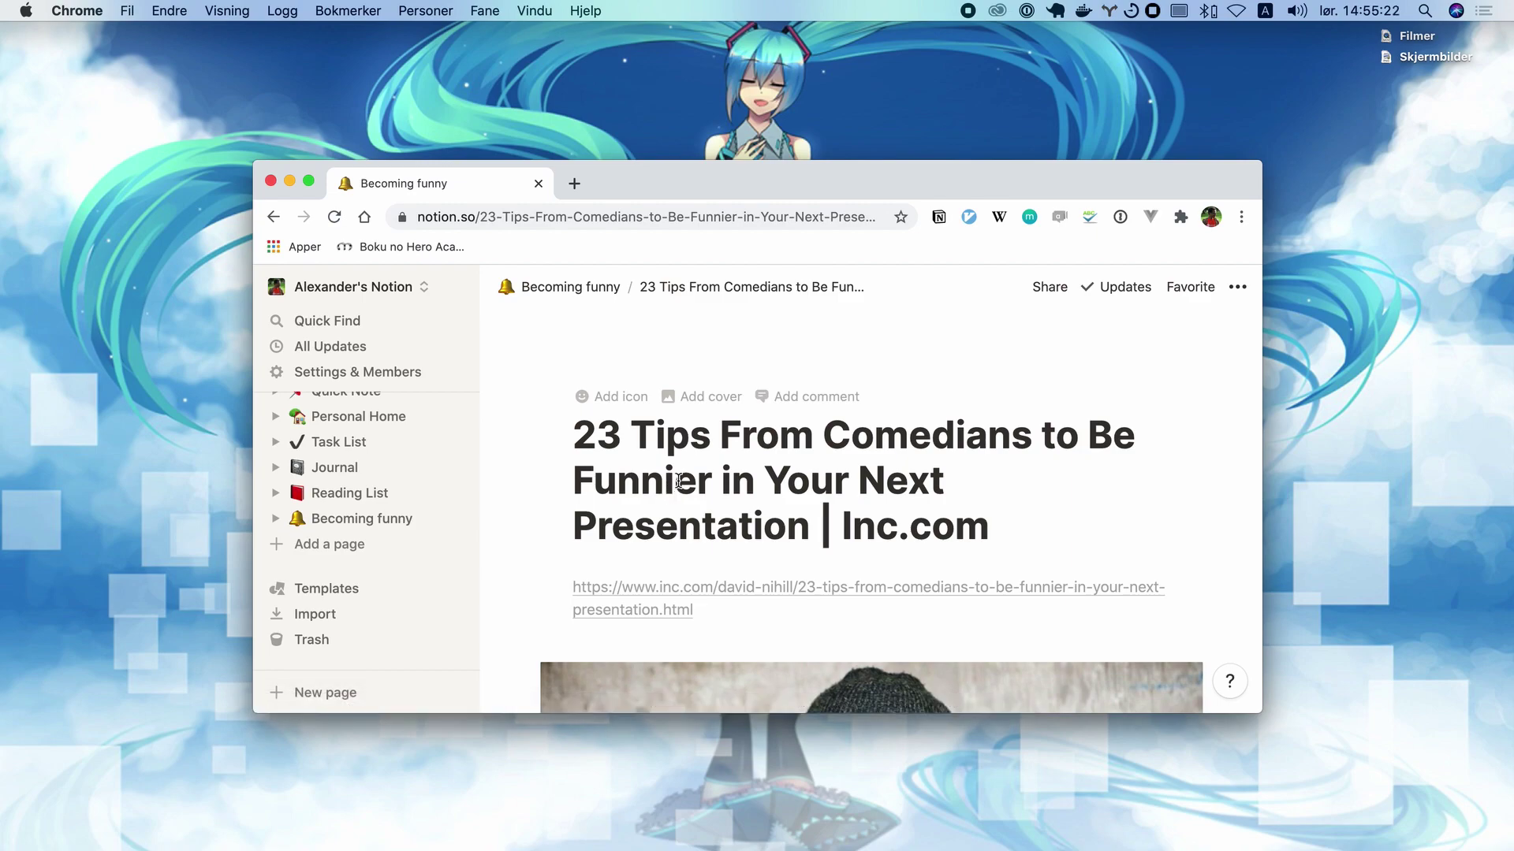
pyautogui.press('Left')
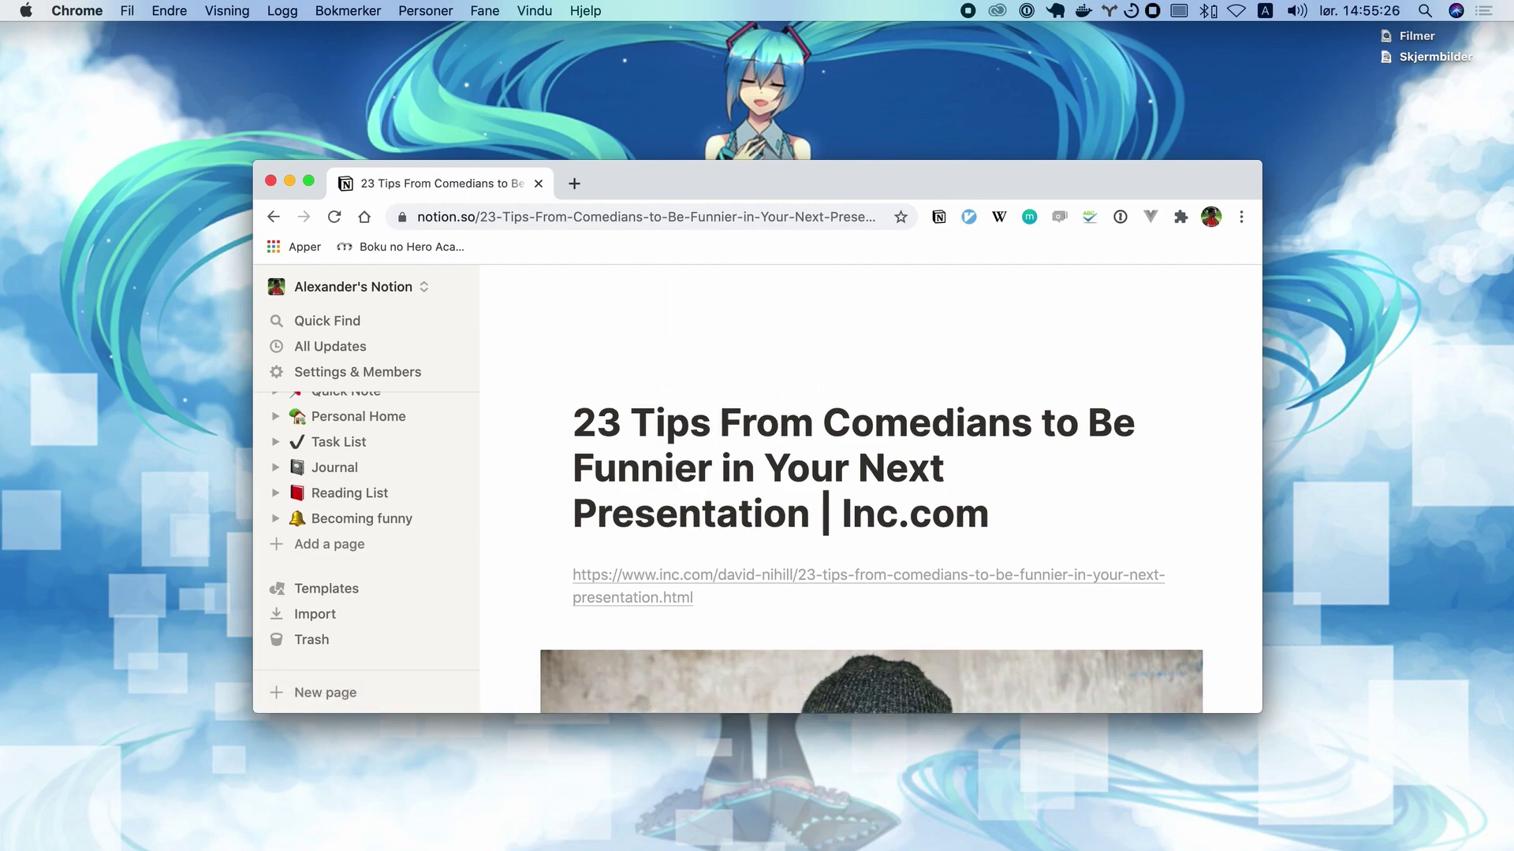
pyautogui.click(719, 425)
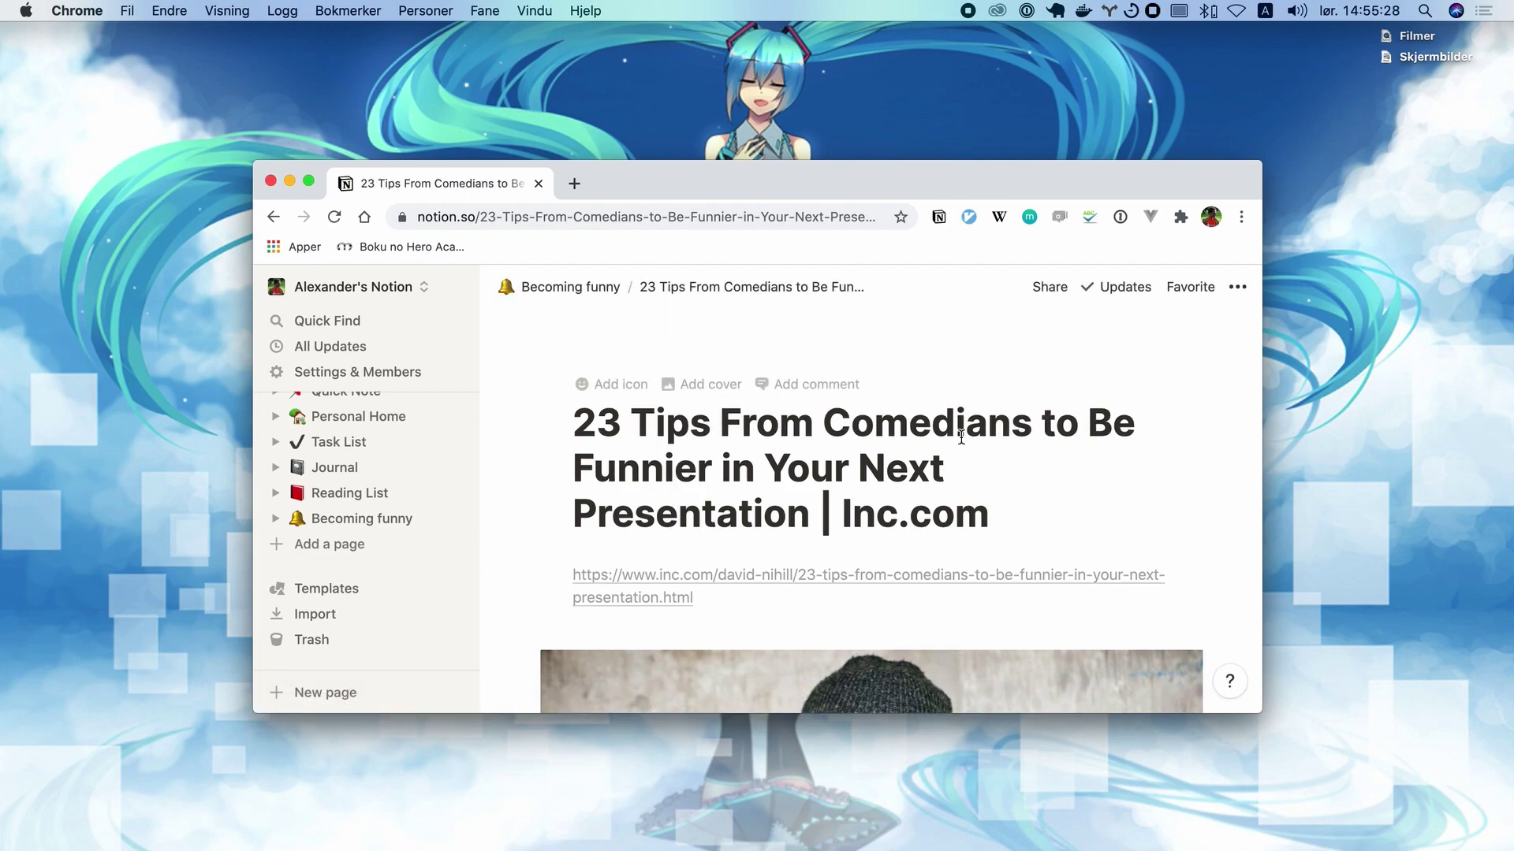
pyautogui.moveTo(713, 469); pyautogui.dragTo(1061, 510)
pyautogui.press('BackSpace')
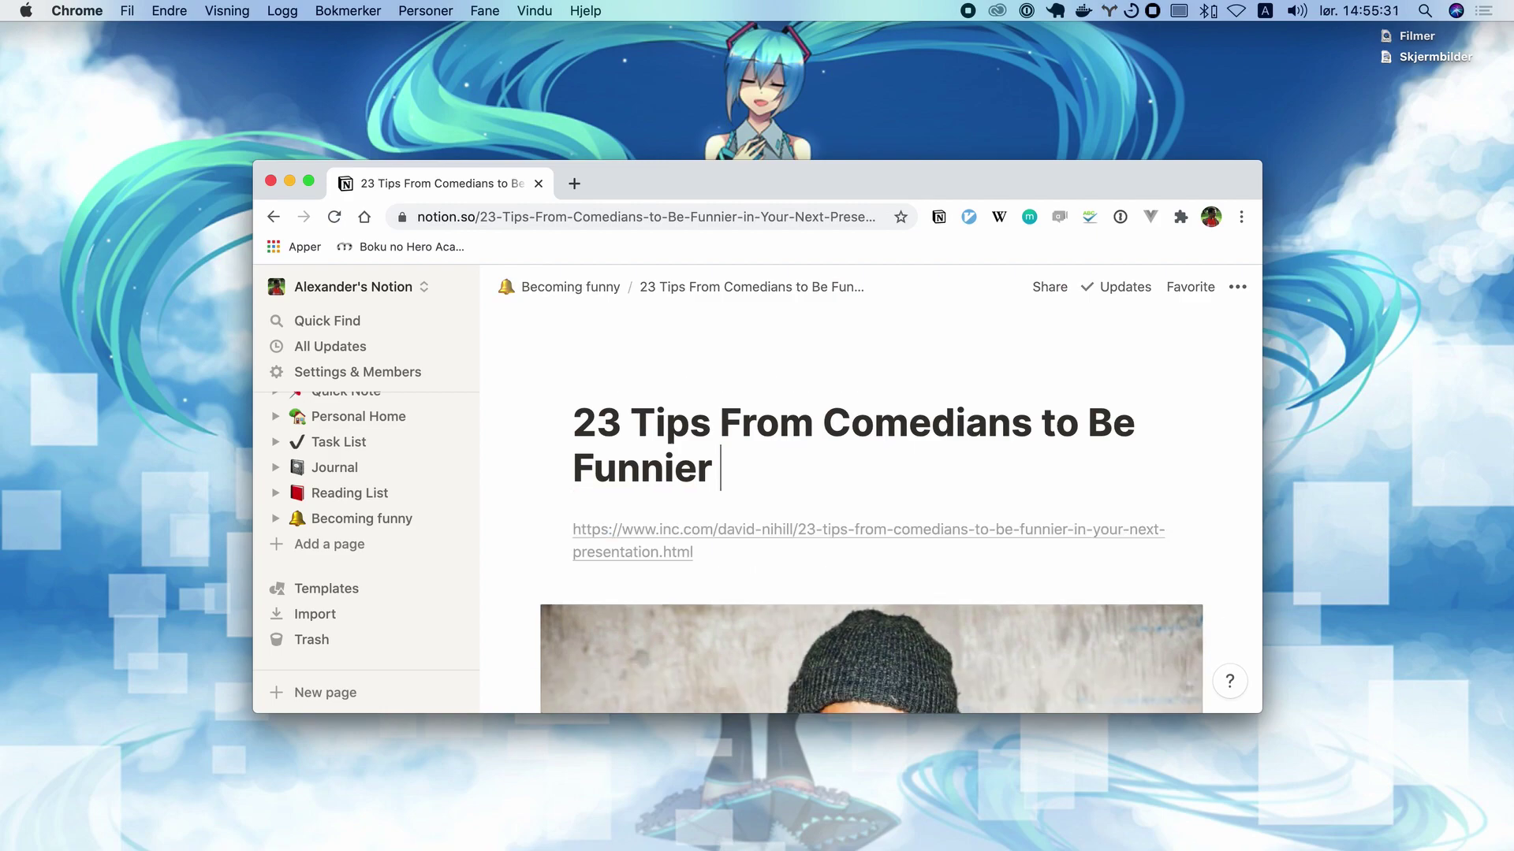
pyautogui.click(742, 560)
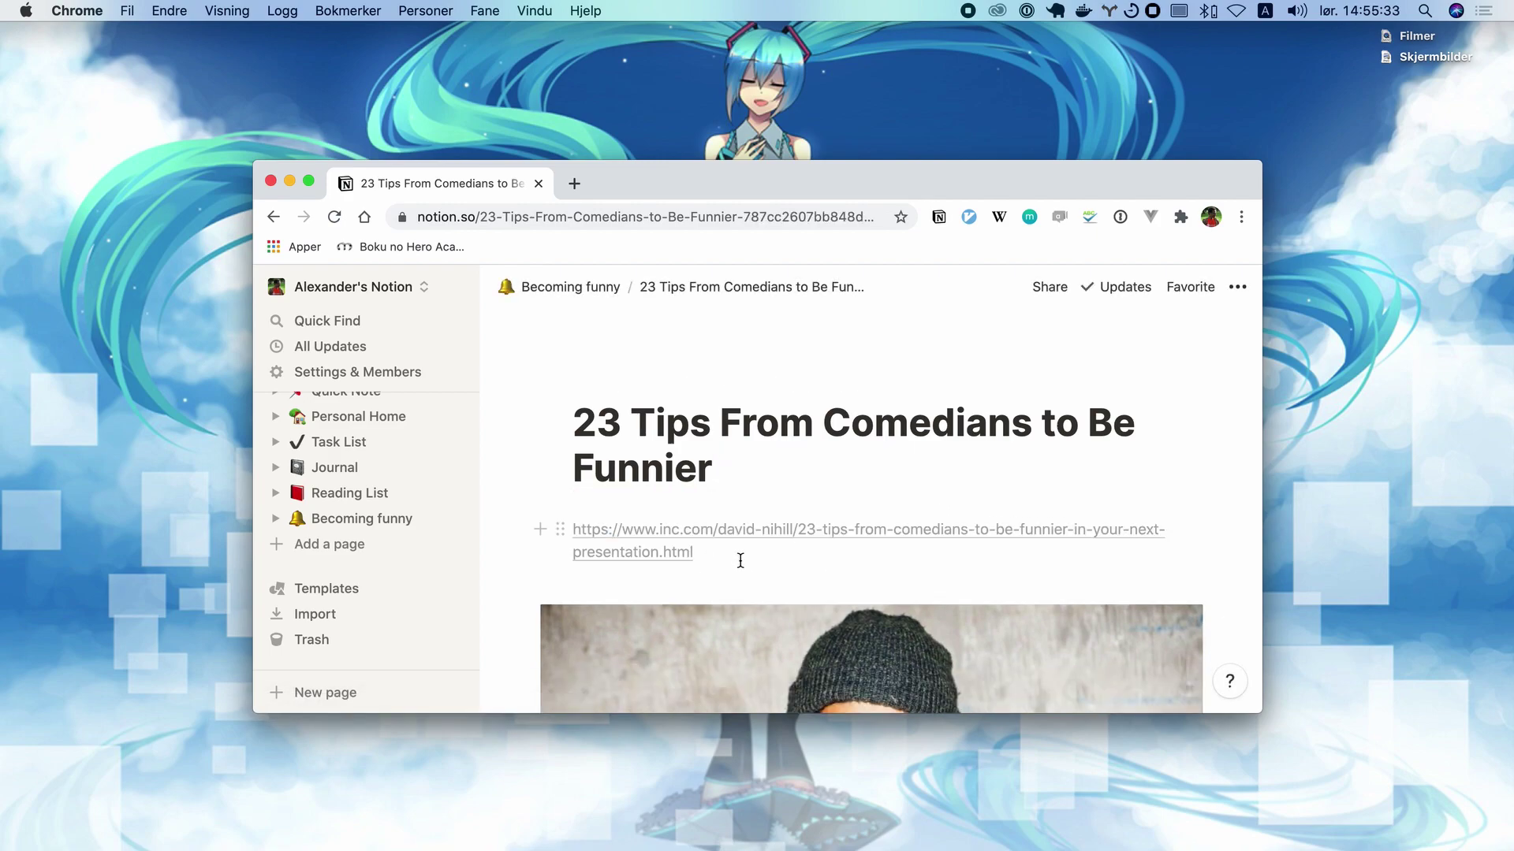
# Delete the photo below the source link in the clipped article.
pyautogui.scroll(-5, 767, 500)
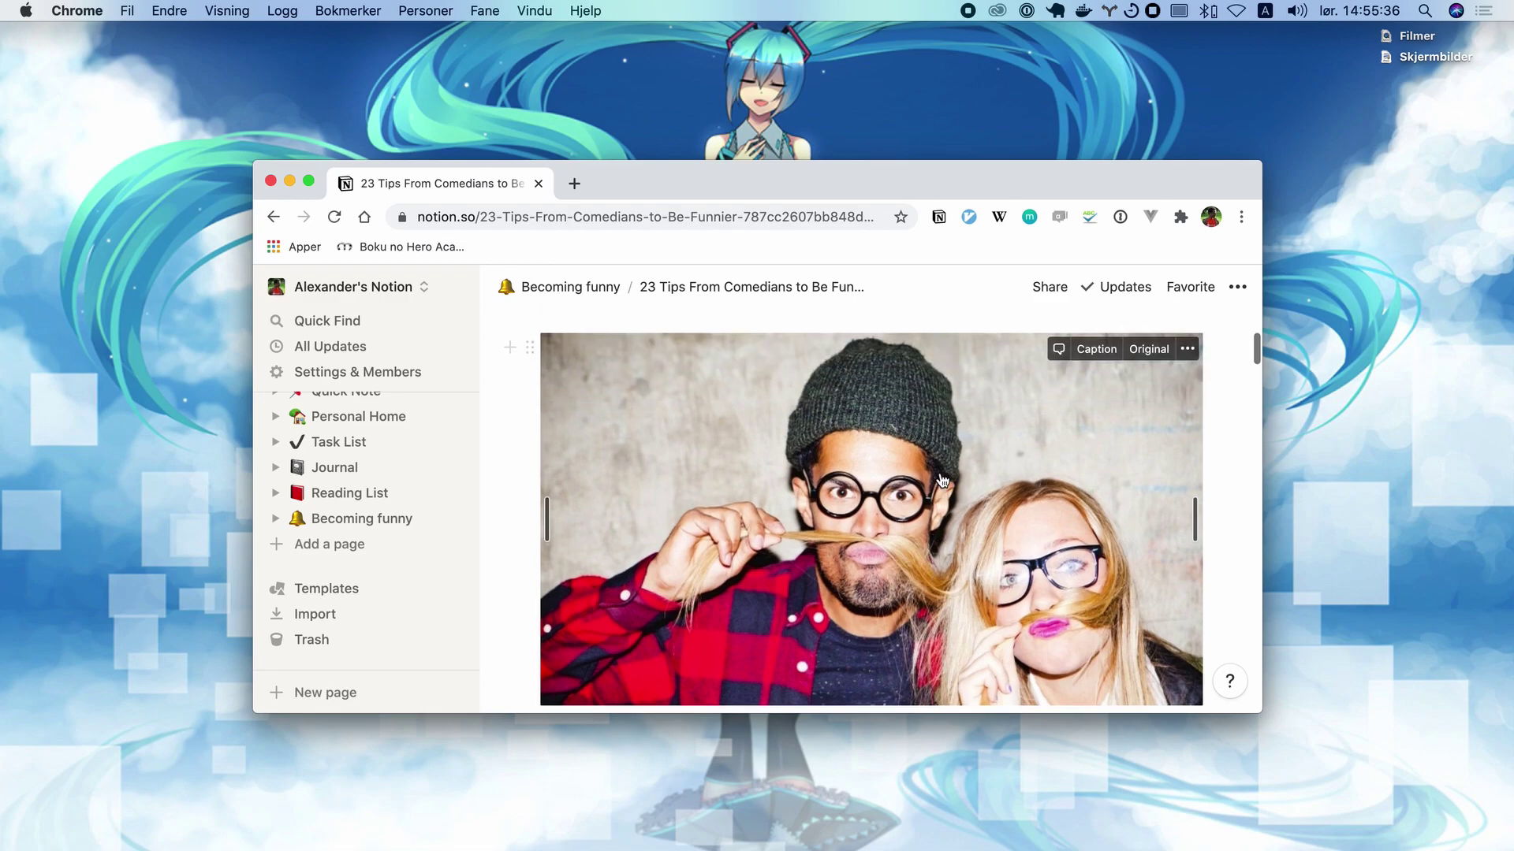
pyautogui.scroll(3, 942, 479)
pyautogui.click(1187, 537)
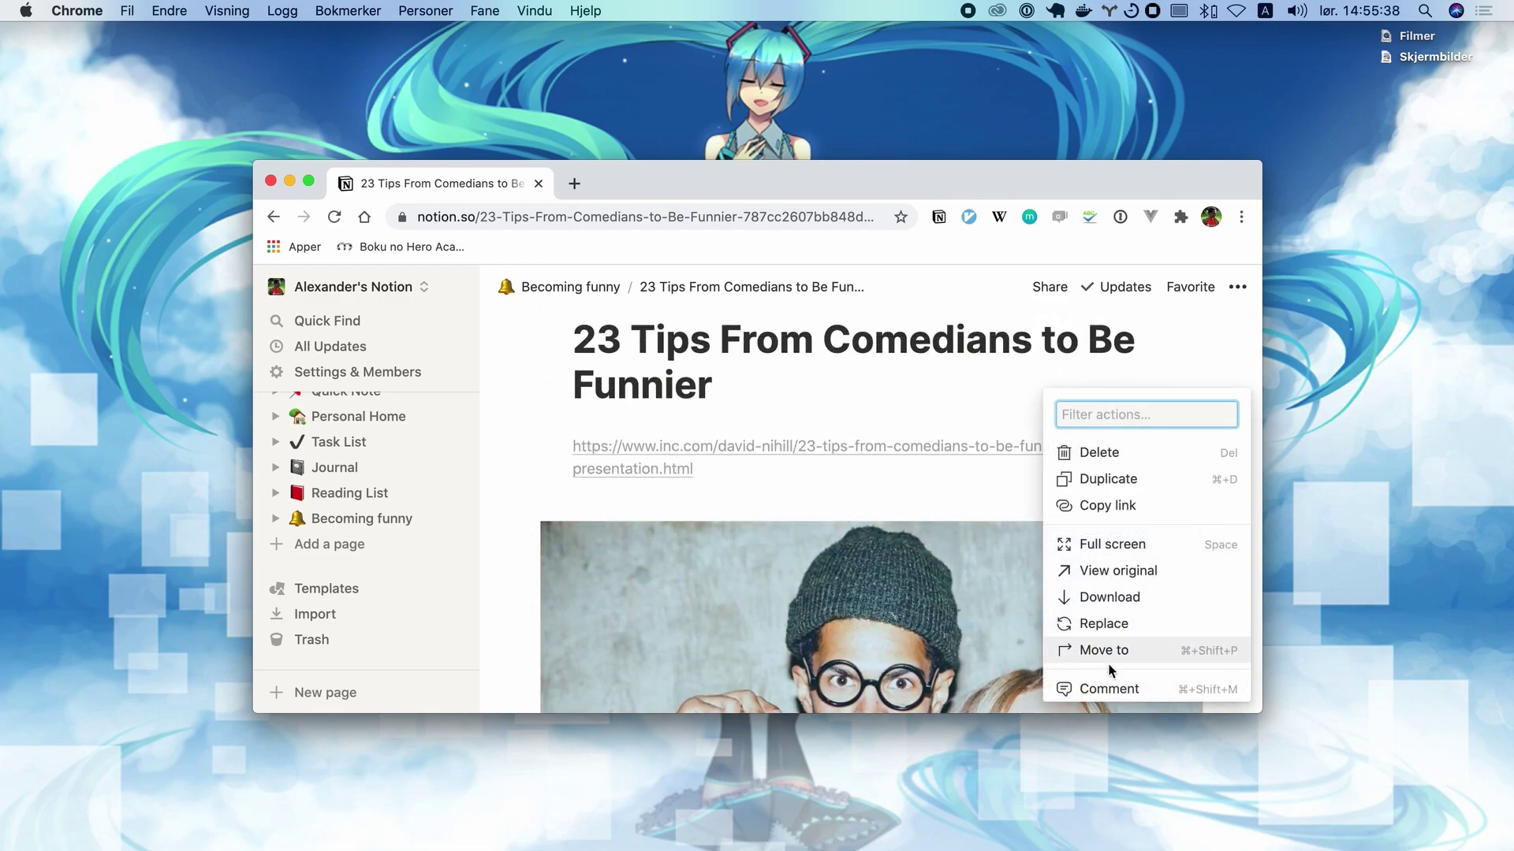
pyautogui.click(1134, 453)
# Delete the three introductory paragraphs above "With that in mind, here are 23 tips".
pyautogui.hotkey('shift', 'Down')
pyautogui.hotkey('shift', 'Down')
pyautogui.hotkey('shift', 'Down')
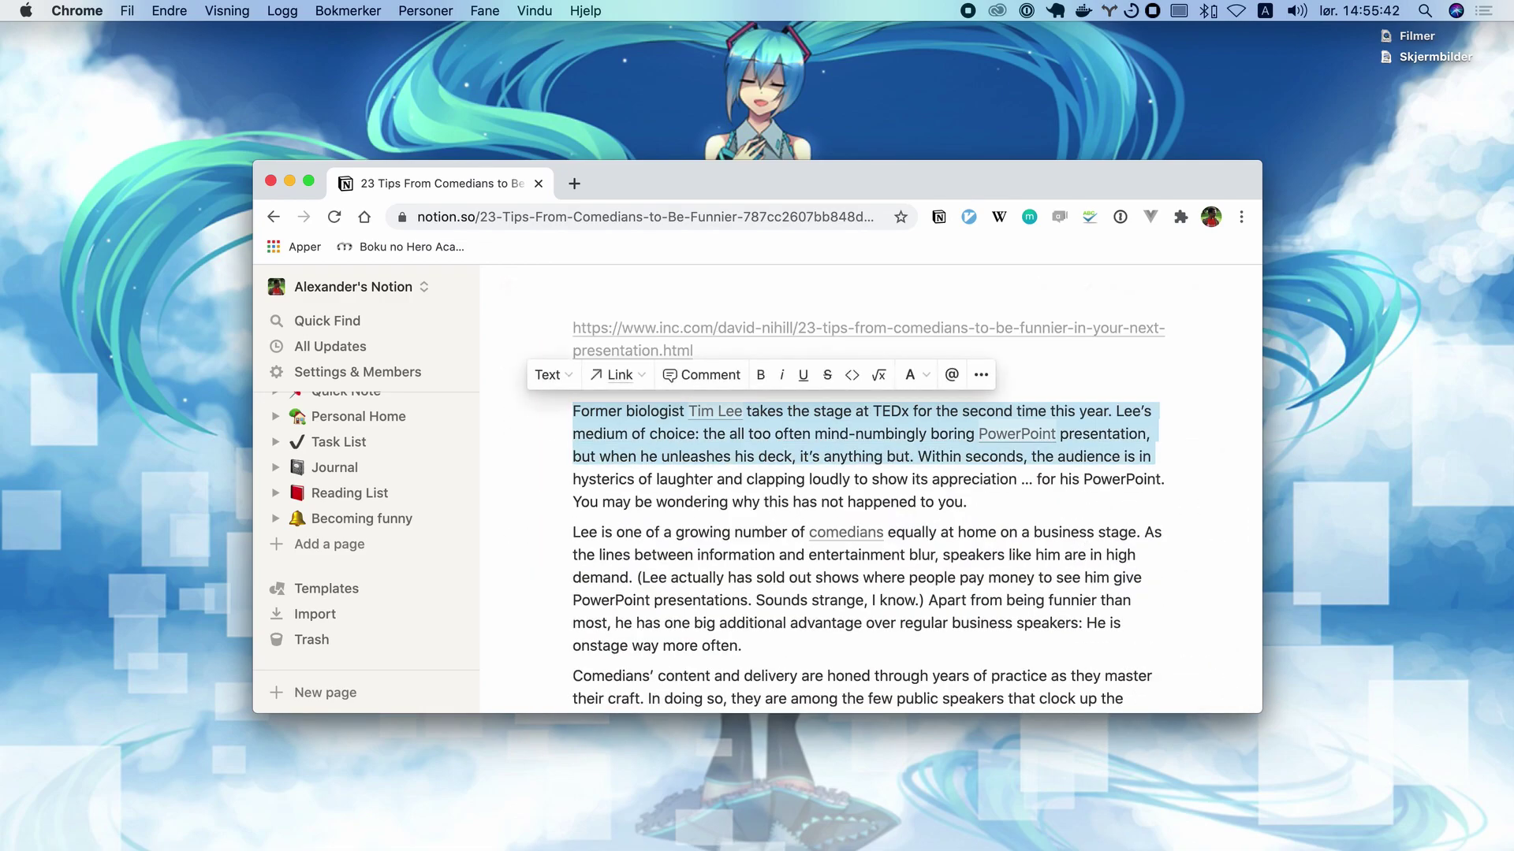
pyautogui.hotkey('shift', 'Down')
pyautogui.hotkey('shift', 'Down')
pyautogui.press('BackSpace')
pyautogui.hotkey('shift', 'Down')
pyautogui.hotkey('shift', 'Down')
pyautogui.hotkey('shift', 'Down')
pyautogui.hotkey('shift', 'Up')
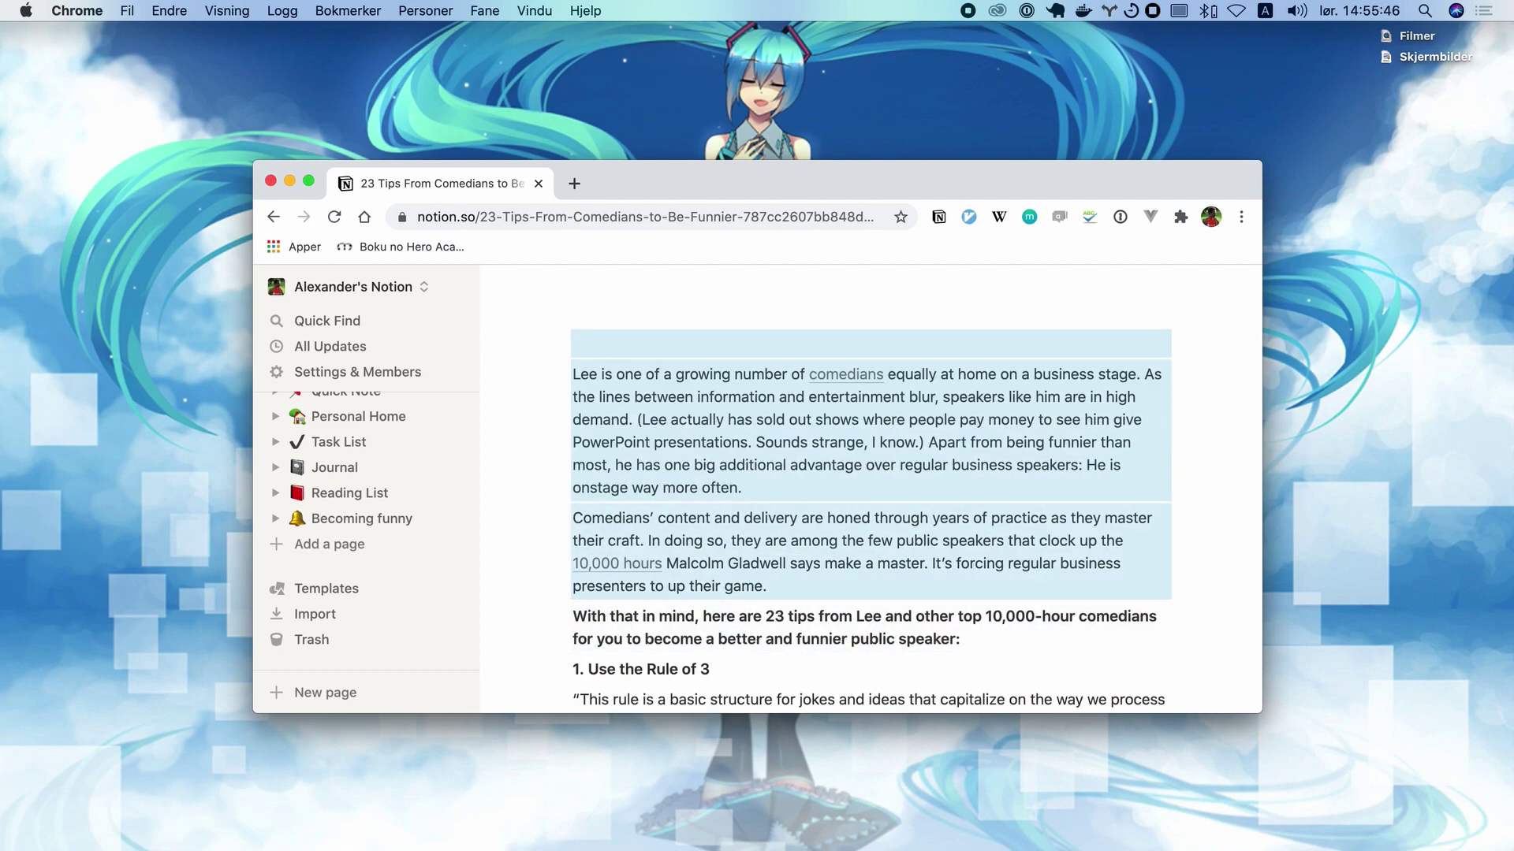
pyautogui.press('BackSpace')
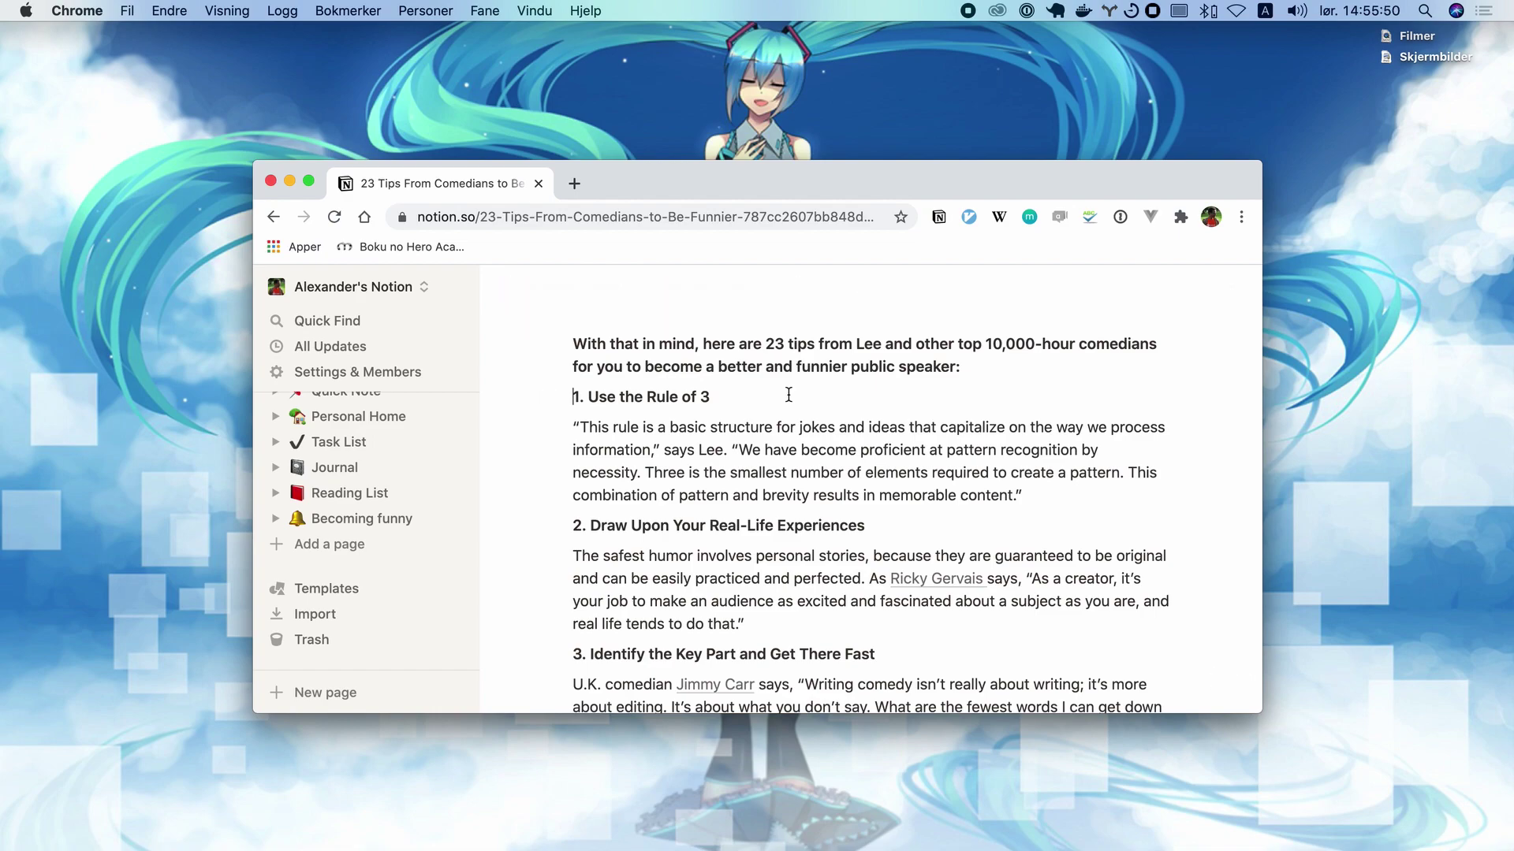
# Turn the heading "1. Use the Rule of 3" into a toggle list, nest its paragraph inside and expand it.
pyautogui.write('>')
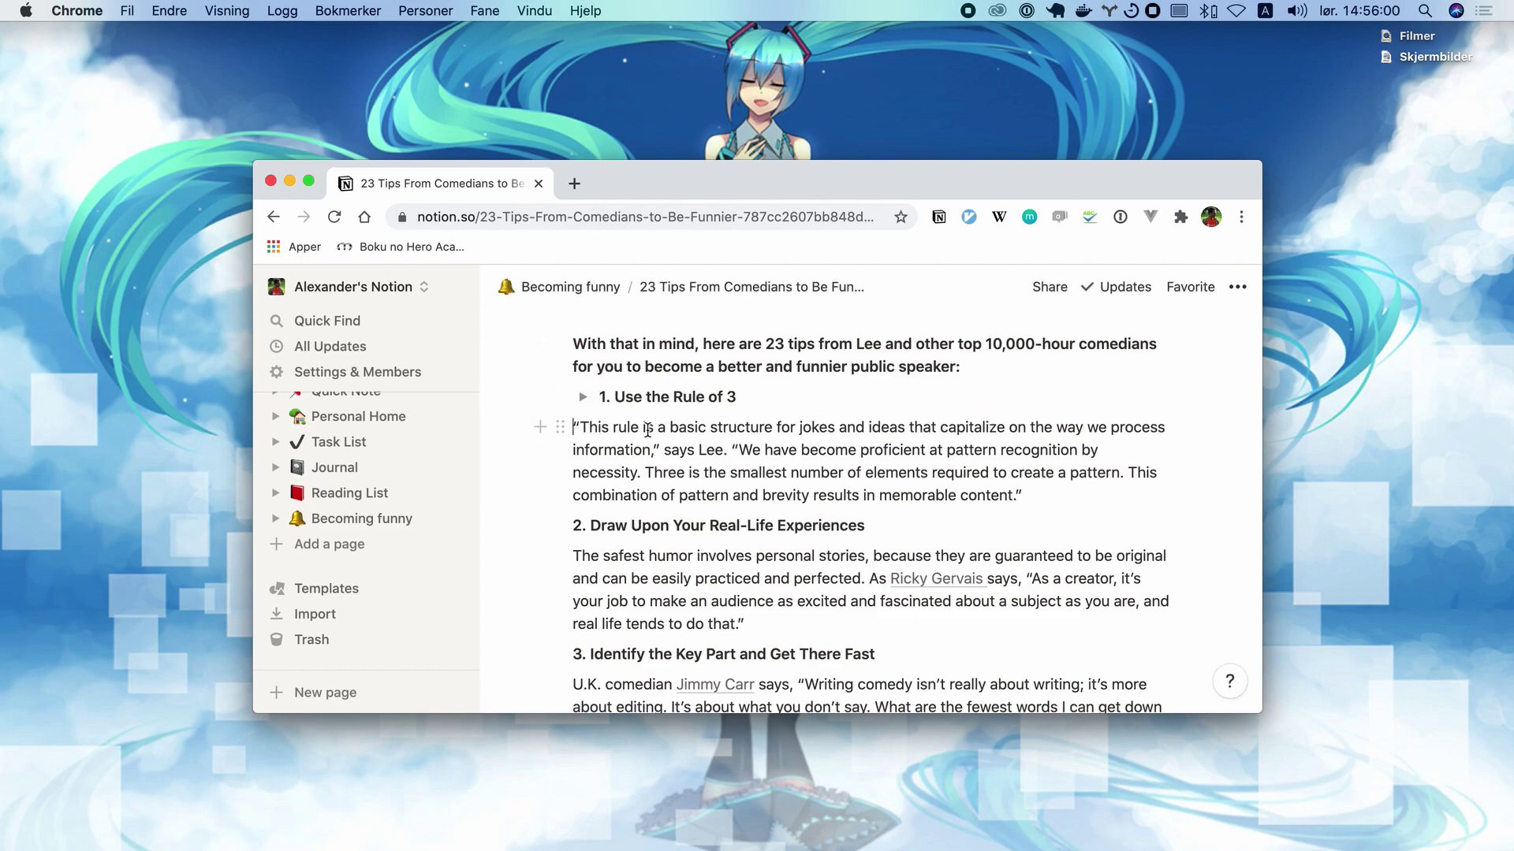
pyautogui.moveTo(566, 428); pyautogui.dragTo(581, 402)
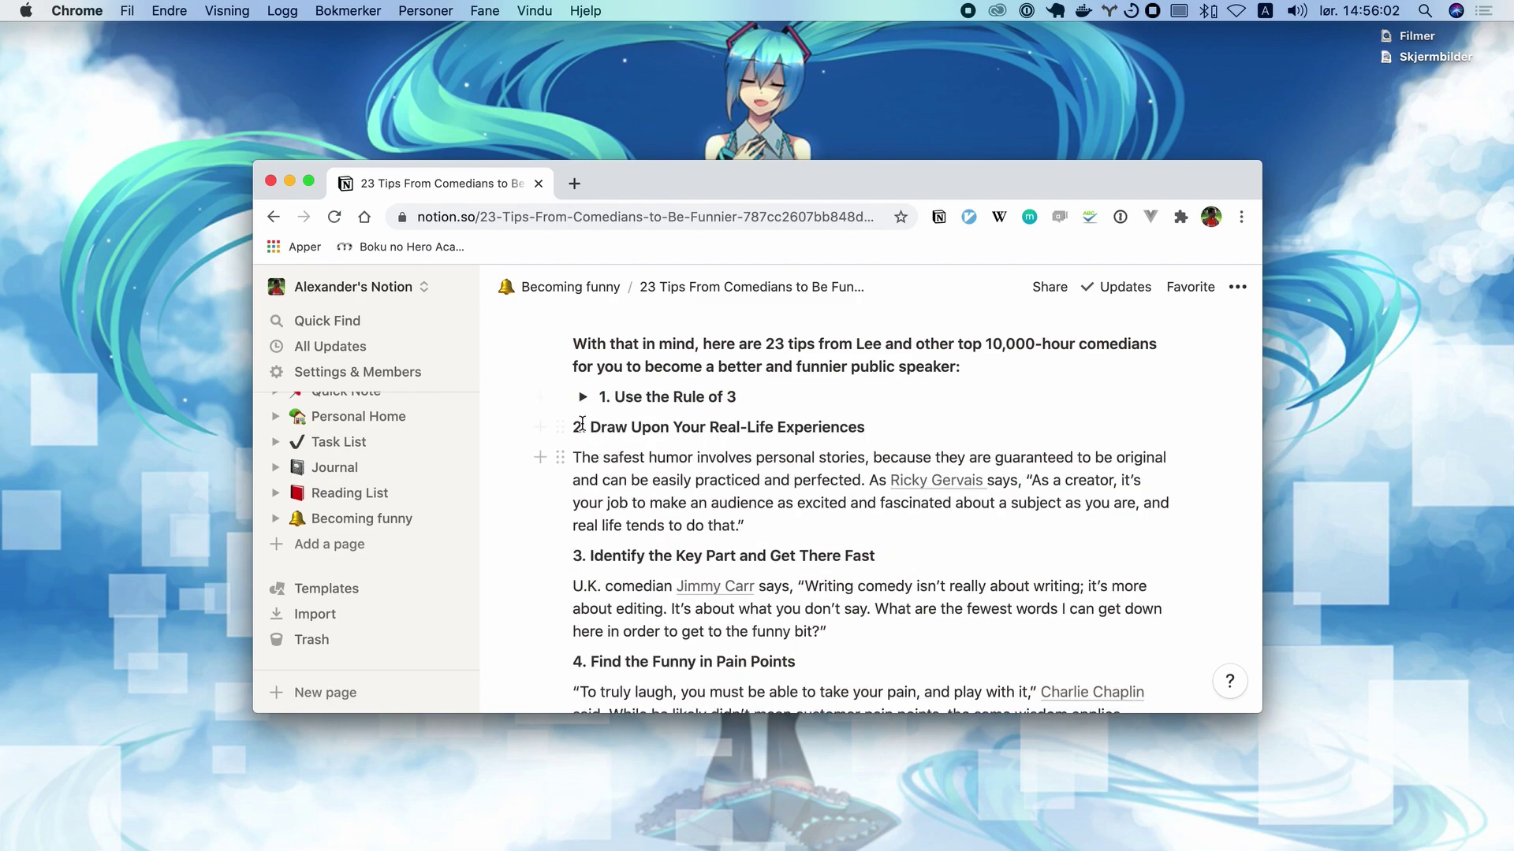
pyautogui.click(582, 397)
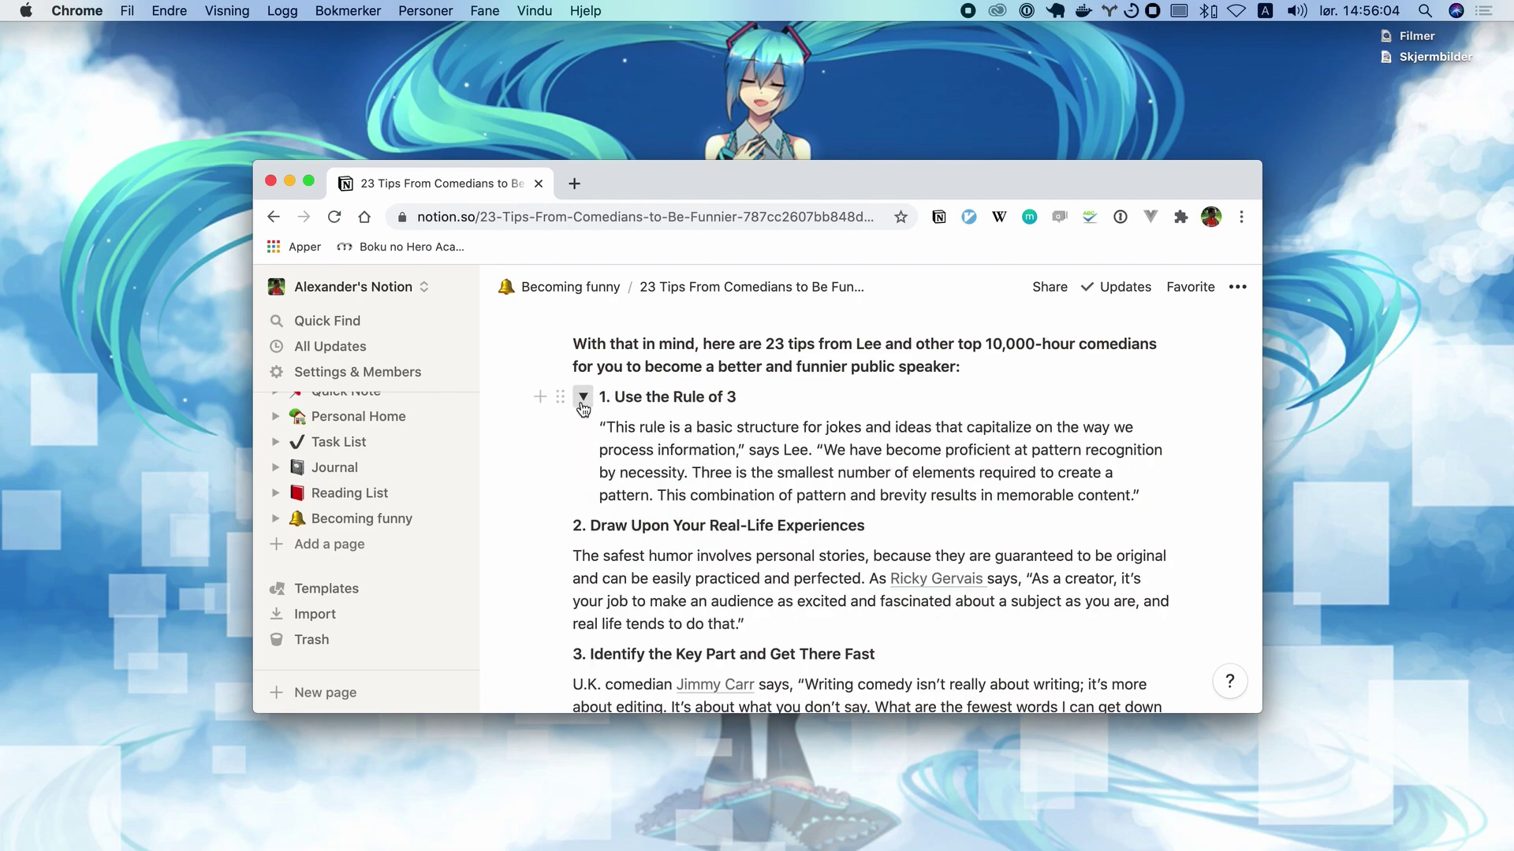
pyautogui.click(583, 402)
pyautogui.click(583, 402)
# Add a quote block in the toggle reading "This rule is a basic structure for jokes and ideas that capitalize on the way we process information - Lee".
pyautogui.write('/qu')
pyautogui.press('Return')
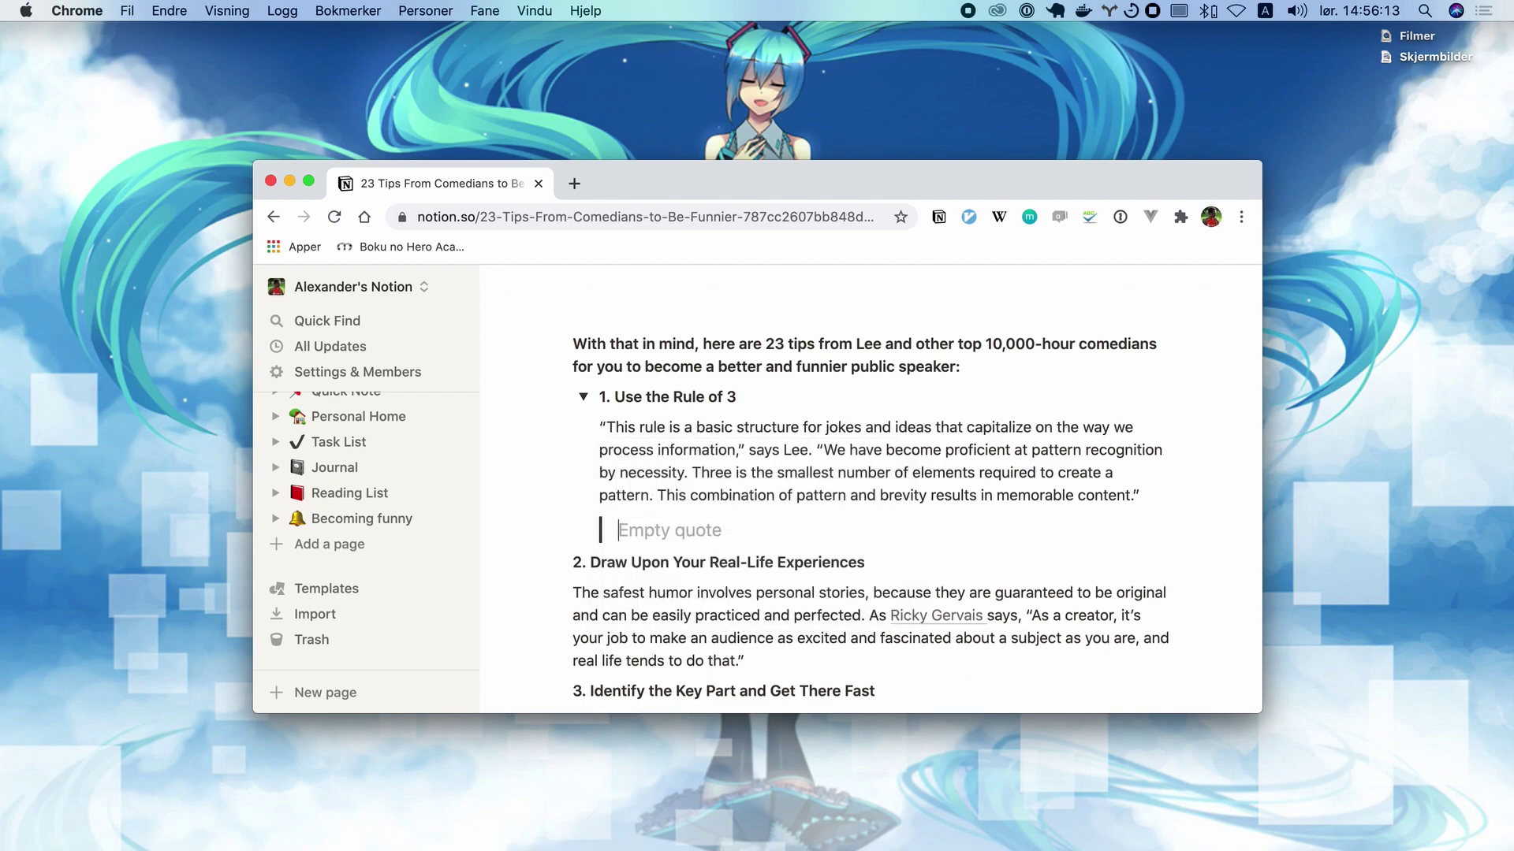
pyautogui.write('e')
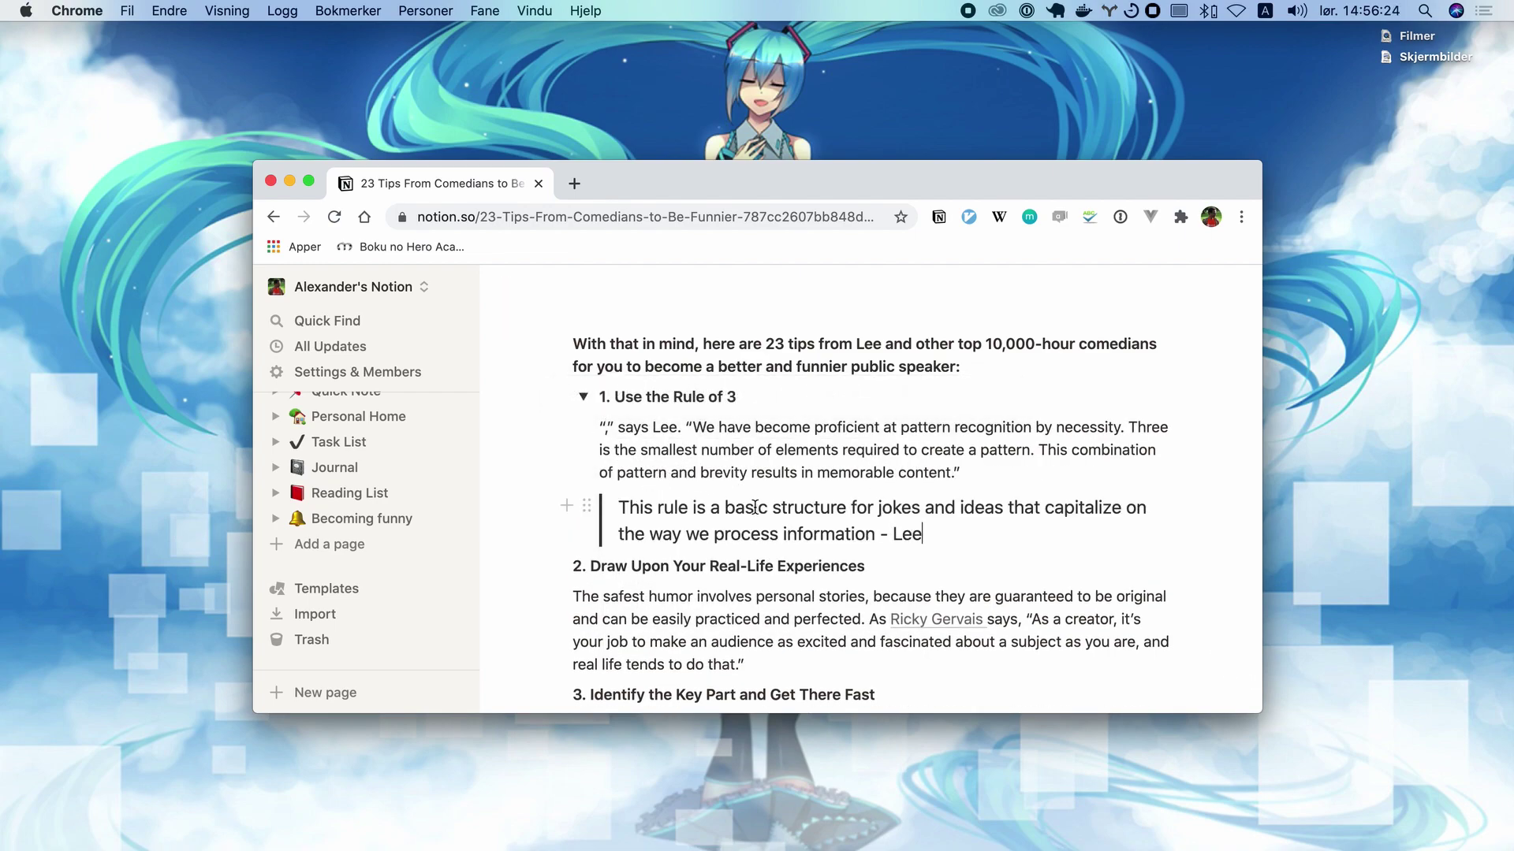
# Delete the leftover paragraph above the quote in the "Use the Rule of 3" toggle.
pyautogui.keyDown('shift'); pyautogui.click(769, 404); pyautogui.keyUp('shift')
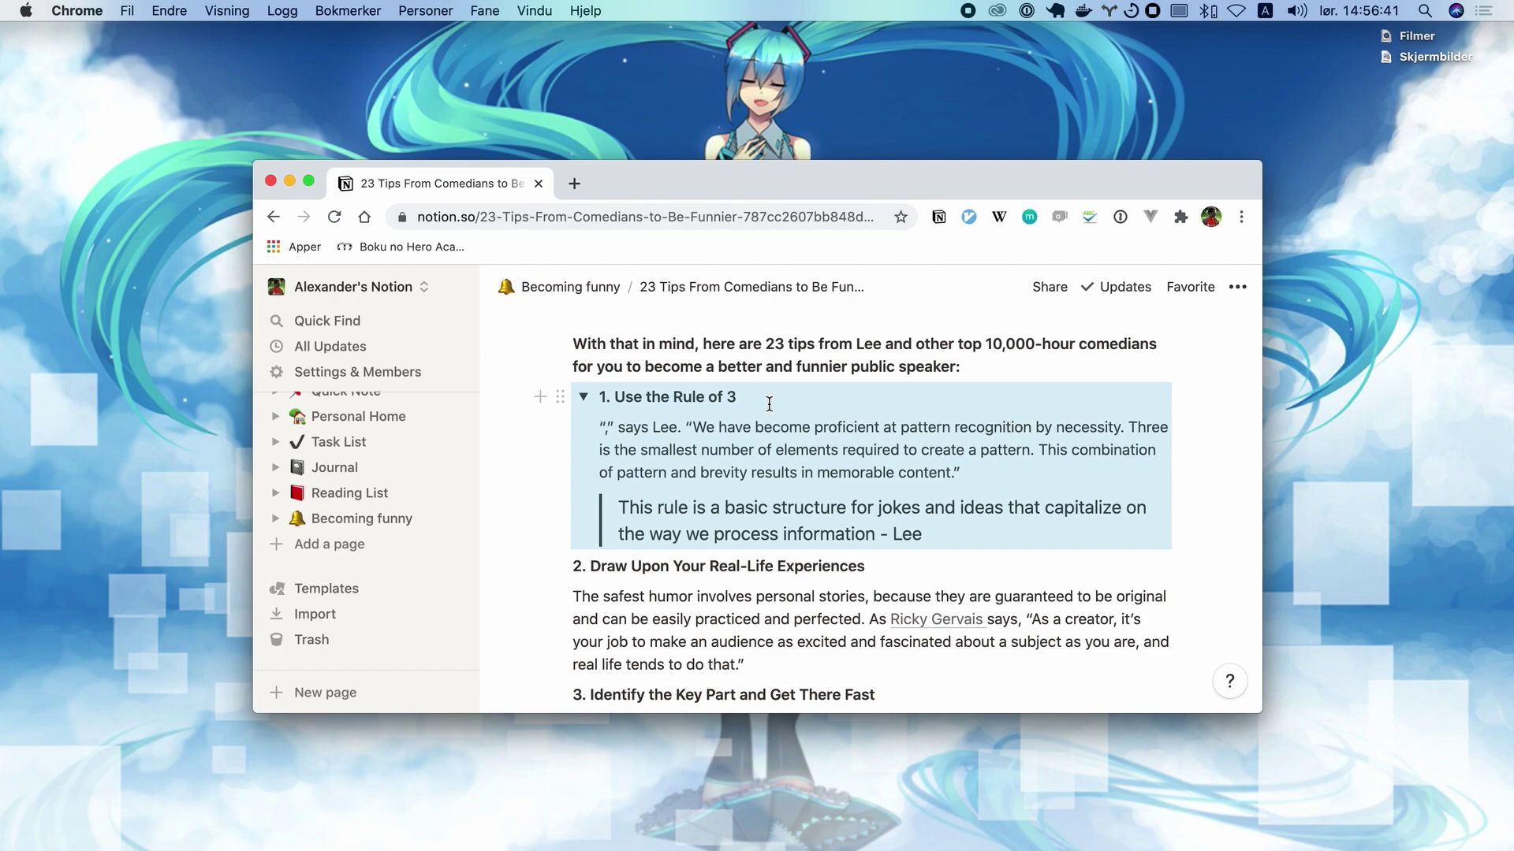
pyautogui.click(646, 433)
pyautogui.press('super+Left')
pyautogui.press('super+shift+Right')
pyautogui.hotkey('shift', 'Down')
pyautogui.hotkey('shift', 'Down')
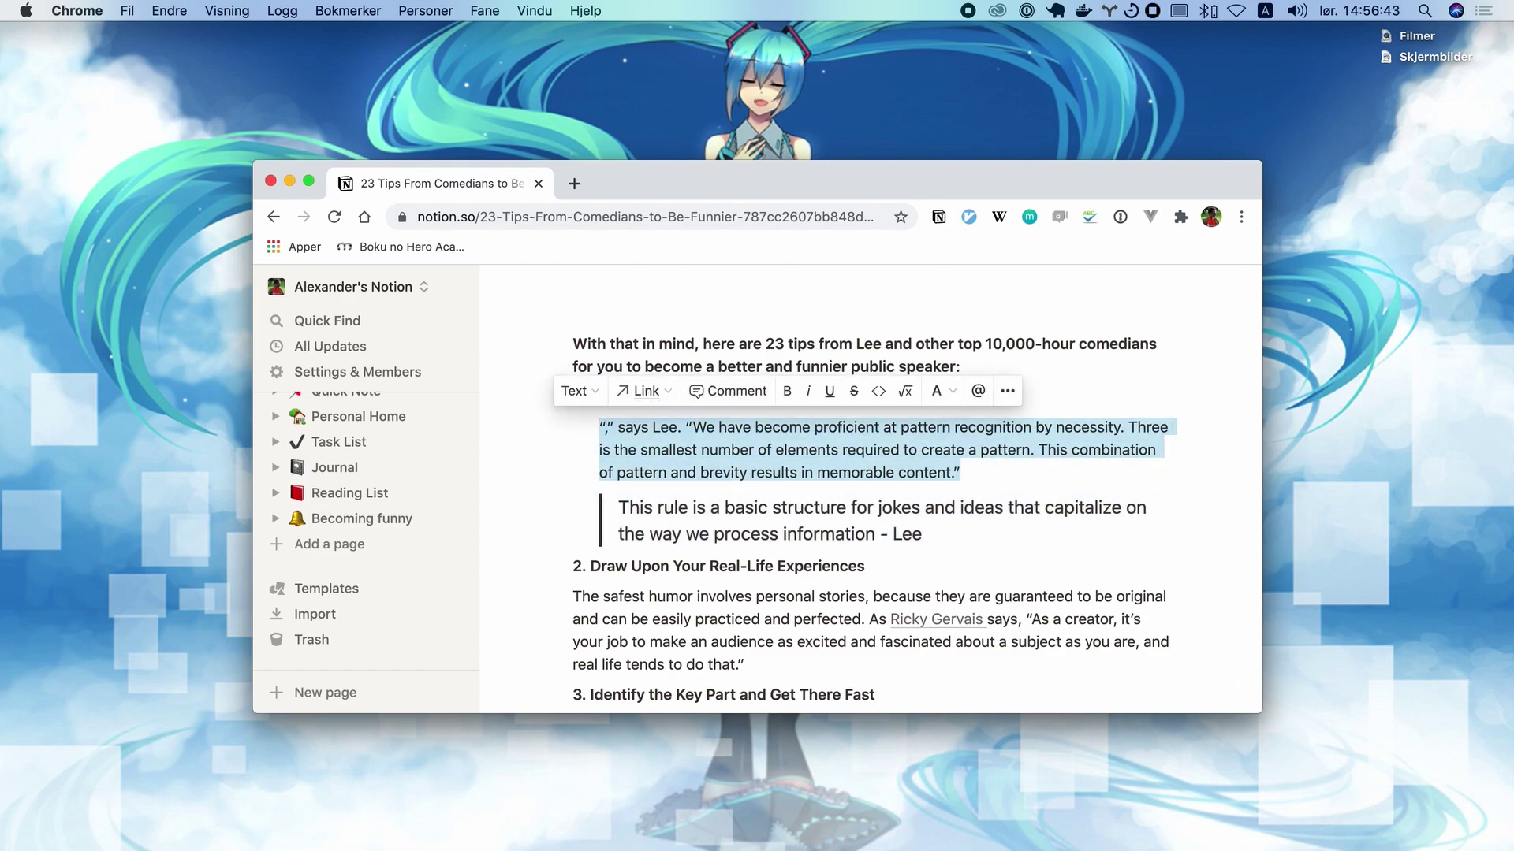
pyautogui.press('BackSpace')
pyautogui.press('BackSpace')
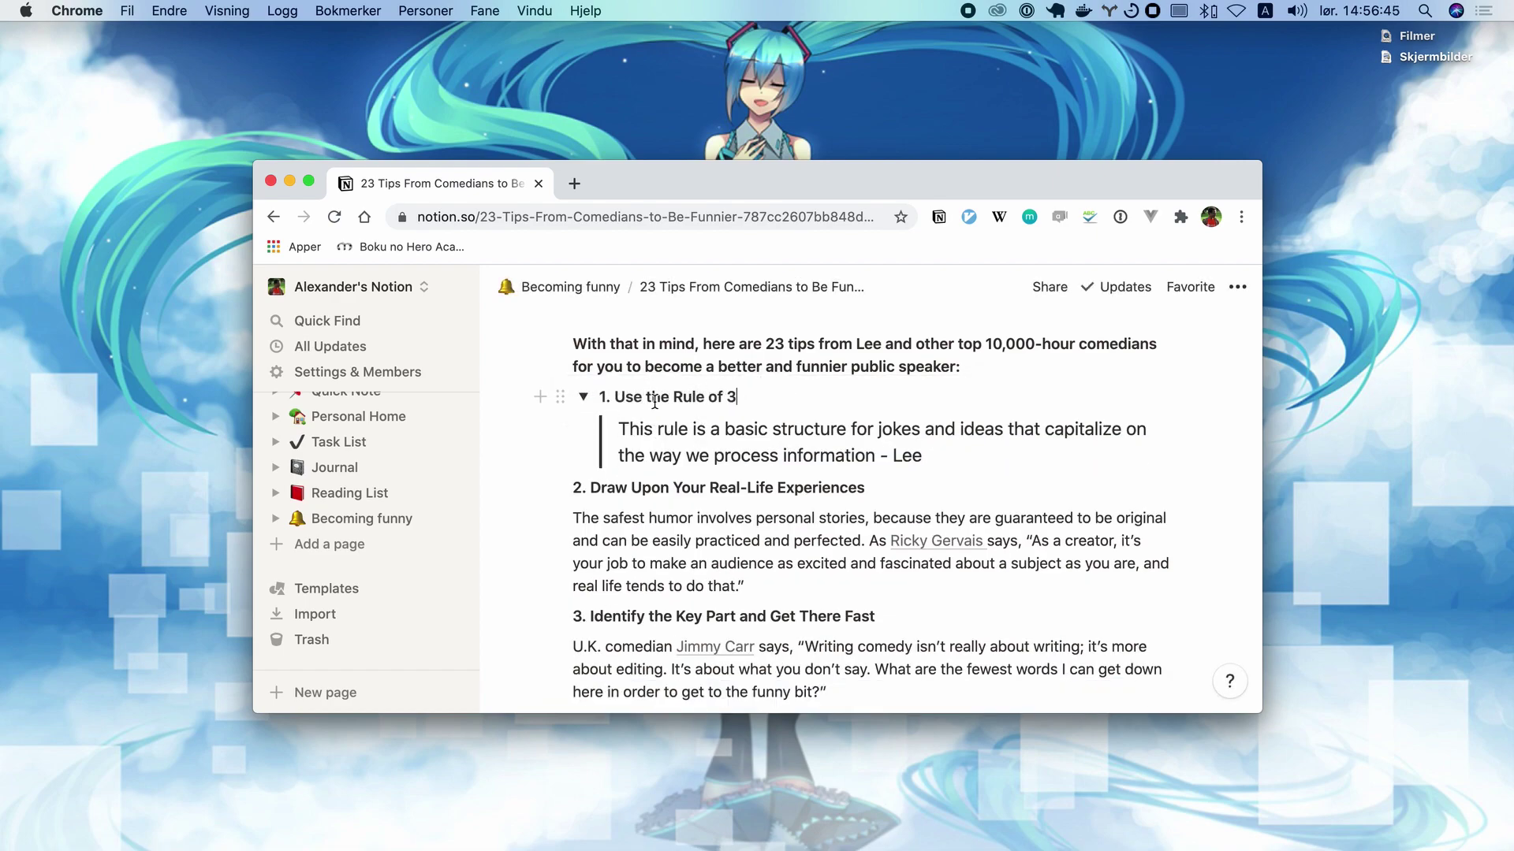
# Change the first toggle's heading to "#1 Use the Rule of 3".
pyautogui.click(624, 398)
pyautogui.press('Left')
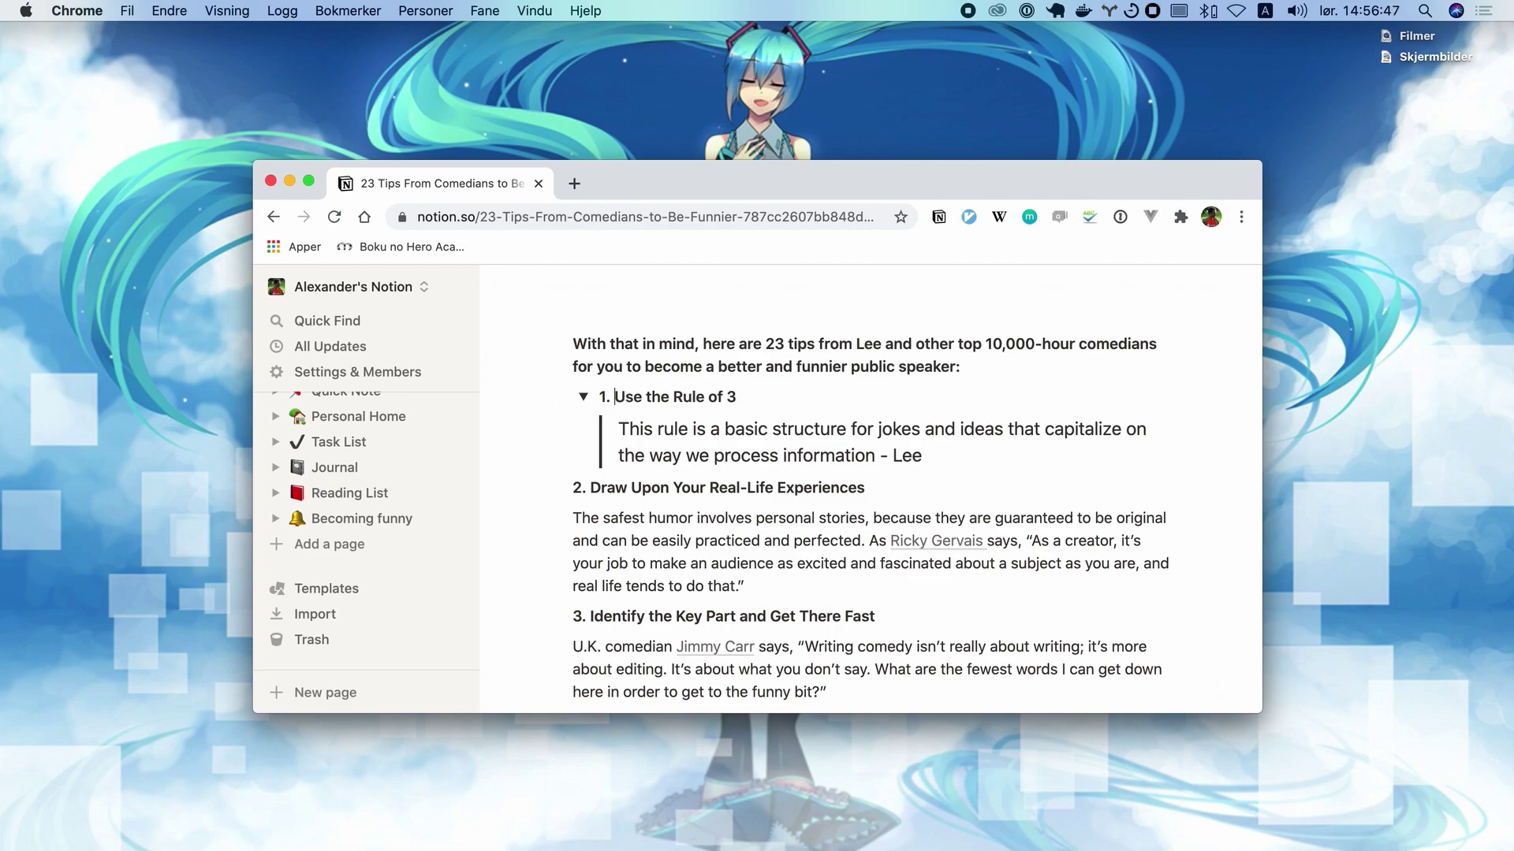
pyautogui.write('#')
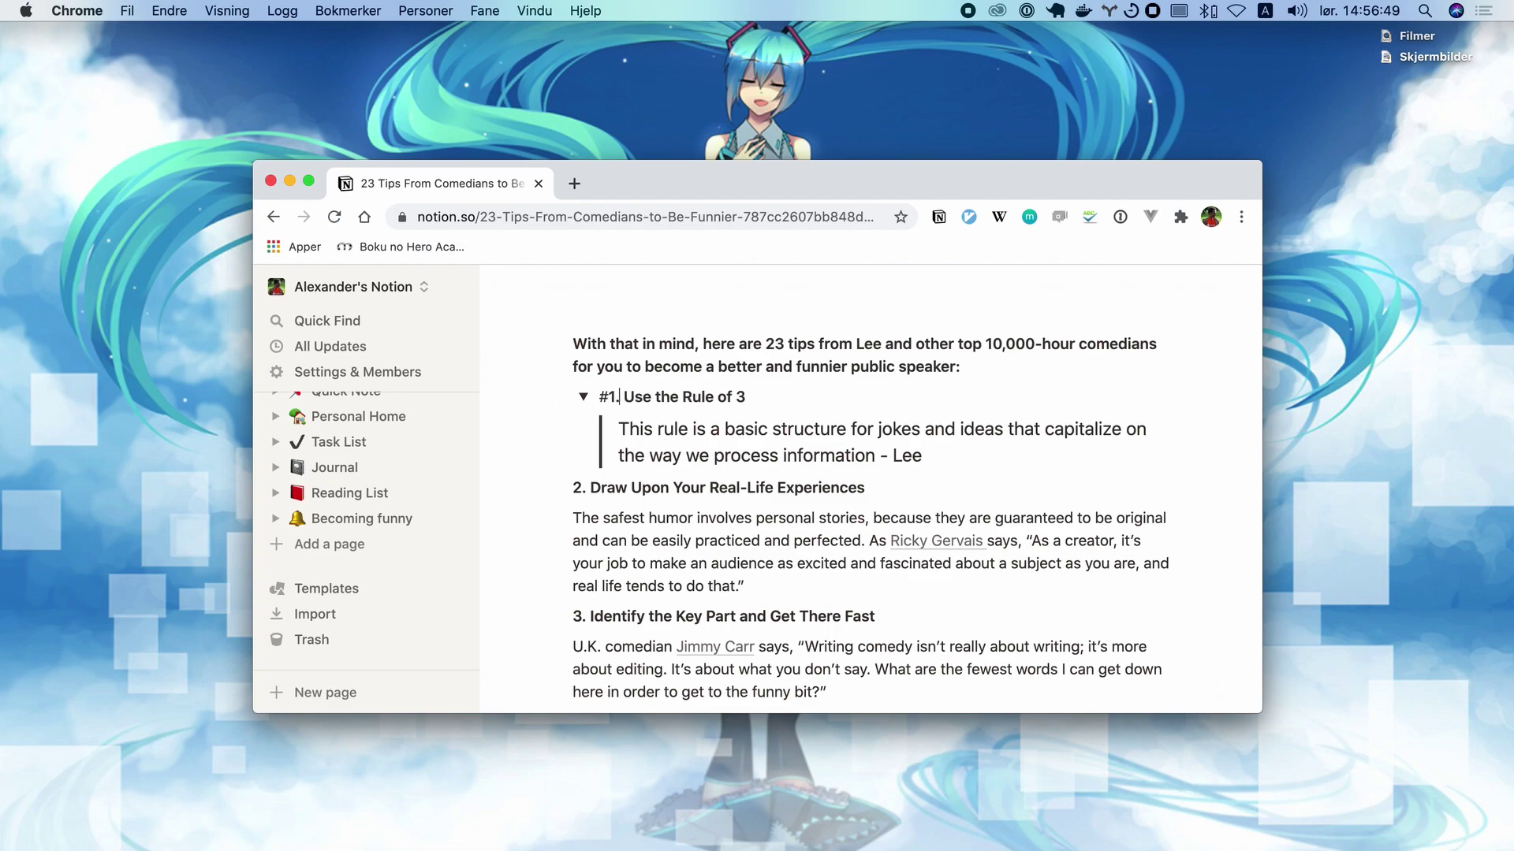
pyautogui.press('BackSpace')
# Format the words "of 3" in the first toggle's heading as inline code.
pyautogui.hotkey('alt', 'shift', 'Right')
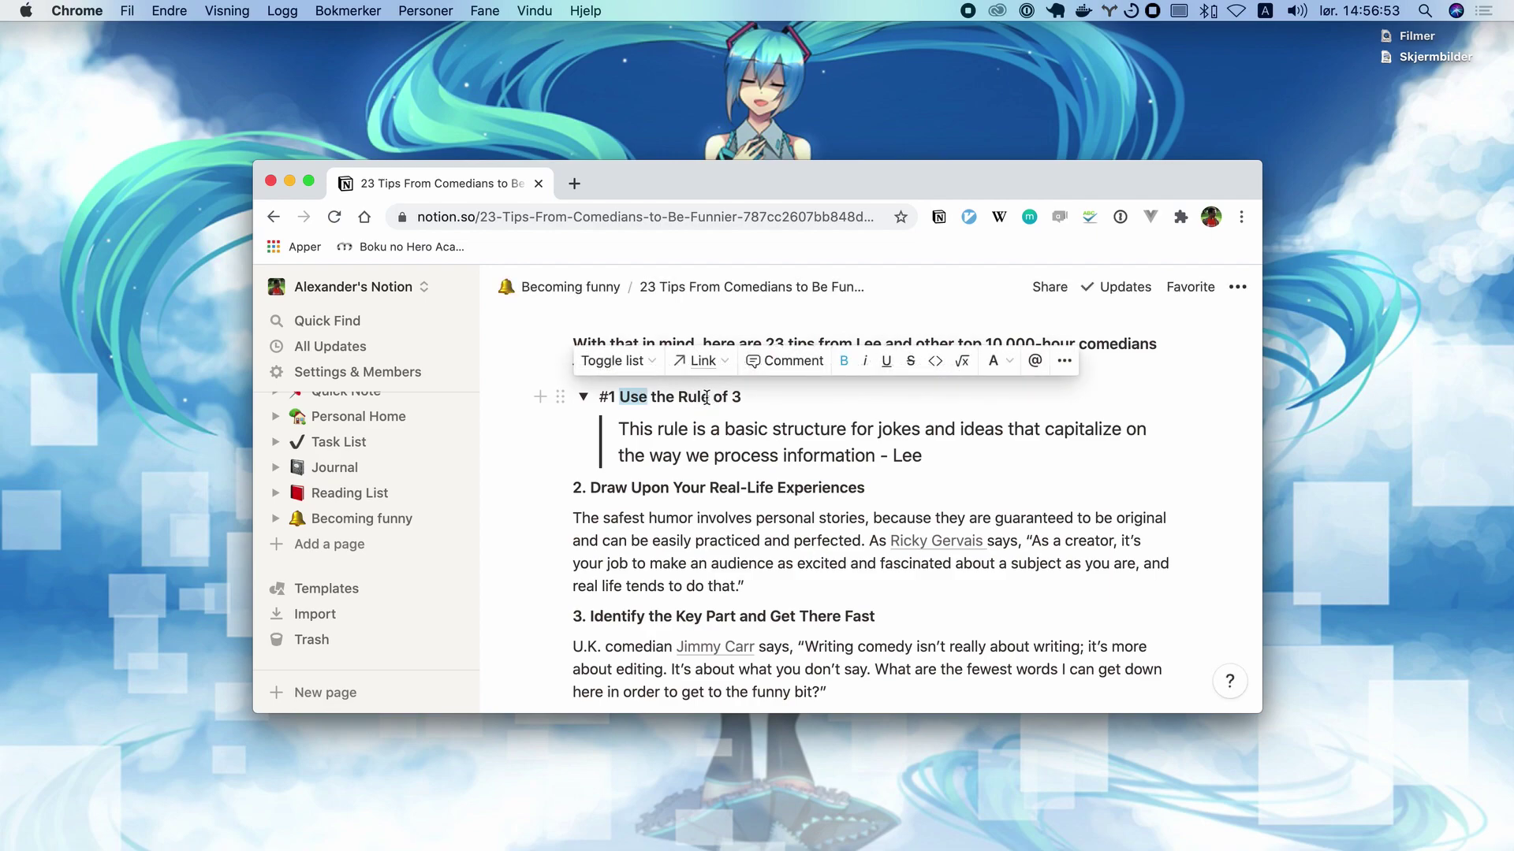
pyautogui.moveTo(714, 397); pyautogui.dragTo(773, 397)
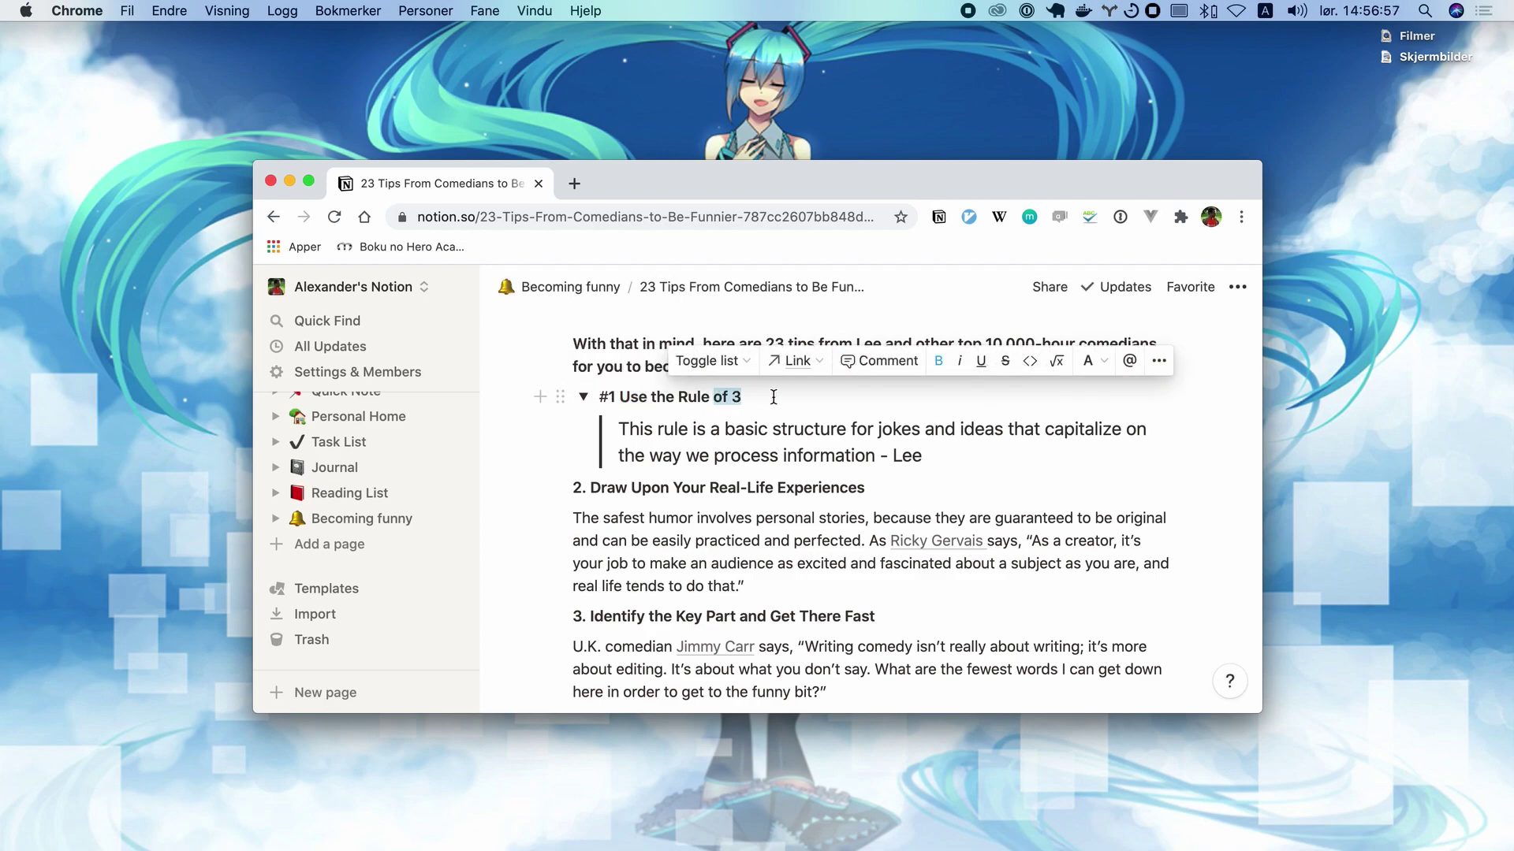
pyautogui.click(757, 396)
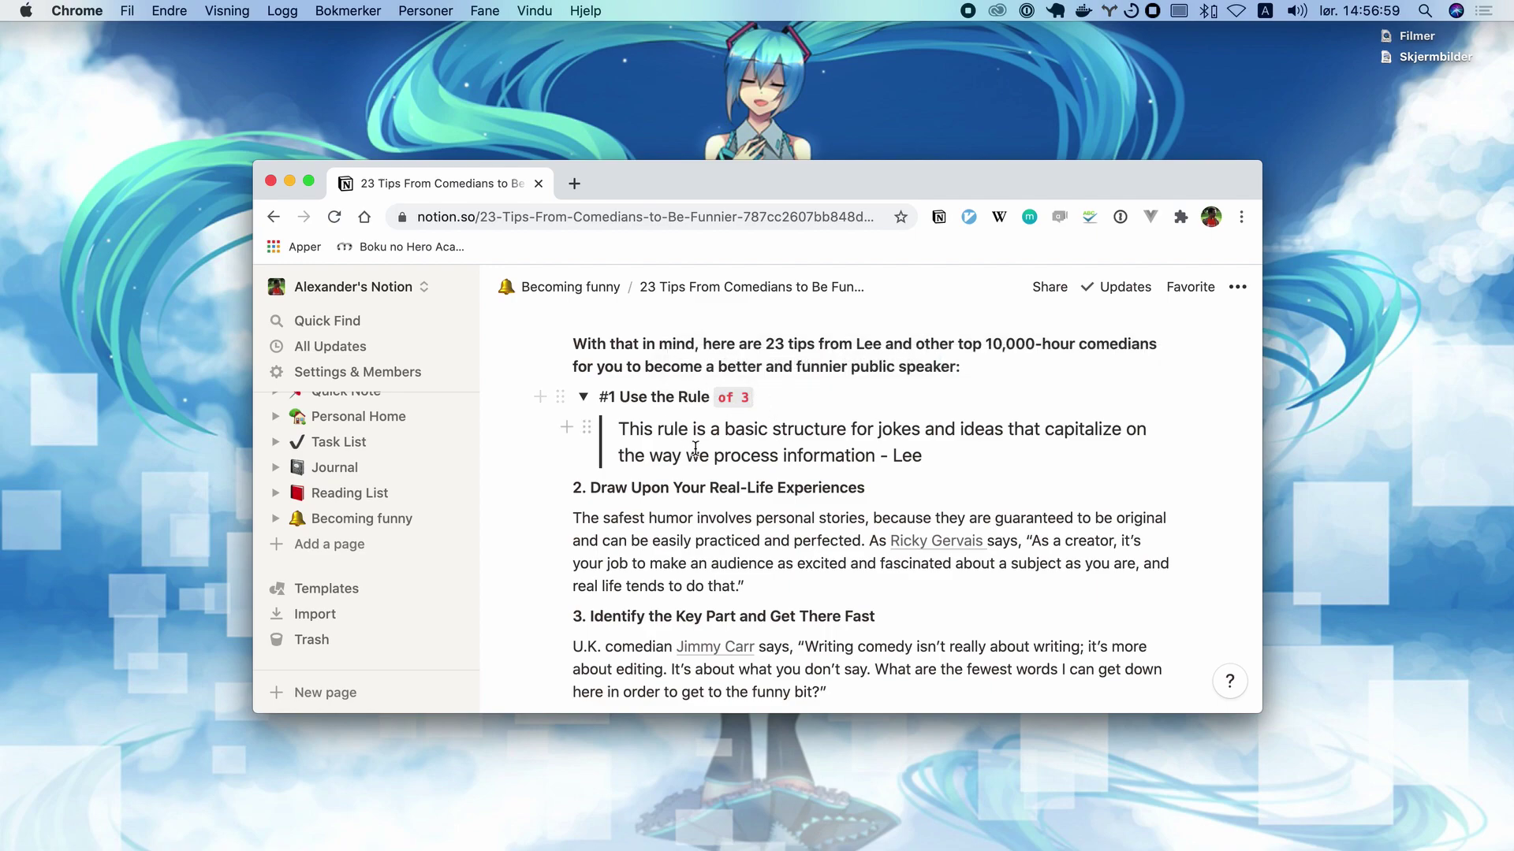
# Collapse the first toggle and turn the tip 2 heading into a toggle reading "#2 Draw Upon Your Real-Life Experiences".
pyautogui.click(586, 400)
pyautogui.click(605, 430)
pyautogui.press('super+Left')
pyautogui.write('> #')
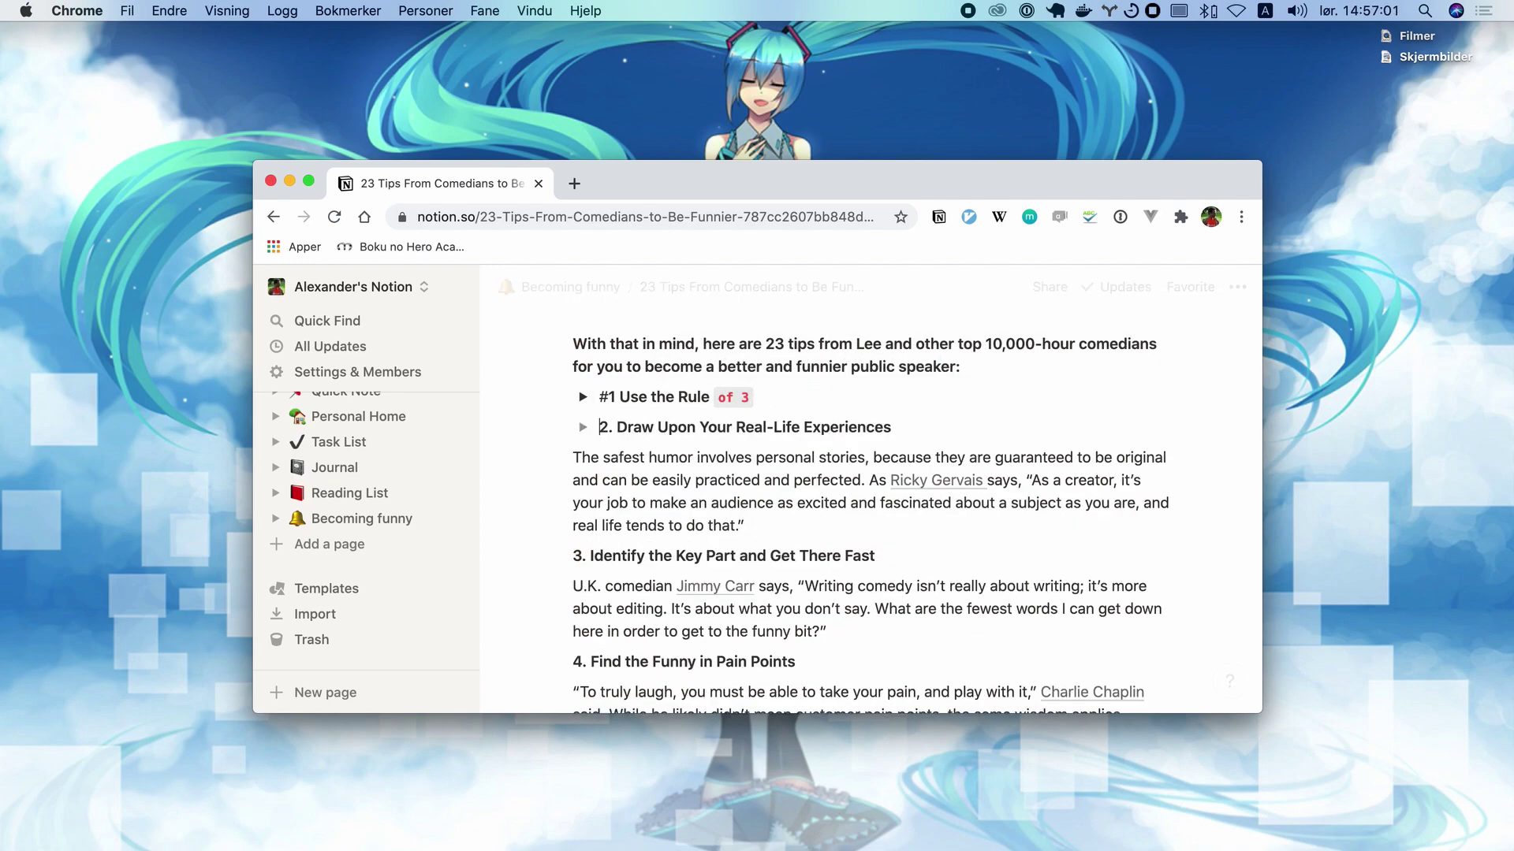
pyautogui.press('Right')
pyautogui.press('Right')
pyautogui.press('BackSpace')
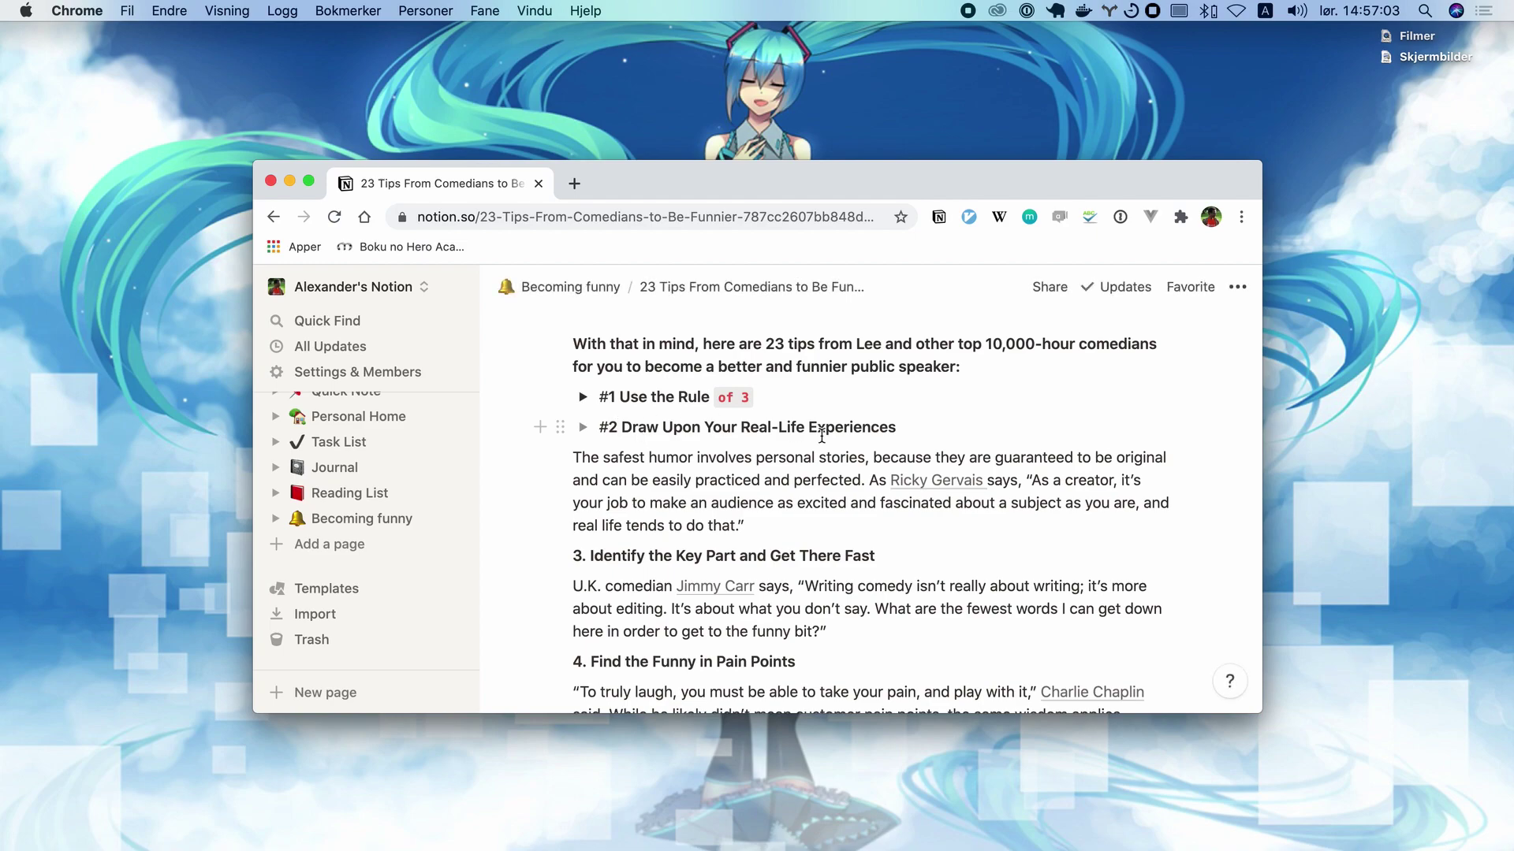
# Format "Real-Life Experiences" in the #2 heading as inline code and move the Ricky Gervais paragraph into that toggle.
pyautogui.moveTo(741, 428); pyautogui.dragTo(804, 428)
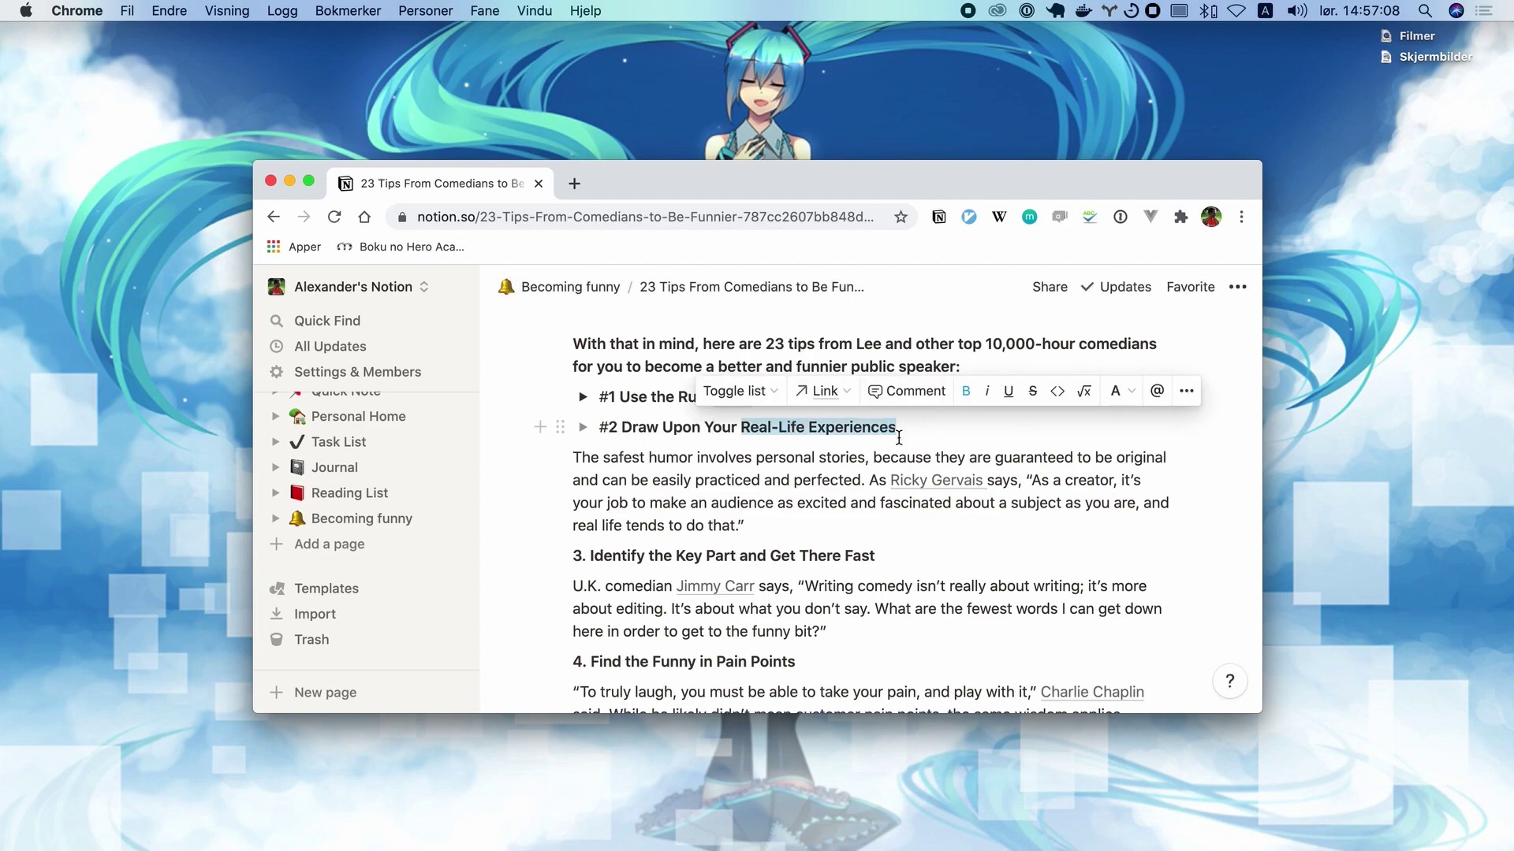
pyautogui.press('super+e')
pyautogui.click(664, 447)
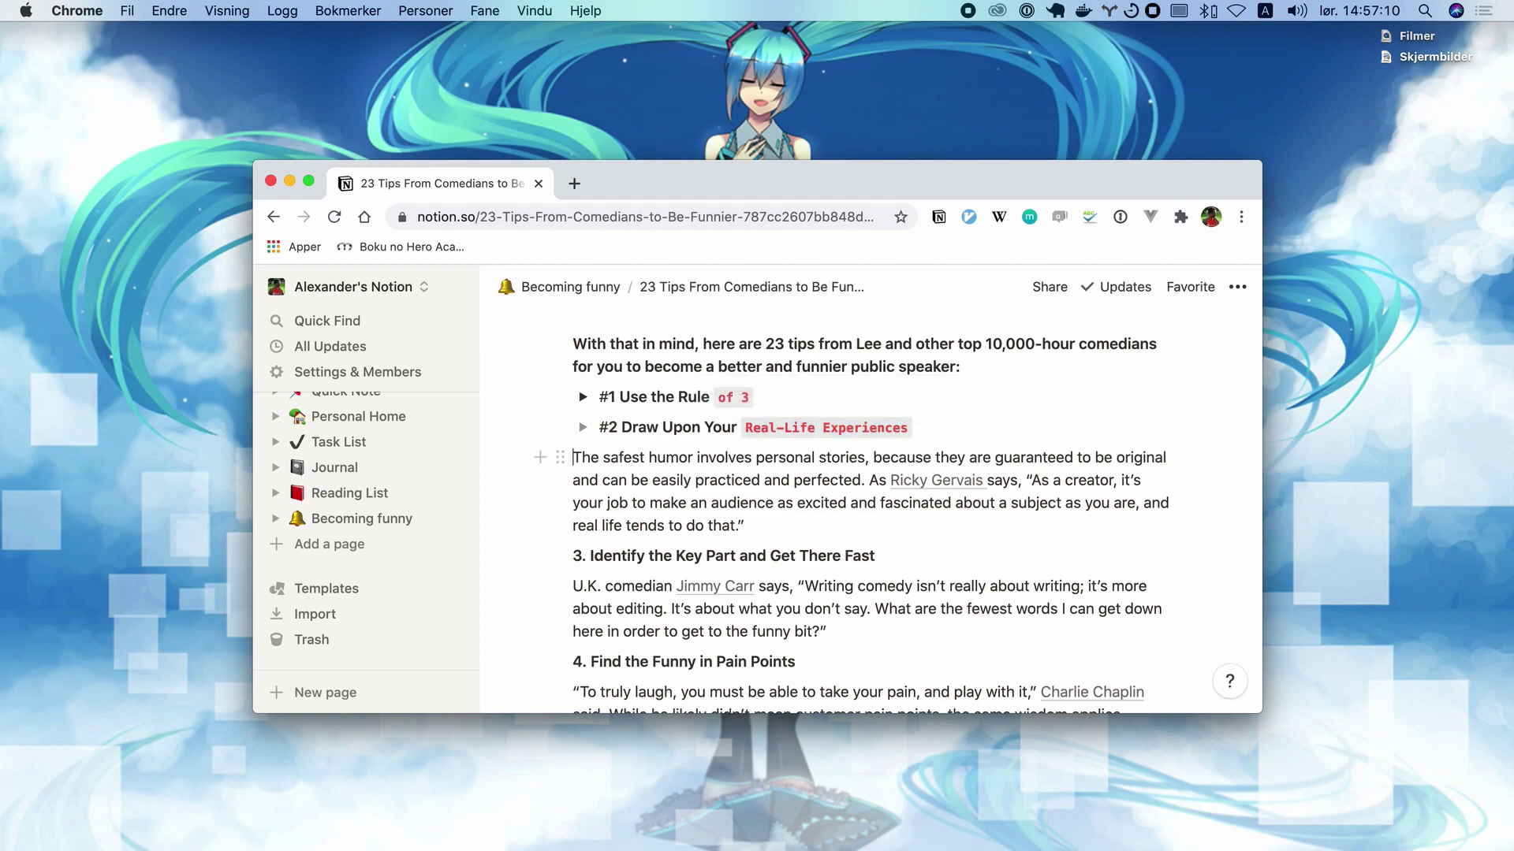
pyautogui.moveTo(562, 457); pyautogui.dragTo(879, 429)
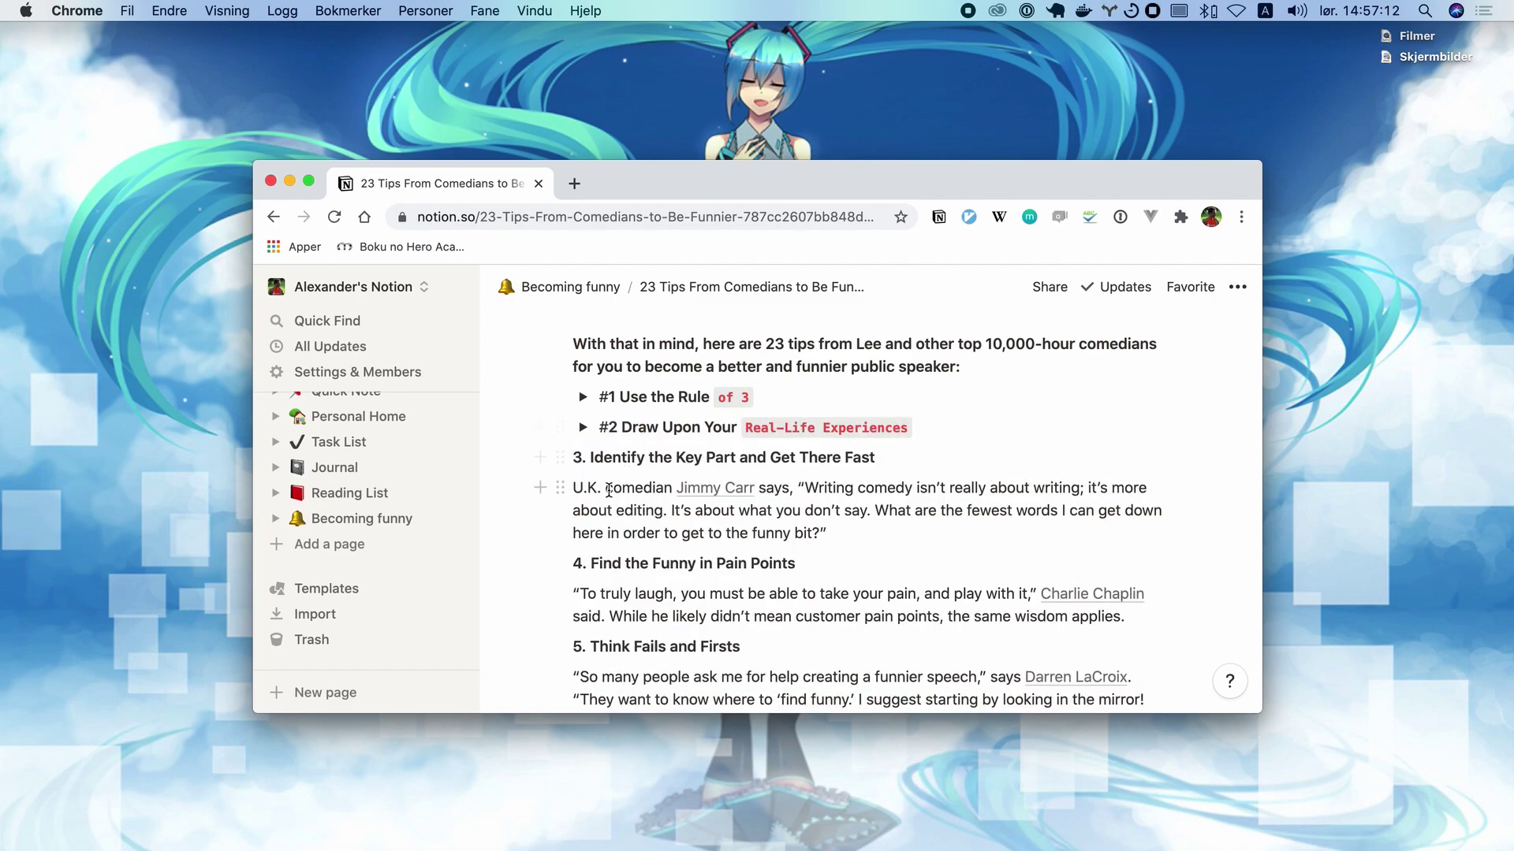
# Turn tip 3 into a toggle headed "#3 Identify the Key Part and Get There Fast" and move the paragraphs of tips 3 and 4 into their toggles.
pyautogui.write('> #')
pyautogui.press('Right')
pyautogui.press('Delete')
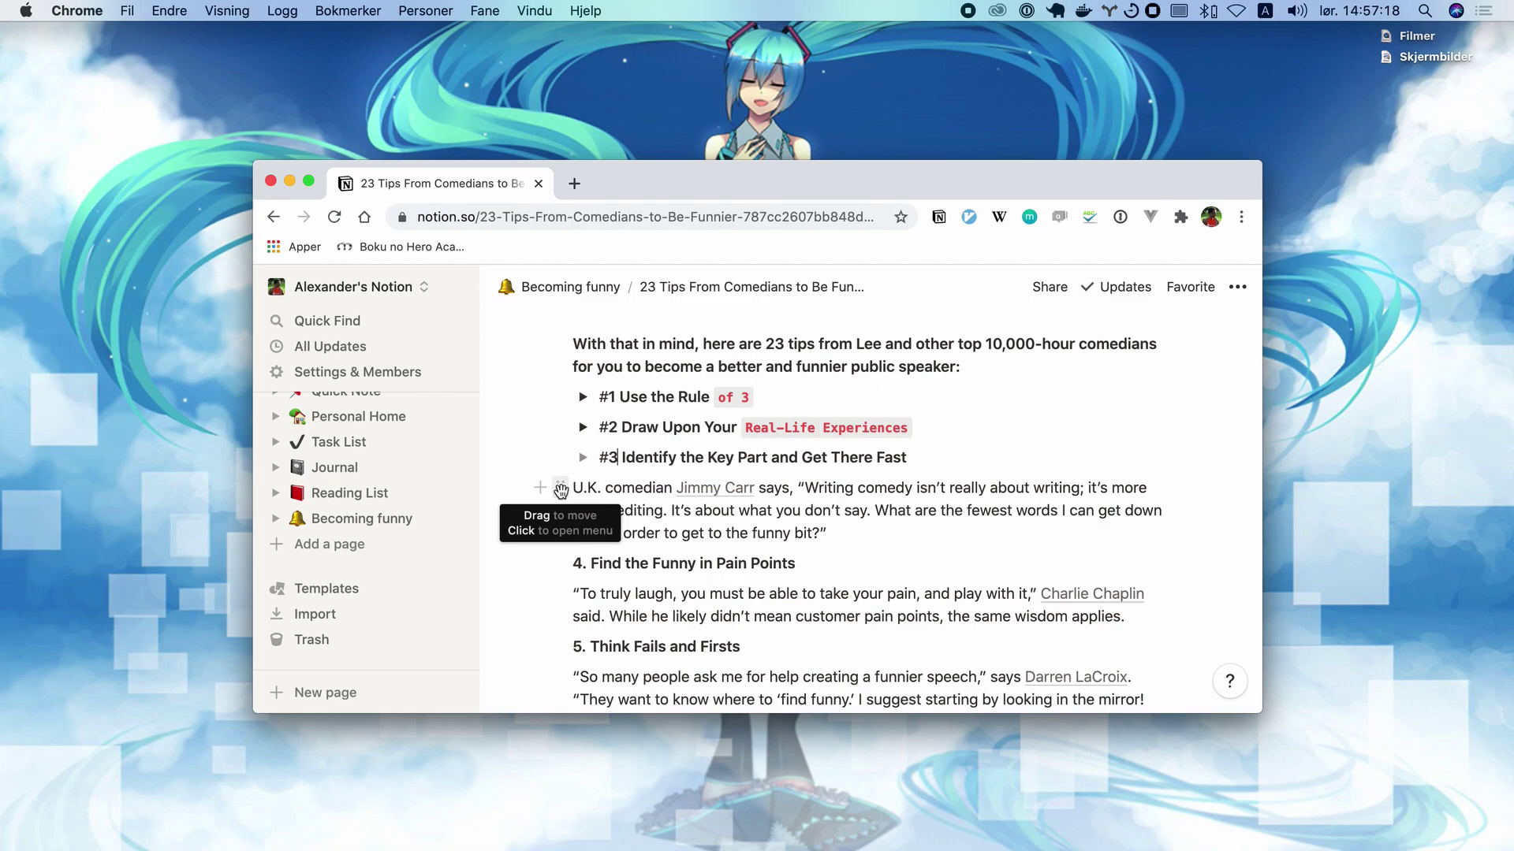
pyautogui.moveTo(561, 490); pyautogui.dragTo(737, 457)
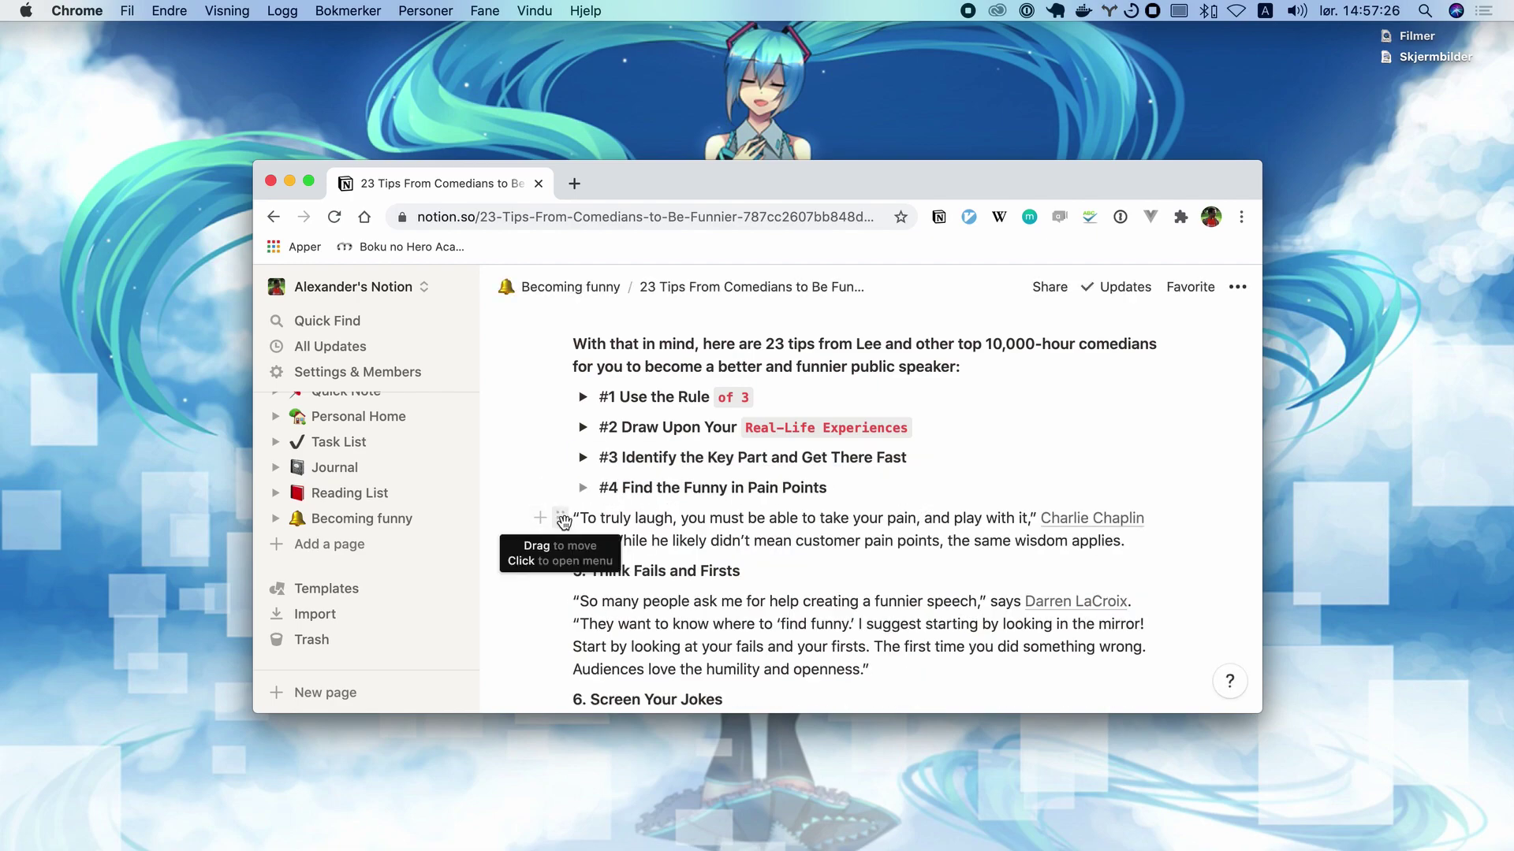
pyautogui.moveTo(560, 517); pyautogui.dragTo(629, 491)
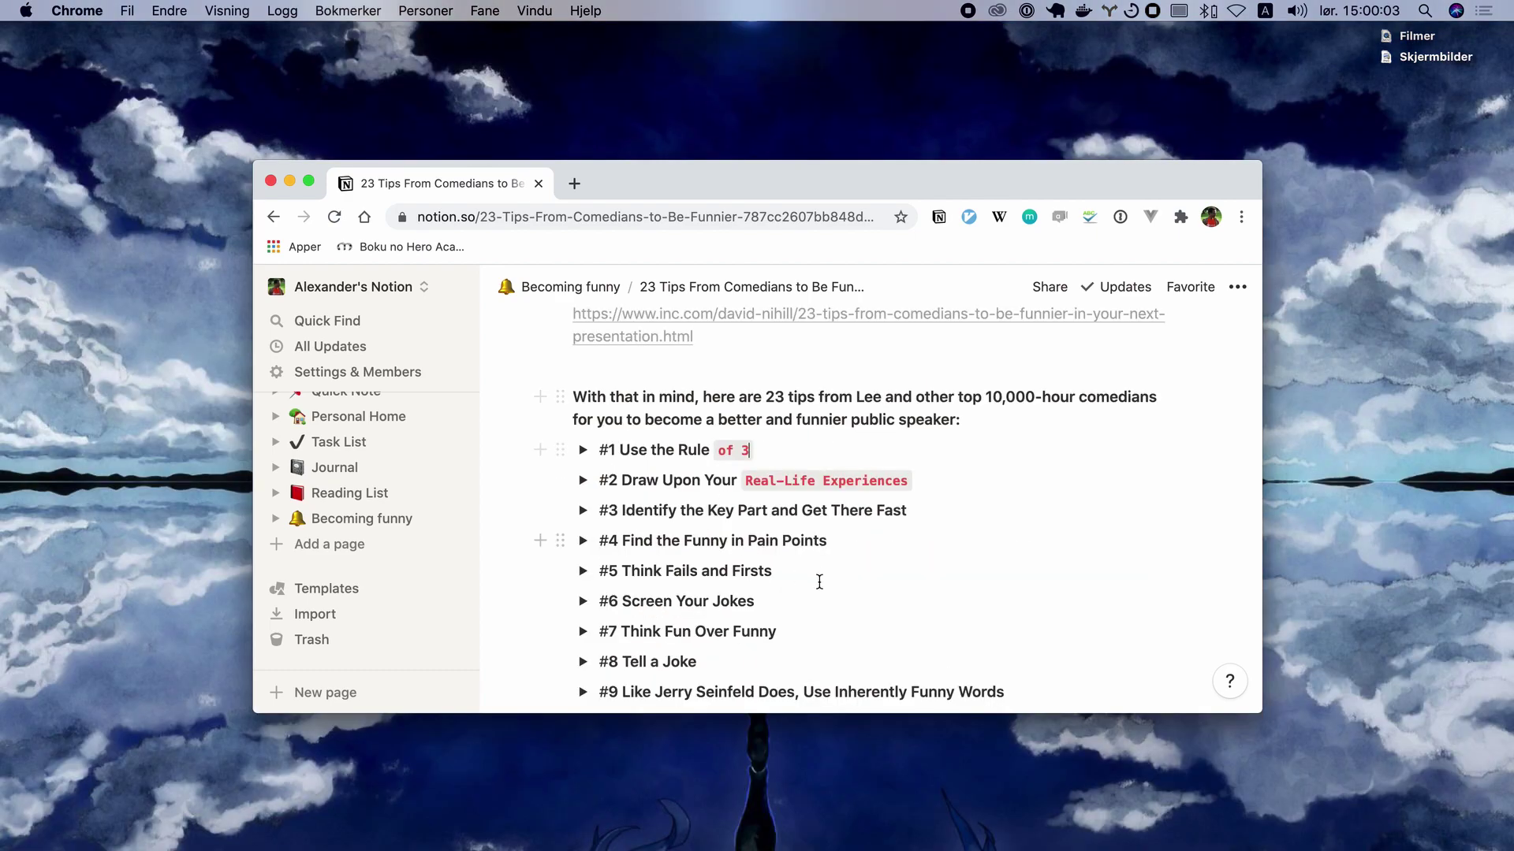
# Change the tip 14 toggle heading to "#14 Put the Word the Joke Hinges on at the End of the Sentence".
pyautogui.scroll(-3, 736, 522)
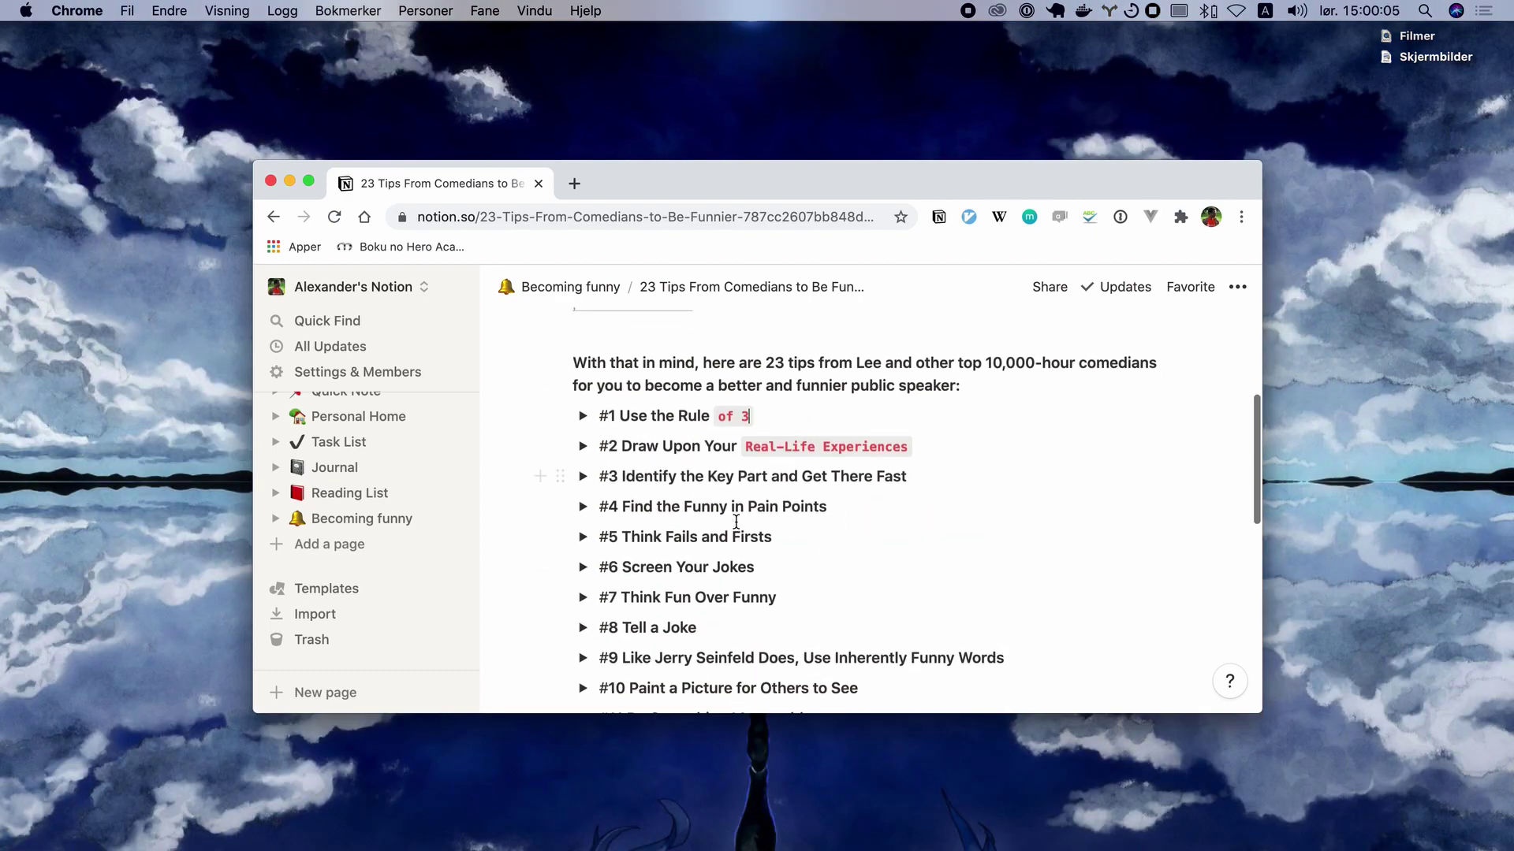
pyautogui.scroll(-8, 667, 575)
pyautogui.scroll(6, 632, 407)
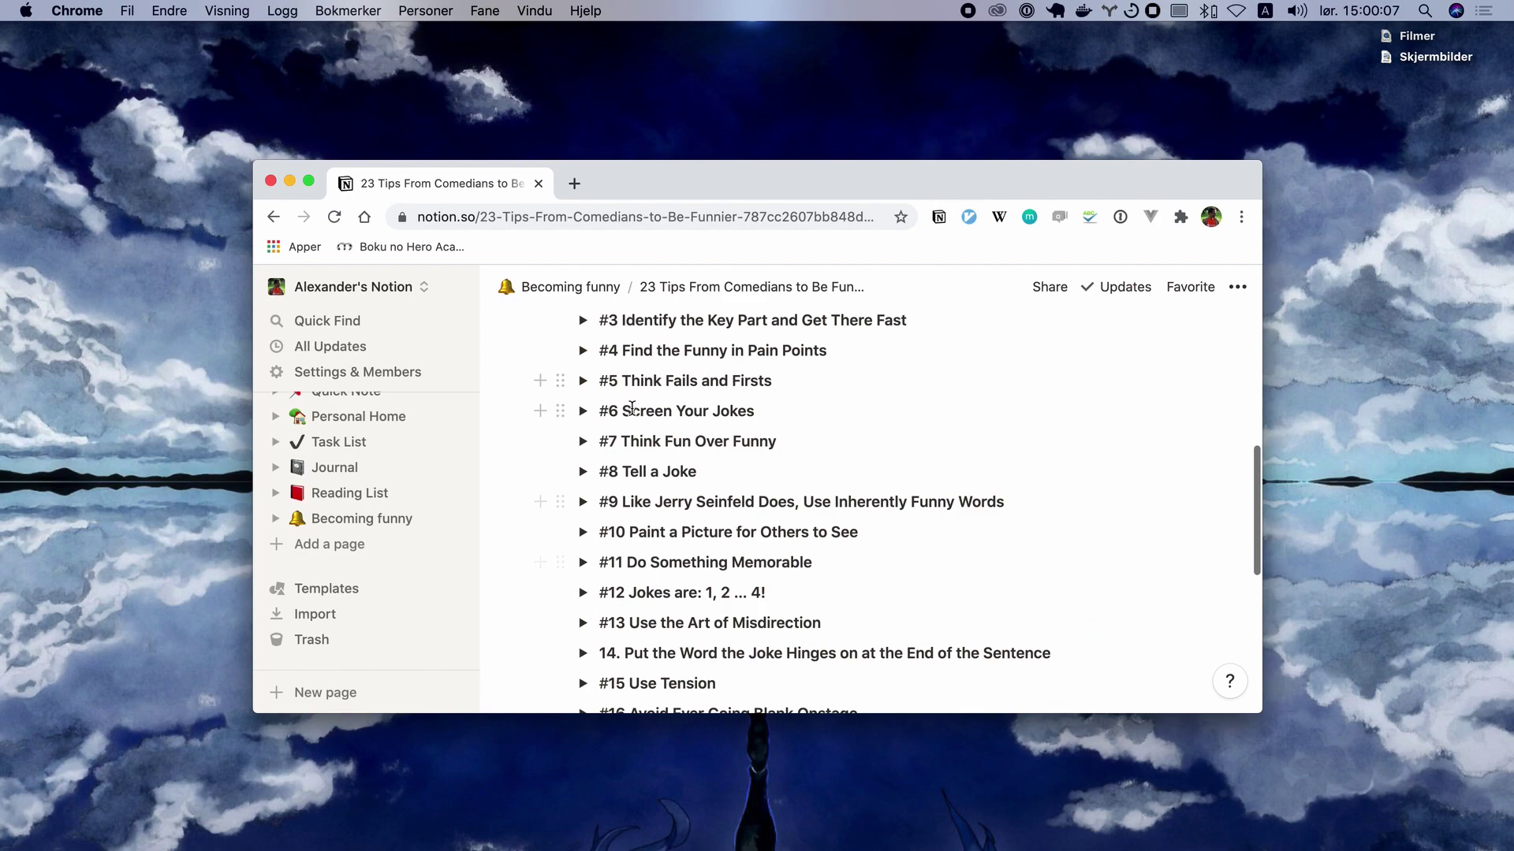
pyautogui.write('#')
pyautogui.press('Right')
pyautogui.press('Right')
pyautogui.press('Right')
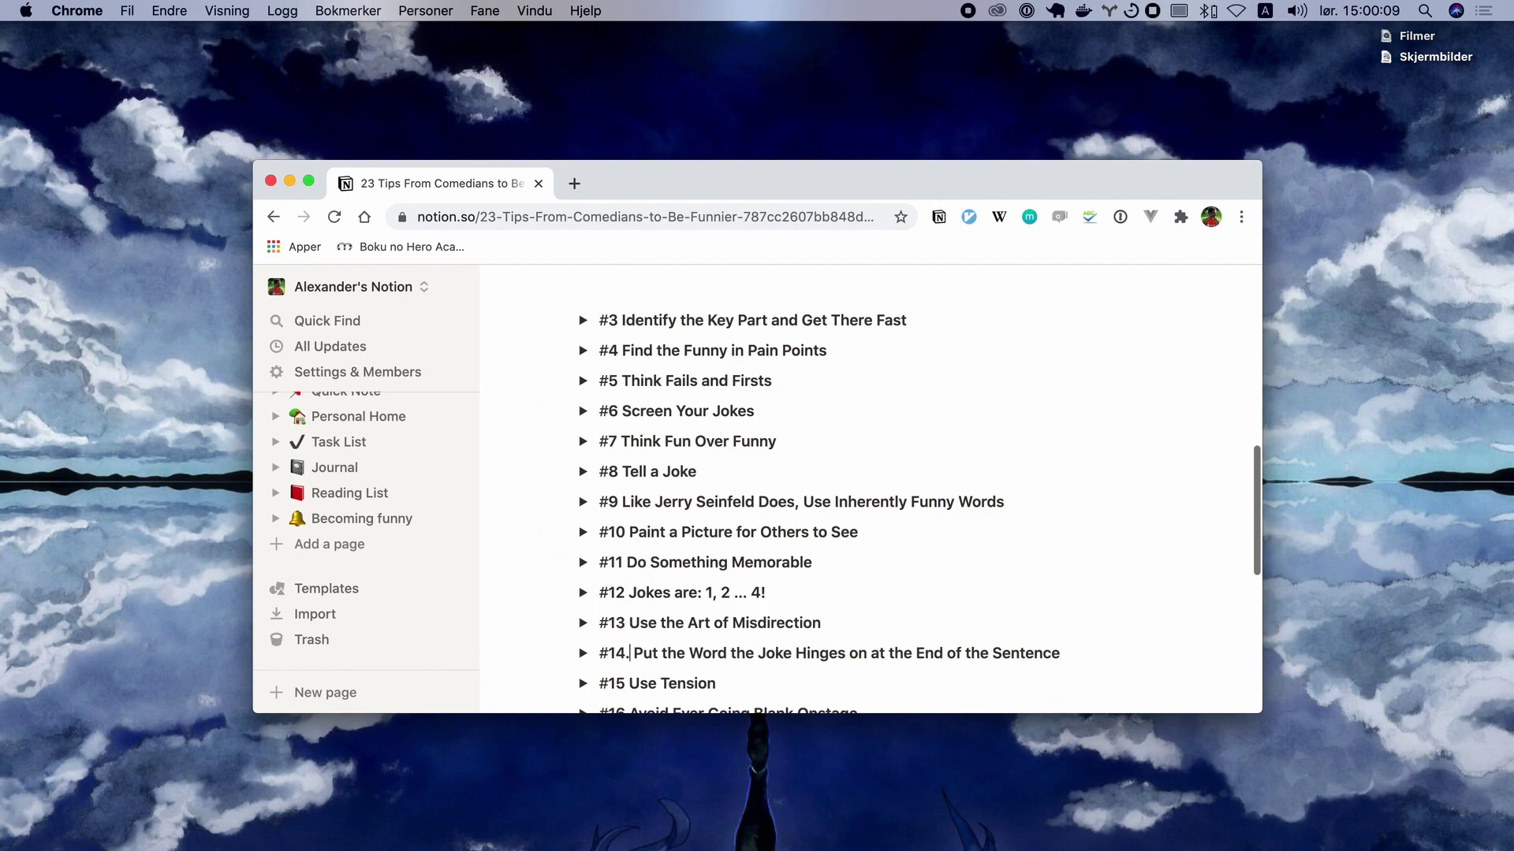
pyautogui.press('BackSpace')
# Review the numbered tip toggles on the page for consistent headings.
pyautogui.scroll(3, 702, 550)
pyautogui.scroll(3, 702, 550)
pyautogui.scroll(-10, 725, 556)
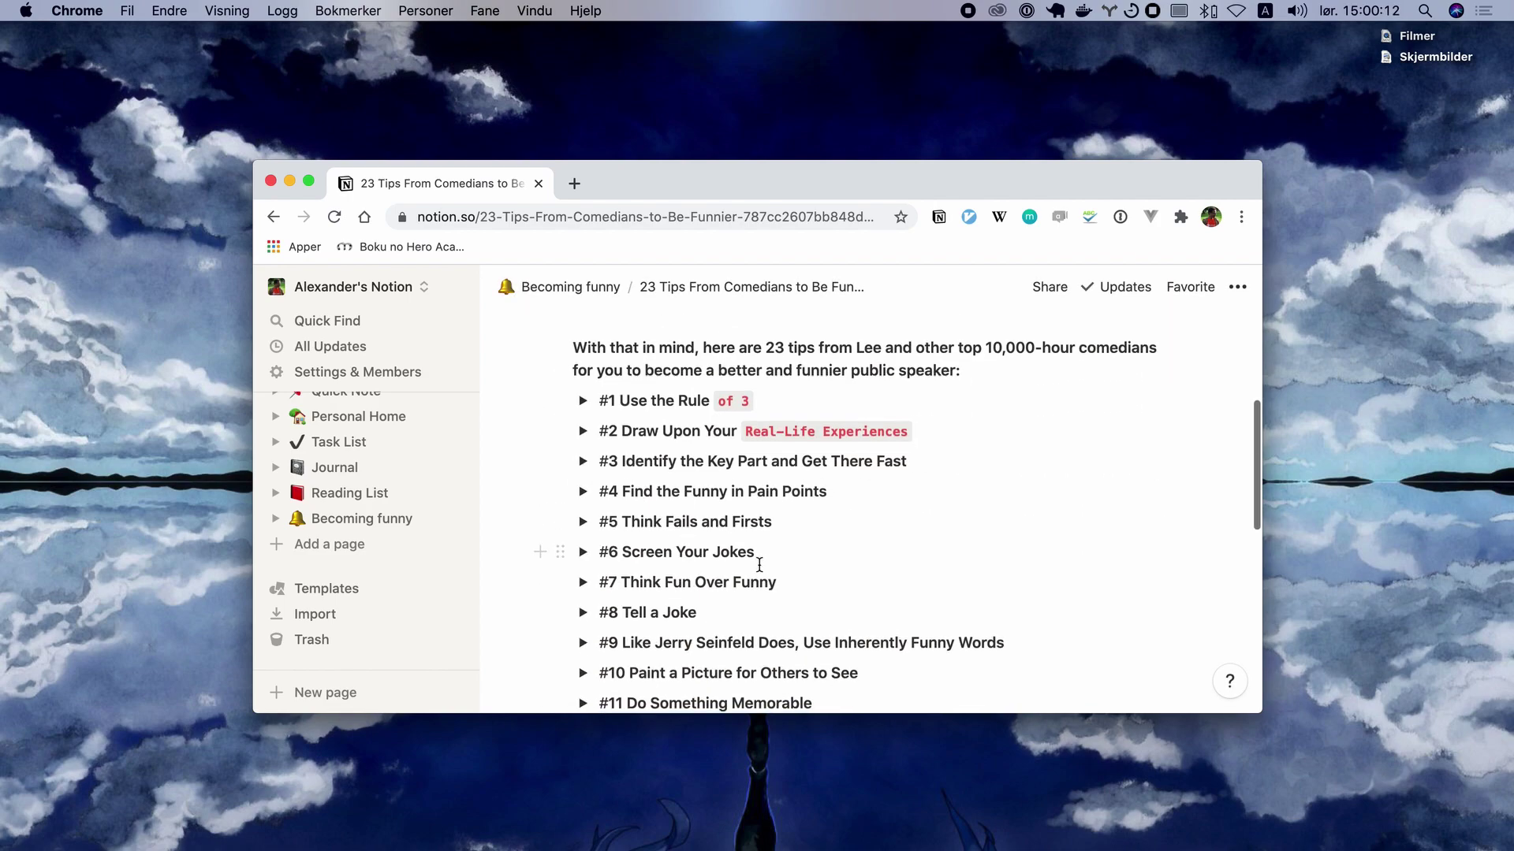
pyautogui.scroll(8, 759, 562)
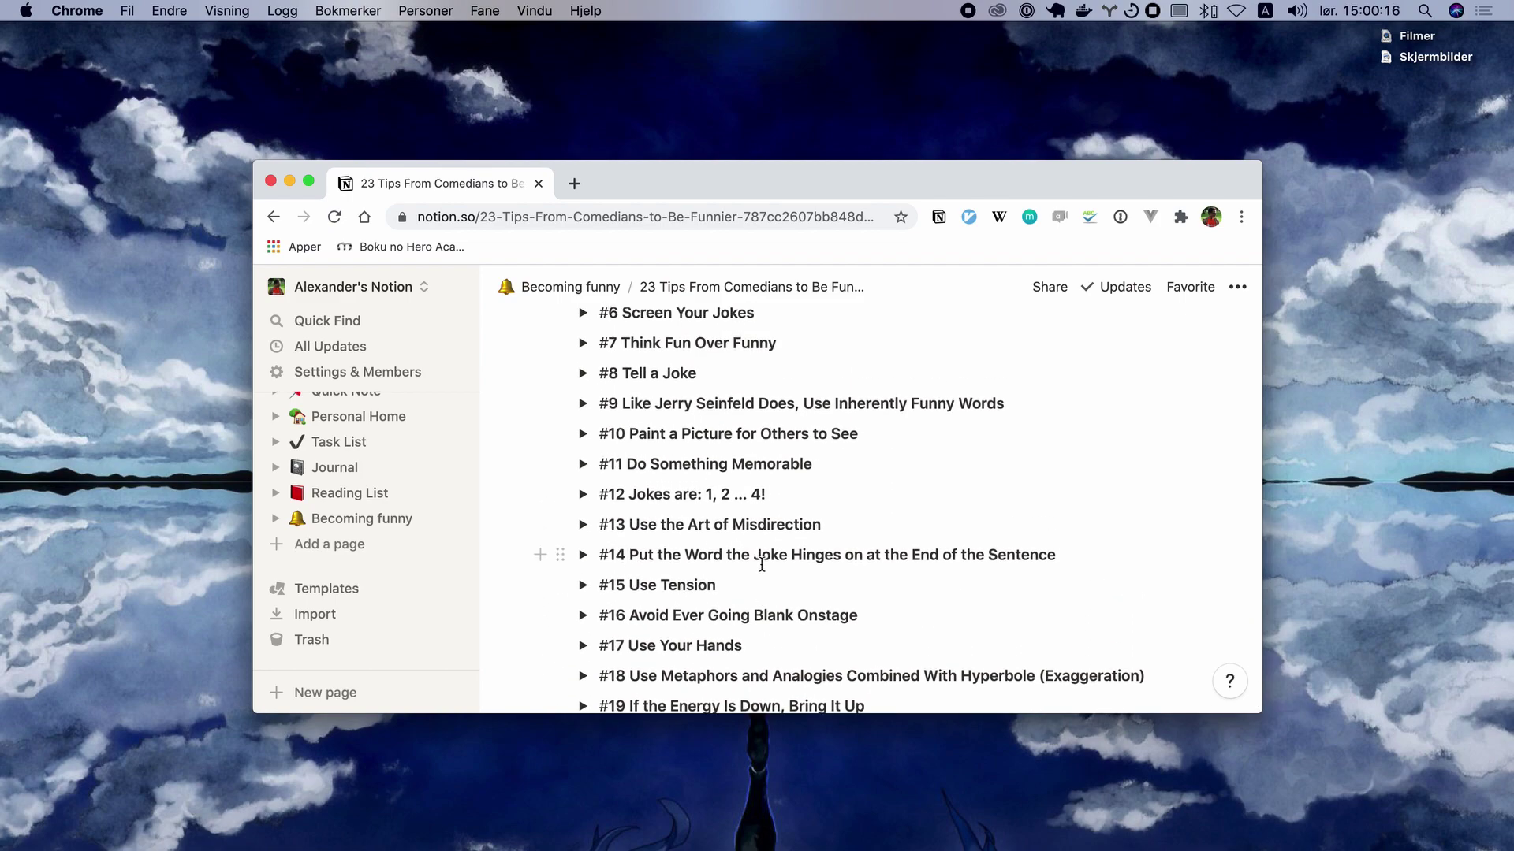
pyautogui.scroll(4, 713, 531)
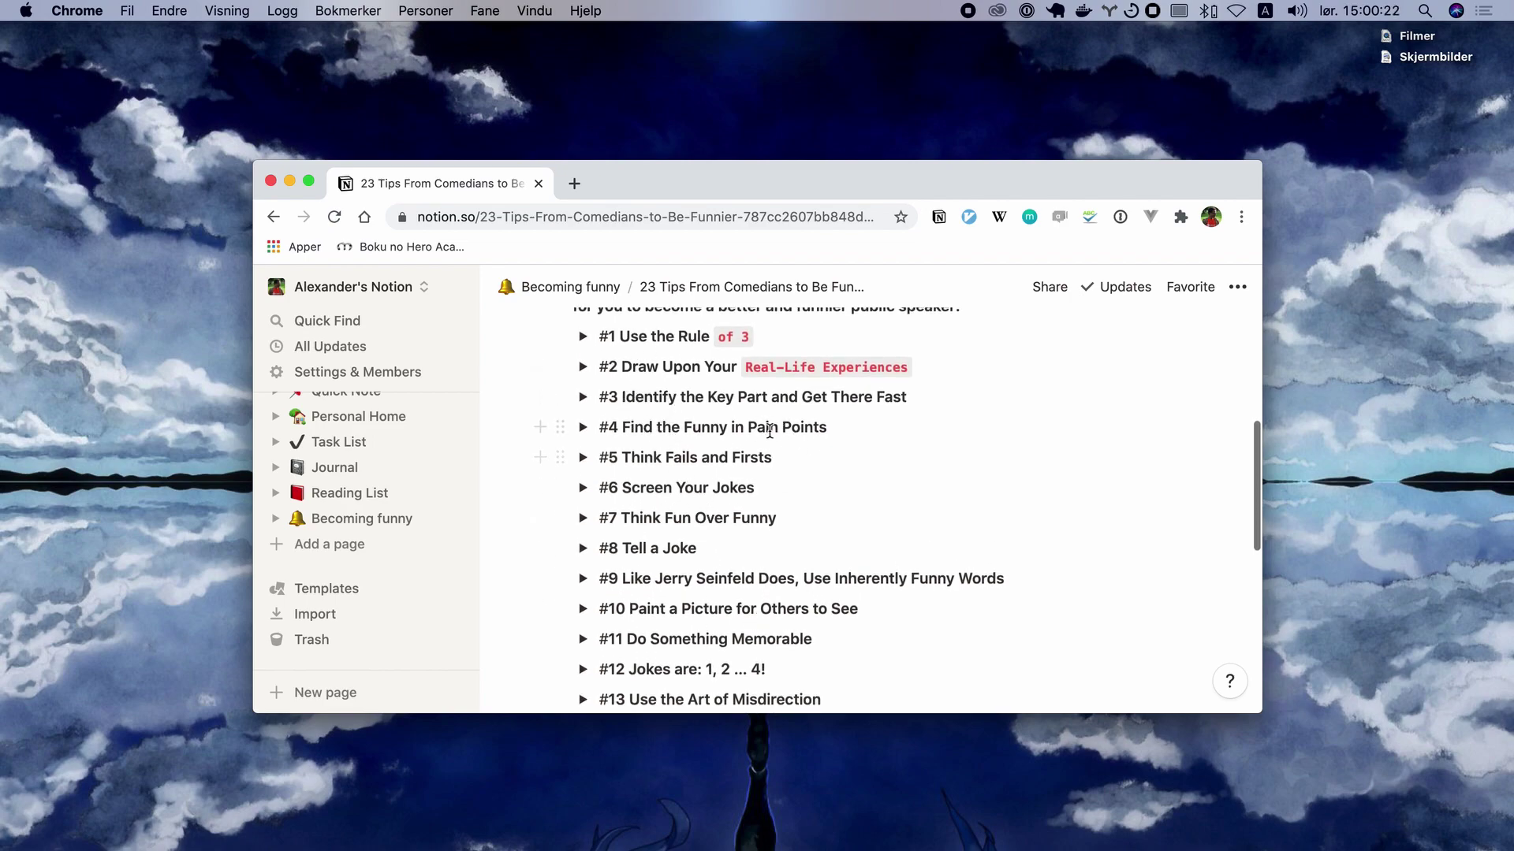
pyautogui.scroll(-6, 770, 431)
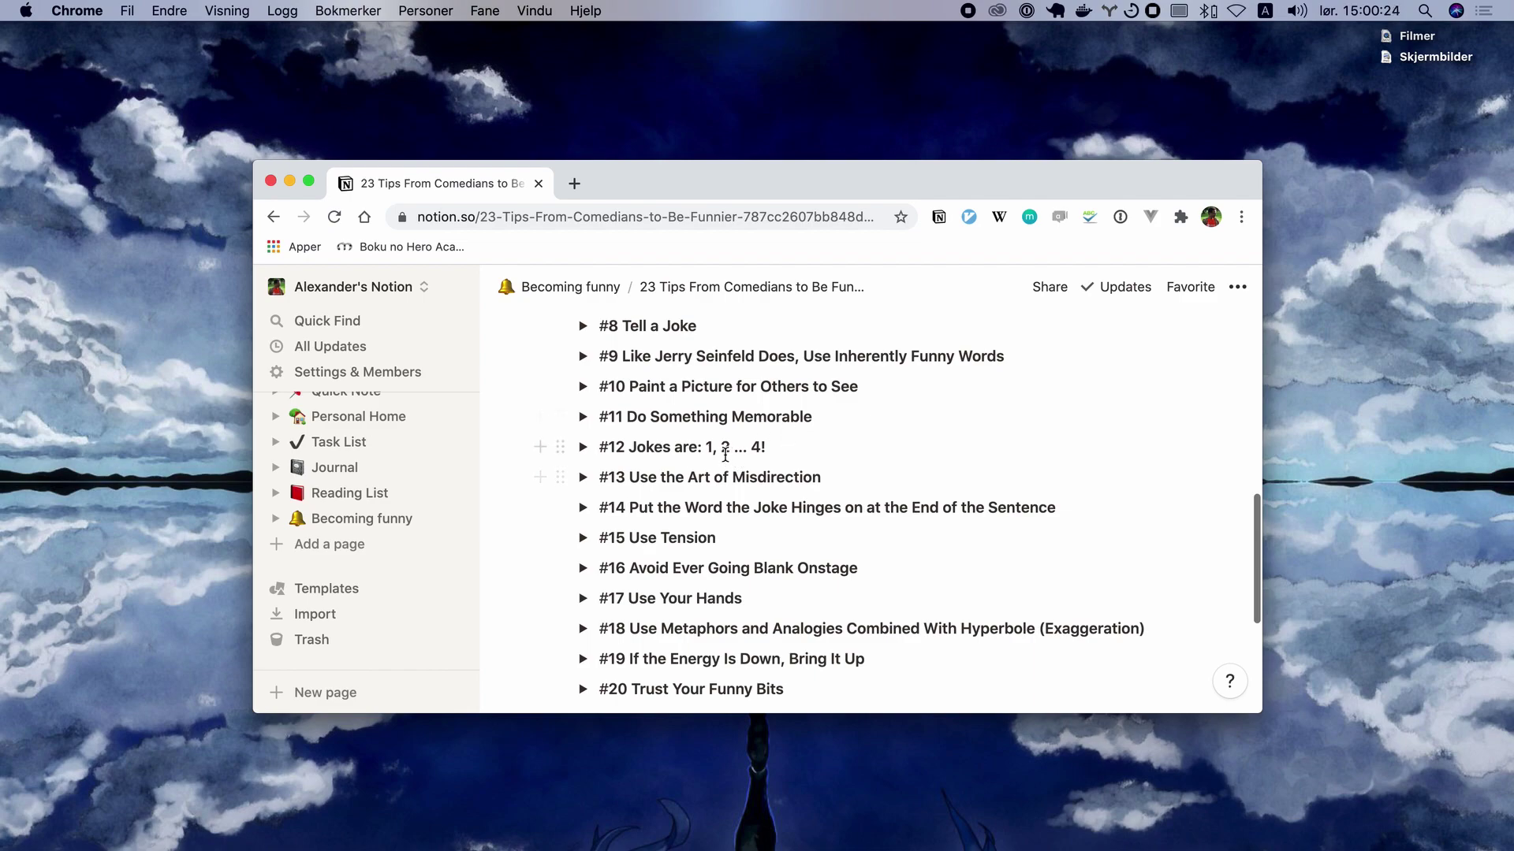
pyautogui.scroll(6, 725, 455)
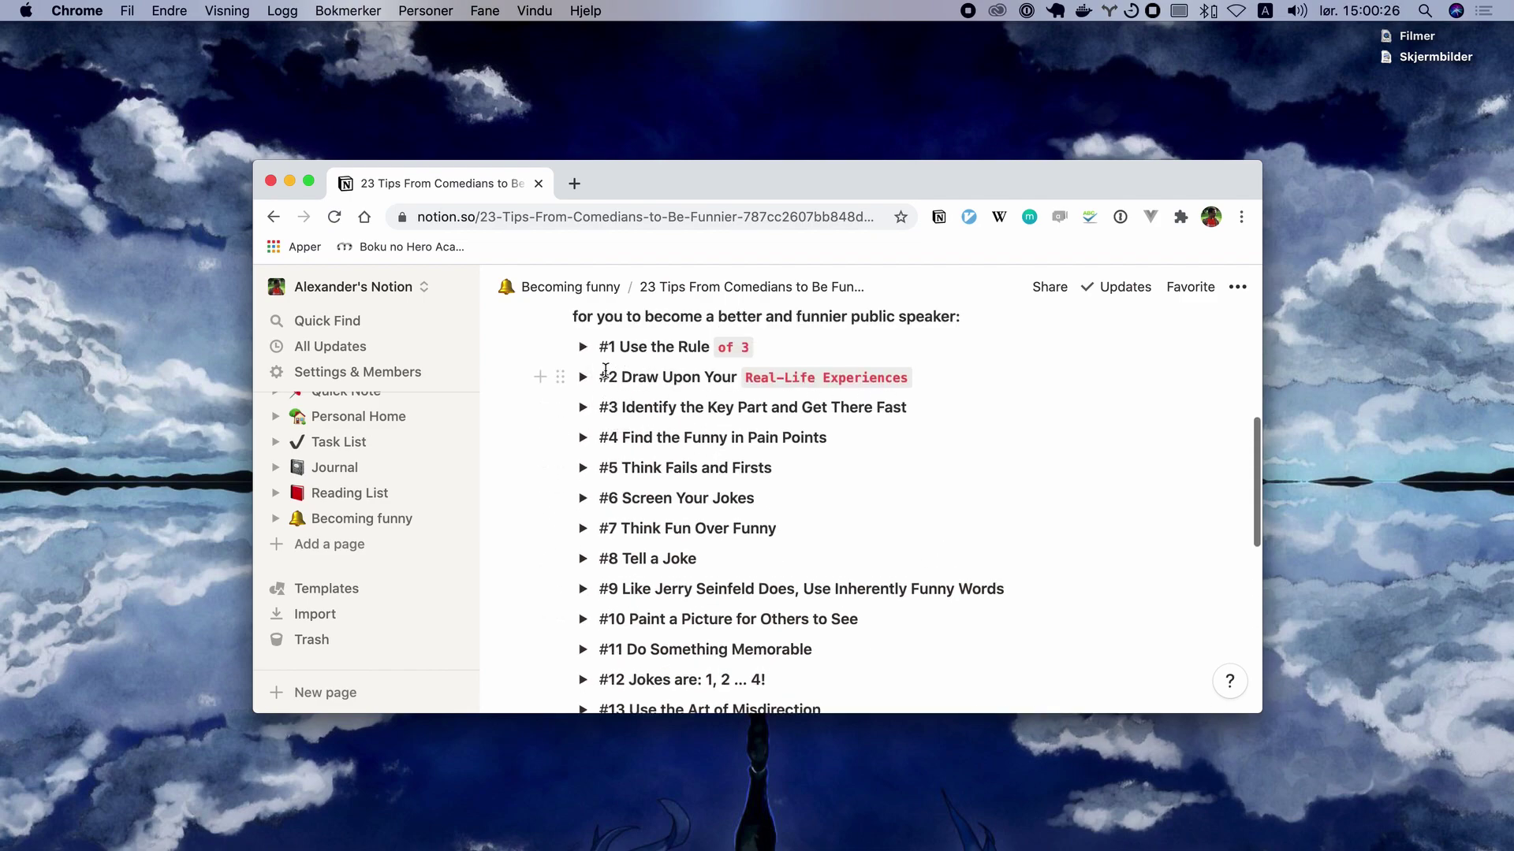
pyautogui.scroll(-1, 620, 354)
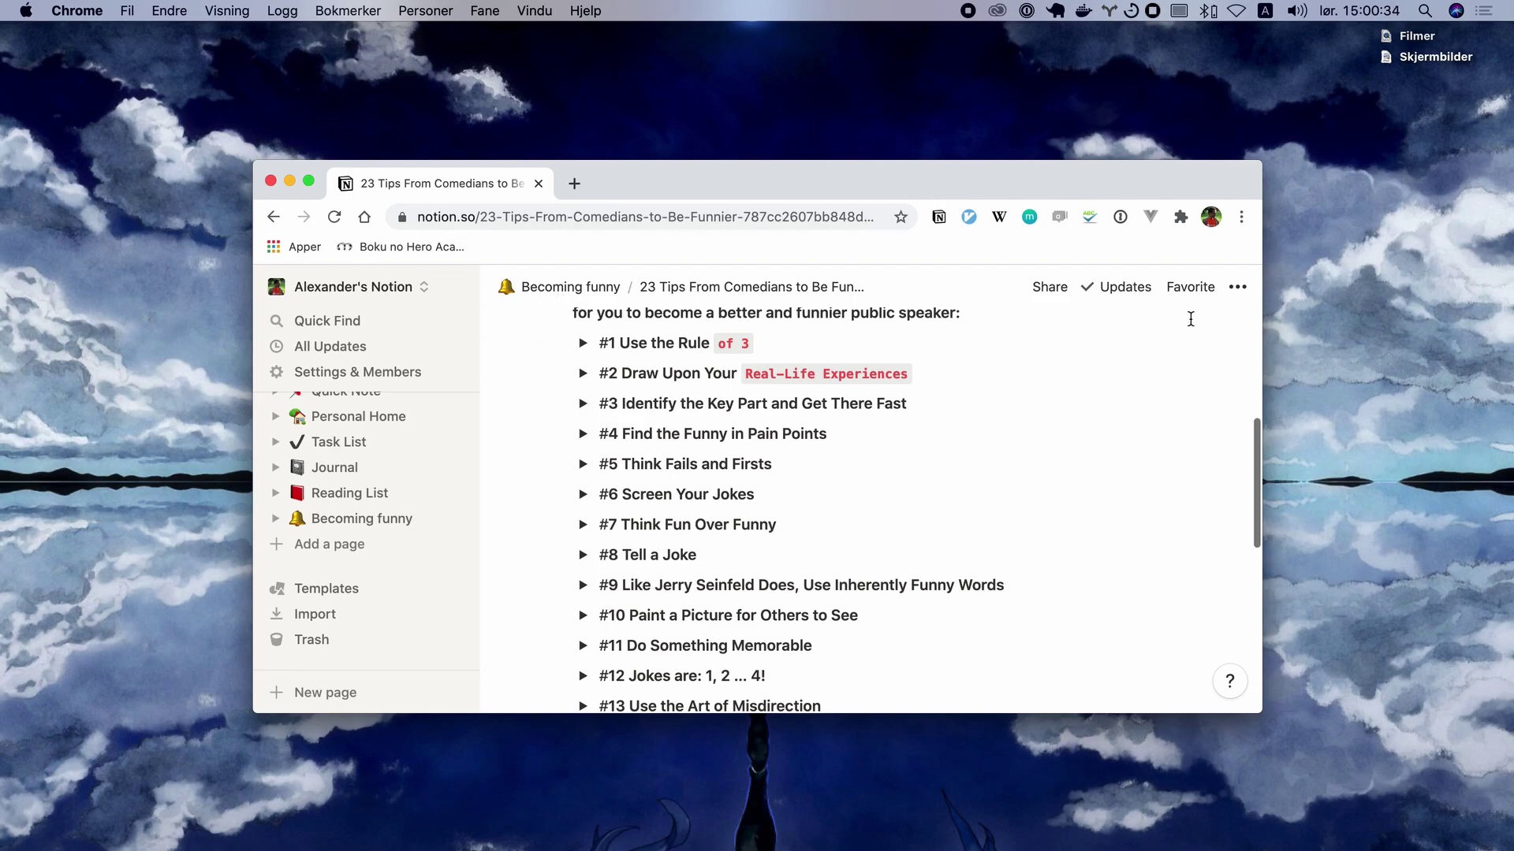
# Export the page in HTML format without subpages.
pyautogui.click(1241, 295)
pyautogui.scroll(-5, 1133, 612)
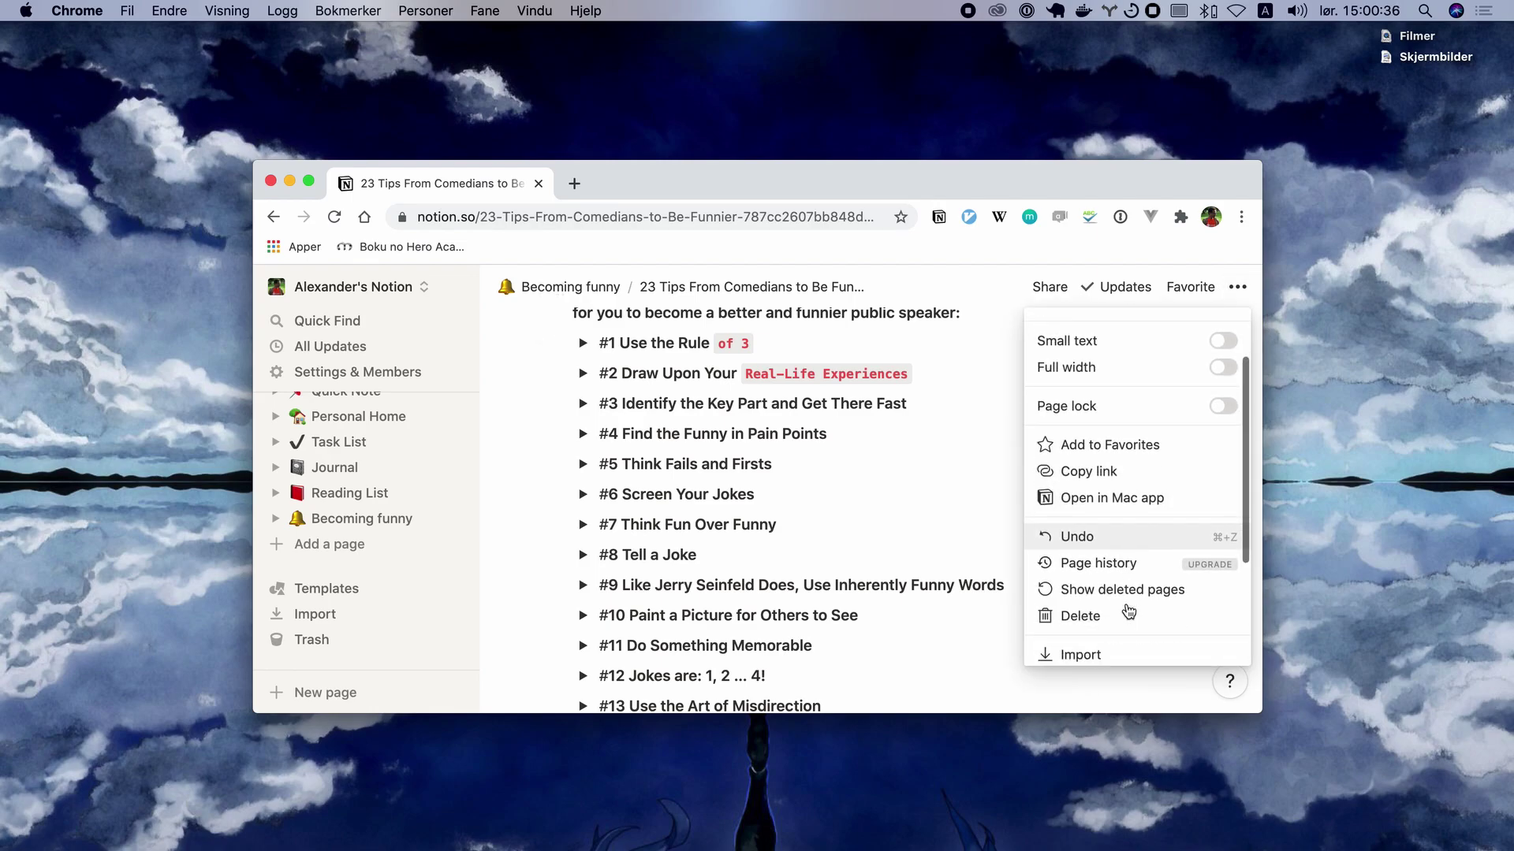
pyautogui.click(1127, 566)
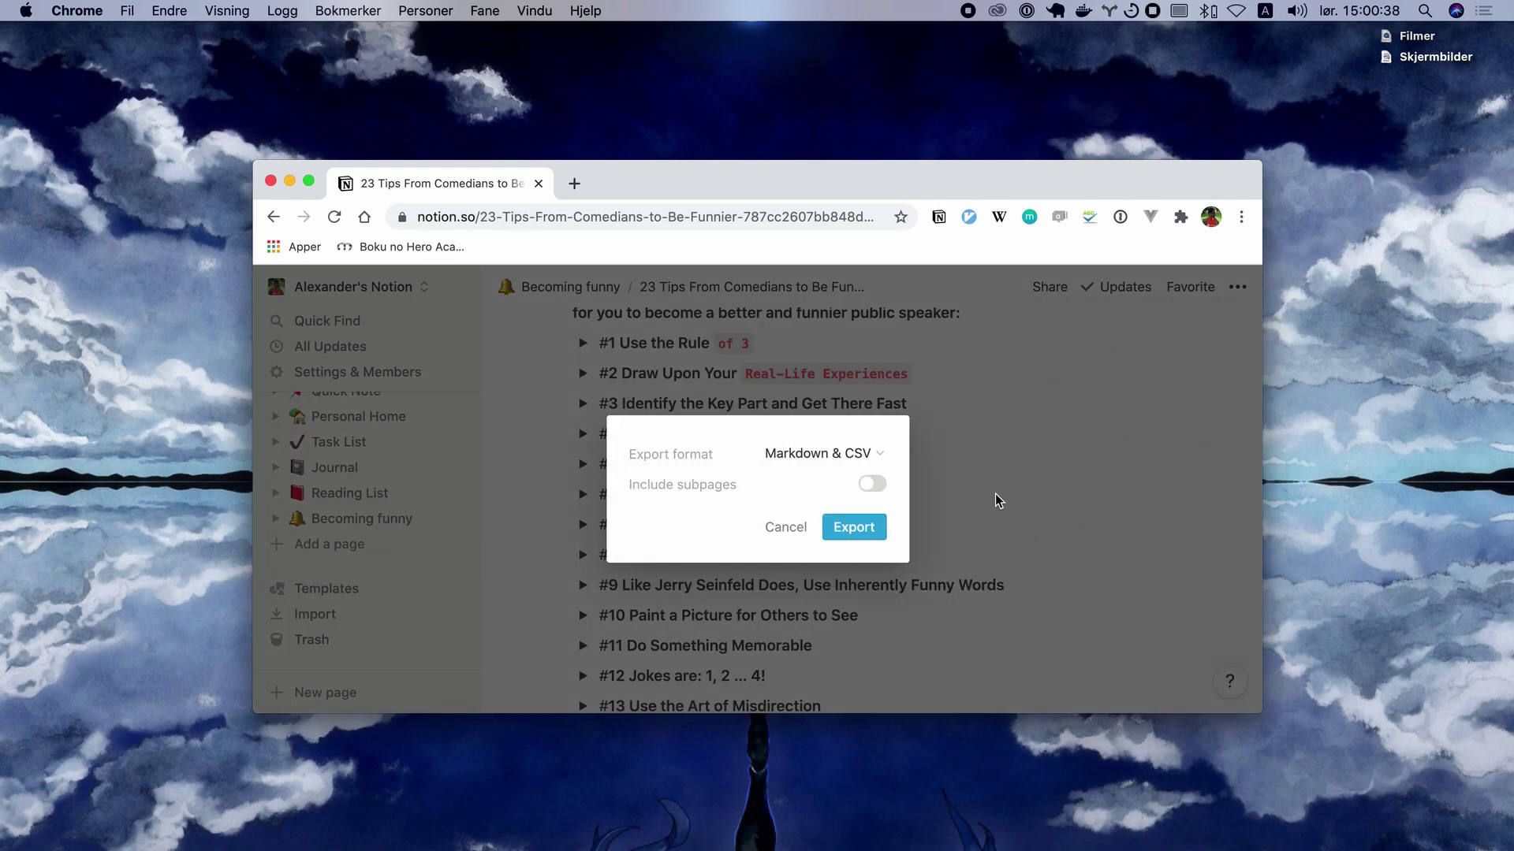
pyautogui.click(812, 453)
pyautogui.click(755, 512)
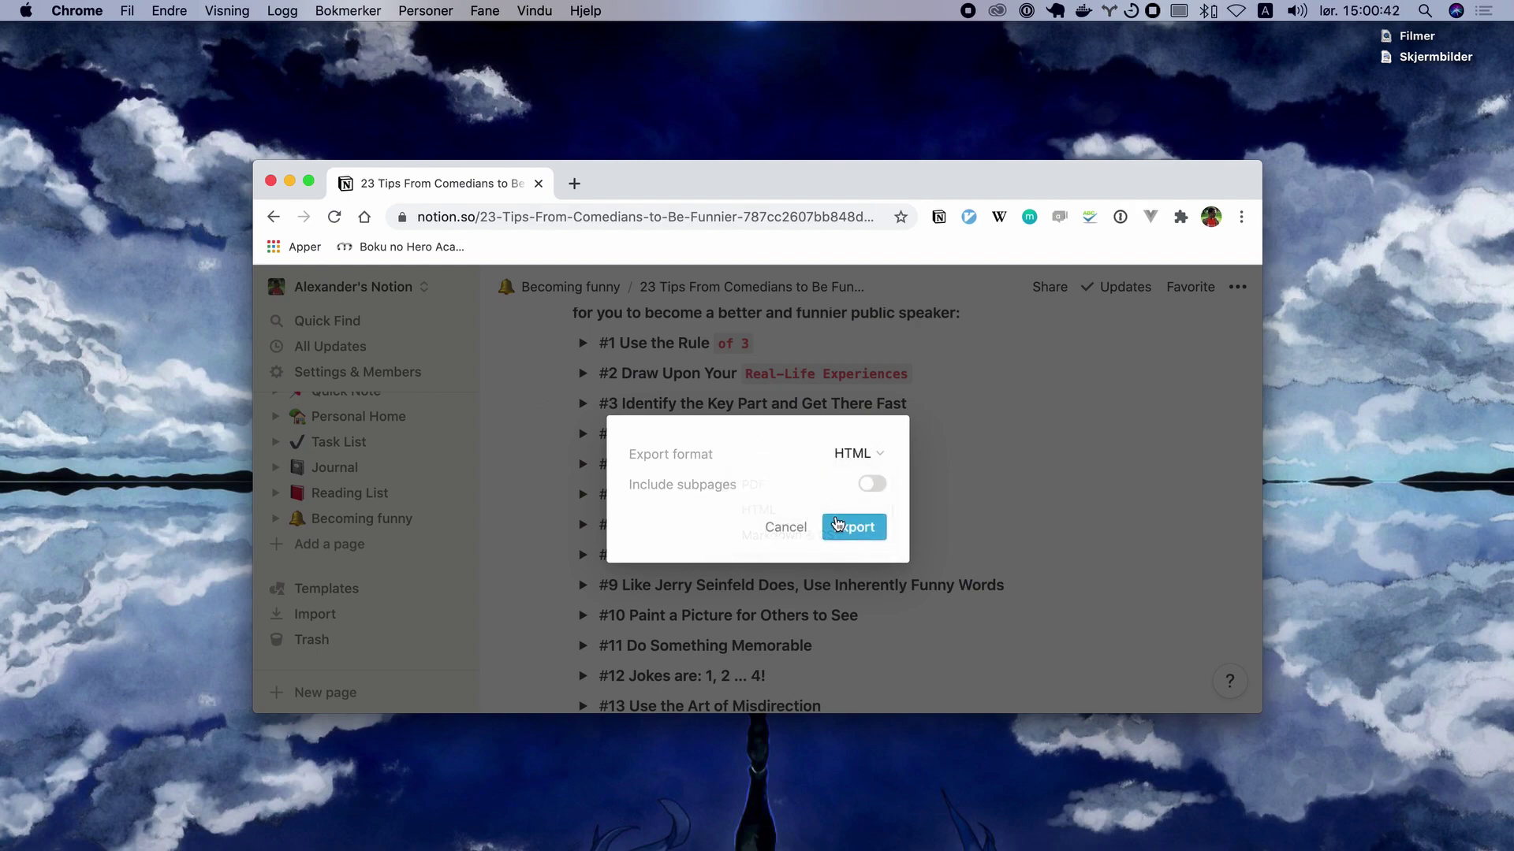
pyautogui.click(858, 527)
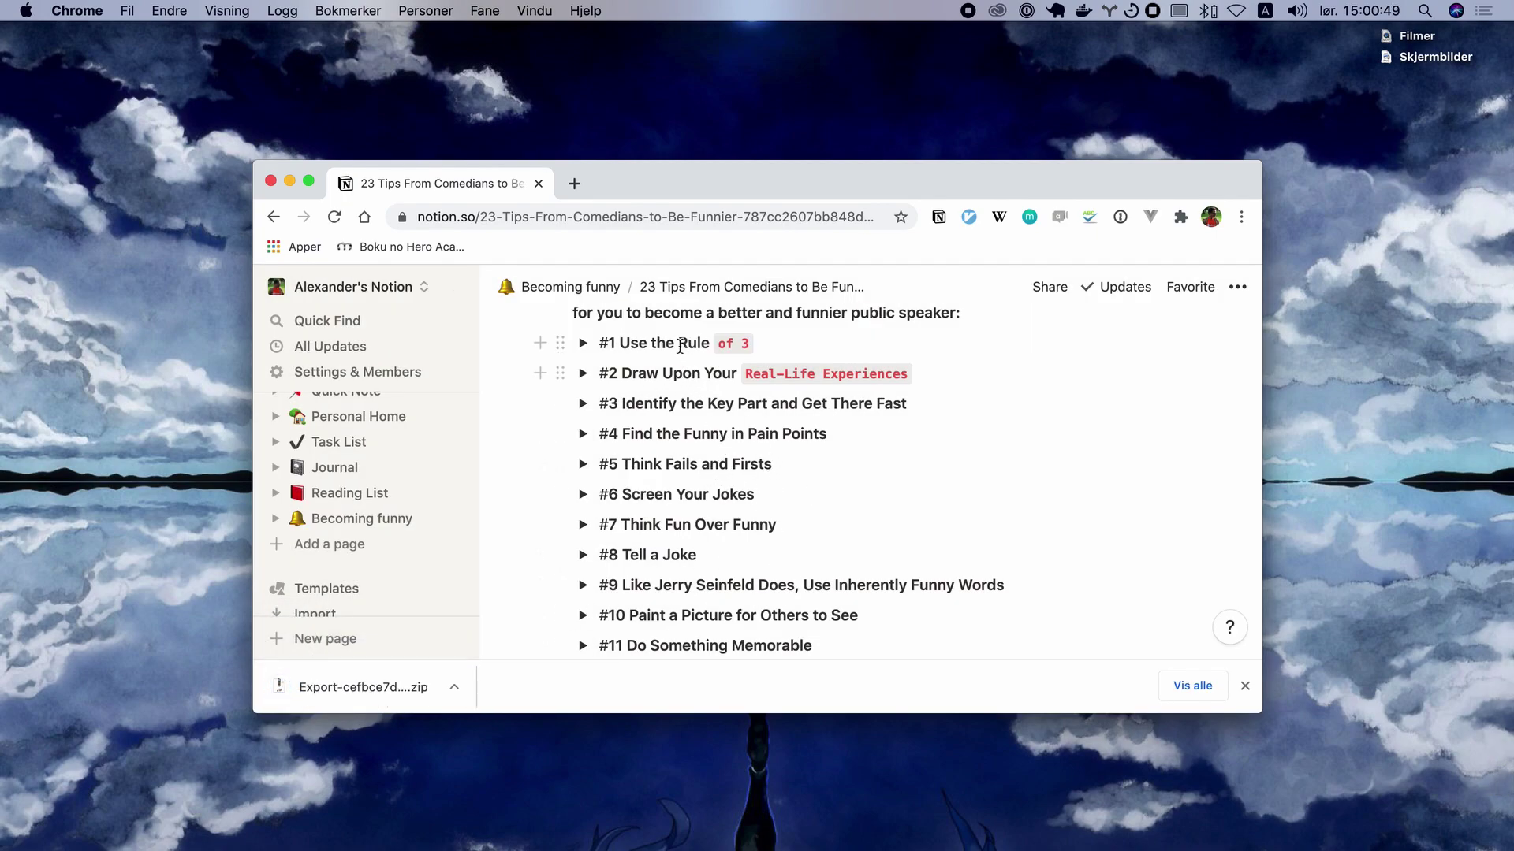
# Open 2anki.net in a new tab, dismiss the downloads bar and go to the site's Notion export upload page.
pyautogui.click(580, 181)
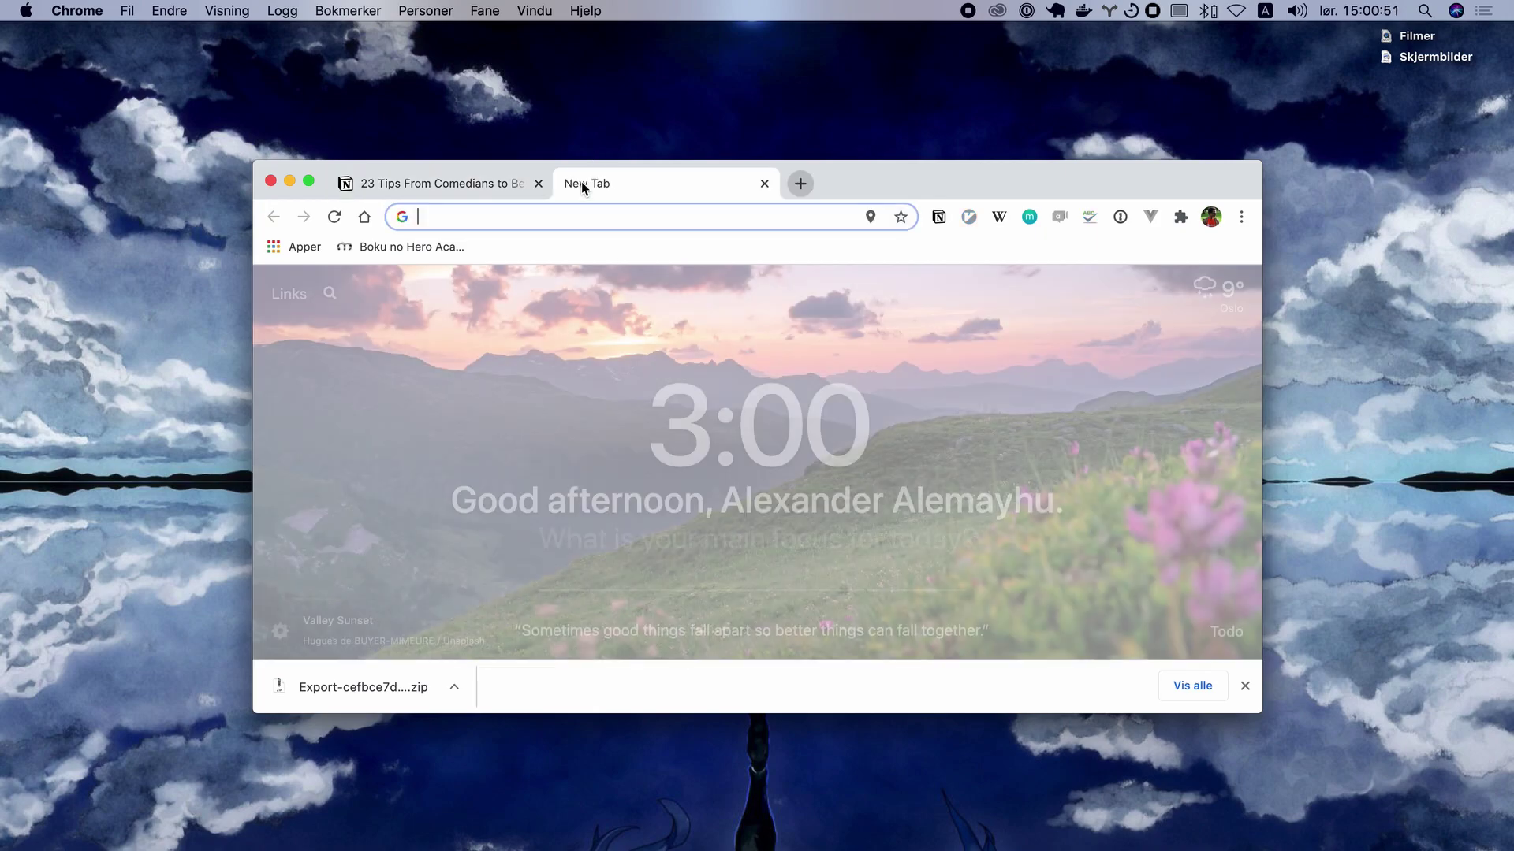
pyautogui.write('2anki.net')
pyautogui.press('Return')
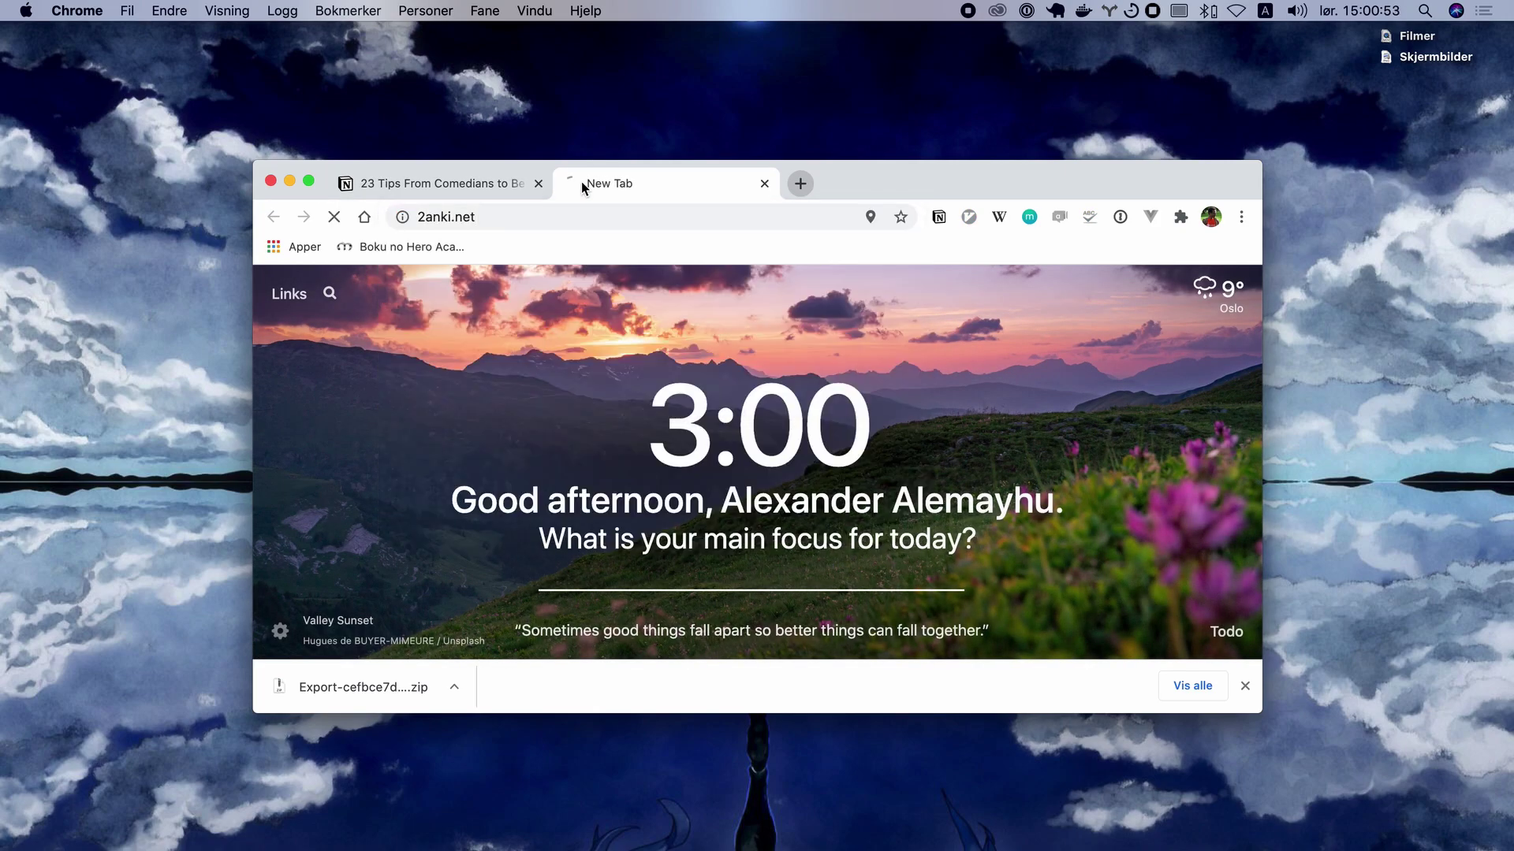
pyautogui.click(1246, 687)
pyautogui.scroll(-3, 797, 473)
pyautogui.click(395, 568)
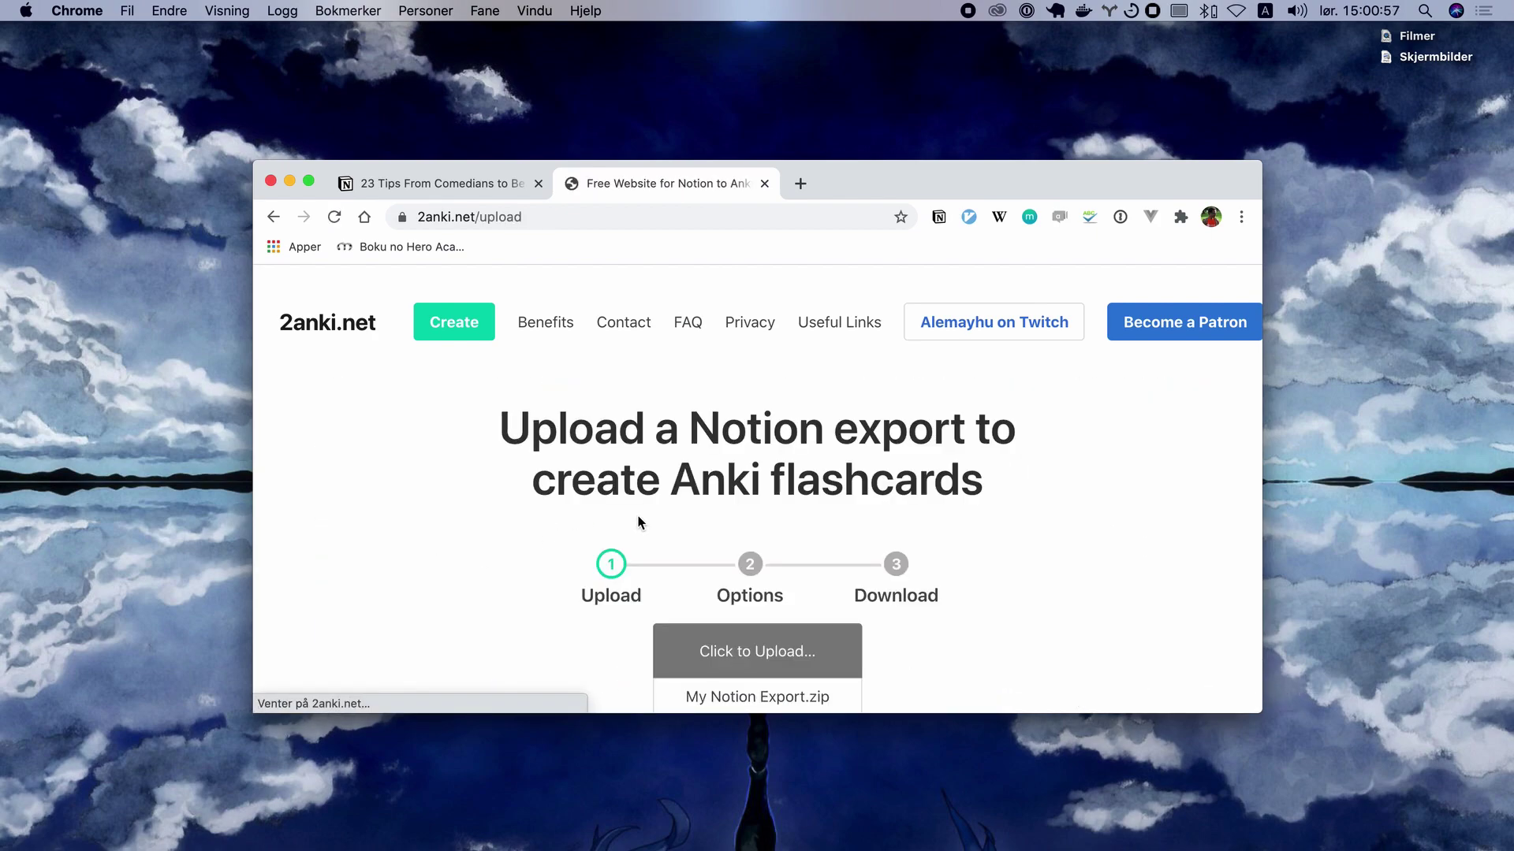
pyautogui.scroll(-3, 688, 508)
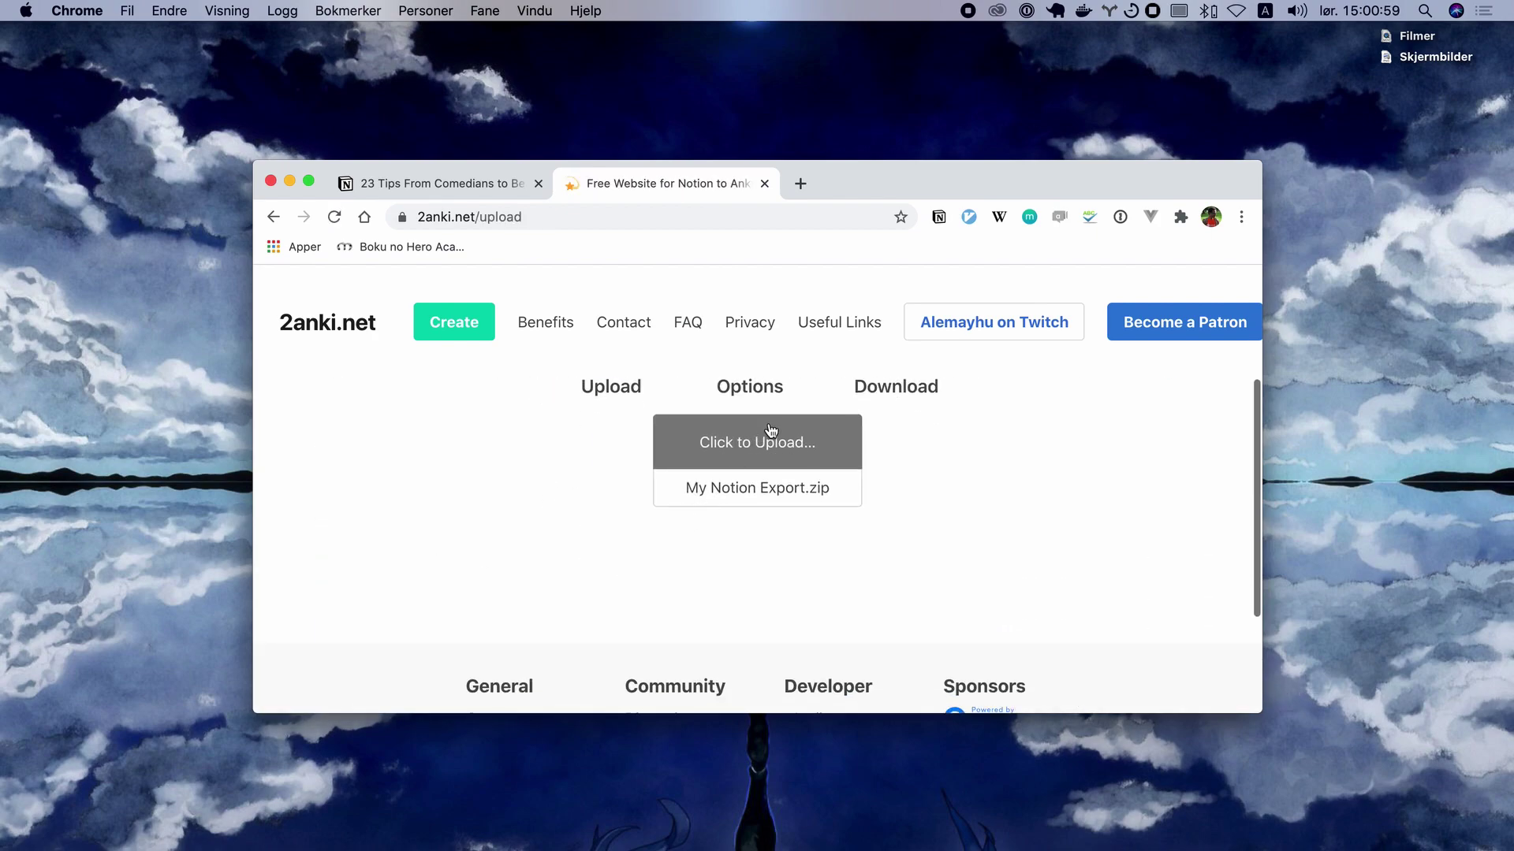
pyautogui.click(761, 438)
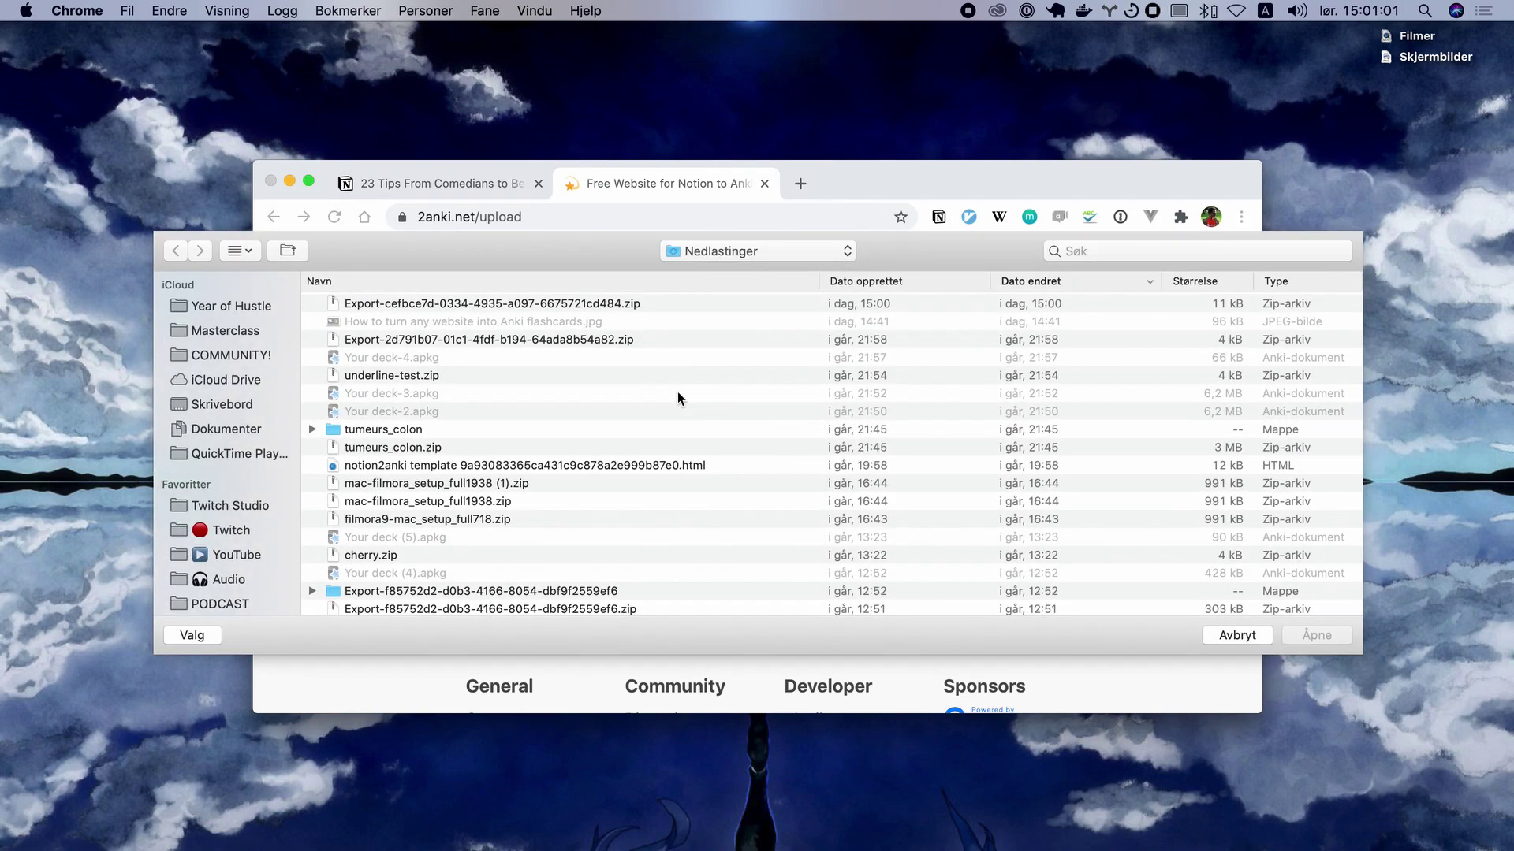
pyautogui.click(1015, 306)
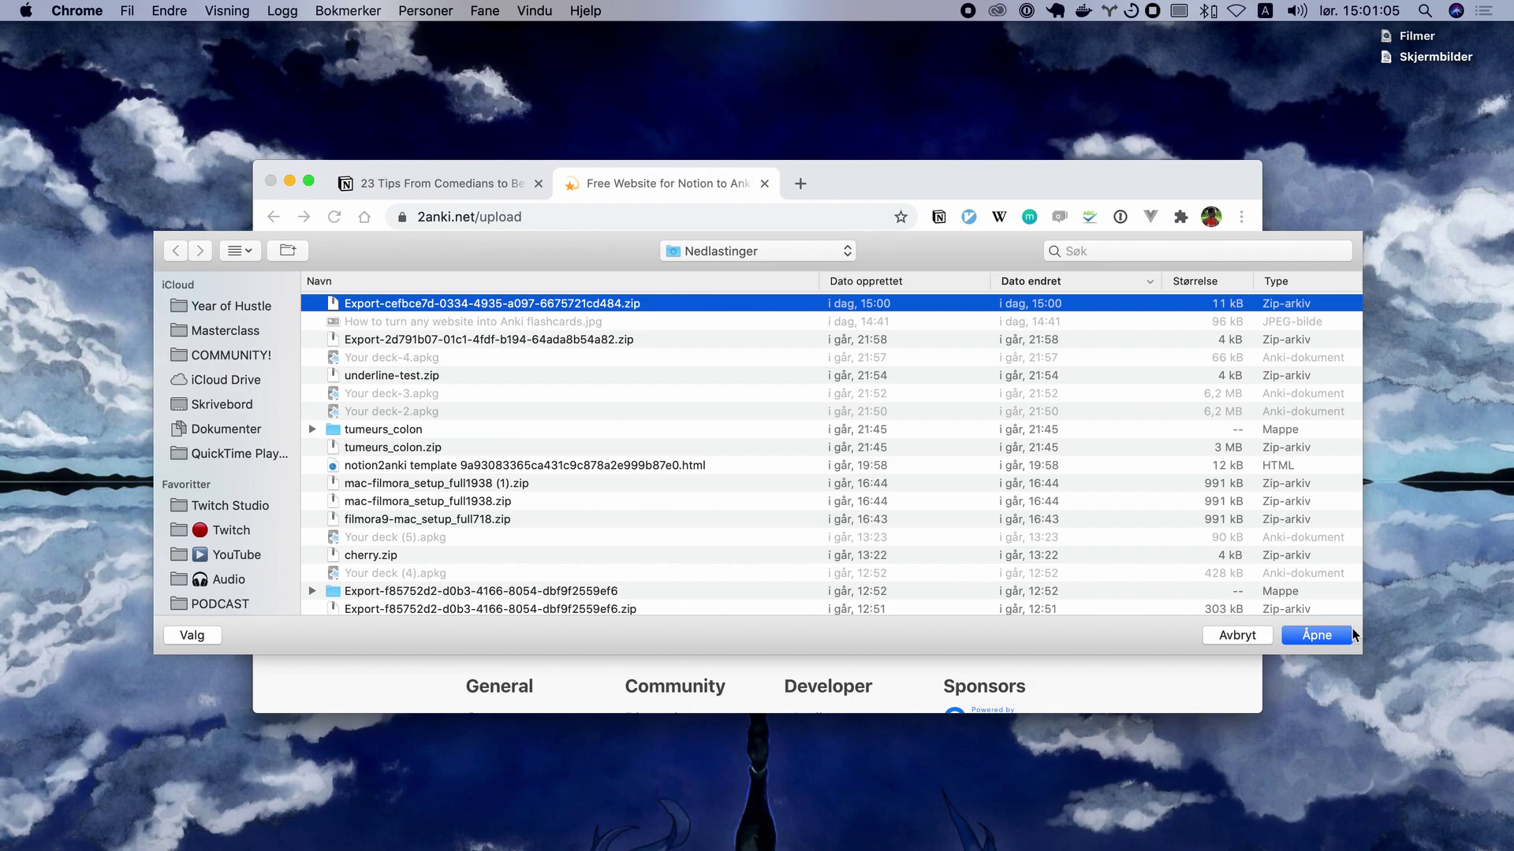
pyautogui.click(1329, 637)
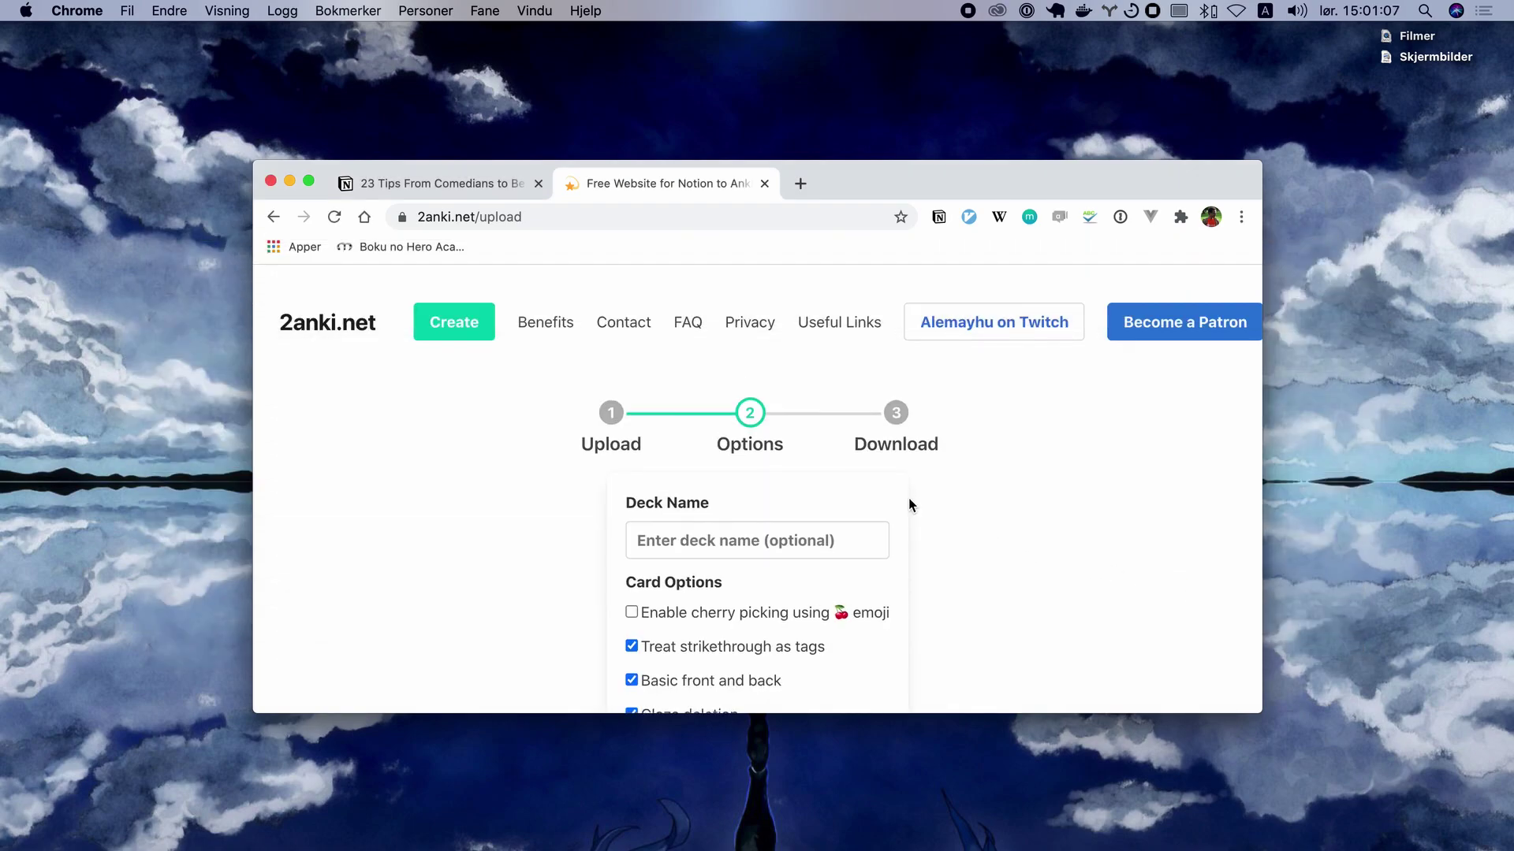
# Convert the uploaded export with the preset card options, and download the resulting deck for import into Anki.
pyautogui.scroll(-2, 728, 503)
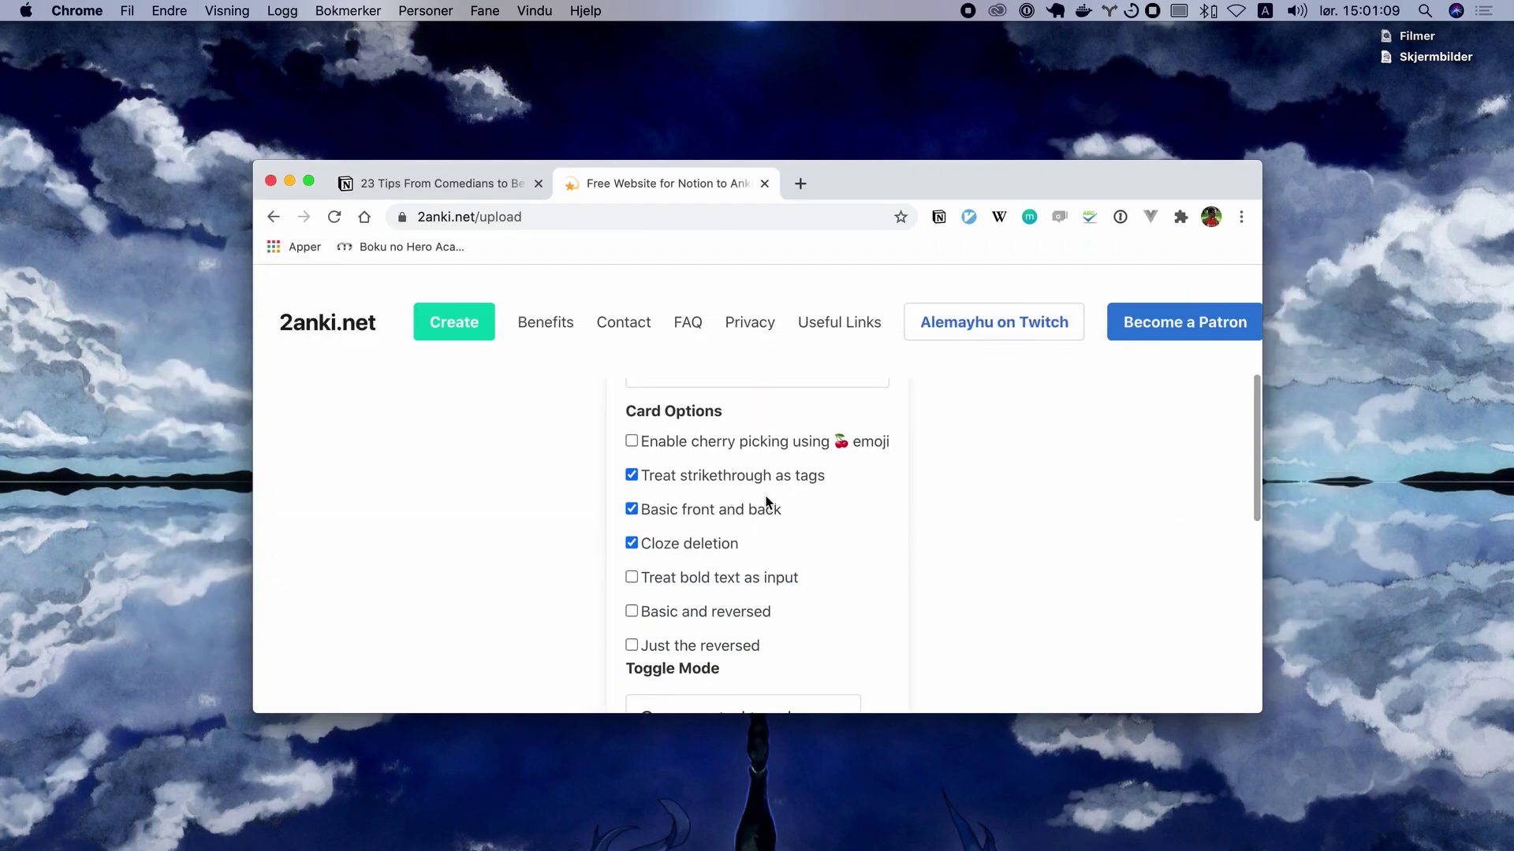
pyautogui.scroll(-5, 777, 495)
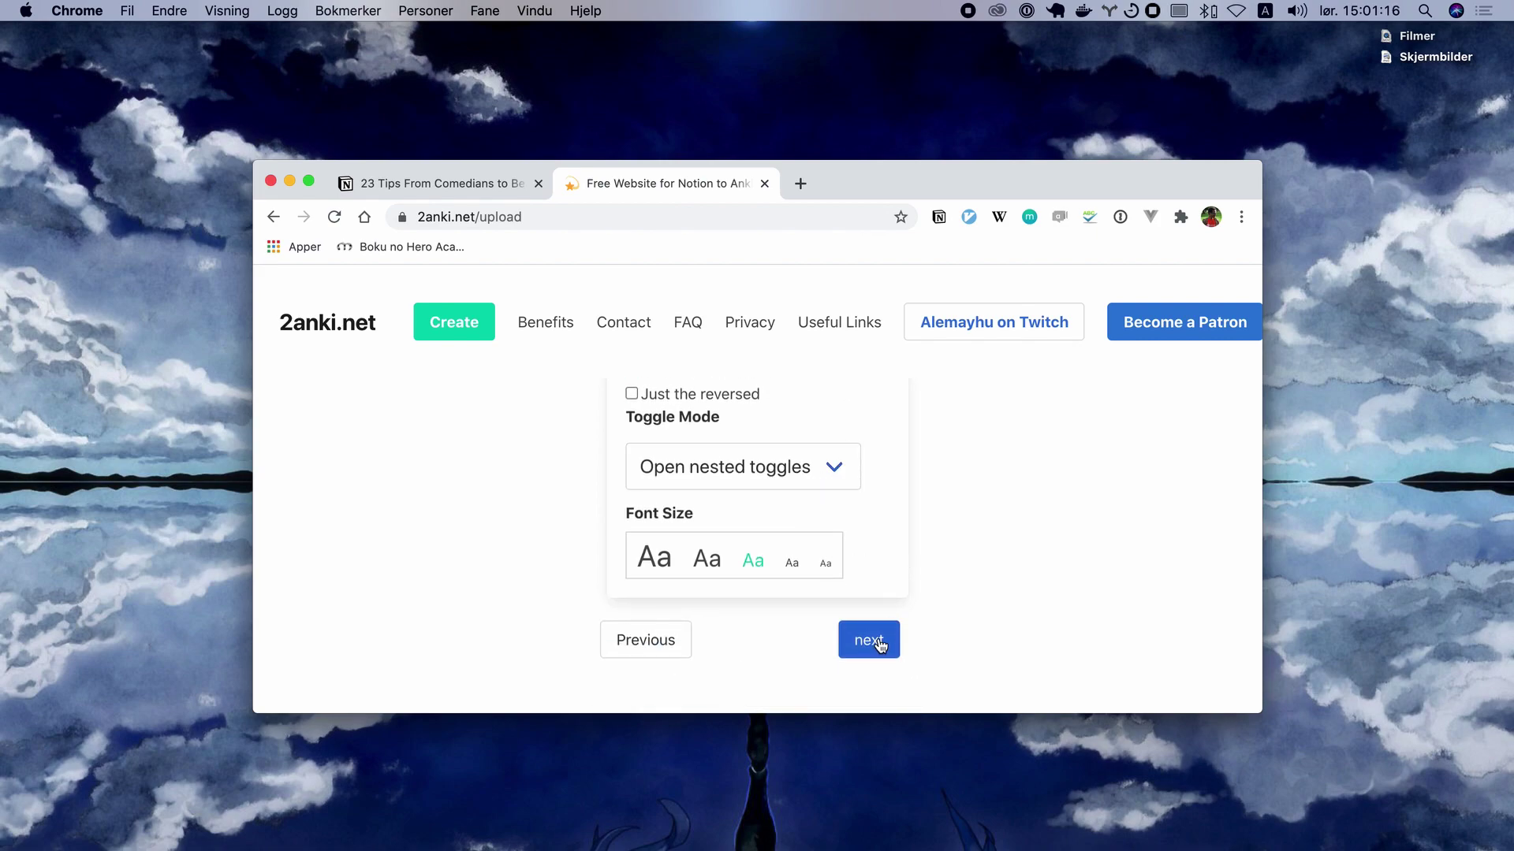
pyautogui.click(880, 640)
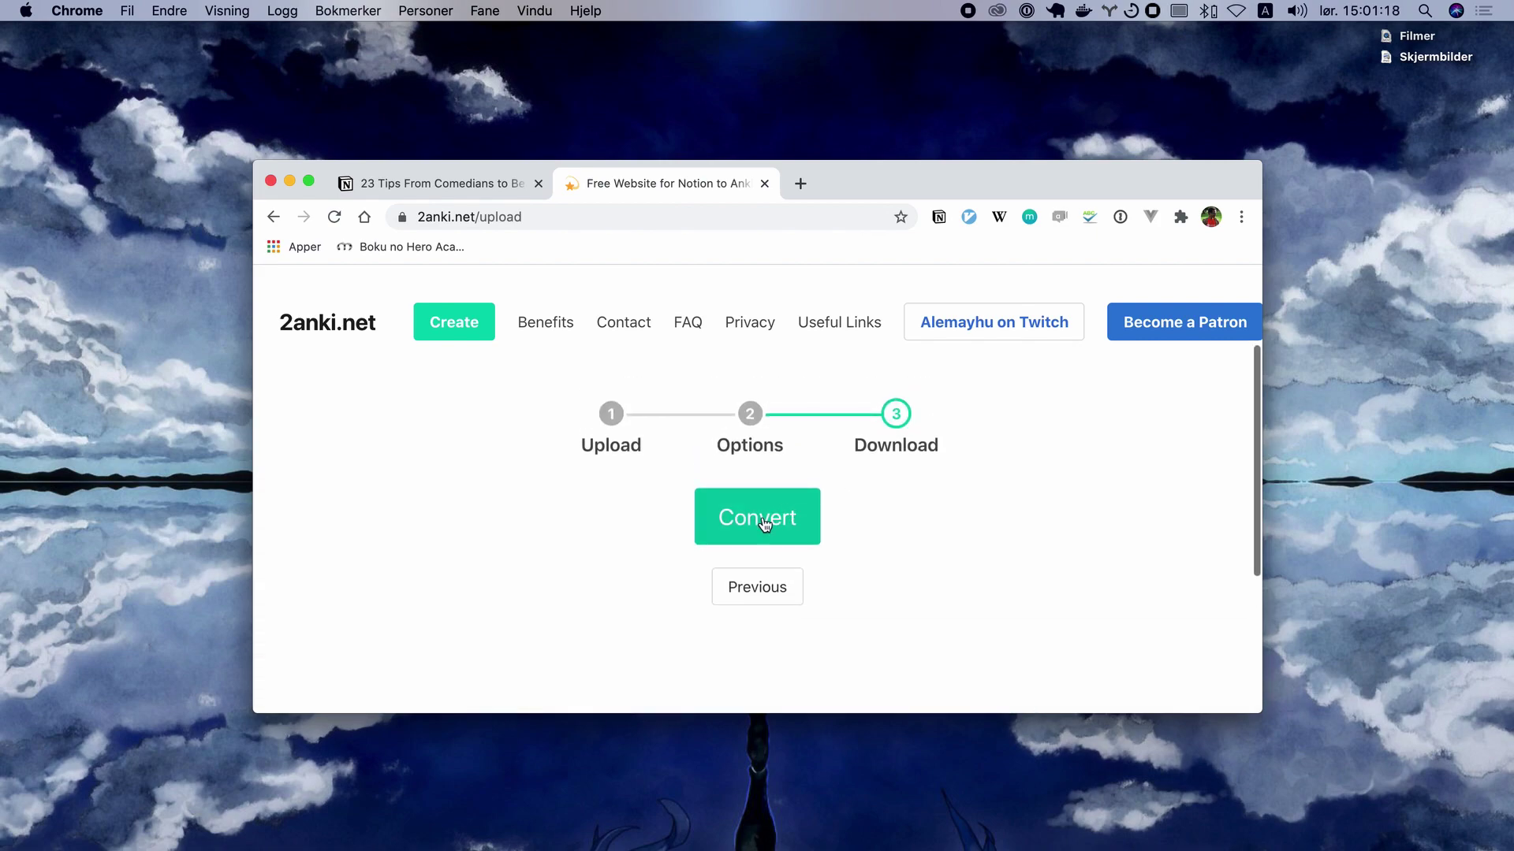
pyautogui.click(740, 516)
pyautogui.click(778, 417)
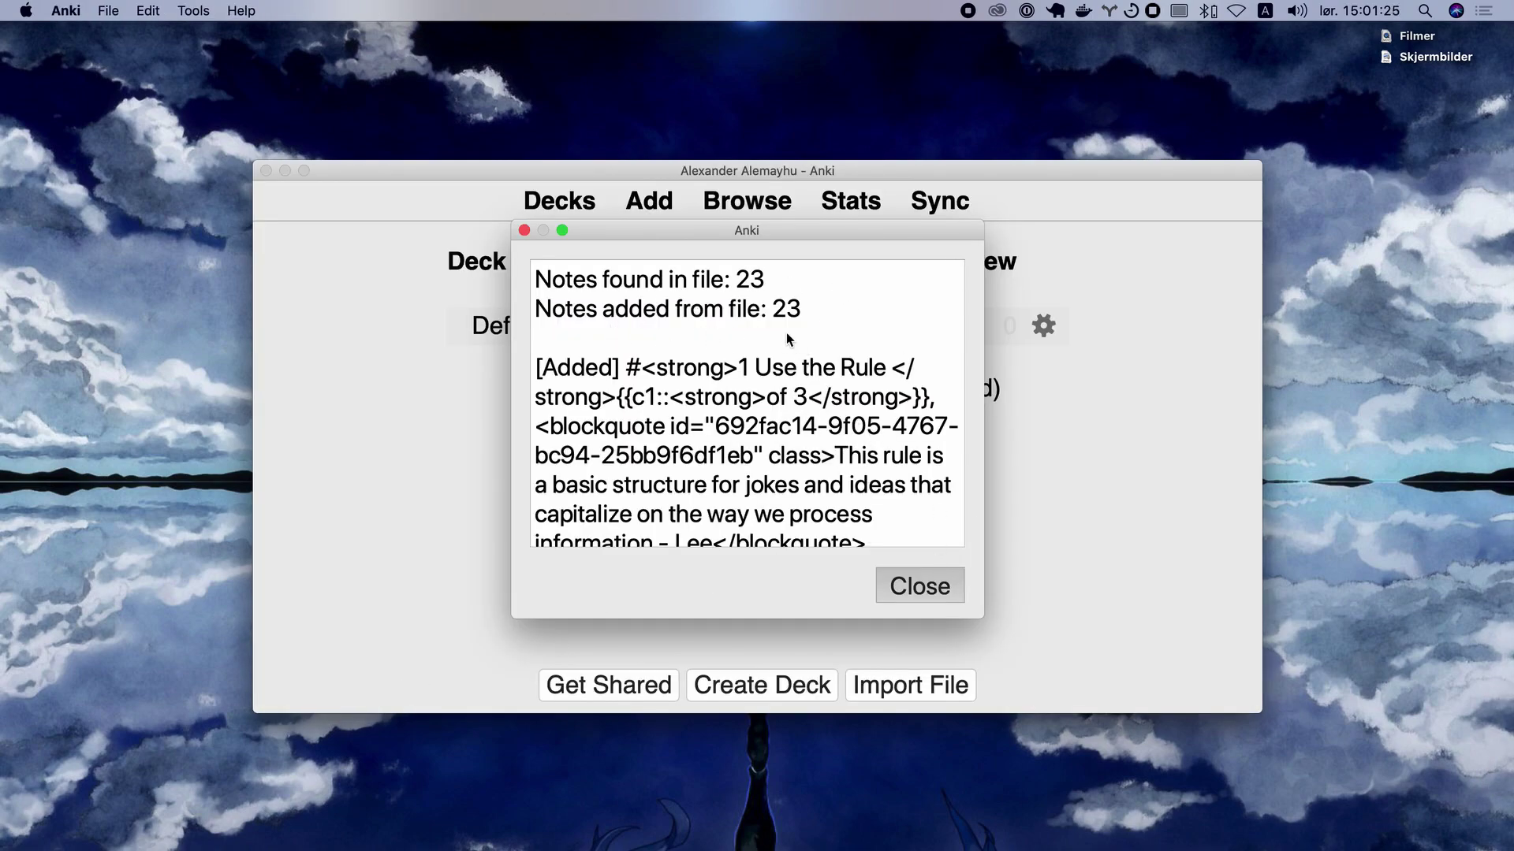
# Check the source page in Notion, and in Anki dismiss the import report and open the "23 Tips From Comedians to Be Funnier" deck.
pyautogui.press('super+Tab')
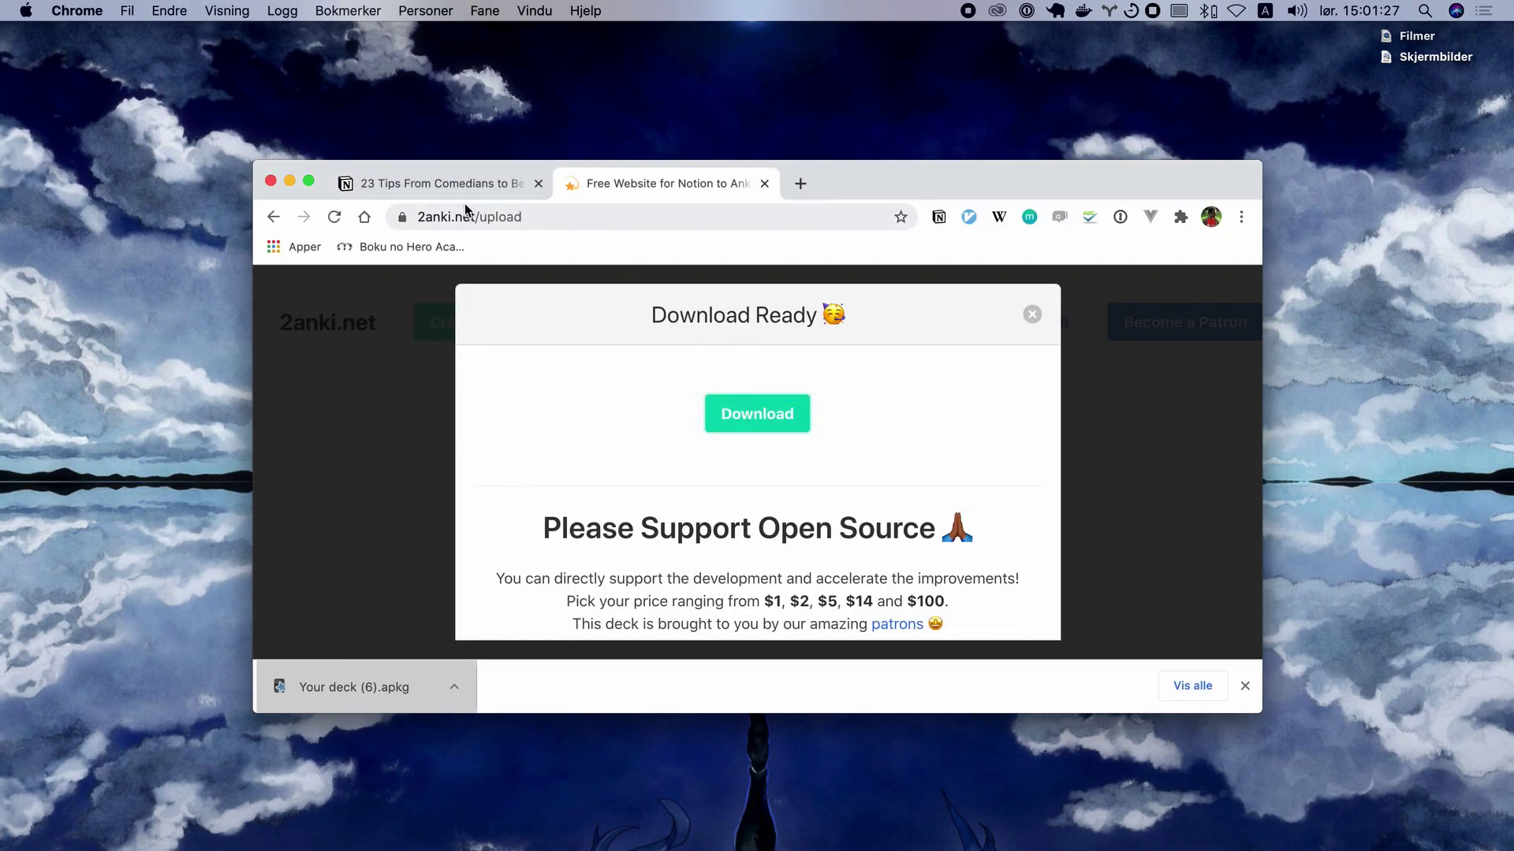
pyautogui.click(467, 186)
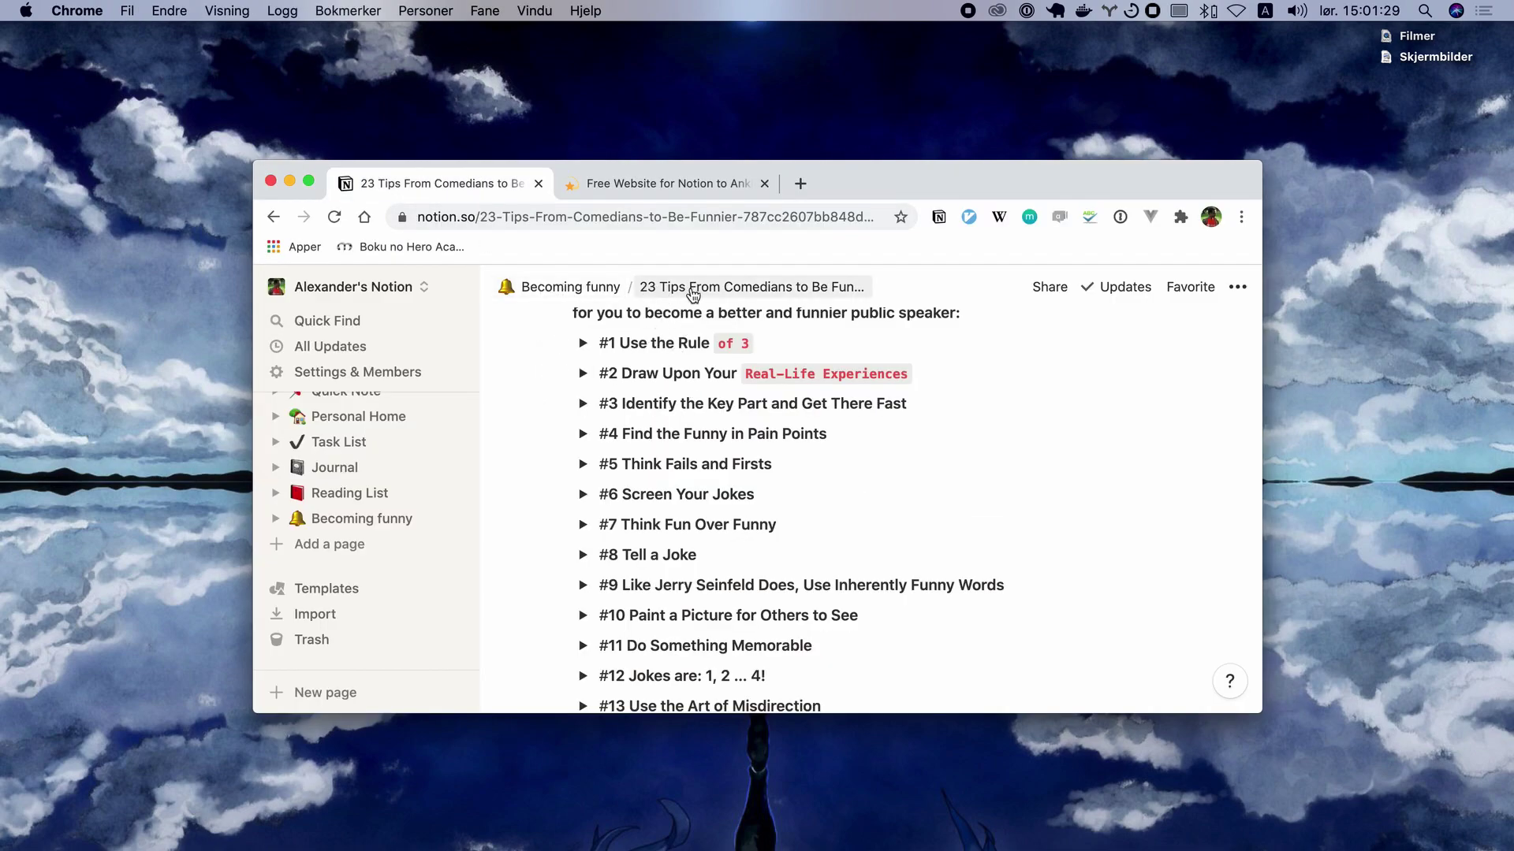
pyautogui.press('super+Tab')
pyautogui.click(915, 584)
pyautogui.click(712, 339)
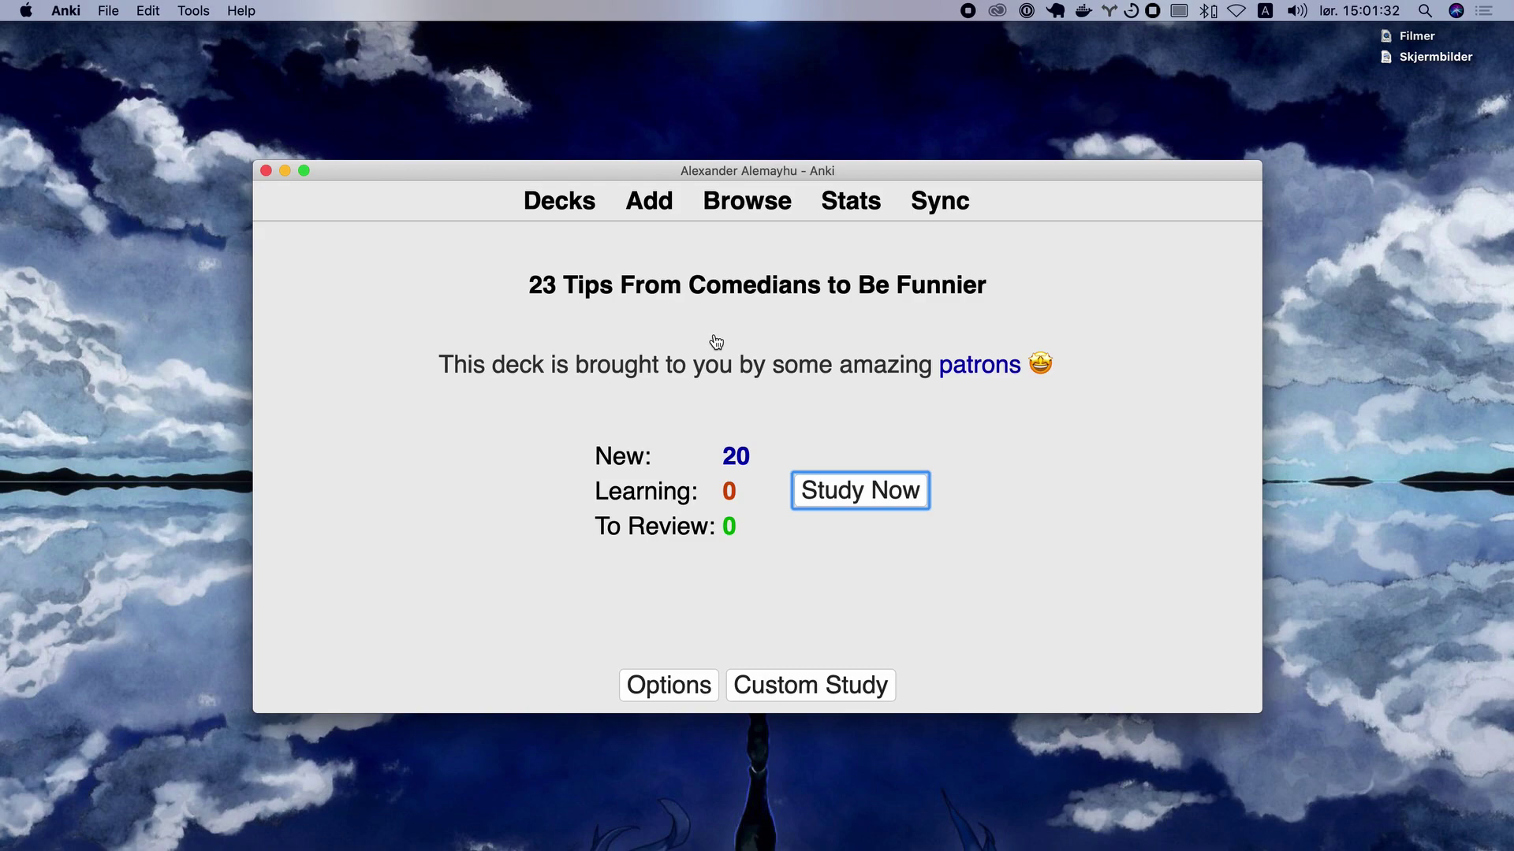
# Start studying the deck, reveal the first card's answer, and switch to Chrome to open a Google search for "google" in a new tab.
pyautogui.press('s')
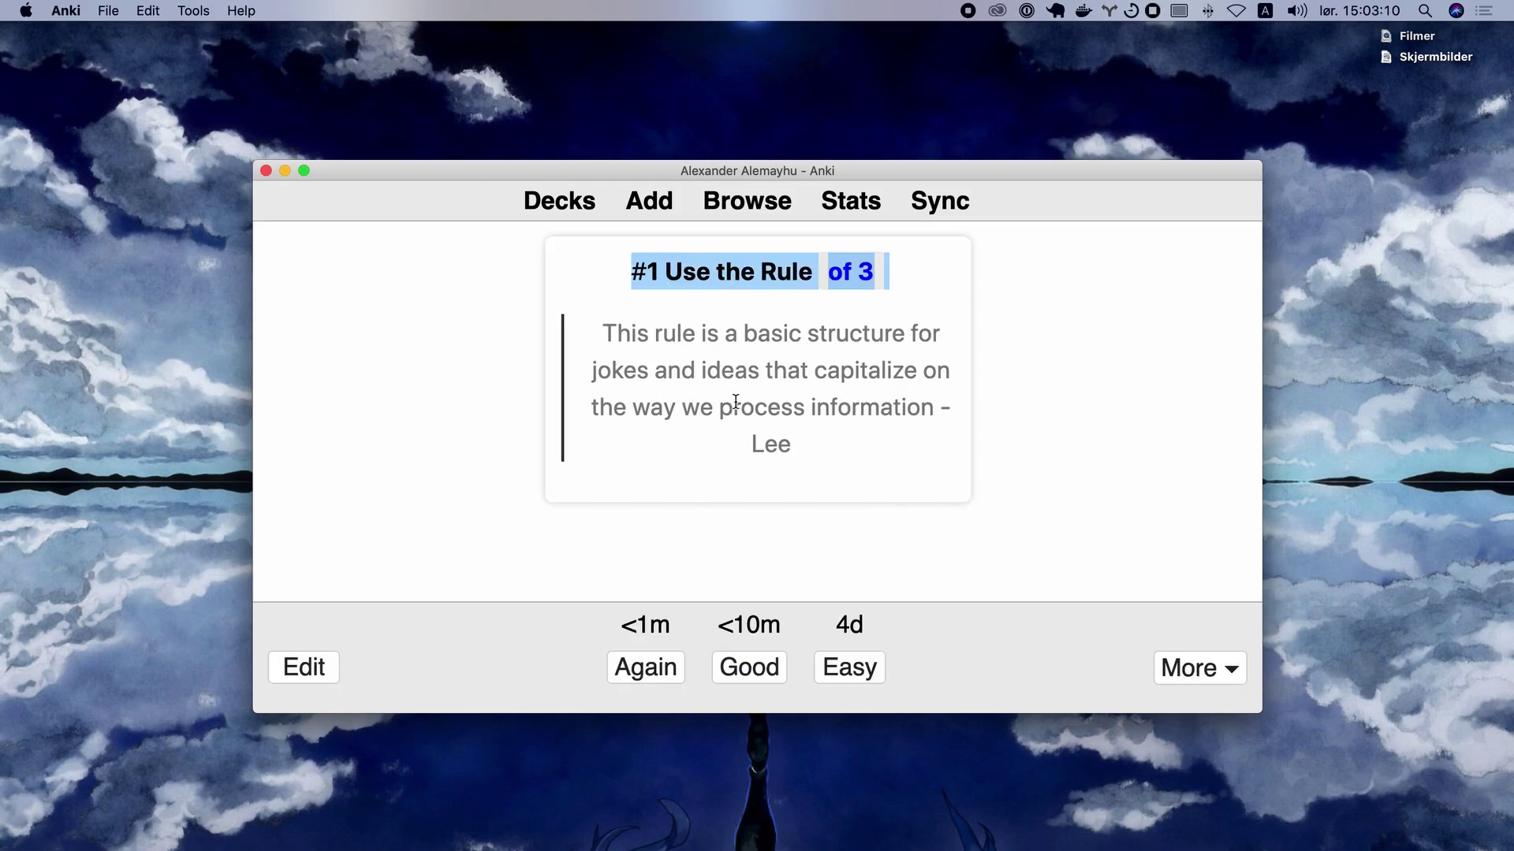
pyautogui.press('super+Tab')
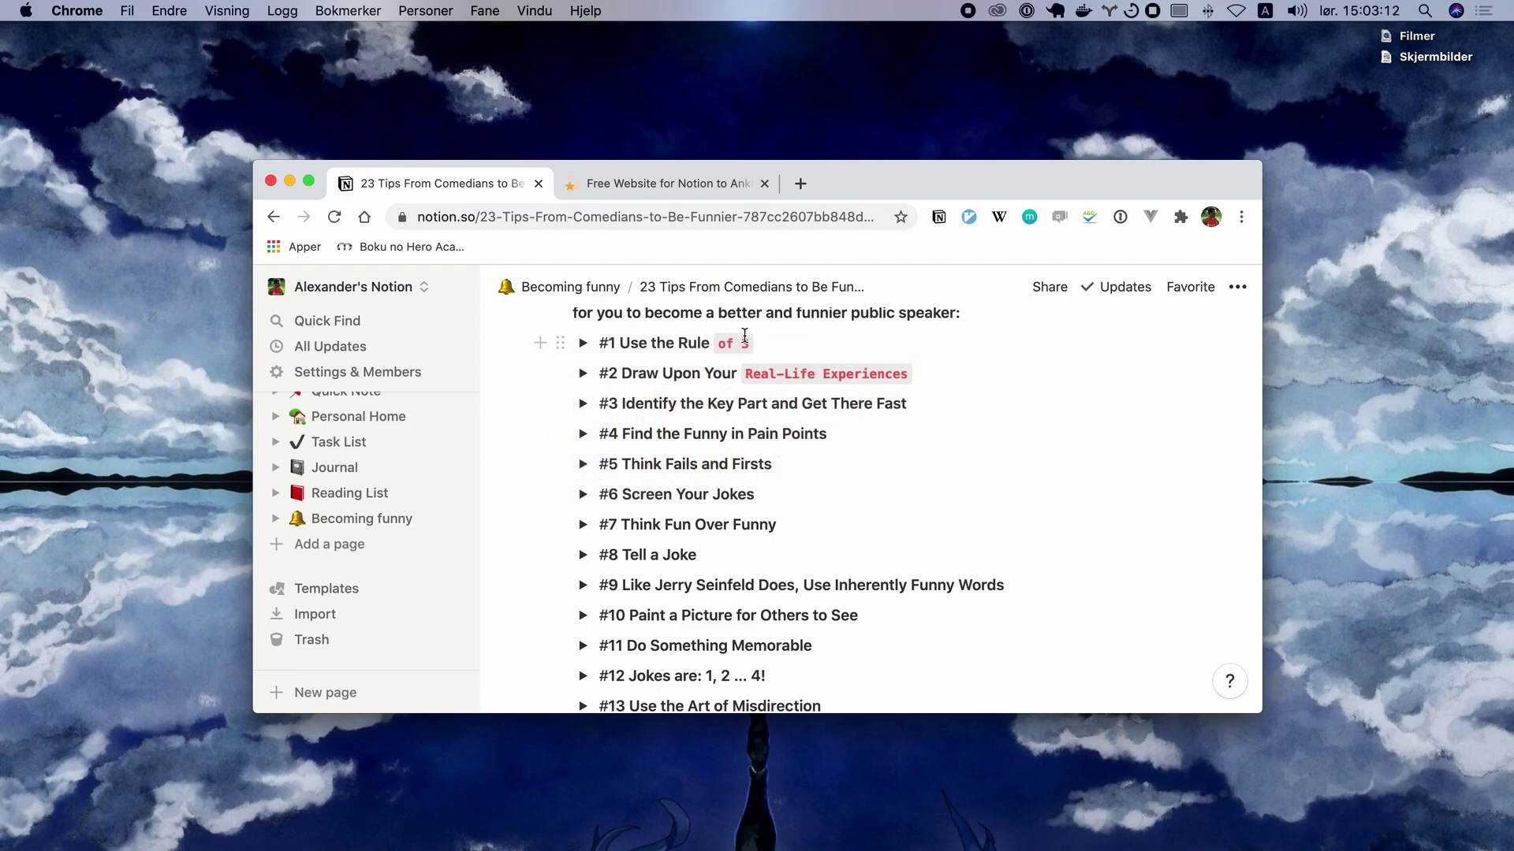
pyautogui.press('super+t')
pyautogui.write('goo')
pyautogui.press('Return')
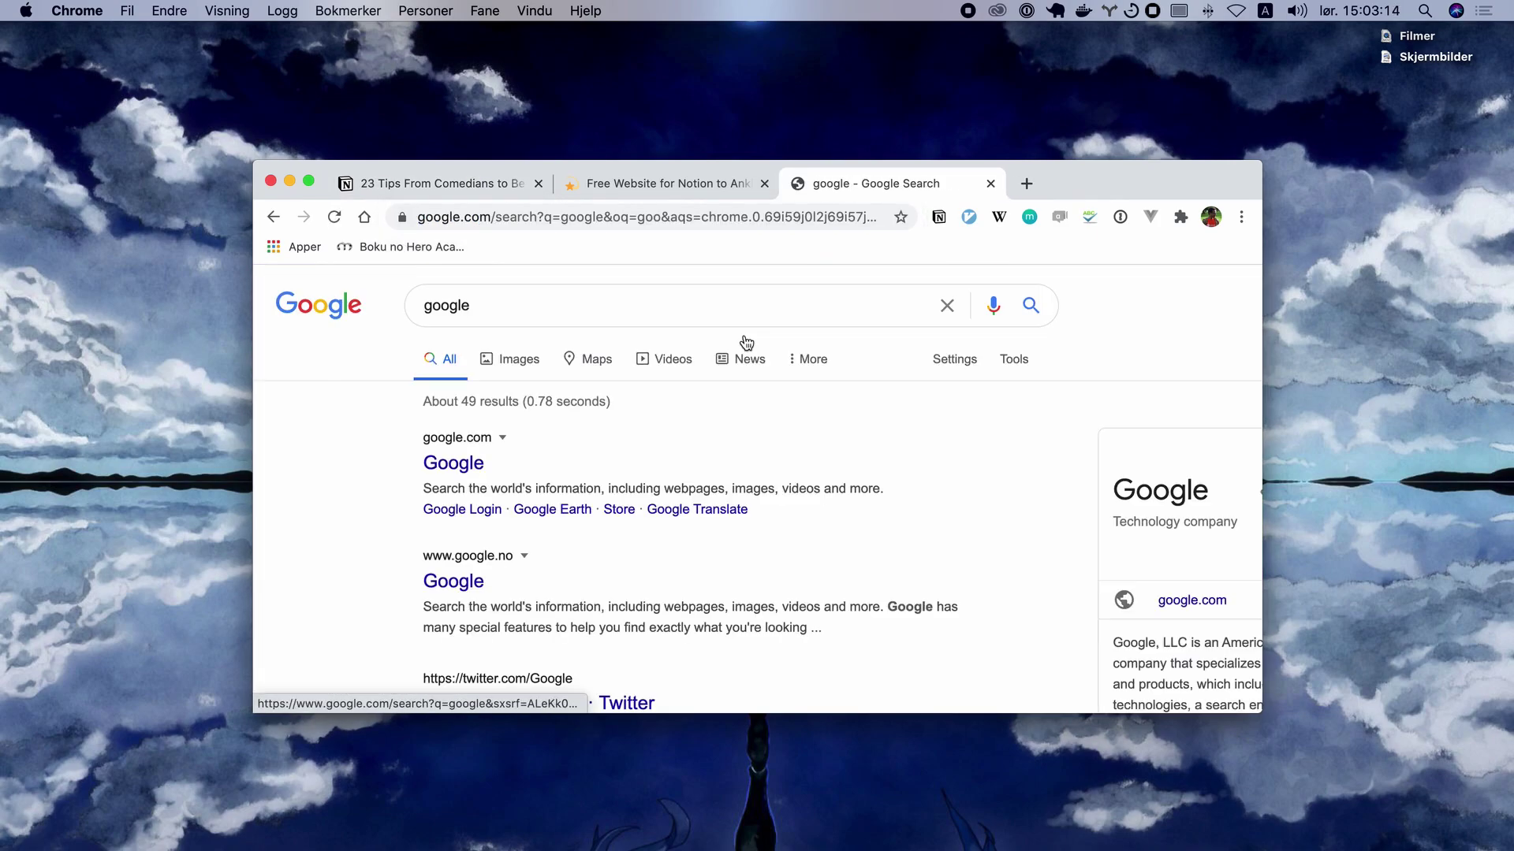
# Search Google for "rule 3 of comedy".
pyautogui.doubleClick(493, 305)
pyautogui.write('#1 Use the Rule of 3')
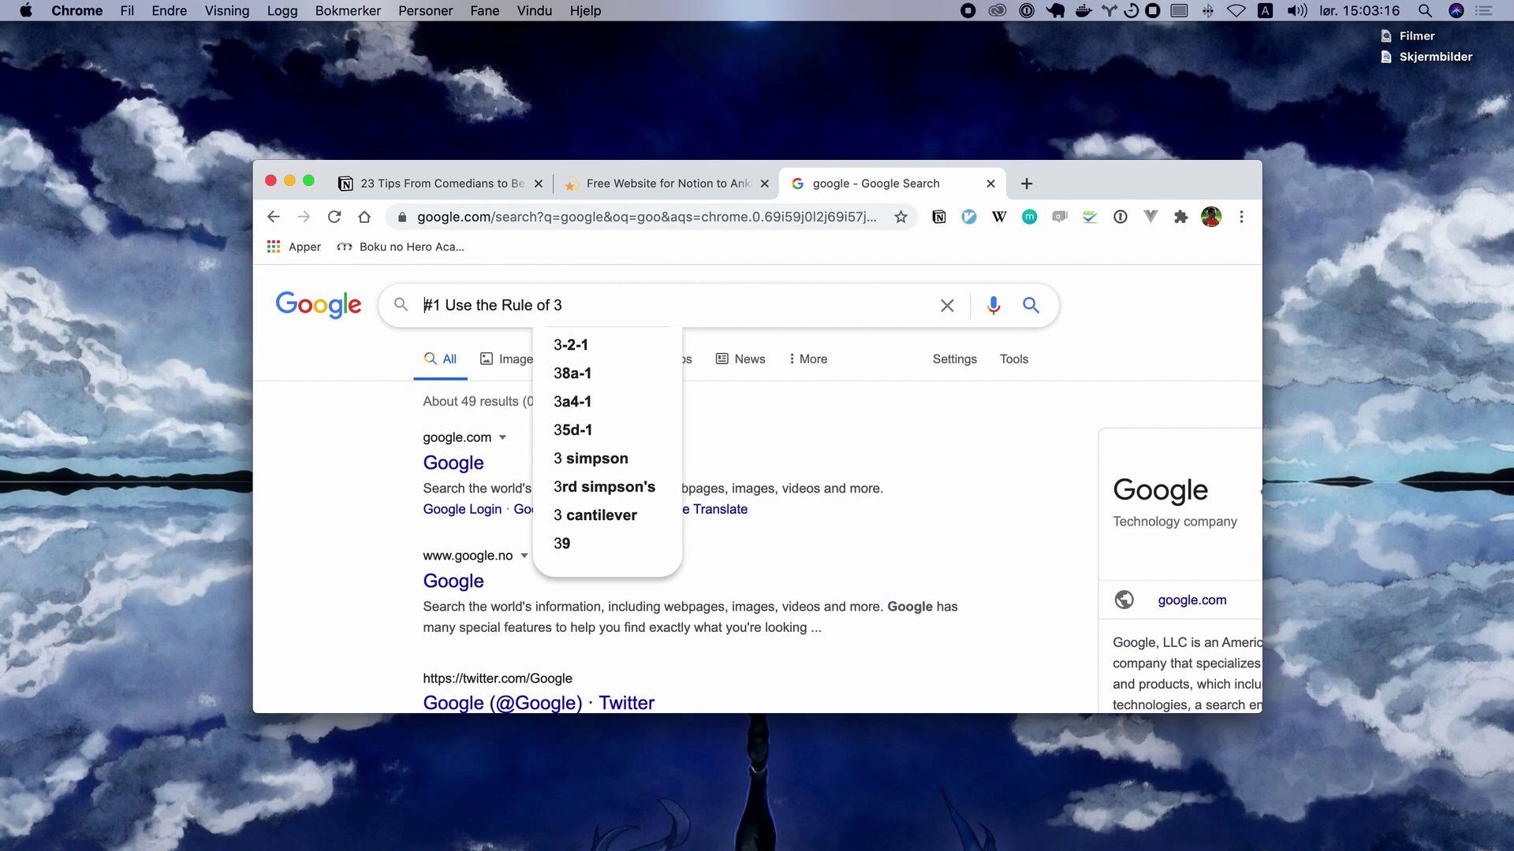
pyautogui.press('super+a')
pyautogui.write('rule ')
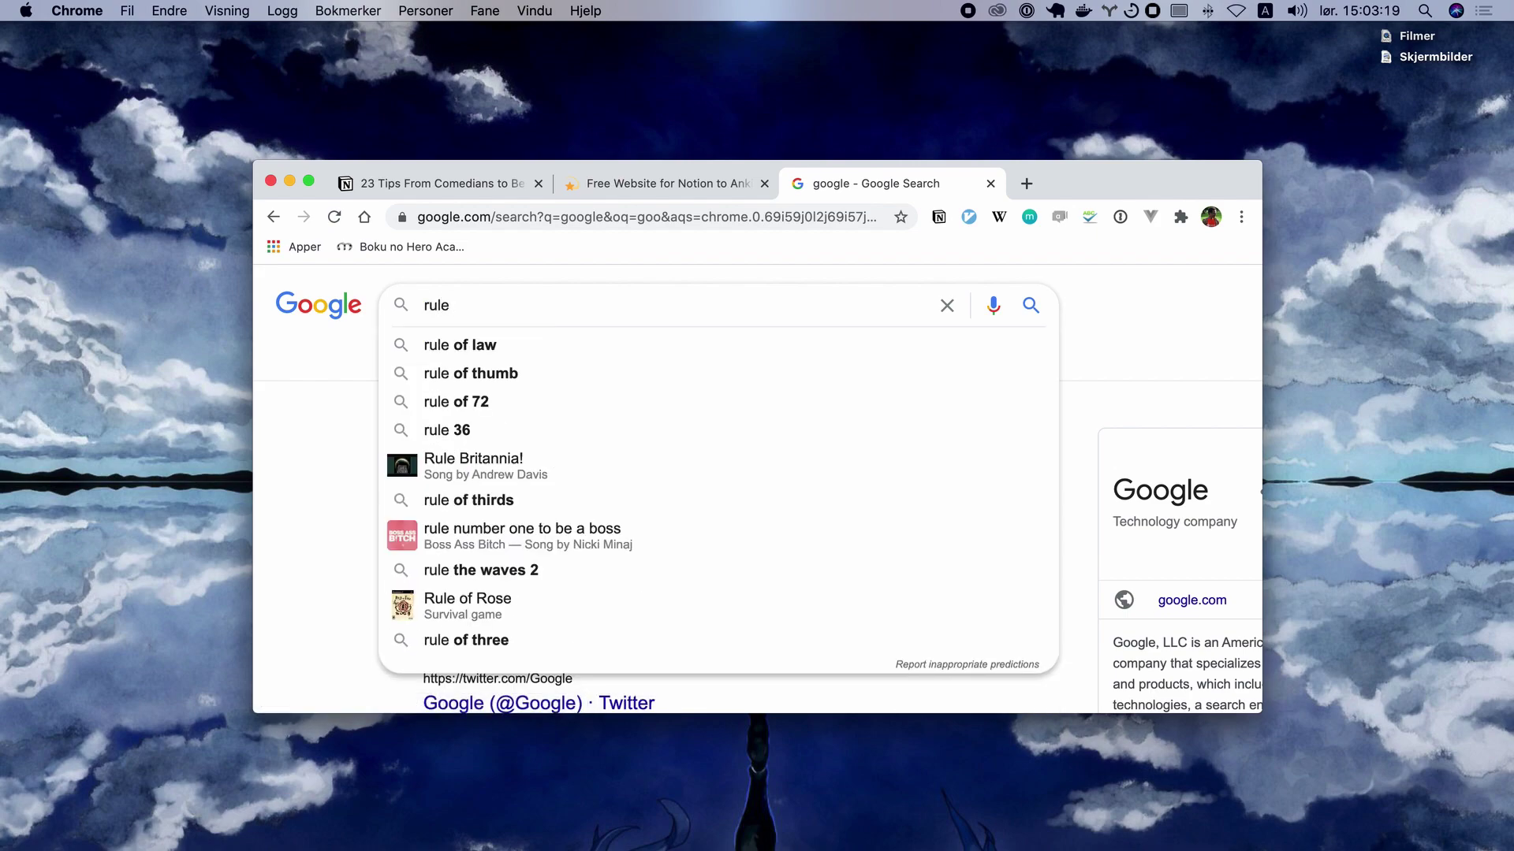
pyautogui.write('3 of come')
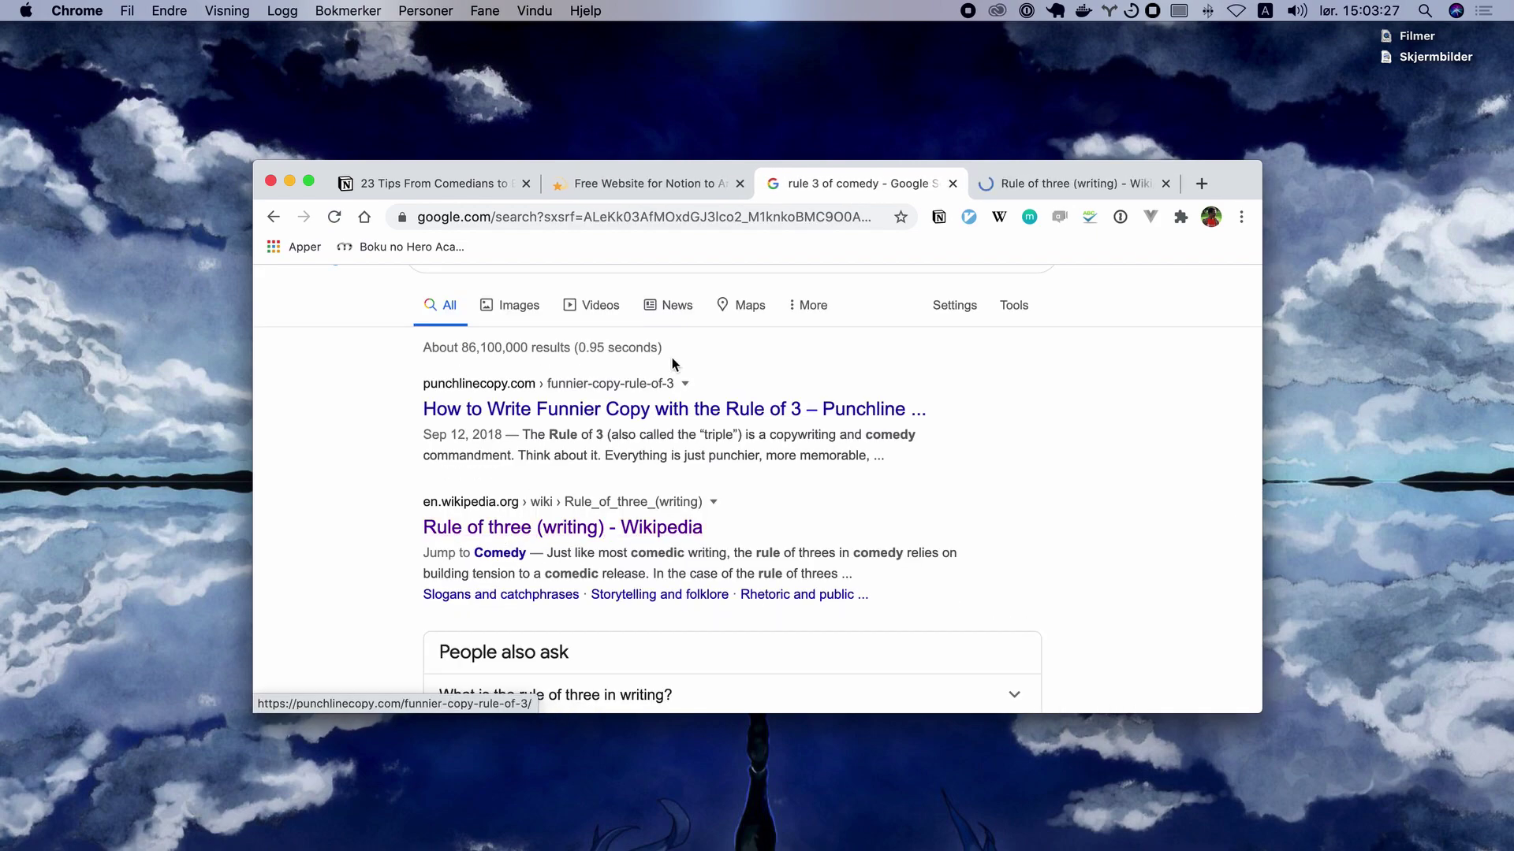
pyautogui.keyDown('super'); pyautogui.click(623, 410); pyautogui.keyUp('super')
# Copy the Three Bears illustration from Wikipedia's "Rule of three (writing)" article into the Extra field of the #1 card in Anki.
pyautogui.hotkey('ctrl', 'Tab')
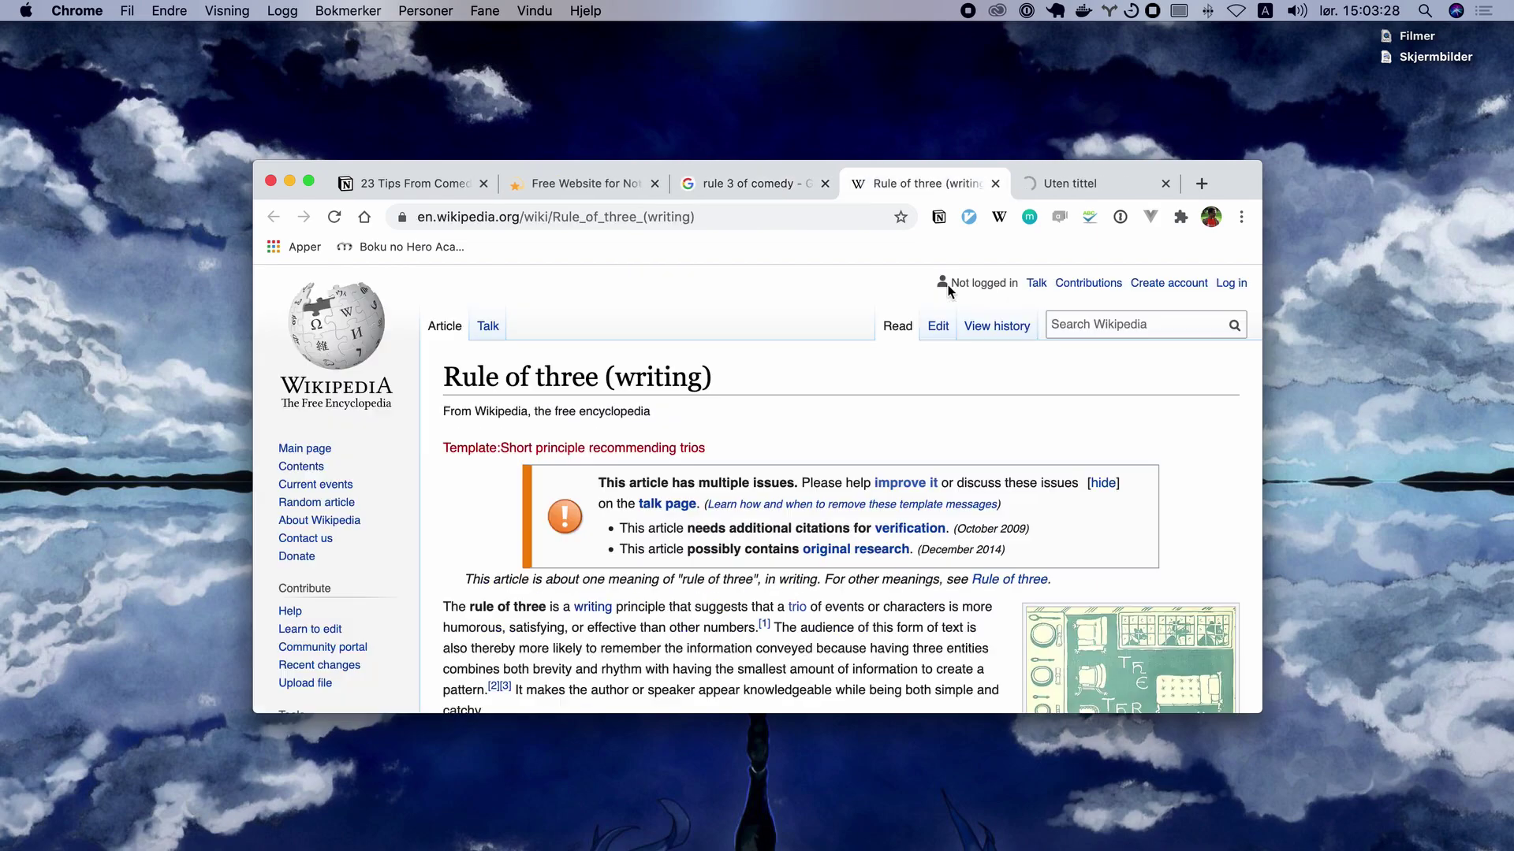
pyautogui.scroll(-4, 544, 488)
pyautogui.scroll(-1, 545, 488)
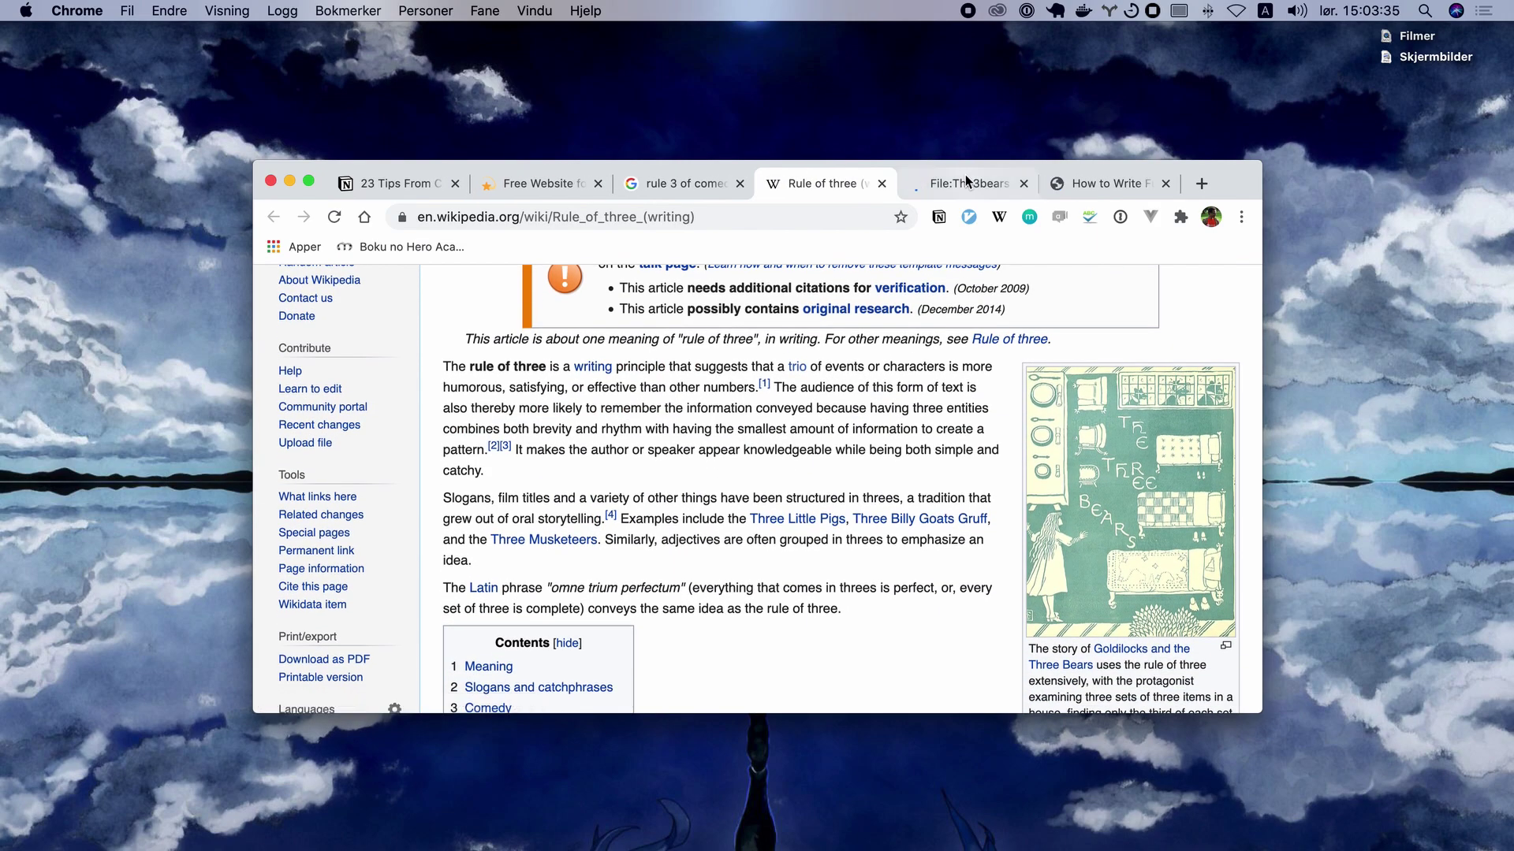
pyautogui.click(965, 181)
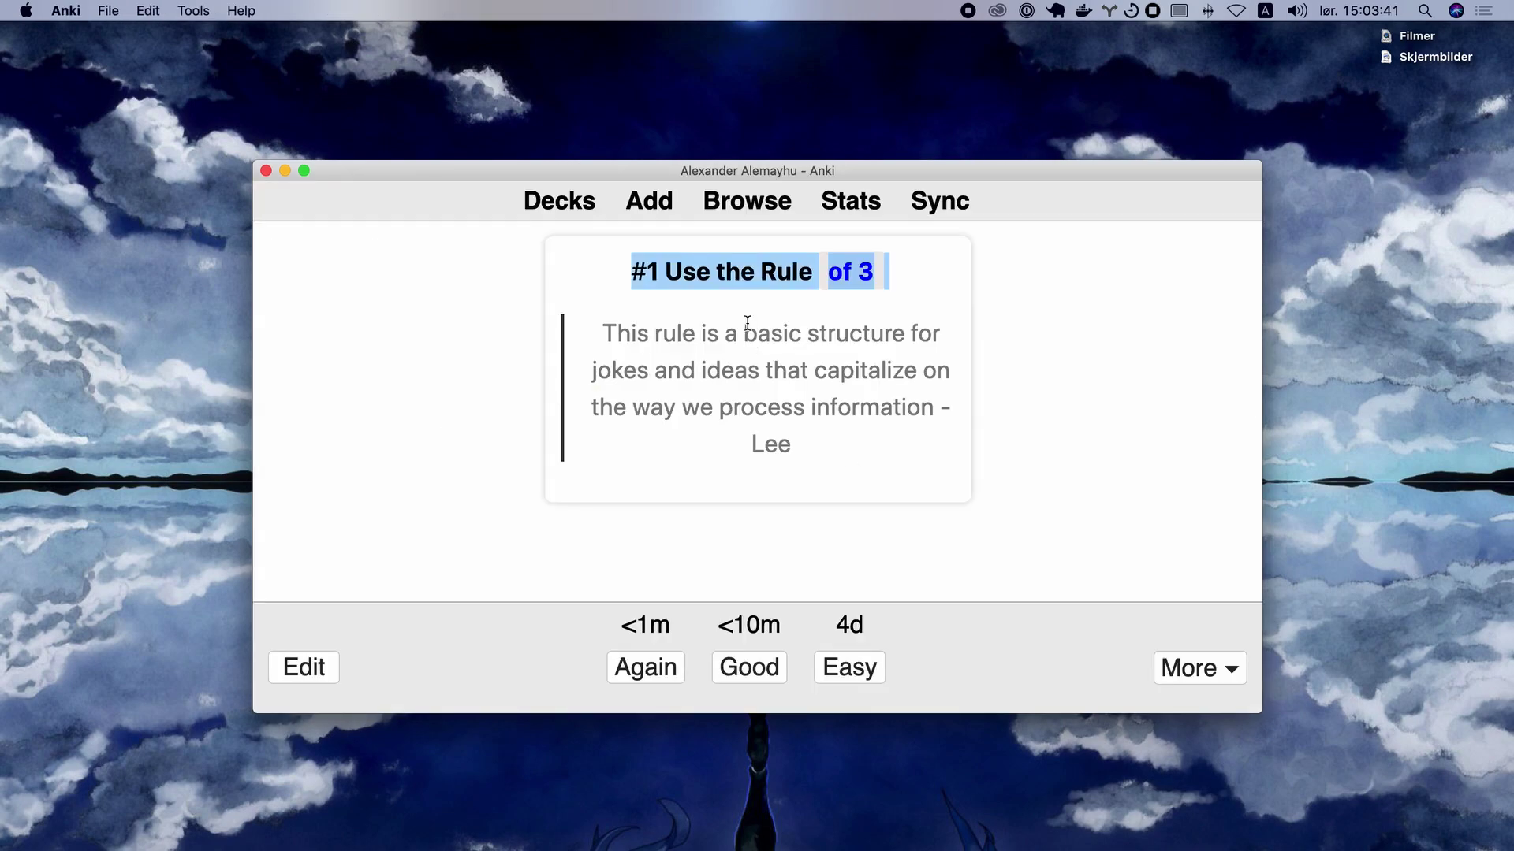
pyautogui.press('e')
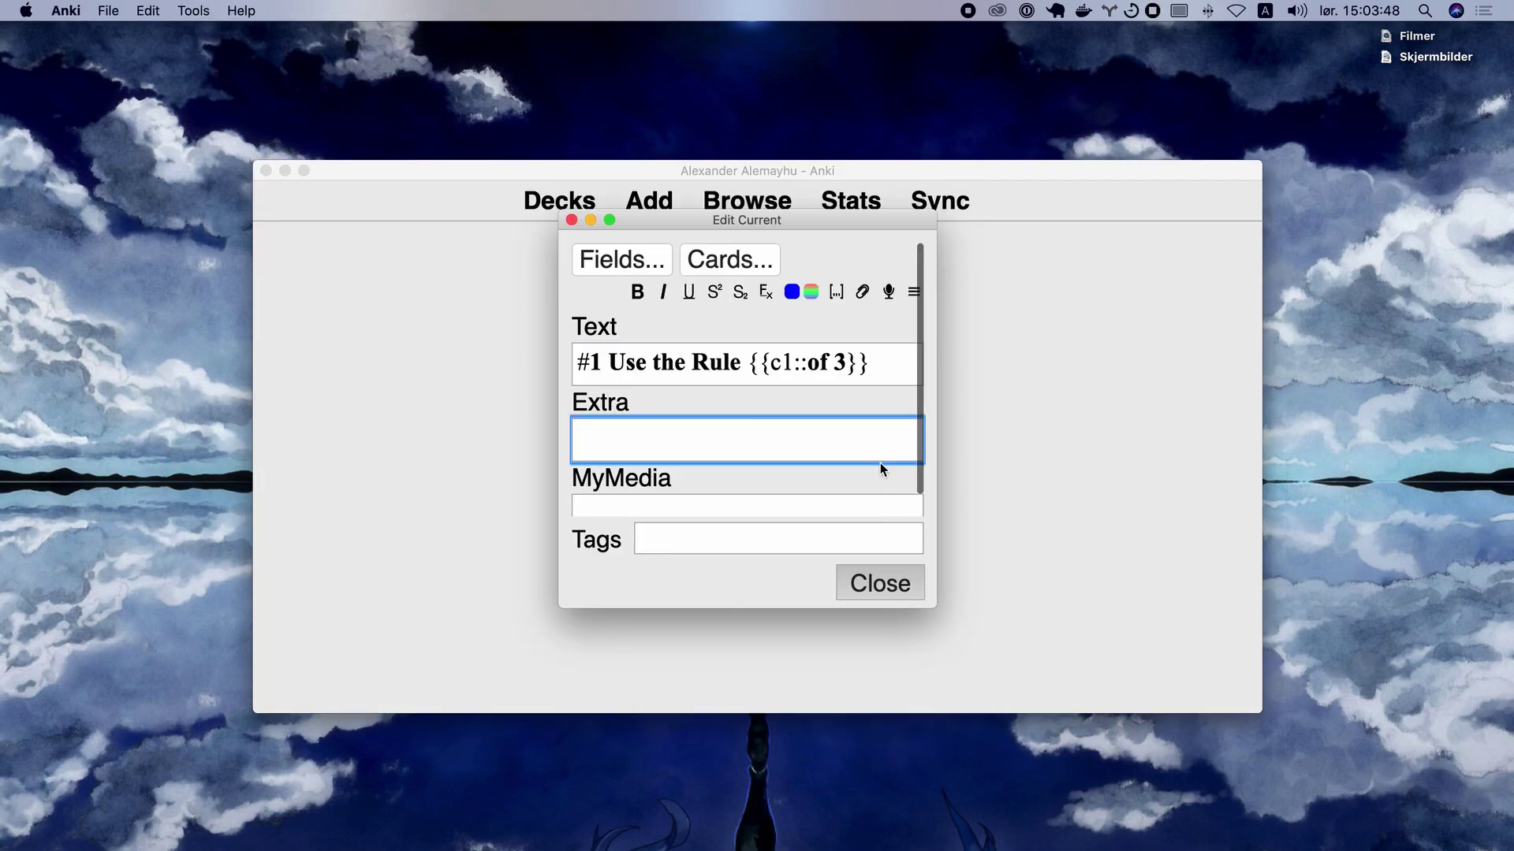
pyautogui.press('super+v')
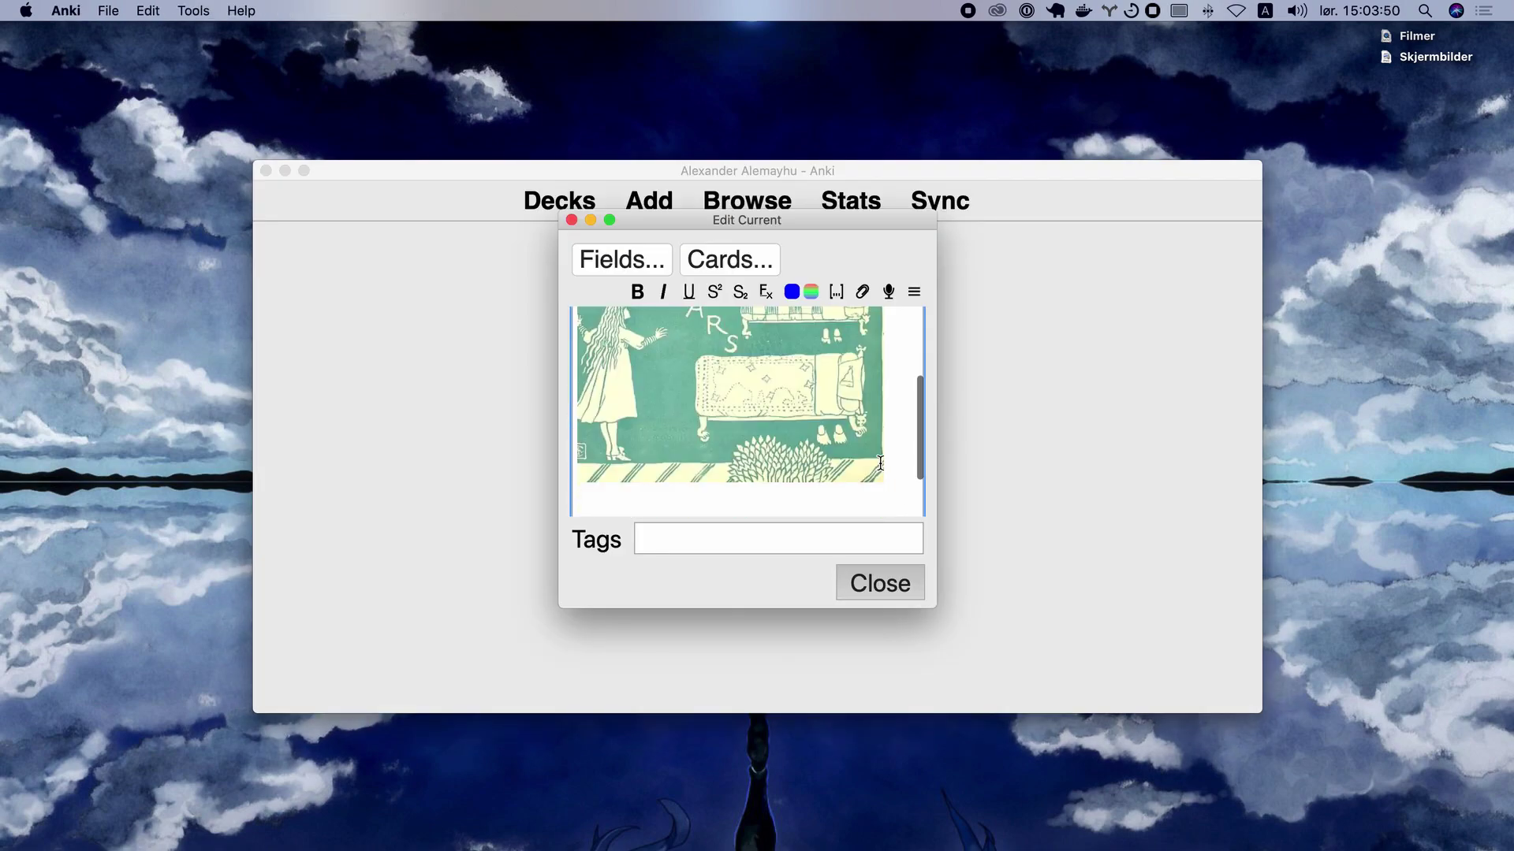
# Copy the introductory paragraph of the "Rule of three (writing)" article, paste it below the picture in the card's Extra field, and close the editor.
pyautogui.press('super+Tab')
pyautogui.hotkey('ctrl', 'shift', 'Tab')
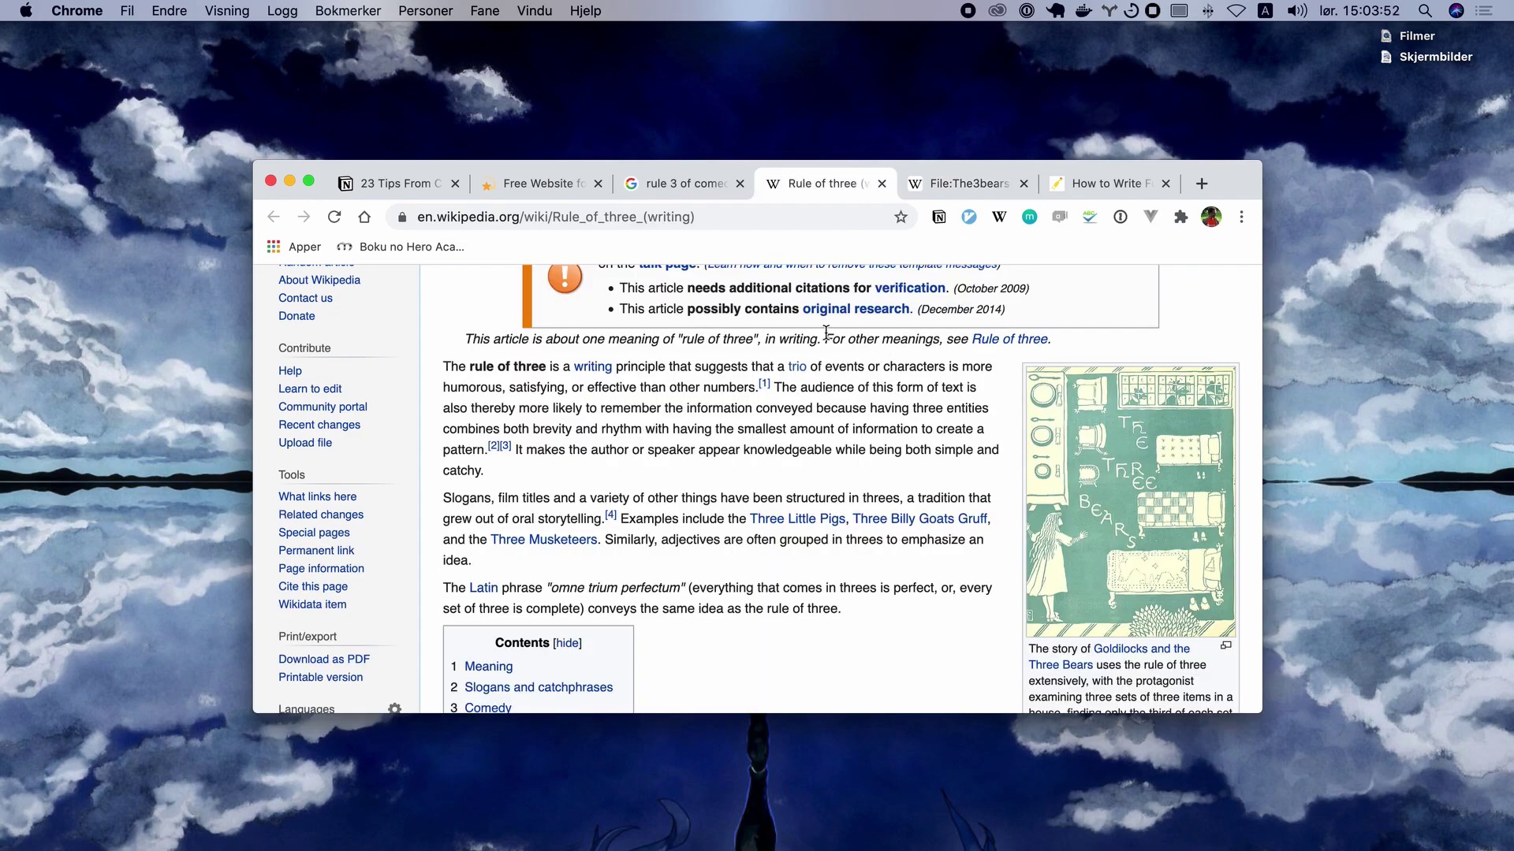
pyautogui.moveTo(462, 384); pyautogui.dragTo(517, 470)
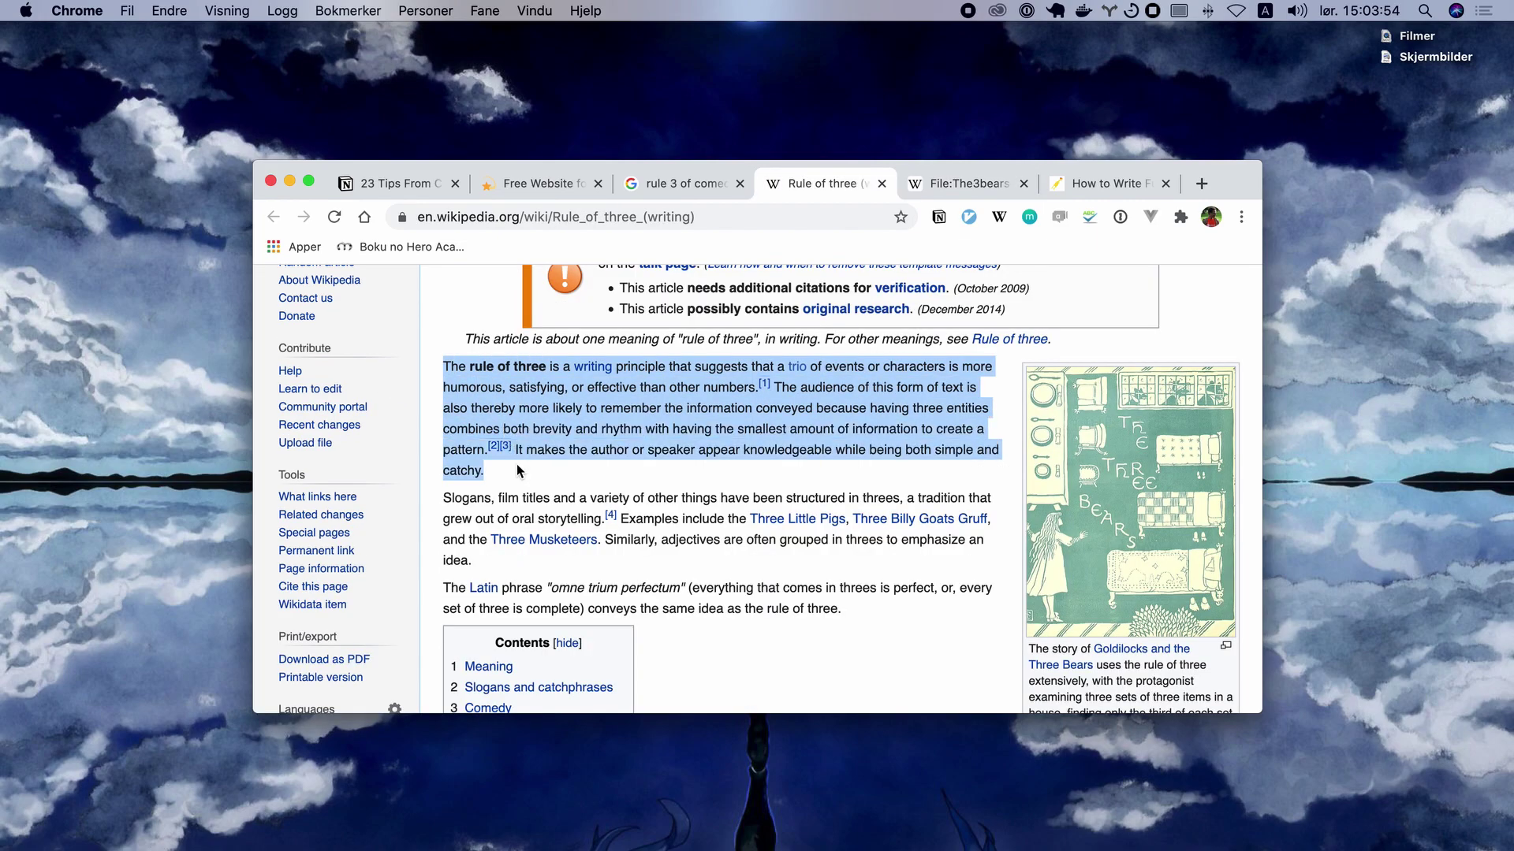
pyautogui.press('super+c')
pyautogui.press('super+Tab')
pyautogui.press('super+v')
pyautogui.press('Escape')
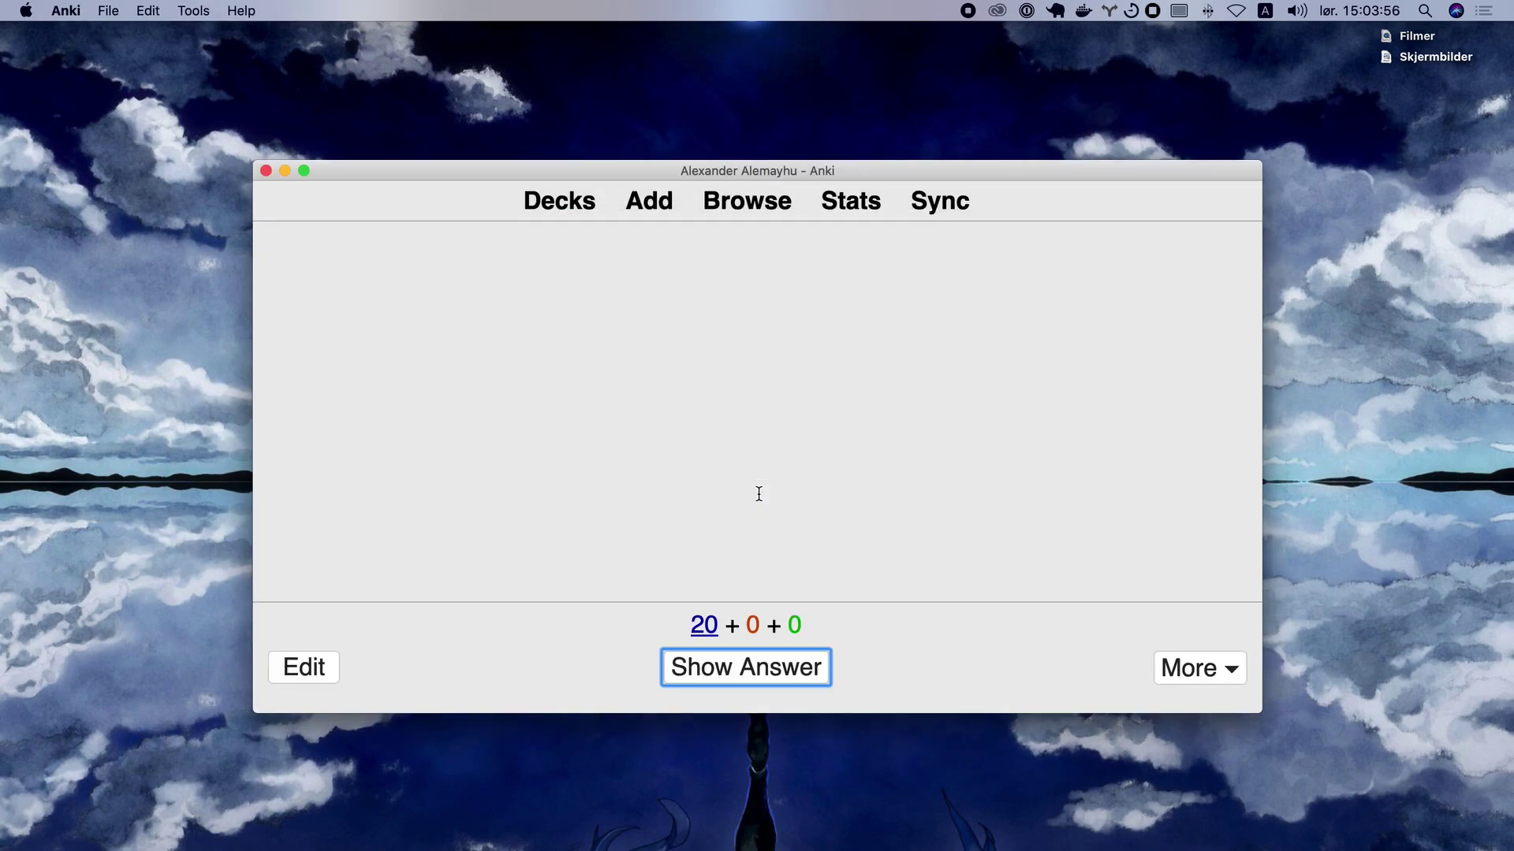
# Check the added picture and text in the answer of card #1, rate it Good, and reveal the answer of card #2.
pyautogui.press('space')
pyautogui.scroll(-5, 758, 493)
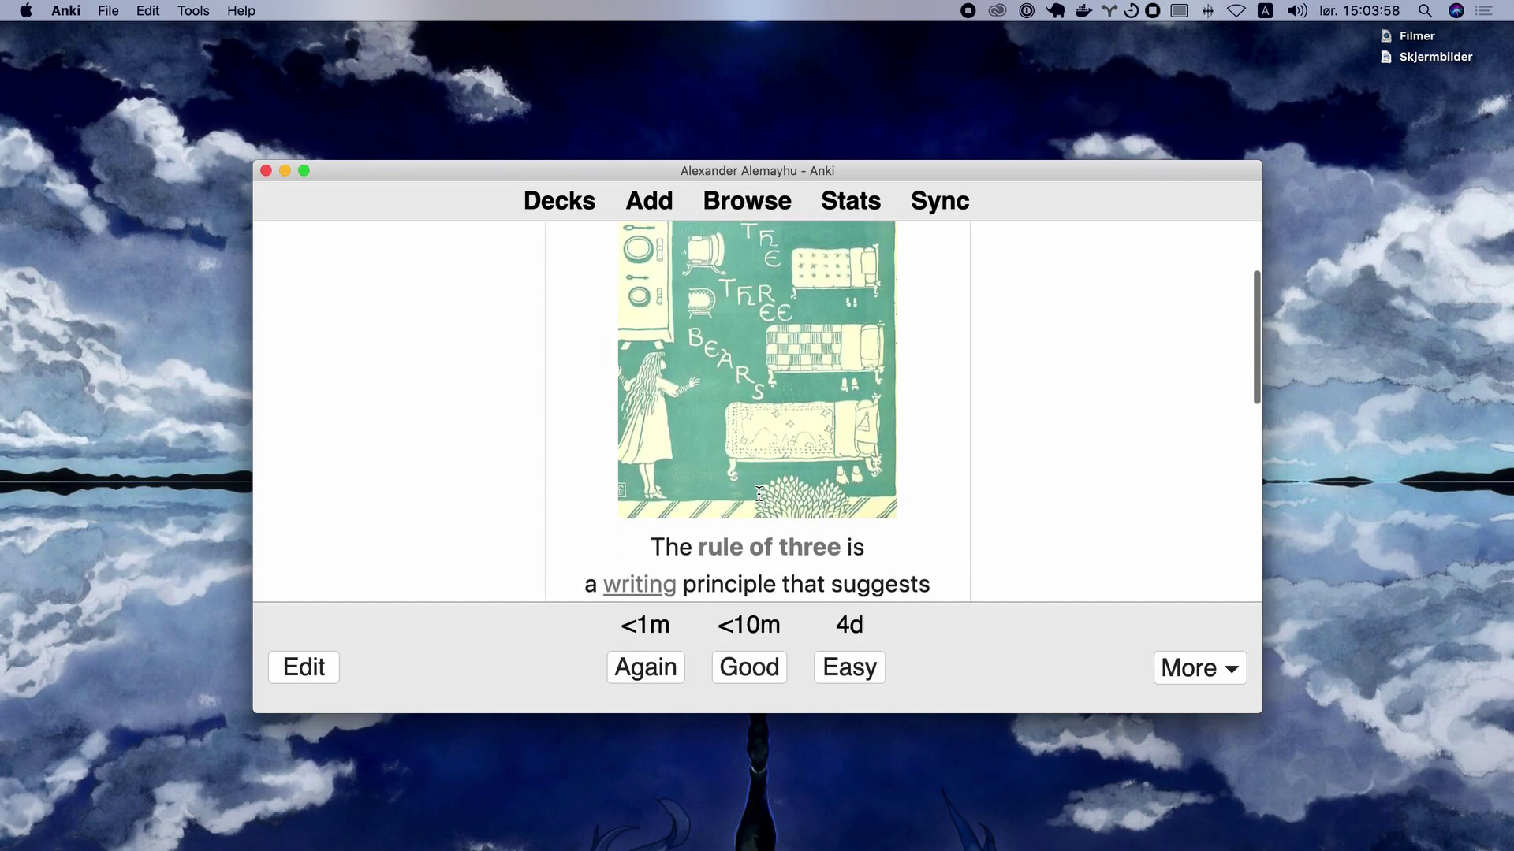
pyautogui.scroll(-3, 758, 494)
pyautogui.press('space')
pyautogui.press('space')
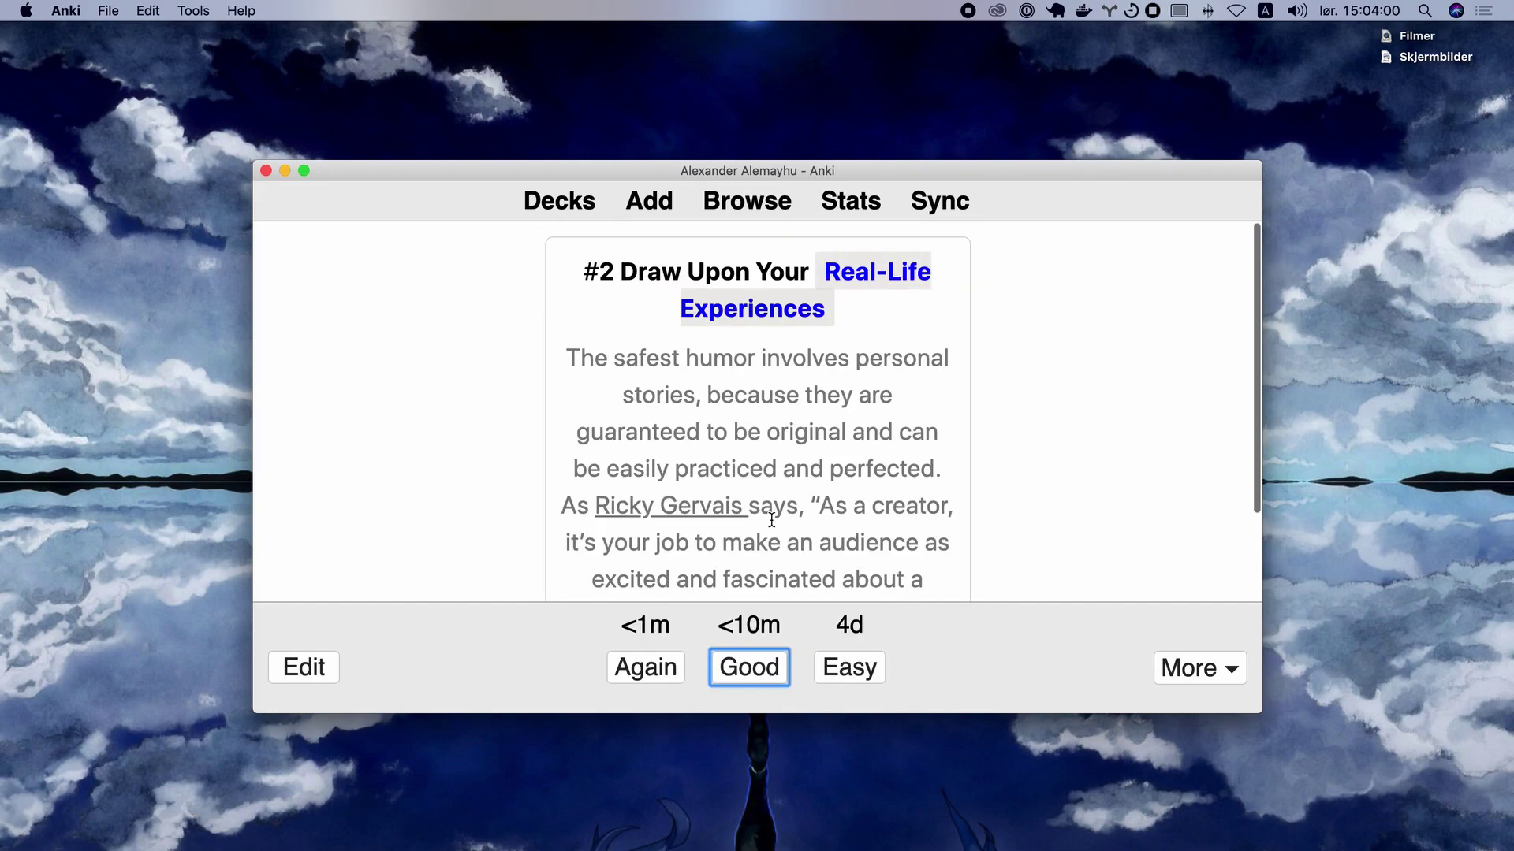
# Read the full answer of card #2 about real-life experiences and leave the review.
pyautogui.scroll(-3, 771, 520)
pyautogui.scroll(2, 773, 524)
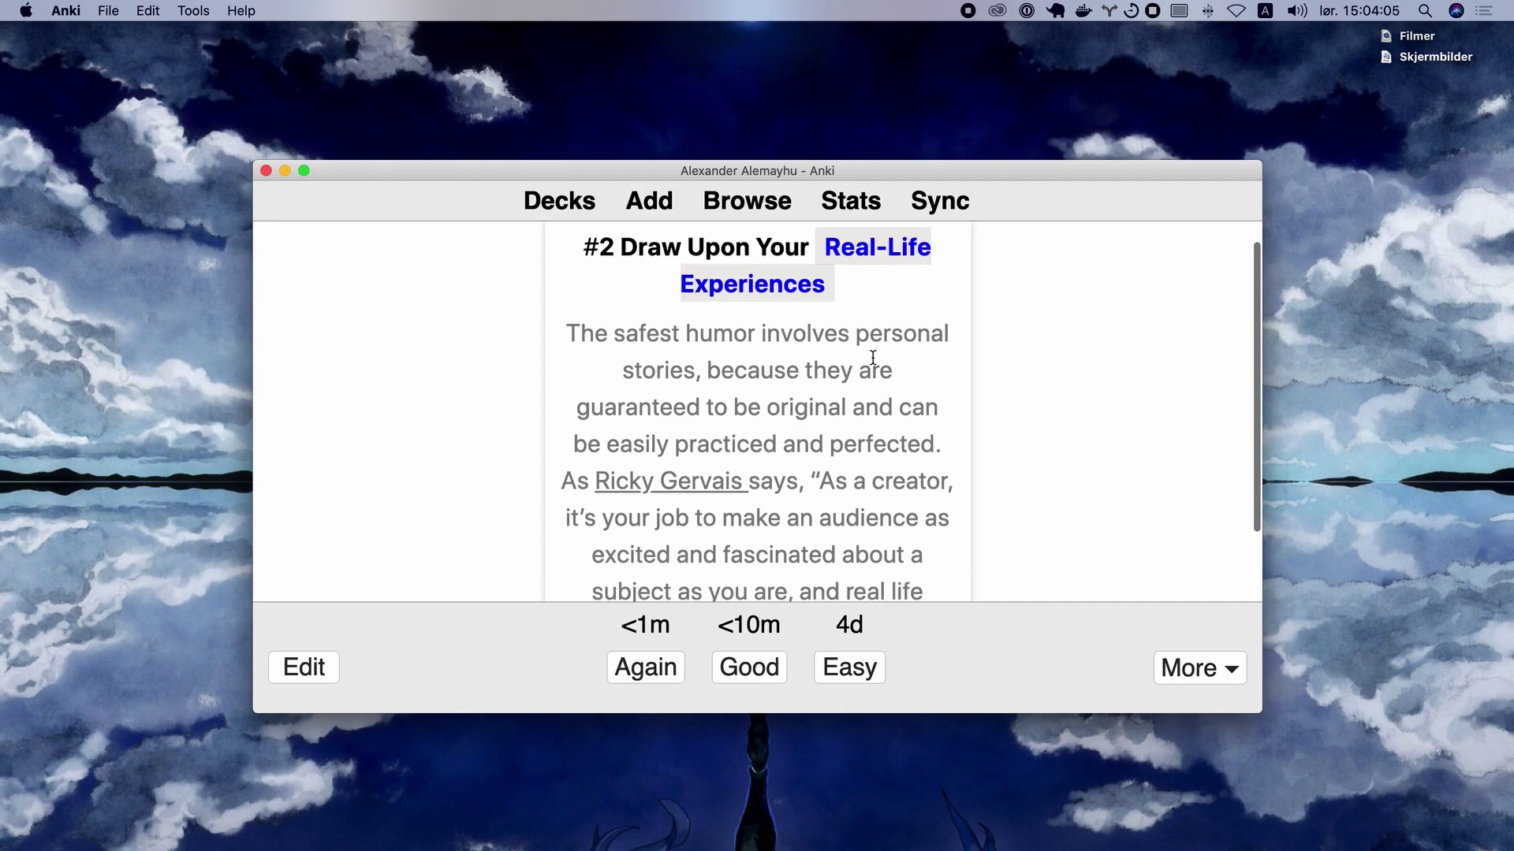
pyautogui.scroll(-2, 752, 402)
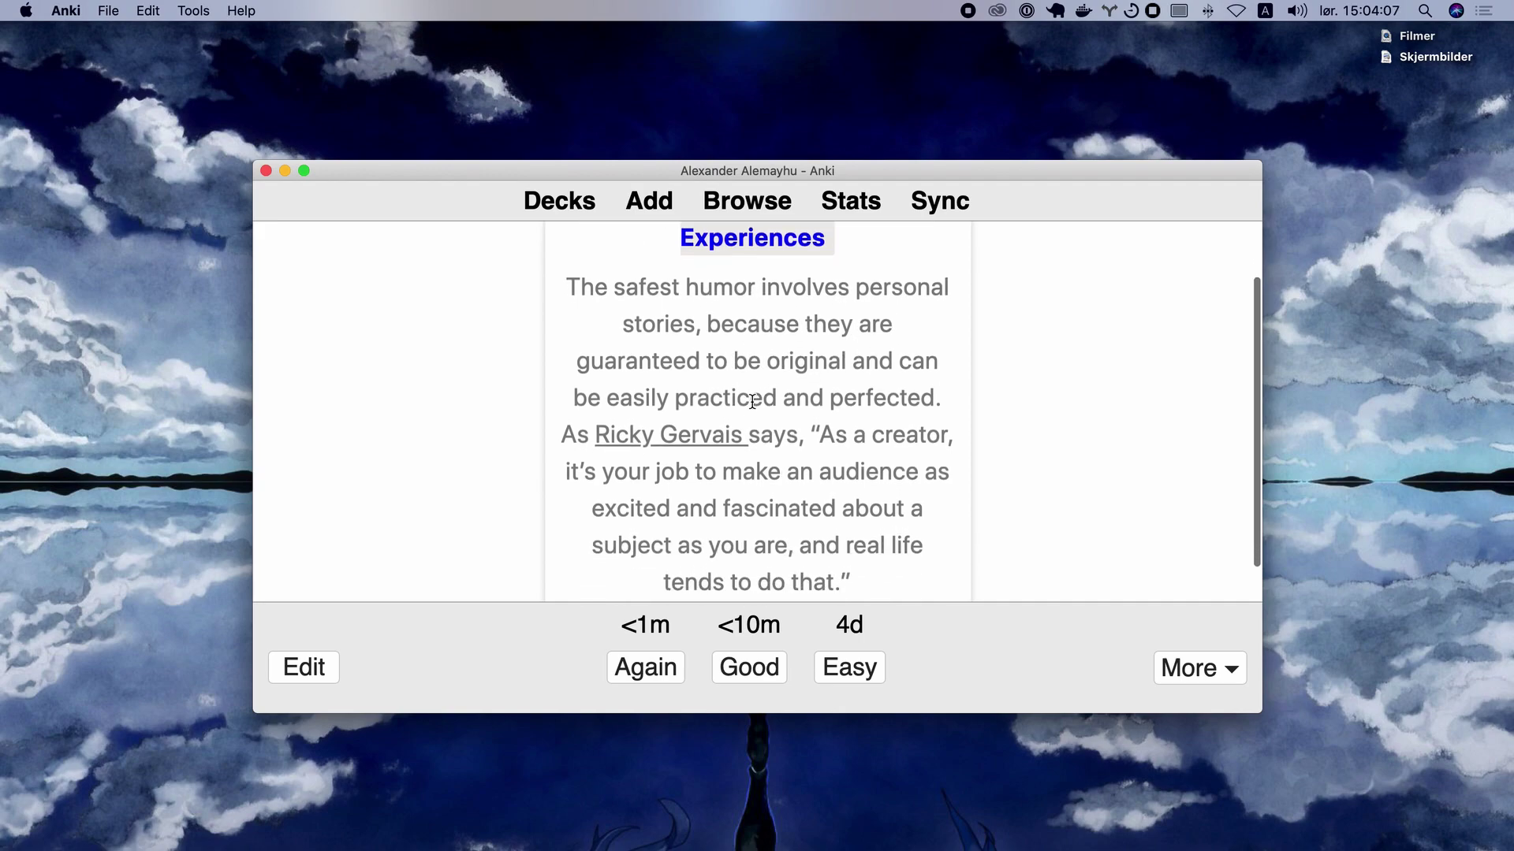
pyautogui.press('d')
# Switch back to Notion in Chrome and open "How to Be Funny (with Pictures) - wikiHow" from the "Becoming funny" page.
pyautogui.press('super+Tab')
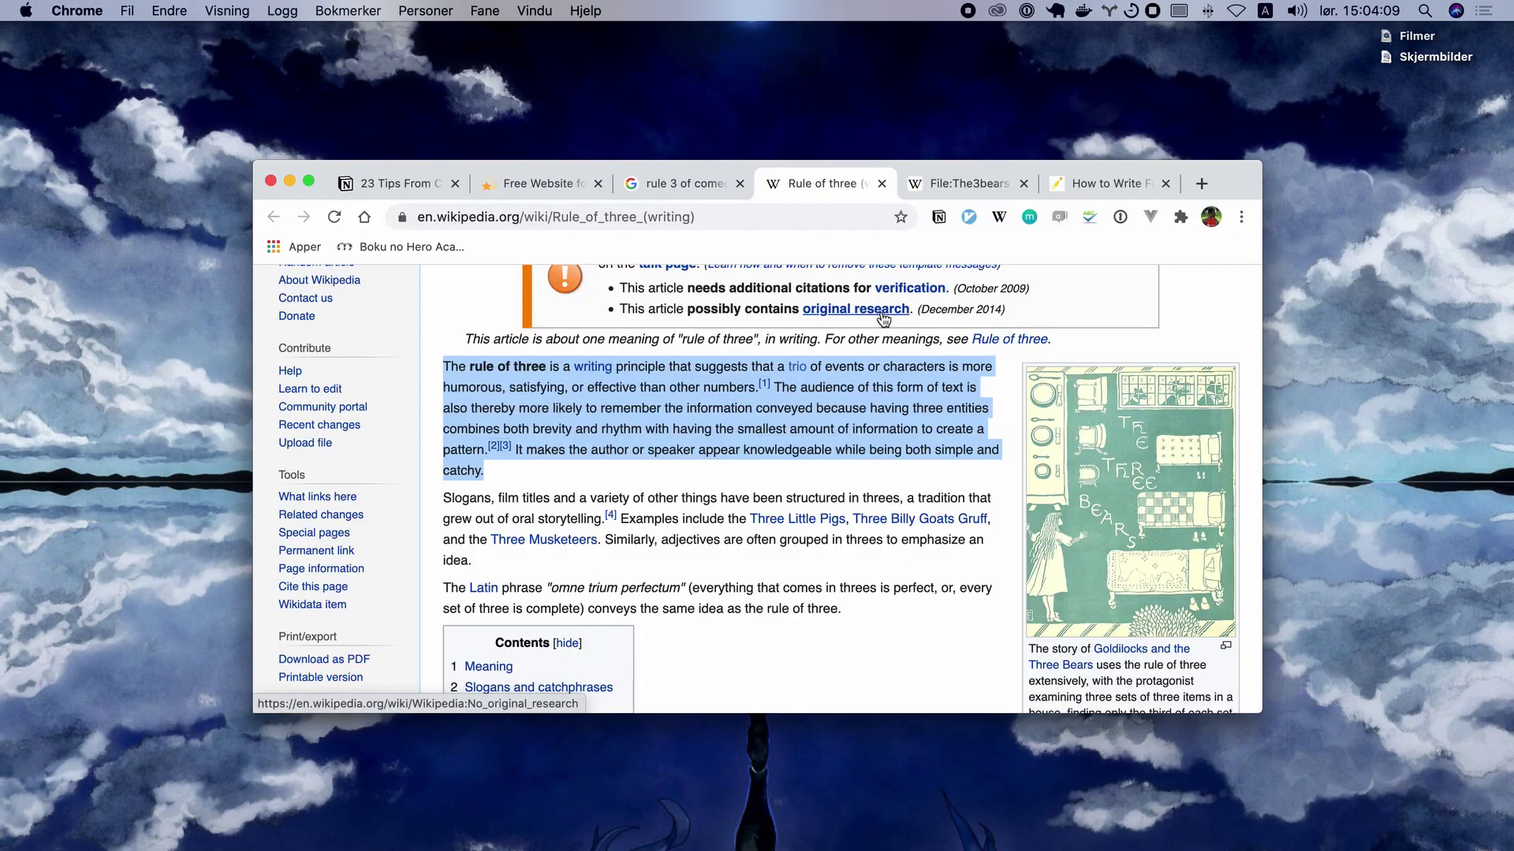
pyautogui.click(631, 534)
pyautogui.hotkey('ctrl', 'shift', 'Tab')
pyautogui.hotkey('ctrl', 'shift', 'Tab')
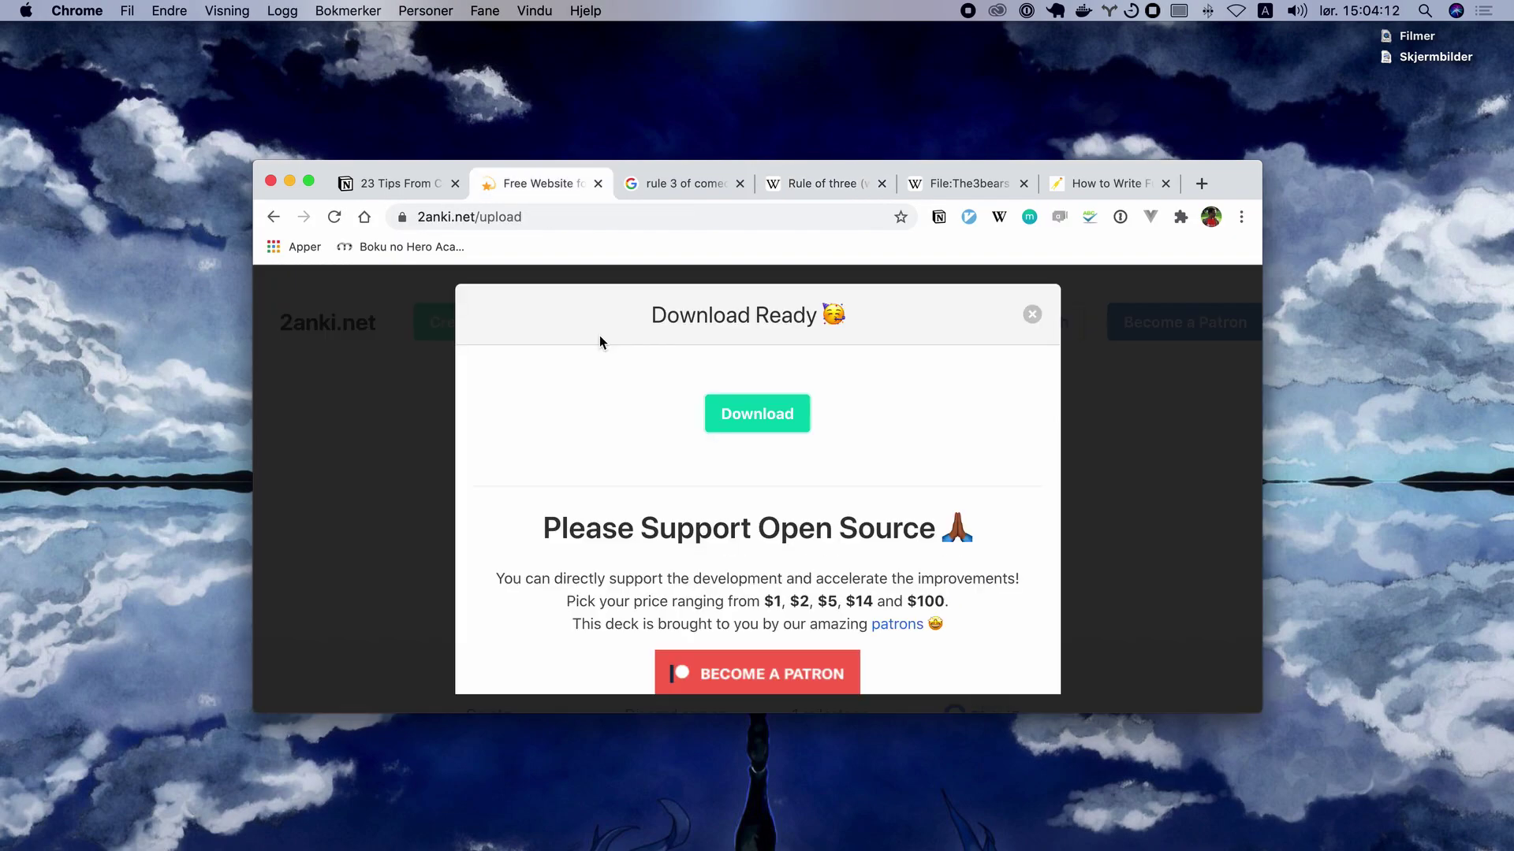
pyautogui.hotkey('ctrl', 'shift', 'Tab')
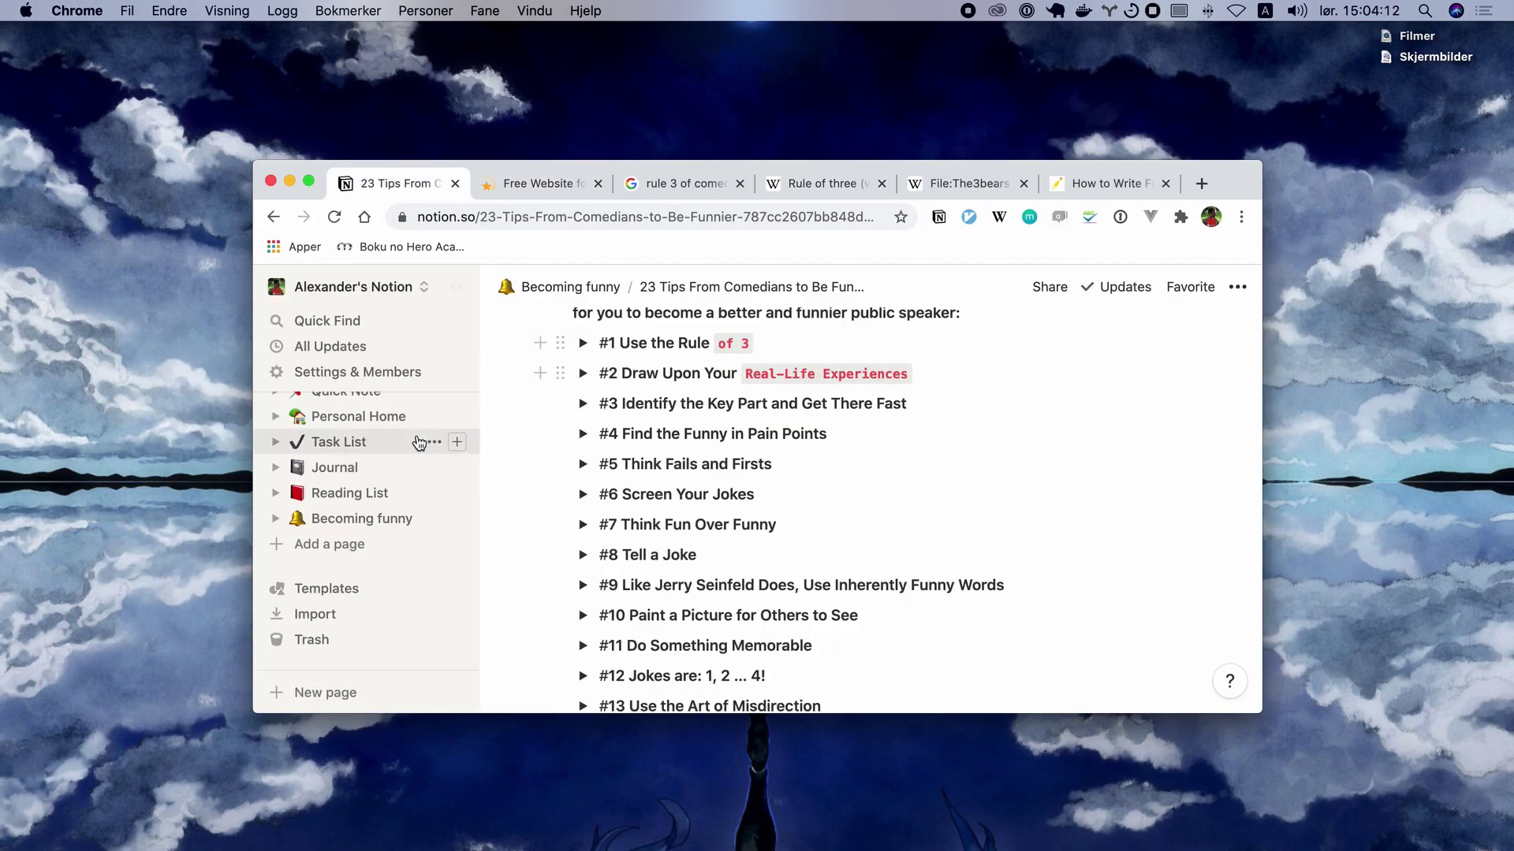
pyautogui.click(387, 519)
pyautogui.scroll(-3, 675, 574)
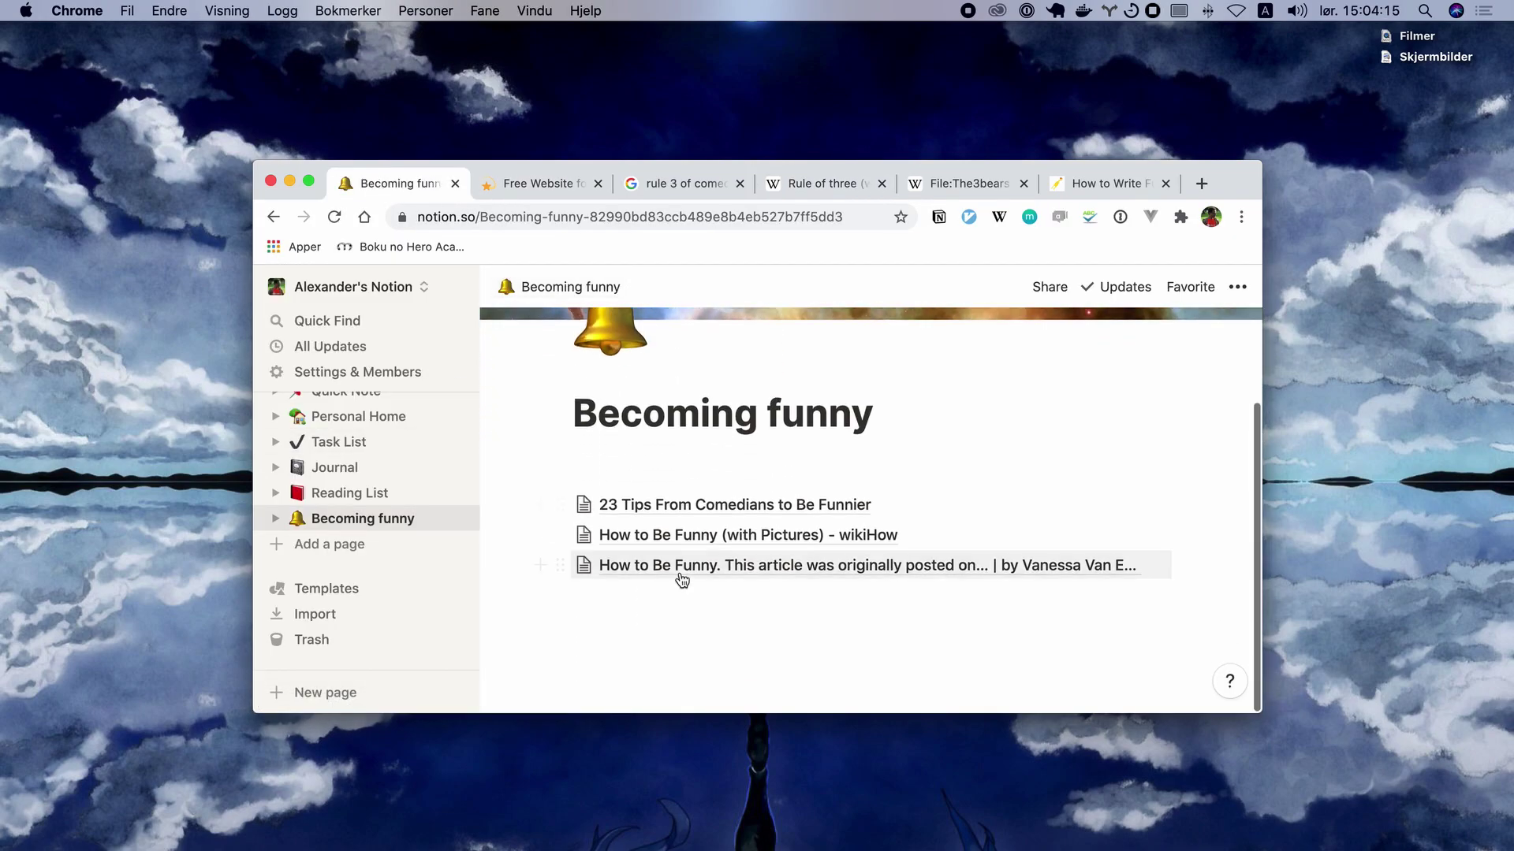
pyautogui.click(682, 538)
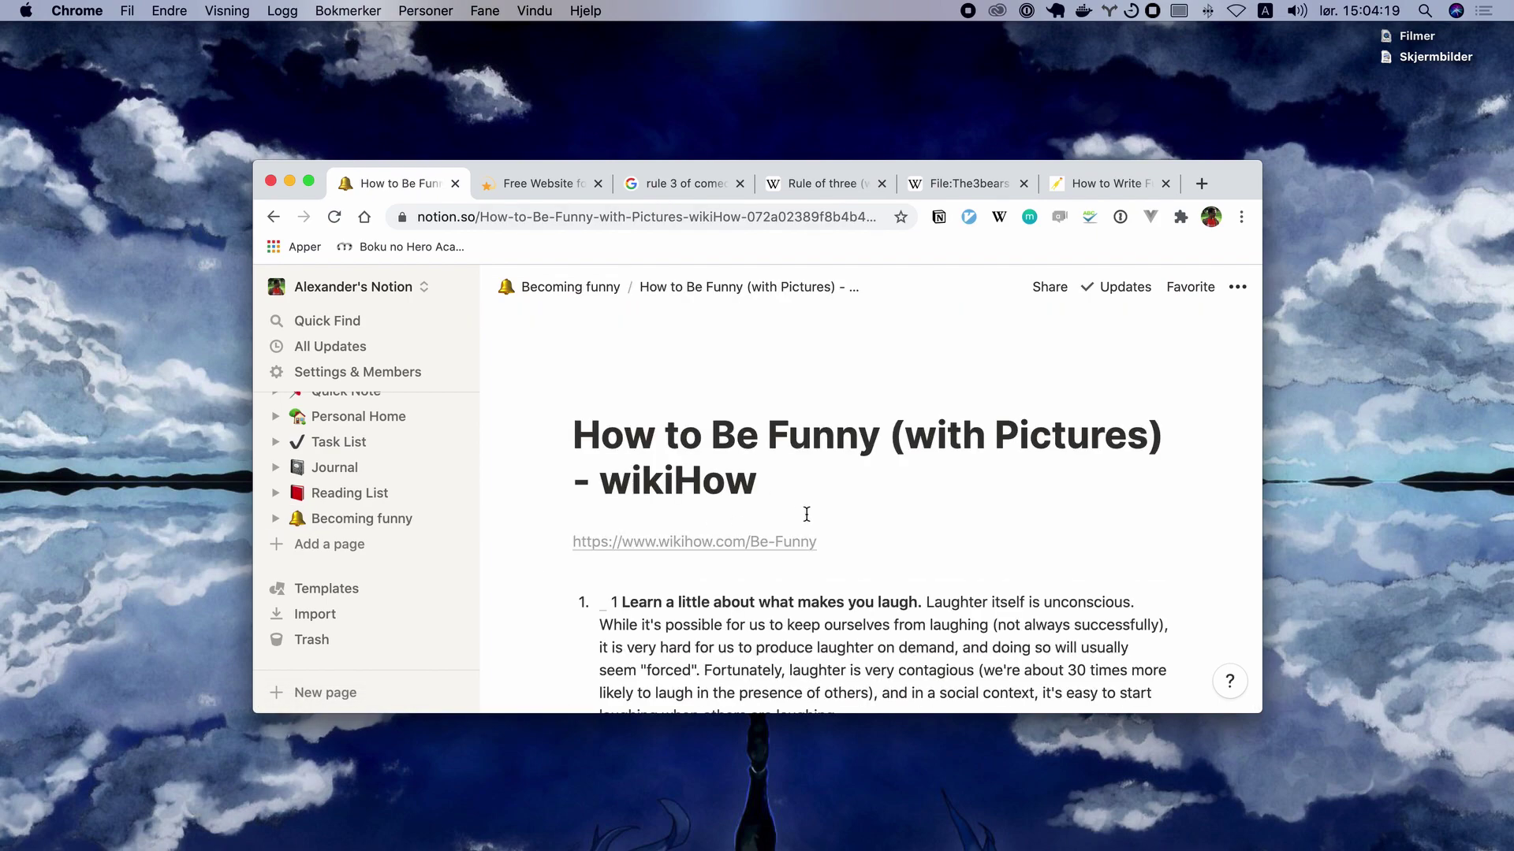
# Look through the clipped wikiHow article to its end and back to its start, making the browser full screen.
pyautogui.scroll(-5, 807, 514)
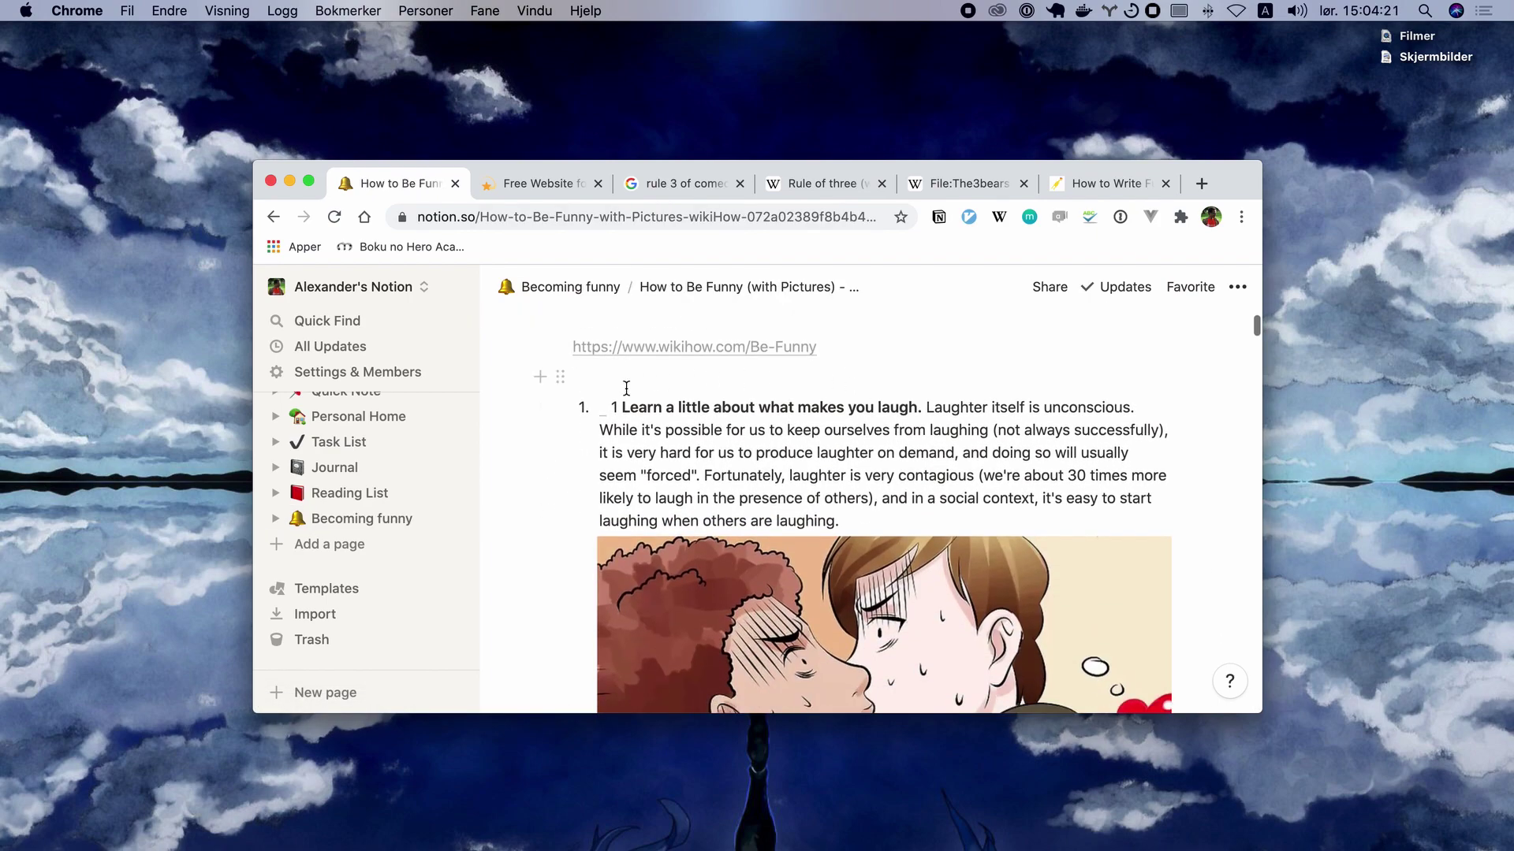
pyautogui.scroll(-20, 627, 388)
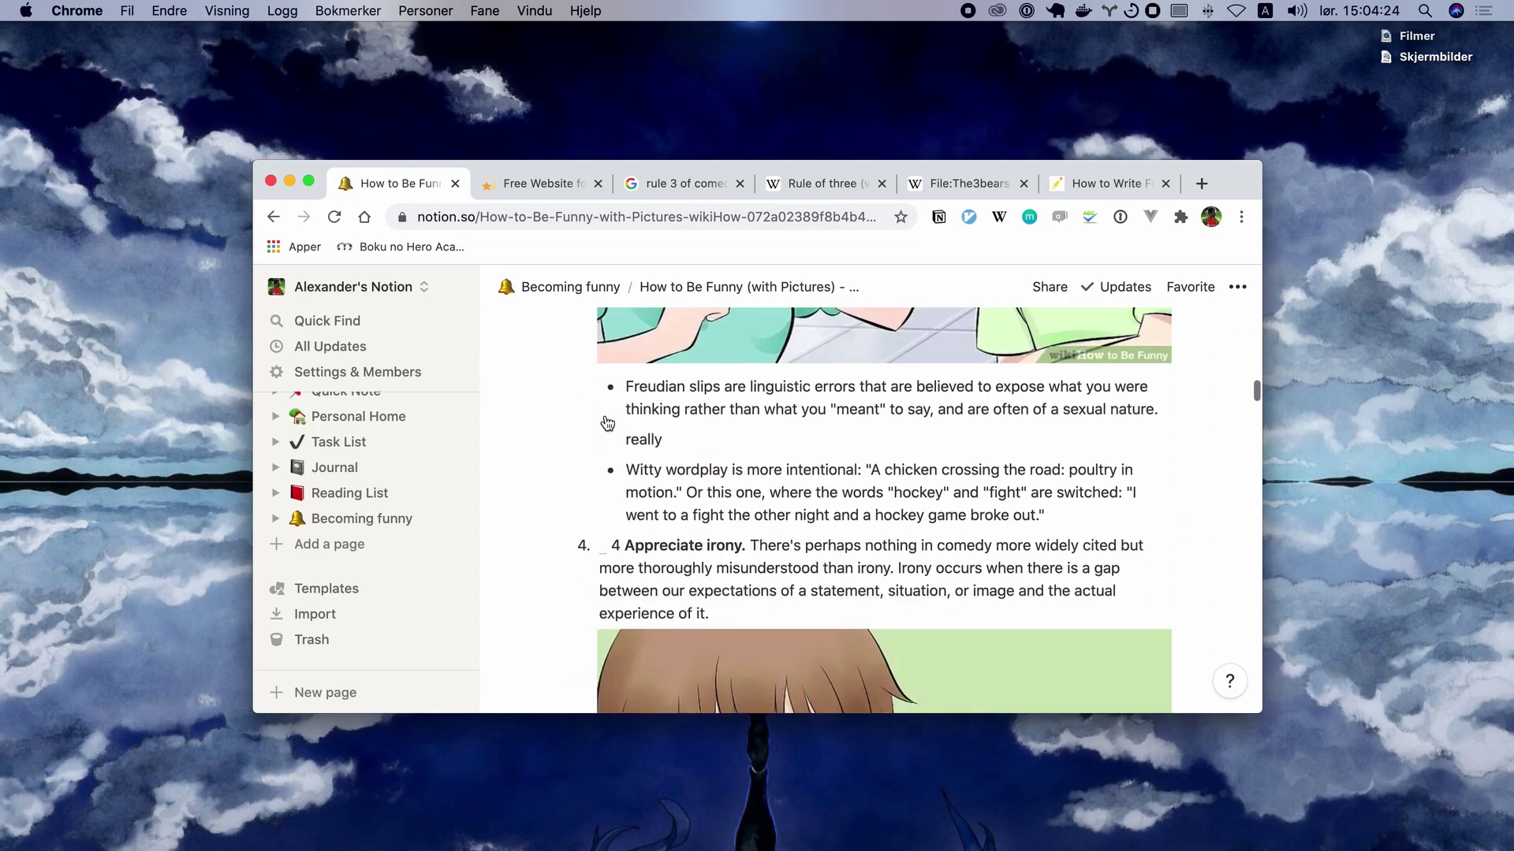
pyautogui.scroll(-20, 607, 423)
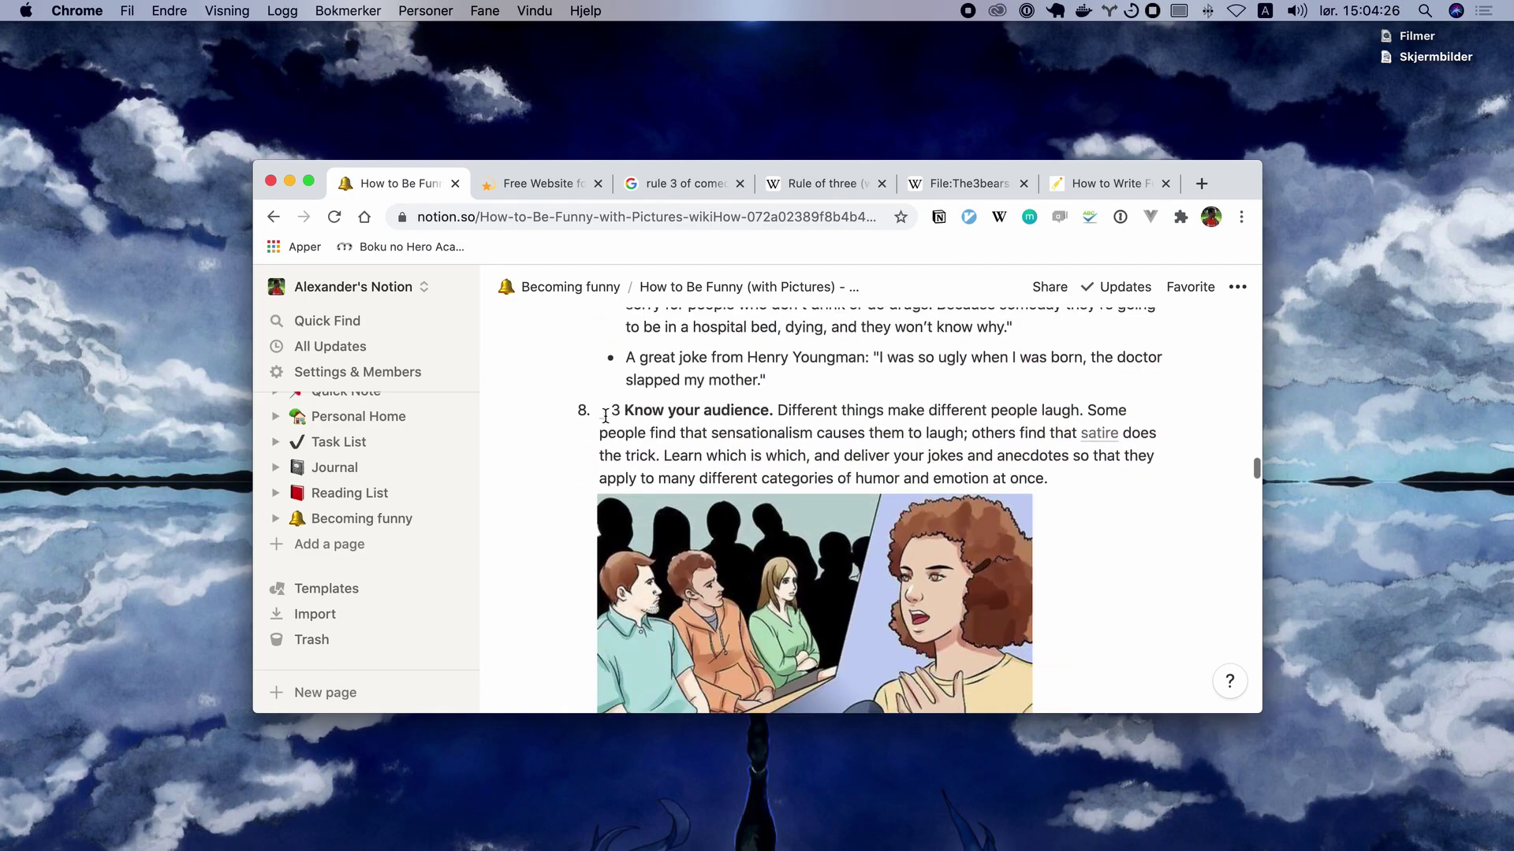
pyautogui.scroll(-20, 606, 417)
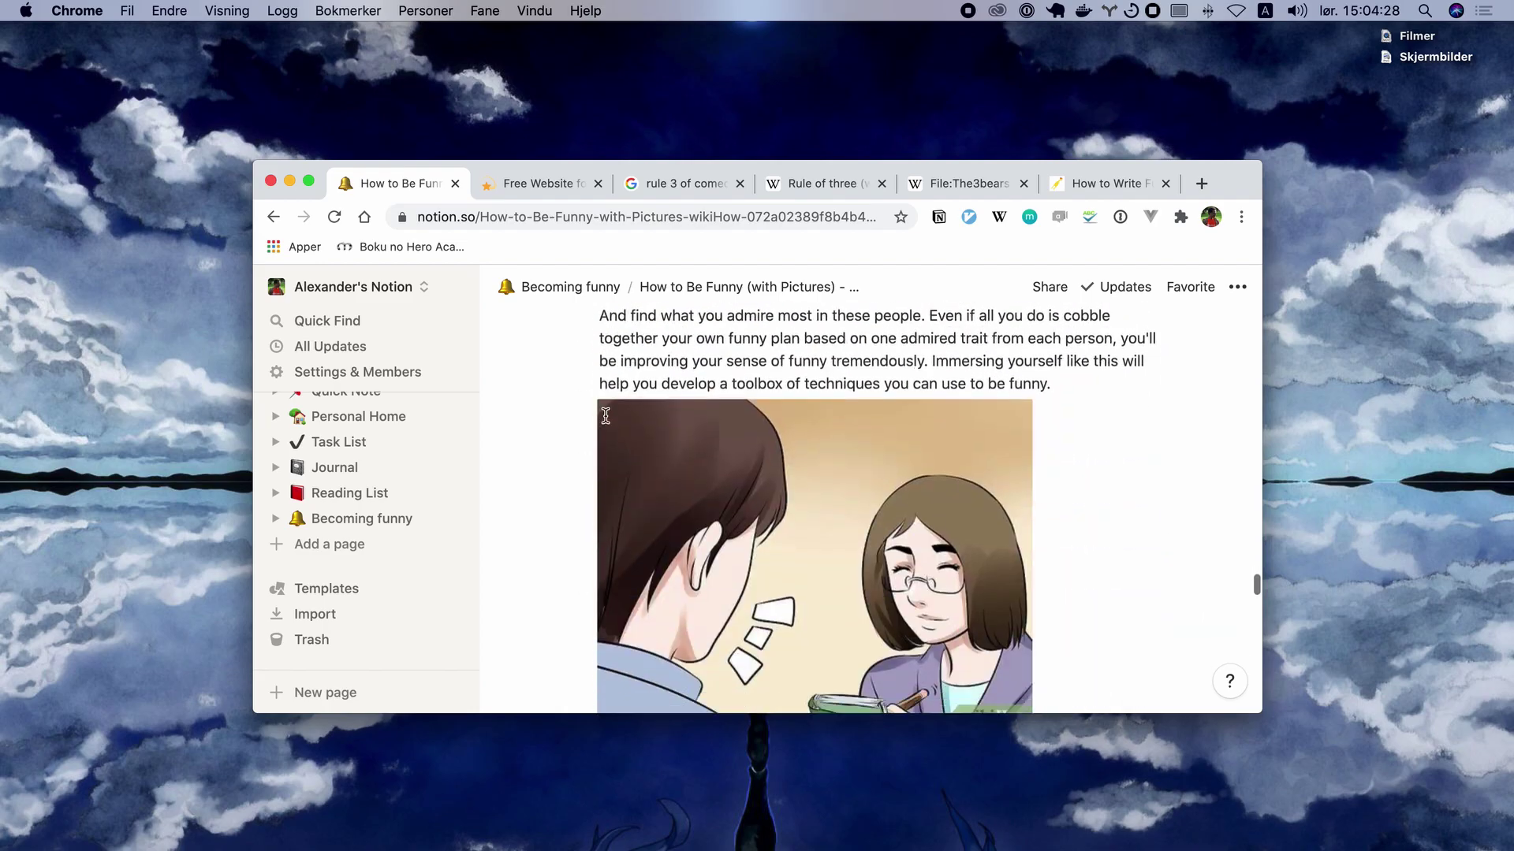
pyautogui.scroll(-20, 605, 416)
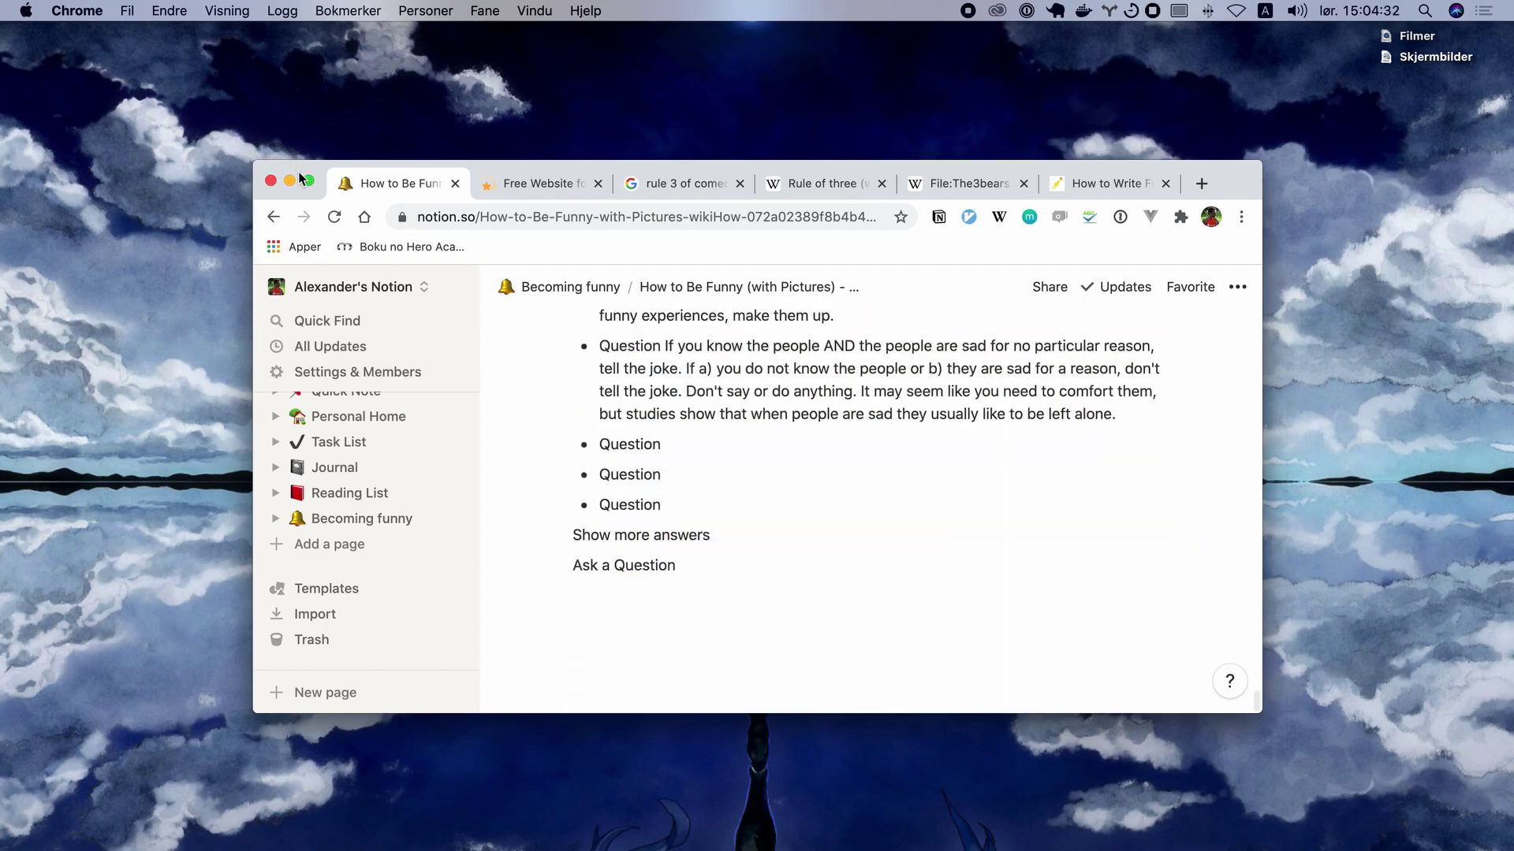
pyautogui.click(307, 182)
pyautogui.scroll(15, 596, 384)
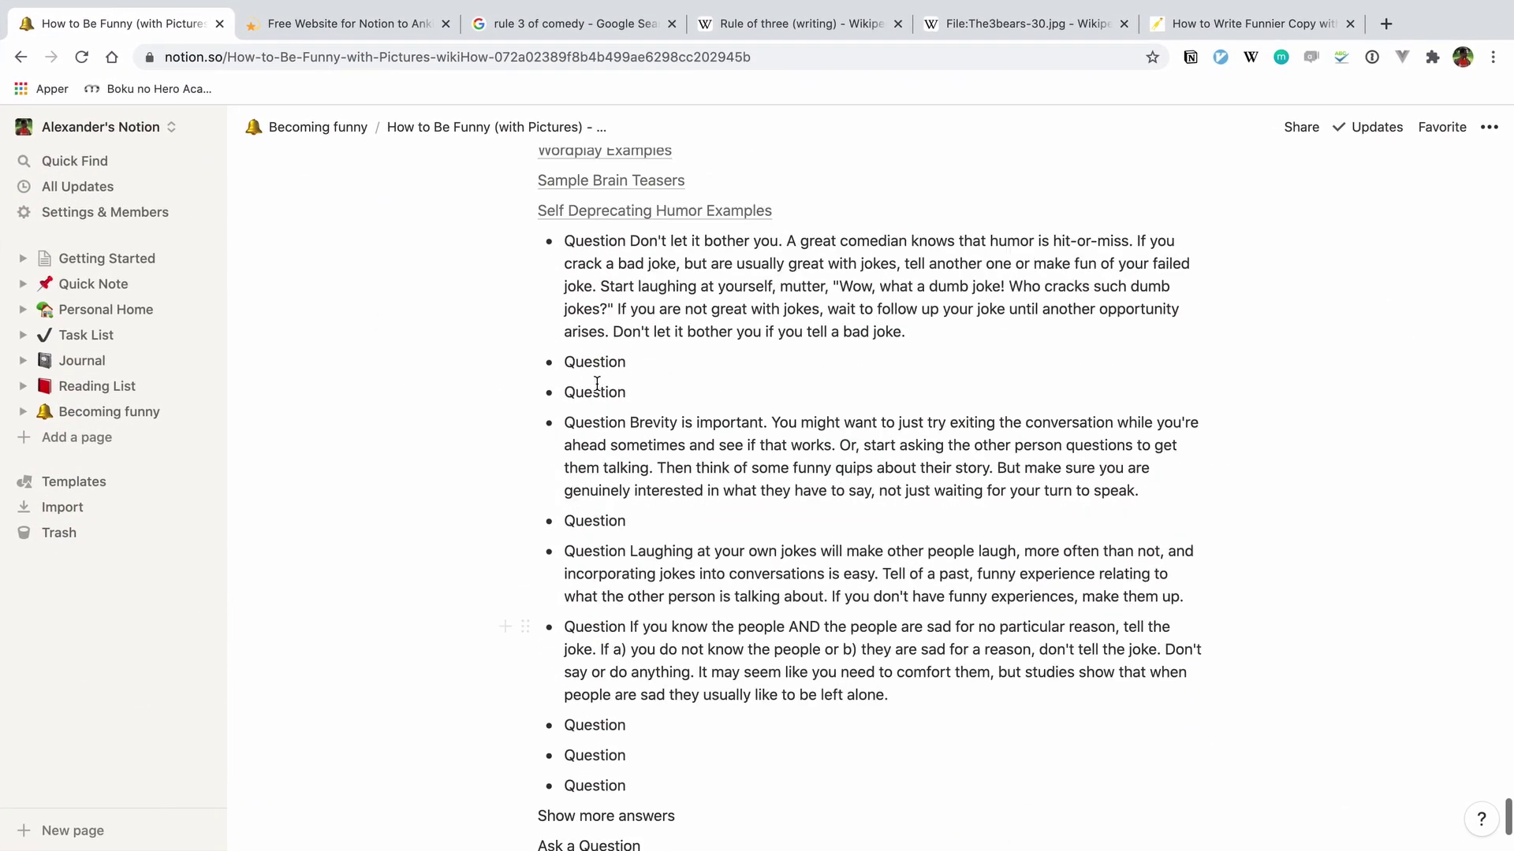
pyautogui.scroll(20, 597, 384)
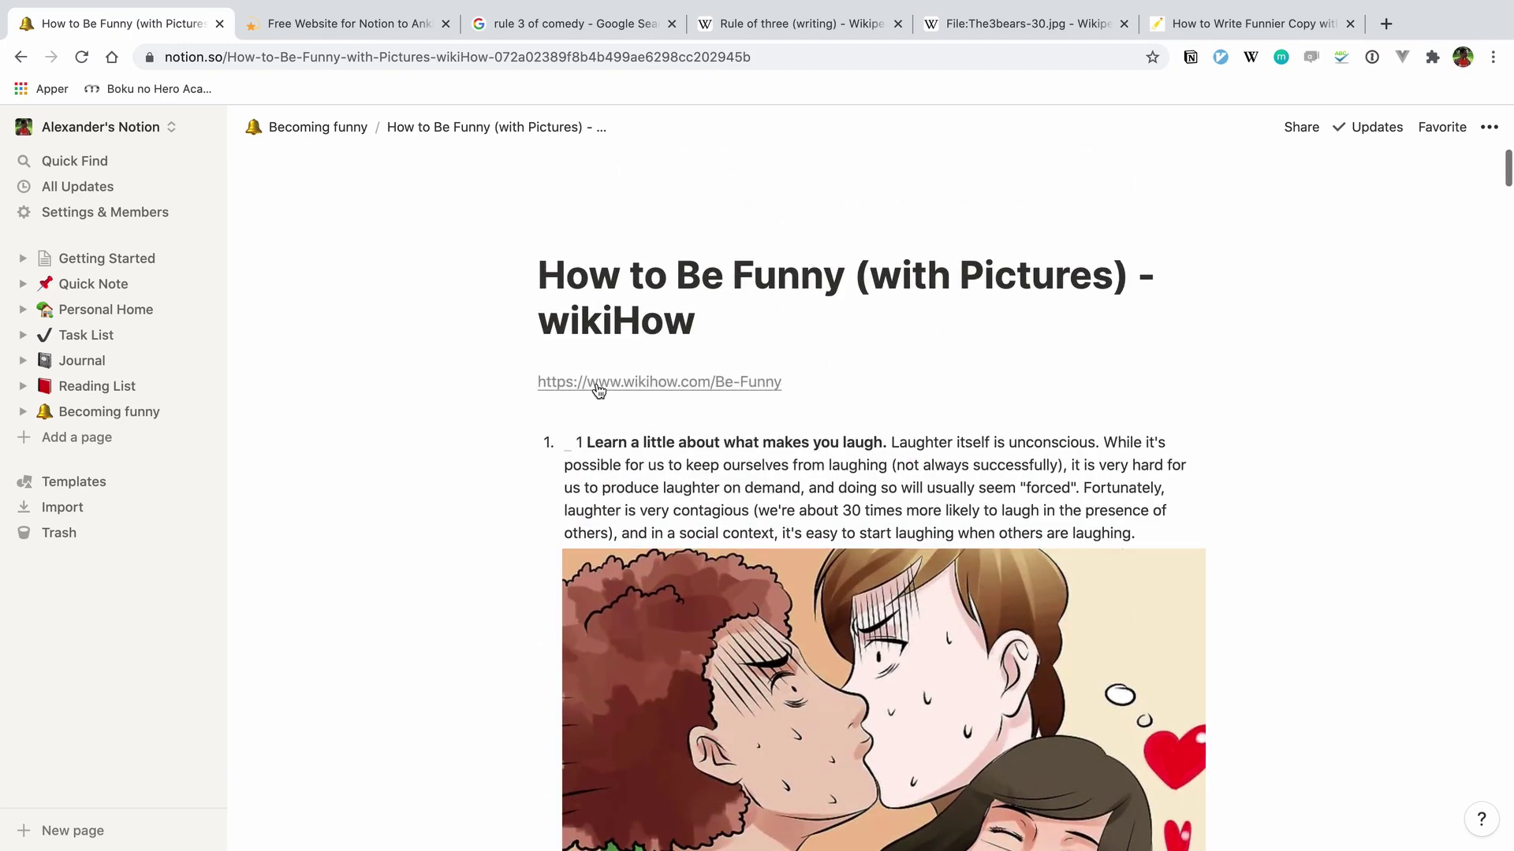
# Remove the stray characters before the first three numbered tips of the wikiHow article and convert each tip into a toggle.
pyautogui.click(575, 445)
pyautogui.press('BackSpace')
pyautogui.press('BackSpace')
pyautogui.press('BackSpace')
pyautogui.press('BackSpace')
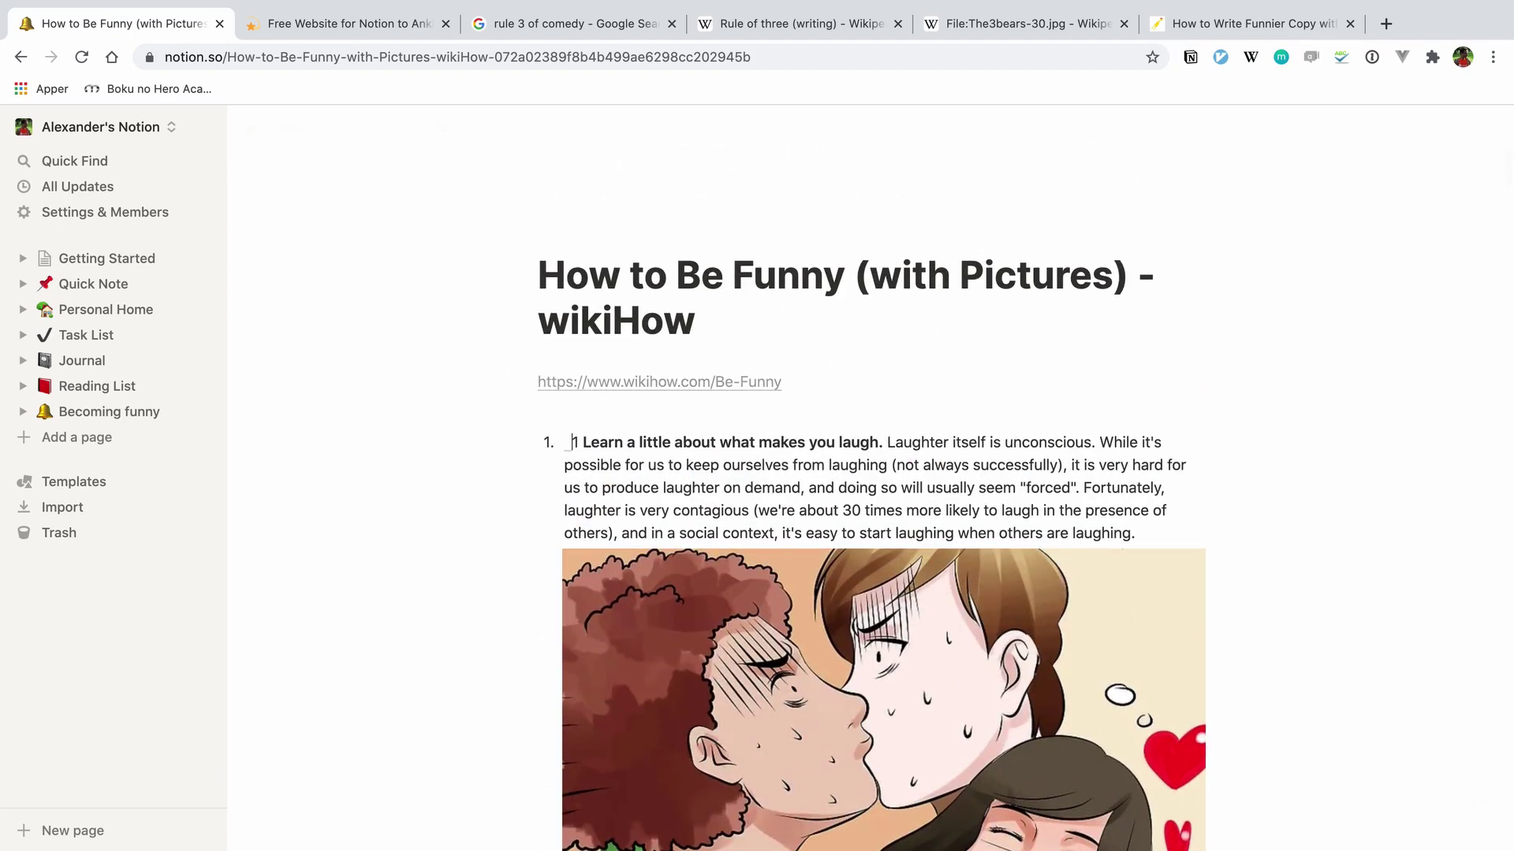
pyautogui.write('>')
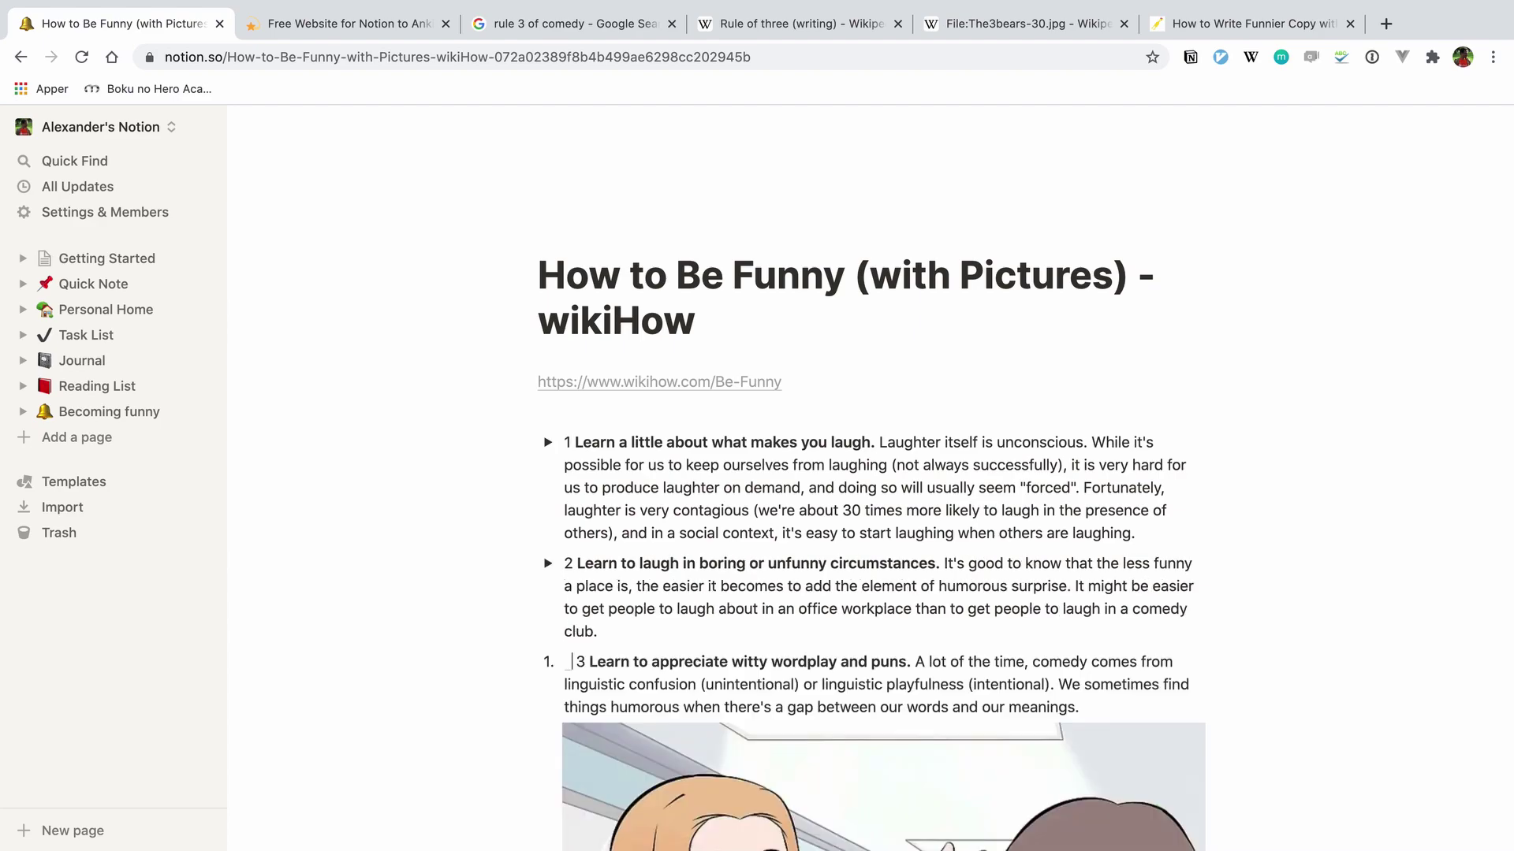
pyautogui.press('BackSpace')
pyautogui.press('BackSpace')
pyautogui.press('BackSpace')
pyautogui.write('>')
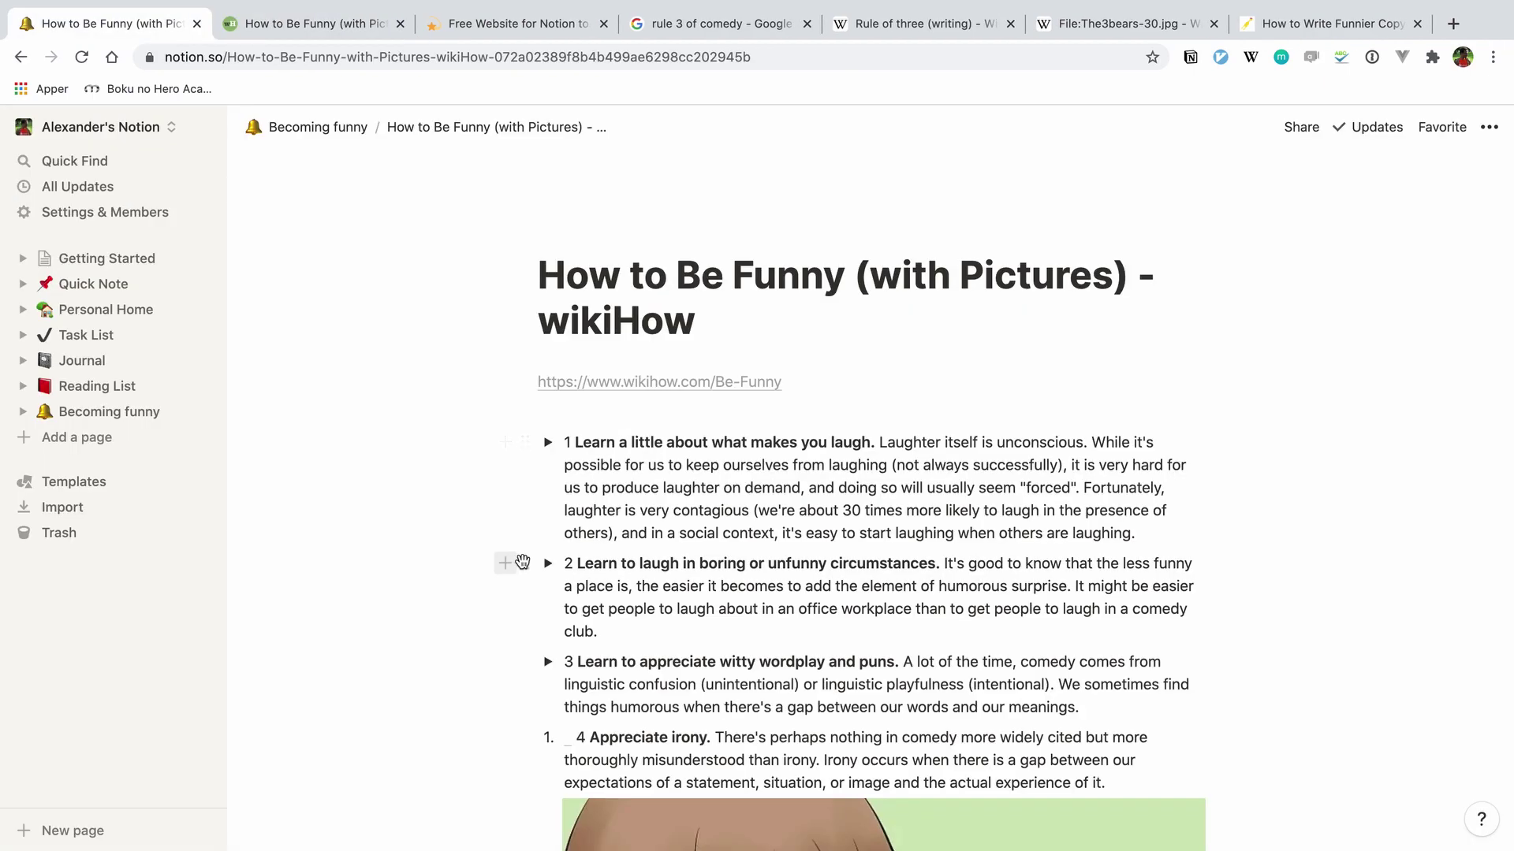
# Expand the "Learn to laugh in boring or unfunny circumstances" toggle to check its nested content, and collapse it again.
pyautogui.click(547, 561)
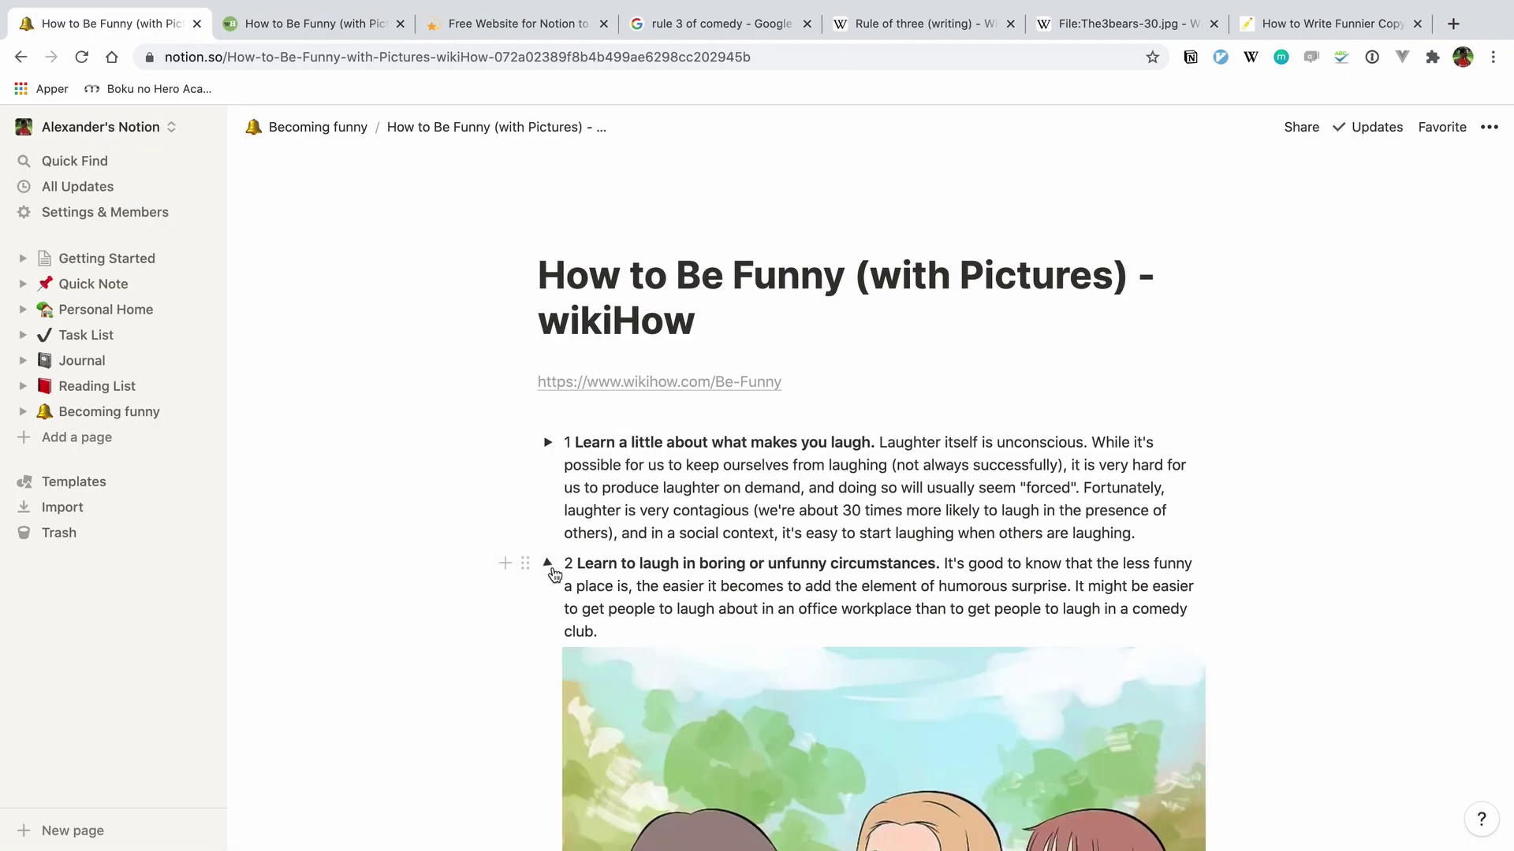
pyautogui.scroll(-1, 554, 574)
pyautogui.click(549, 533)
pyautogui.scroll(-3, 550, 533)
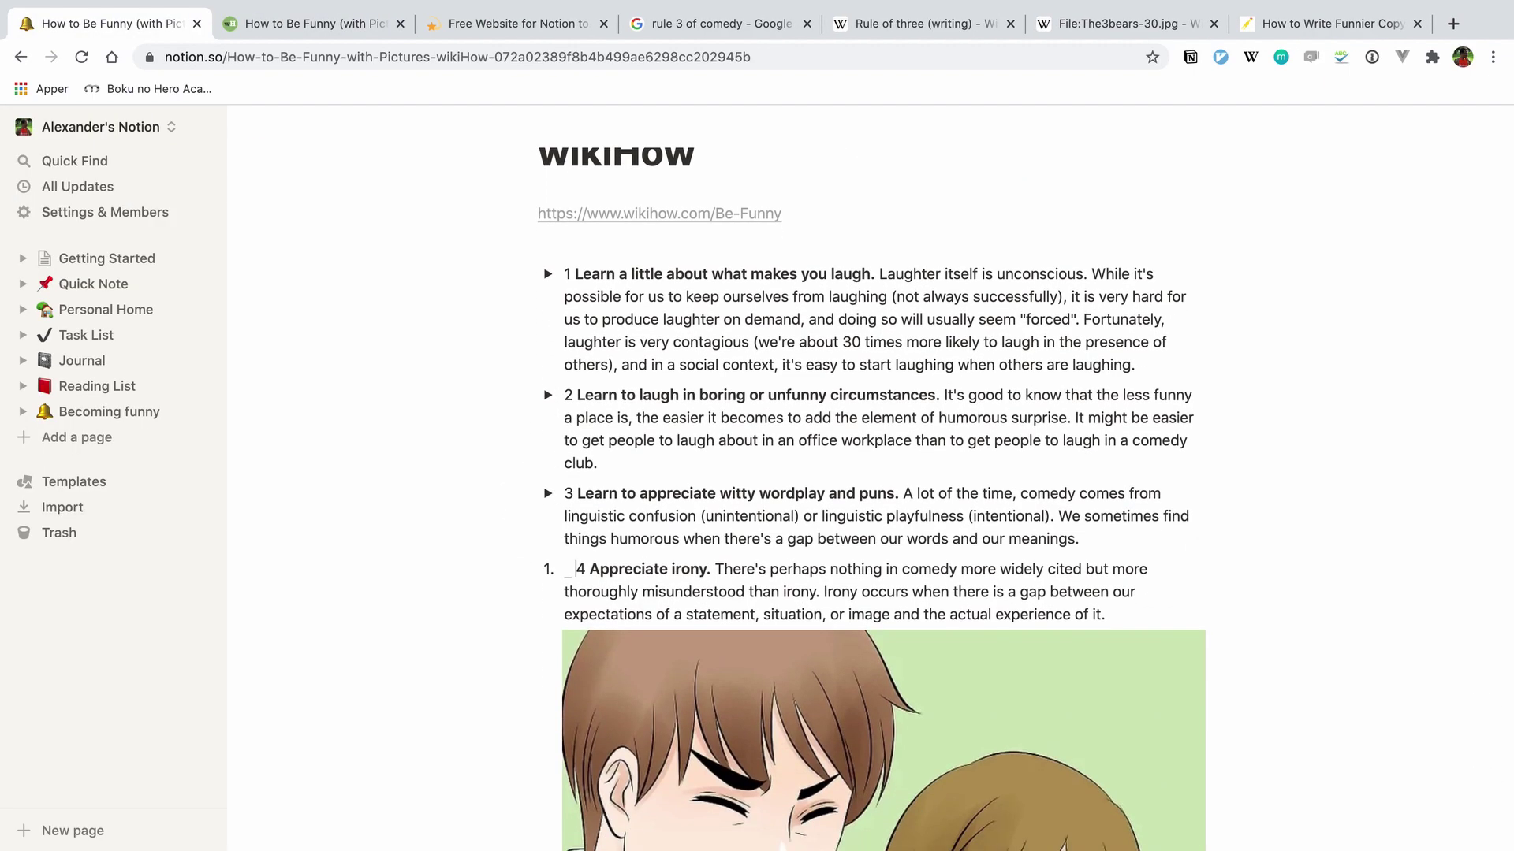
# Convert the numbered tips "Appreciate irony" and "Trust in your inner sense of humor" into toggles, removing their leading stray characters.
pyautogui.click(568, 569)
pyautogui.press('BackSpace')
pyautogui.write('>')
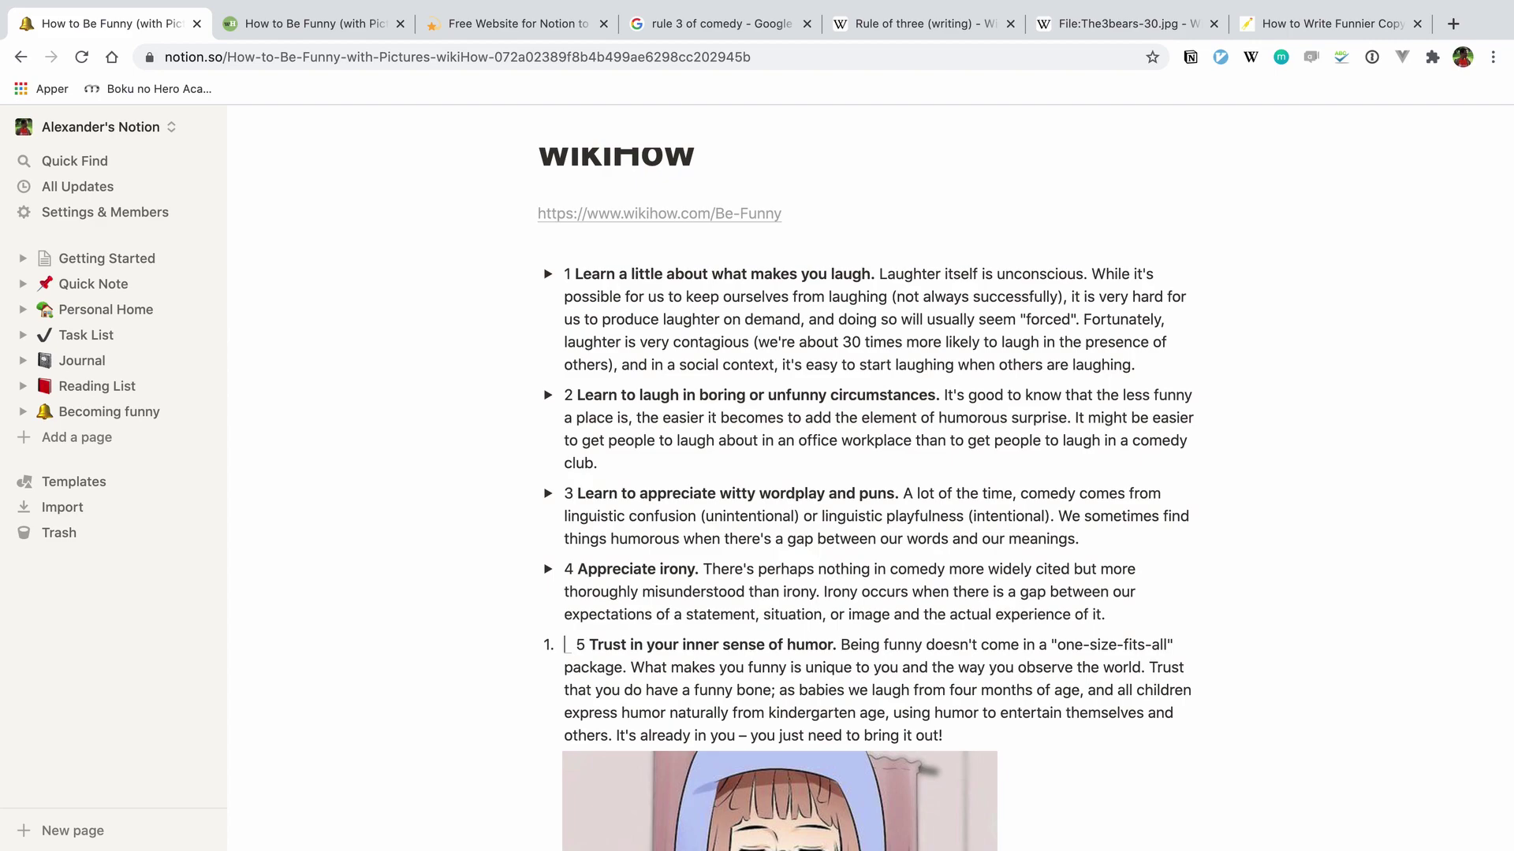
pyautogui.press('BackSpace')
pyautogui.write('>')
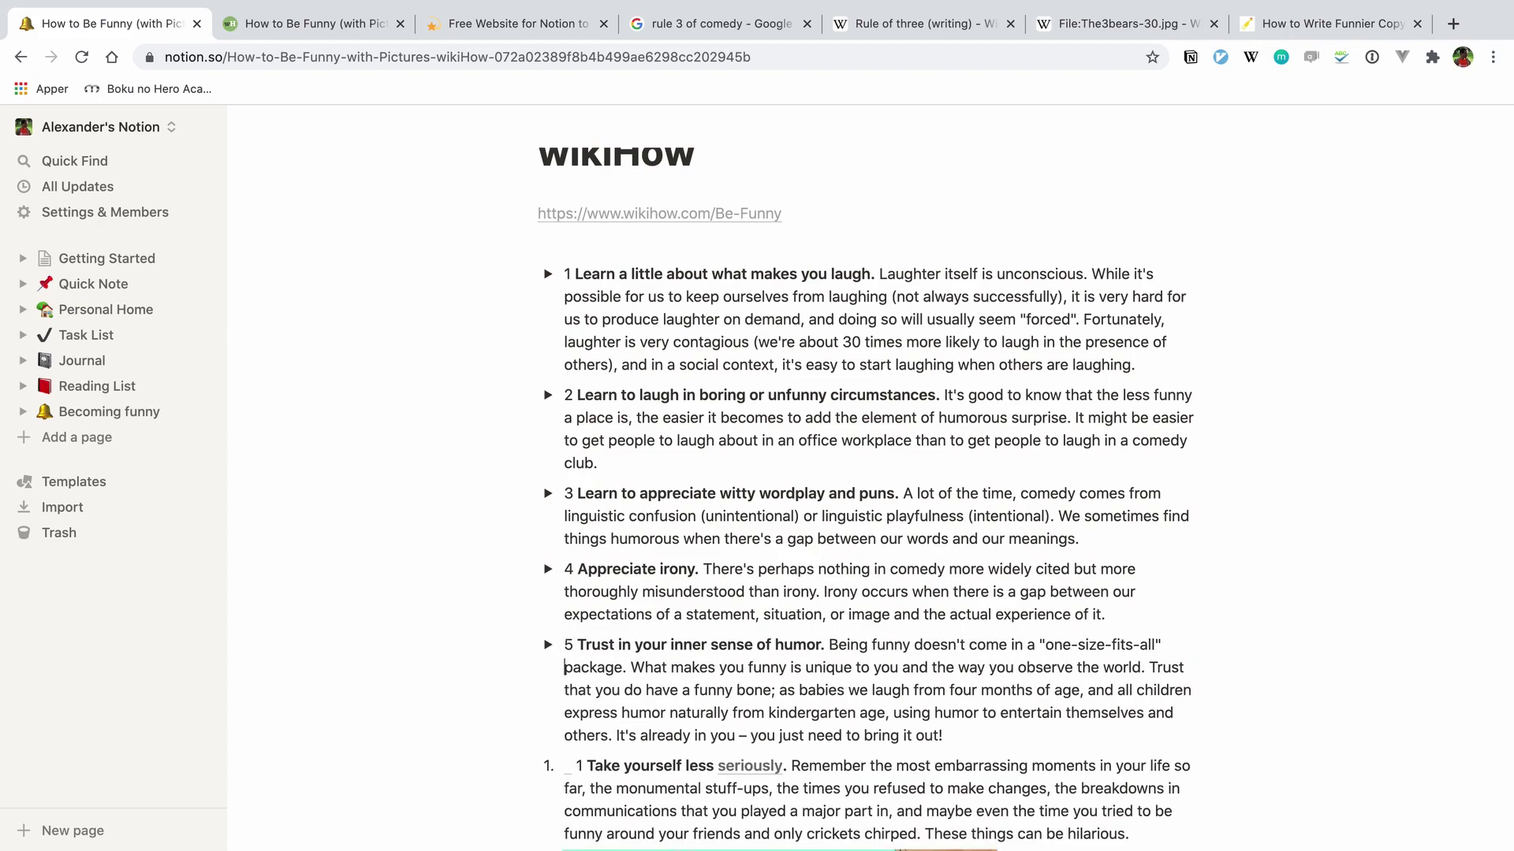
# Convert the numbered tips "Take yourself less seriously", "Put yourself under the spotlight" and "Know your audience" into toggles, removing their leading stray characters.
pyautogui.press('BackSpace')
pyautogui.press('BackSpace')
pyautogui.press('BackSpace')
pyautogui.press('BackSpace')
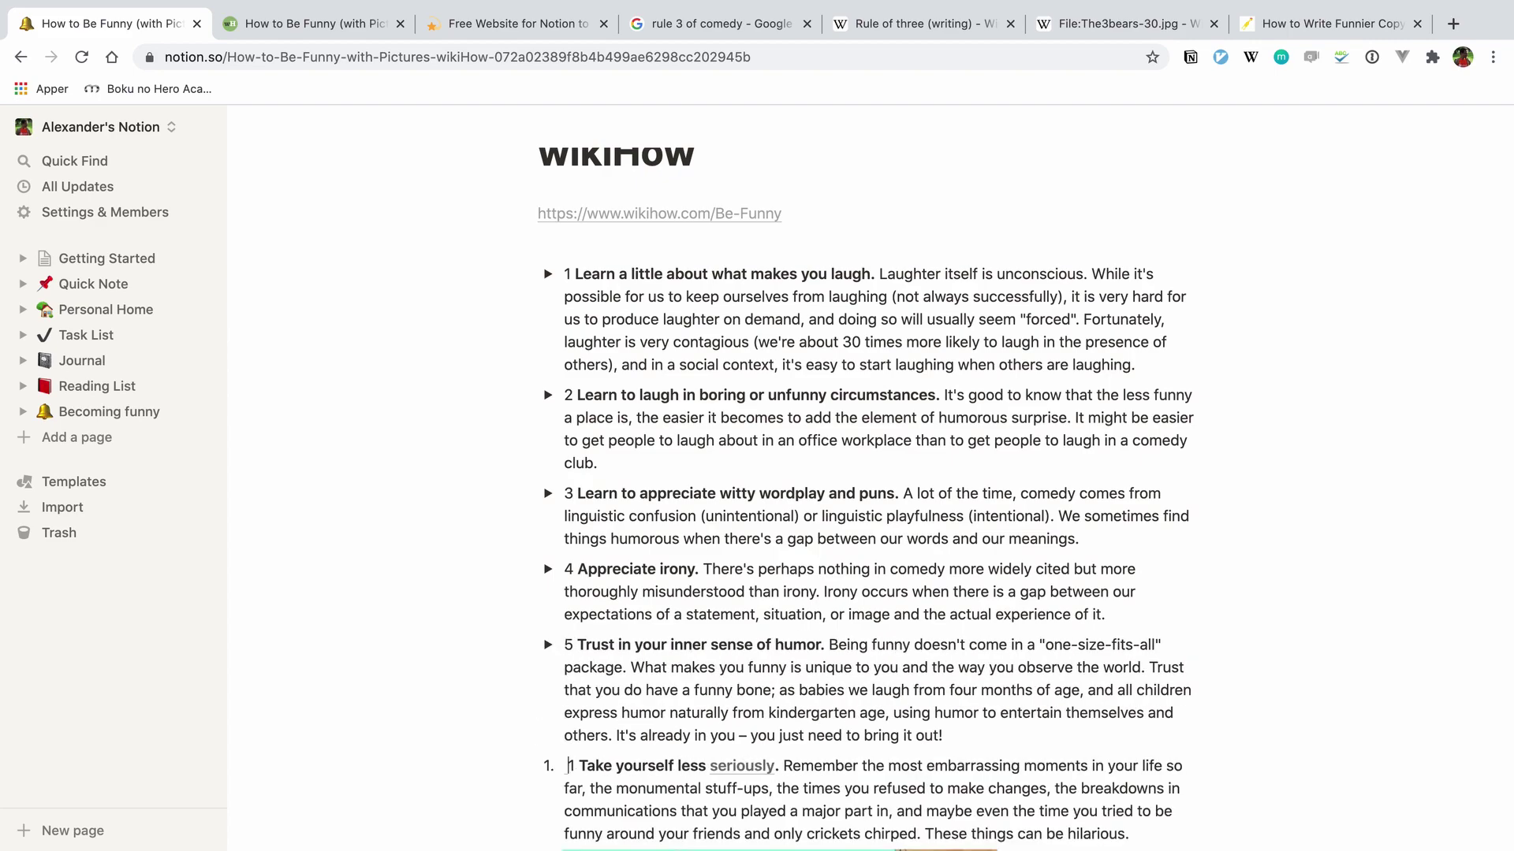
pyautogui.press('Return')
pyautogui.scroll(-6, 479, 527)
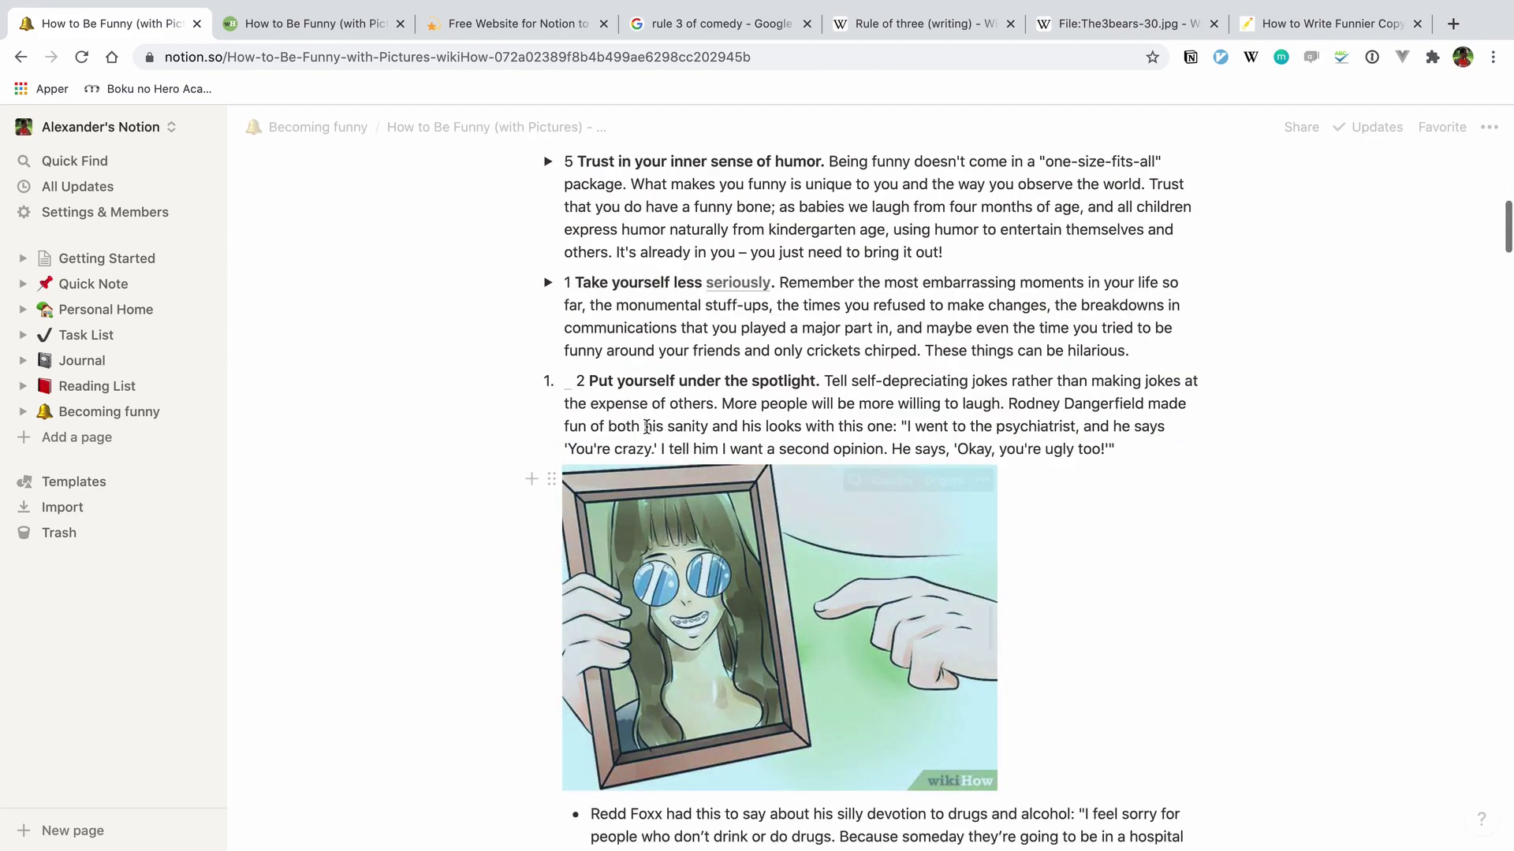
pyautogui.press('BackSpace')
pyautogui.write('>')
pyautogui.press('BackSpace')
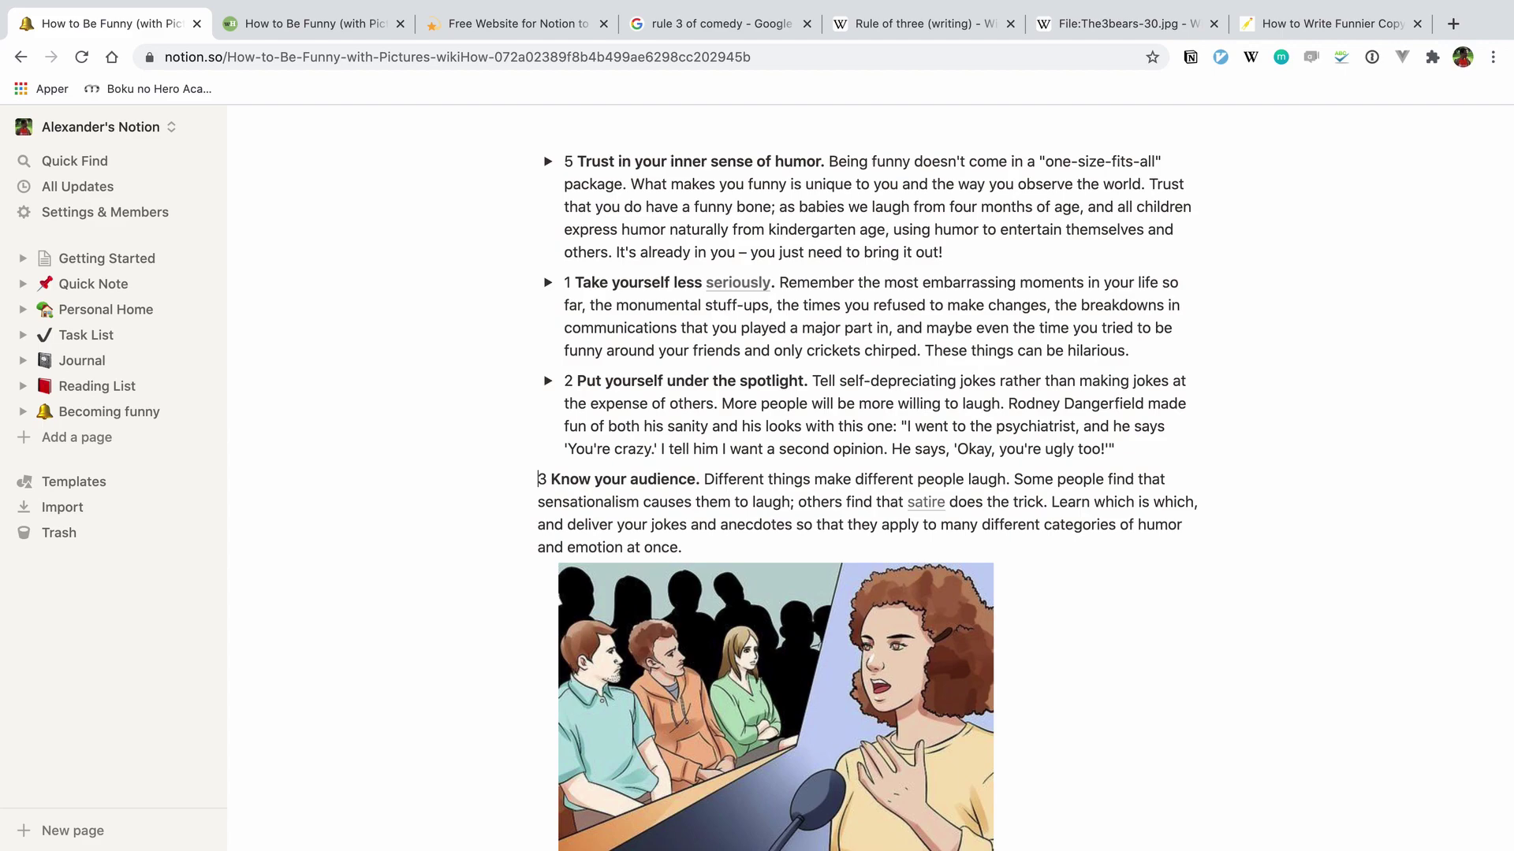
pyautogui.write('>')
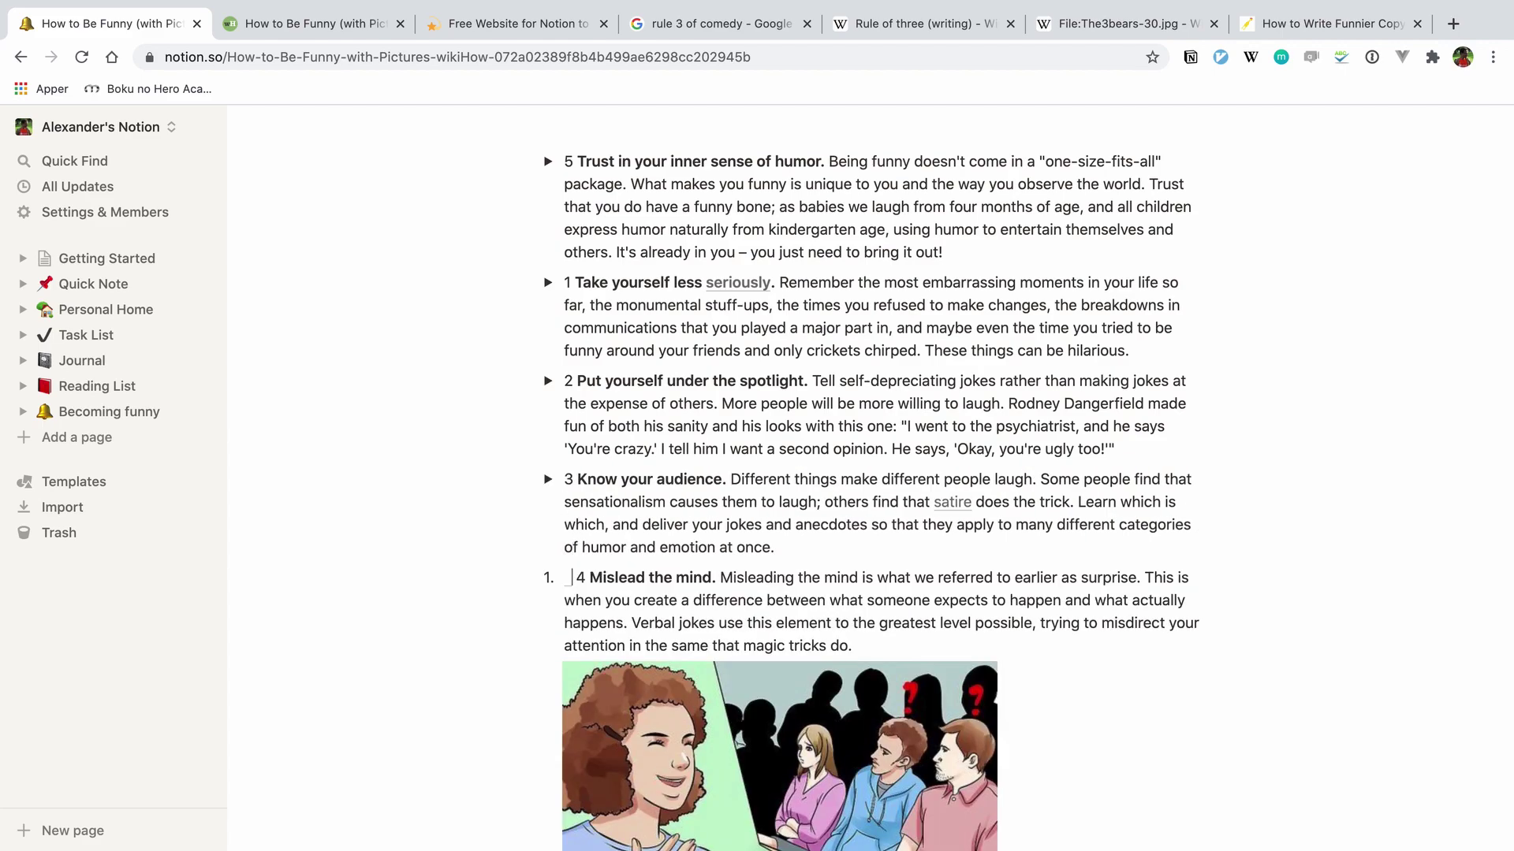
# Convert the numbered tips from "Mislead the mind" through "Be observant" into toggles, removing their leading stray characters.
pyautogui.press('BackSpace')
pyautogui.press('BackSpace')
pyautogui.press('BackSpace')
pyautogui.press('BackSpace')
pyautogui.press('super+z')
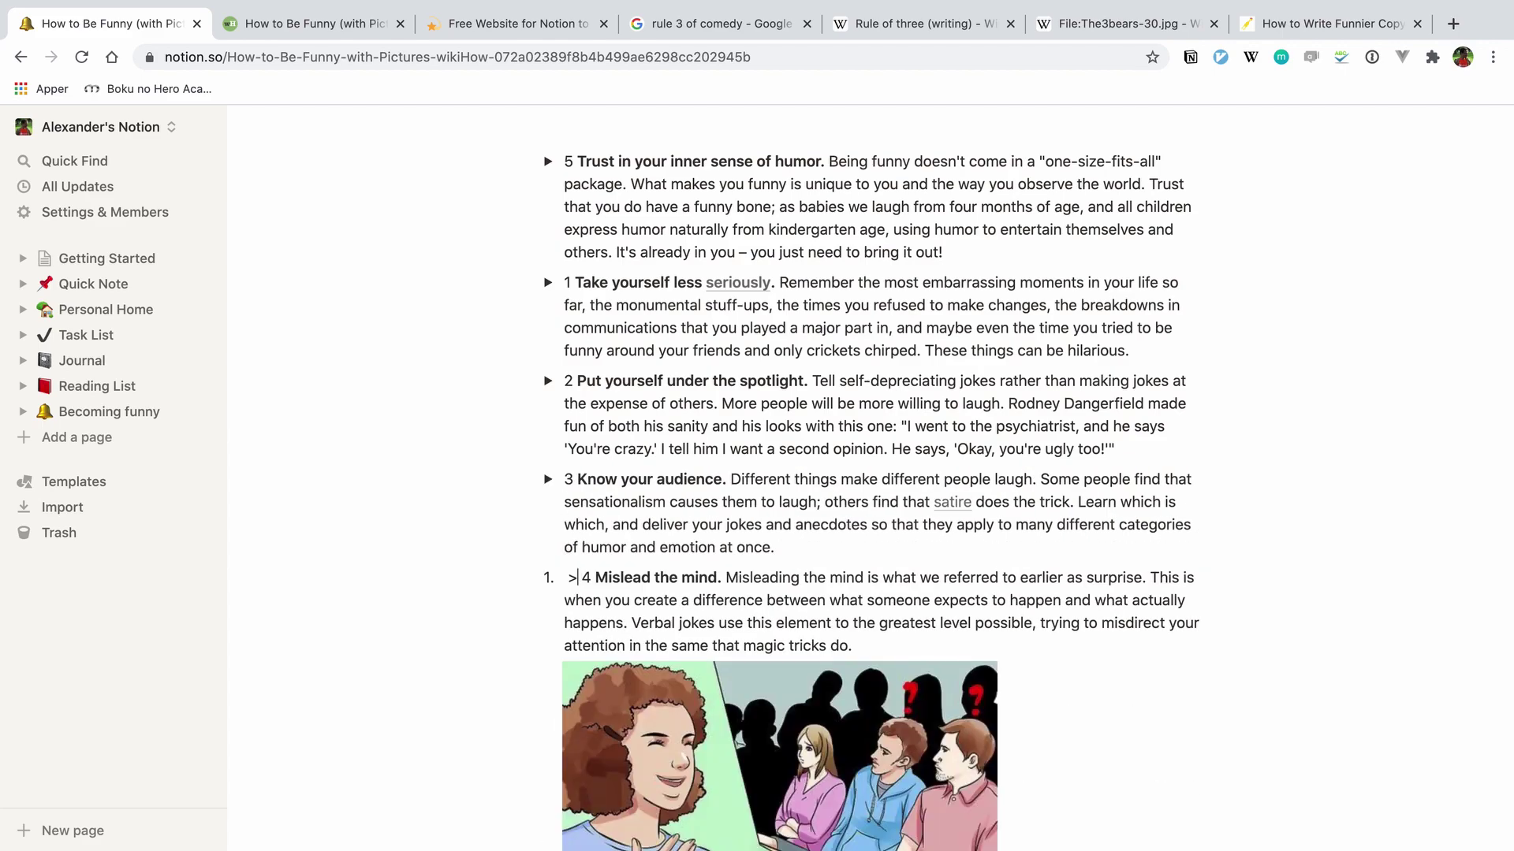
pyautogui.press('BackSpace')
pyautogui.press('Right')
pyautogui.press('Right')
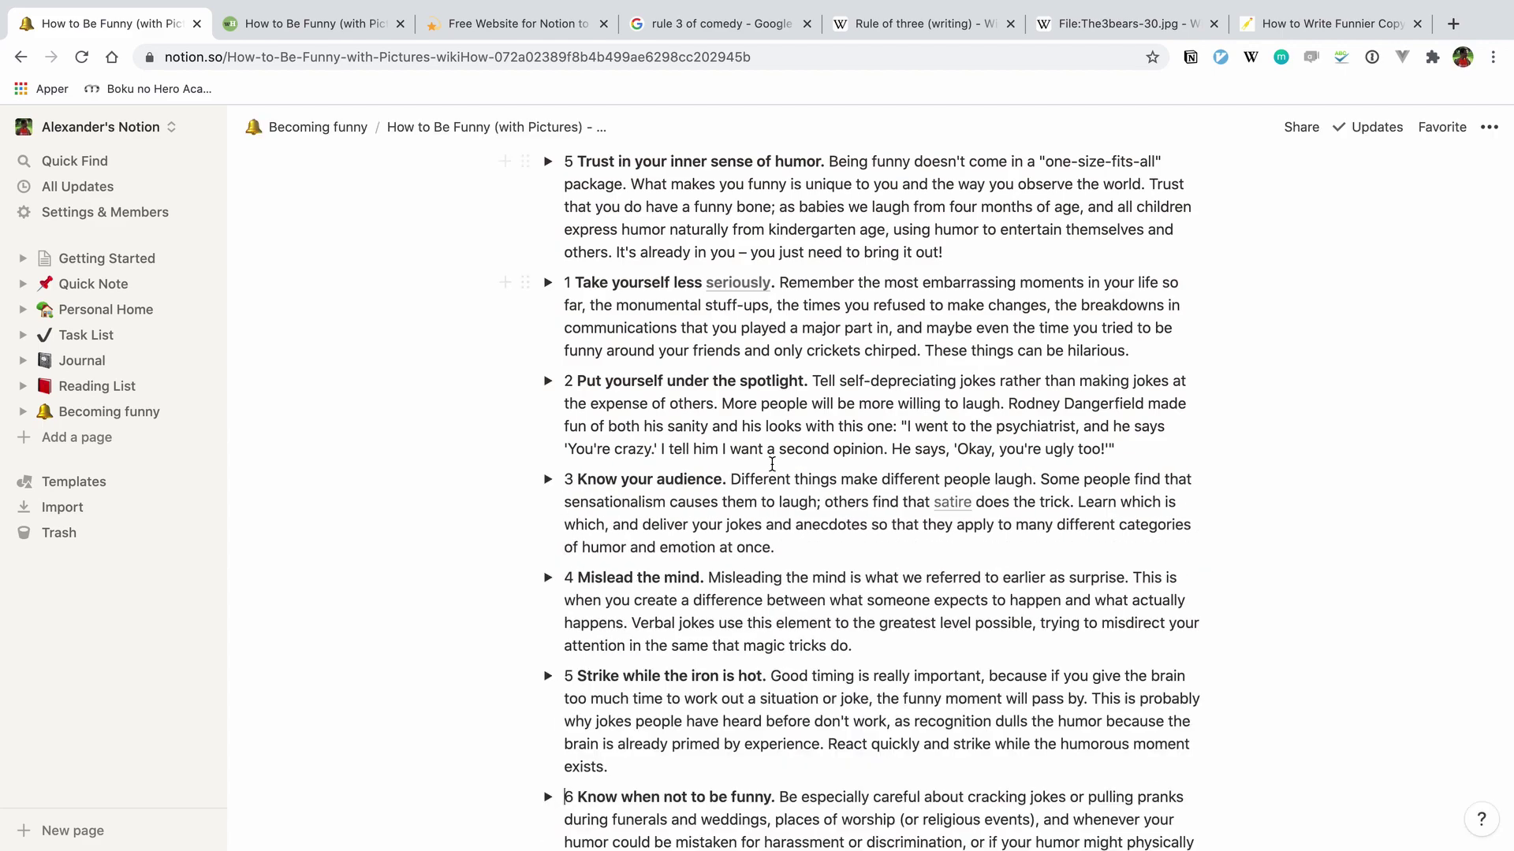
pyautogui.scroll(-8, 772, 465)
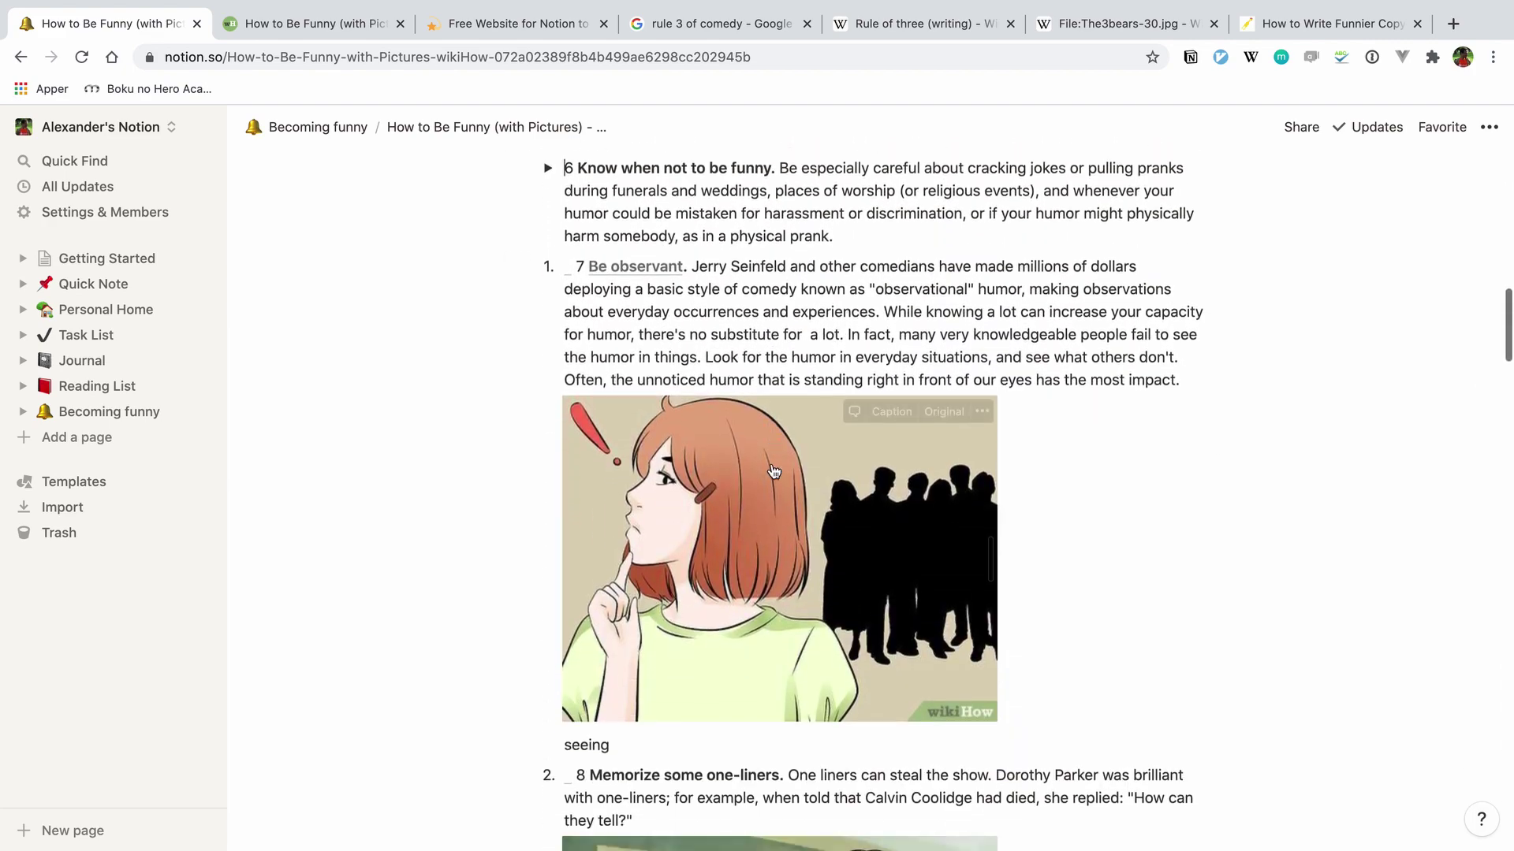
pyautogui.scroll(-1, 772, 473)
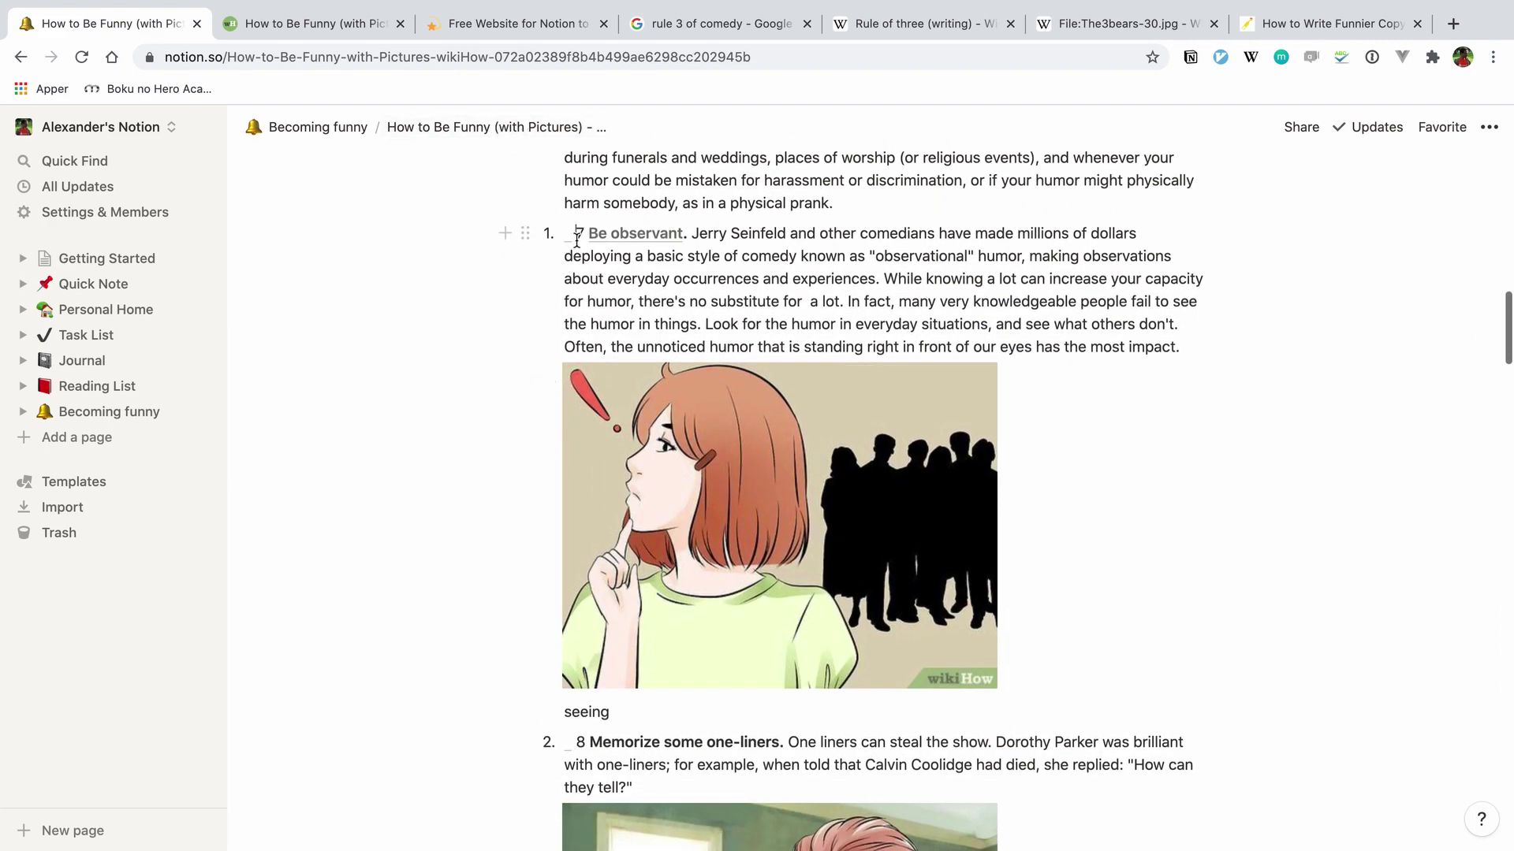
# Delete the list of reader questions at the article's end, including "Show more answers" and "Ask a Question".
pyautogui.scroll(-20, 676, 402)
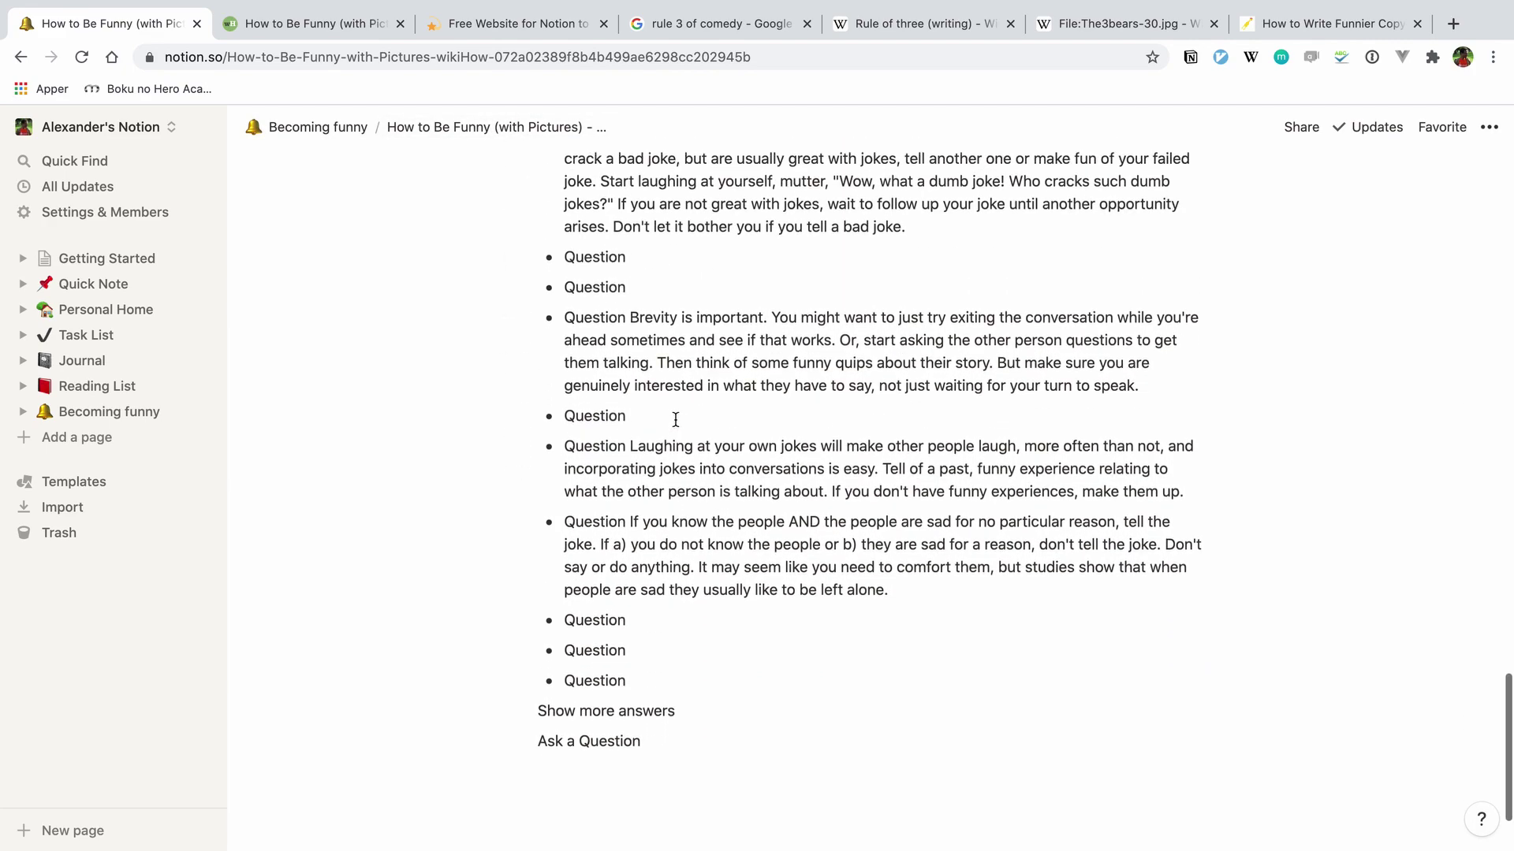
pyautogui.moveTo(607, 749); pyautogui.dragTo(473, 828)
pyautogui.press('BackSpace')
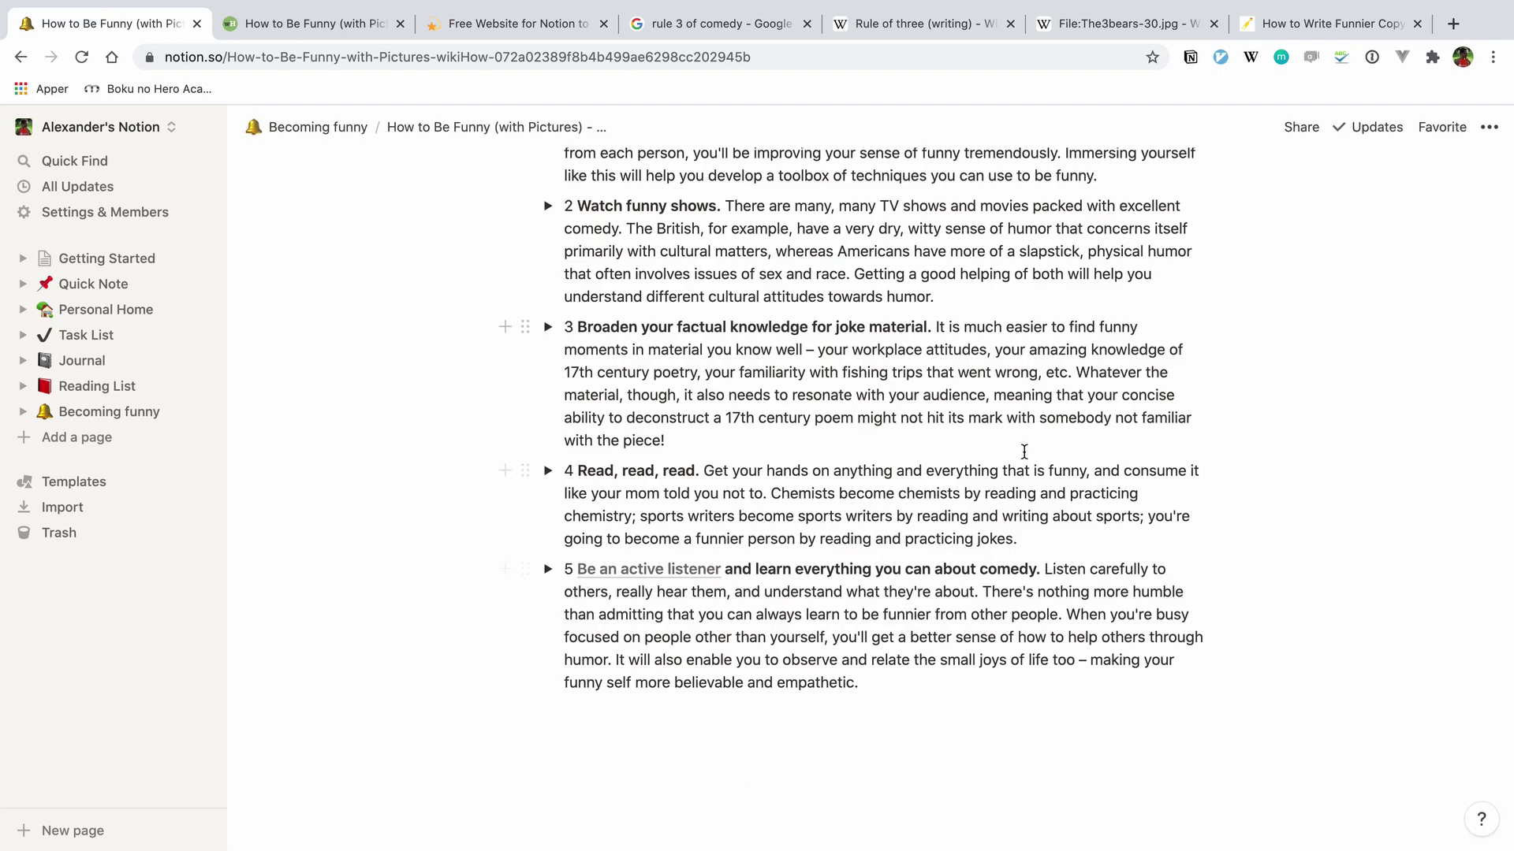
# Remove the number from the first tip and format "little" and "laugh" in its heading as inline code.
pyautogui.scroll(20, 1024, 451)
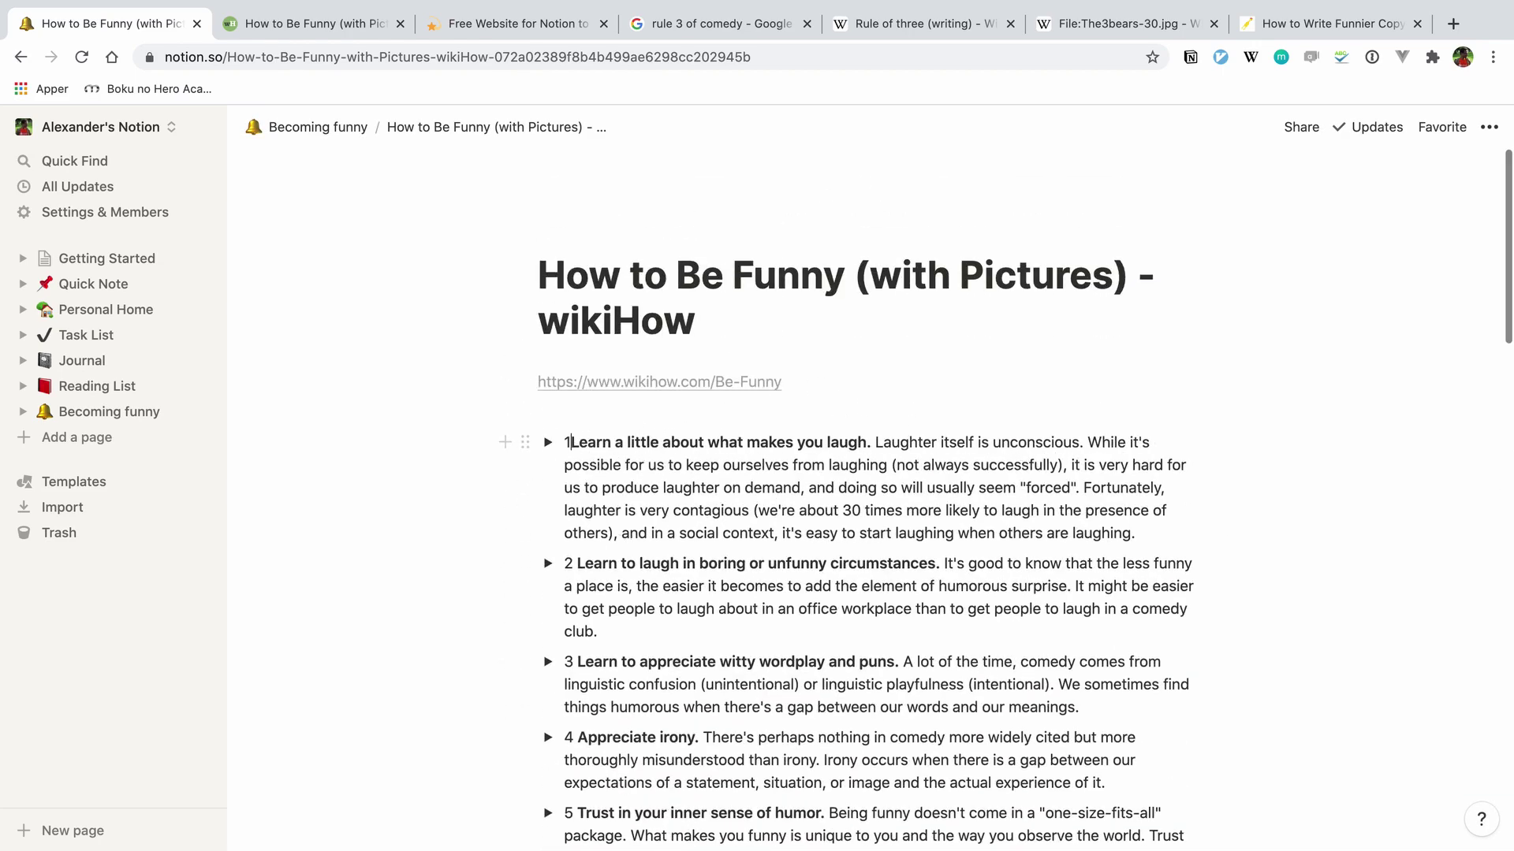
pyautogui.press('BackSpace')
pyautogui.moveTo(617, 443); pyautogui.dragTo(631, 438)
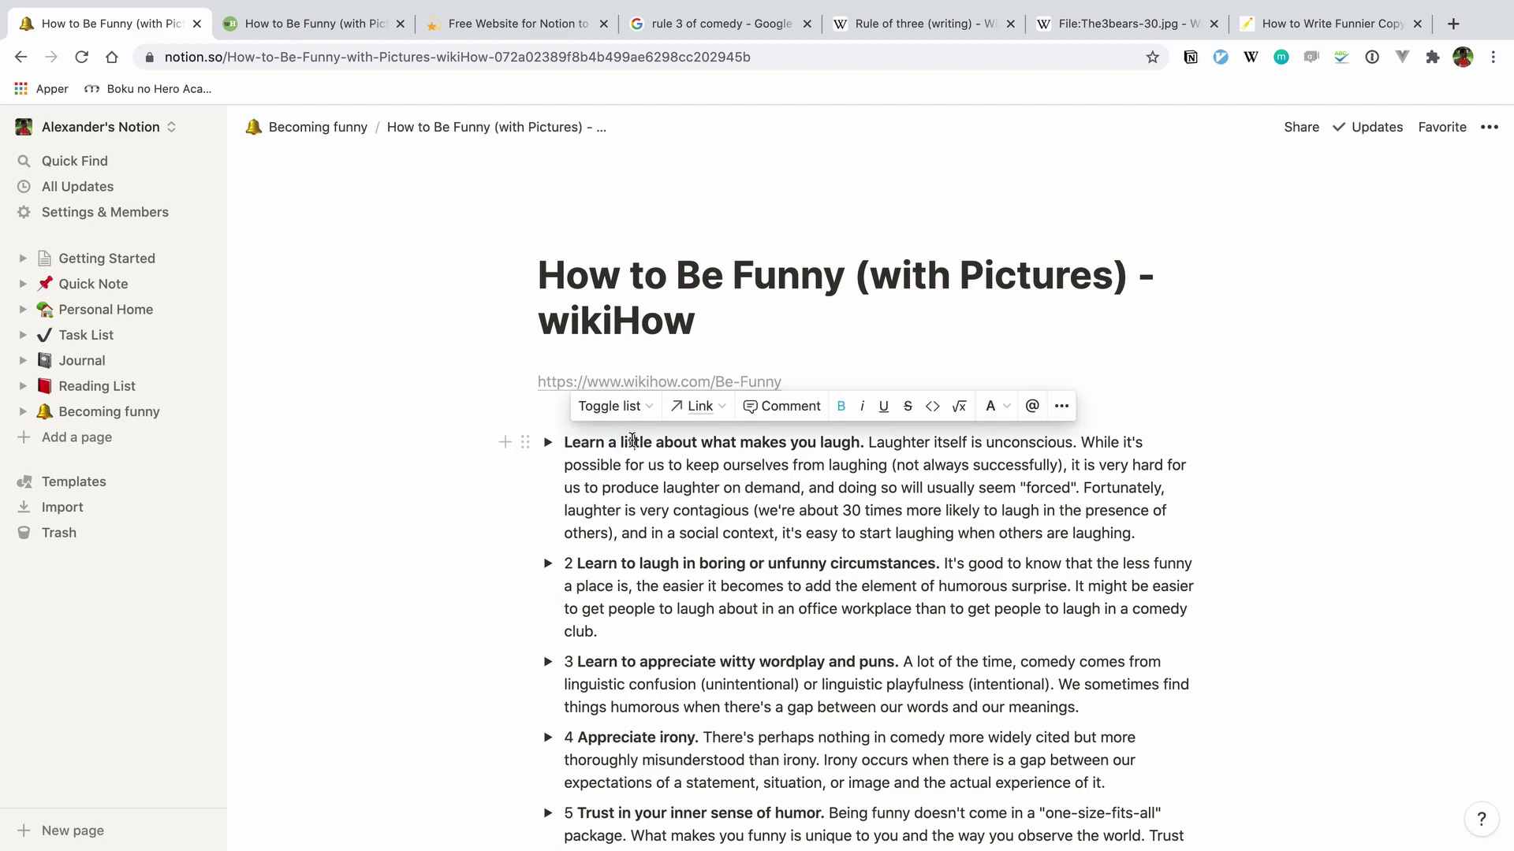
pyautogui.press('super+e')
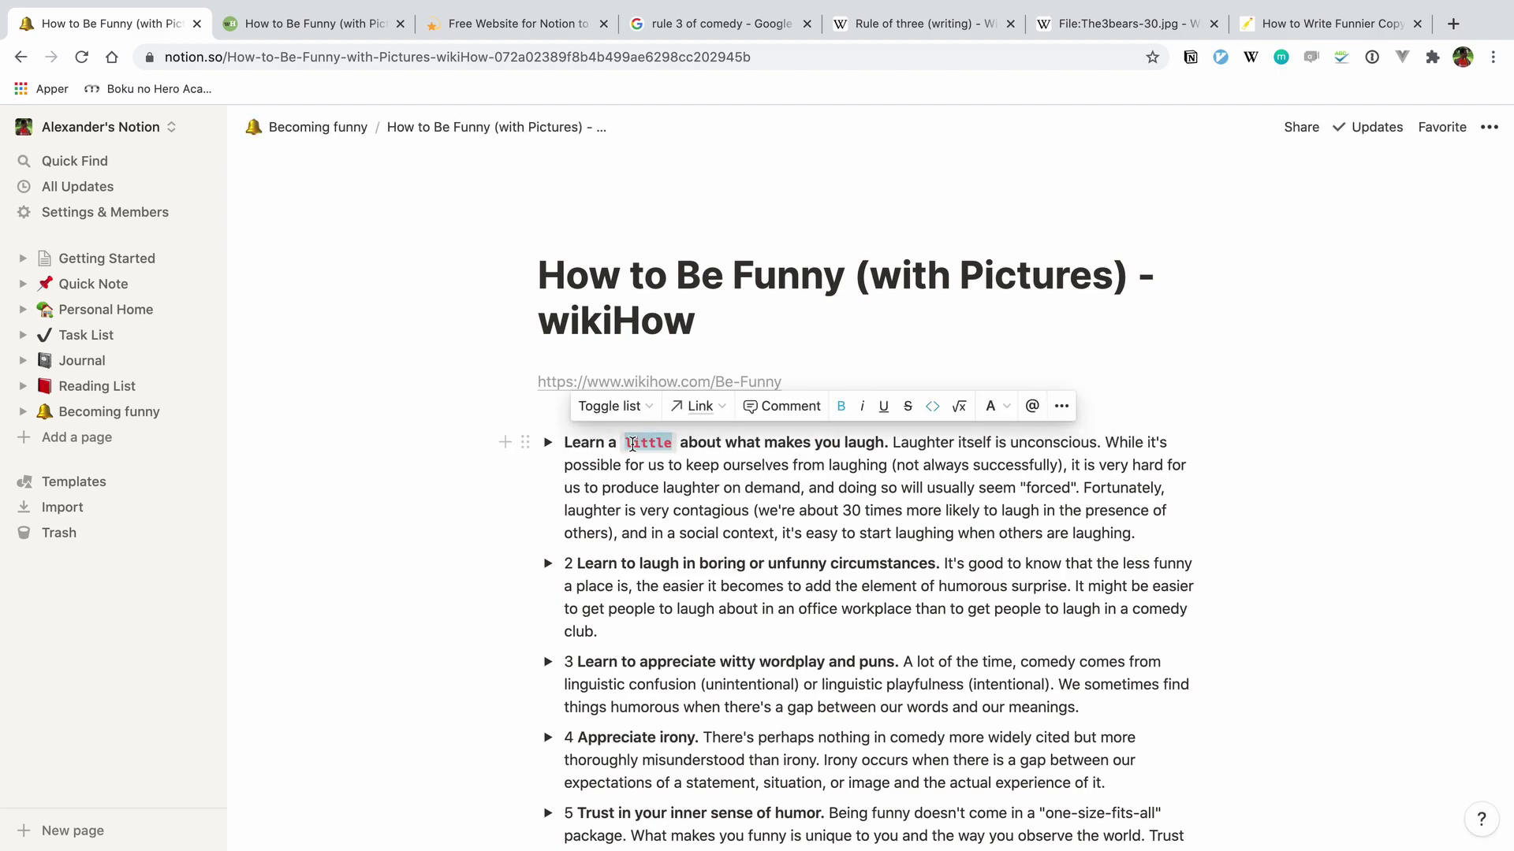
pyautogui.doubleClick(865, 445)
pyautogui.press('super+e')
pyautogui.click(908, 447)
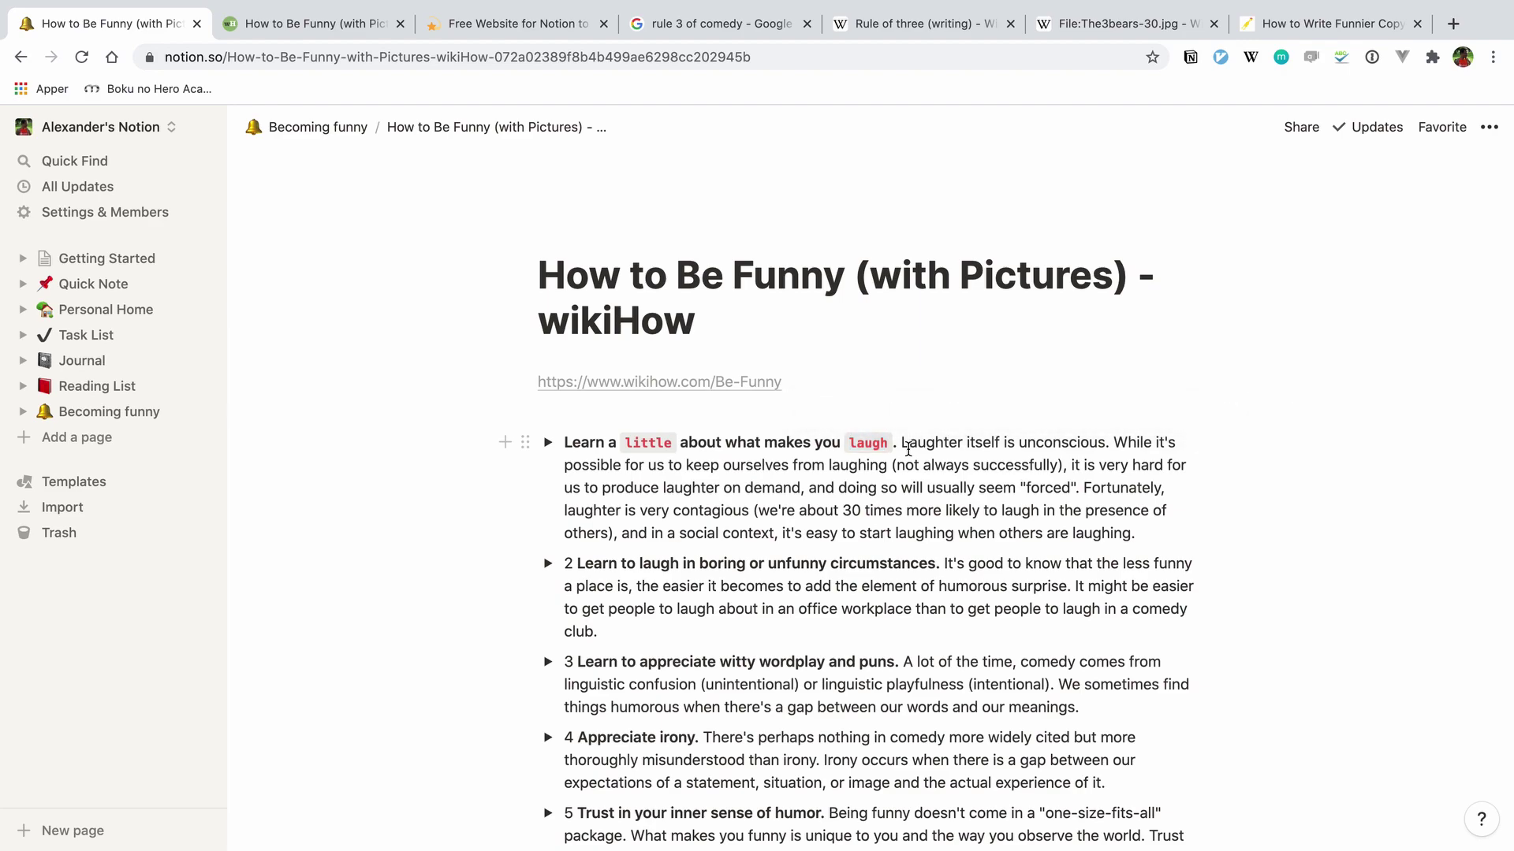
# Split the text after "Learn a little about what makes you laugh." into its own toggle.
pyautogui.press('Left')
pyautogui.press('BackSpace')
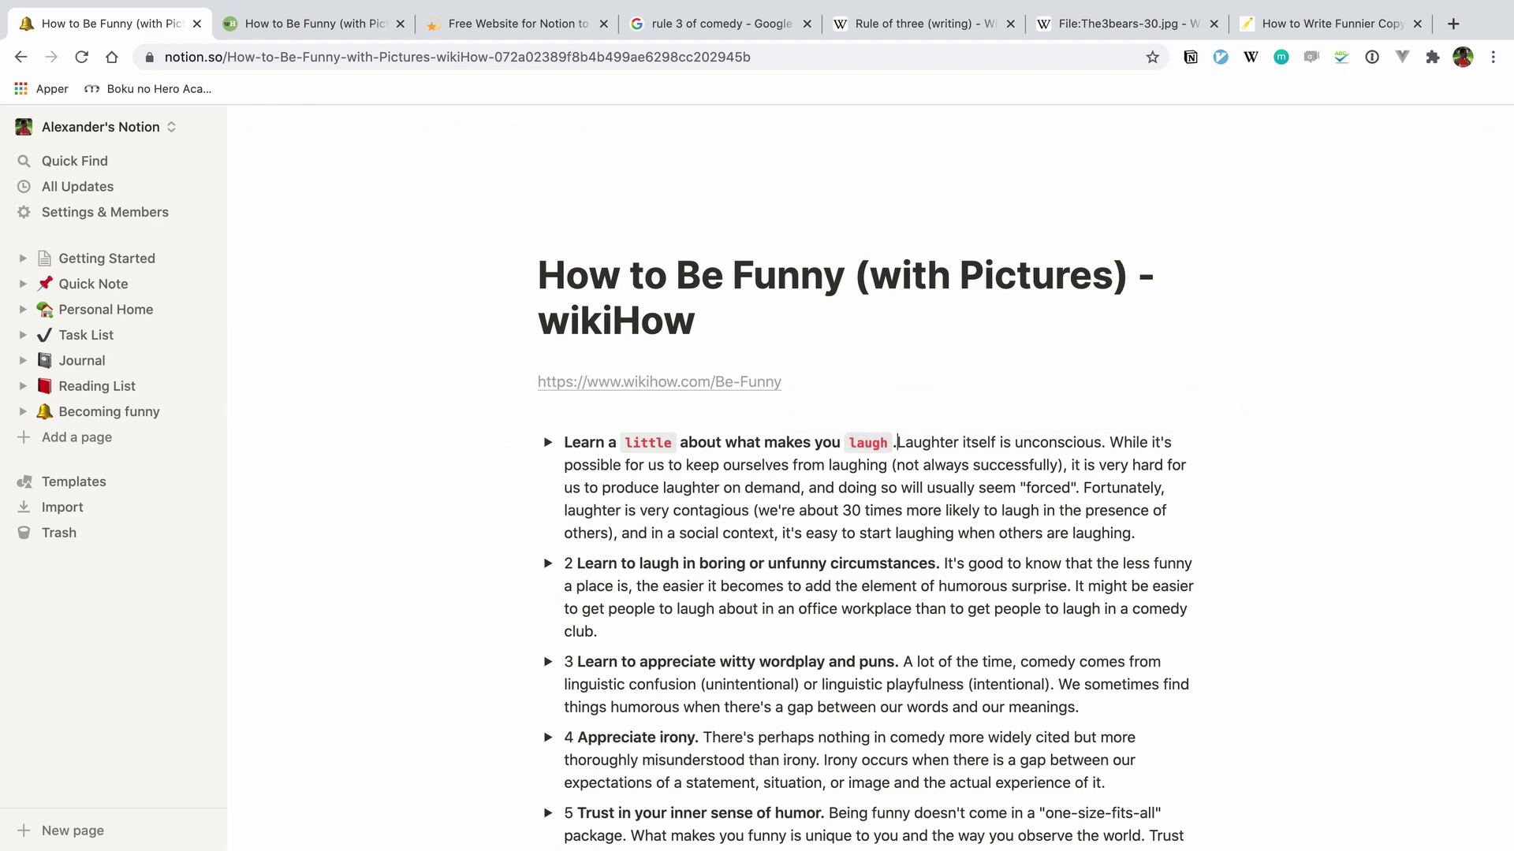
pyautogui.press('Return')
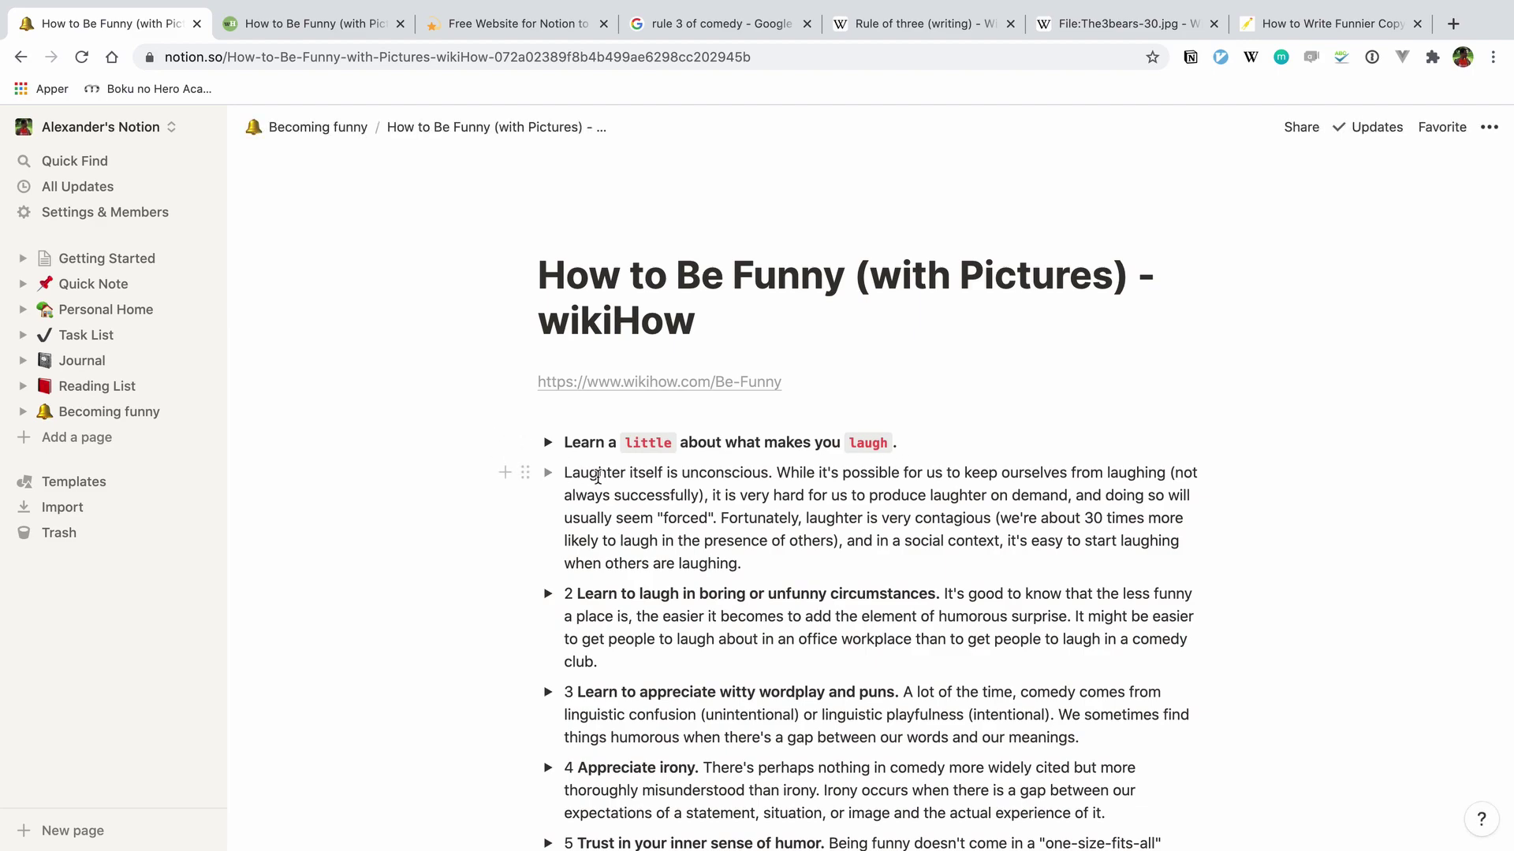
# Format "Laughter" and "unconscious" as inline code and split the text from "While it's possible" onward into a separate toggle.
pyautogui.doubleClick(597, 476)
pyautogui.press('super+e')
pyautogui.doubleClick(756, 476)
pyautogui.press('super+e')
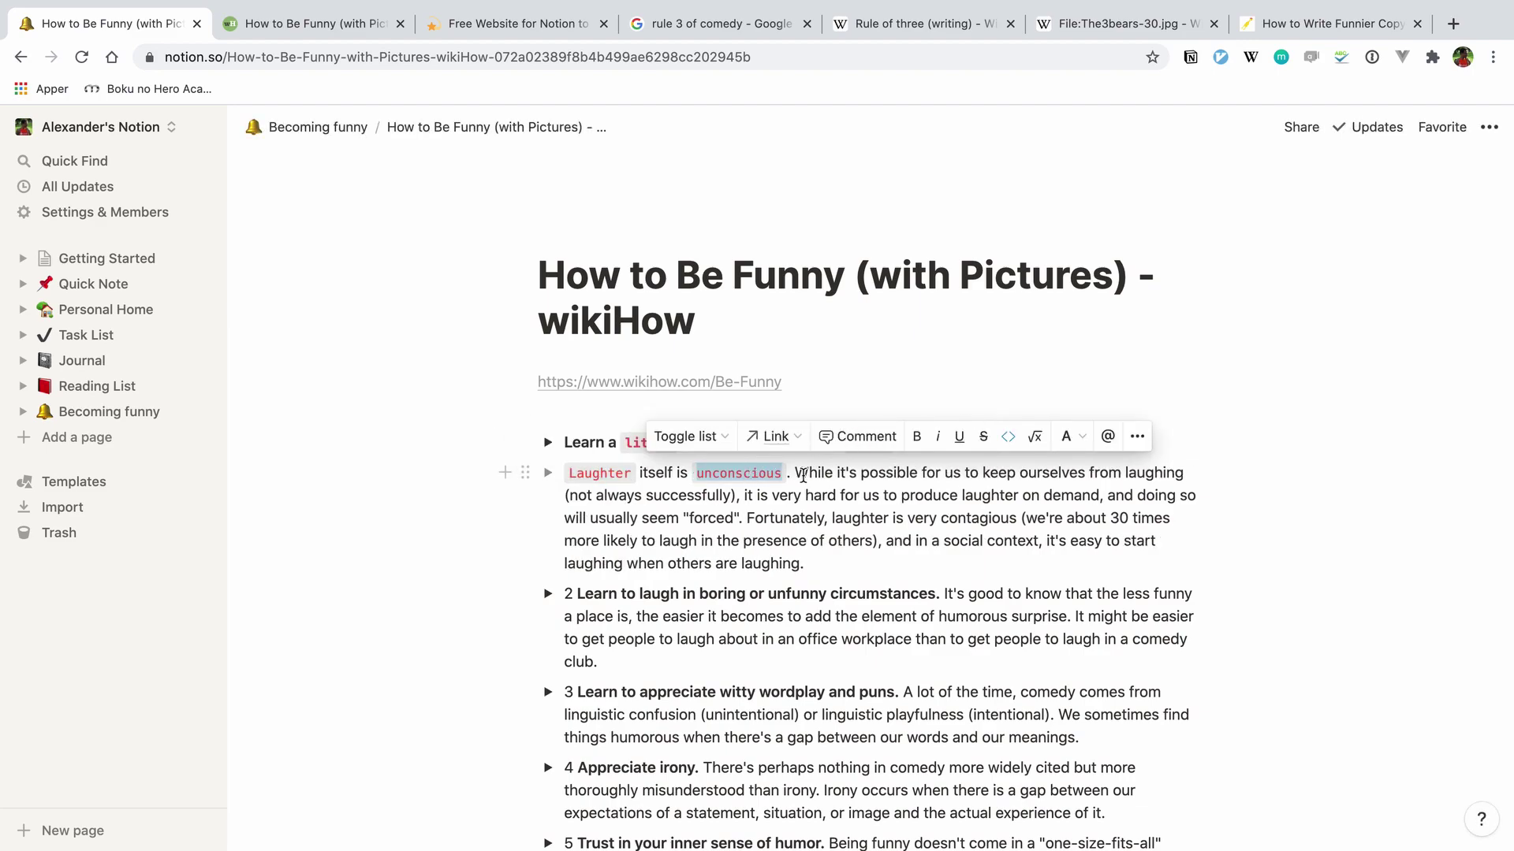
pyautogui.press('Right')
pyautogui.press('Return')
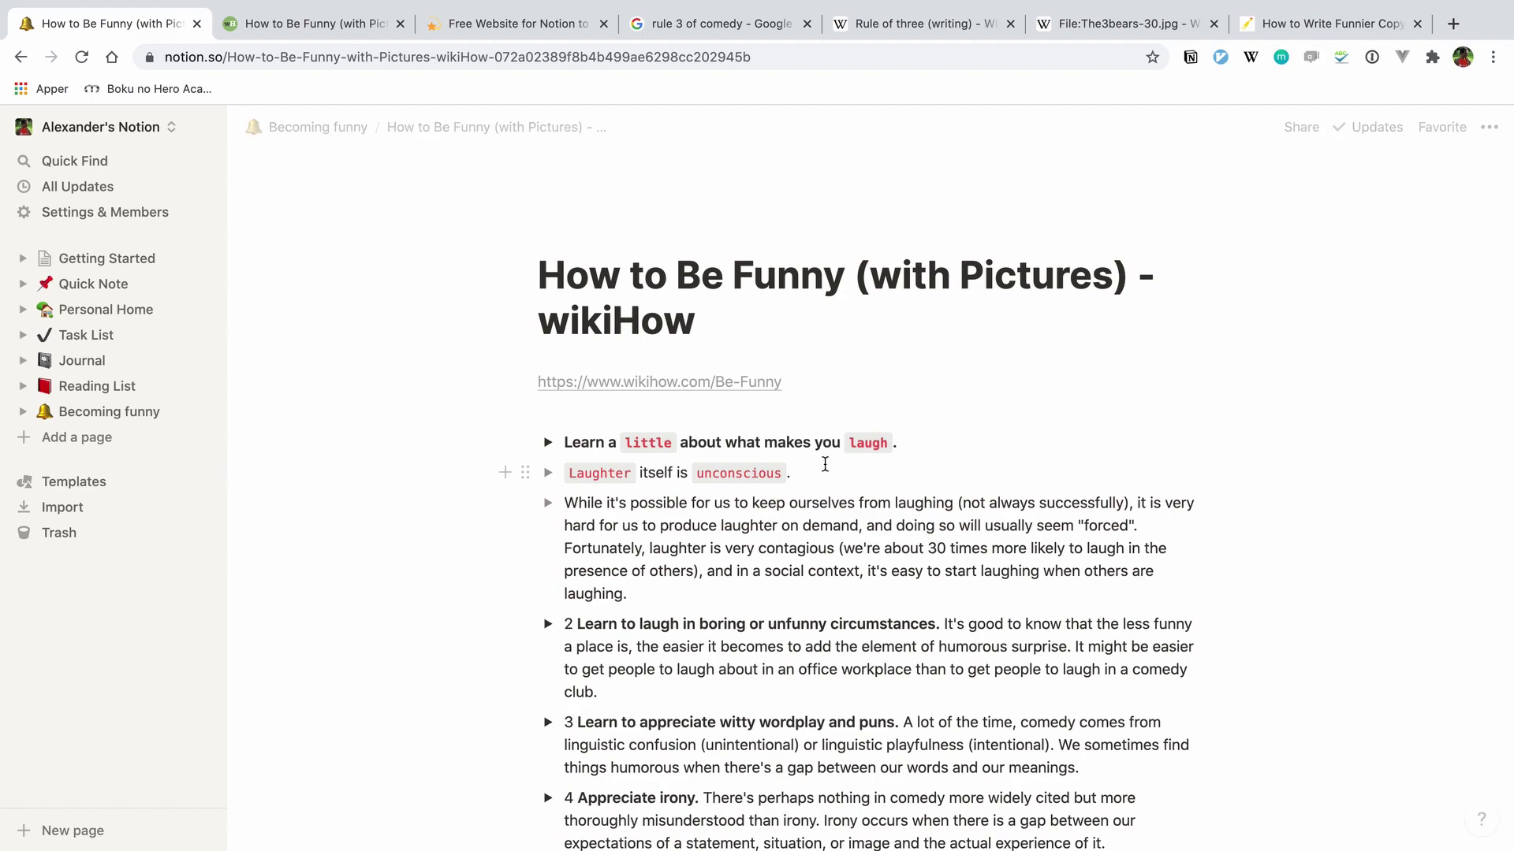
# Split the text from "Fortunately" onward into its own toggle and delete the "While it's possible" toggle.
pyautogui.scroll(-1, 793, 504)
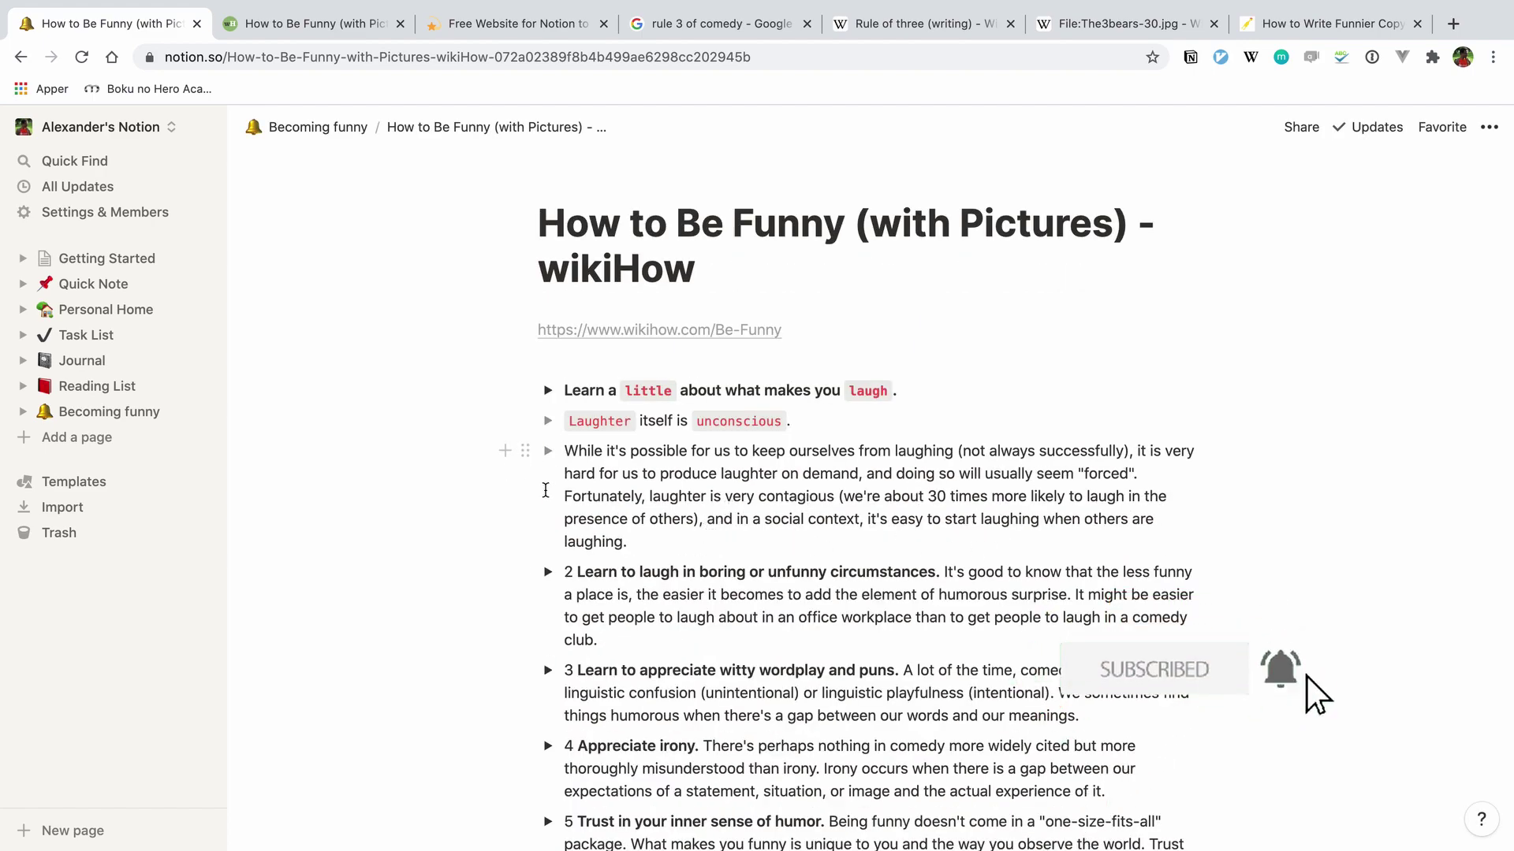
pyautogui.press('Escape')
pyautogui.click(570, 497)
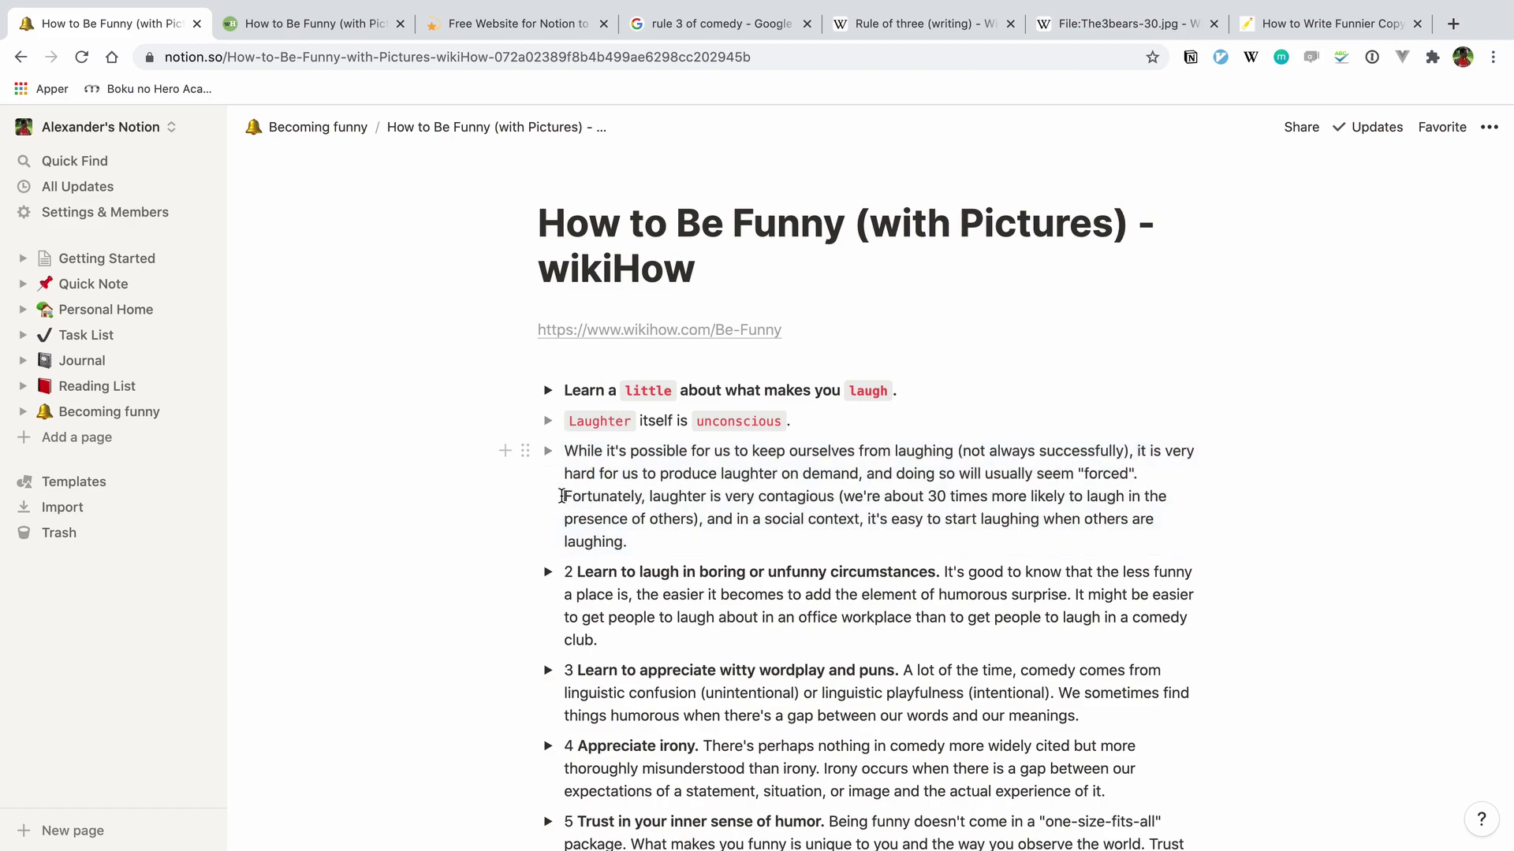
pyautogui.press('Return')
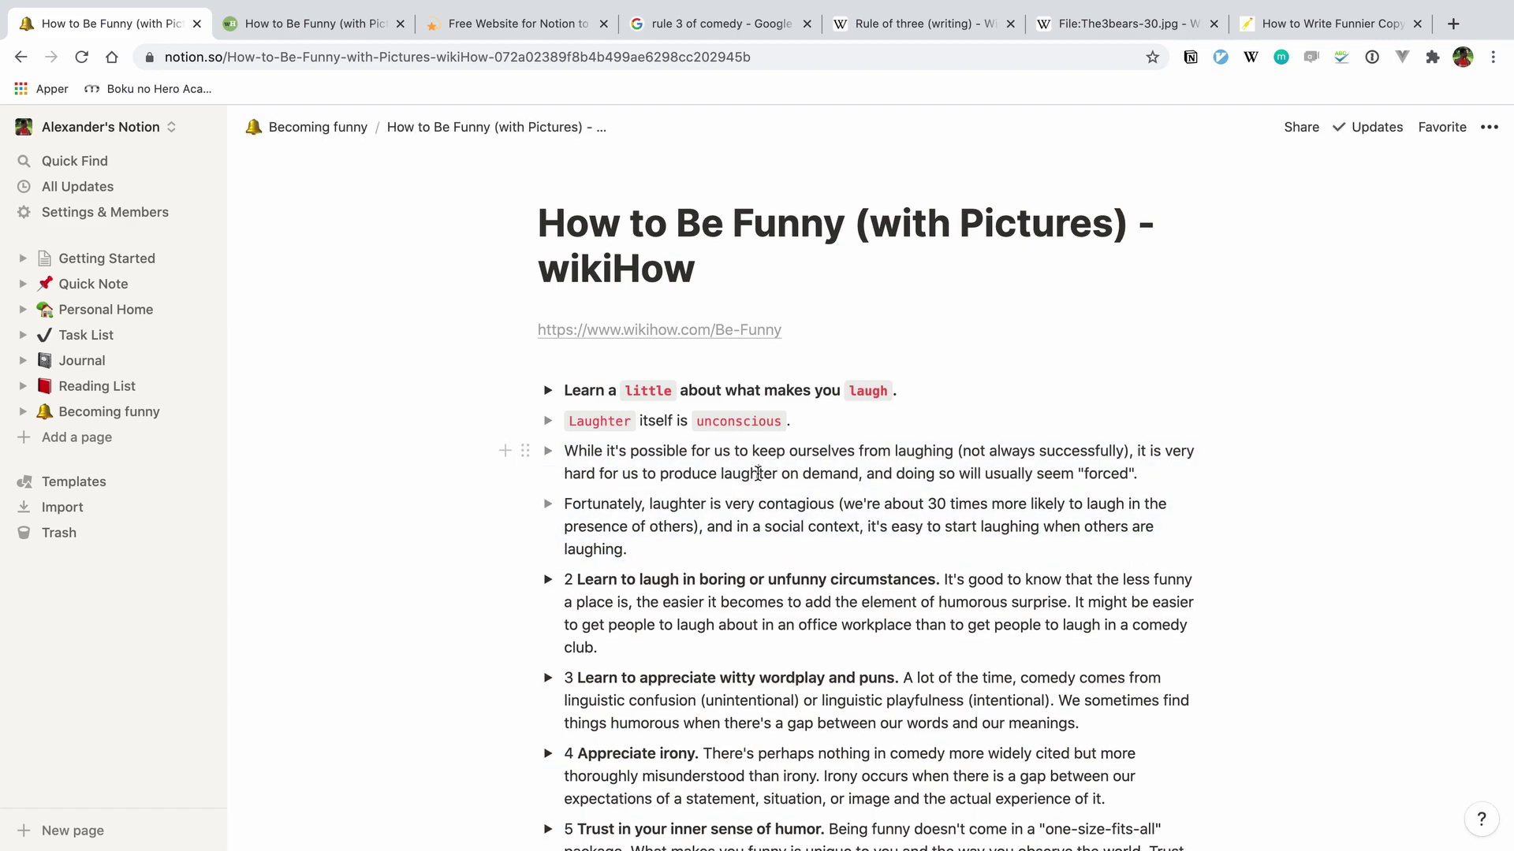
pyautogui.click(525, 451)
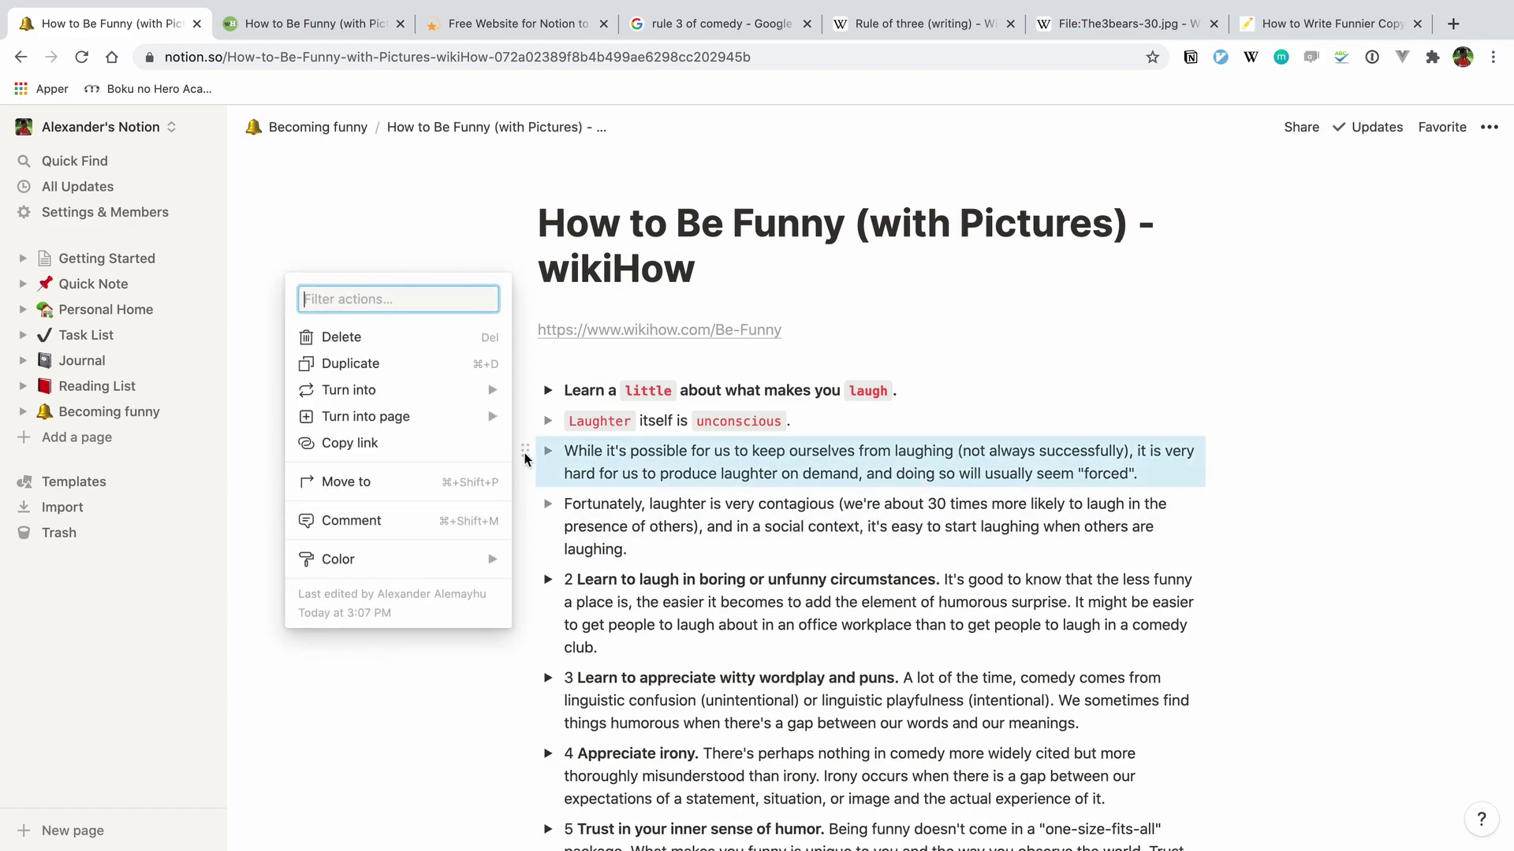
pyautogui.click(398, 340)
# Format "contagious" as inline code, move the text following it into the toggle's body, and collapse the toggle.
pyautogui.doubleClick(790, 452)
pyautogui.press('super+e')
pyautogui.press('Right')
pyautogui.press('Right')
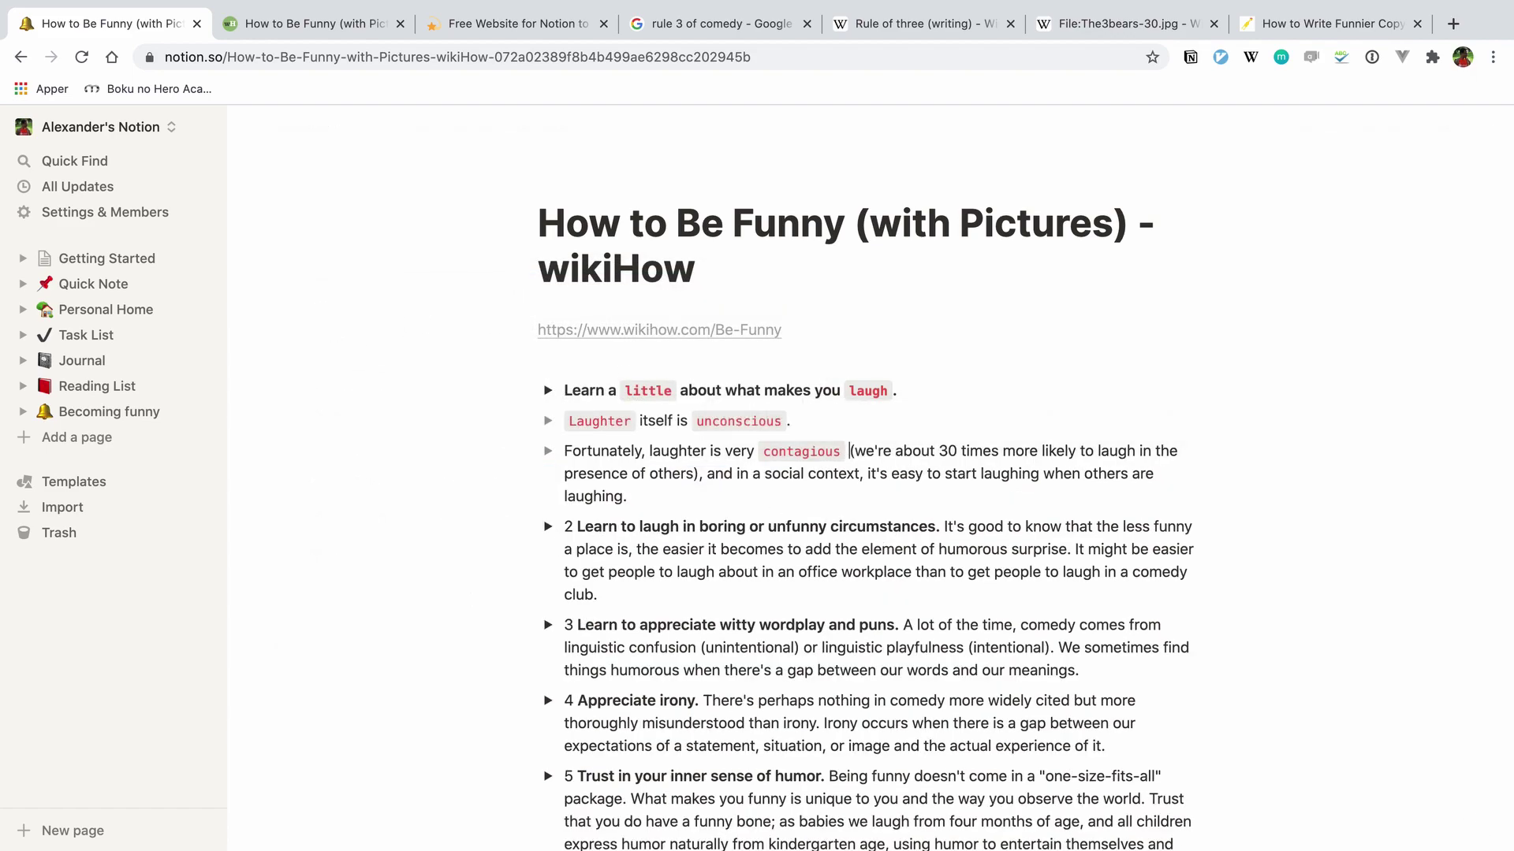
pyautogui.hotkey('shift', 'Left')
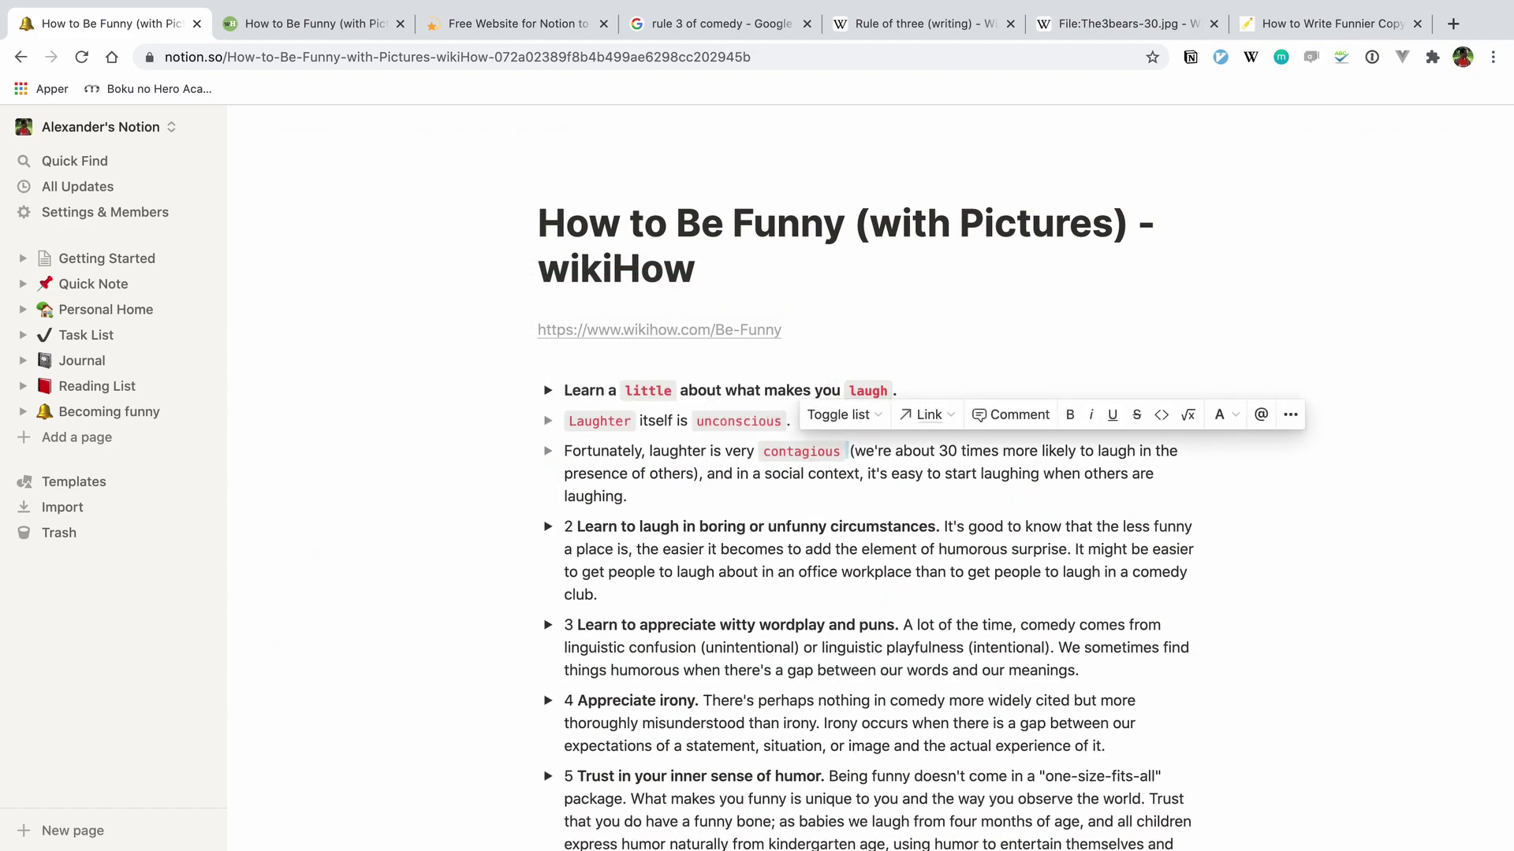
pyautogui.press('super+Return')
pyautogui.press('Return')
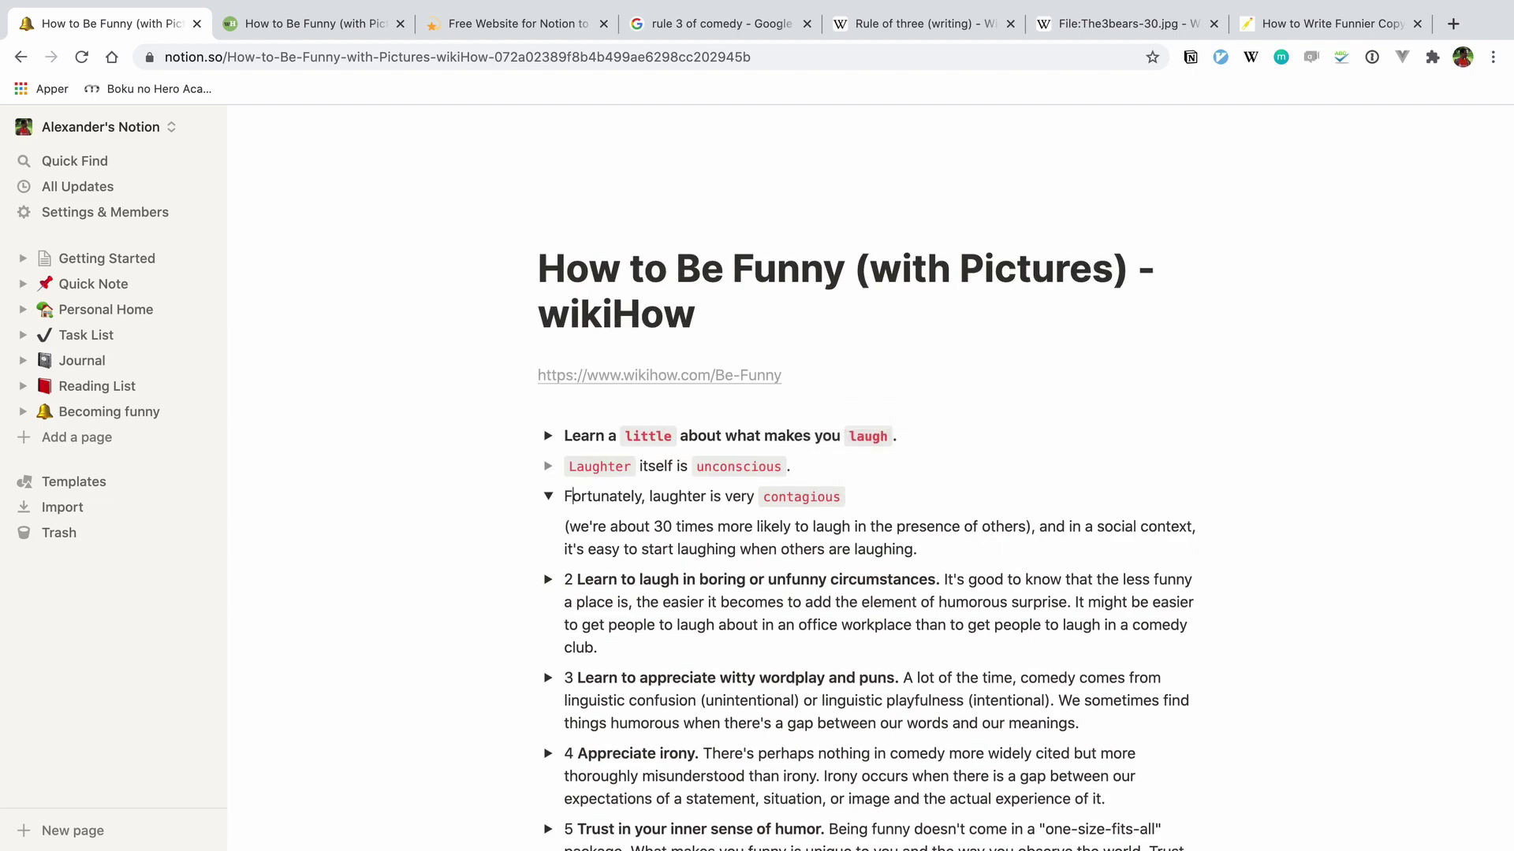
pyautogui.press('cmd+Return')
# Remove the second tip's number, format "laugh", "boring" and "unfunny" as inline code, and cut the sentences after its bold heading.
pyautogui.scroll(-1, 867, 551)
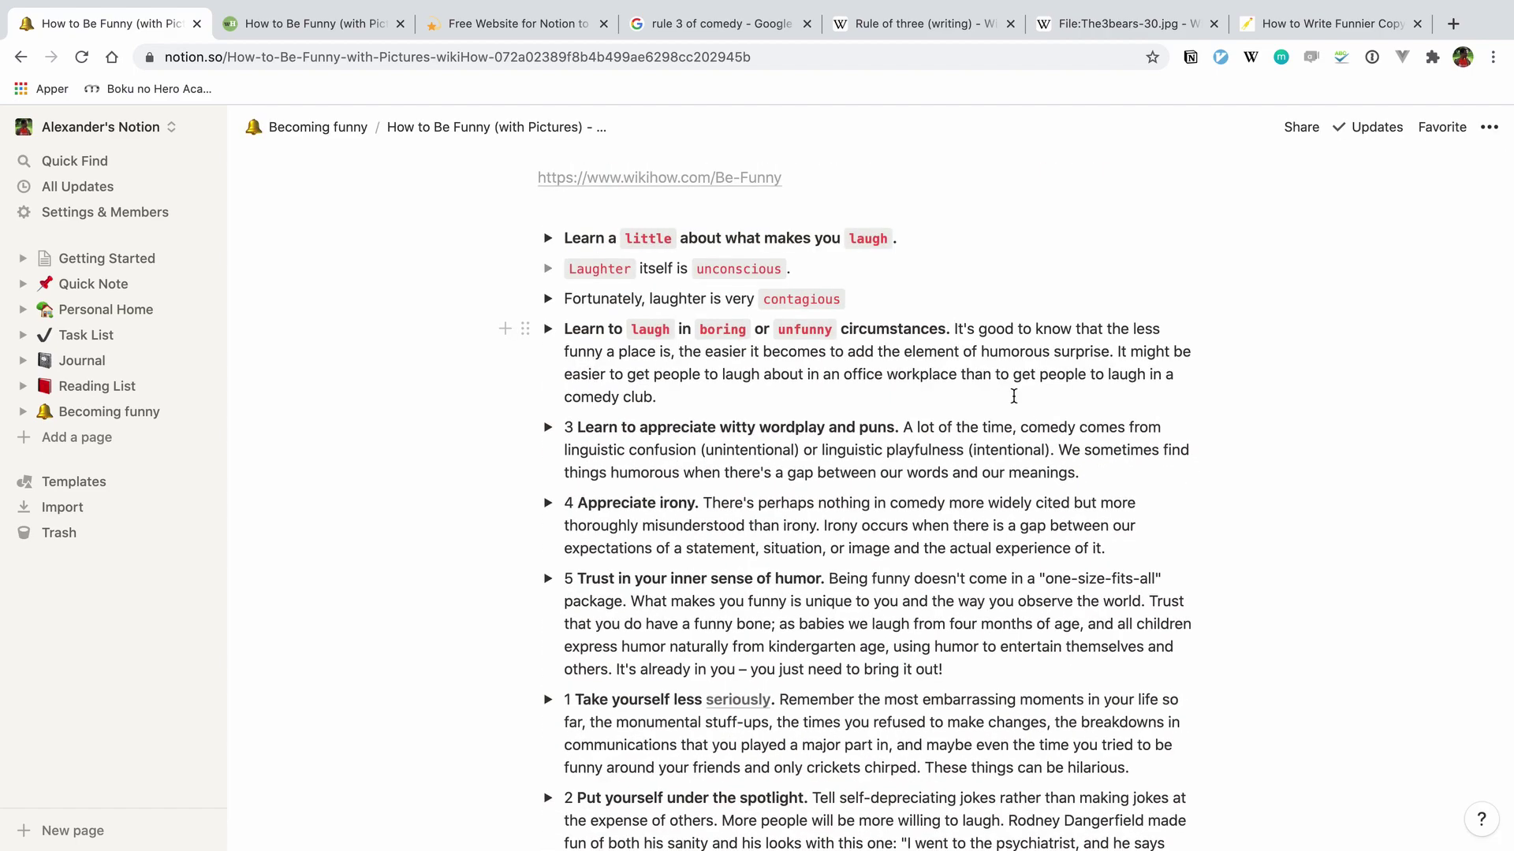
pyautogui.hotkey('shift', 'Down')
pyautogui.hotkey('shift', 'Down')
pyautogui.hotkey('shift', 'Down')
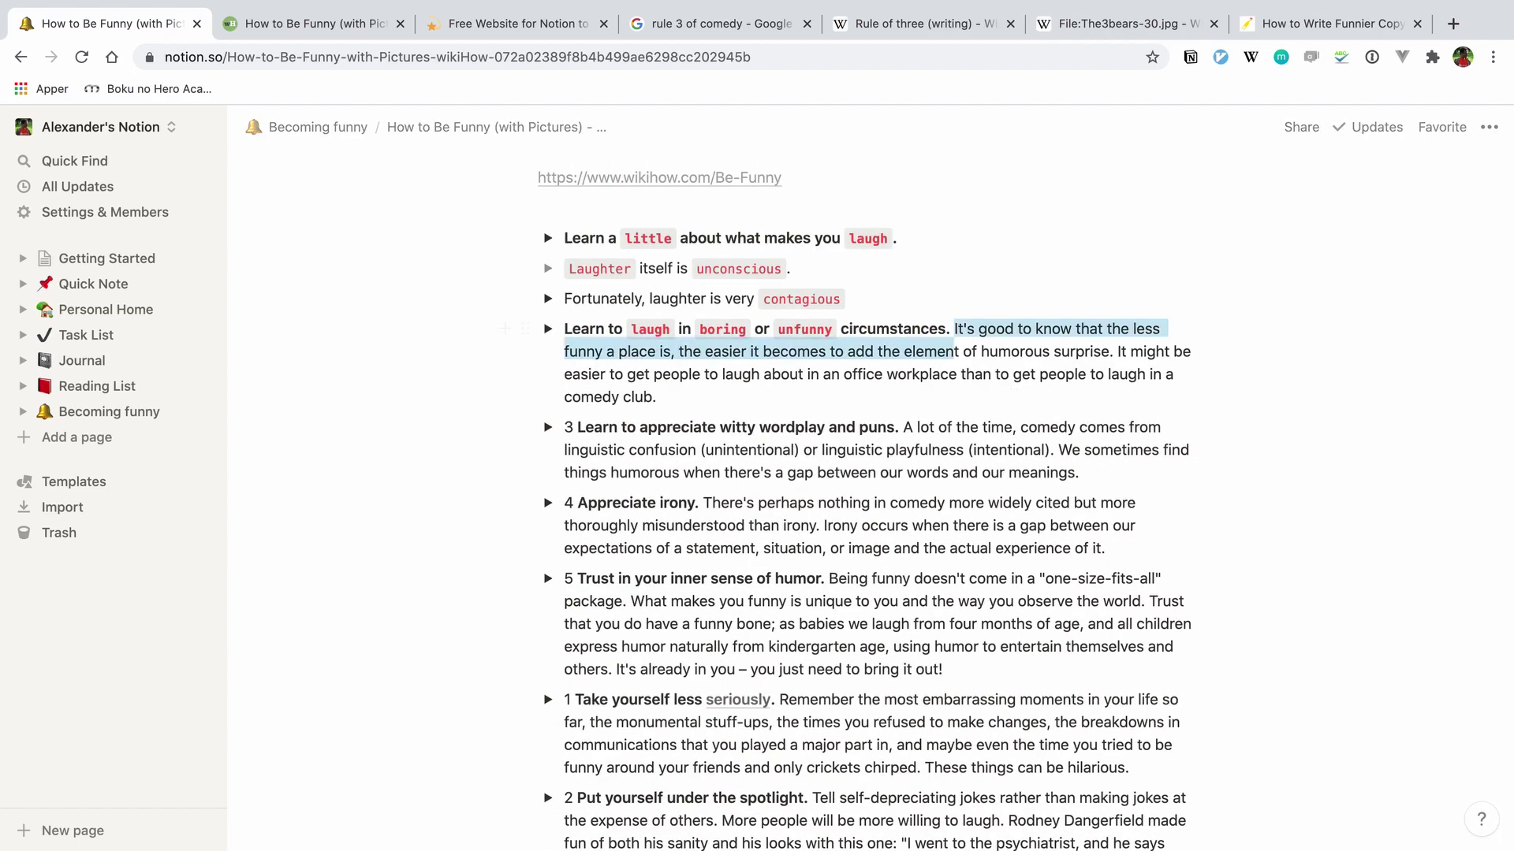
pyautogui.press('cmd+x')
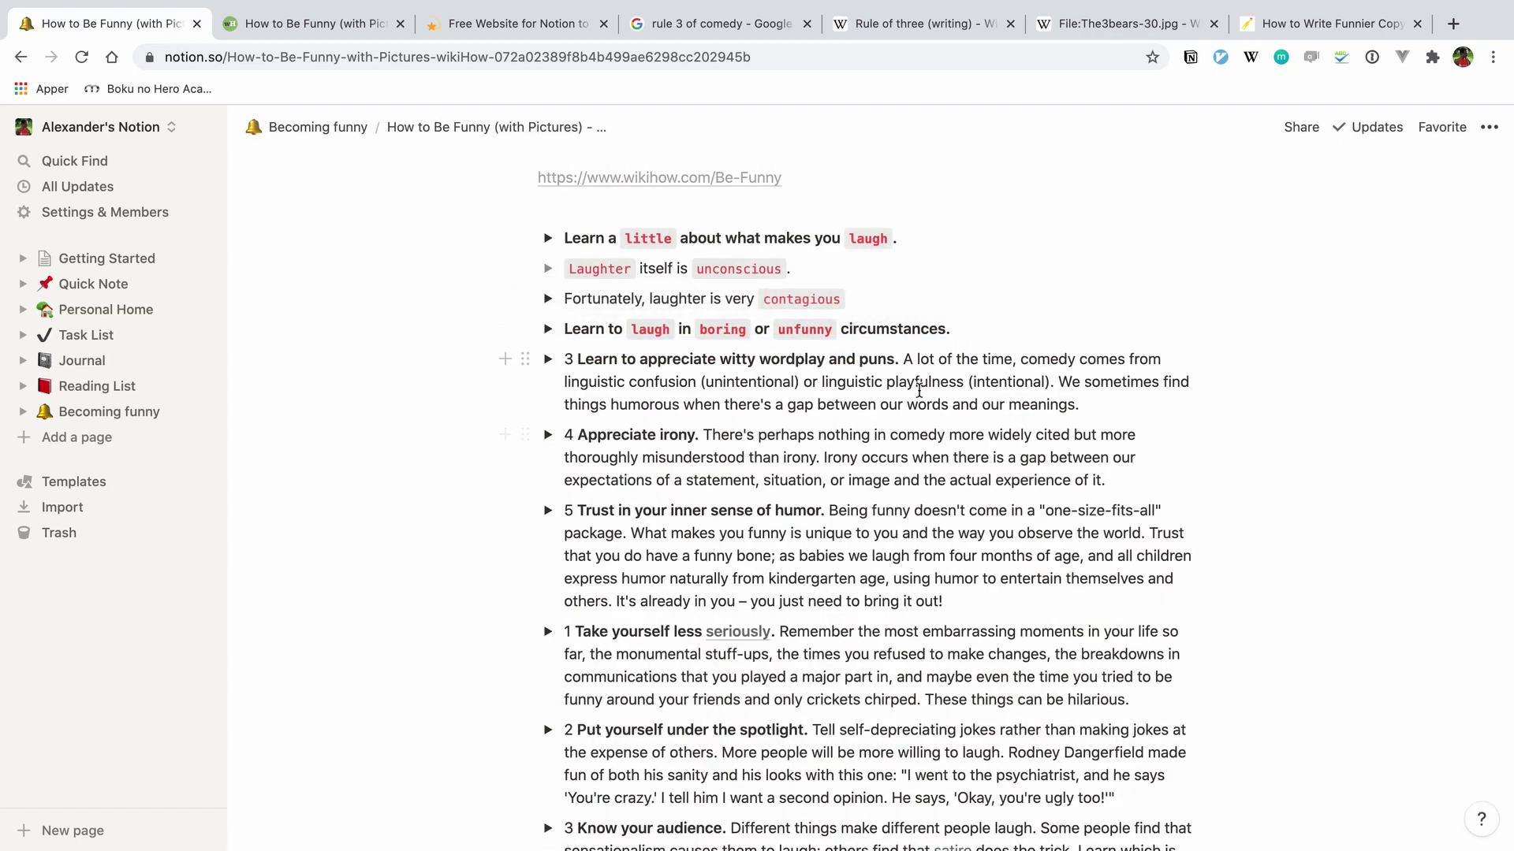
# Cut the sentences after the bold heading "Learn to appreciate witty wordplay and puns." and remove that tip's leading number.
pyautogui.hotkey('shift', 'Down')
pyautogui.hotkey('shift', 'Down')
pyautogui.hotkey('shift', 'Down')
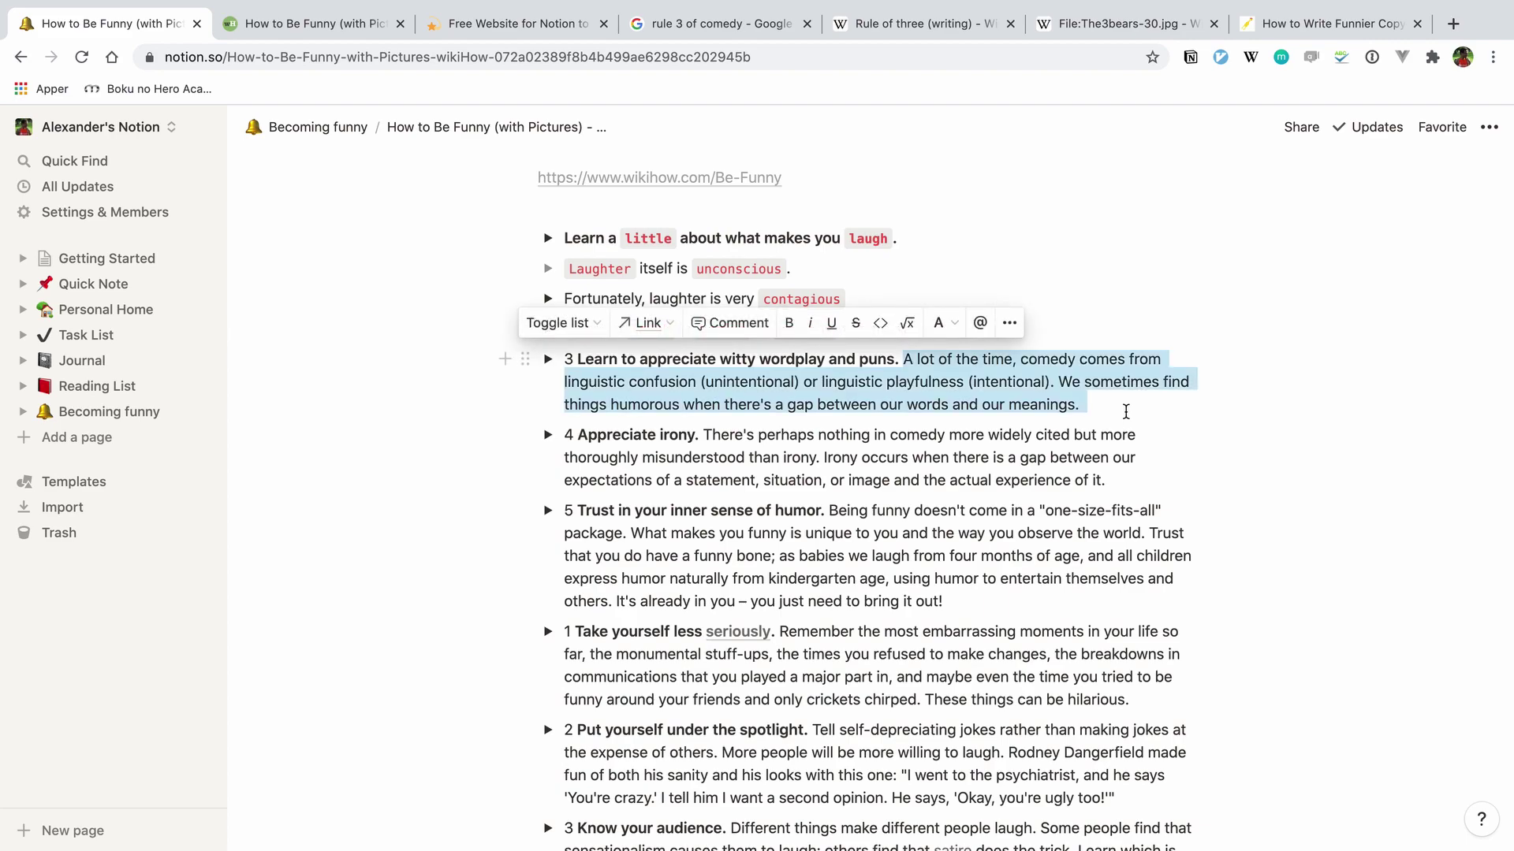
pyautogui.press('super+x')
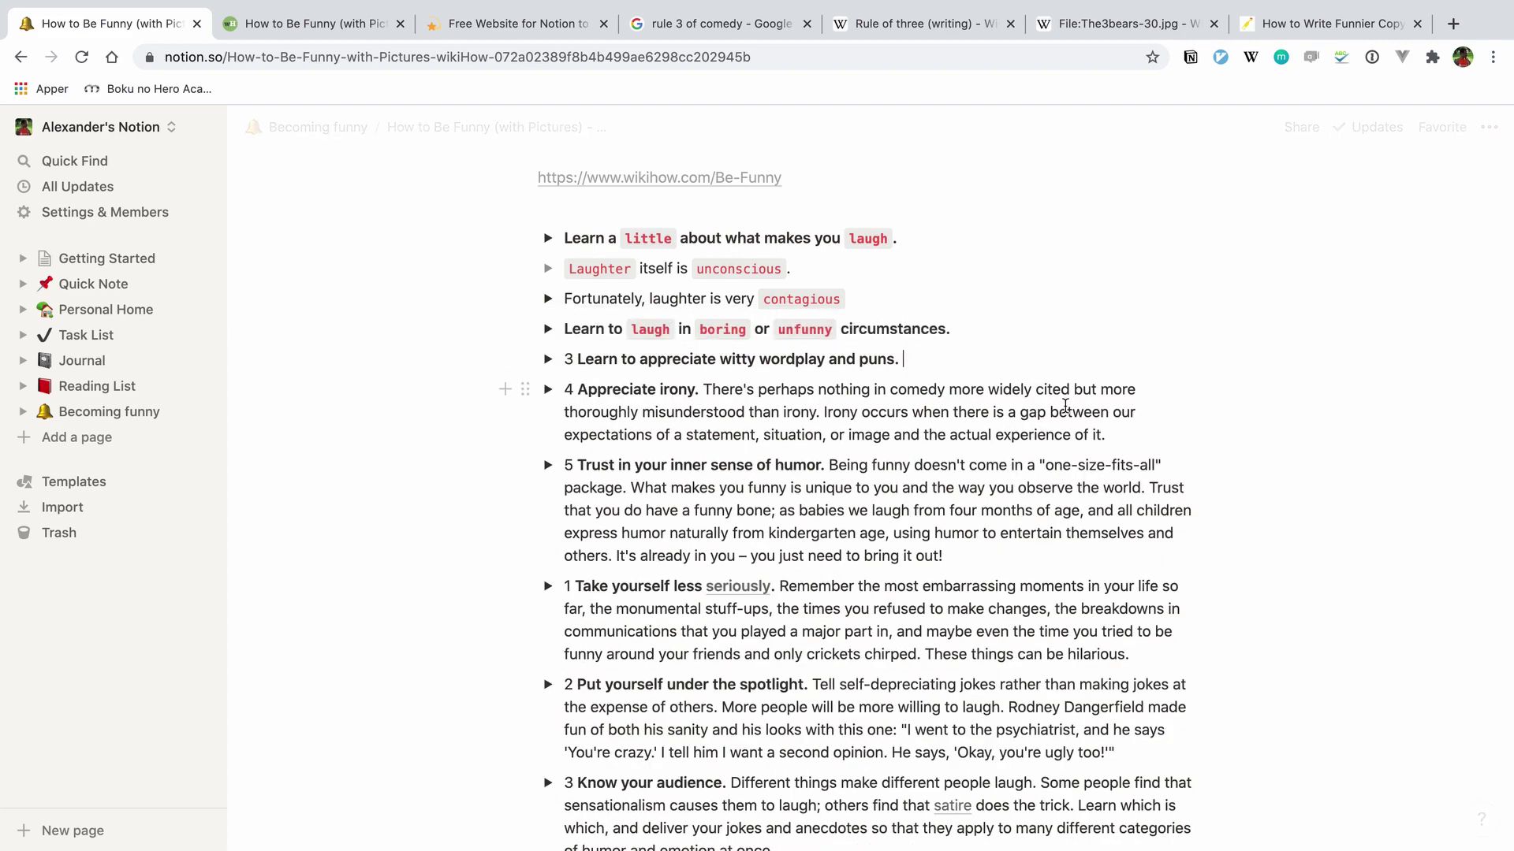
pyautogui.click(580, 364)
pyautogui.press('BackSpace')
pyautogui.press('BackSpace')
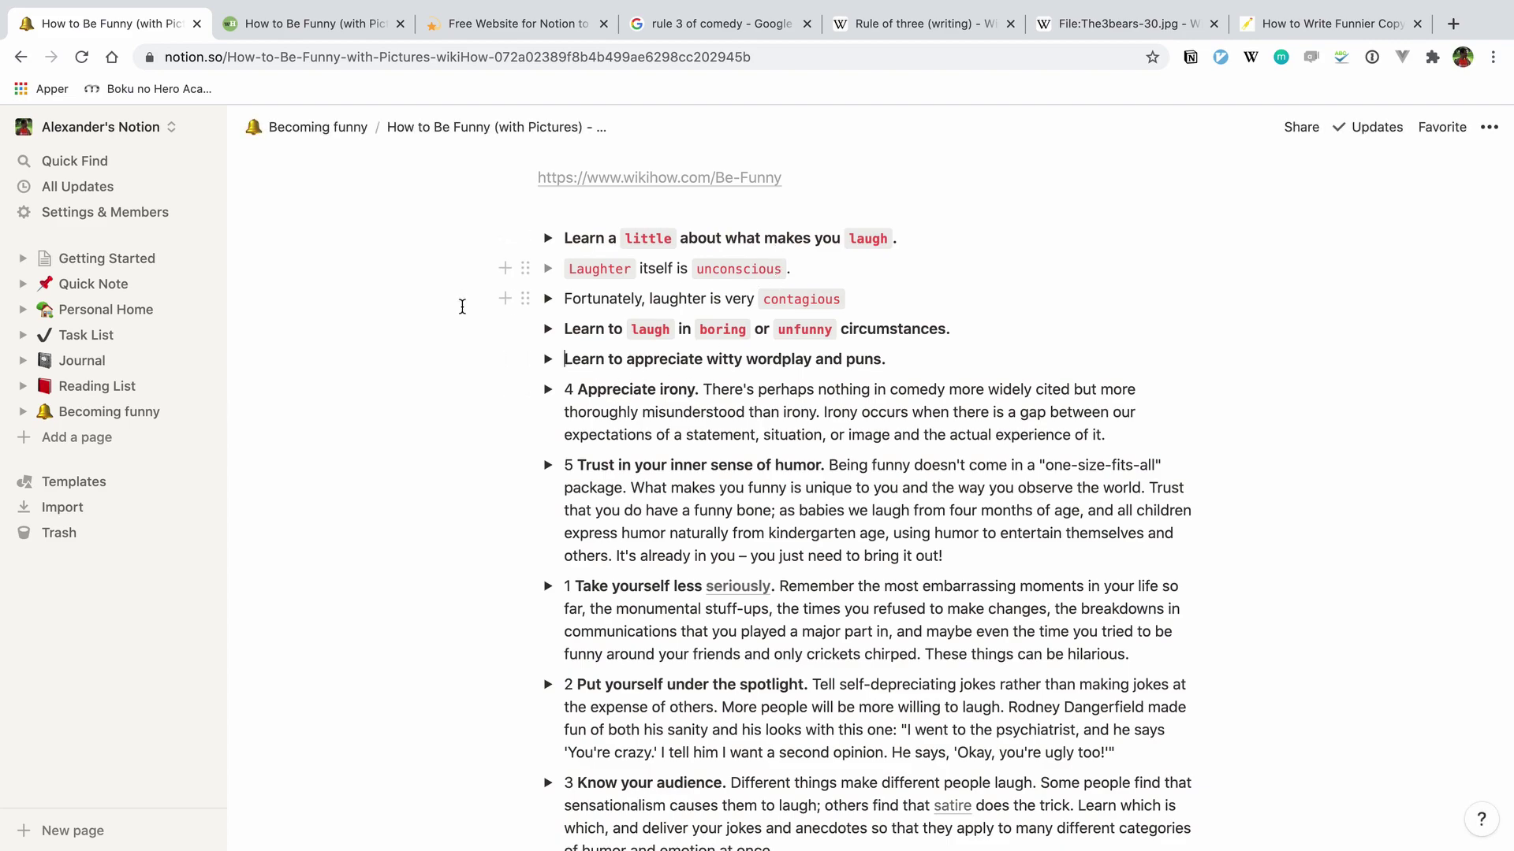
# Format "appreciate", "wordplay" and "puns" in the third tip's heading as inline code.
pyautogui.doubleClick(653, 359)
pyautogui.press('super+e')
pyautogui.doubleClick(780, 359)
pyautogui.press('super+e')
pyautogui.doubleClick(873, 361)
pyautogui.press('super+e')
# Export the wikiHow page as HTML without subpages and switch to the open 2anki.net upload page.
pyautogui.scroll(-6, 1020, 385)
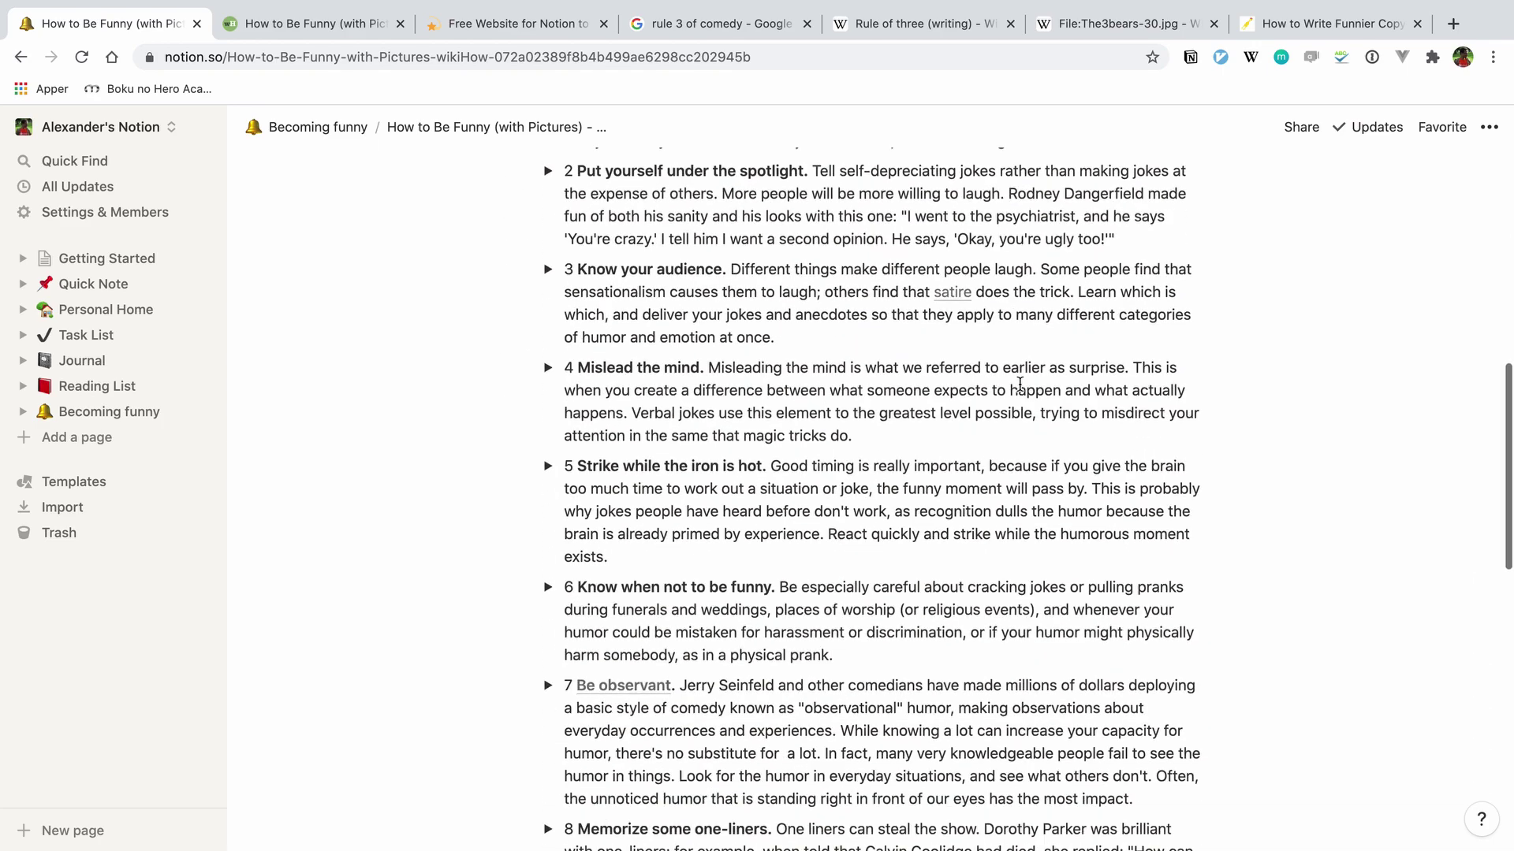
pyautogui.scroll(15, 1017, 381)
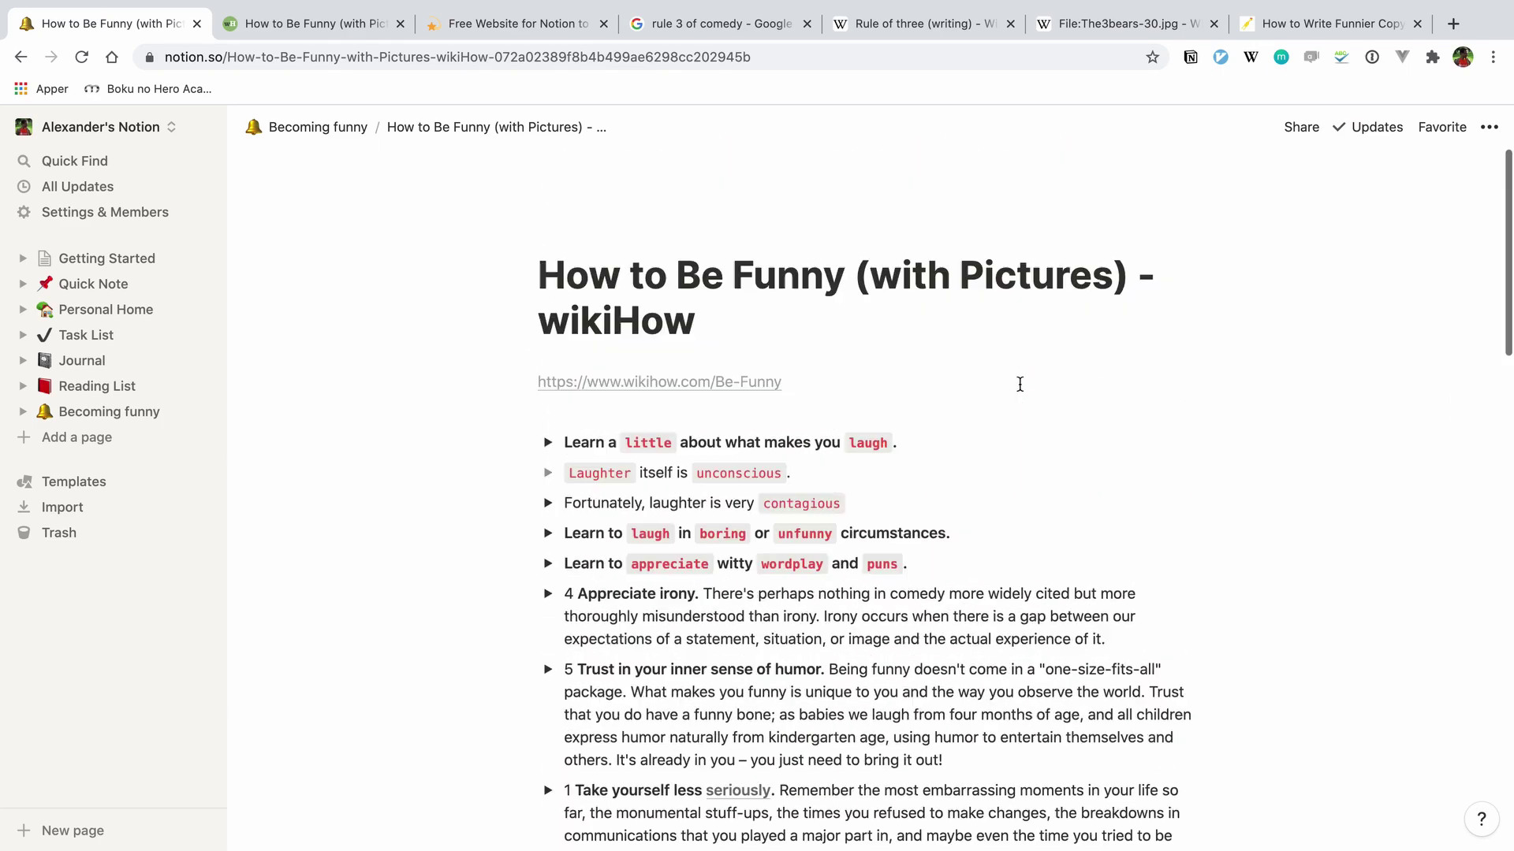
pyautogui.click(1489, 127)
pyautogui.click(1338, 614)
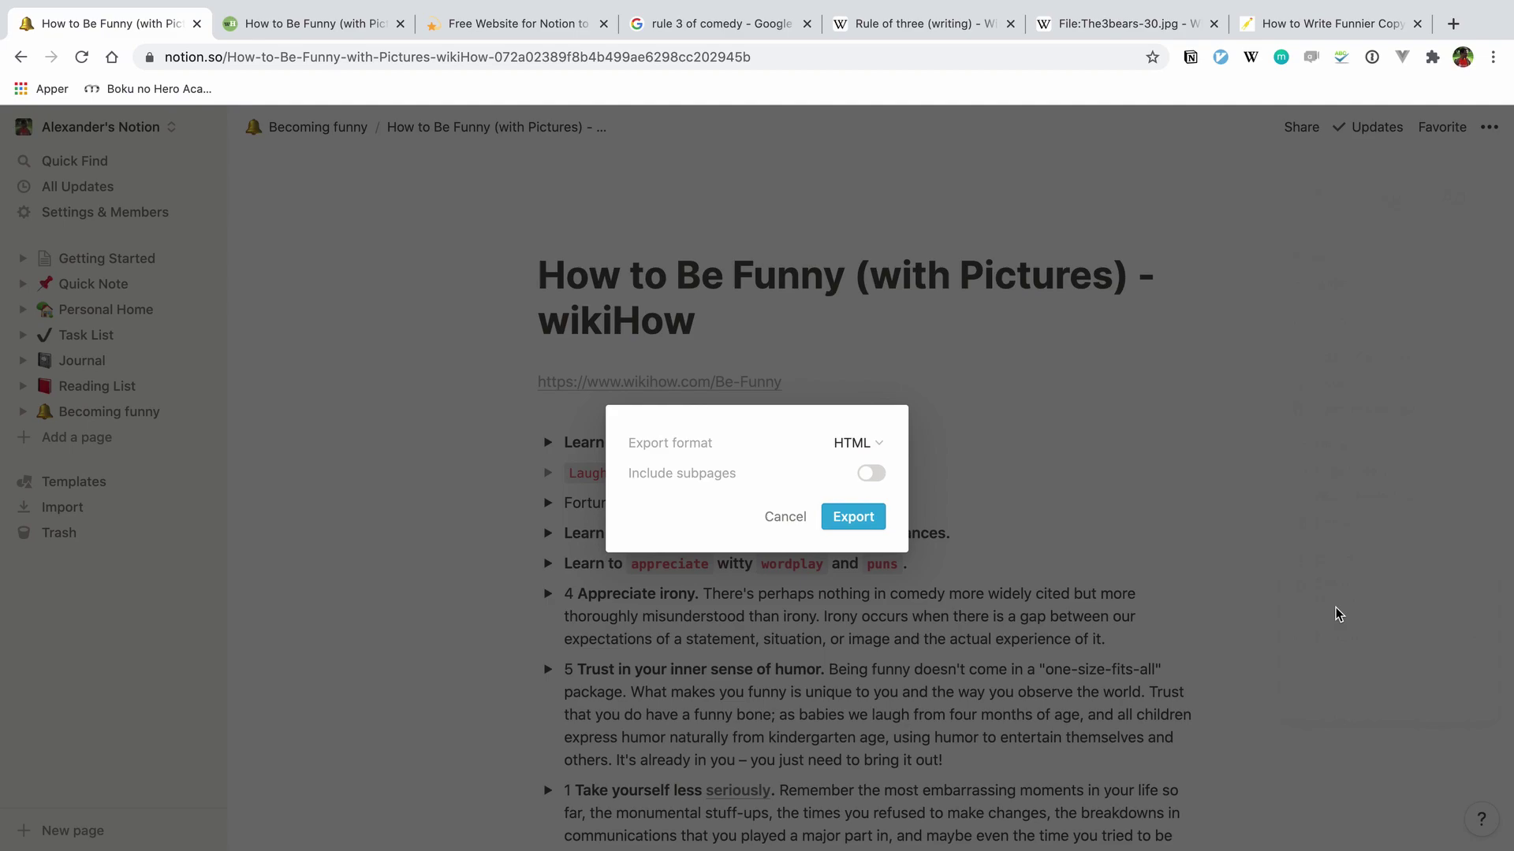
pyautogui.click(848, 519)
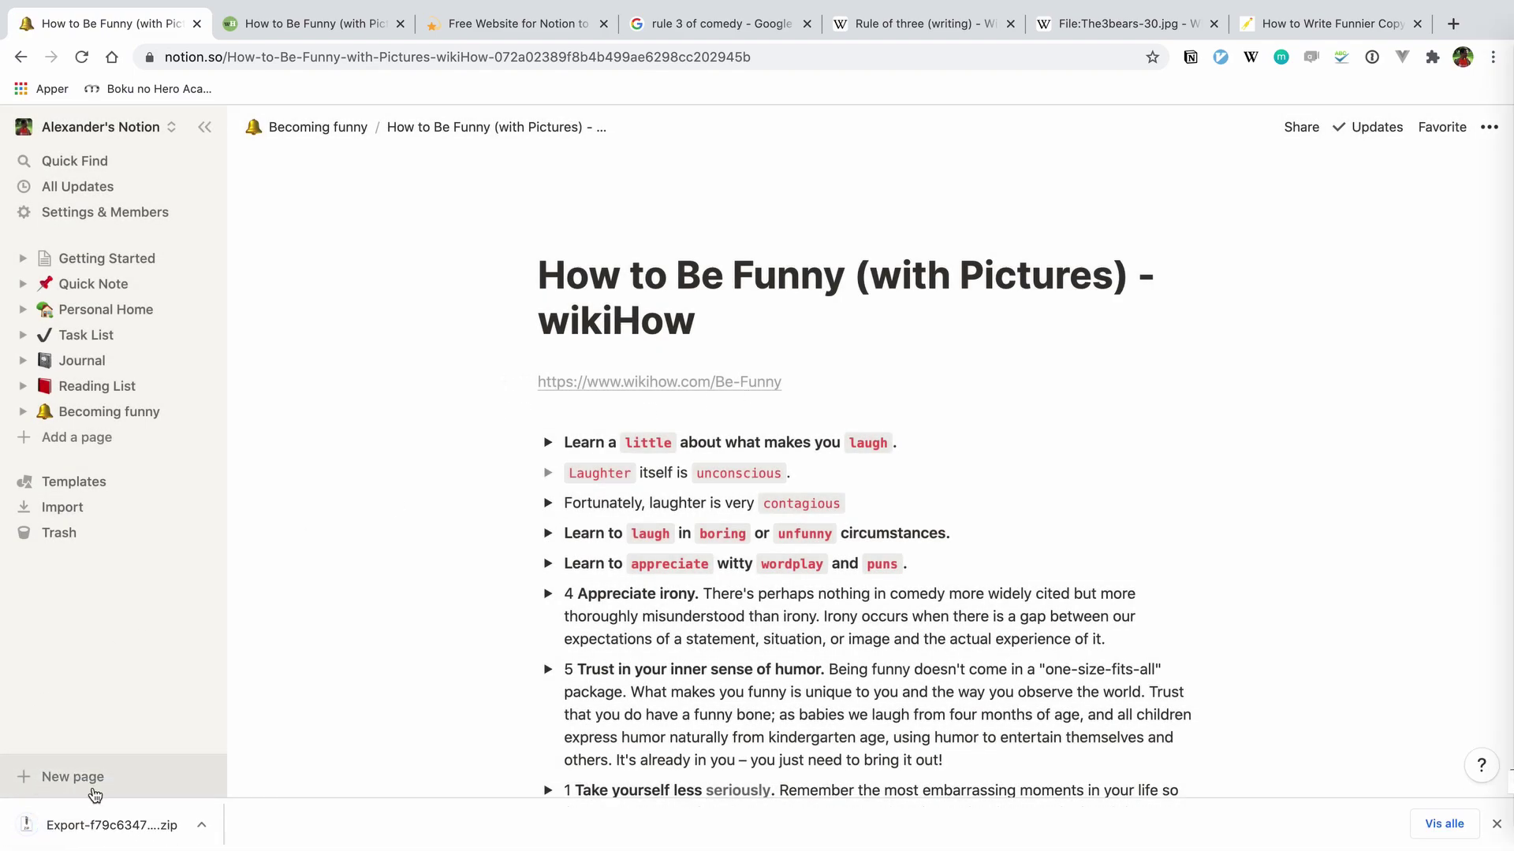
pyautogui.click(561, 36)
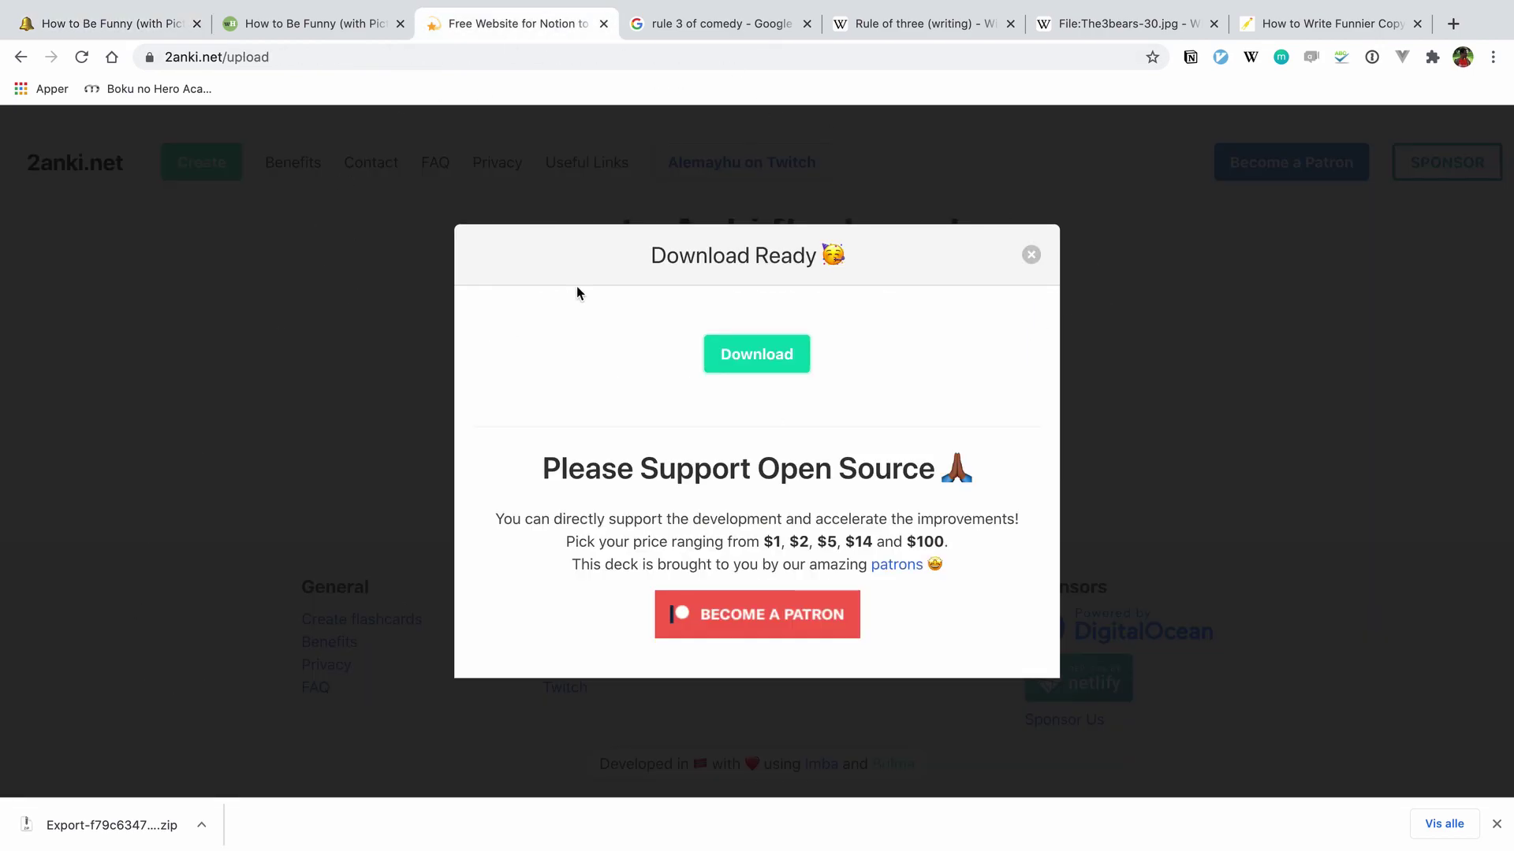
# Reload the upload page, upload Export-f79c6347-7ade-4164-9844-2e16ca498470.zip with the default card options, and convert it into an Anki deck.
pyautogui.press('super+r')
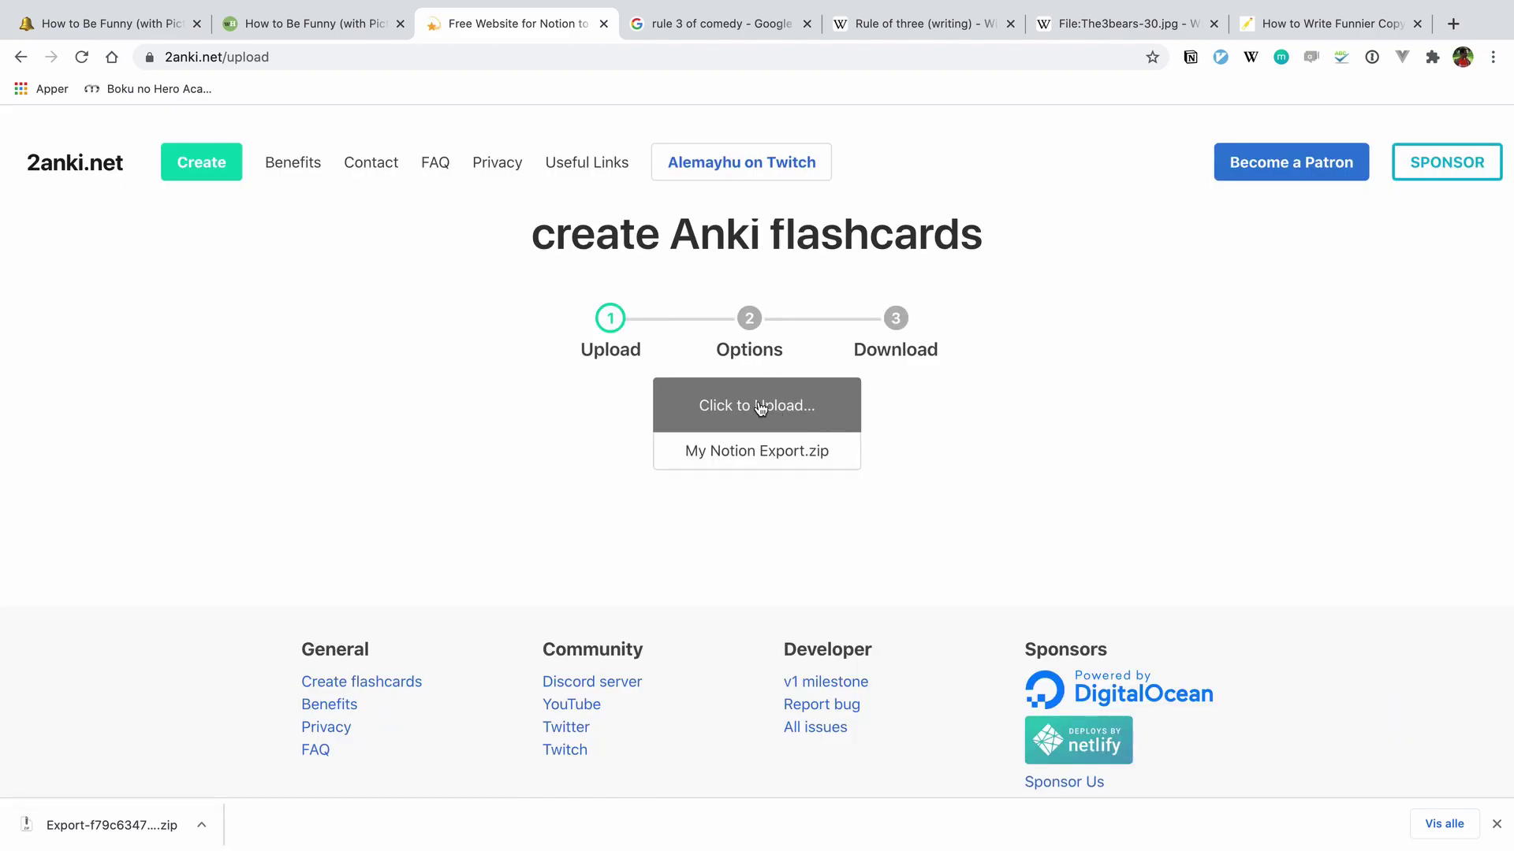
pyautogui.click(759, 408)
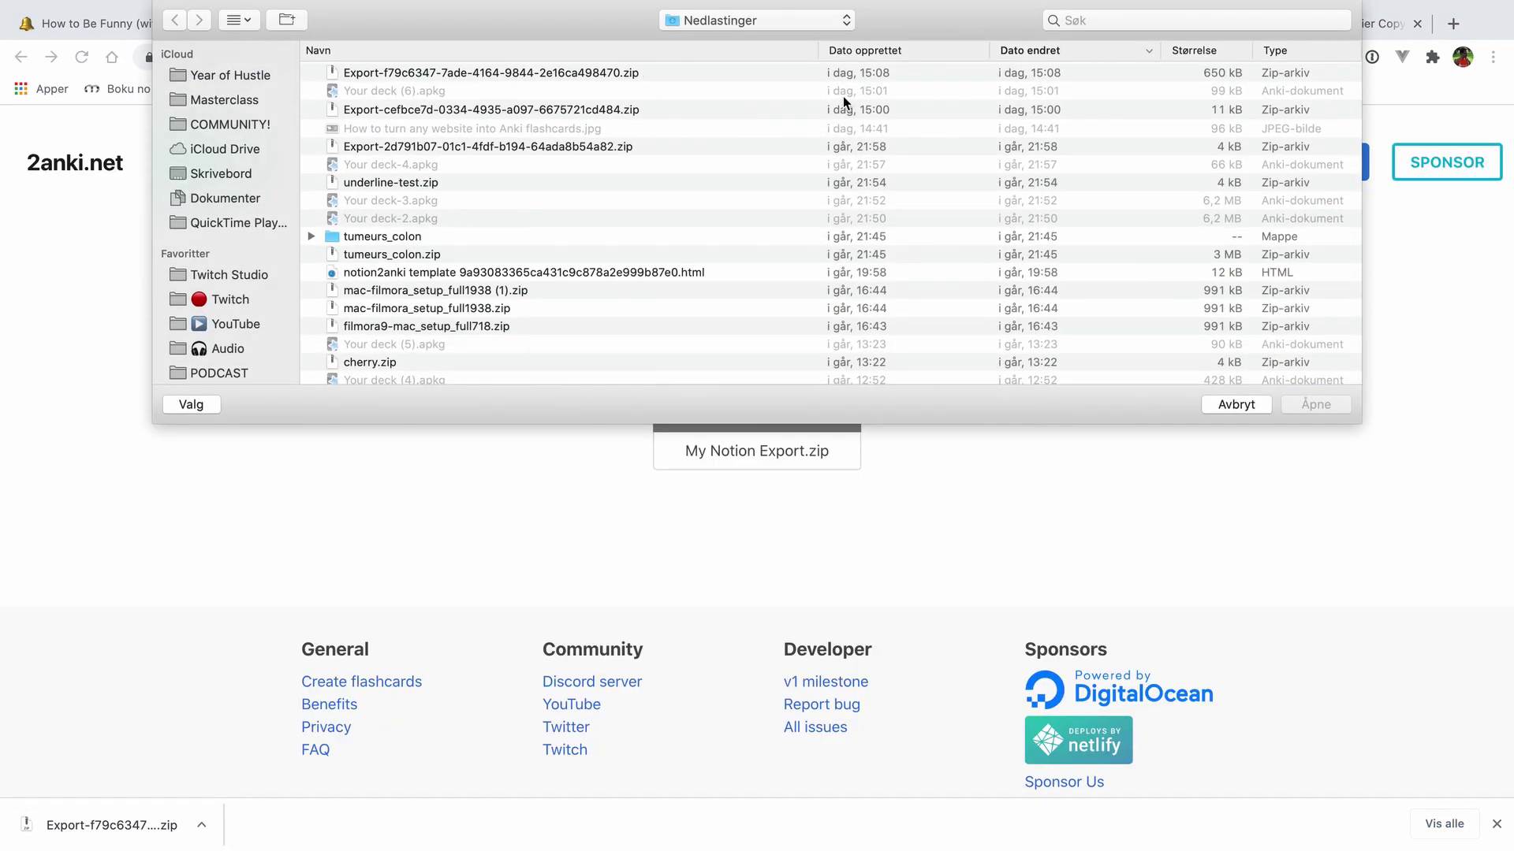
pyautogui.click(868, 73)
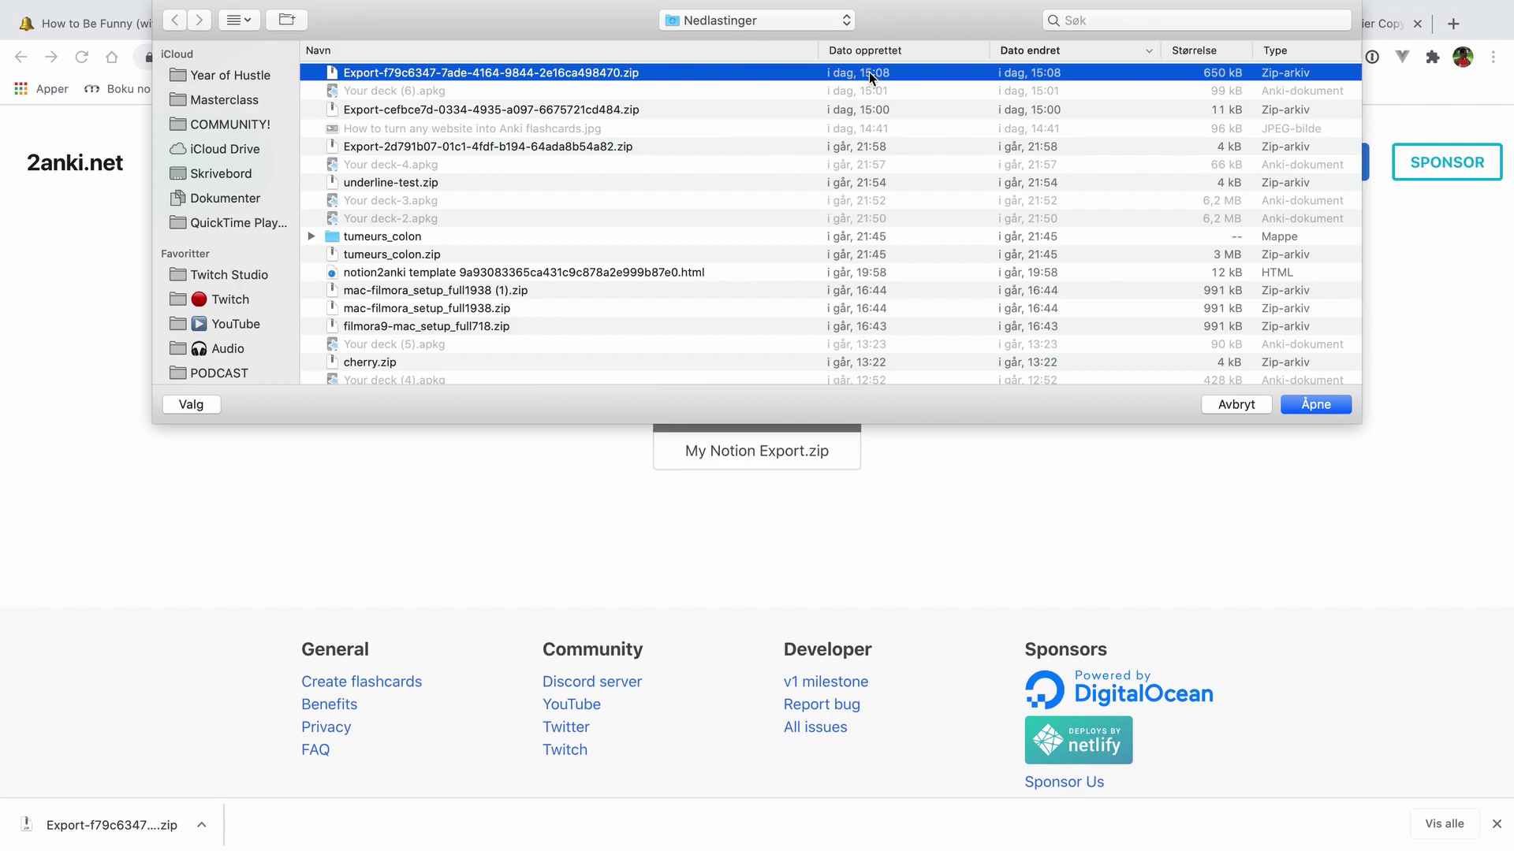
pyautogui.doubleClick(869, 73)
pyautogui.scroll(-5, 785, 519)
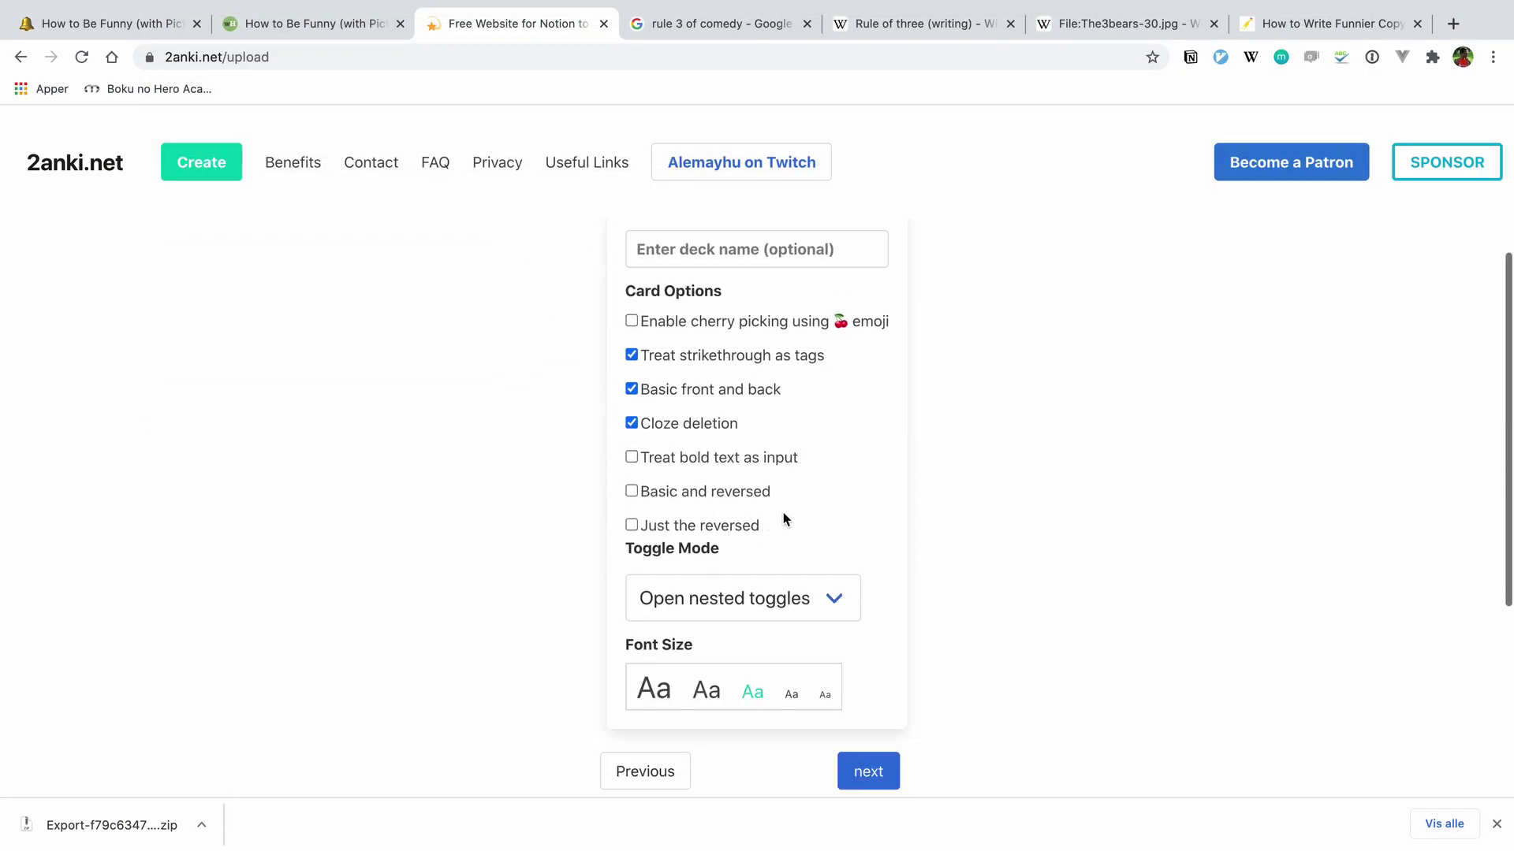
pyautogui.scroll(-2, 785, 519)
pyautogui.scroll(-1, 701, 395)
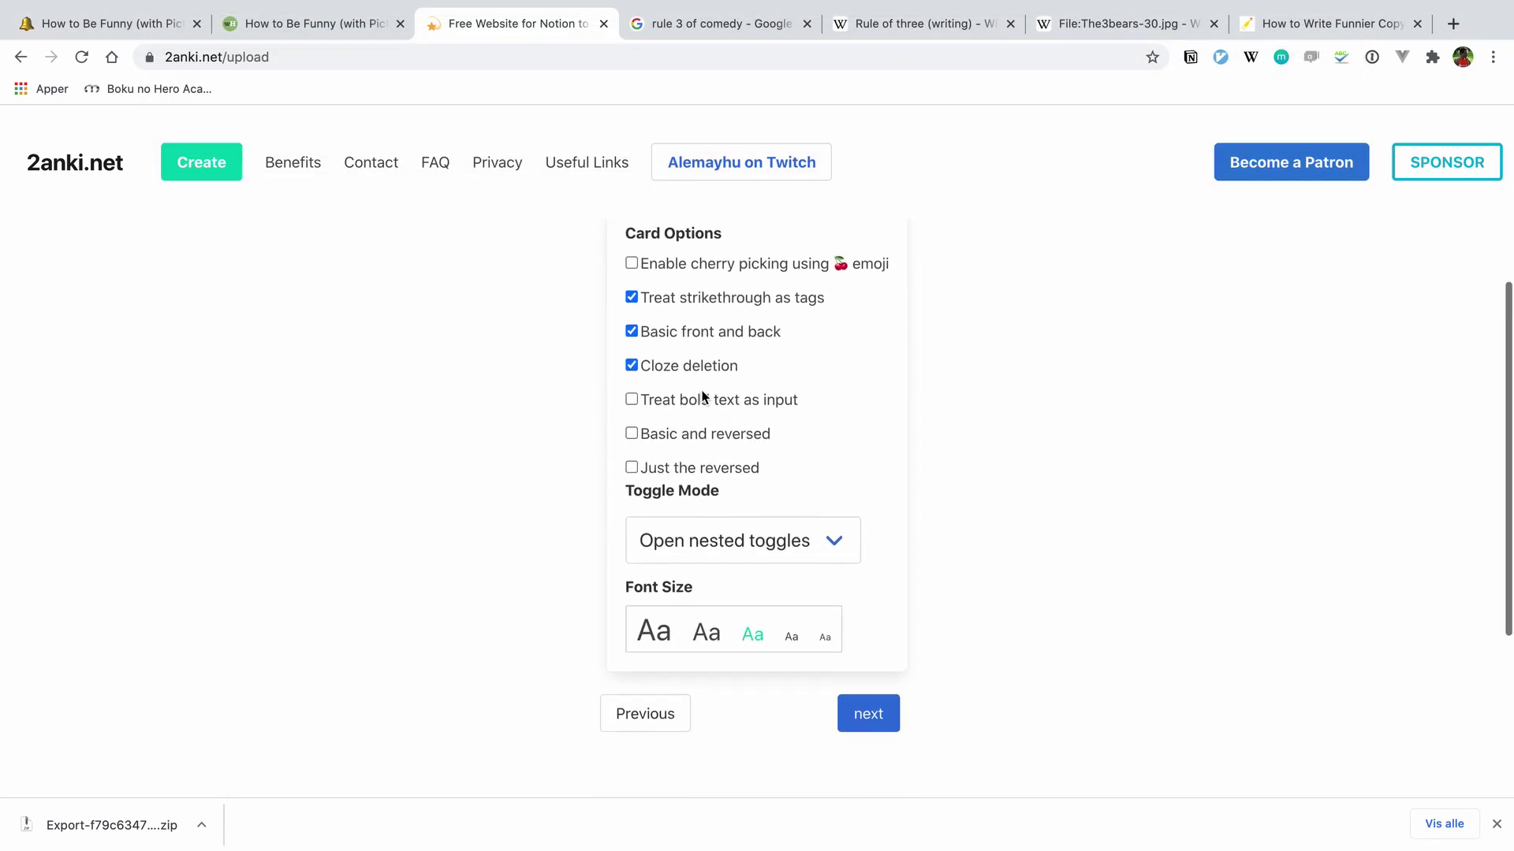
pyautogui.click(867, 705)
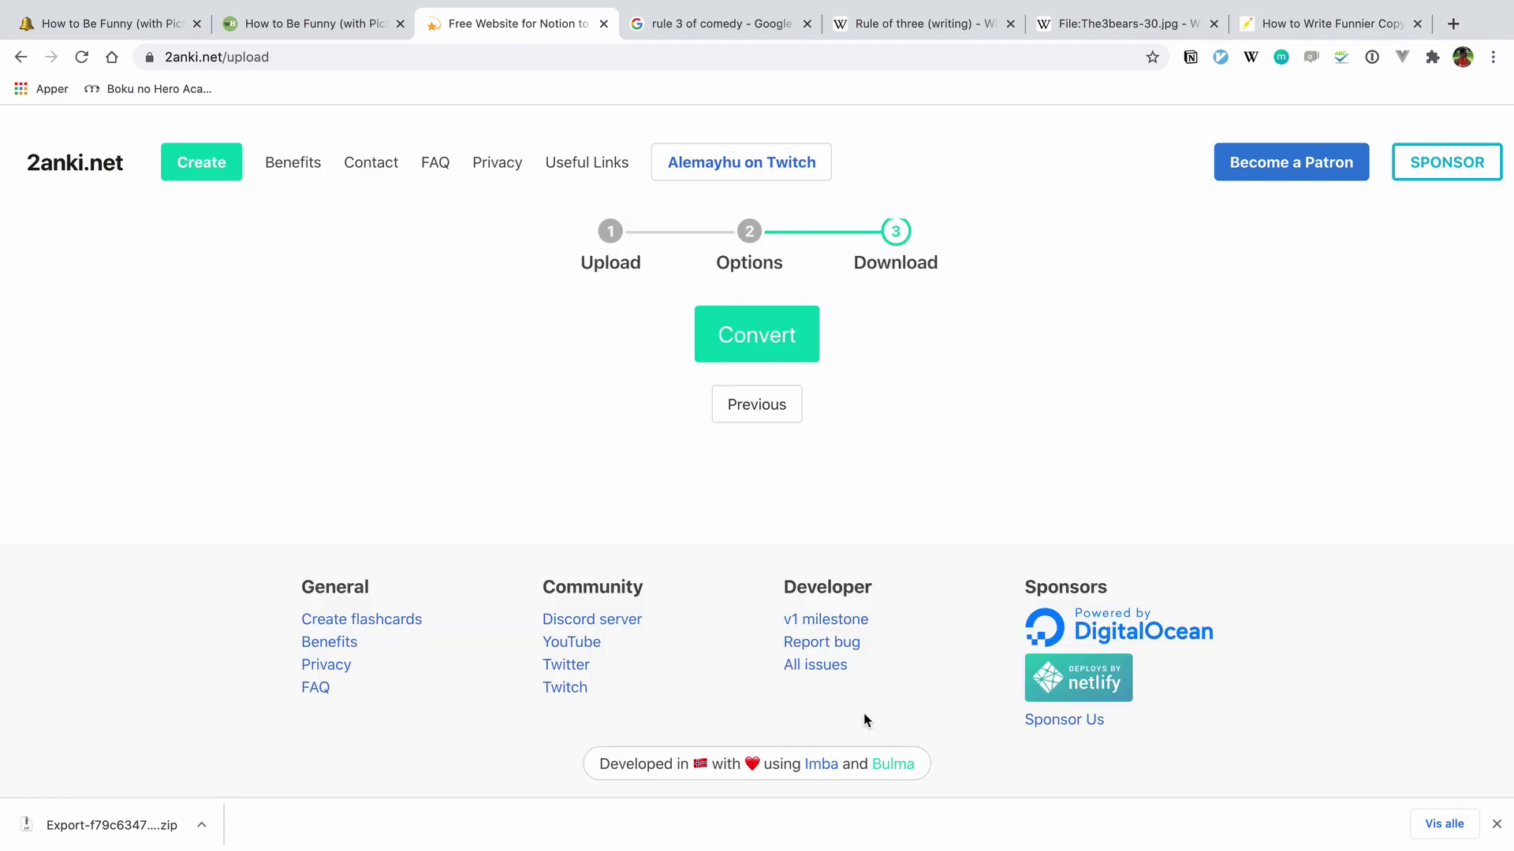
pyautogui.click(816, 314)
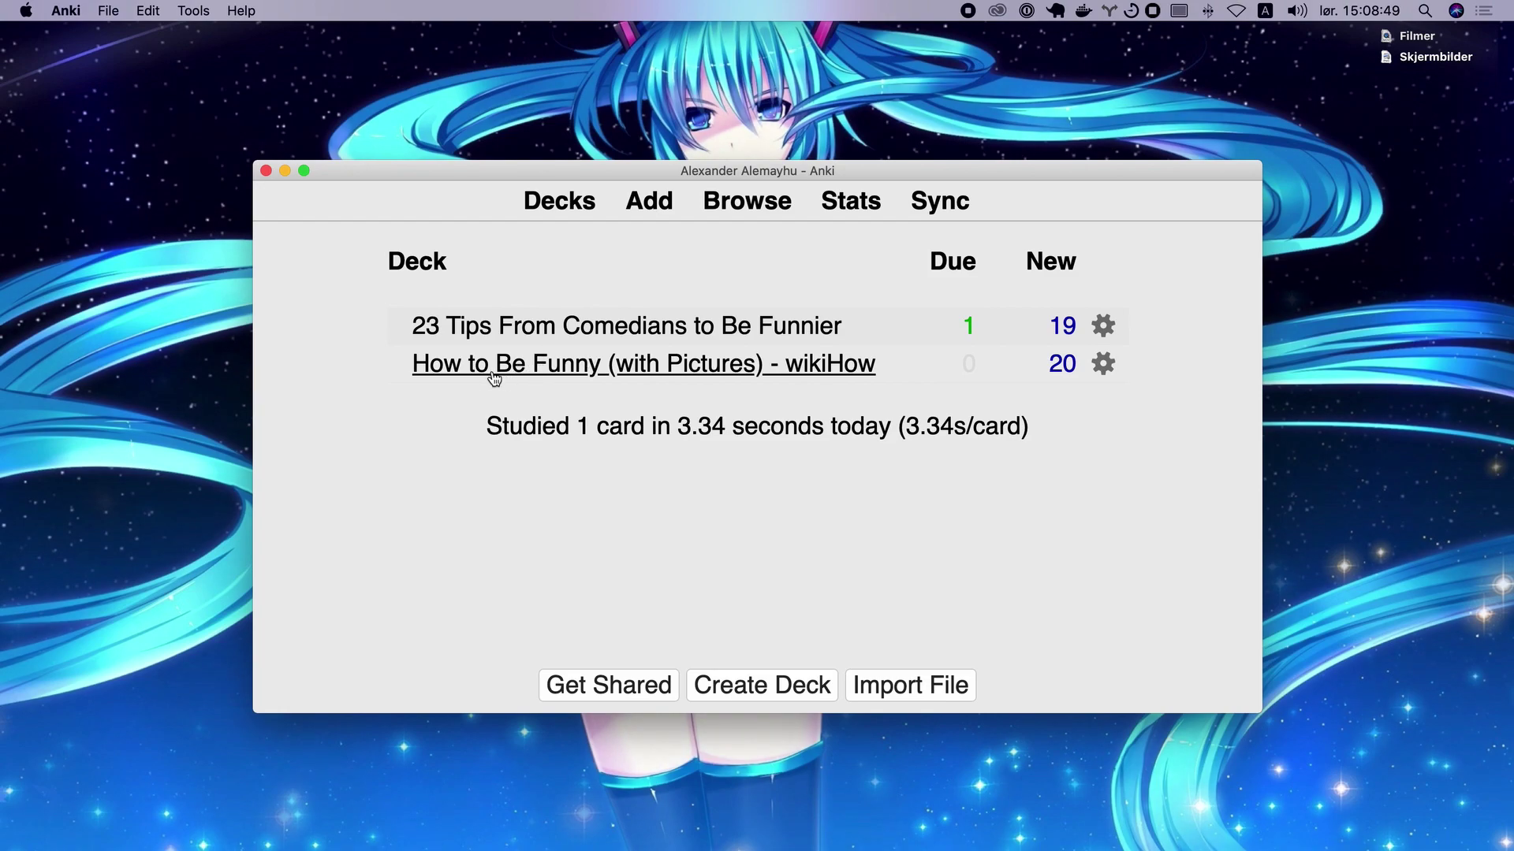
# Study the "How to Be Funny (with Pictures) - wikiHow" deck in Anki, reveal the first card's answer and review it in full screen.
pyautogui.click(718, 372)
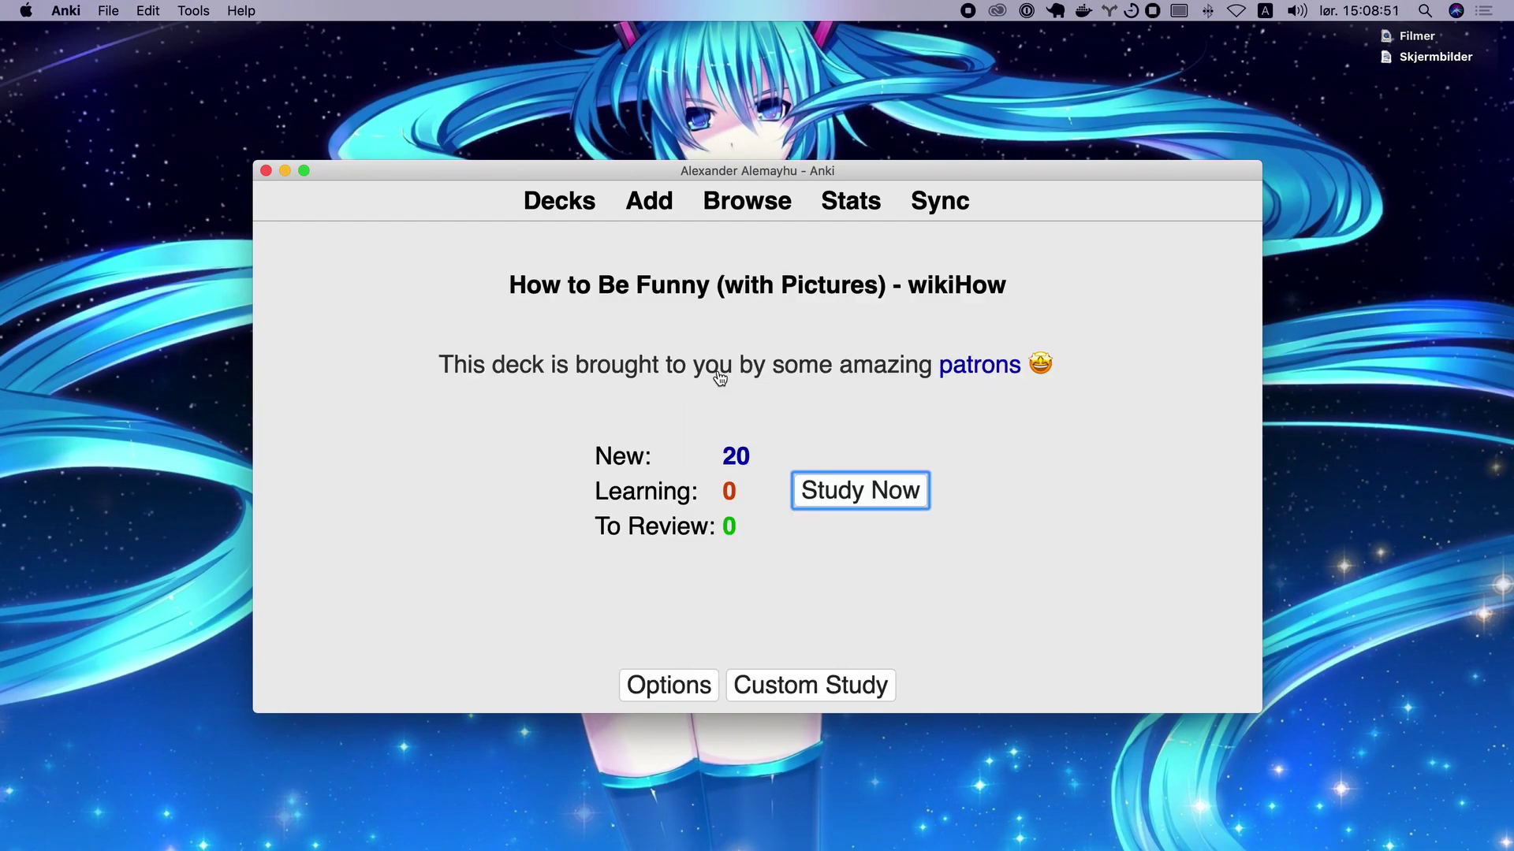
pyautogui.click(860, 488)
pyautogui.scroll(-3, 860, 488)
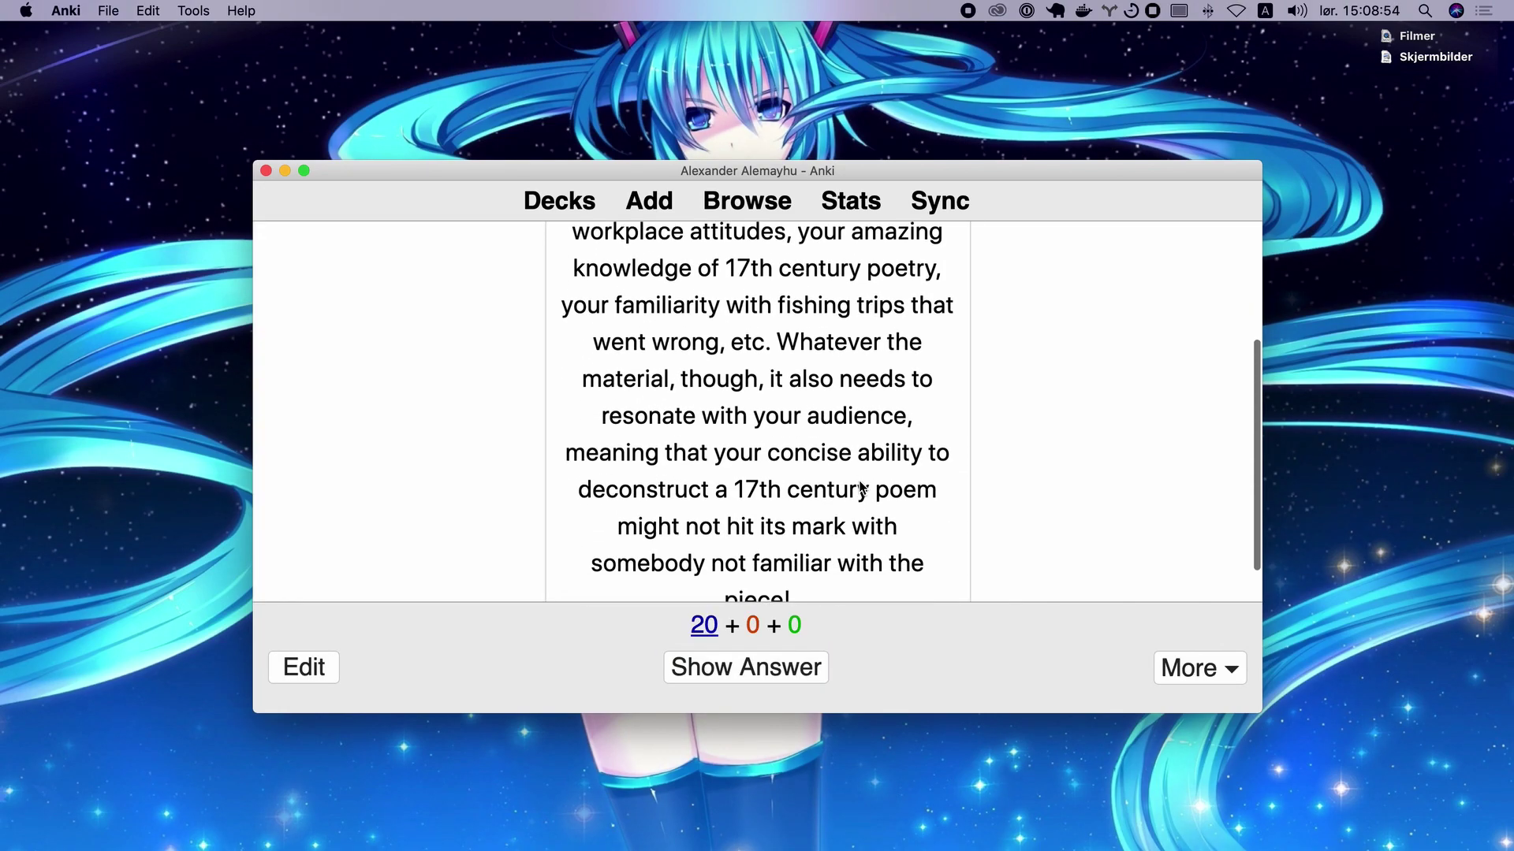
pyautogui.press('space')
pyautogui.scroll(-2, 859, 488)
pyautogui.scroll(6, 859, 488)
pyautogui.scroll(-10, 858, 480)
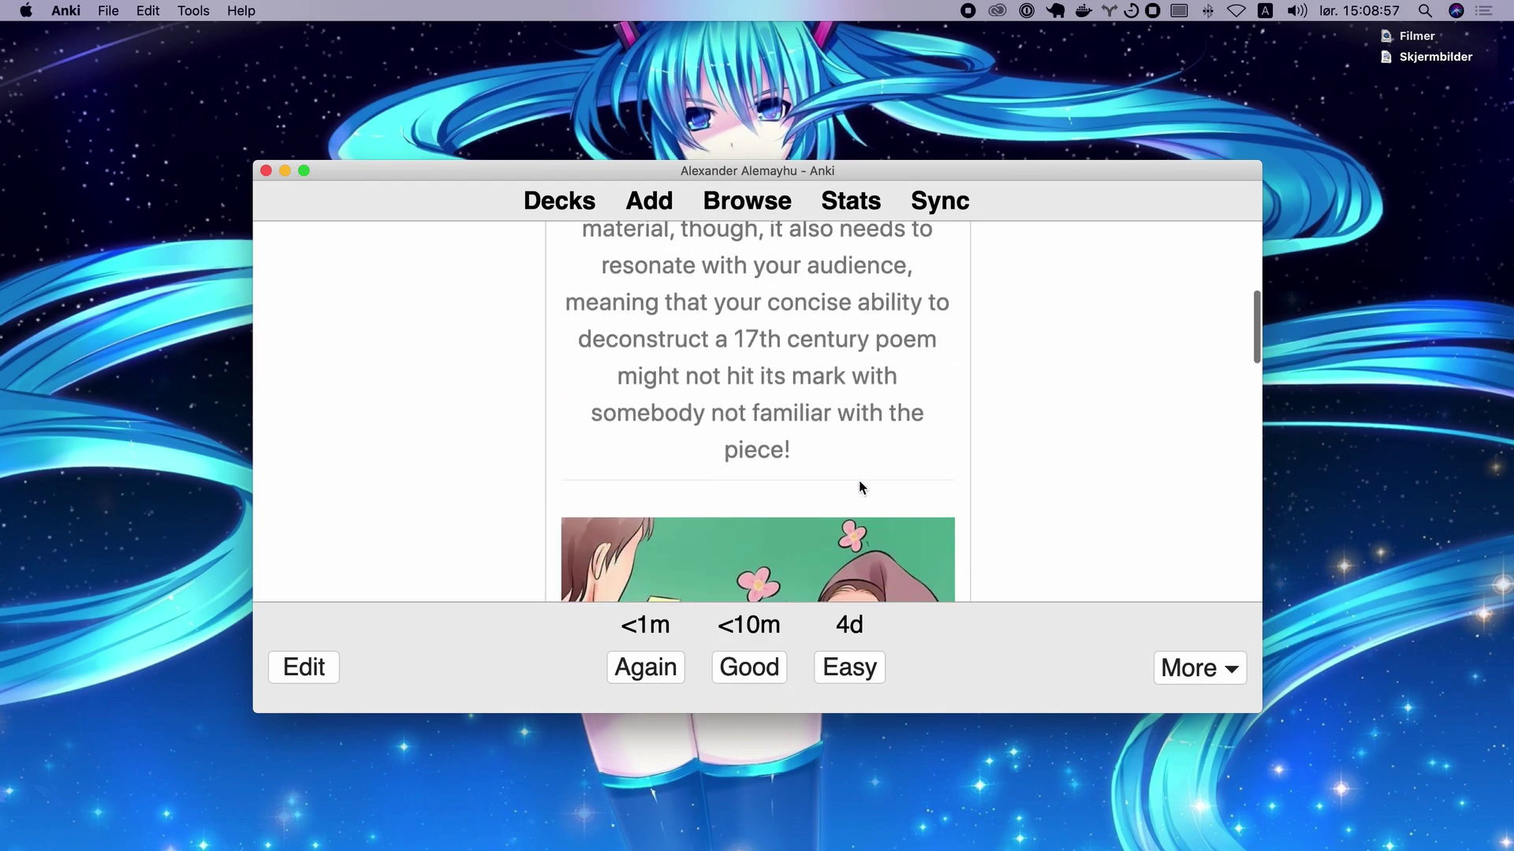
pyautogui.click(304, 171)
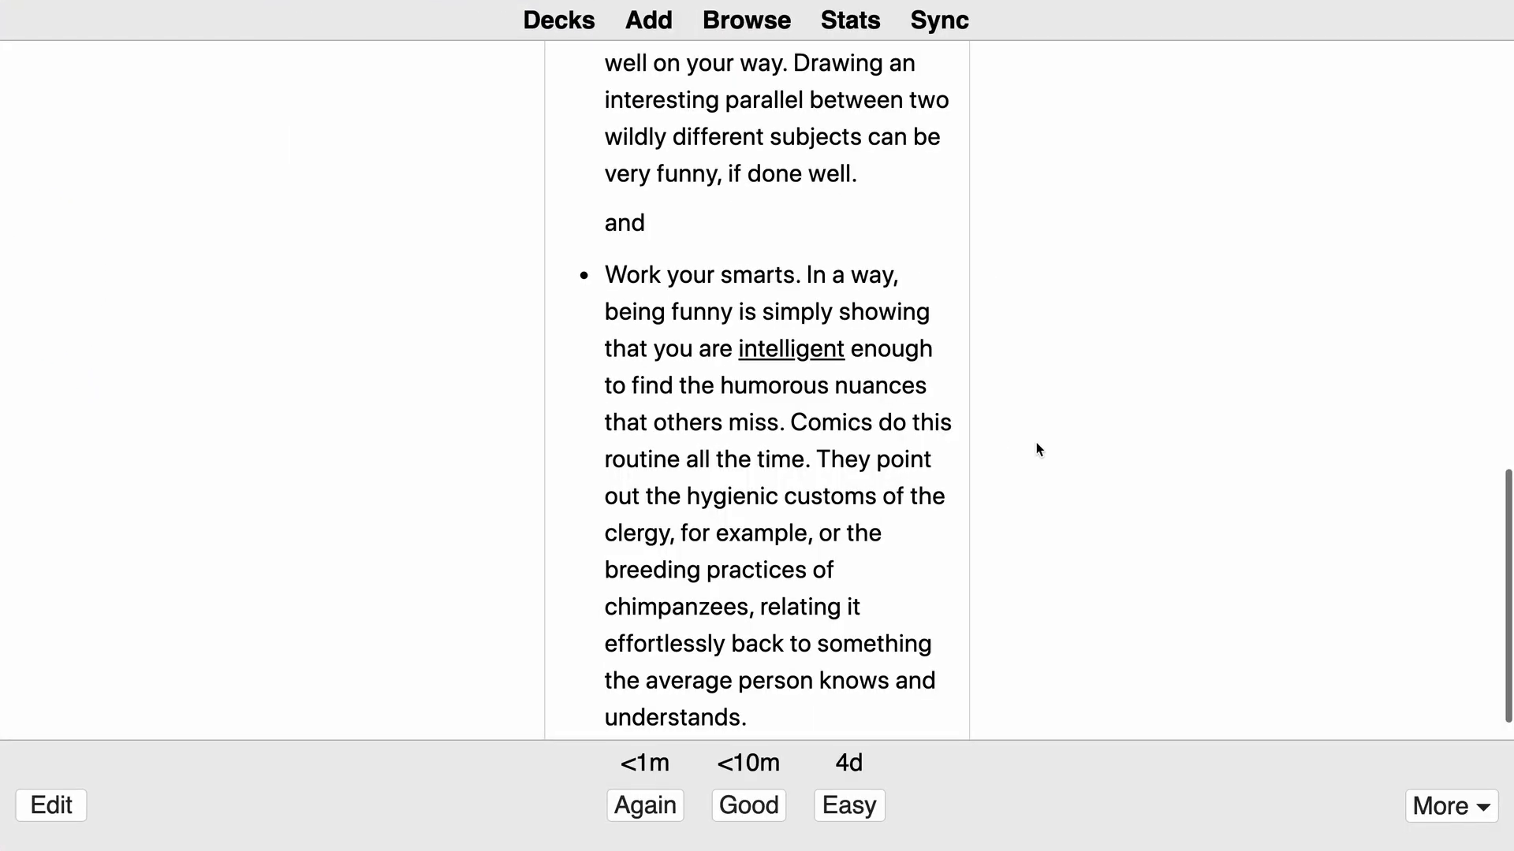
pyautogui.scroll(10, 1069, 465)
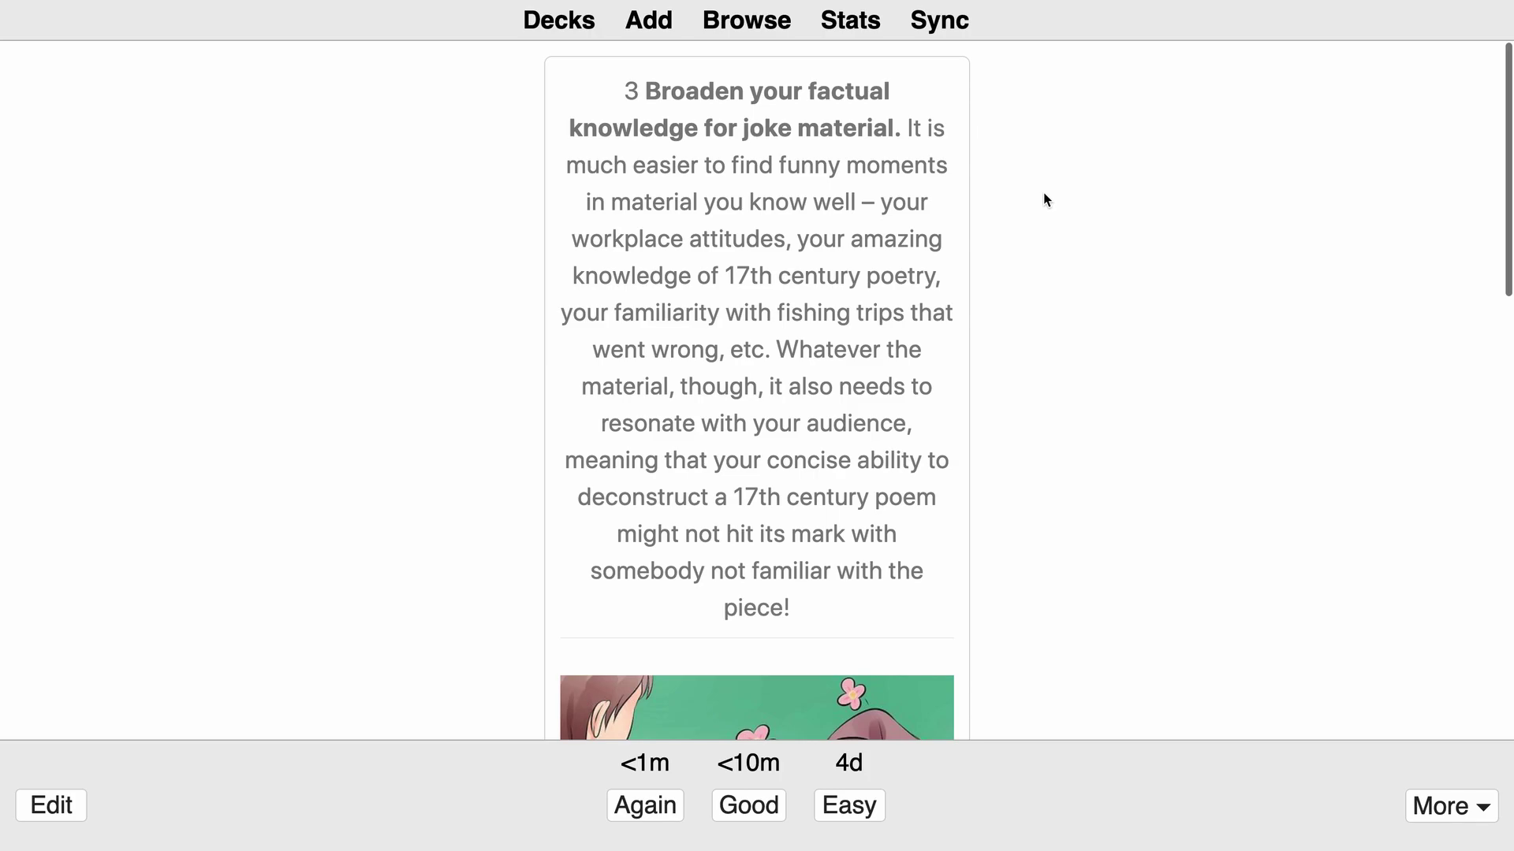
# Edit the card's front so only the bold heading "Broaden your factual knowledge for joke material." remains, and return to the deck list.
pyautogui.press('e')
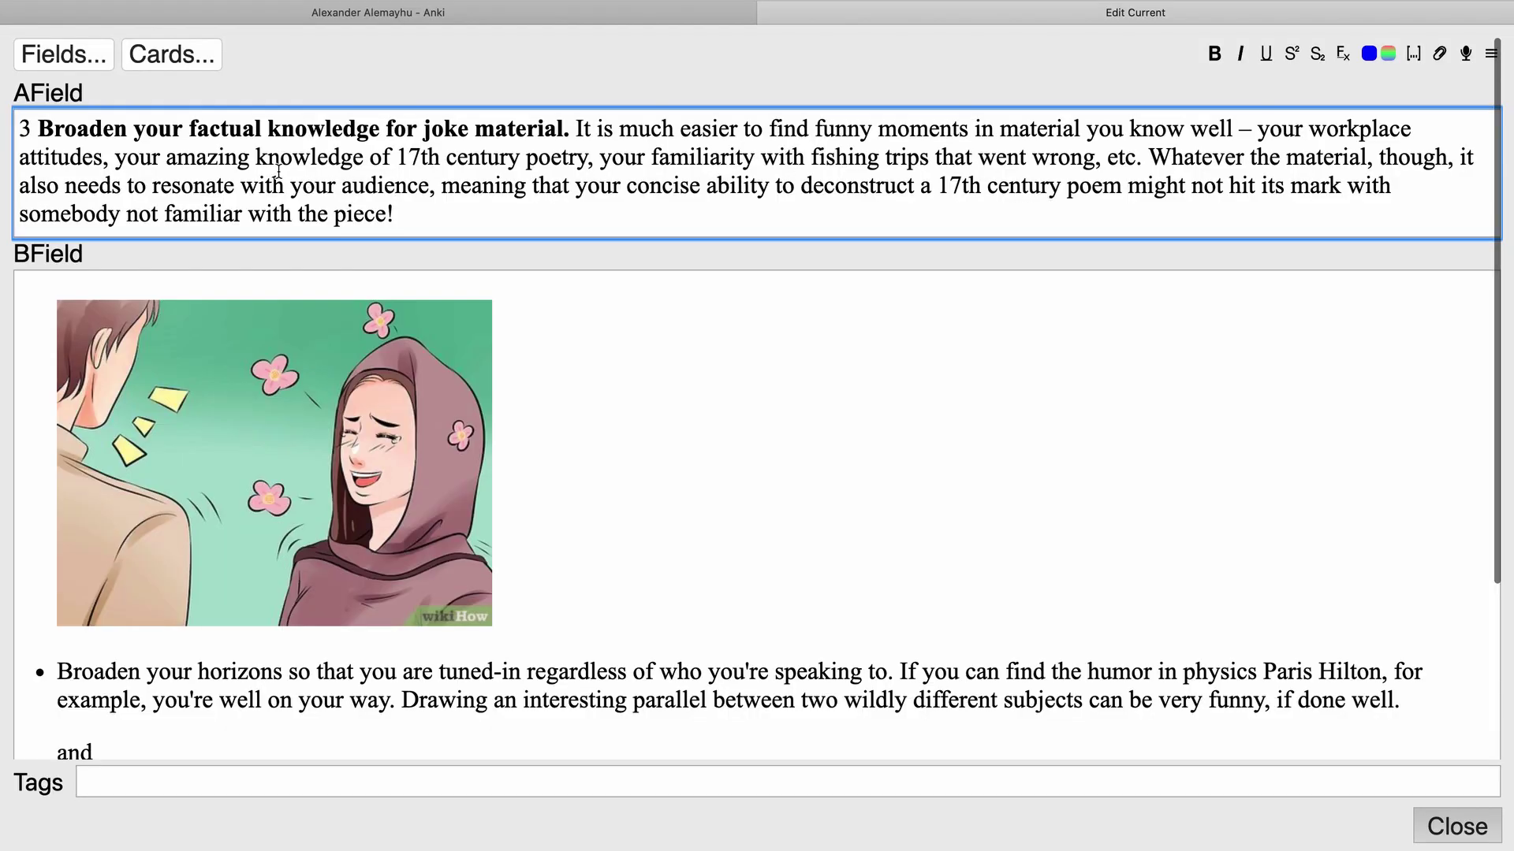
pyautogui.press('super+Left')
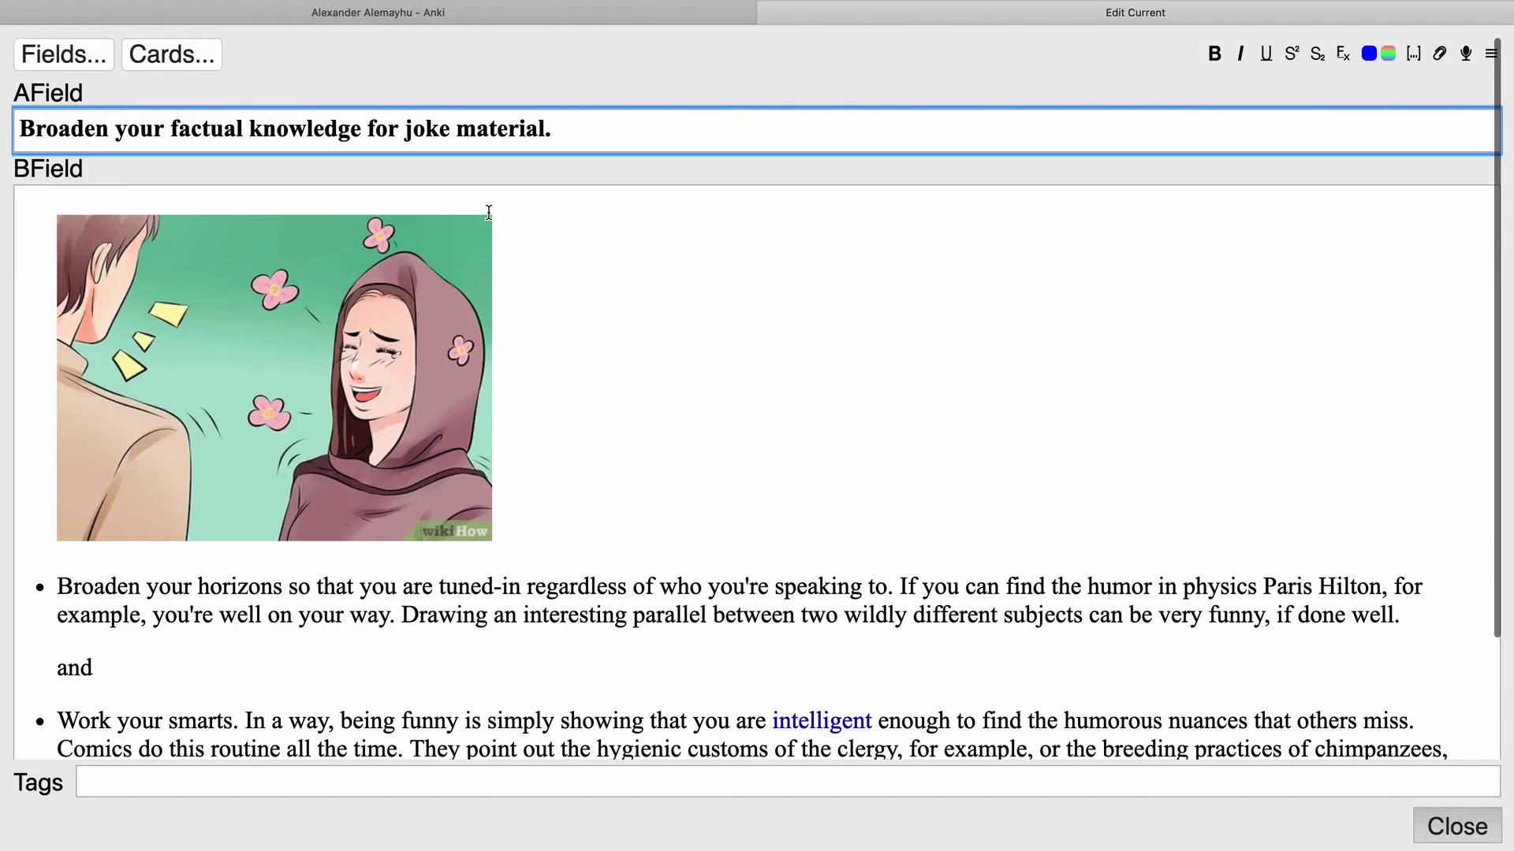
pyautogui.press('Escape')
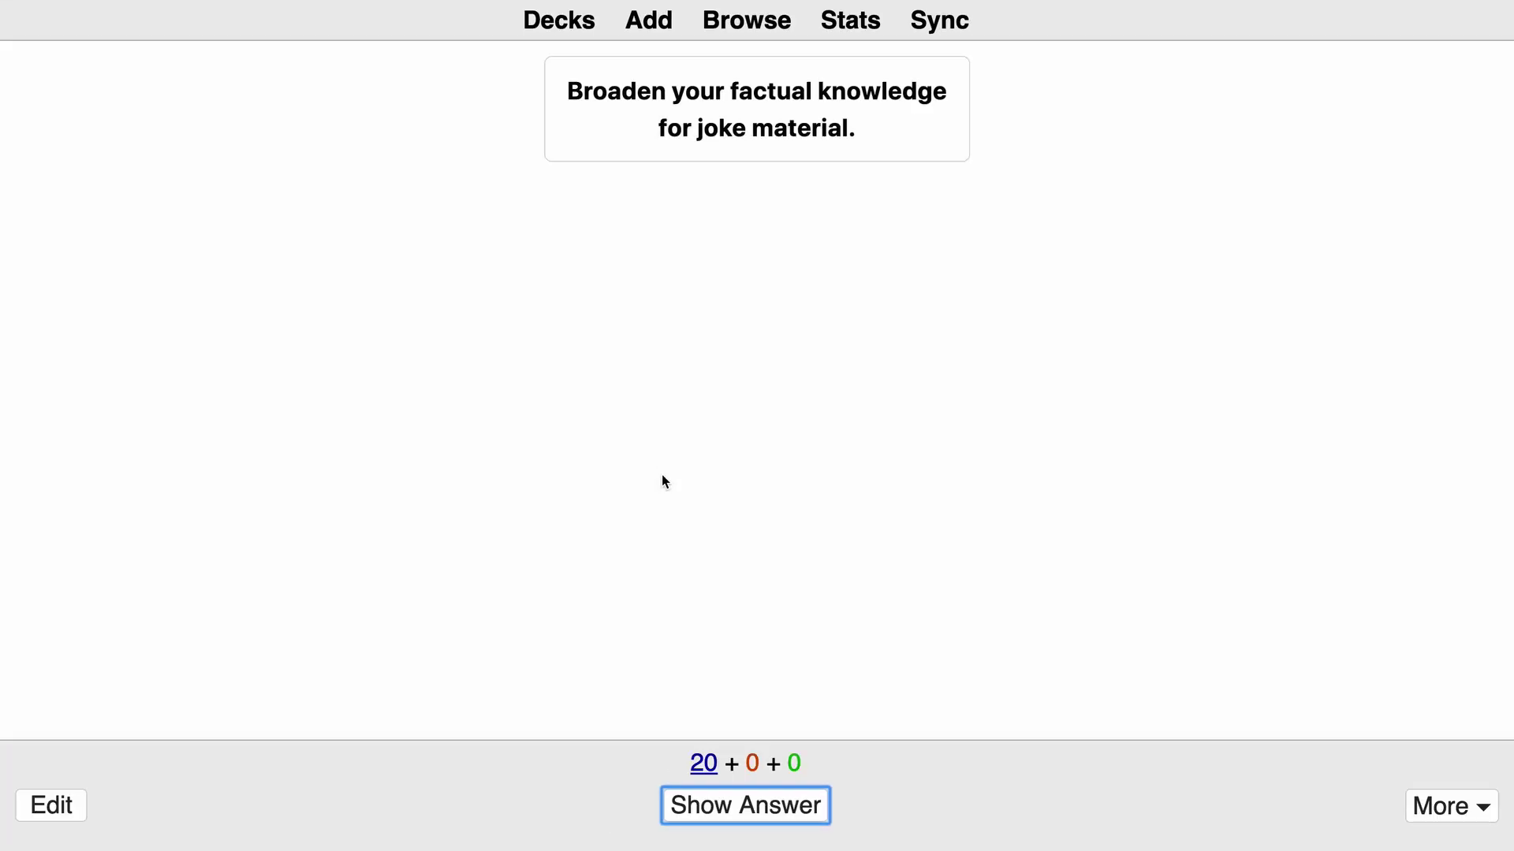
pyautogui.click(571, 30)
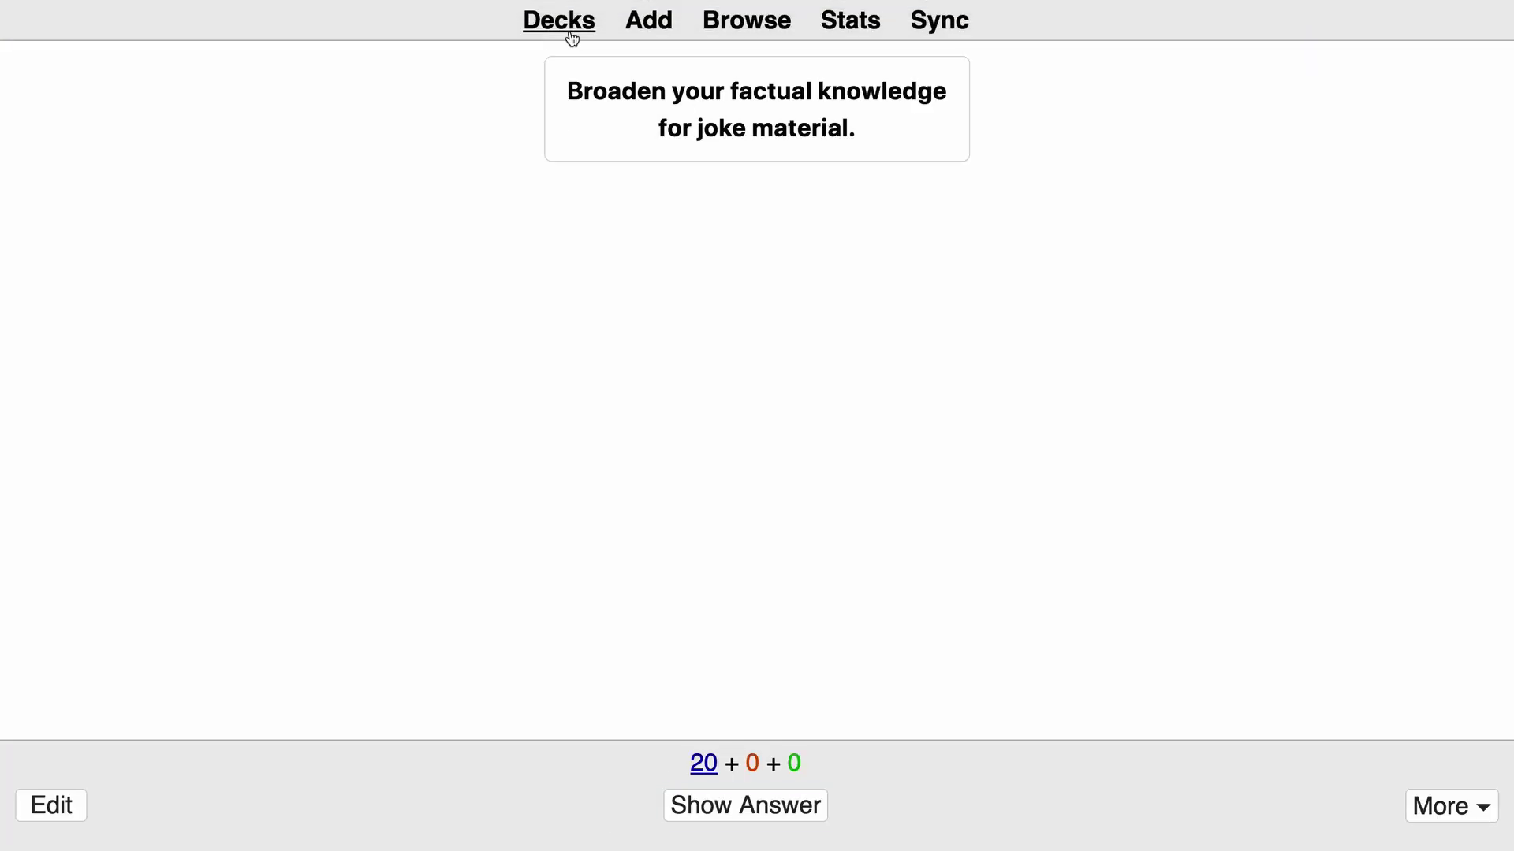
# Switch back to Notion in Chrome and open the "Becoming funny" parent page.
pyautogui.hotkey('ctrl', 'Left')
pyautogui.press('super+Tab')
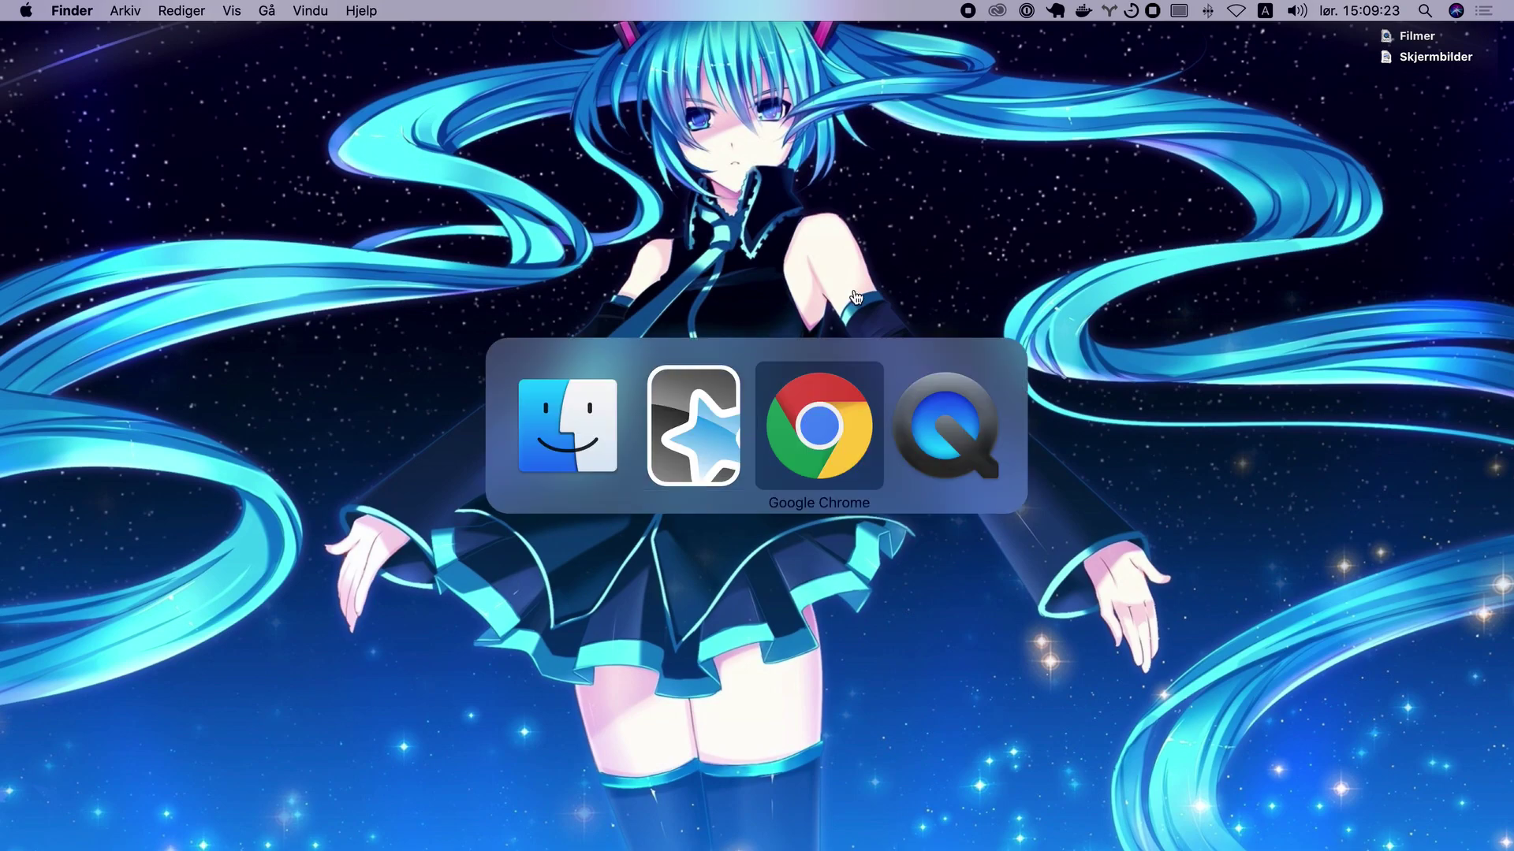
pyautogui.press('super+1')
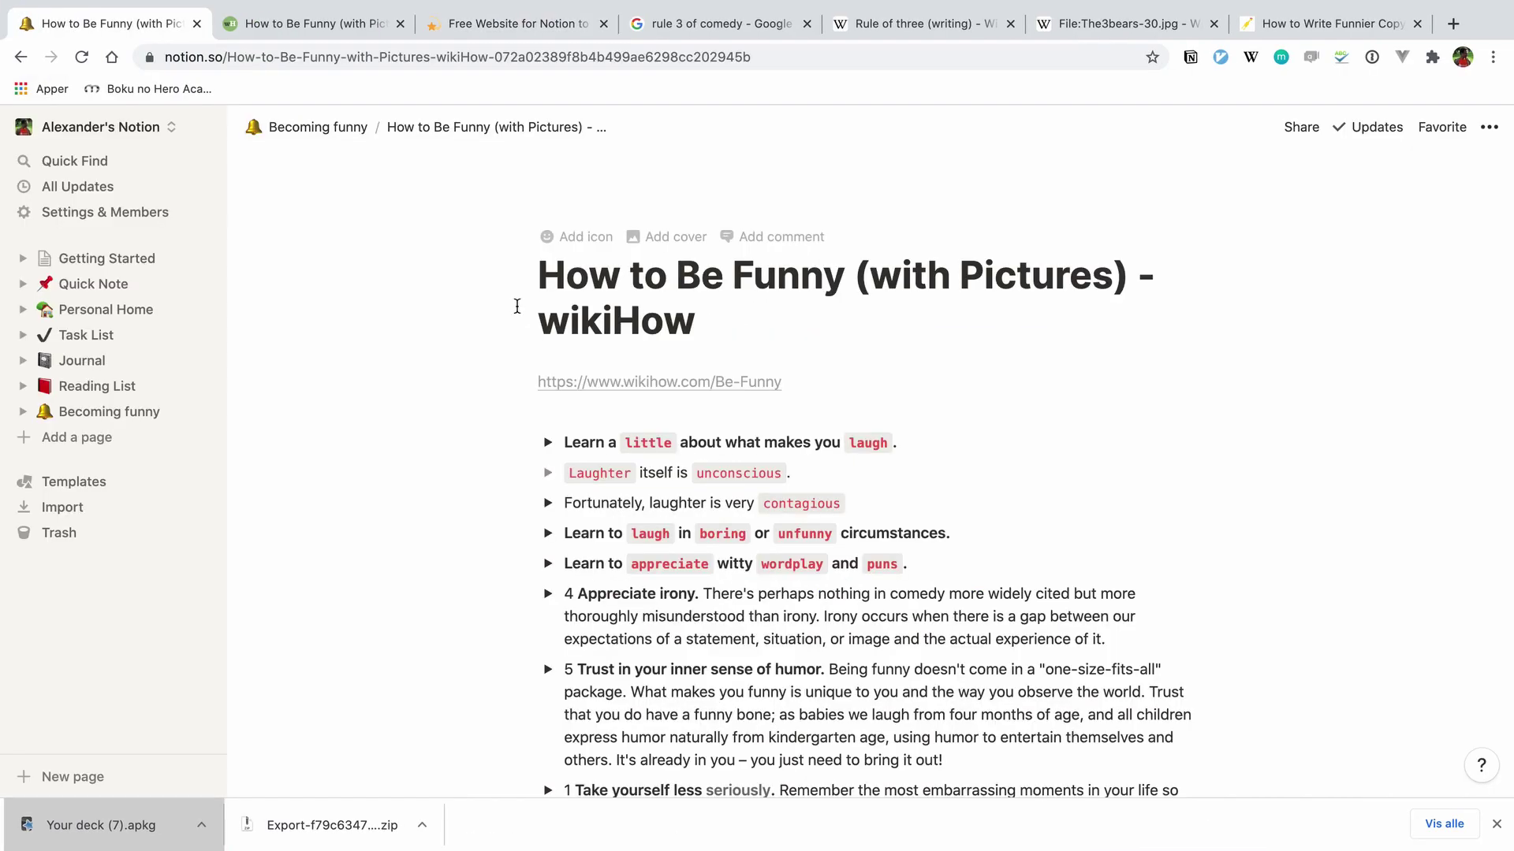
pyautogui.click(296, 134)
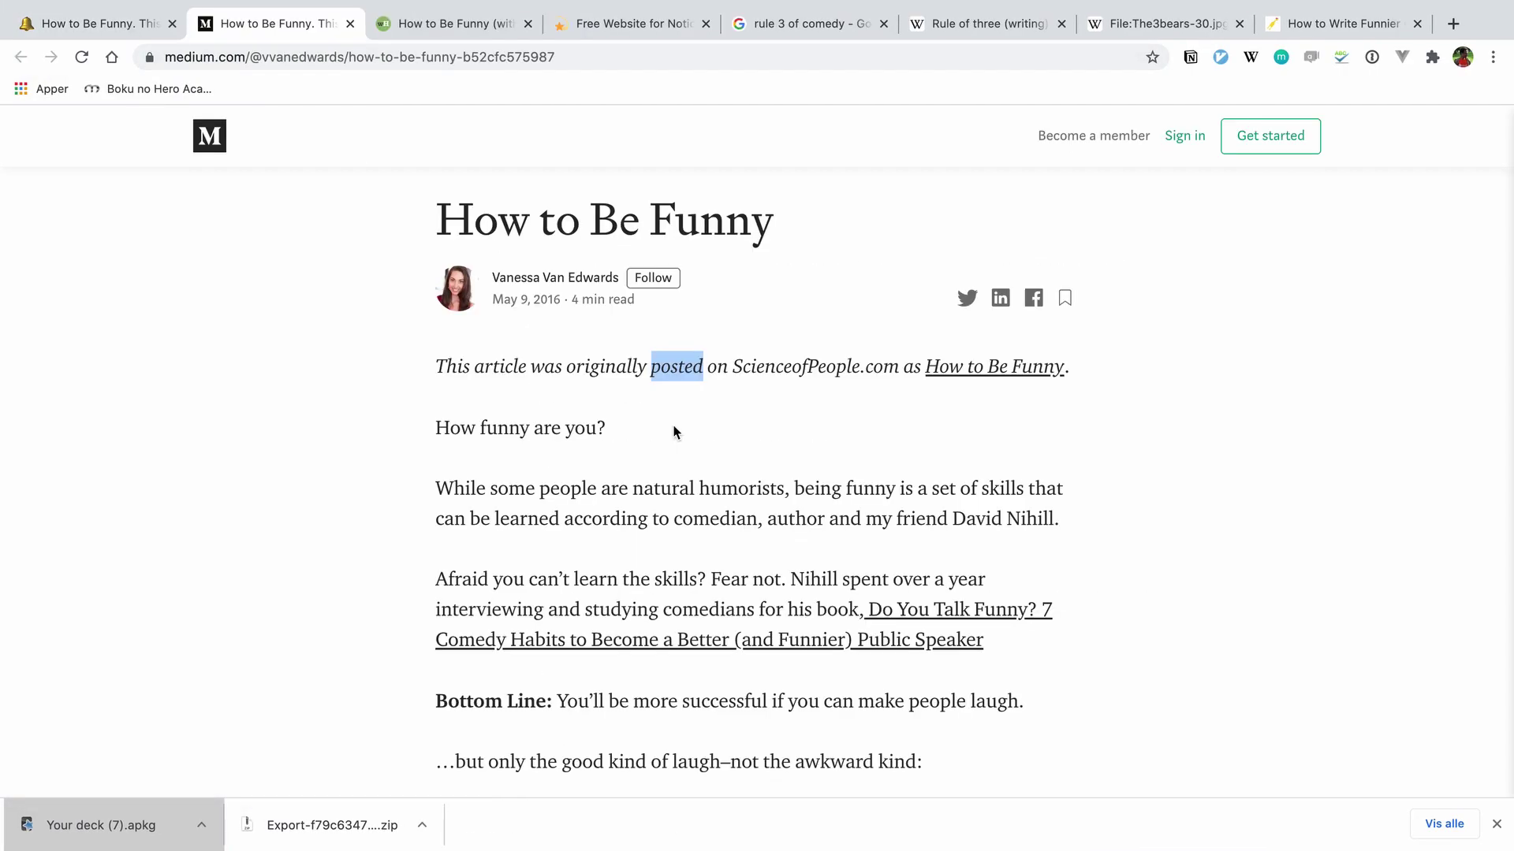
# Open the source Medium article of the third clipped page and save it to the Nedlastinger folder as a complete web page.
pyautogui.click(754, 445)
pyautogui.press('super+s')
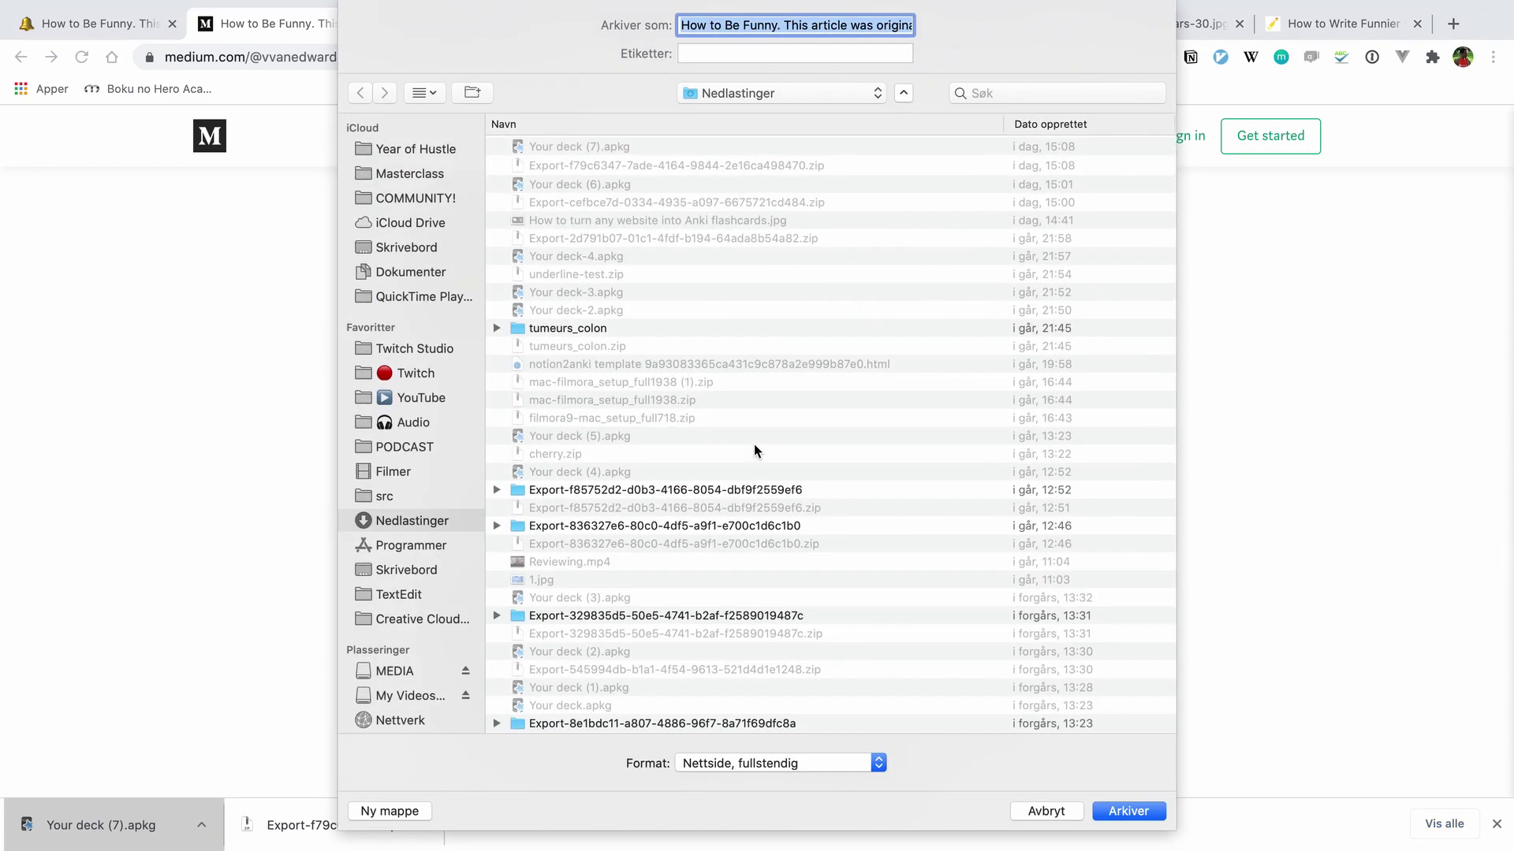
pyautogui.press('Return')
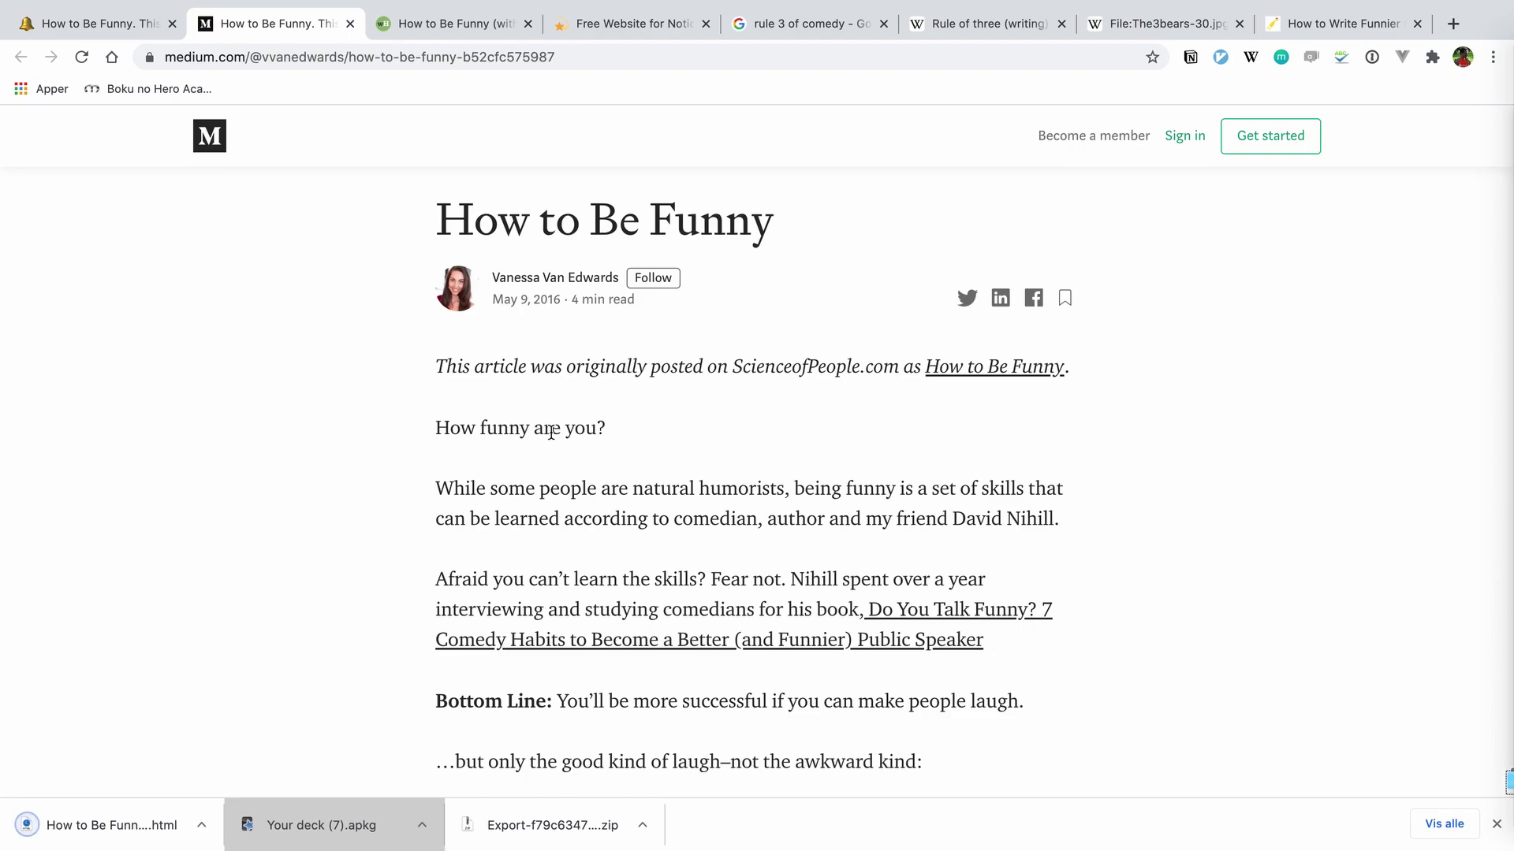
# Import the saved "How to Be Funny" Medium web page into Notion as HTML.
pyautogui.hotkey('ctrl', 'shift', 'Tab')
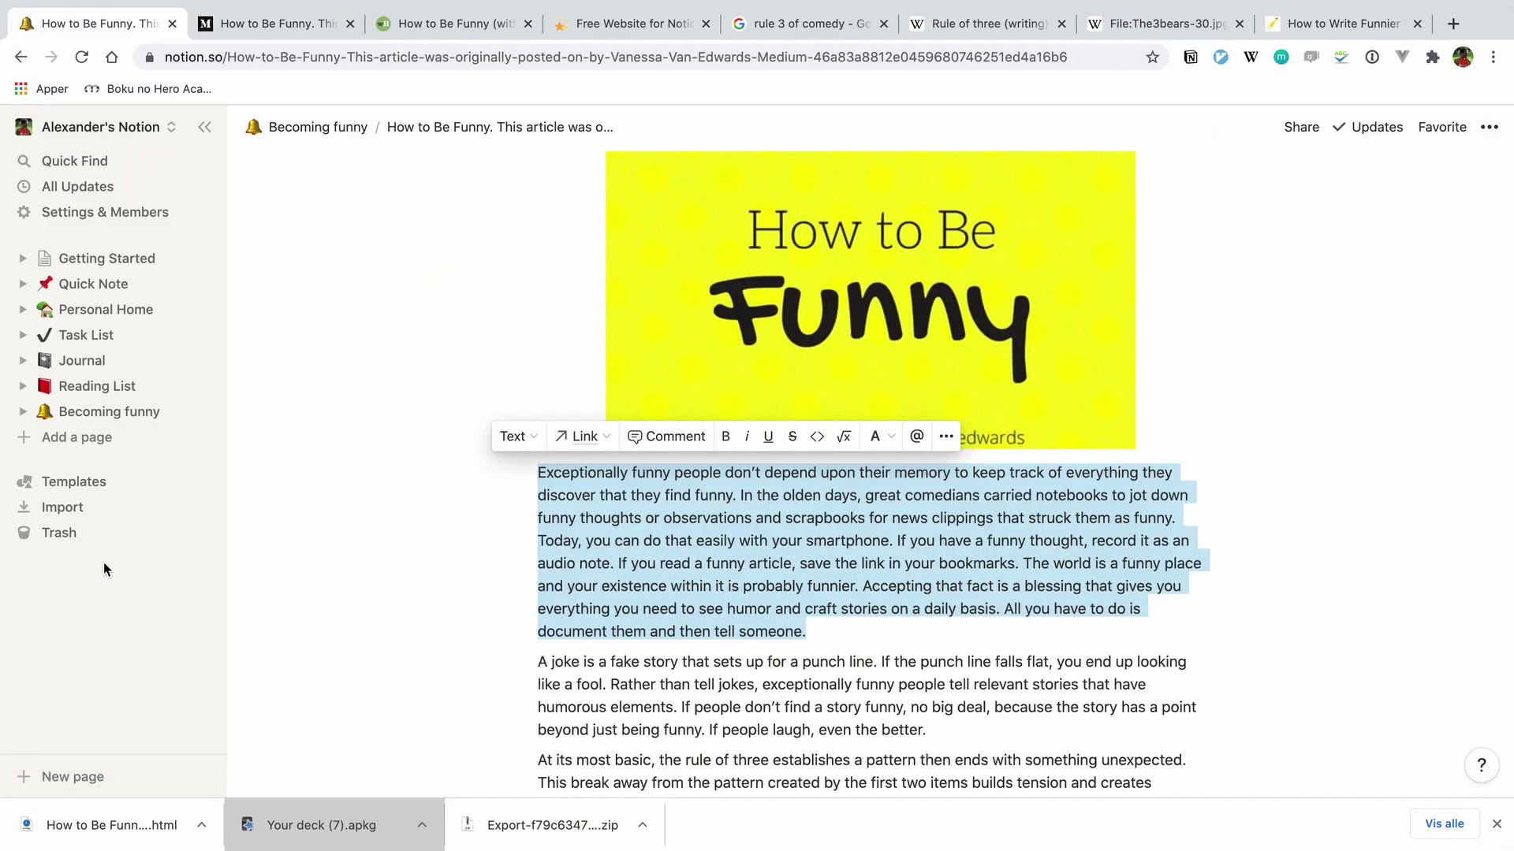
pyautogui.click(118, 498)
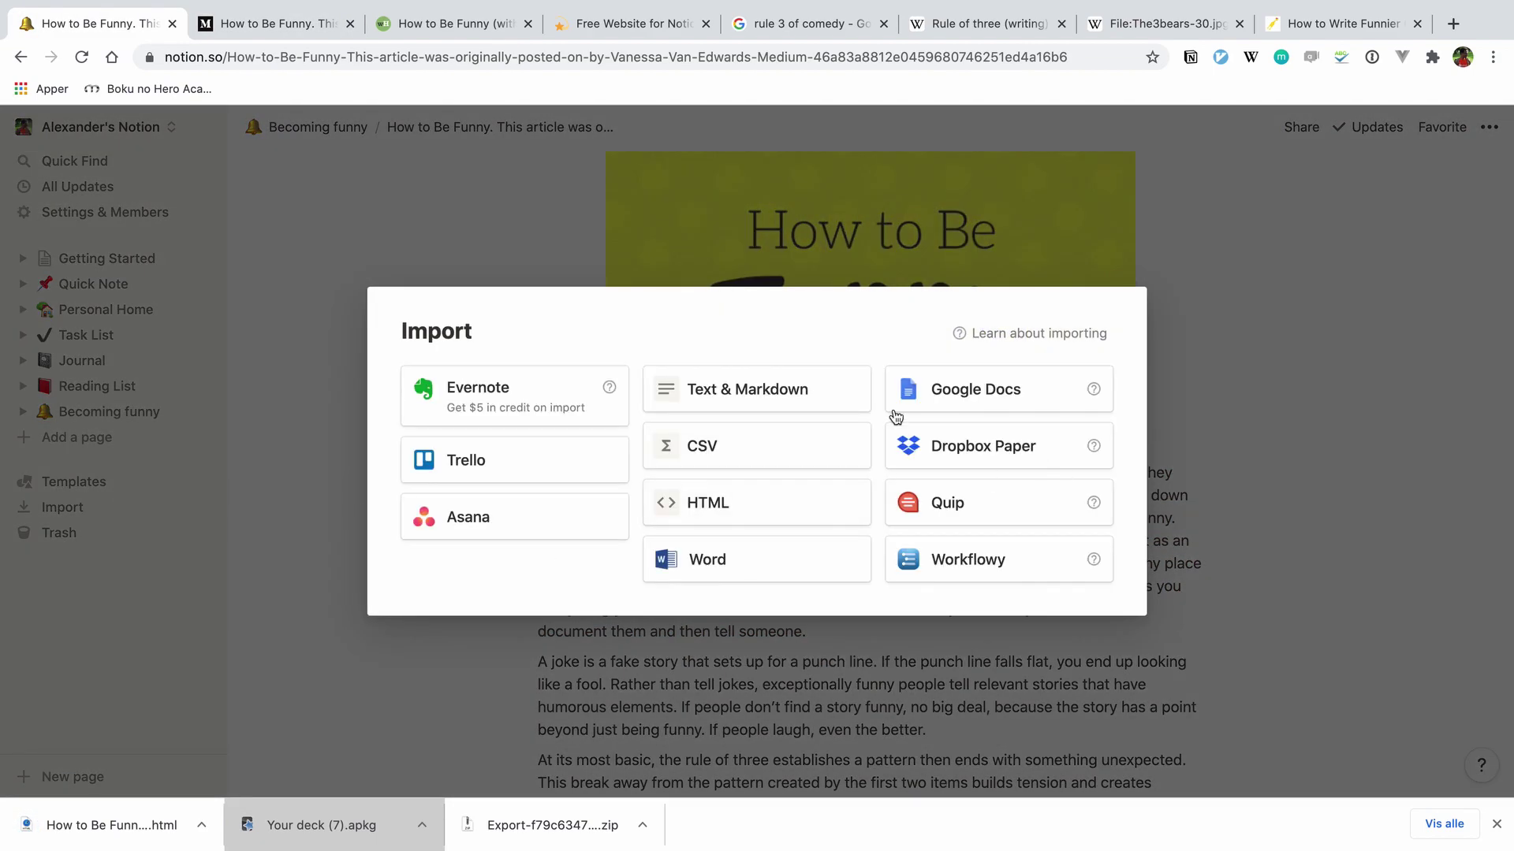
pyautogui.click(750, 514)
pyautogui.doubleClick(542, 91)
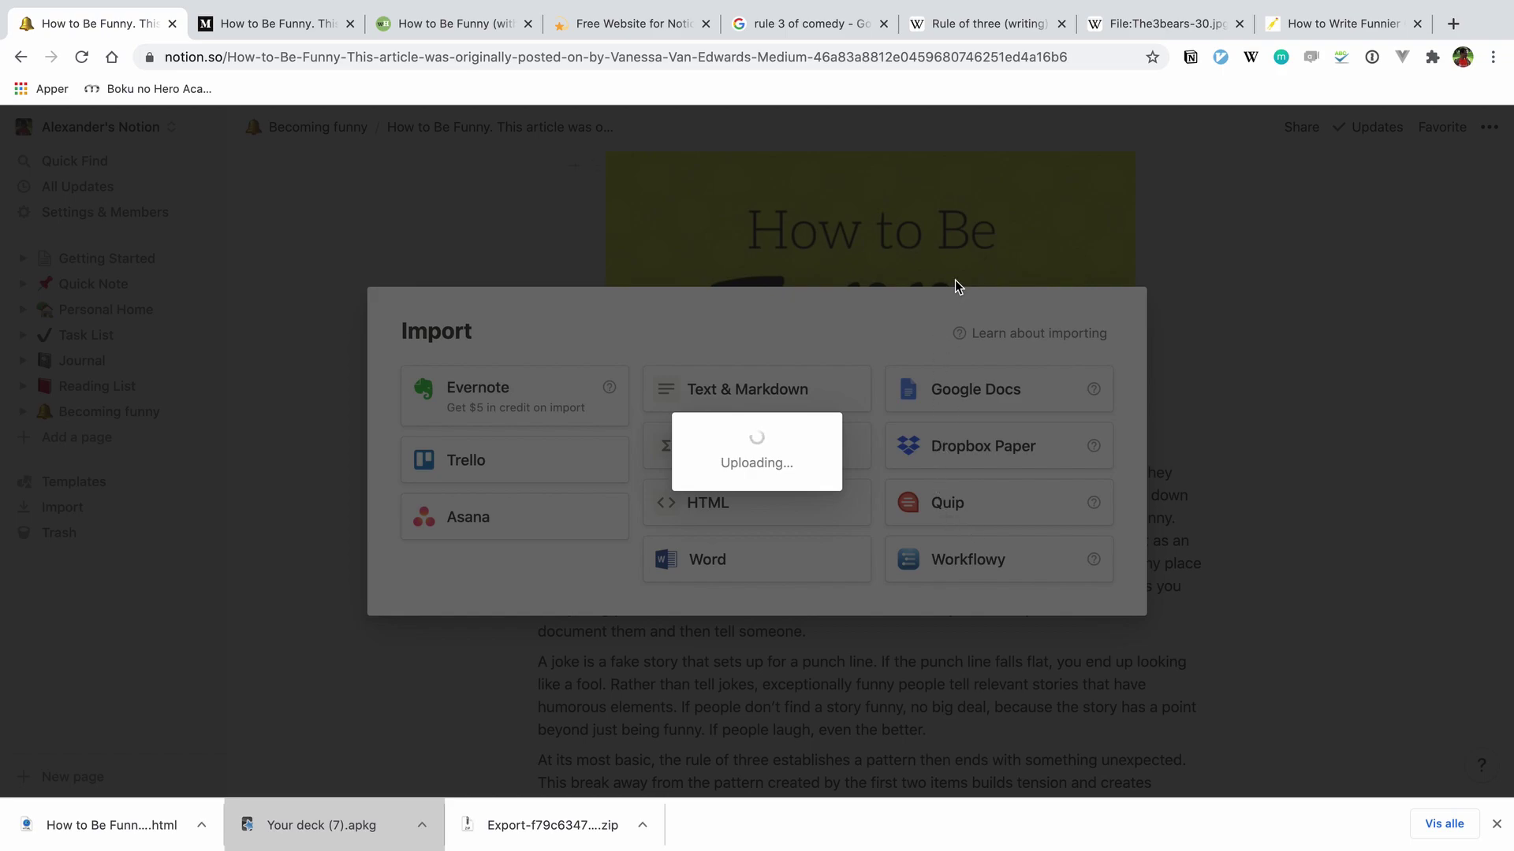
# Delete the leftover related-story images and links that follow the article at the end of the imported page.
pyautogui.scroll(-6, 760, 495)
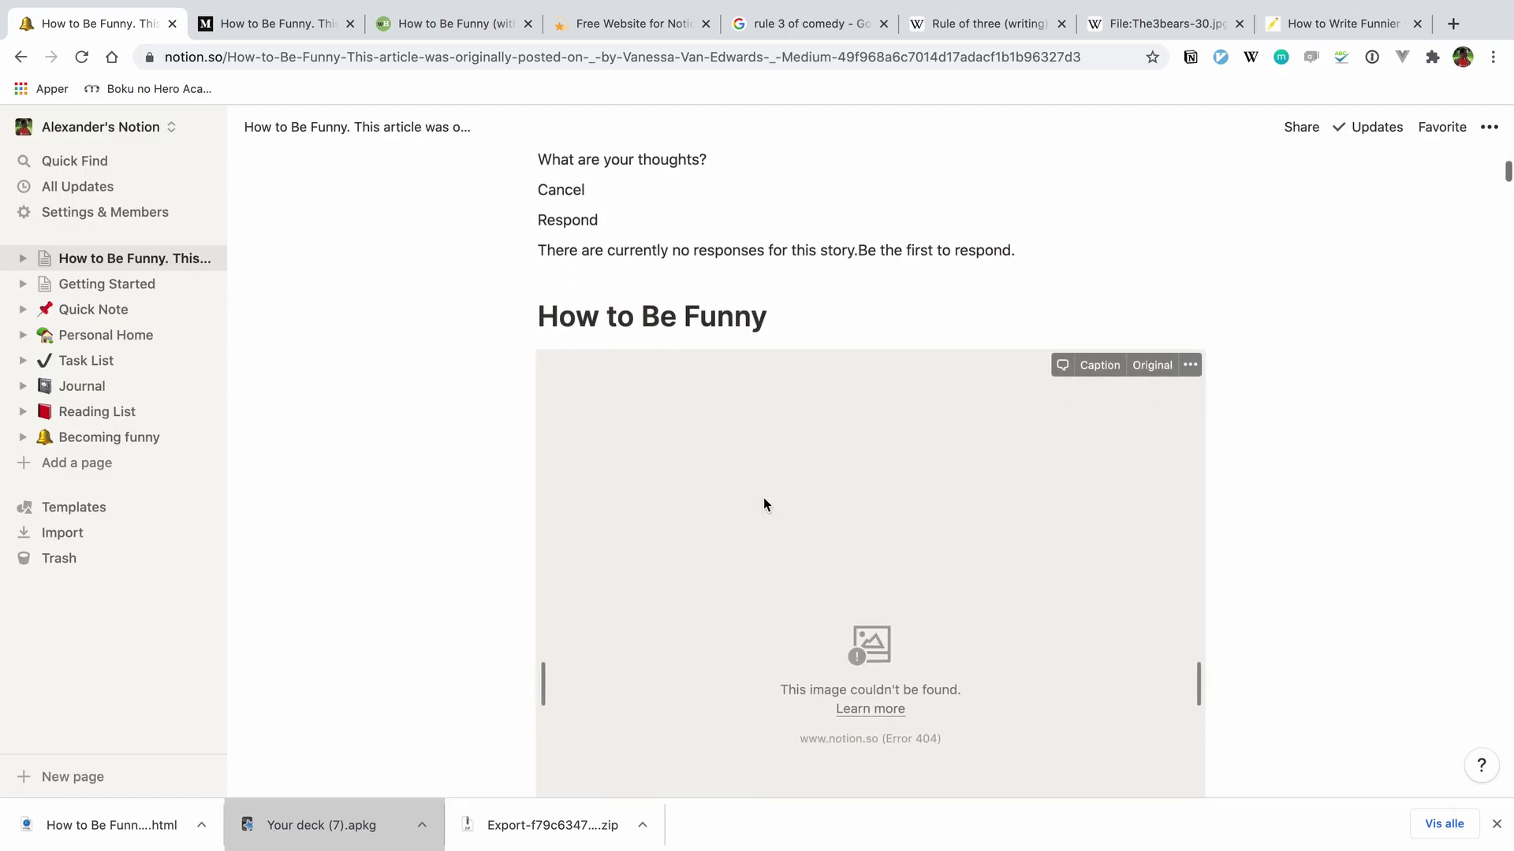
pyautogui.scroll(-15, 763, 498)
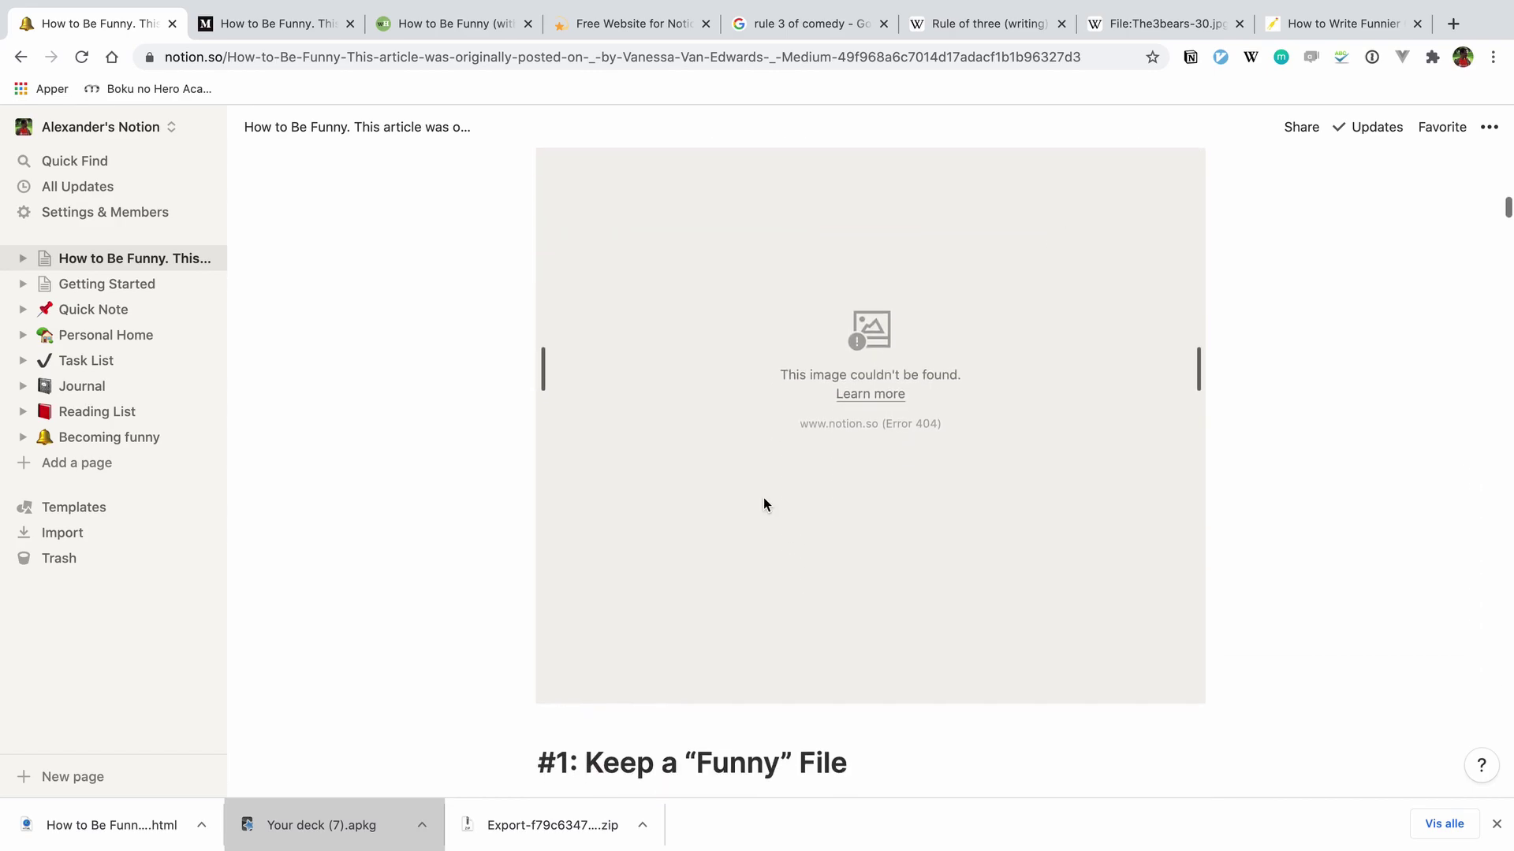
pyautogui.scroll(-20, 763, 504)
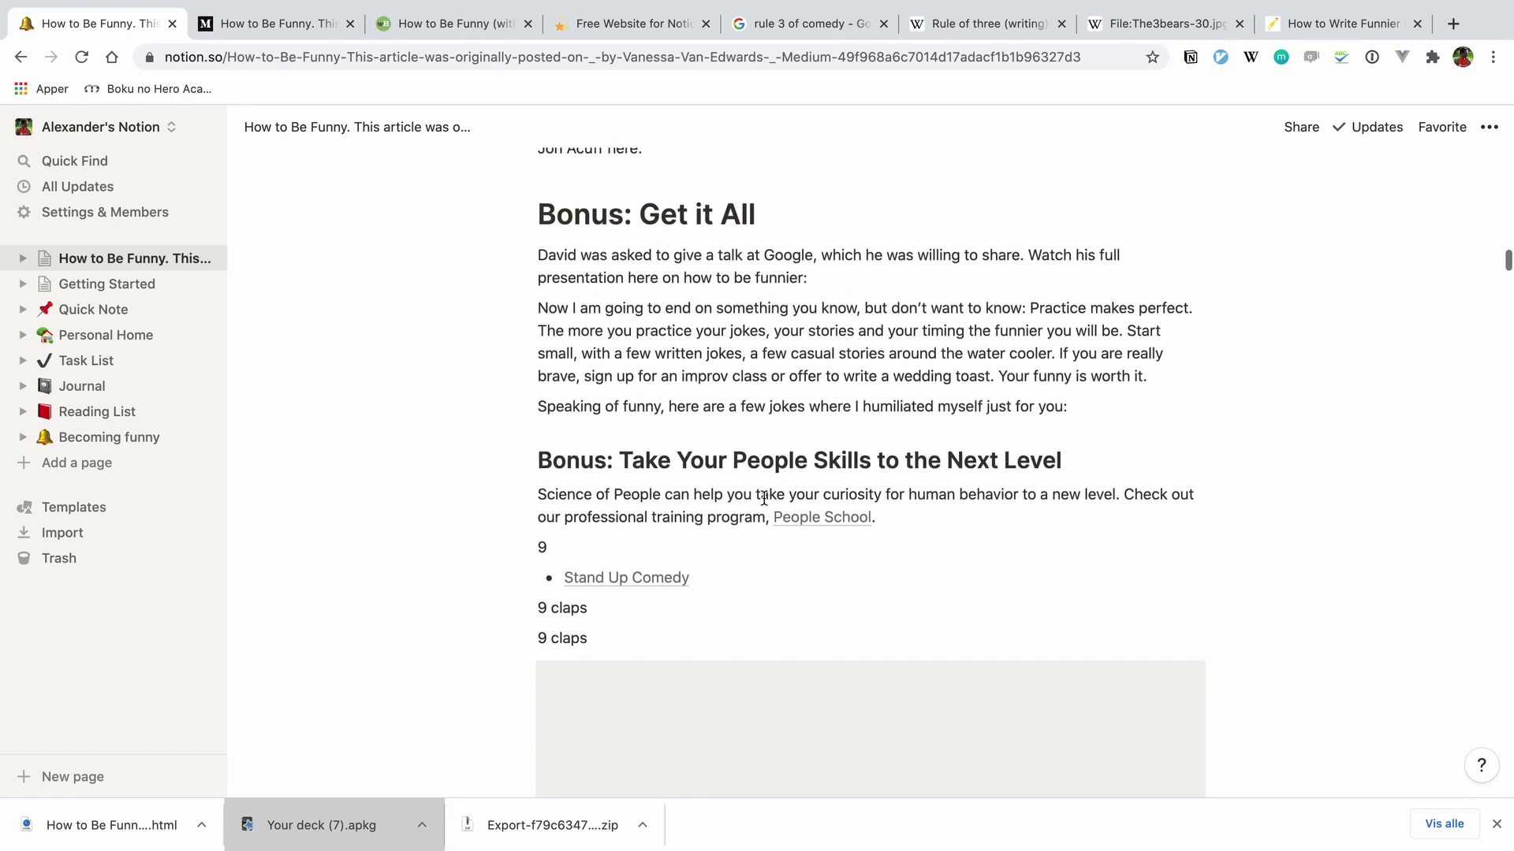
pyautogui.scroll(-20, 763, 498)
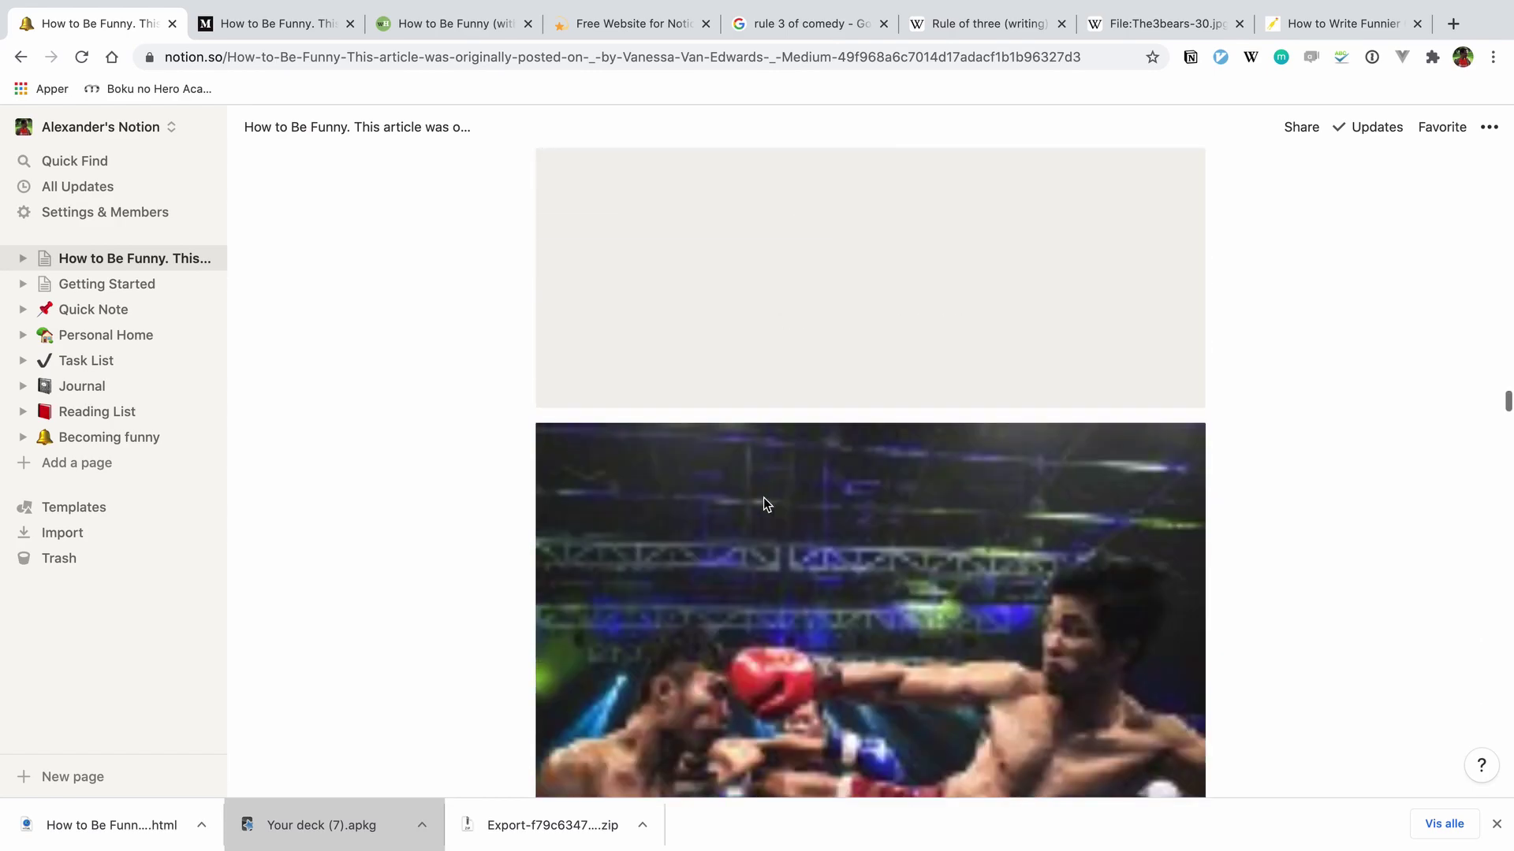
pyautogui.scroll(-10, 763, 505)
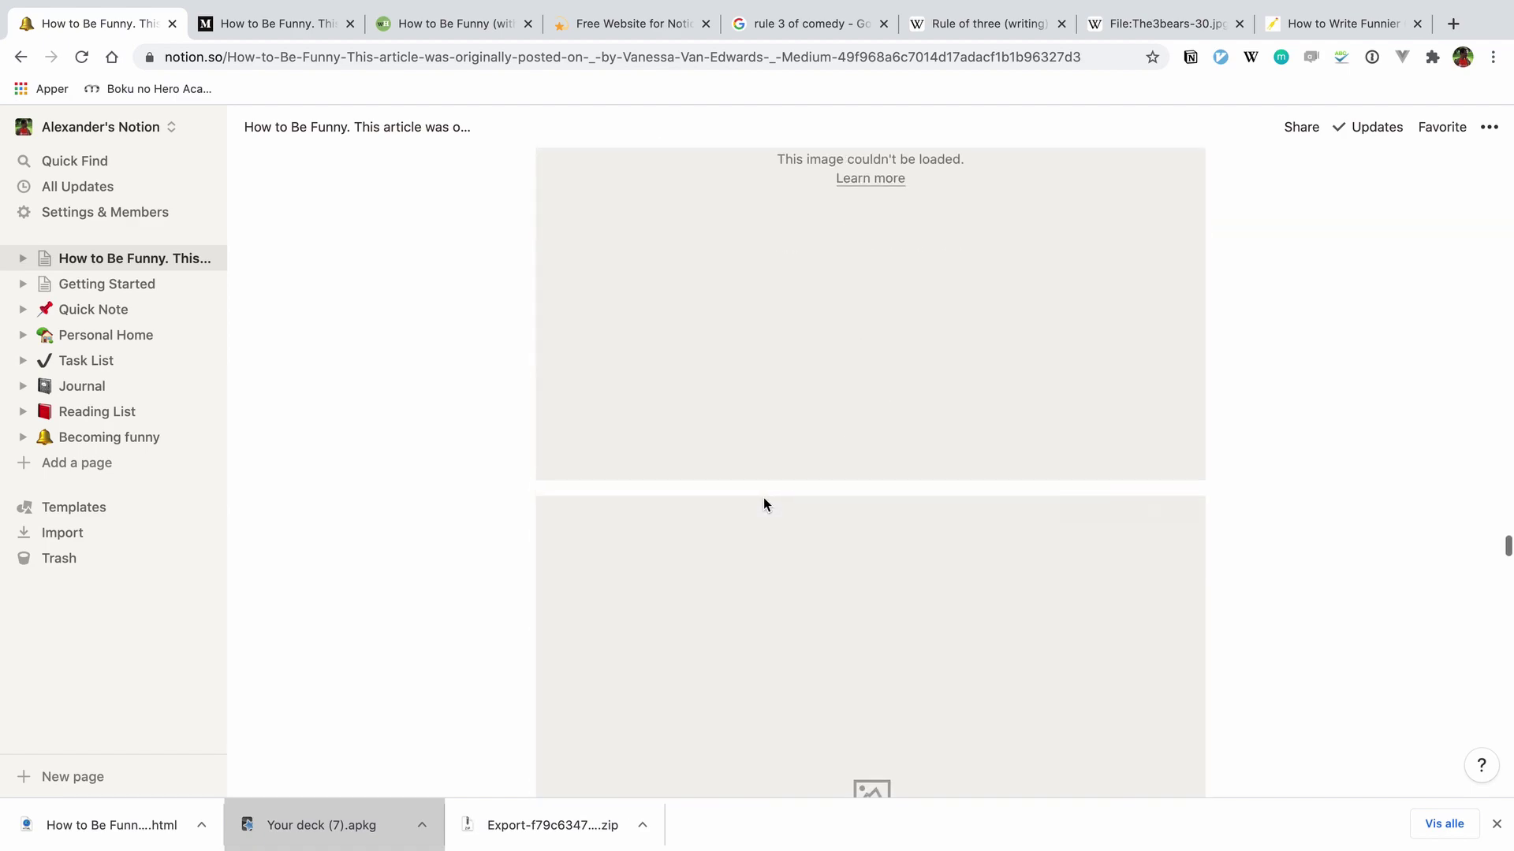
pyautogui.scroll(-10, 763, 505)
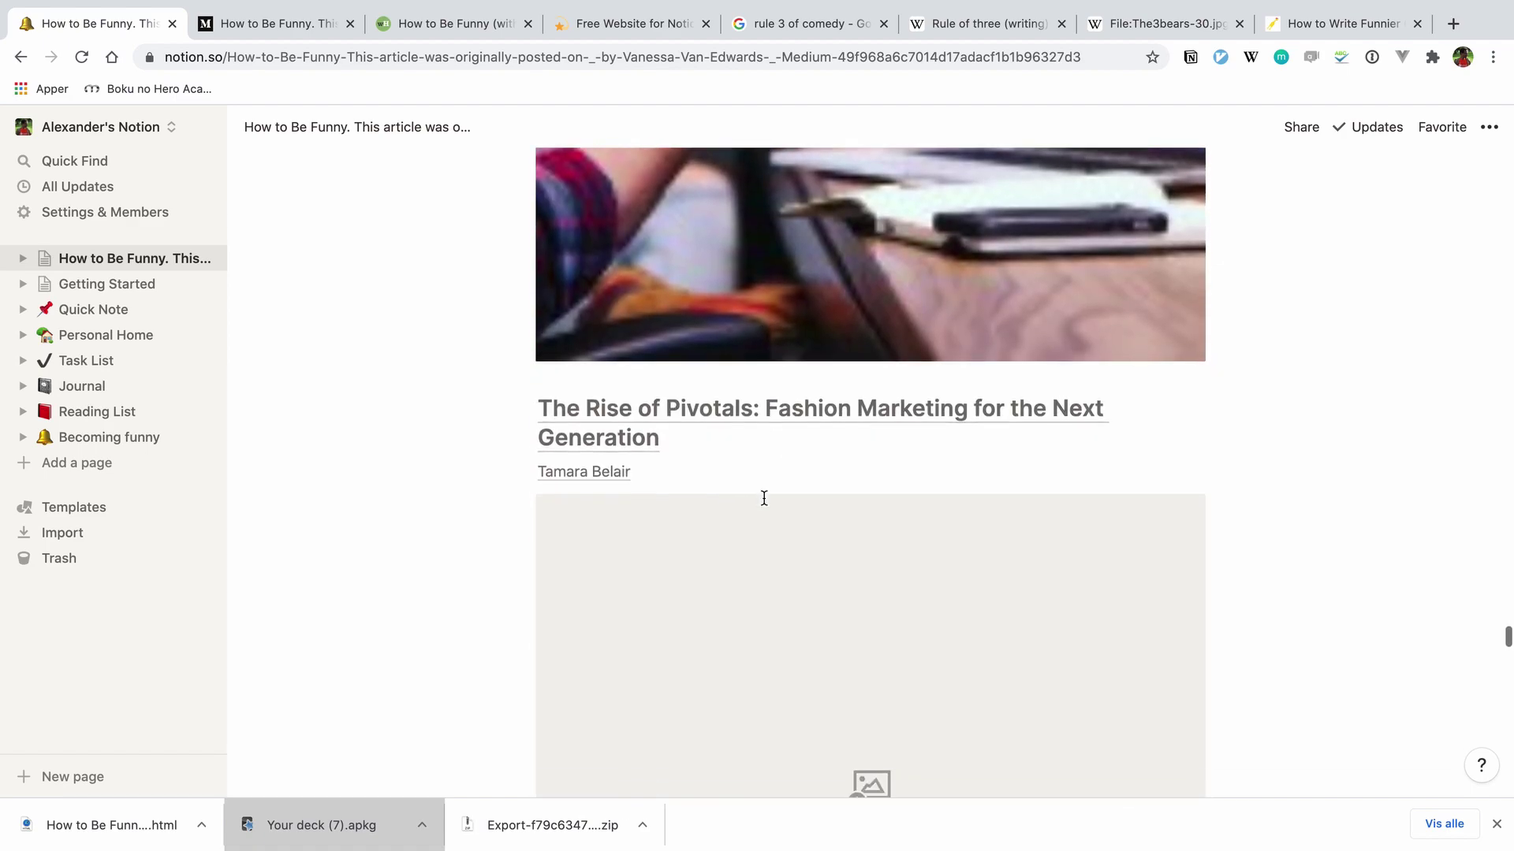
pyautogui.scroll(-15, 764, 498)
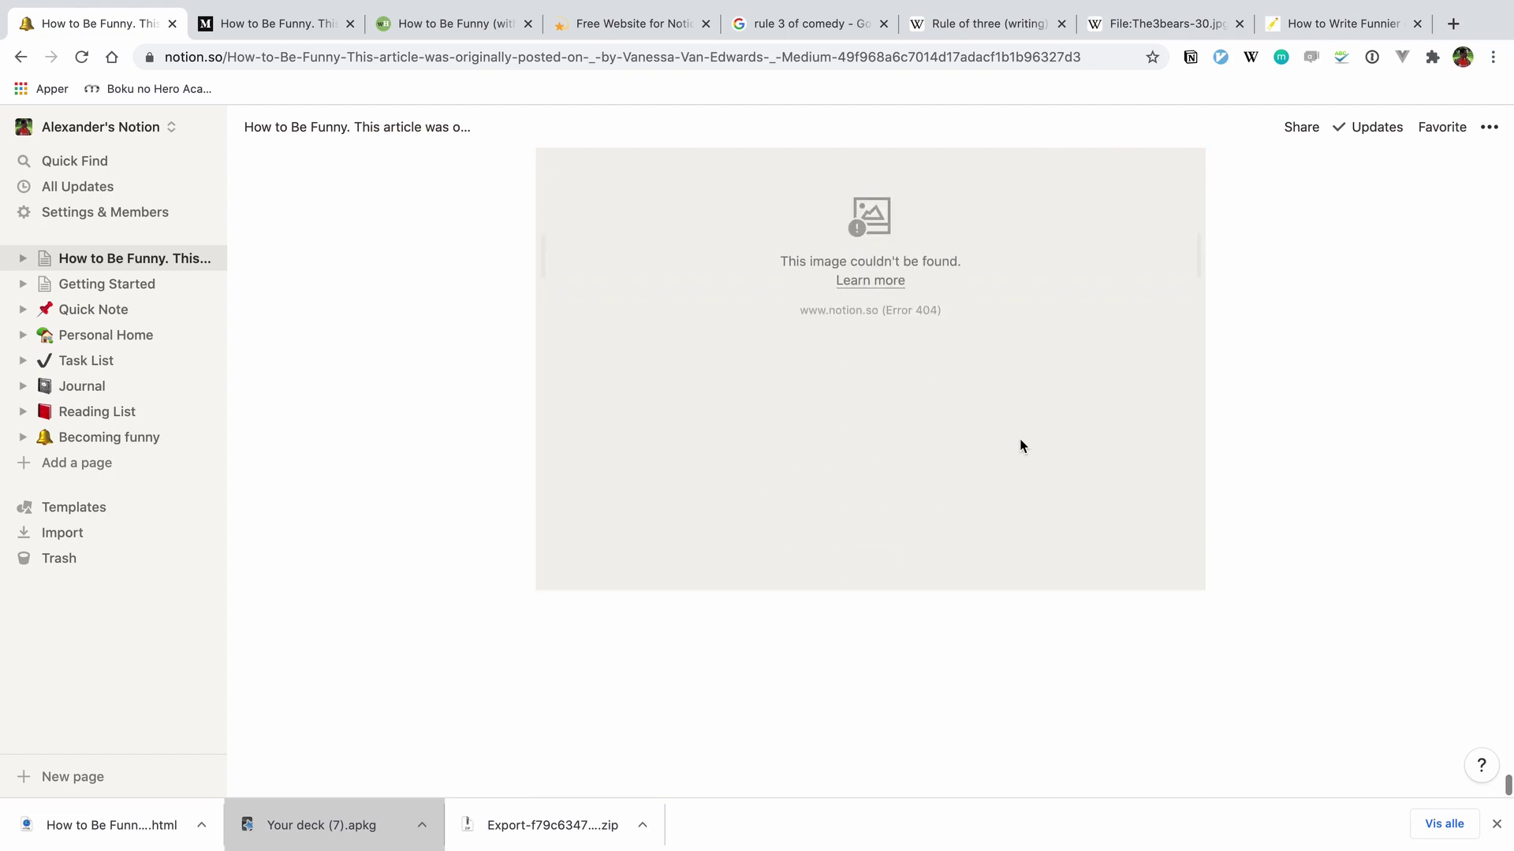
pyautogui.moveTo(824, 749); pyautogui.dragTo(816, 4)
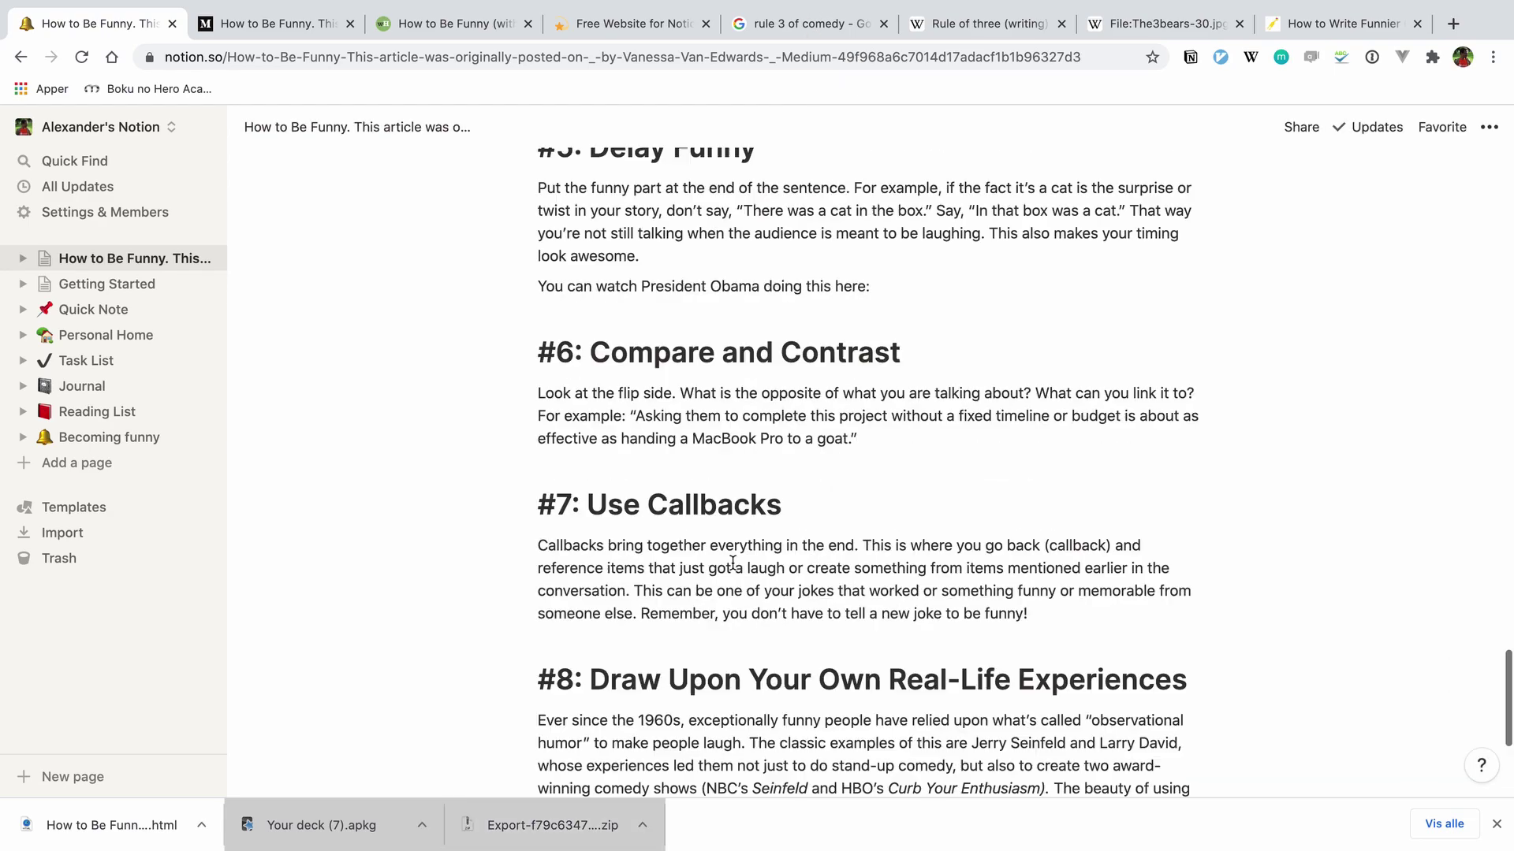
# Replace the imported page's title with the article heading "How to Be Funny".
pyautogui.scroll(20, 732, 563)
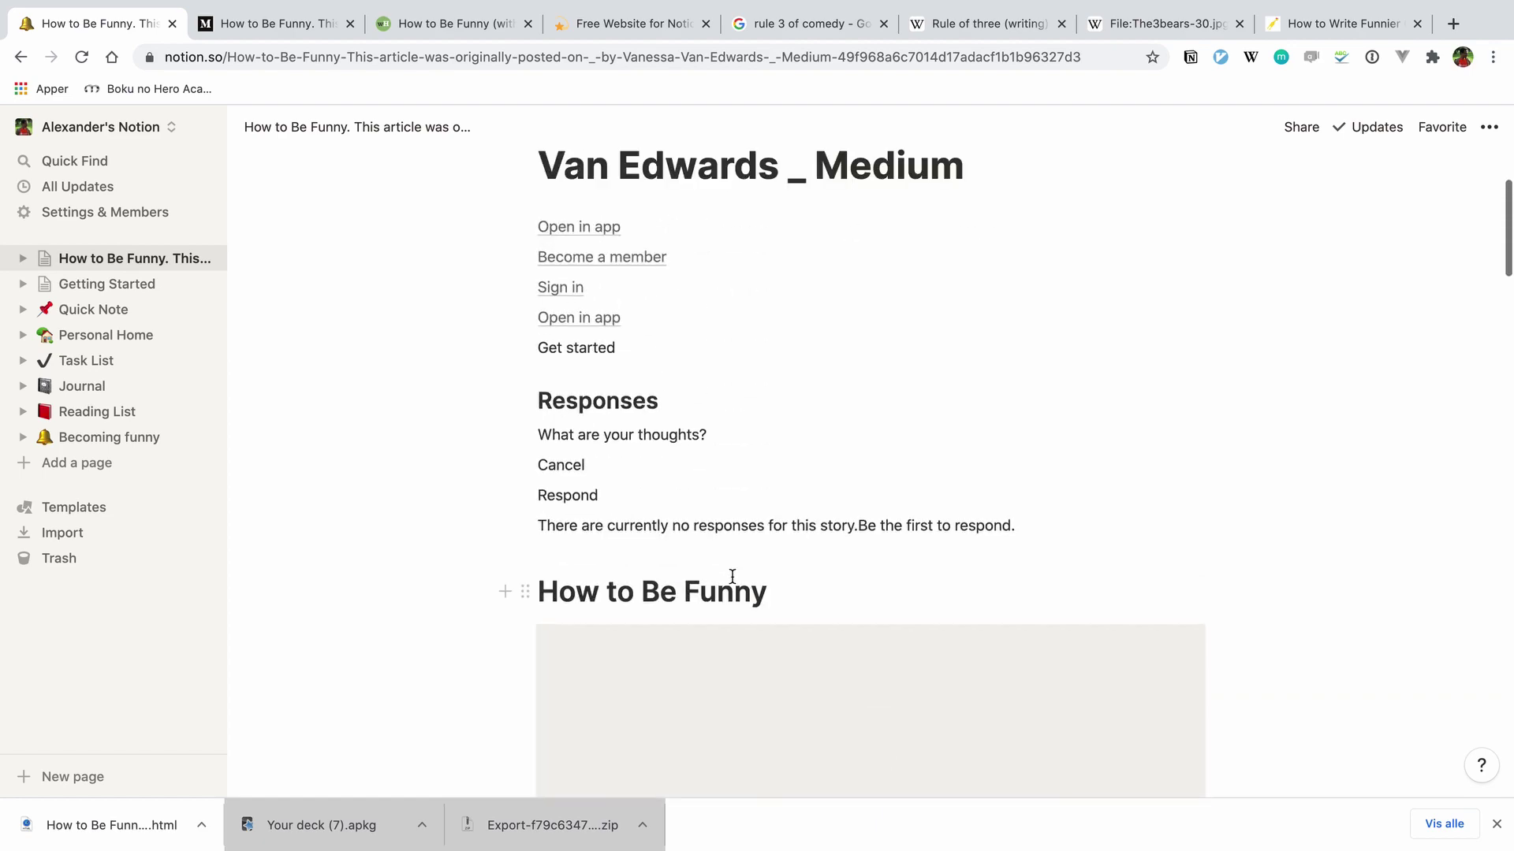
pyautogui.moveTo(397, 214); pyautogui.dragTo(1138, 721)
pyautogui.tripleClick(611, 597)
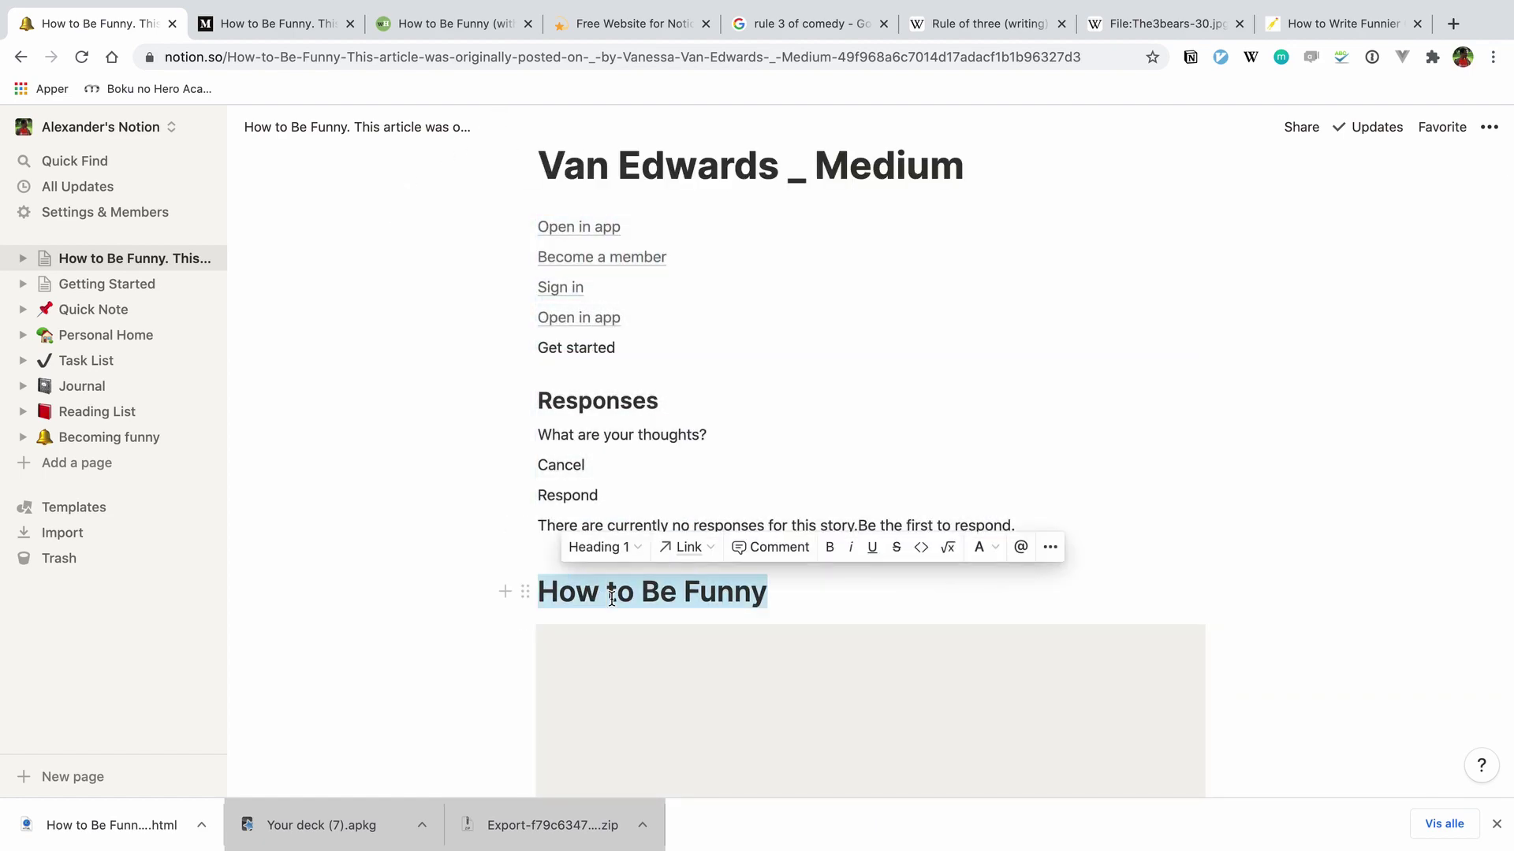
pyautogui.scroll(5, 613, 593)
pyautogui.click(832, 292)
pyautogui.tripleClick(831, 293)
pyautogui.write('How to Be Funny')
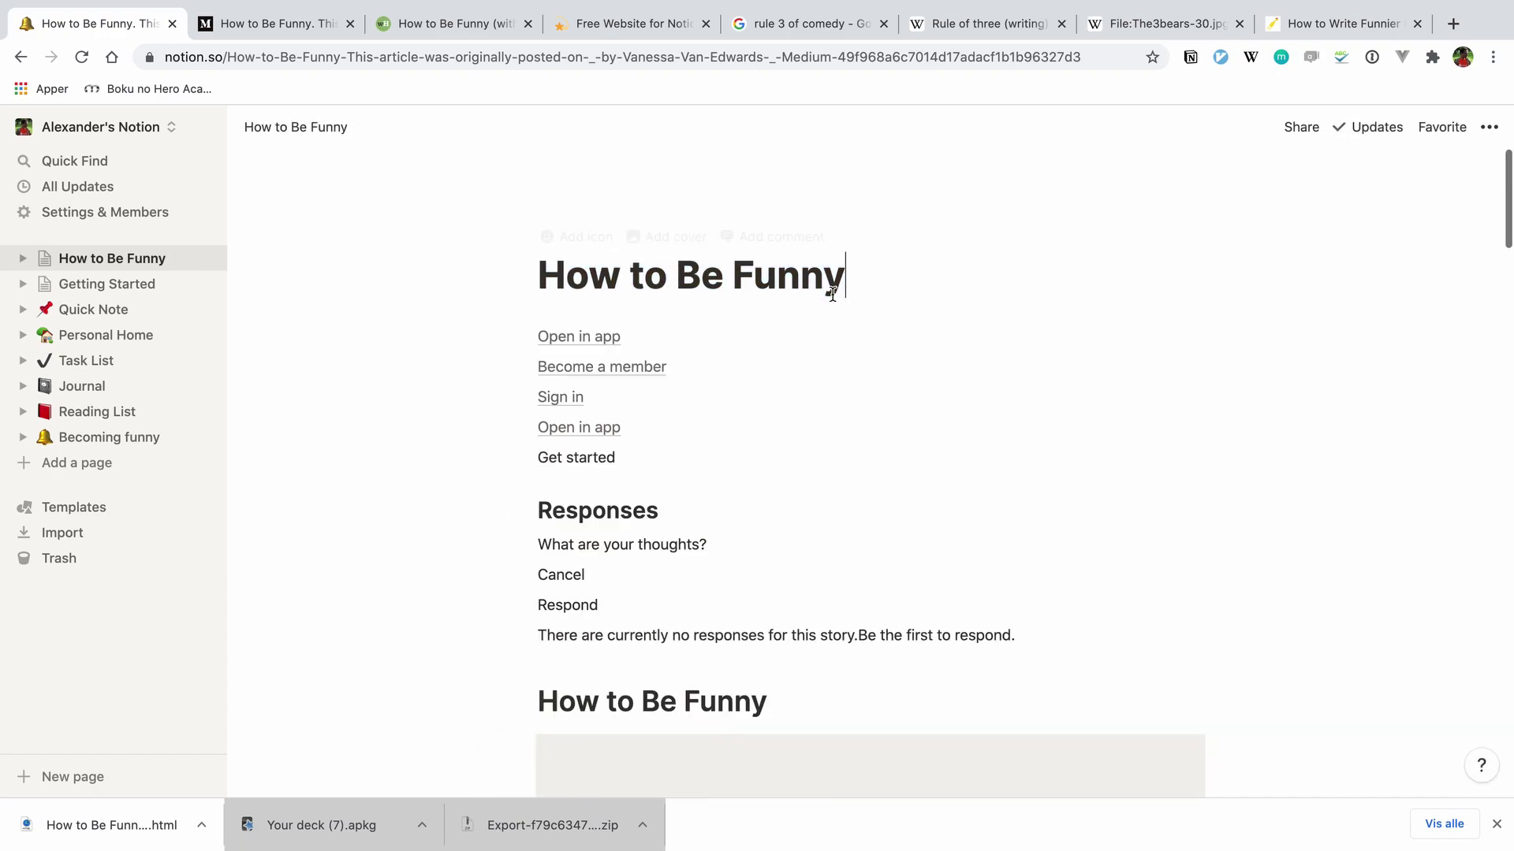
# Delete the leftover site links, responses section and introductory blocks that precede the "#1: Keep a “Funny” File" heading.
pyautogui.scroll(-1, 831, 294)
pyautogui.moveTo(350, 215); pyautogui.dragTo(1067, 726)
pyautogui.press('BackSpace')
pyautogui.press('super+a')
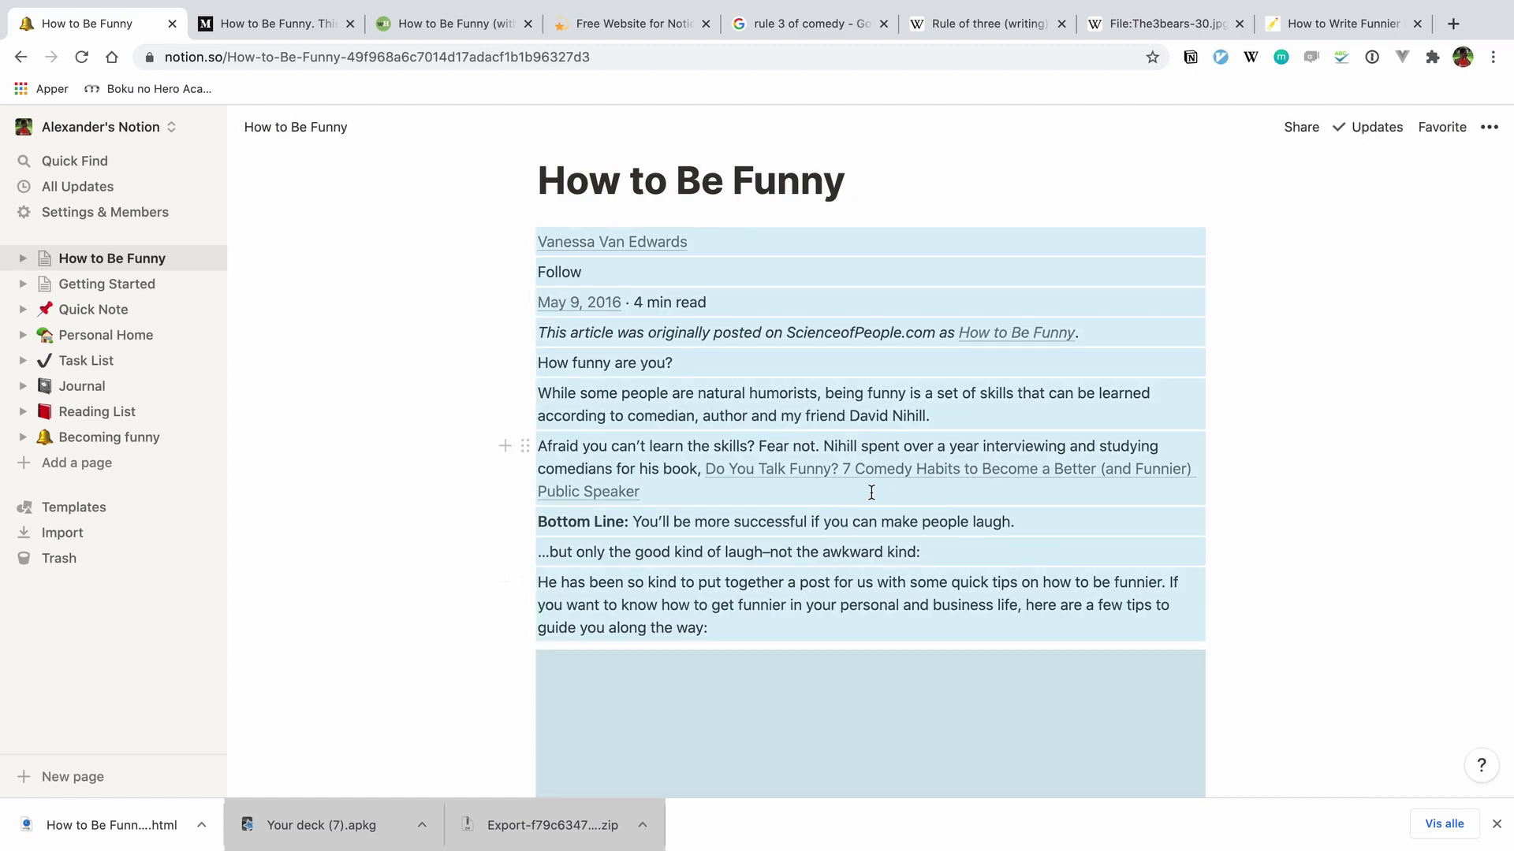
pyautogui.press('BackSpace')
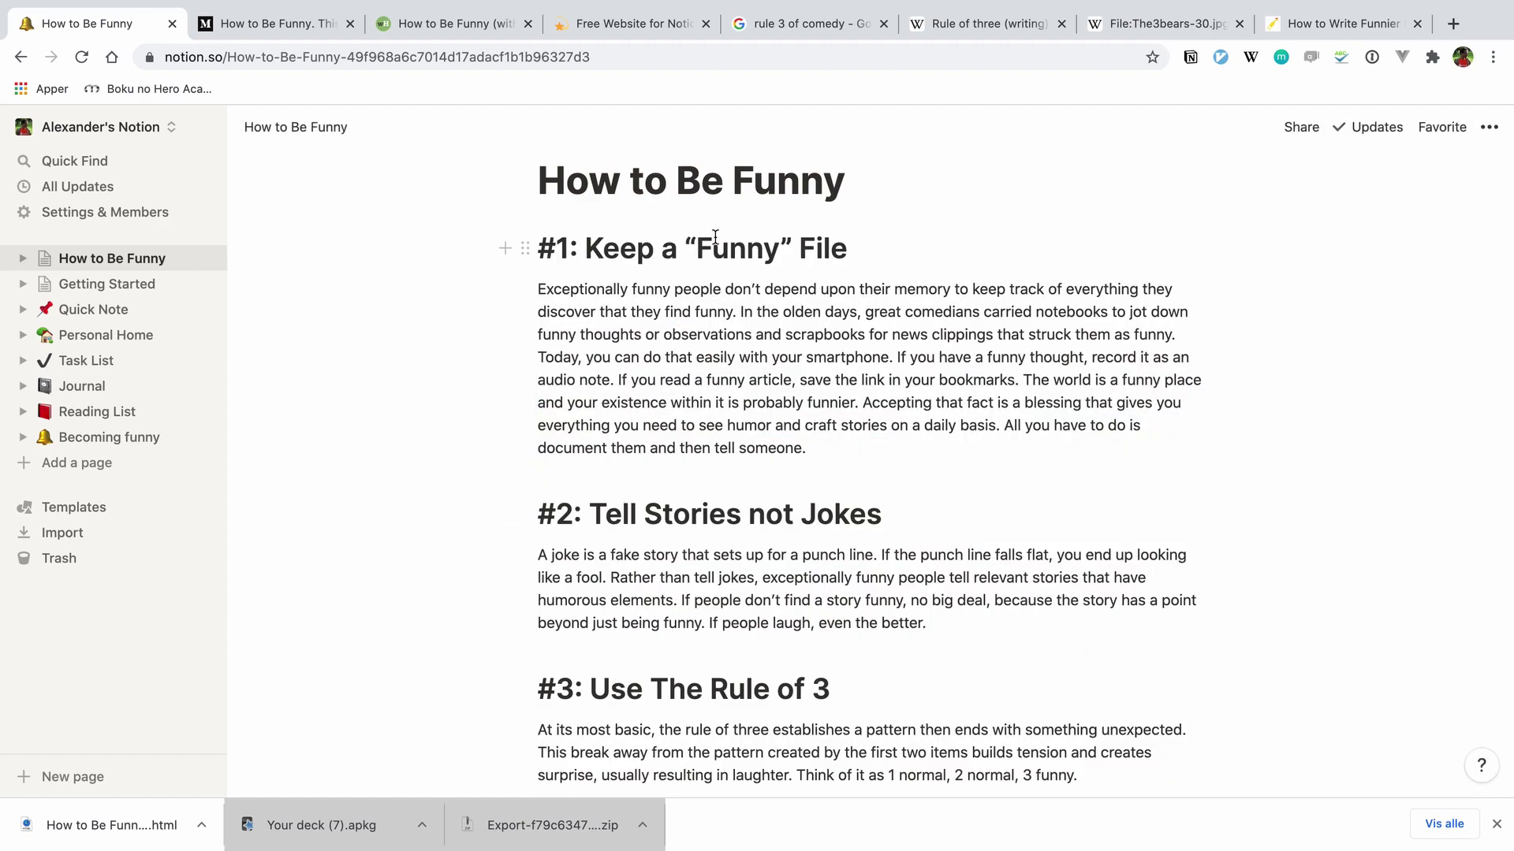
# Turn the #1 heading into a collapsed toggle containing its paragraph, with the word "Funny" formatted as inline code.
pyautogui.write('>')
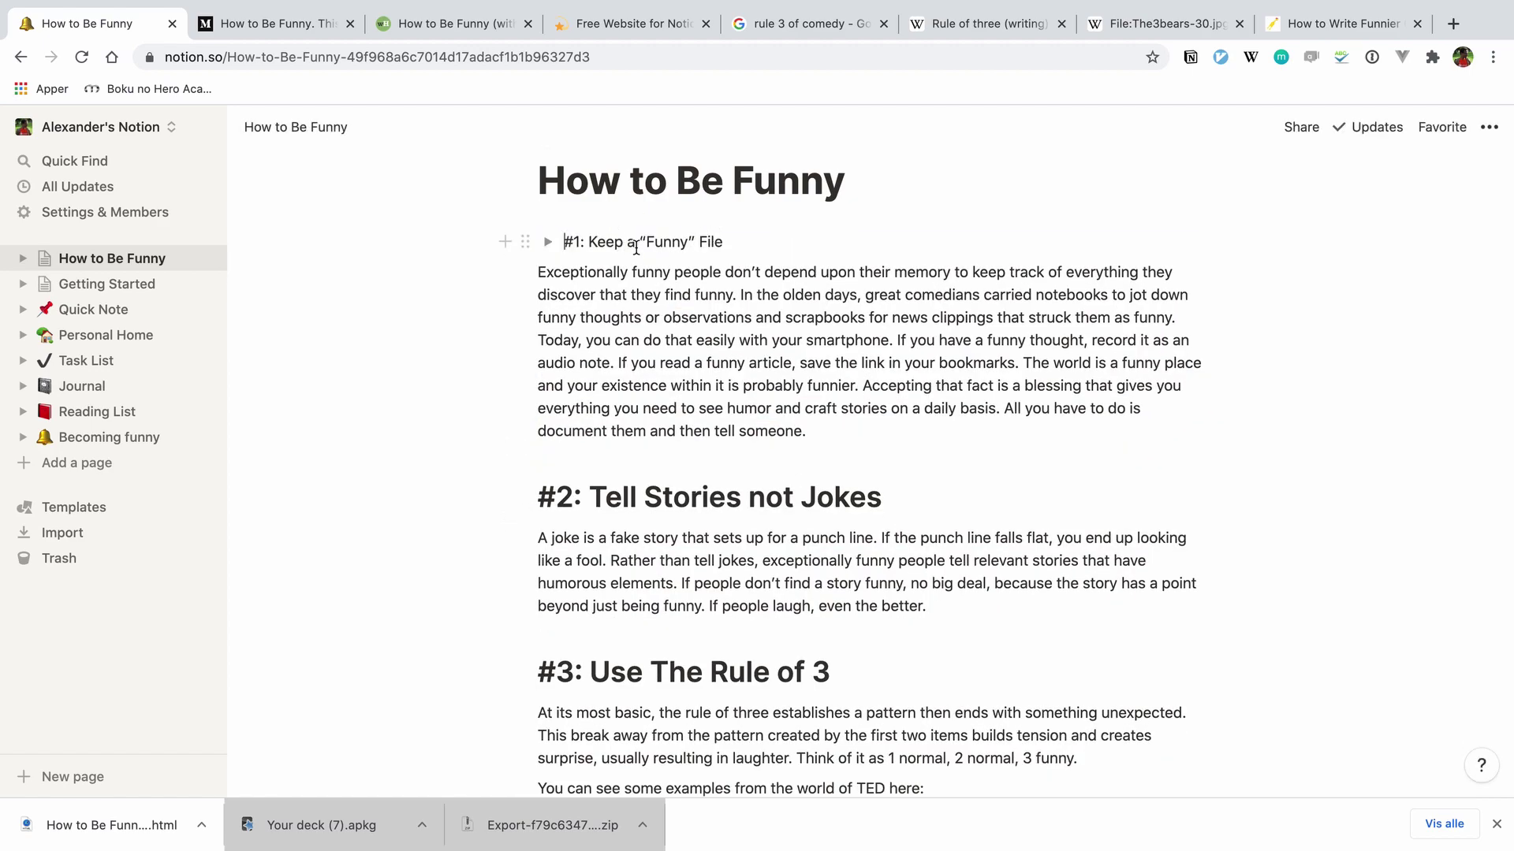
pyautogui.doubleClick(658, 242)
pyautogui.press('super+e')
pyautogui.click(539, 270)
pyautogui.press('BackSpace')
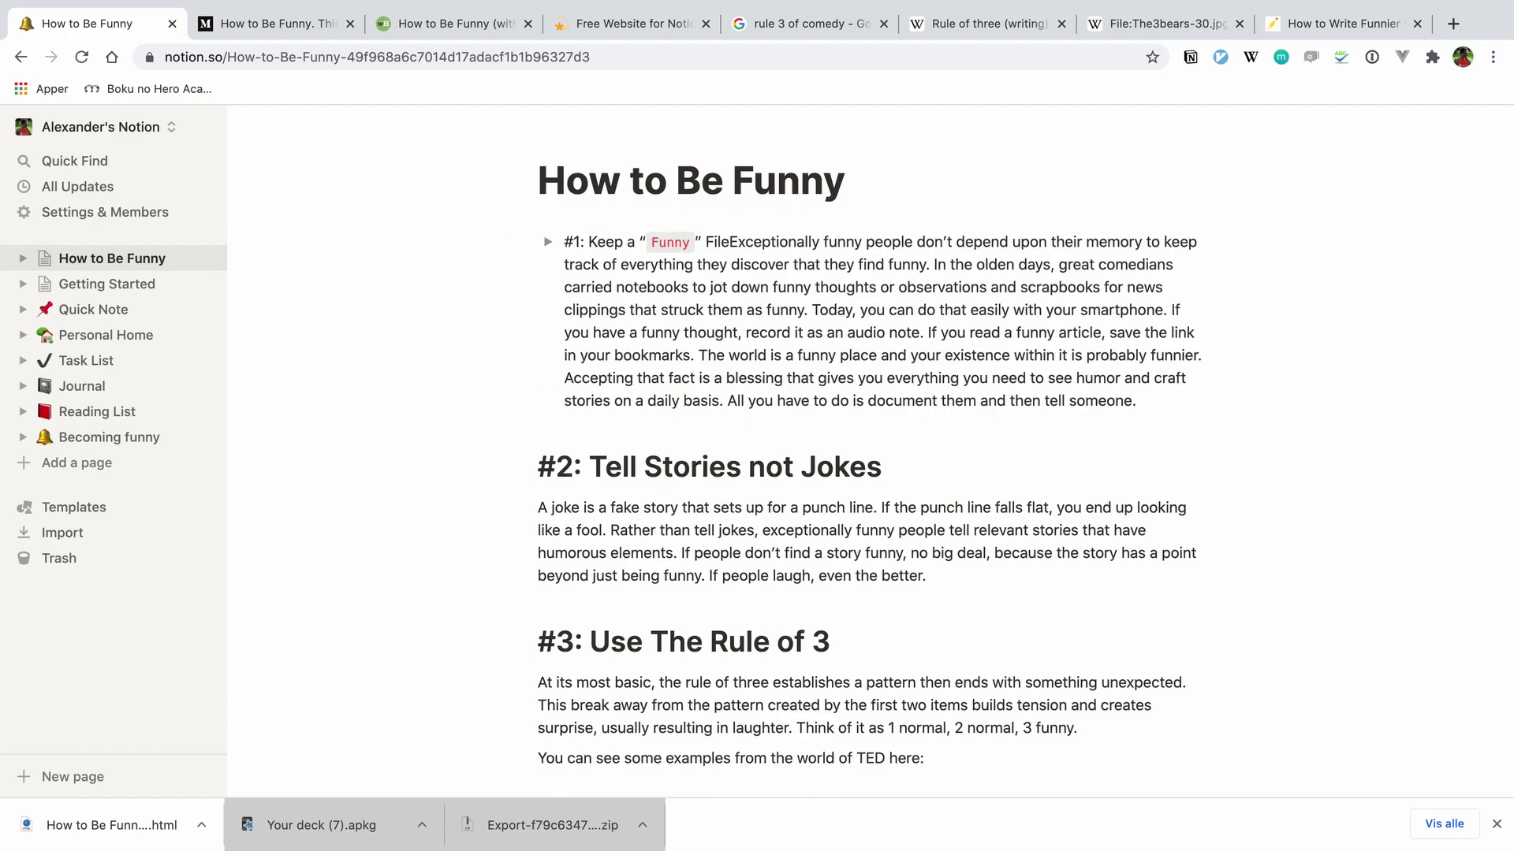
pyautogui.press('super+Return')
pyautogui.press('Return')
pyautogui.press('super+Return')
# Turn the "#2: Tell Stories not Jokes" heading into a toggle, nest its paragraph inside and collapse it.
pyautogui.press('Down')
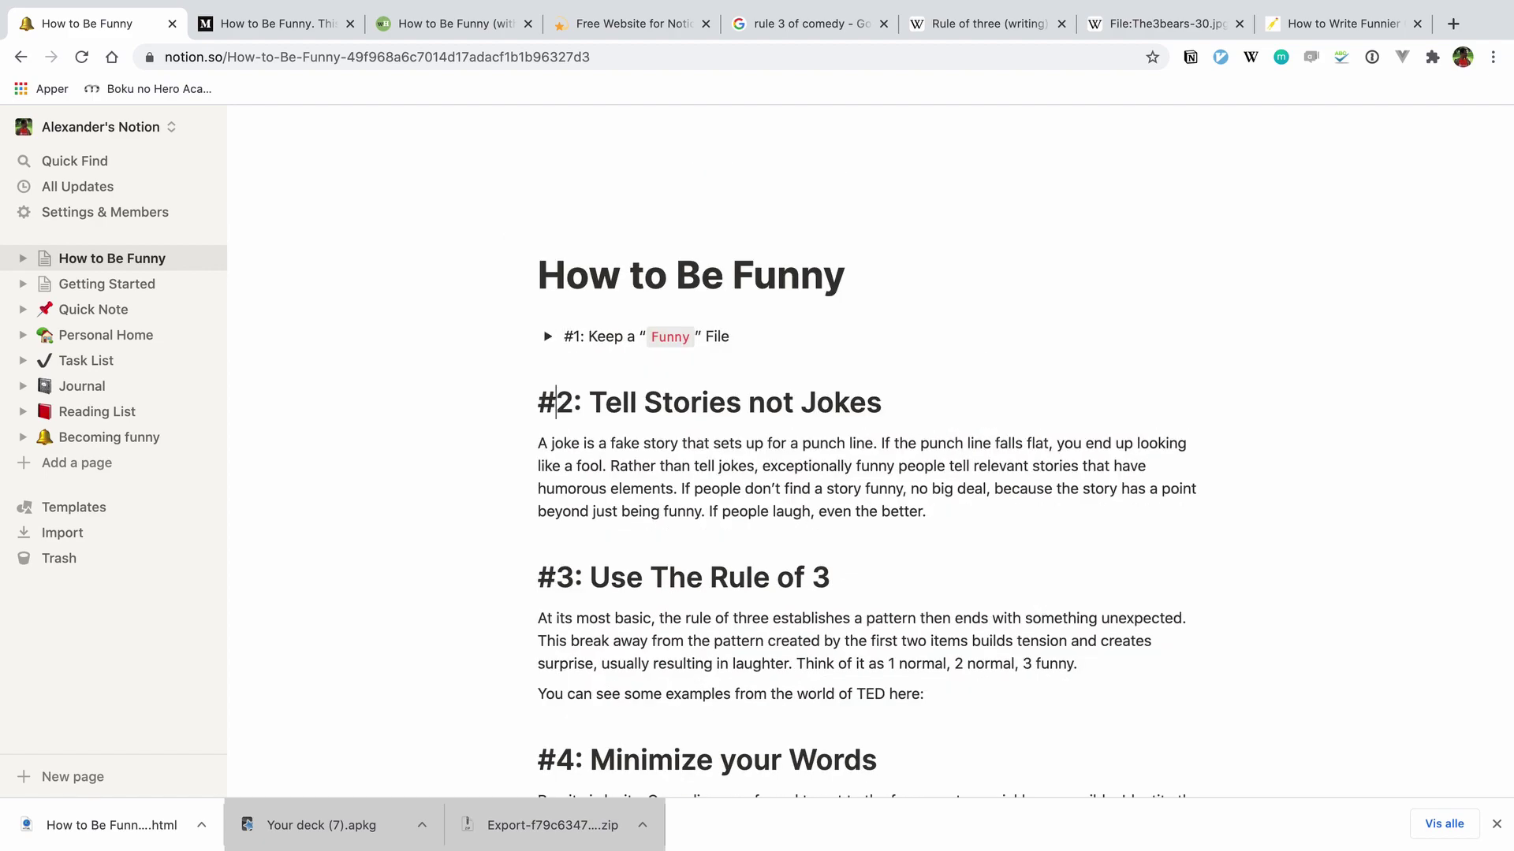
pyautogui.write('>')
pyautogui.press('BackSpace')
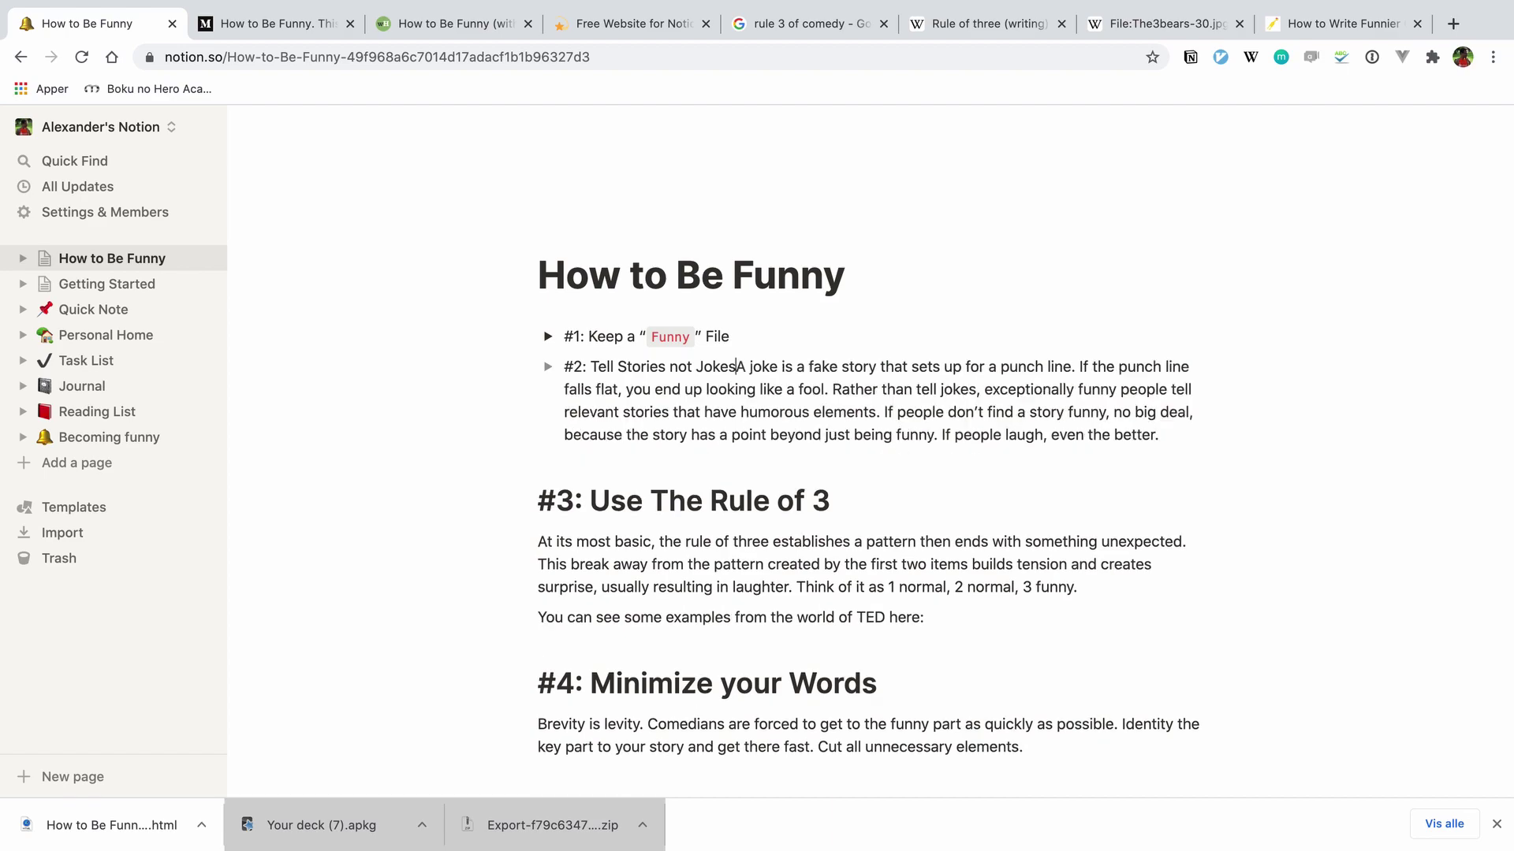
pyautogui.press('super+Return')
pyautogui.press('Return')
pyautogui.press('BackSpace')
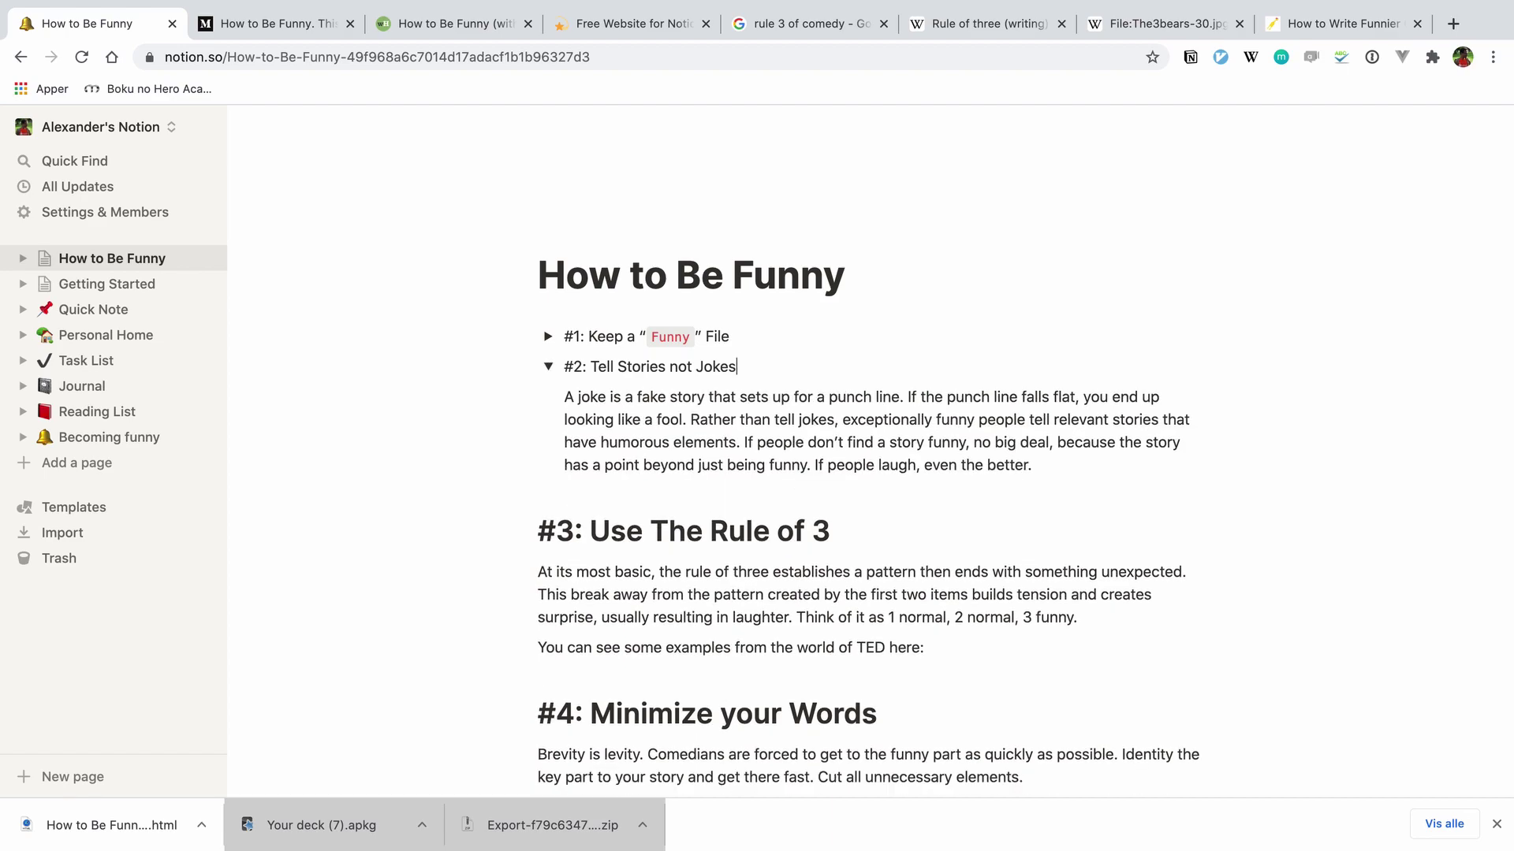
pyautogui.press('Return')
pyautogui.press('BackSpace')
pyautogui.press('super+Return')
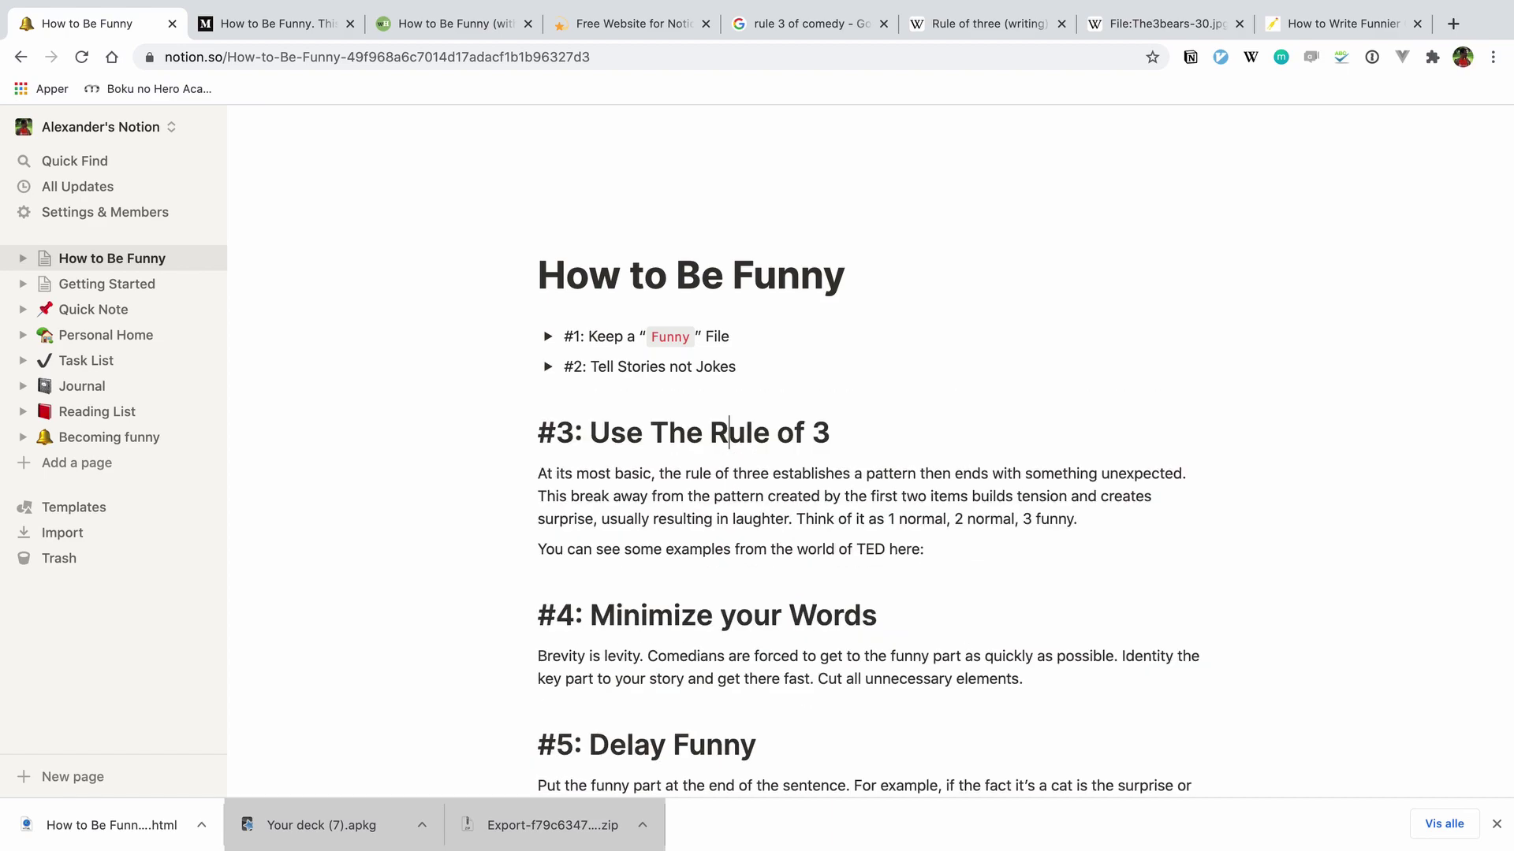
# Convert the "#3: Use The Rule of 3" heading into a collapsed toggle holding its paragraph, and delete the leftover TED examples line below.
pyautogui.press('super+Left')
pyautogui.write('>')
pyautogui.press('Up')
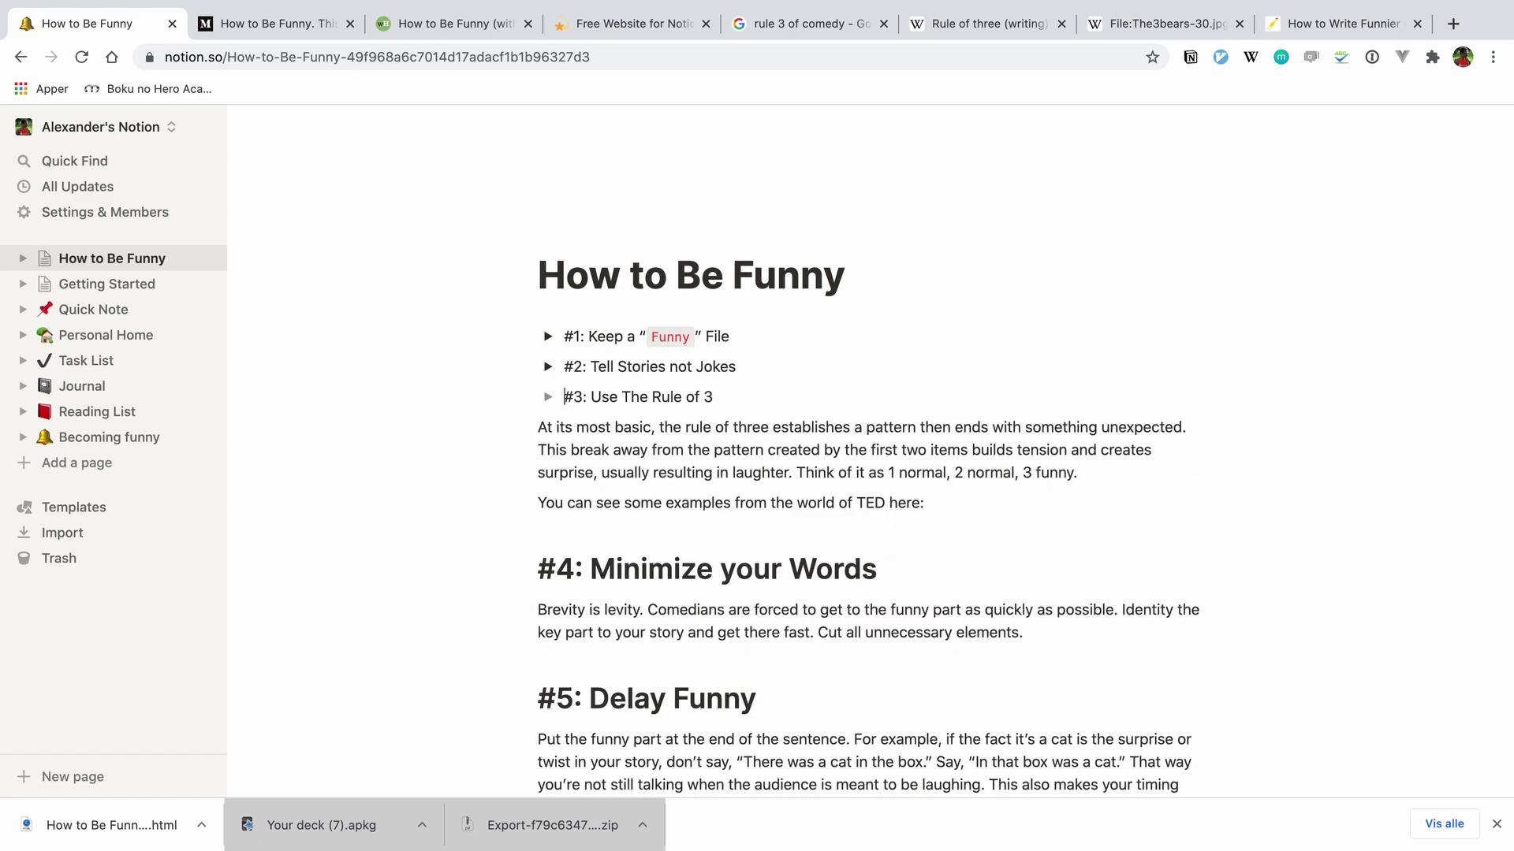
pyautogui.press('super+Return')
pyautogui.press('super+Right')
pyautogui.press('Delete')
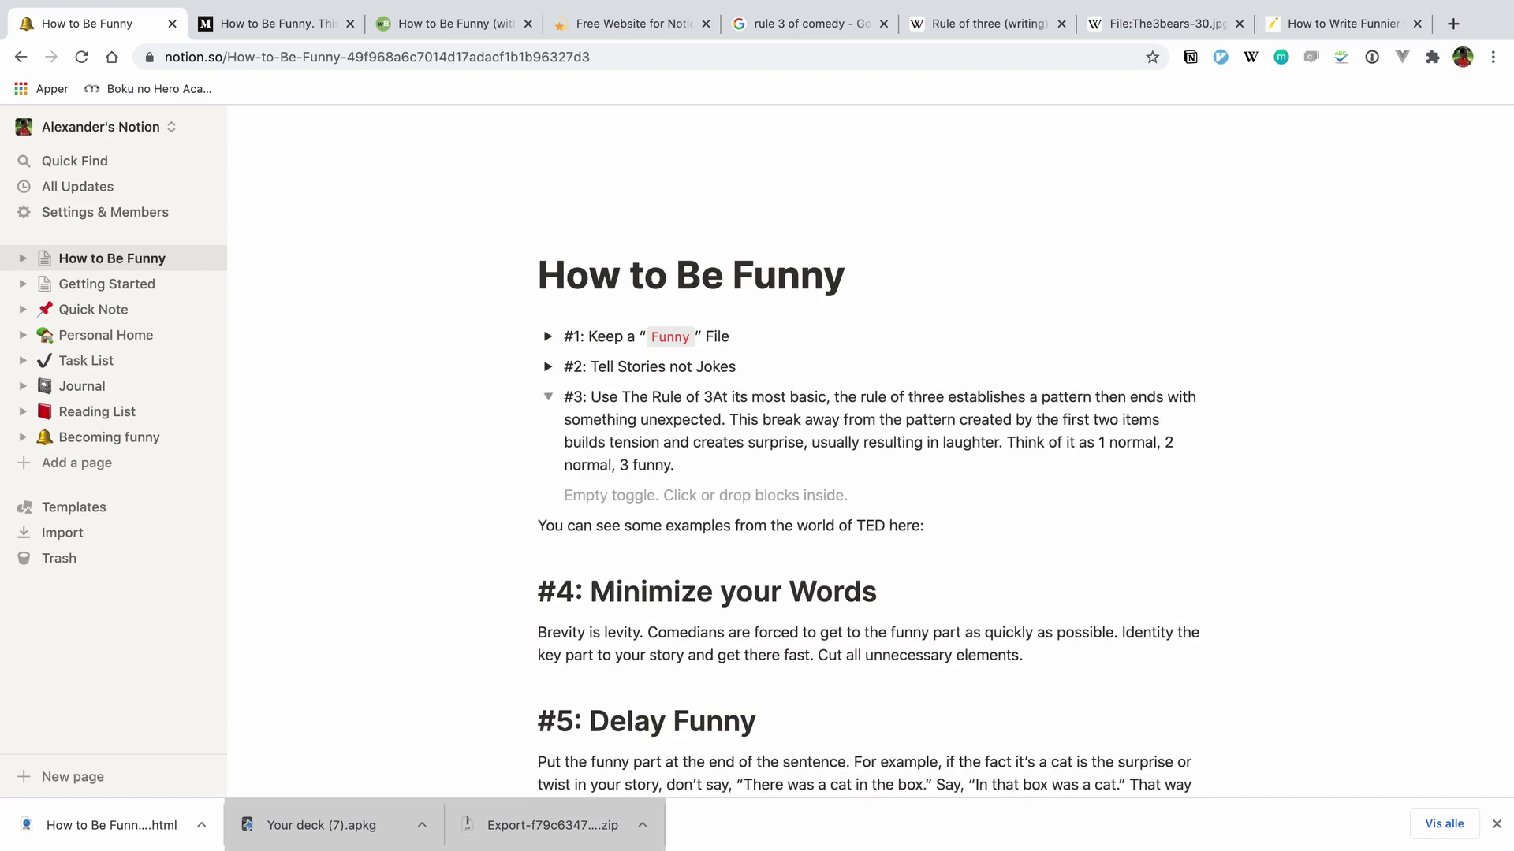
pyautogui.press('Return')
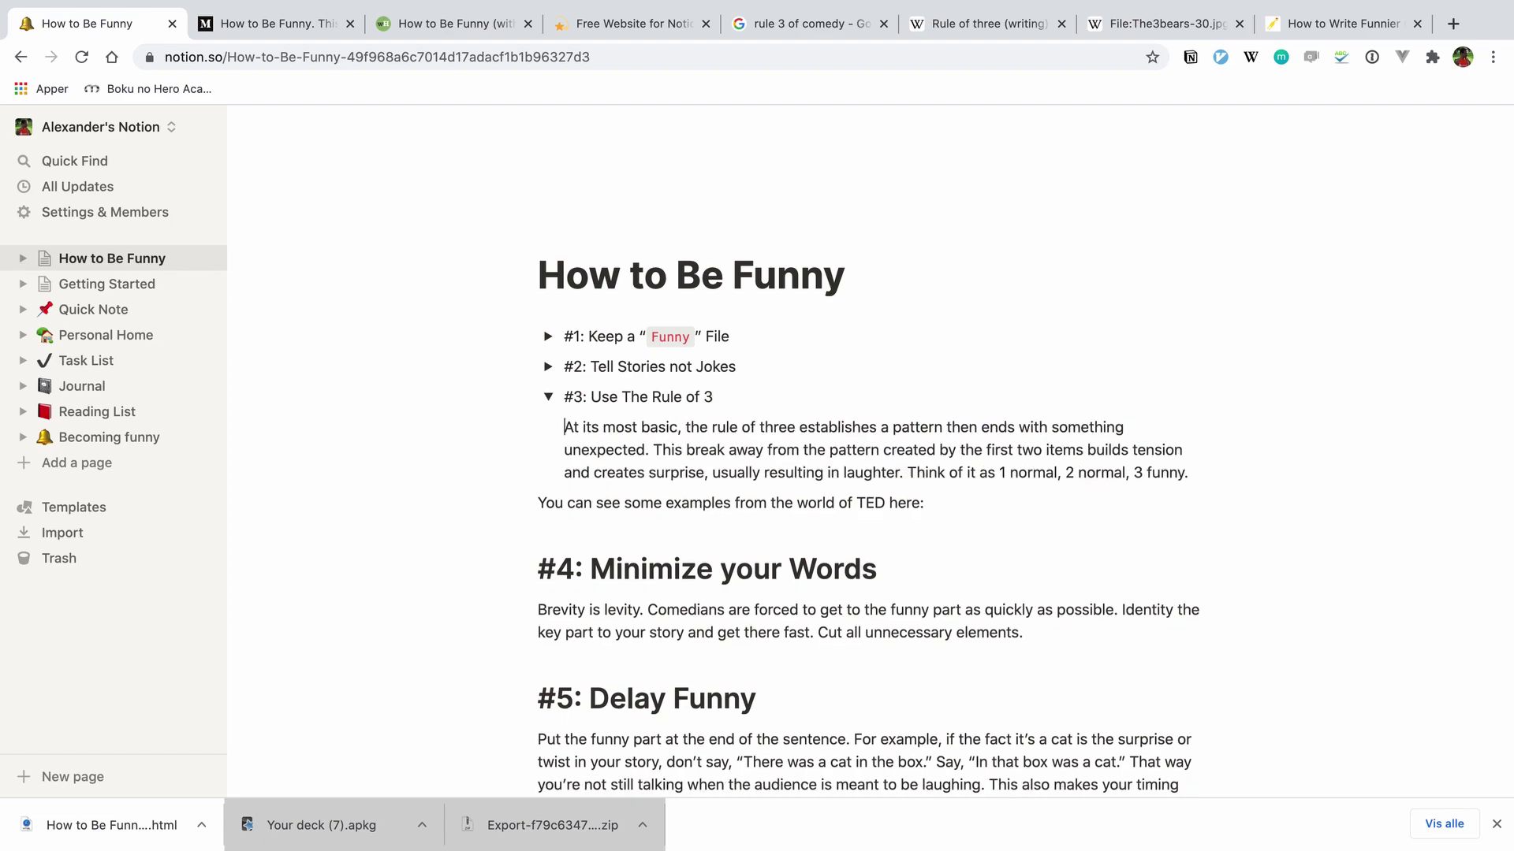
pyautogui.press('super+Return')
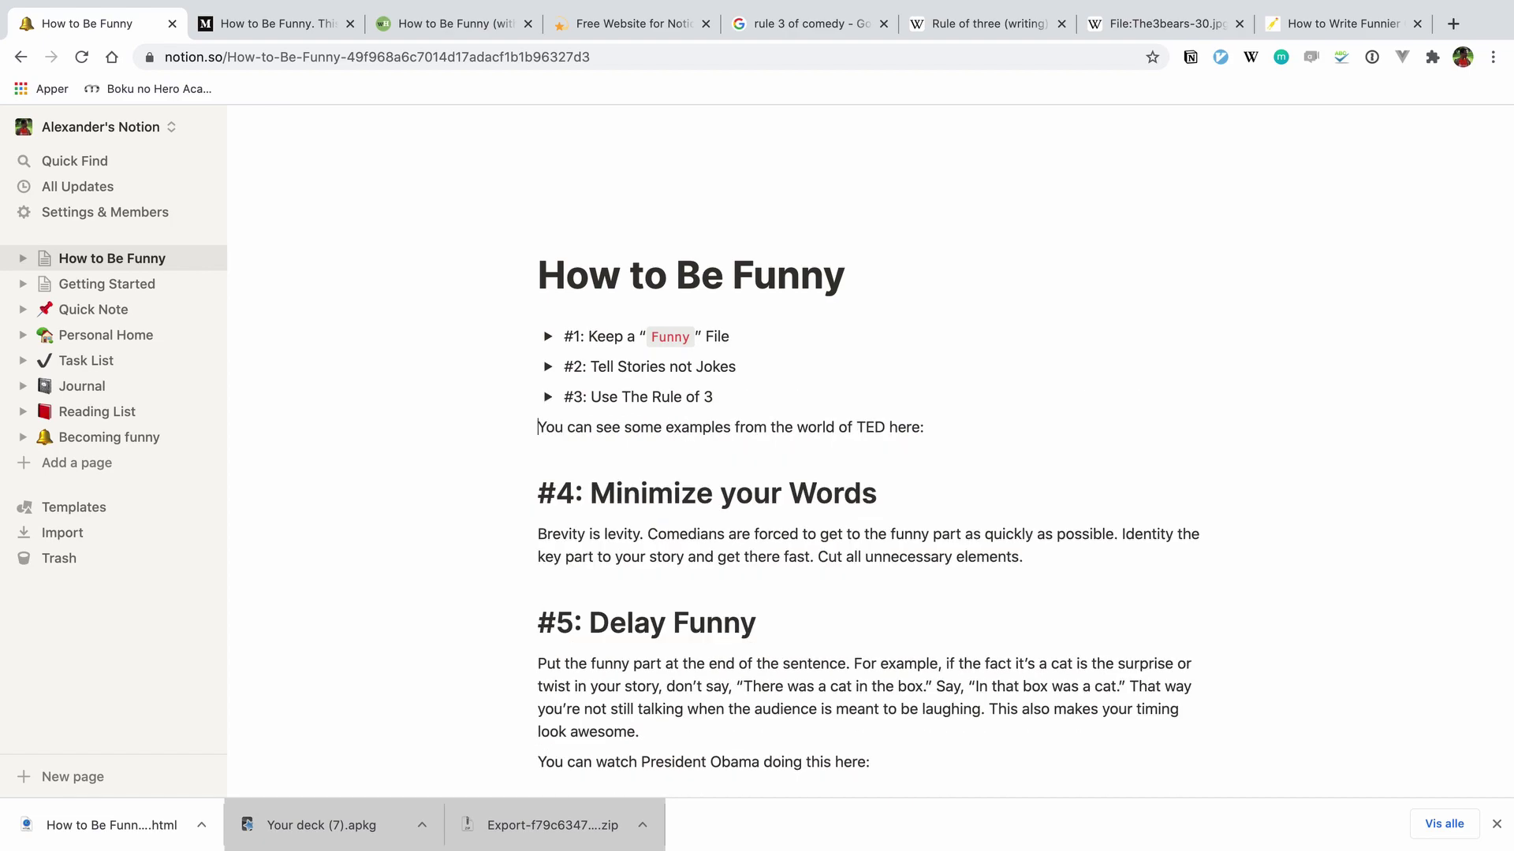
pyautogui.hotkey('shift', 'Down')
pyautogui.press('BackSpace')
pyautogui.press('BackSpace')
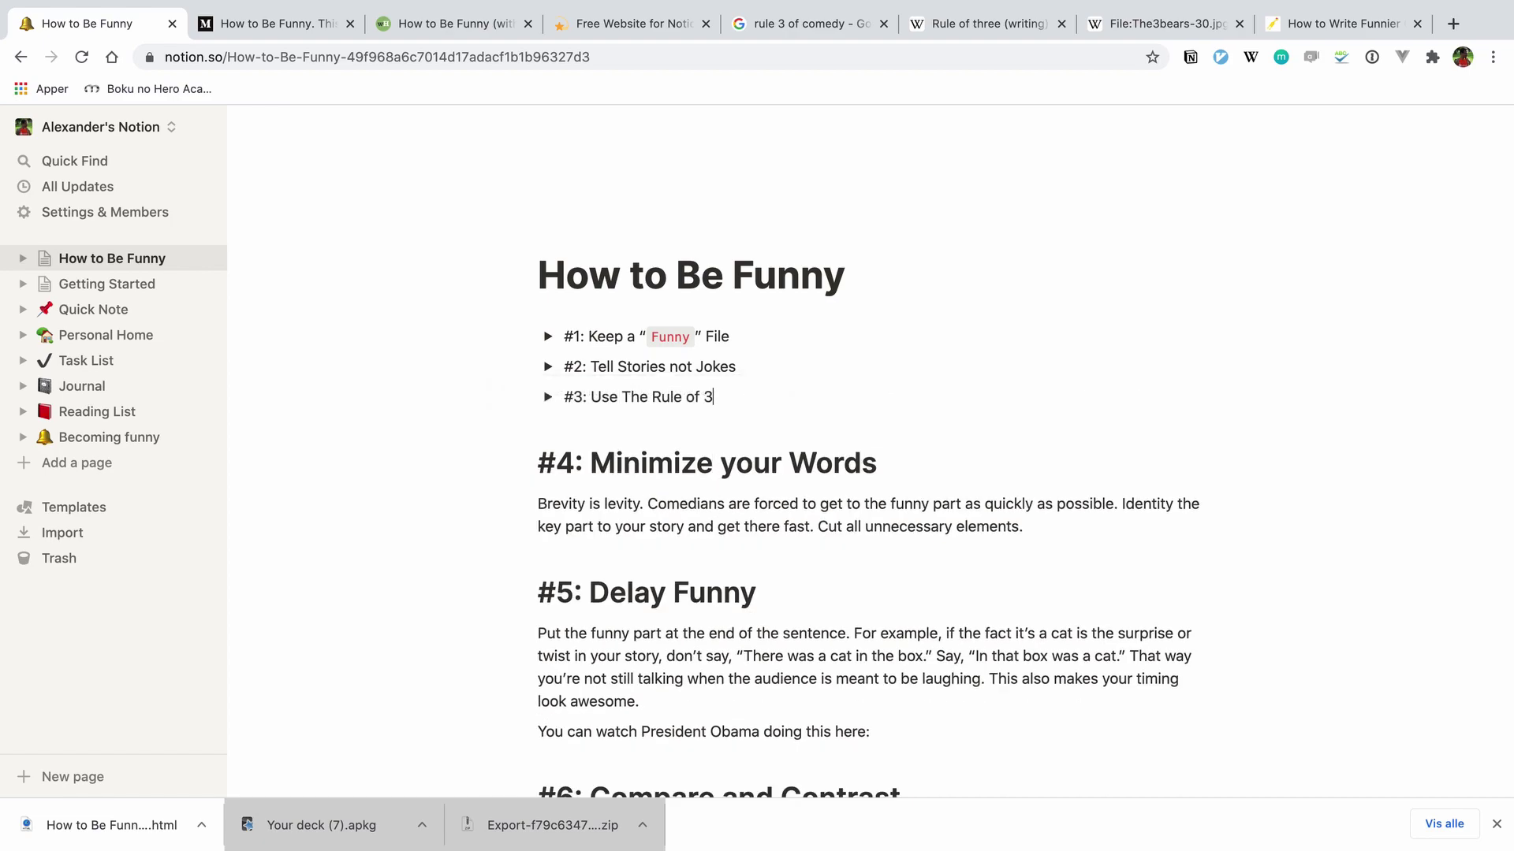
# Make the "#4: Minimize your Words" heading a toggle with its paragraph nested inside, and collapse it.
pyautogui.press('BackSpace')
pyautogui.write('>')
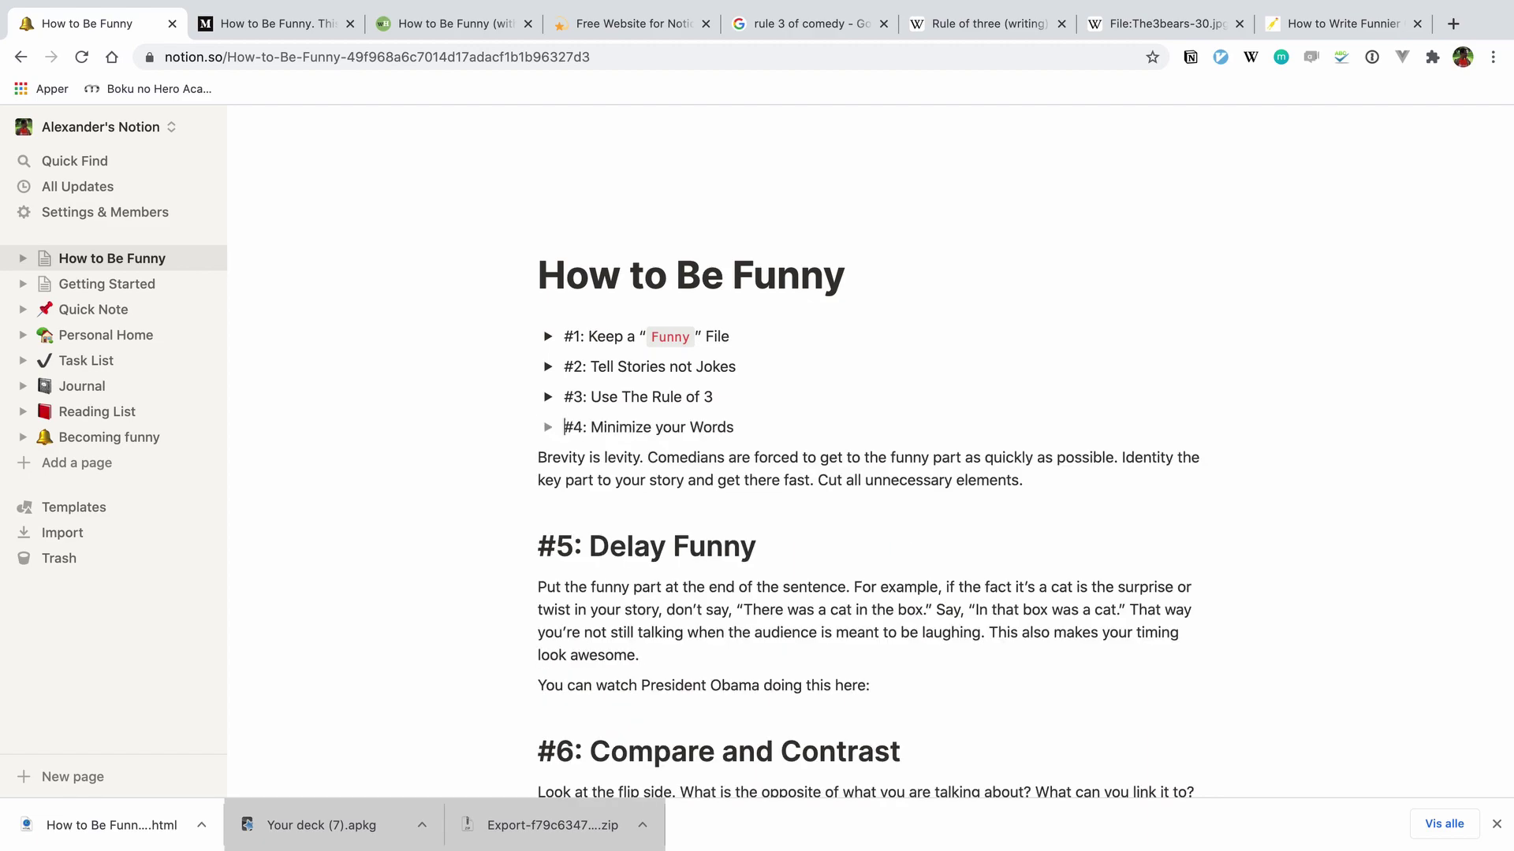
pyautogui.press('BackSpace')
pyautogui.press('Return')
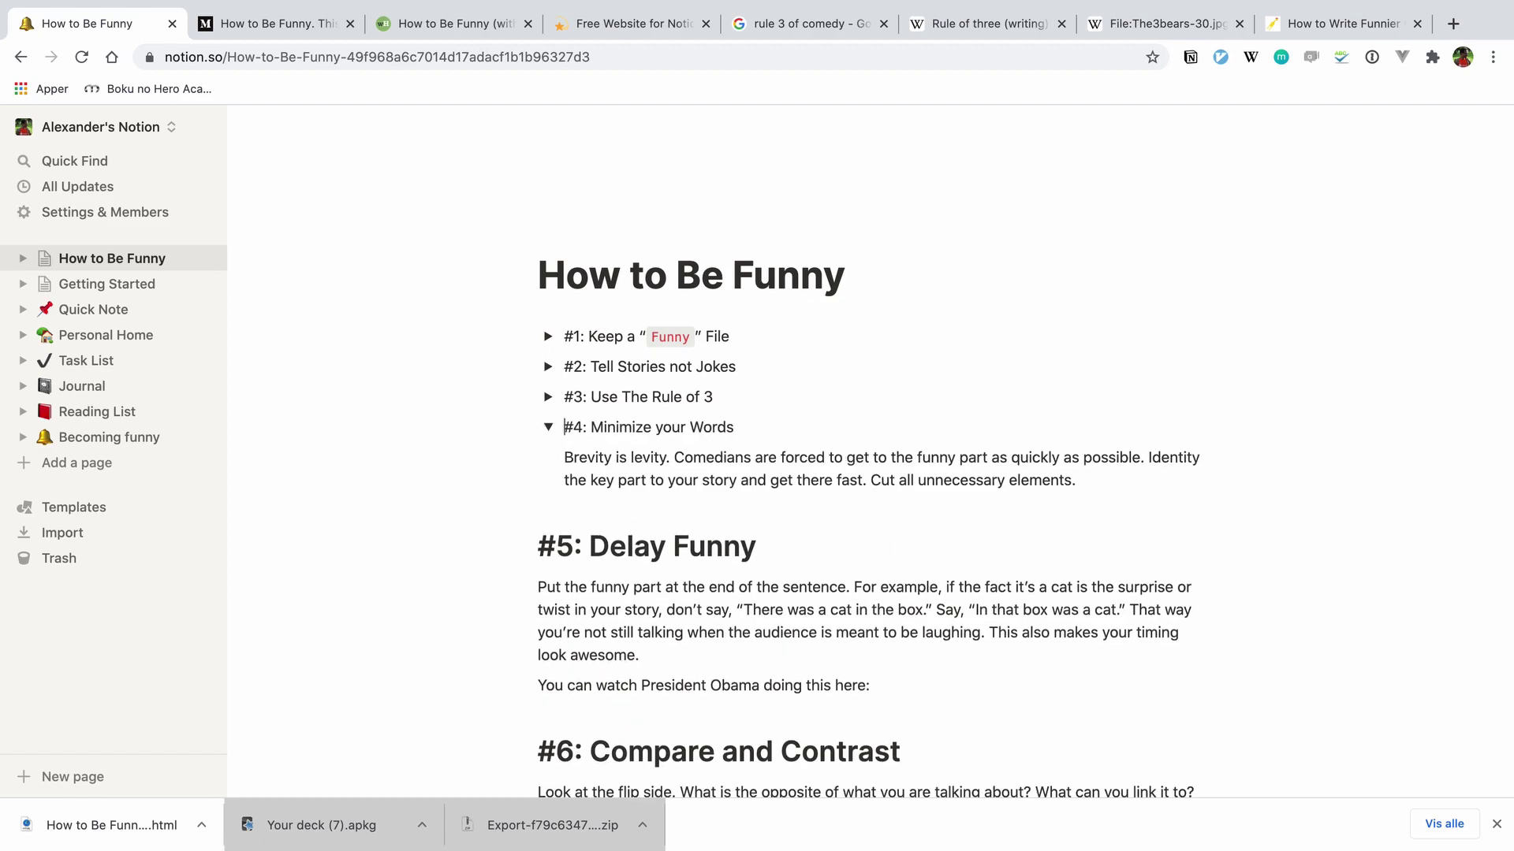
pyautogui.press('super+Return')
# Turn the "#5: Delay Funny" heading into a collapsed toggle holding its first paragraph, and delete the leftover Obama video line.
pyautogui.press('BackSpace')
pyautogui.write('>')
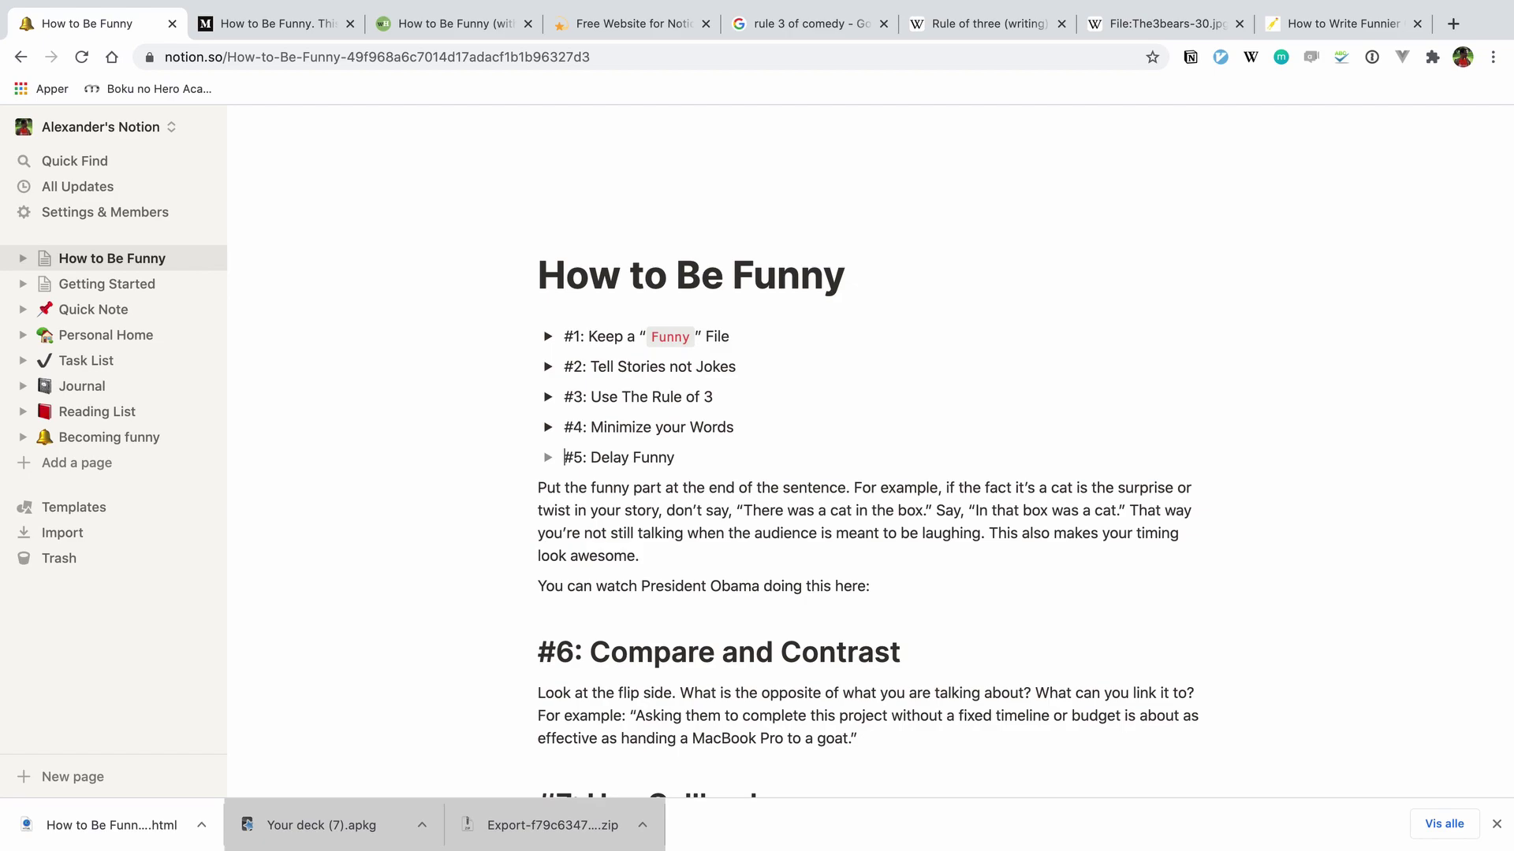
pyautogui.press('BackSpace')
pyautogui.press('Return')
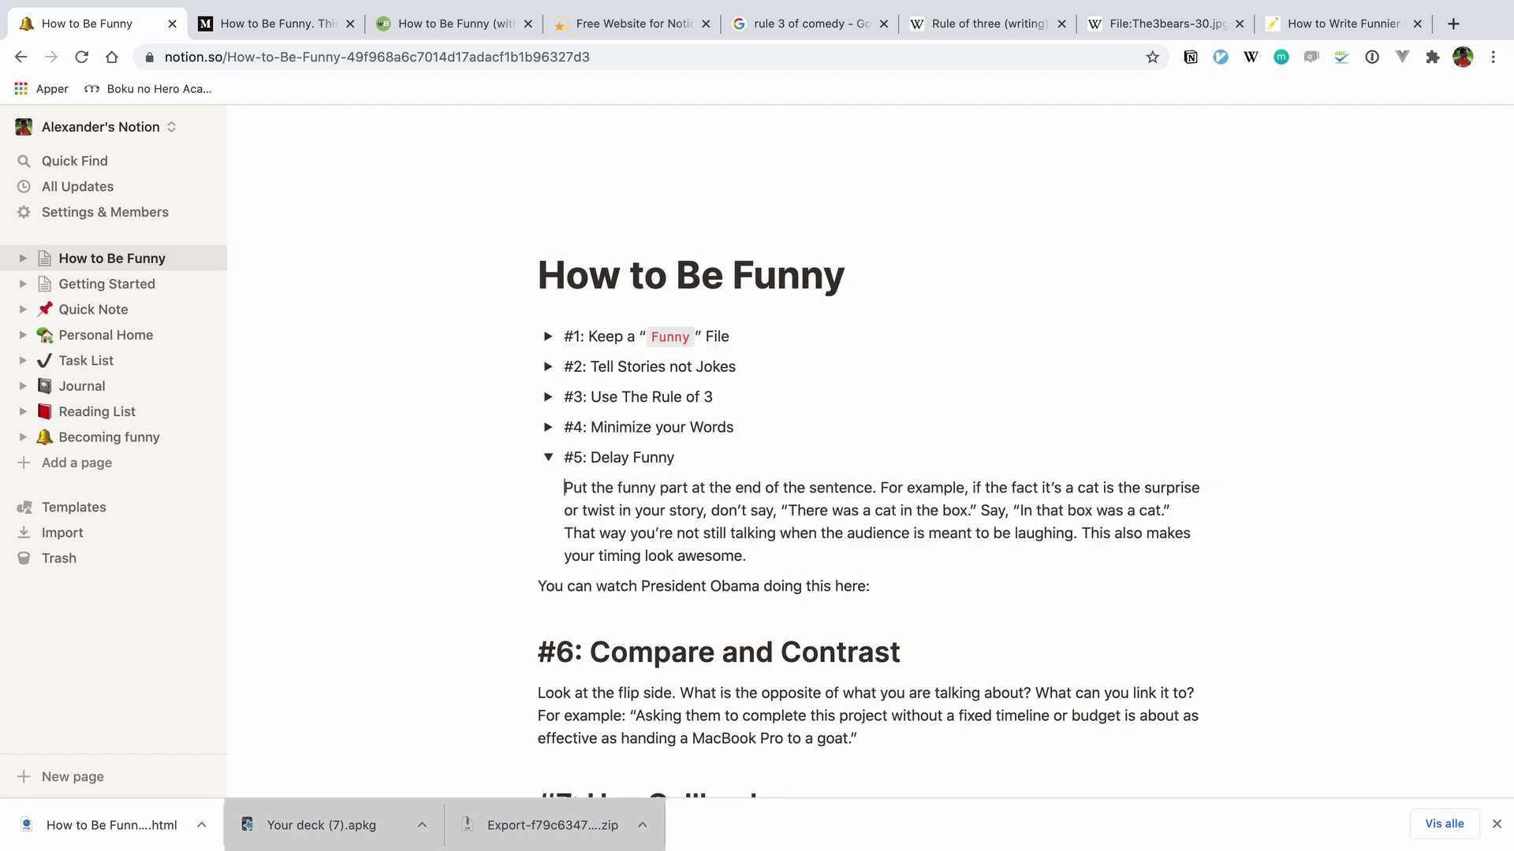
pyautogui.press('super+Return')
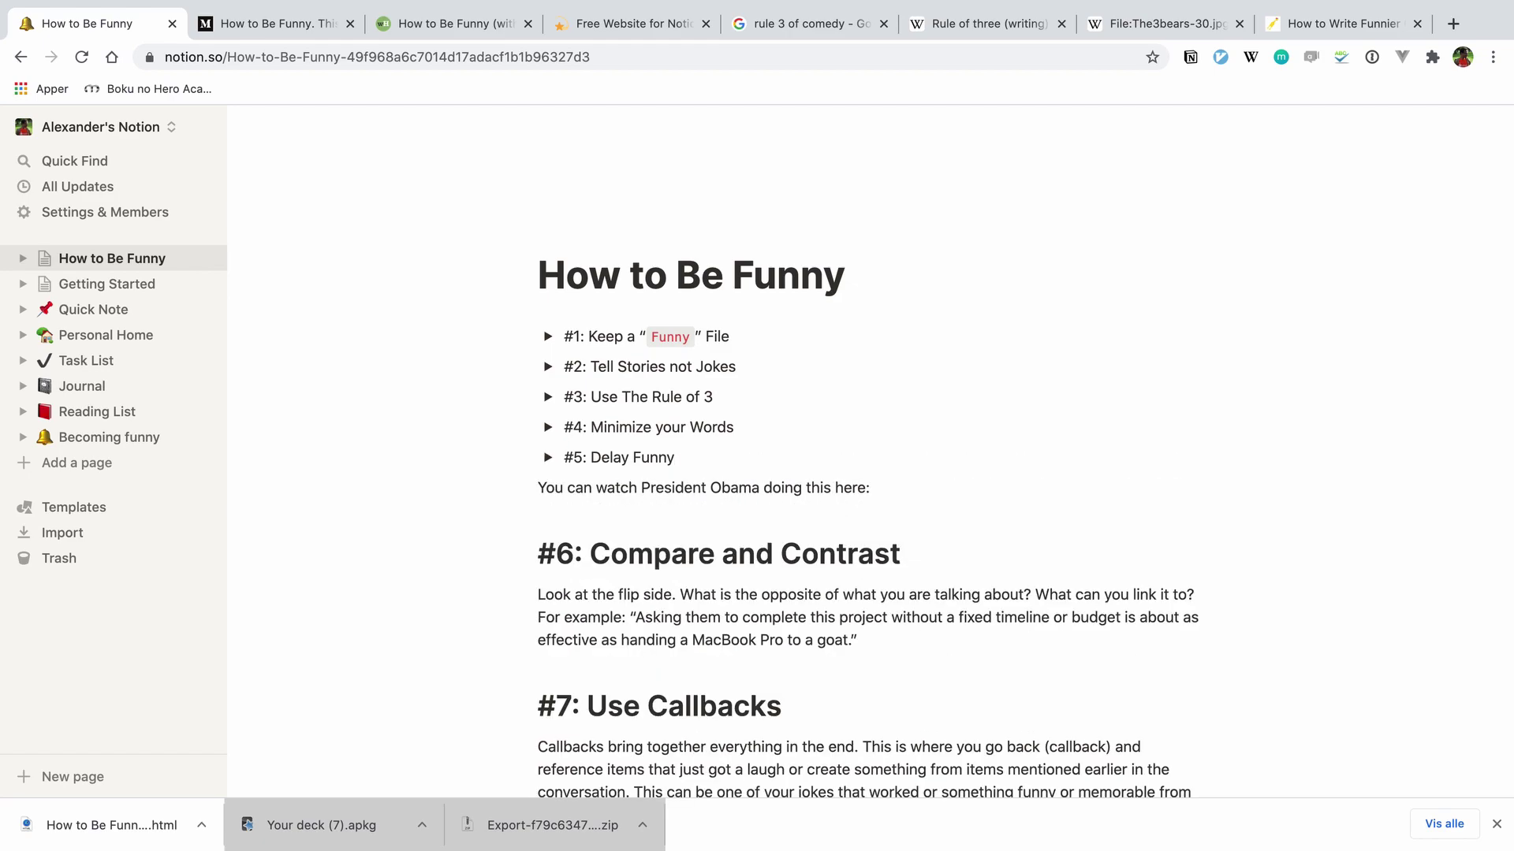
pyautogui.hotkey('shift', 'Down')
pyautogui.press('BackSpace')
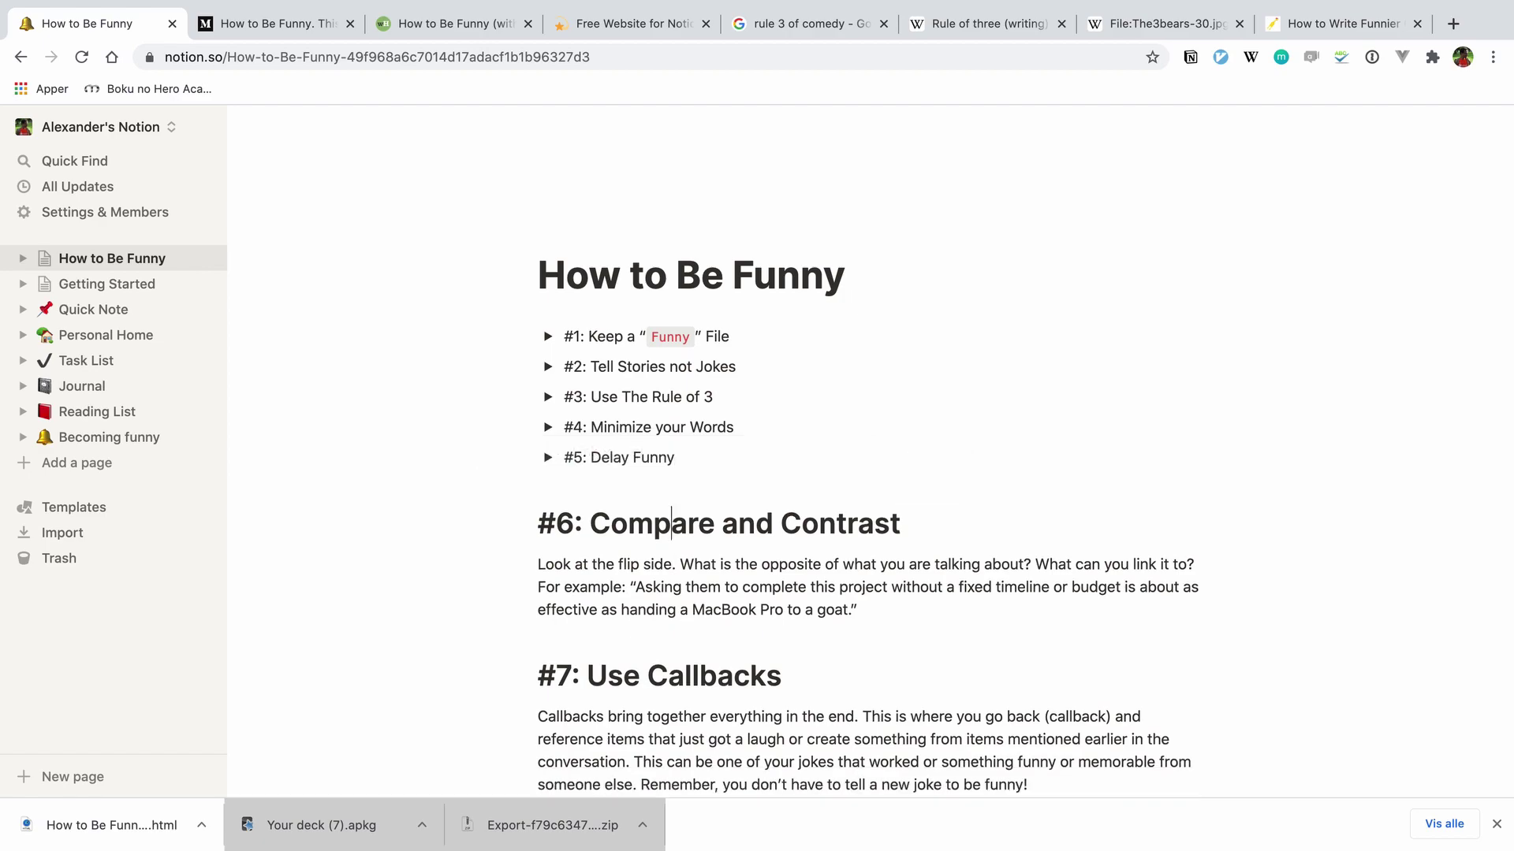
# Turn the "#6: Compare and Contrast" heading into a collapsed toggle with its paragraph nested inside.
pyautogui.press('super+Left')
pyautogui.press('BackSpace')
pyautogui.press('Return')
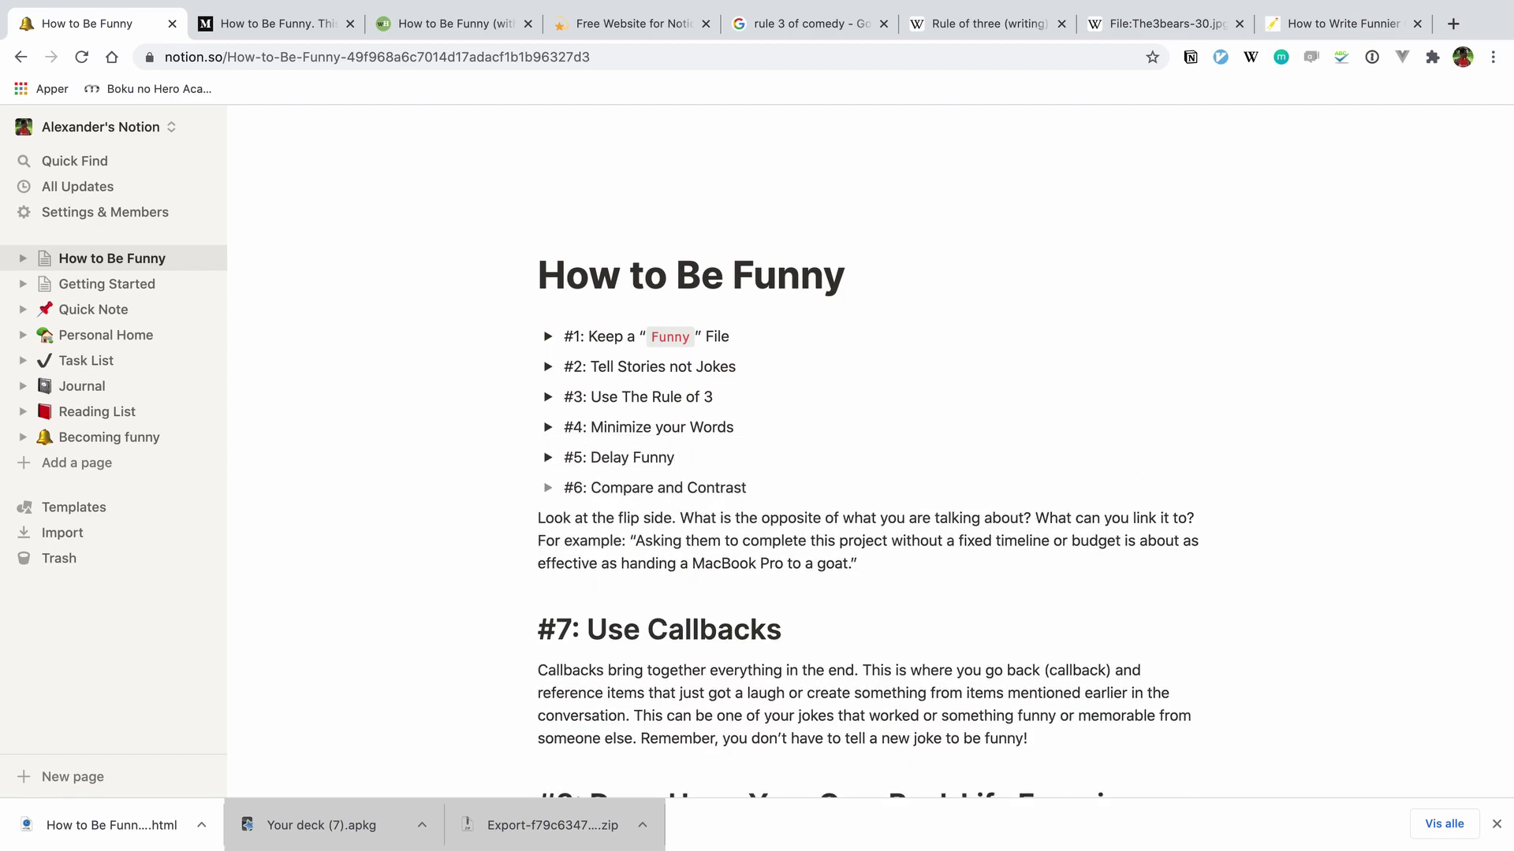
pyautogui.press('super+Return')
pyautogui.press('BackSpace')
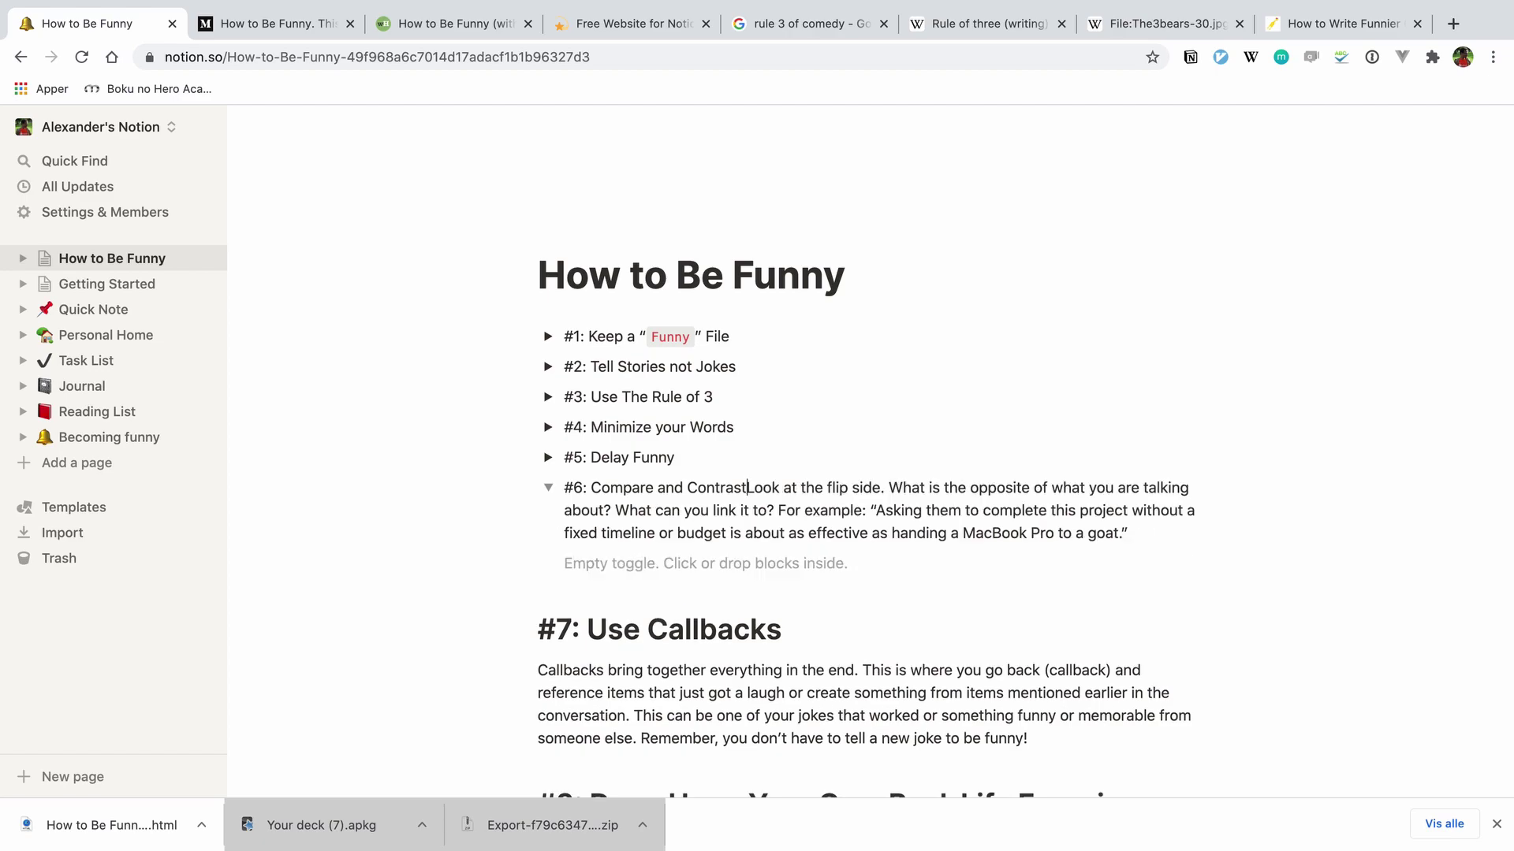
pyautogui.press('super+Return')
pyautogui.press('Return')
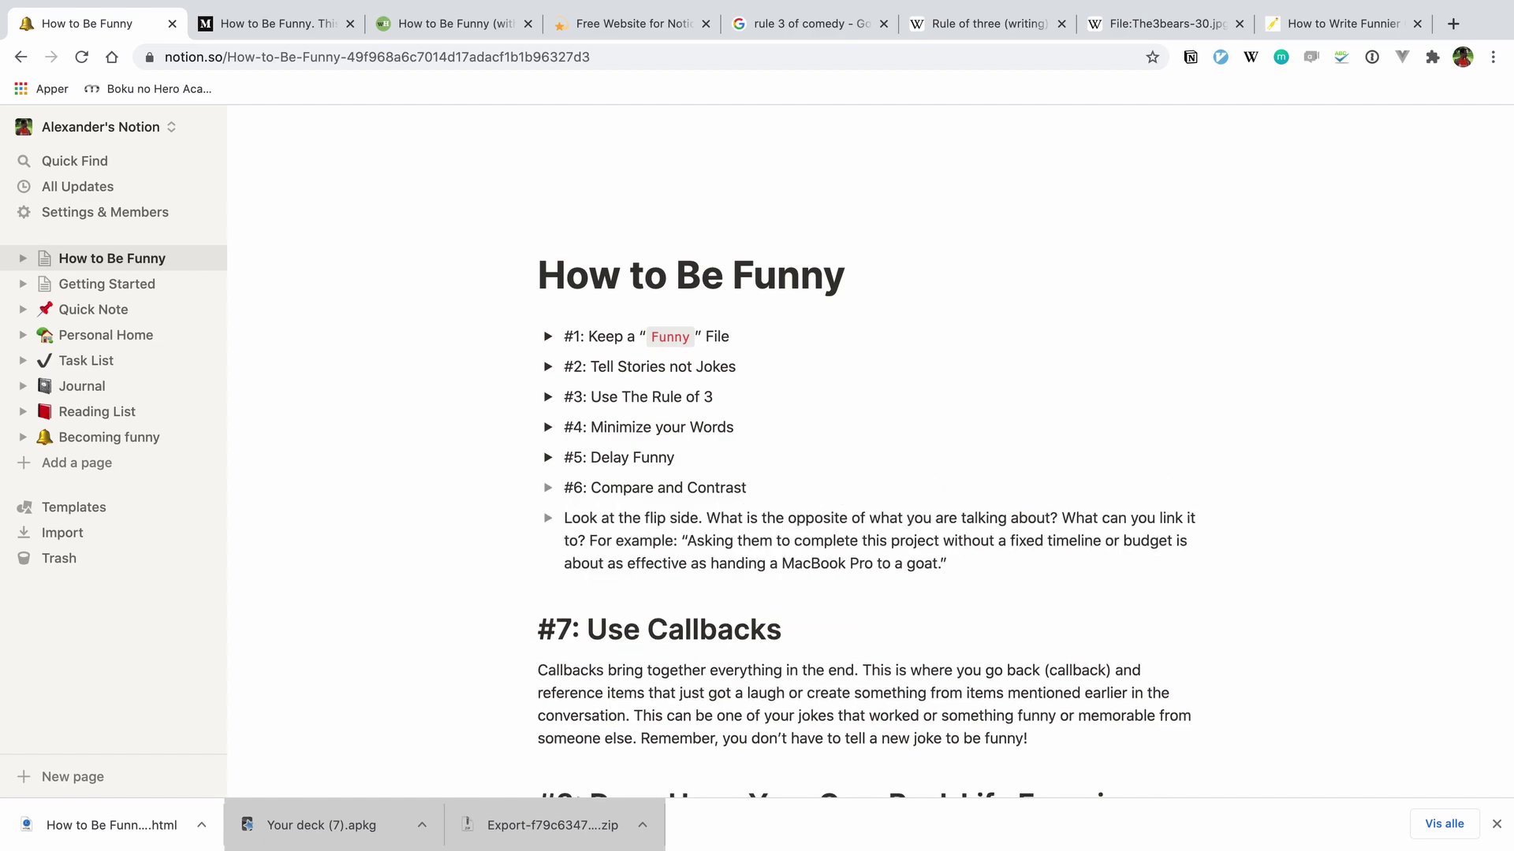
pyautogui.press('BackSpace')
pyautogui.press('BackSpace')
pyautogui.press('super+Return')
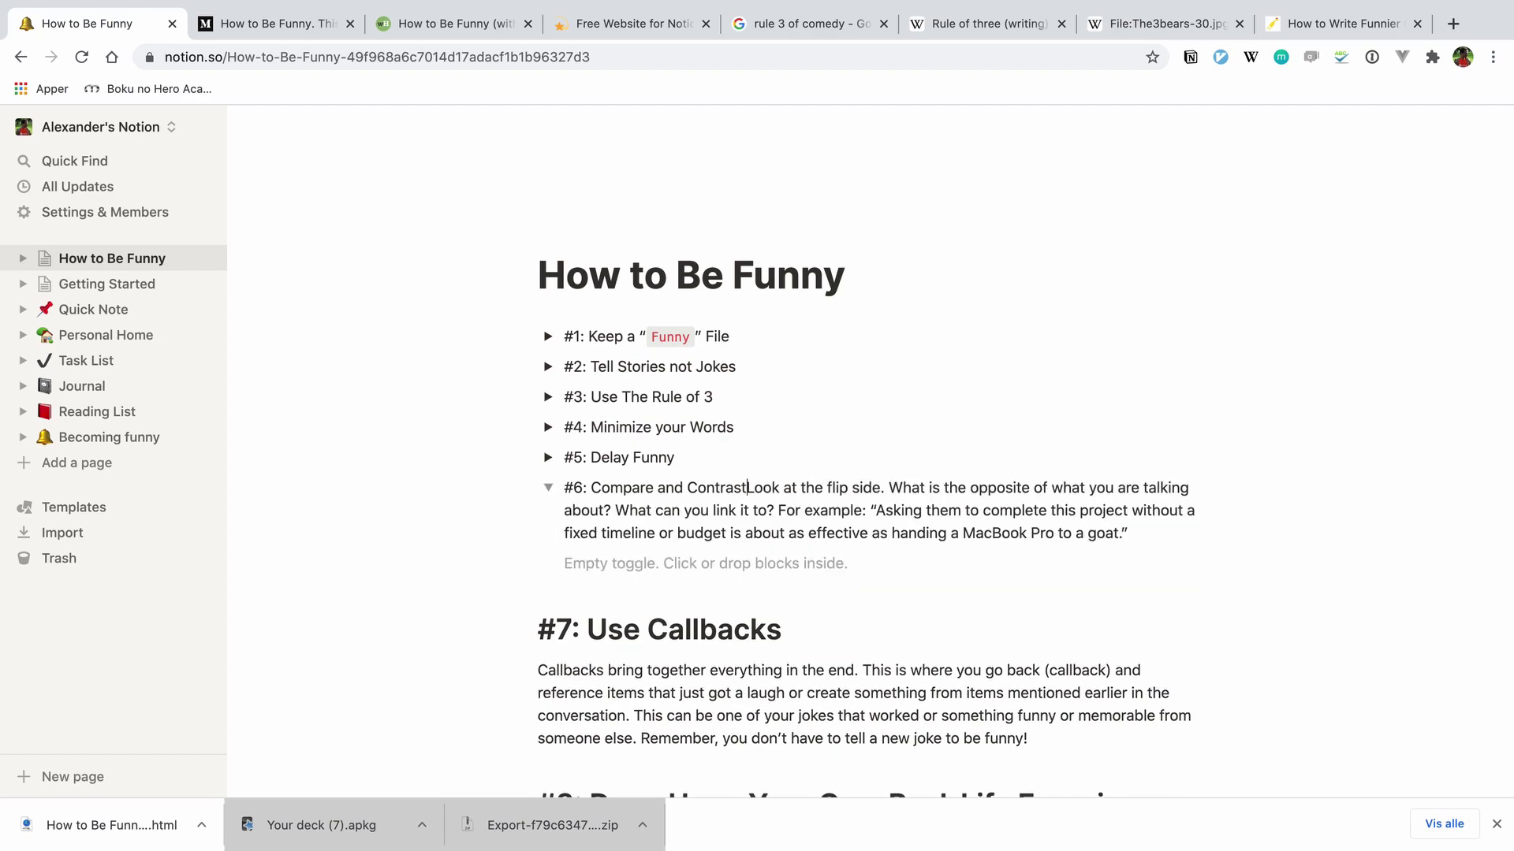
pyautogui.press('Return')
pyautogui.press('Up')
pyautogui.press('super+Return')
# Convert the "#7: Use Callbacks" heading into a toggle, nest its paragraph inside and collapse it.
pyautogui.press('BackSpace')
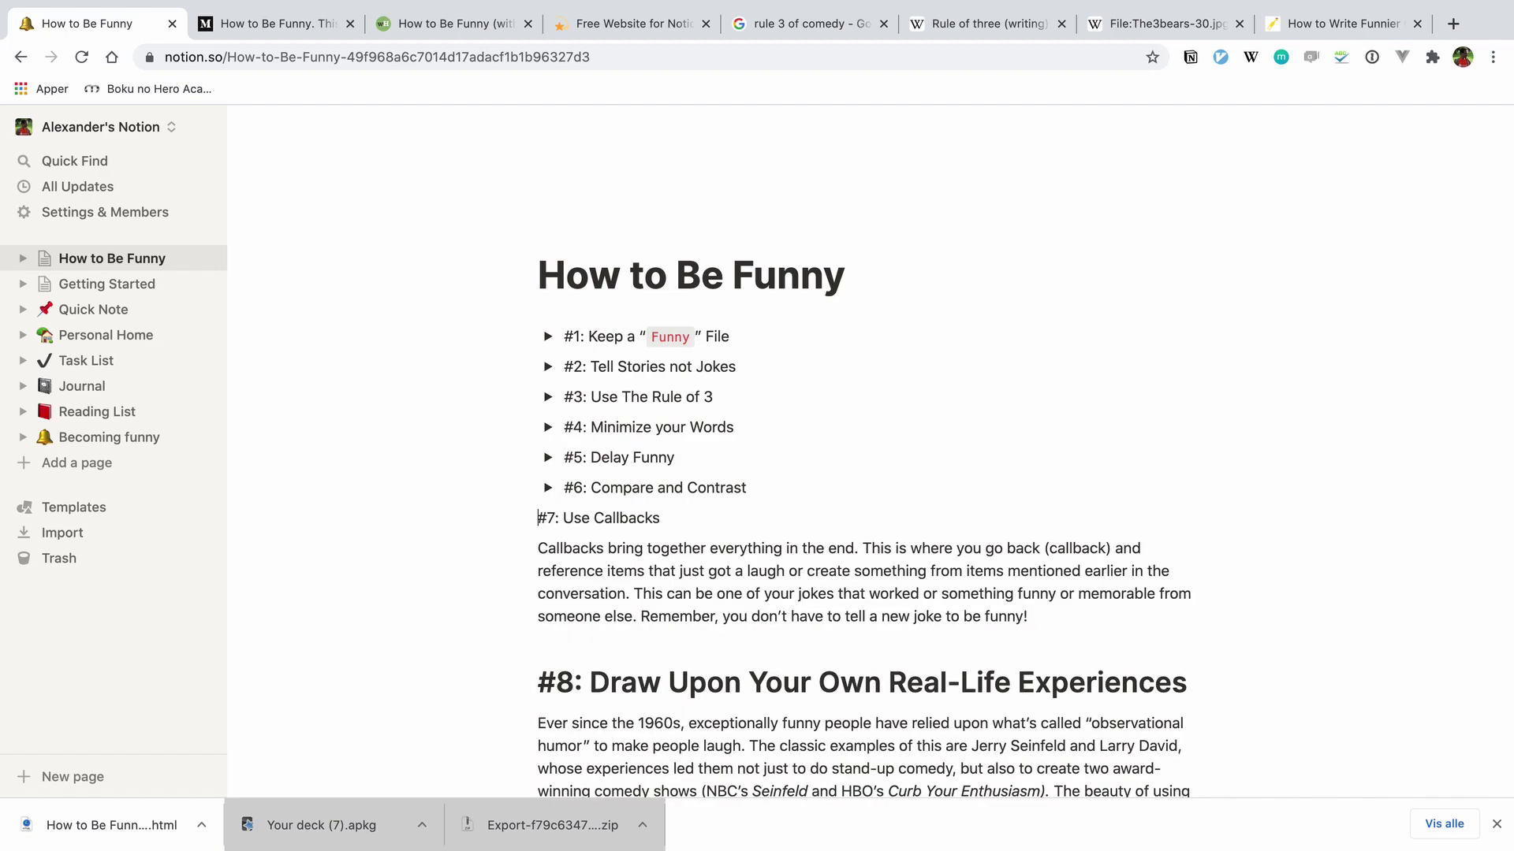
pyautogui.write('>')
pyautogui.press('Down')
pyautogui.press('super+Left')
pyautogui.press('BackSpace')
pyautogui.press('super+Return')
pyautogui.press('Return')
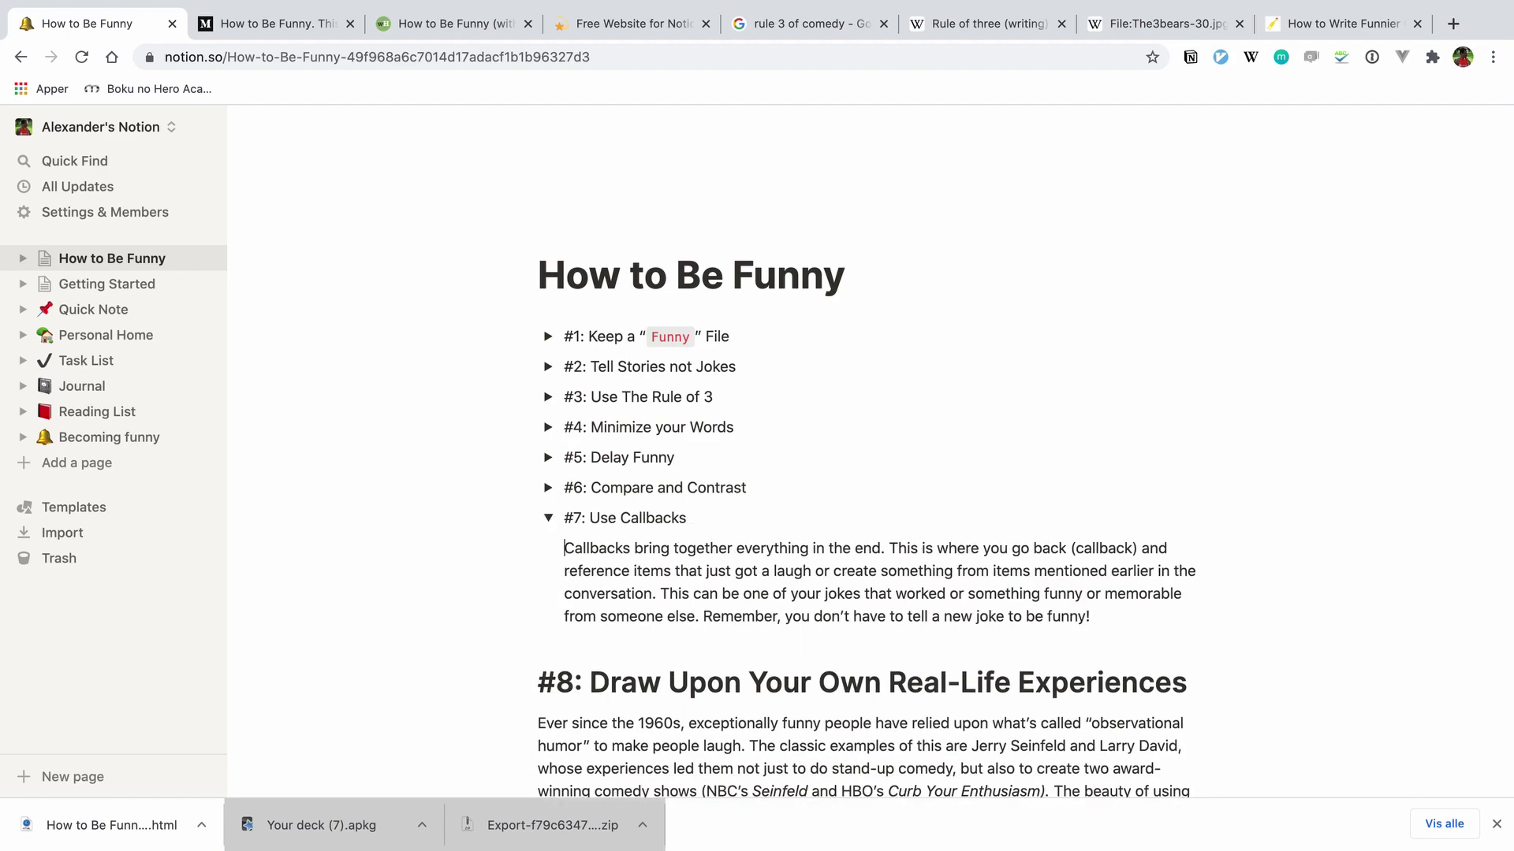
pyautogui.press('super+Return')
# Turn the "#8: Draw Upon Your Own Real-Life Experiences" heading into a collapsed toggle holding its paragraph, and delete the leftover line below it.
pyautogui.press('Down')
pyautogui.press('BackSpace')
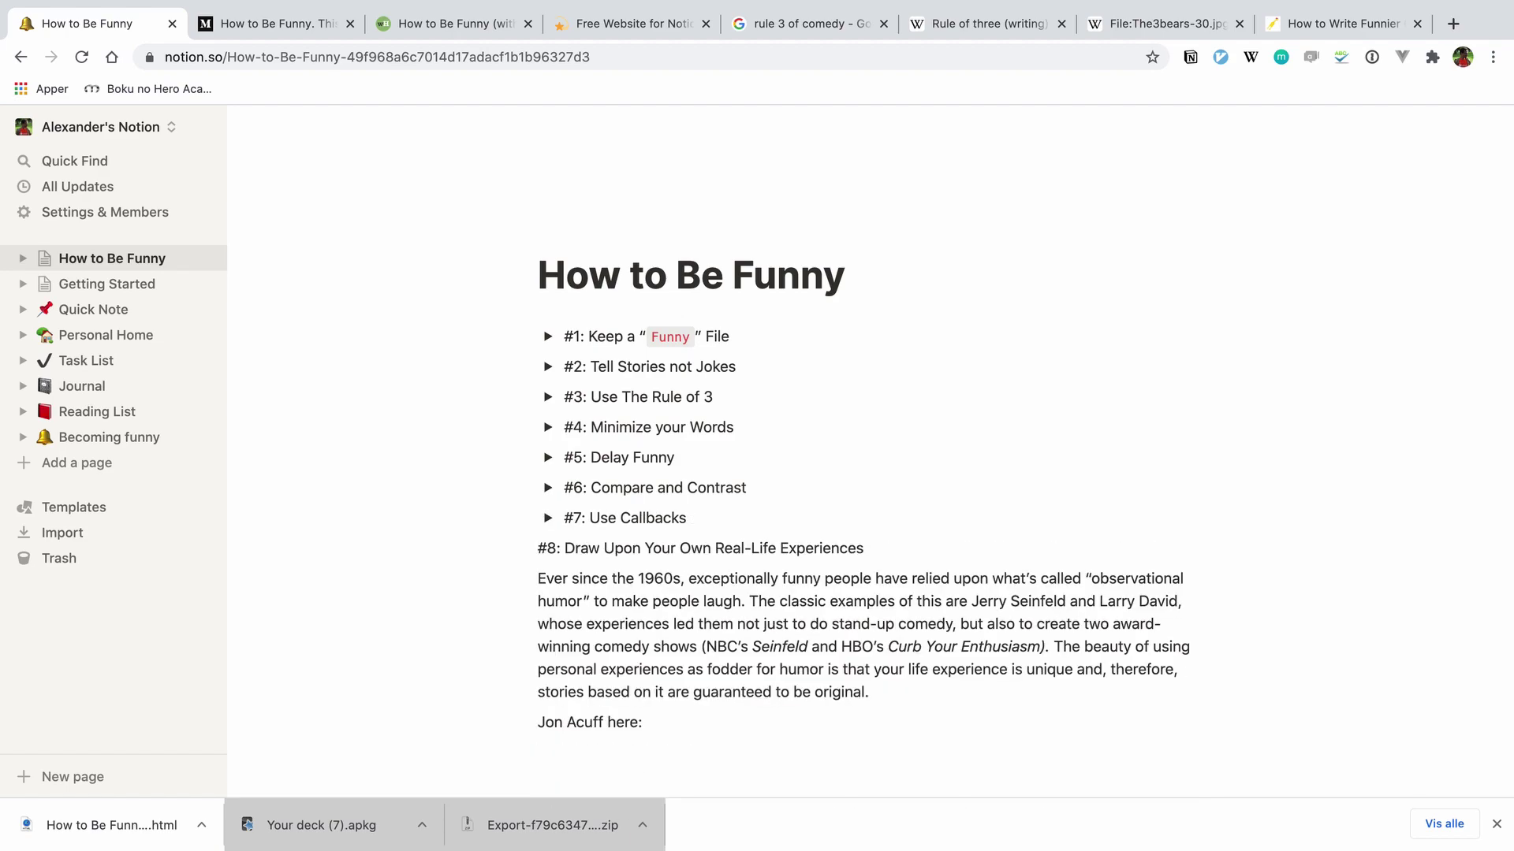
pyautogui.write('>')
pyautogui.press('Down')
pyautogui.press('BackSpace')
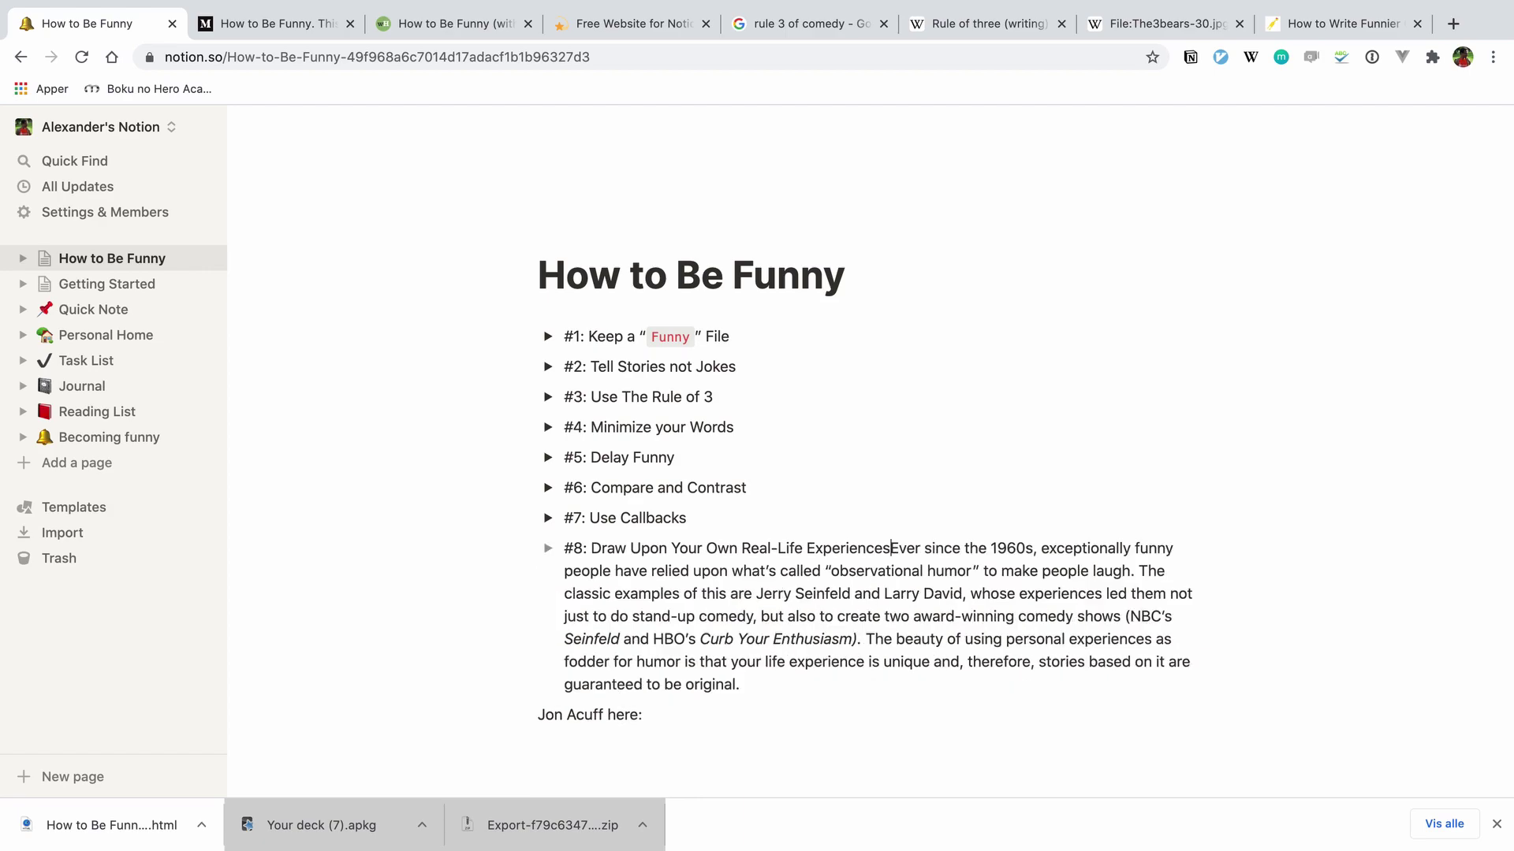
pyautogui.press('Return')
pyautogui.press('super+Return')
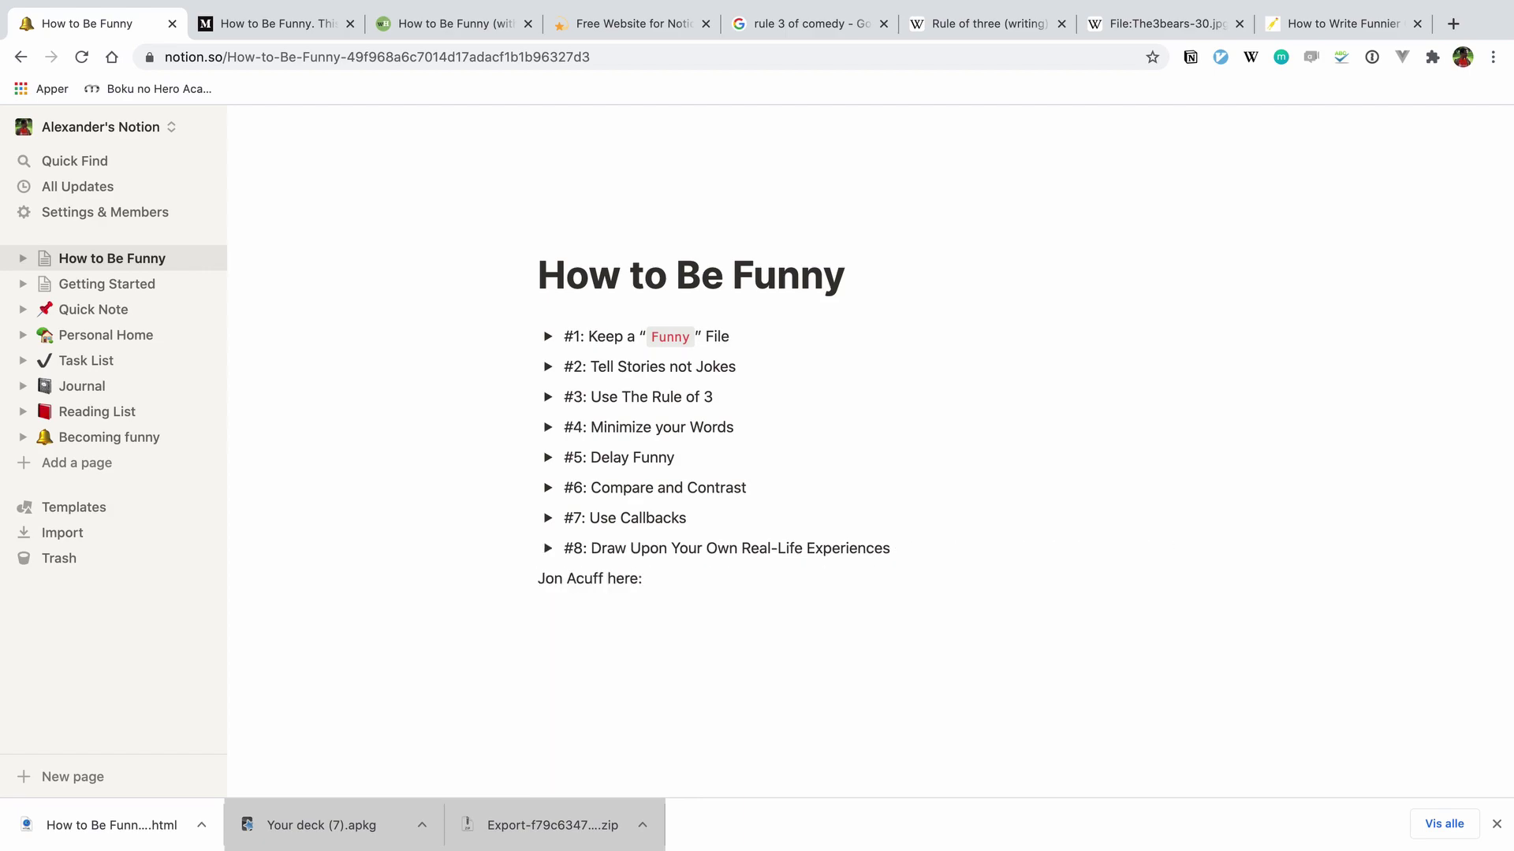
pyautogui.press('Escape')
pyautogui.press('BackSpace')
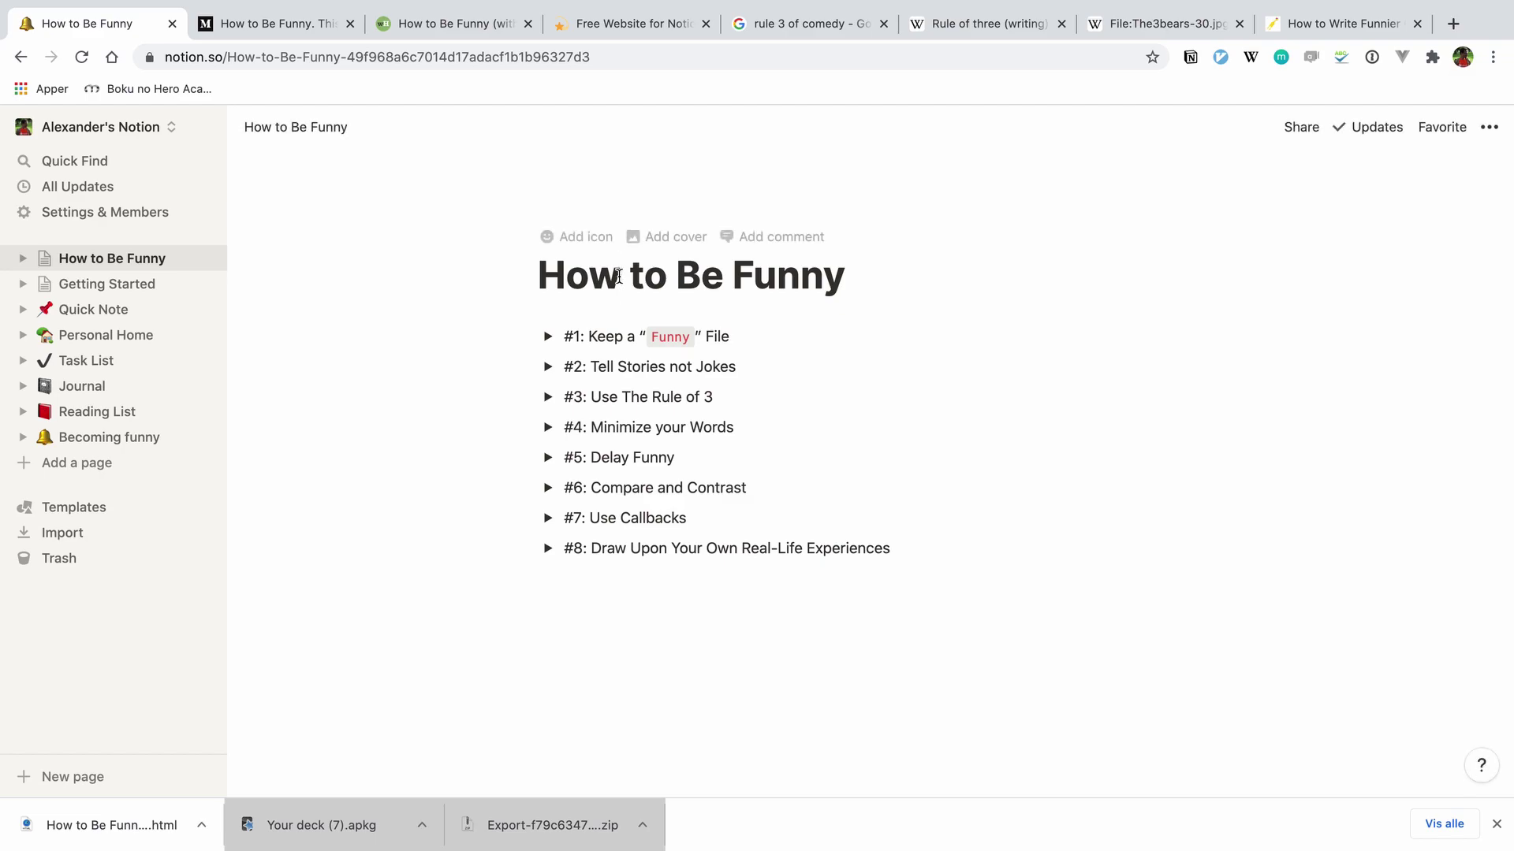
# Format the words "Stories" and "Jokes" in the #2 toggle as inline code.
pyautogui.moveTo(629, 276); pyautogui.dragTo(618, 275)
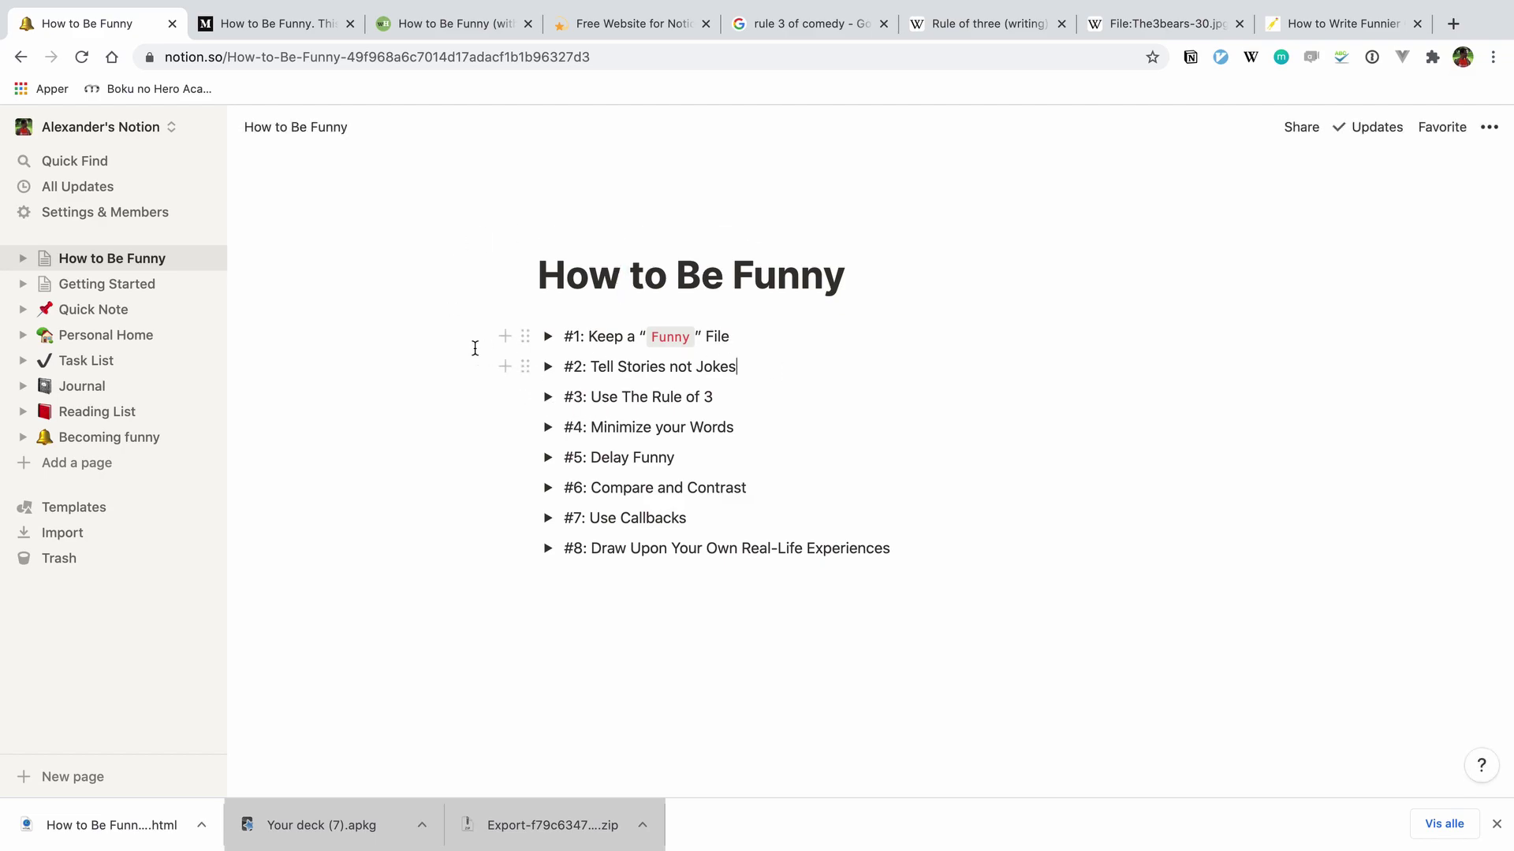
pyautogui.doubleClick(631, 366)
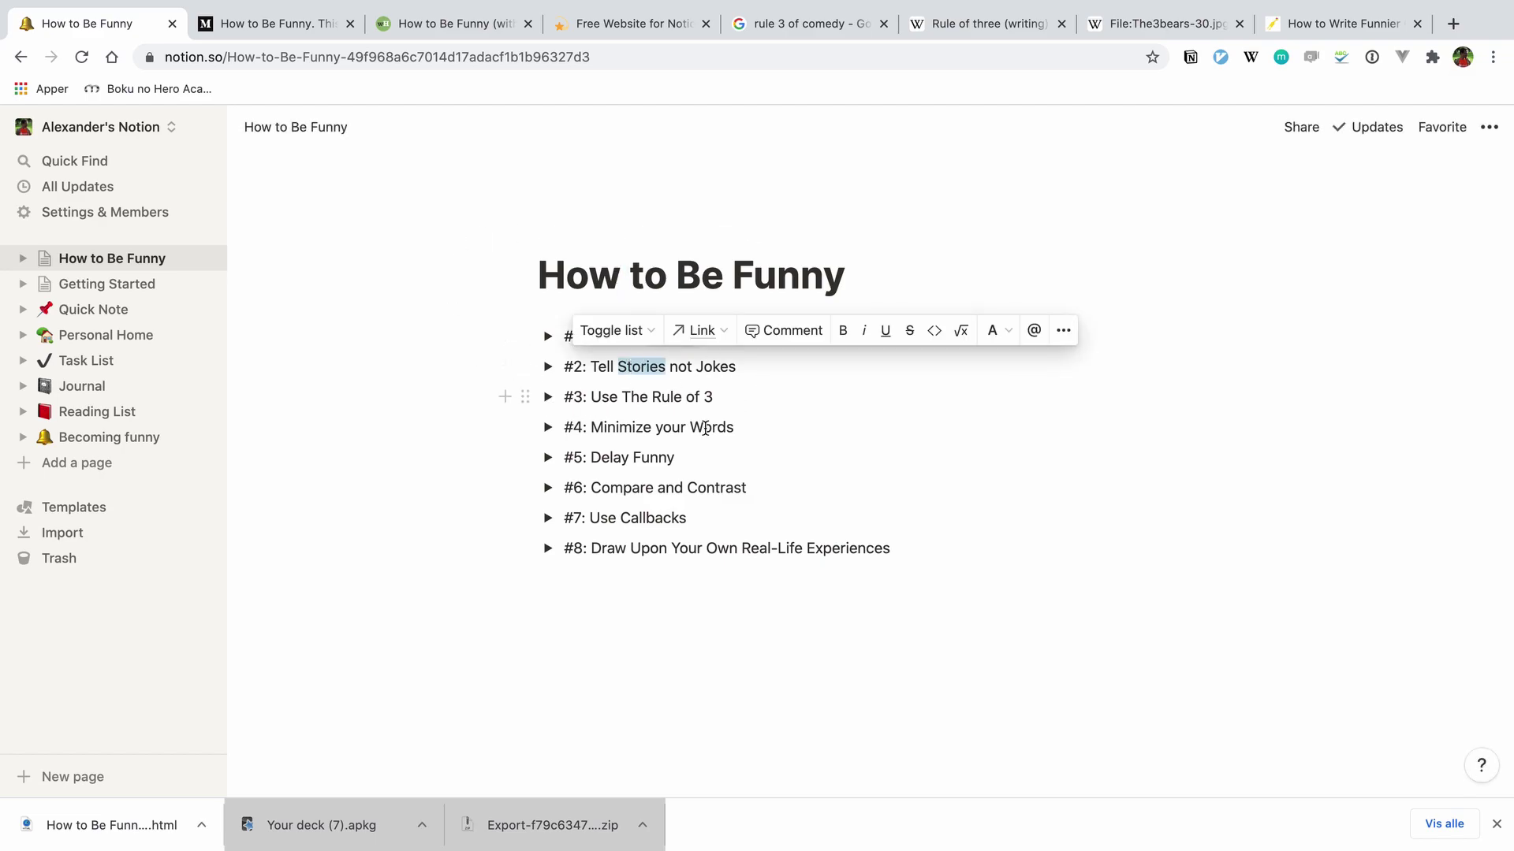
pyautogui.press('super+e')
pyautogui.doubleClick(726, 365)
pyautogui.press('super+e')
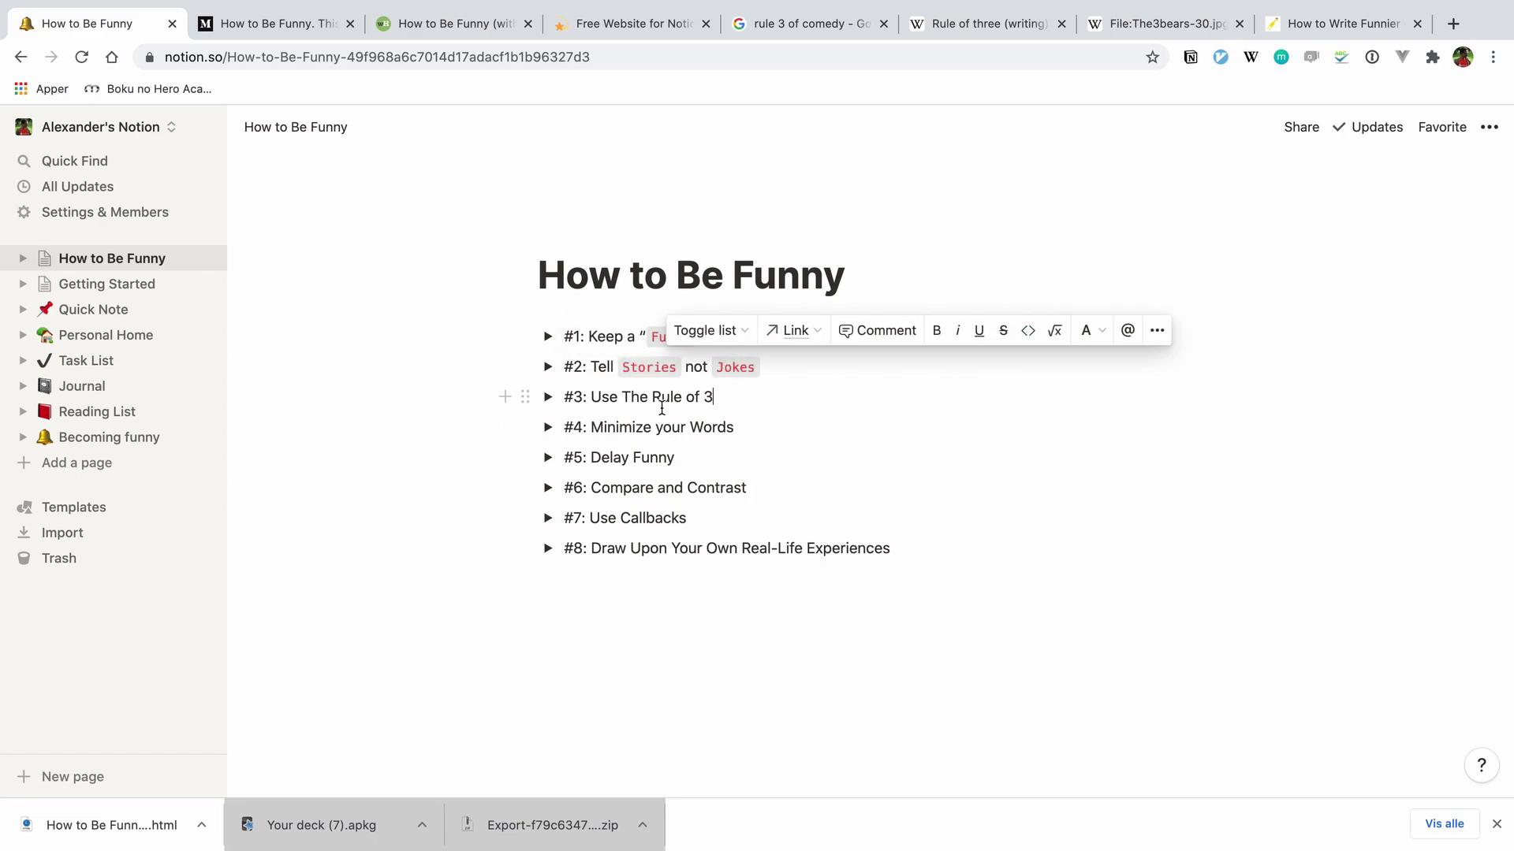
# Format "3" in the #3 toggle, "Words" in #4 and "Funny" in #5 as inline code.
pyautogui.click(660, 399)
pyautogui.doubleClick(706, 397)
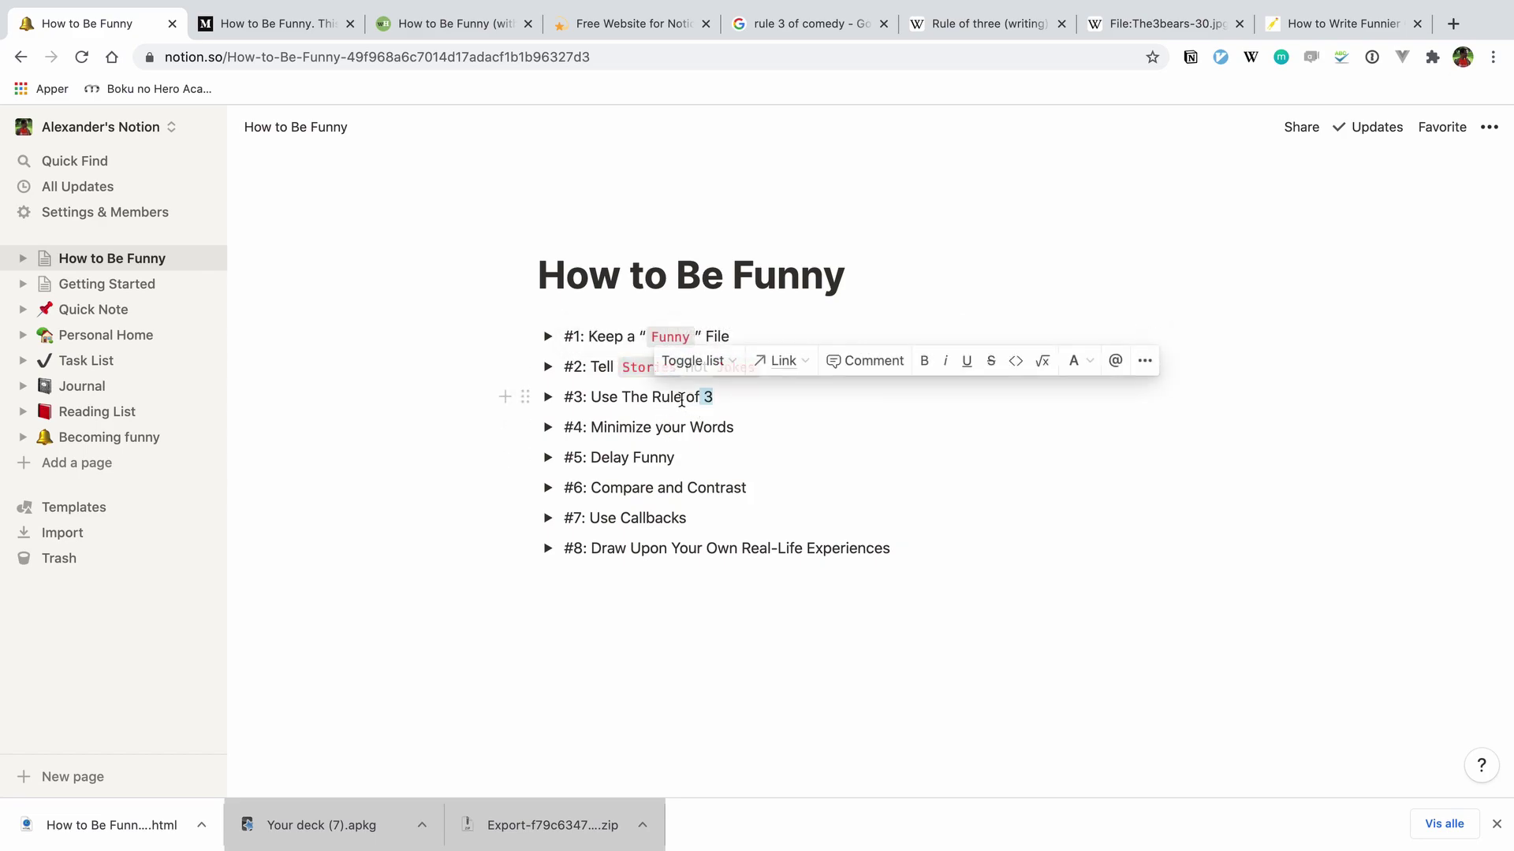
pyautogui.press('super+e')
pyautogui.click(729, 430)
pyautogui.doubleClick(729, 430)
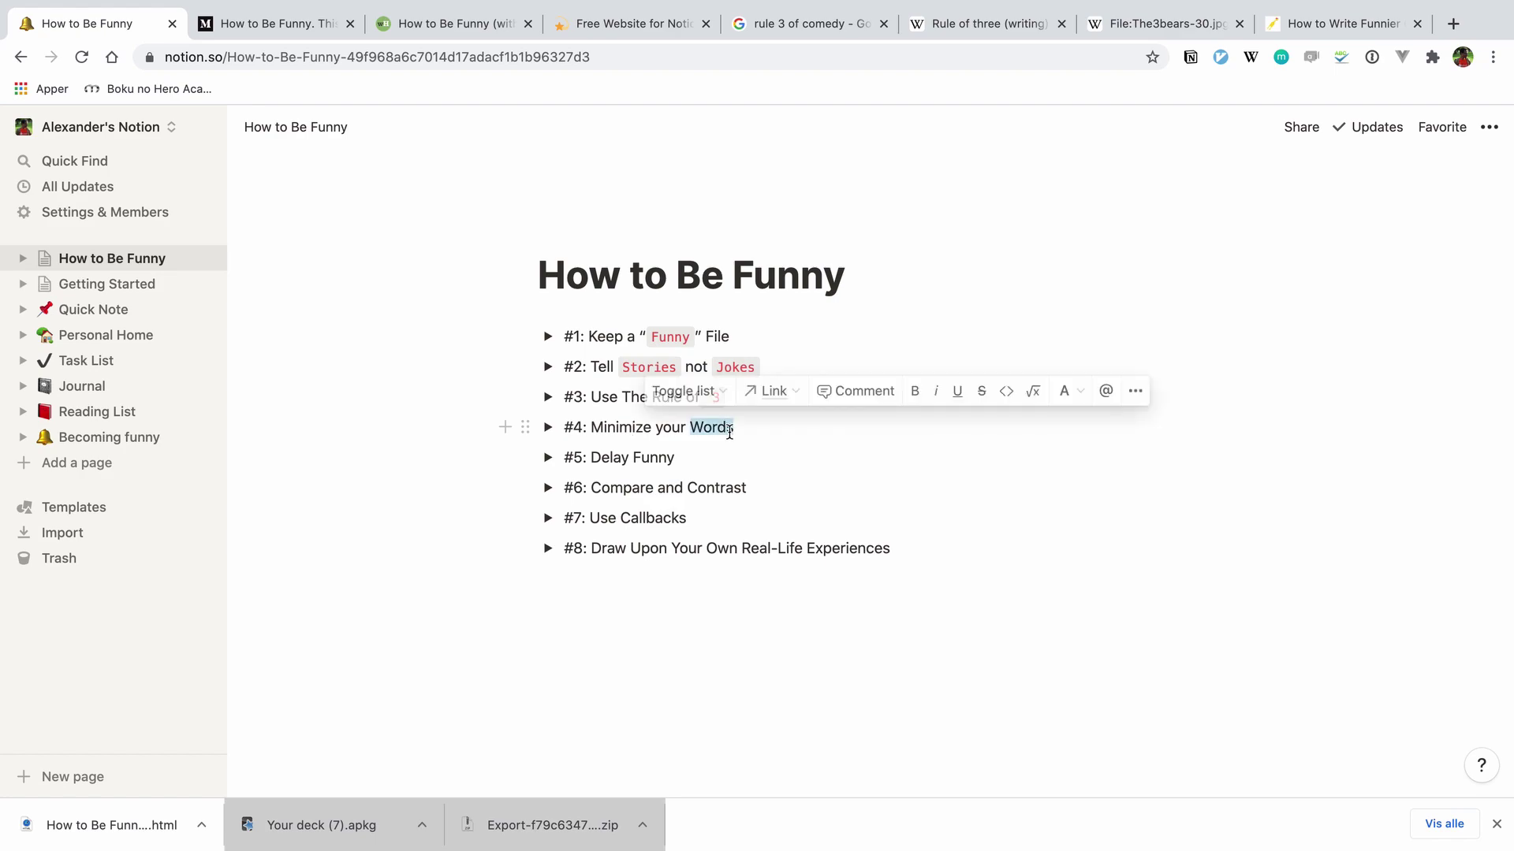
pyautogui.press('super+e')
pyautogui.doubleClick(642, 455)
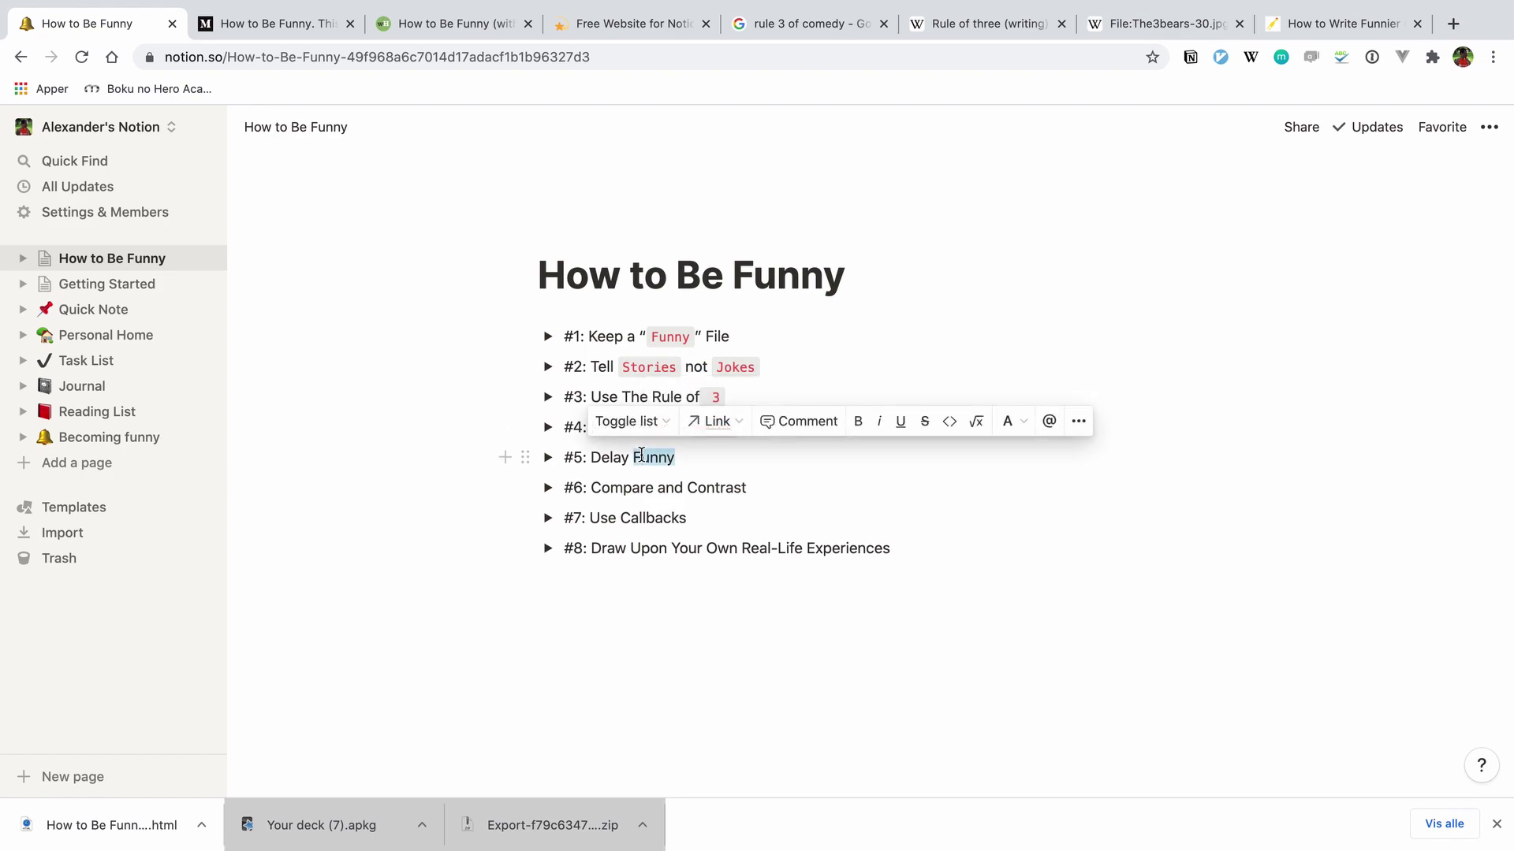
pyautogui.press('super+e')
# Format the words "Compare" and "Contrast" in the #6 toggle as inline code.
pyautogui.doubleClick(626, 488)
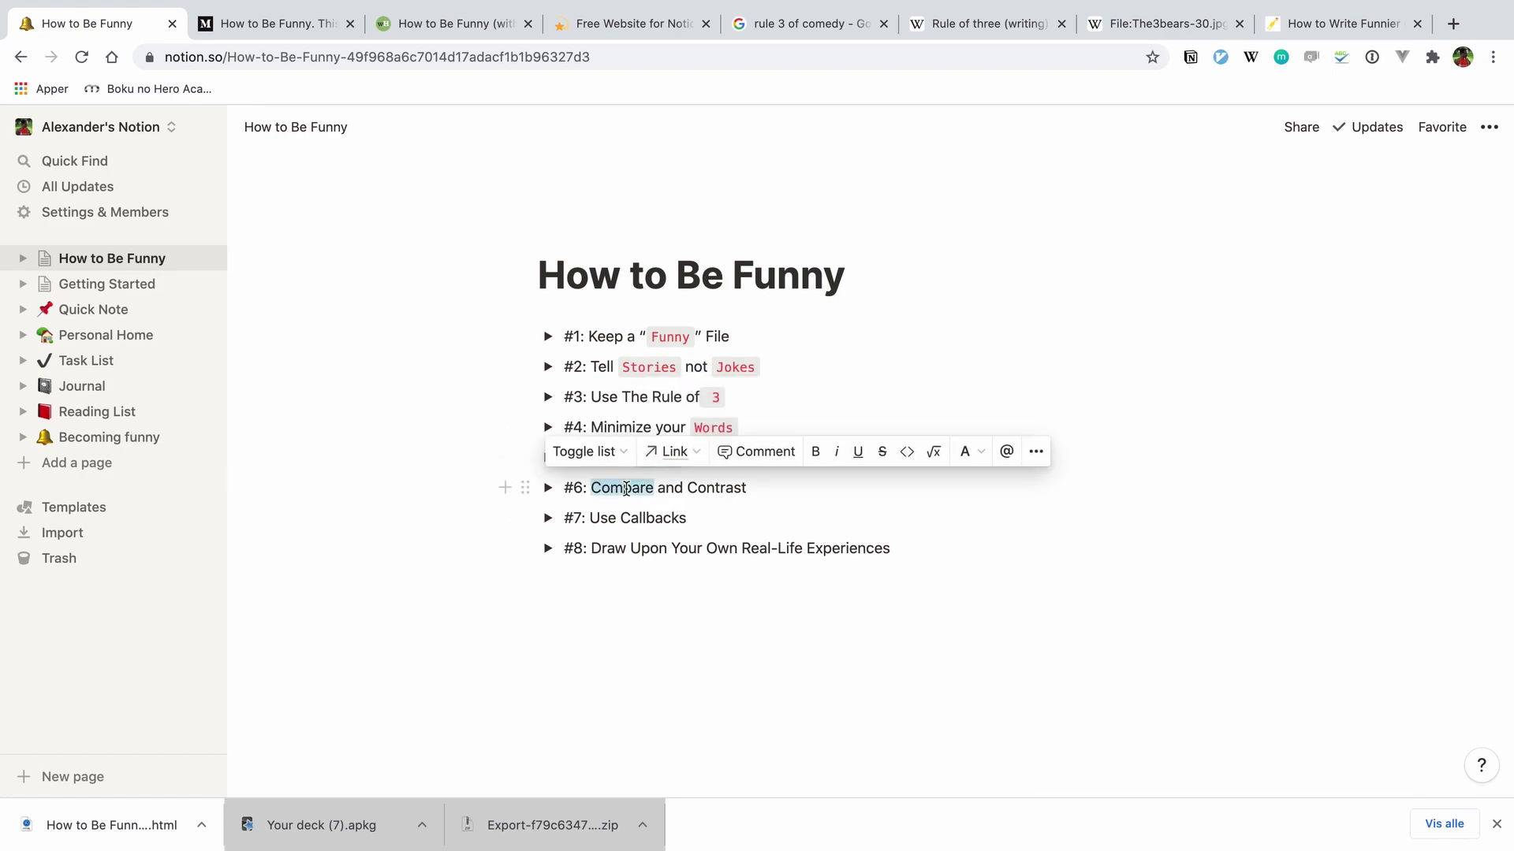
pyautogui.press('super+e')
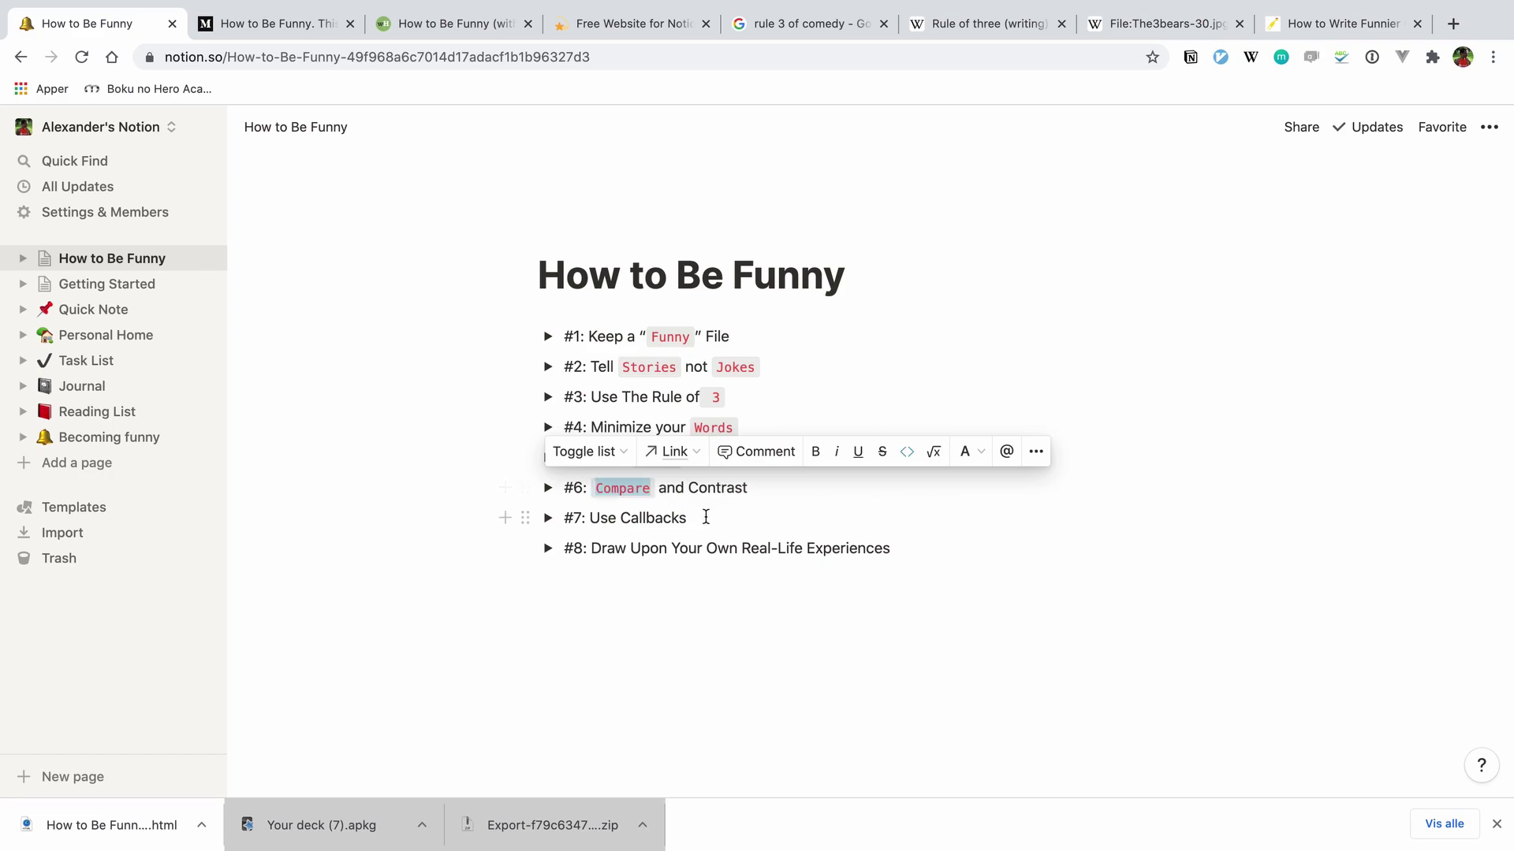
pyautogui.doubleClick(652, 519)
pyautogui.click(749, 576)
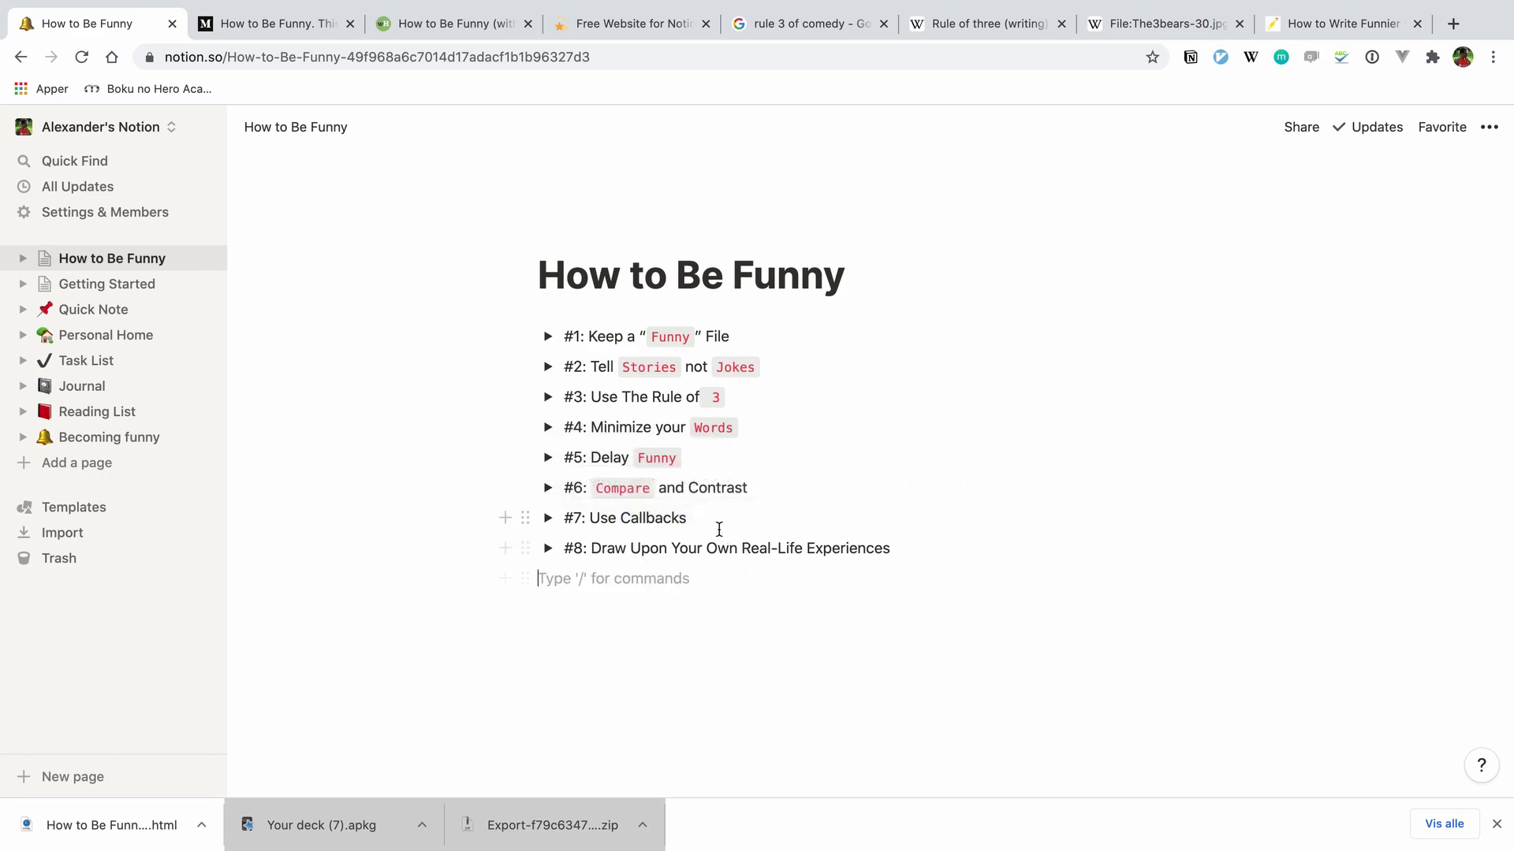
pyautogui.doubleClick(731, 488)
pyautogui.press('super+e')
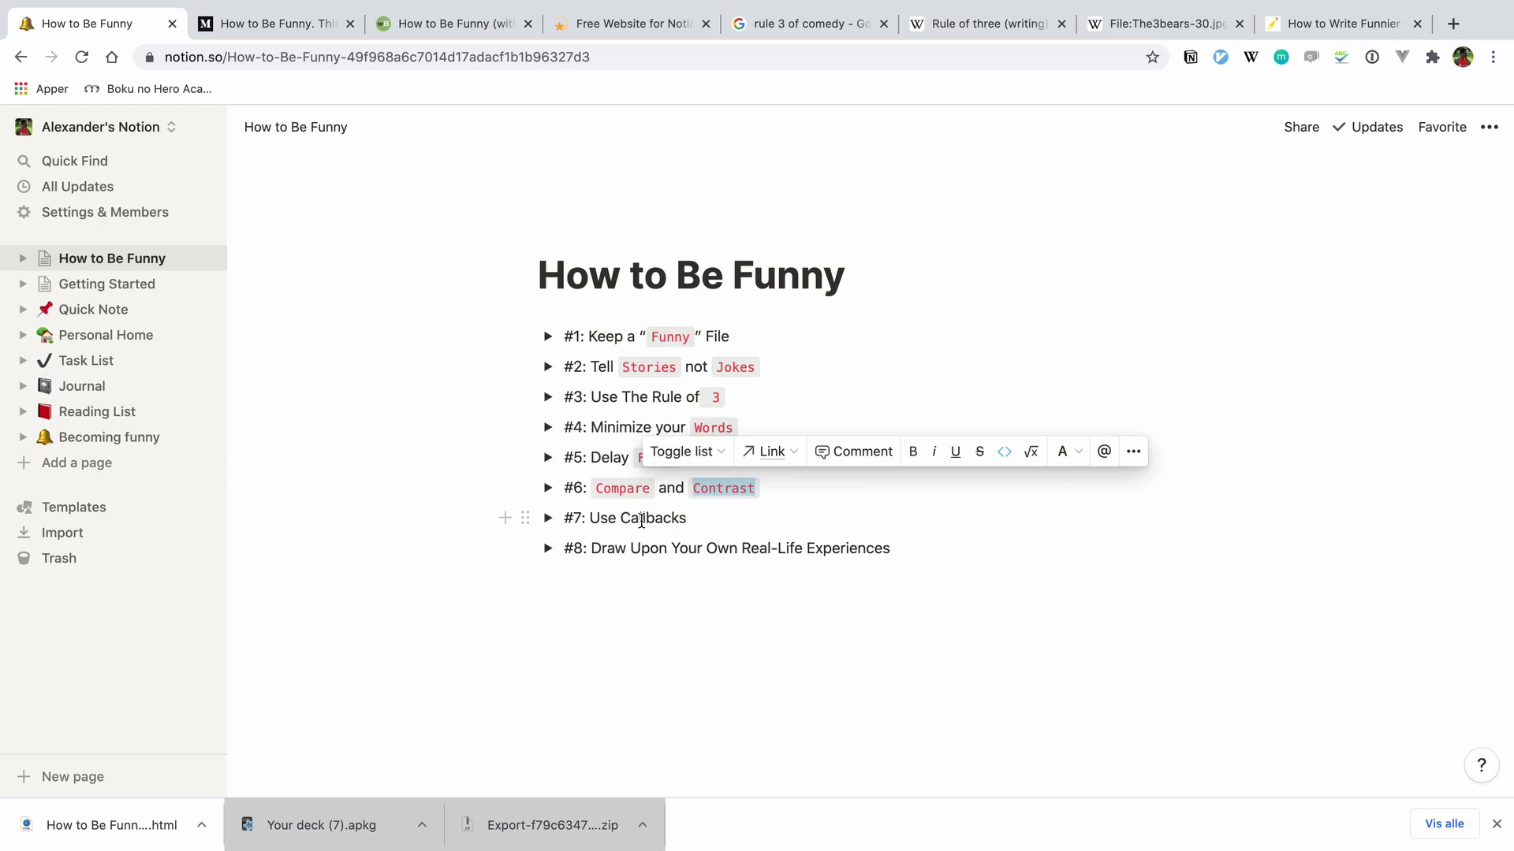
# Format "Callbacks" in the #7 toggle and "Real-Life Experiences" in the #8 toggle as inline code.
pyautogui.doubleClick(641, 519)
pyautogui.press('super+e')
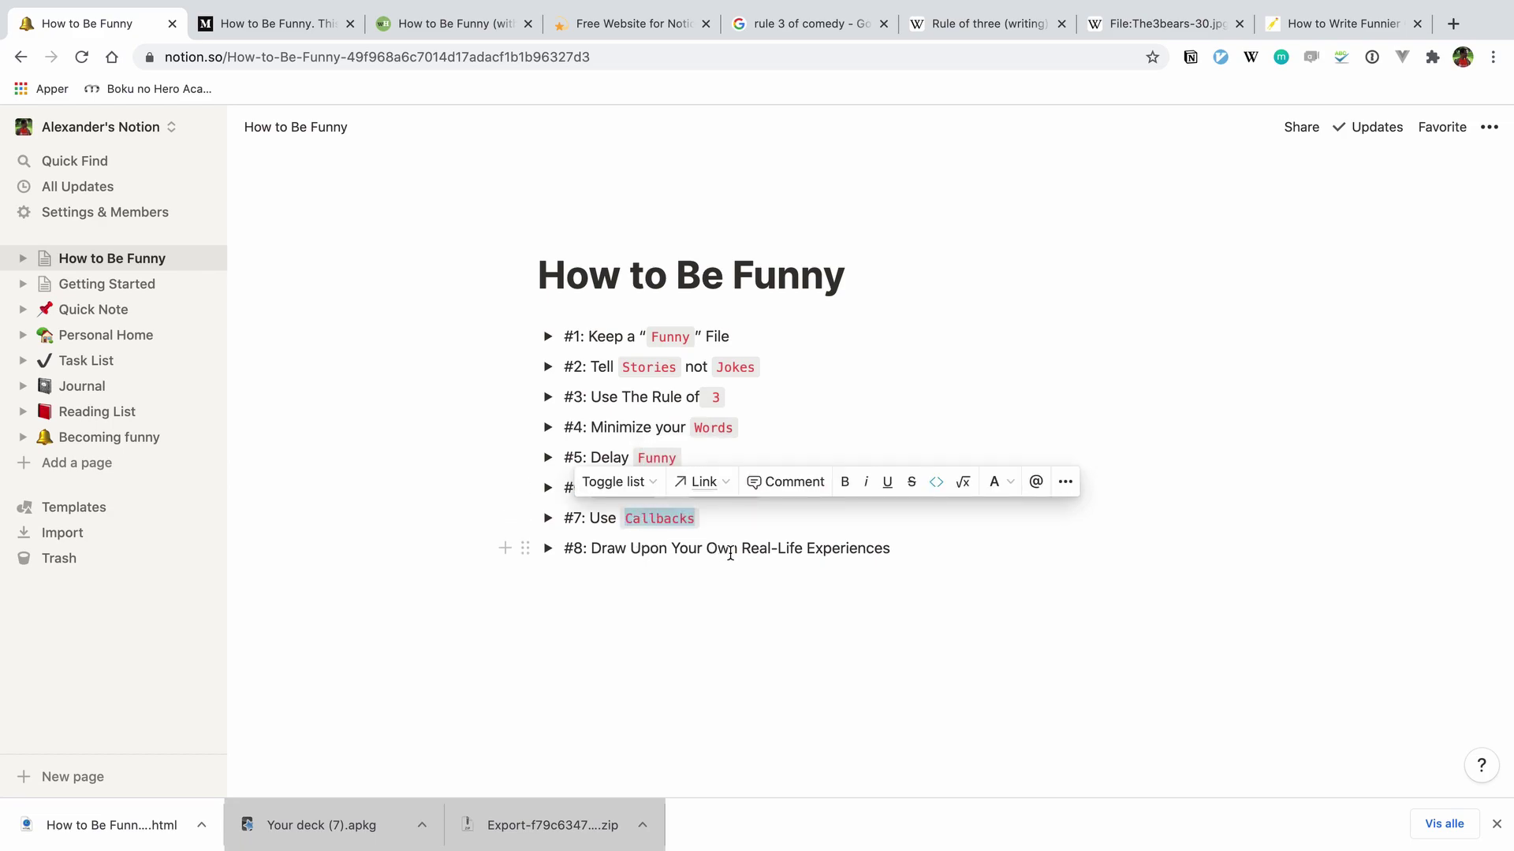
pyautogui.doubleClick(757, 548)
pyautogui.keyDown('shift'); pyautogui.click(890, 548); pyautogui.keyUp('shift')
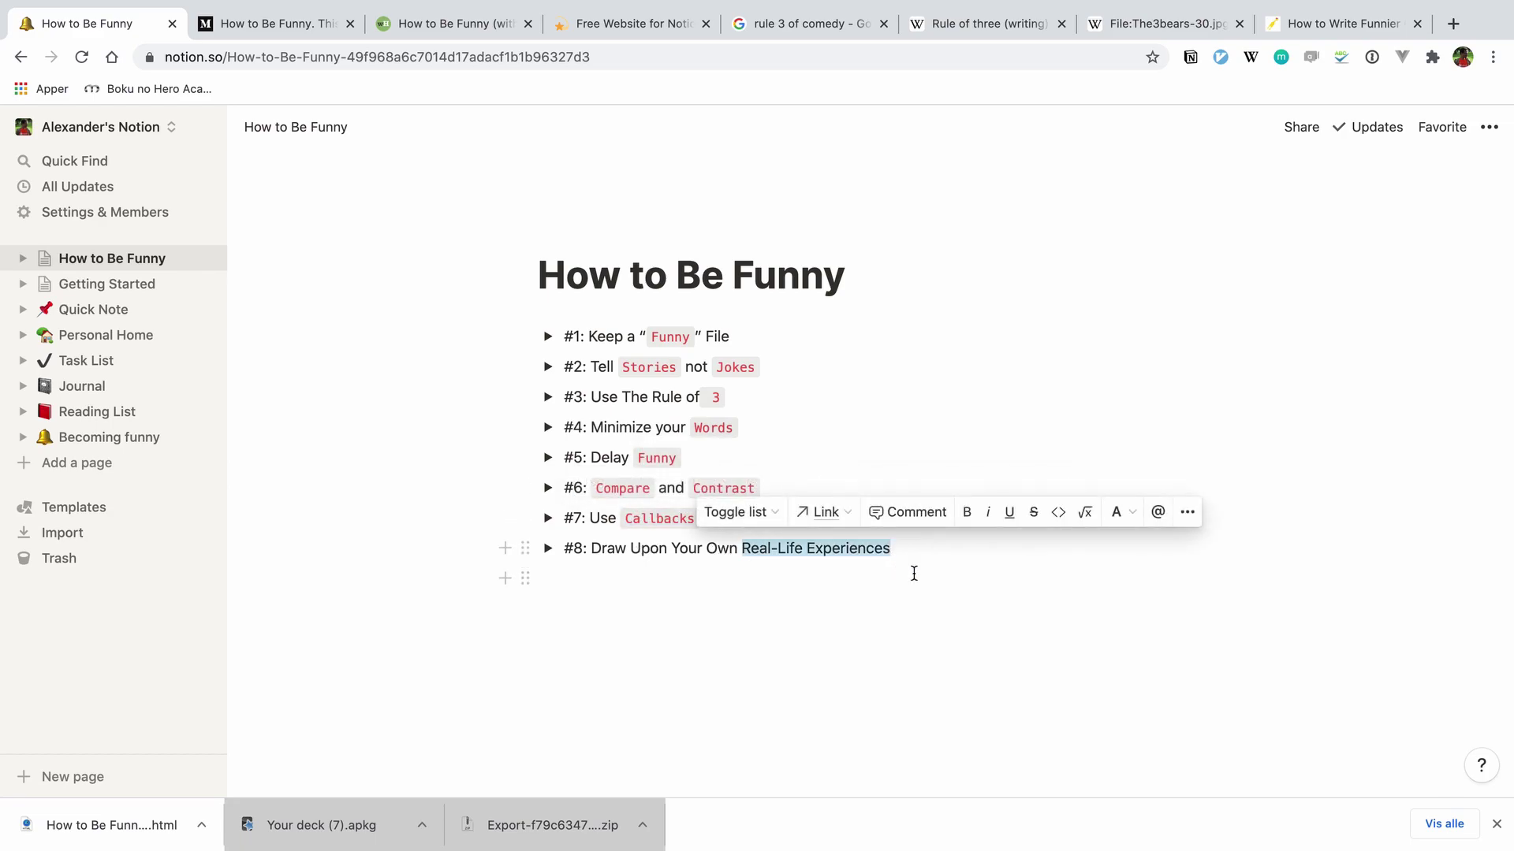
pyautogui.press('super+e')
pyautogui.click(627, 616)
# Review the paragraphs inside the #8 and #7 toggles, collapsing each one again.
pyautogui.click(547, 548)
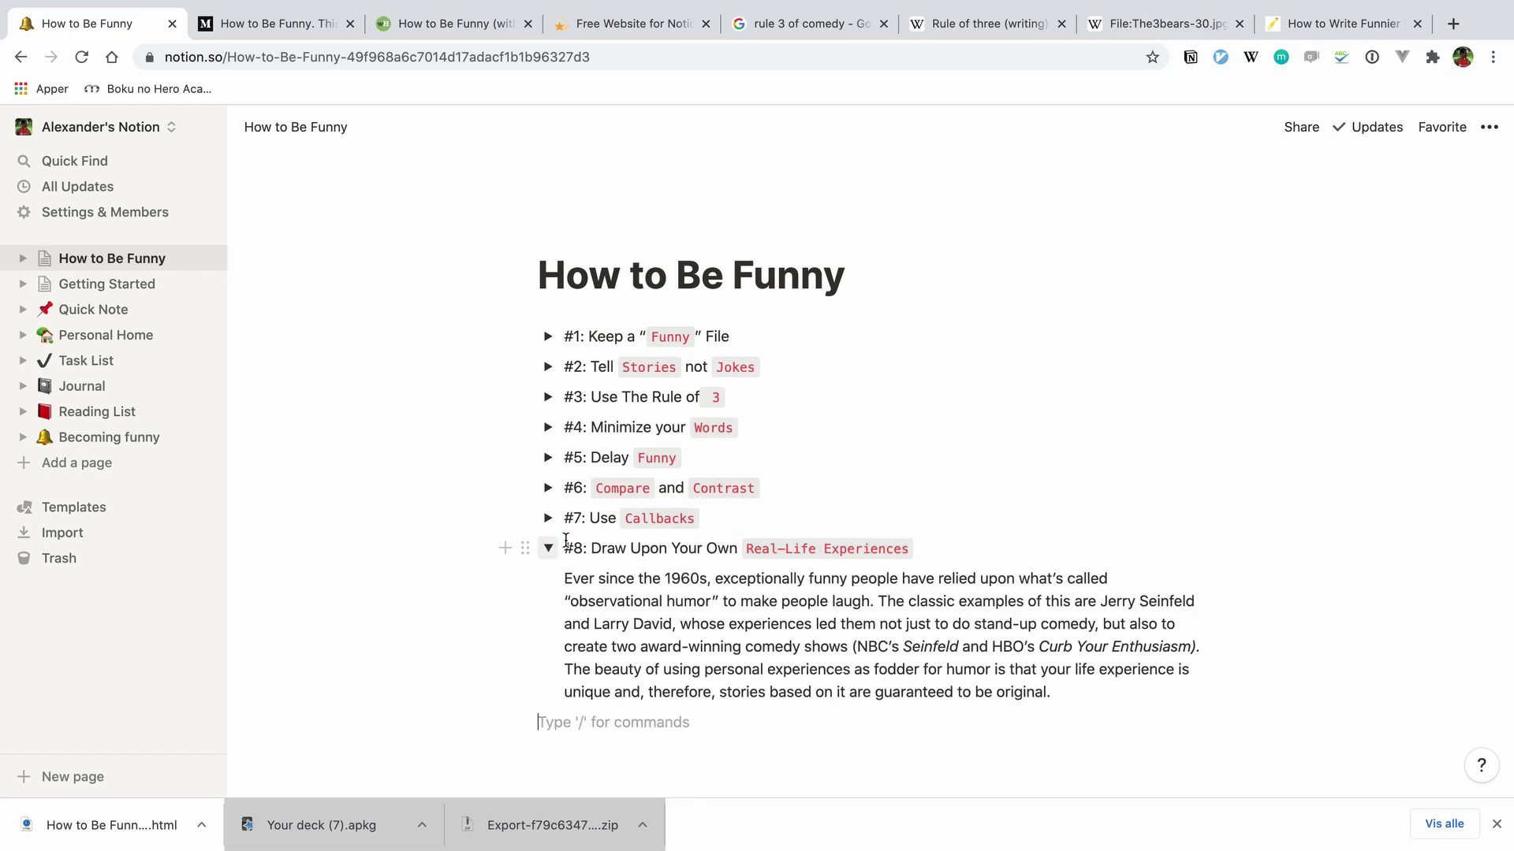
pyautogui.scroll(-2, 603, 546)
pyautogui.moveTo(565, 496); pyautogui.dragTo(1150, 639)
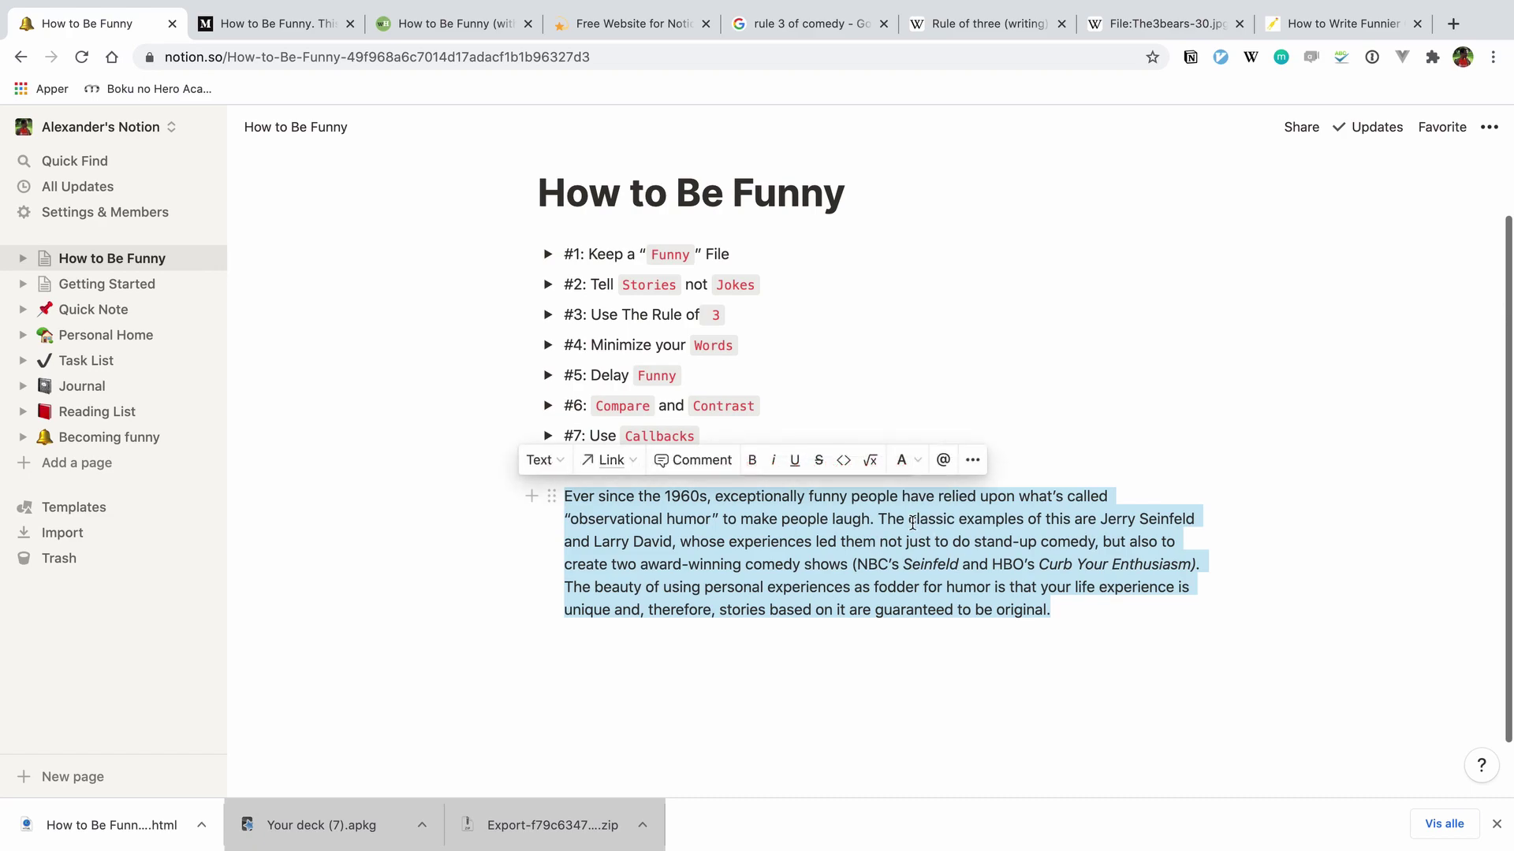
pyautogui.click(960, 541)
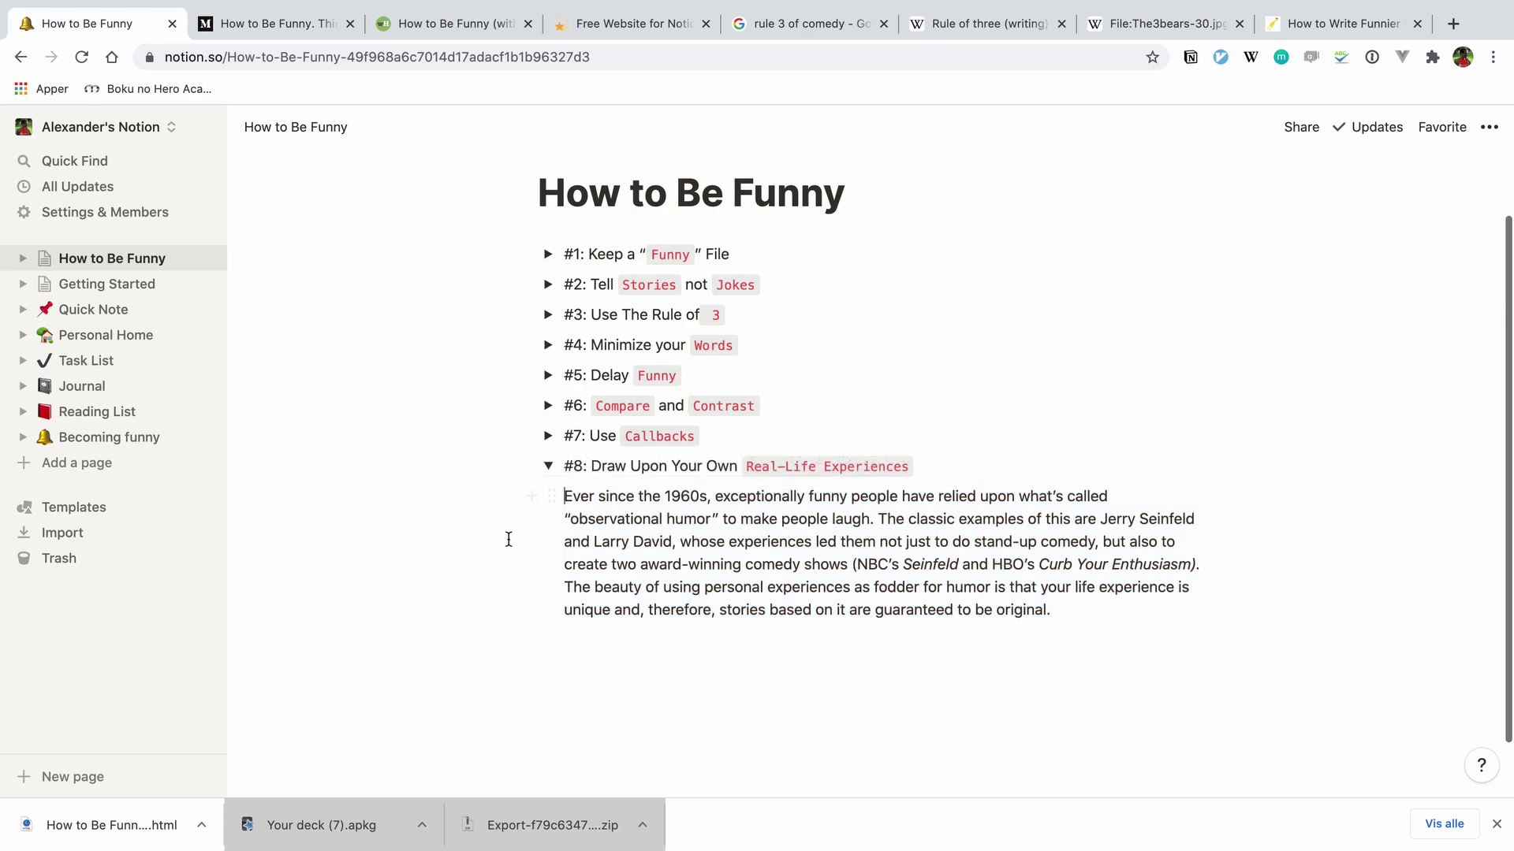
pyautogui.click(548, 466)
pyautogui.click(548, 436)
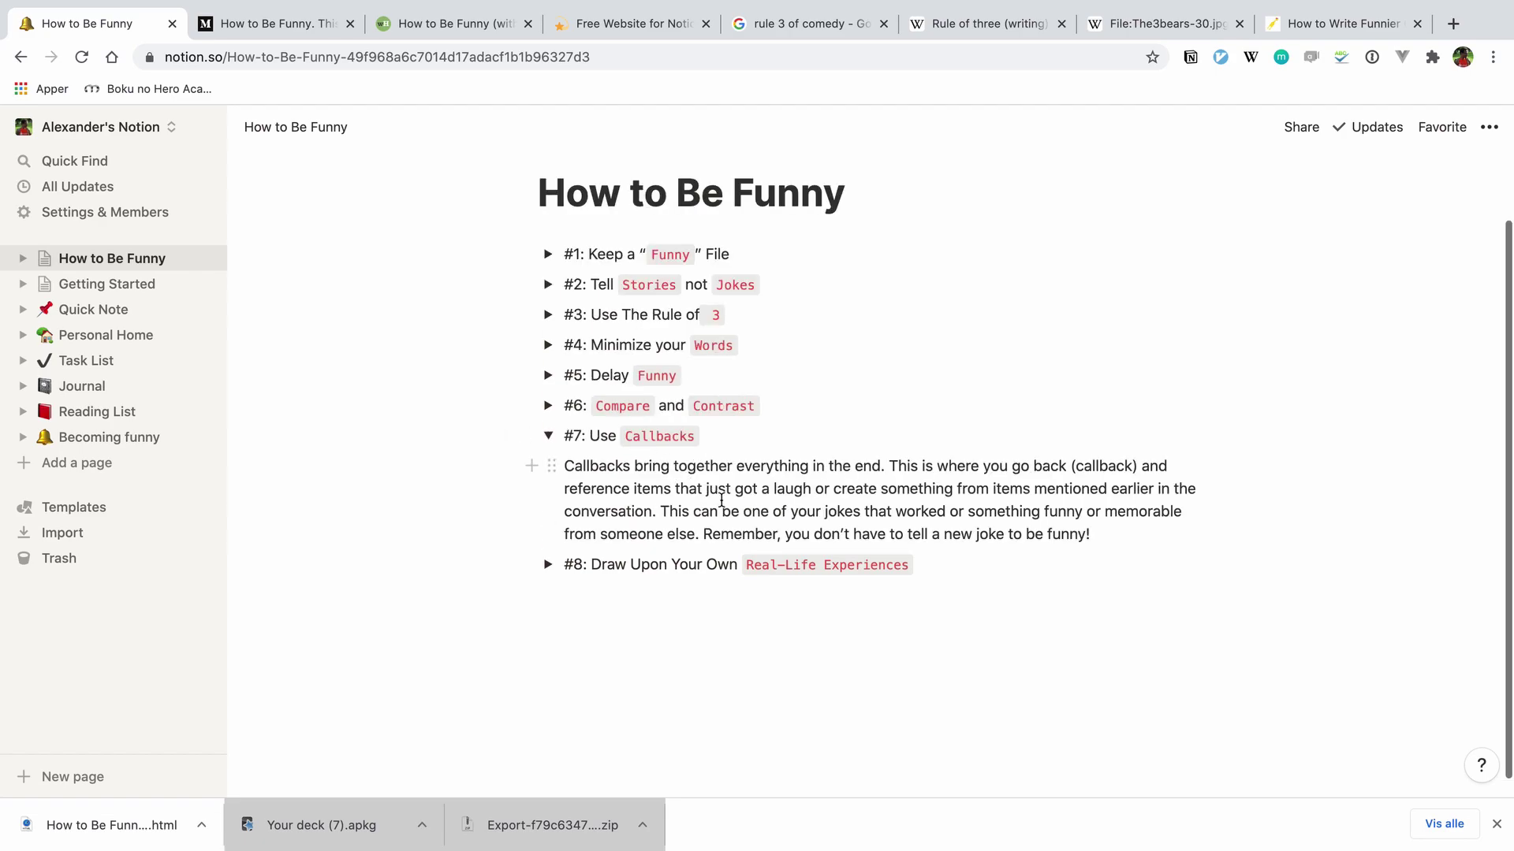
pyautogui.click(548, 436)
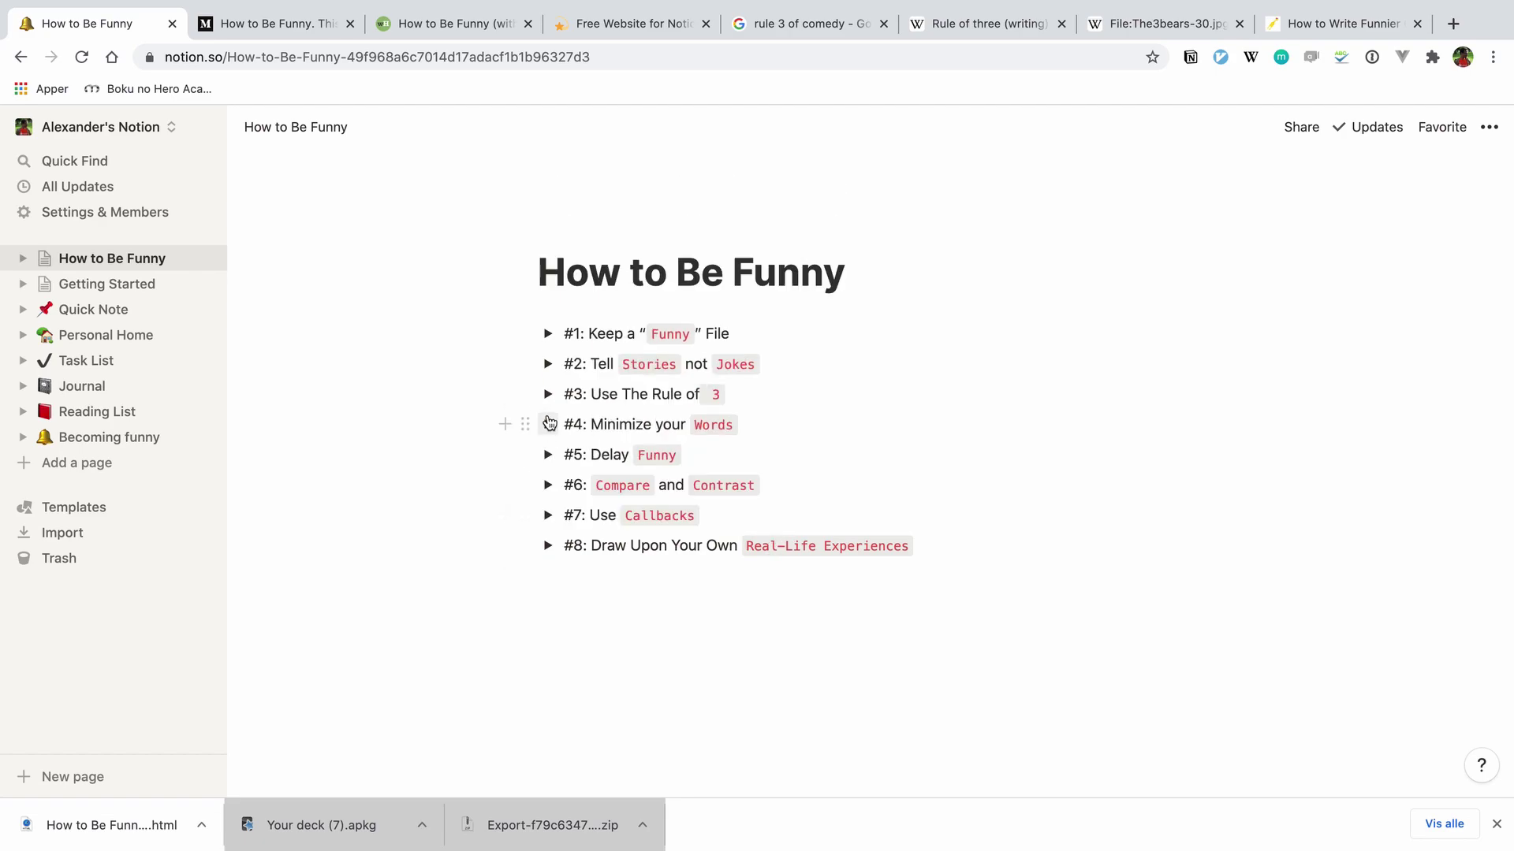
# Expand the #6 toggle, split its paragraph after "For example:" and insert an empty quote block there.
pyautogui.click(543, 487)
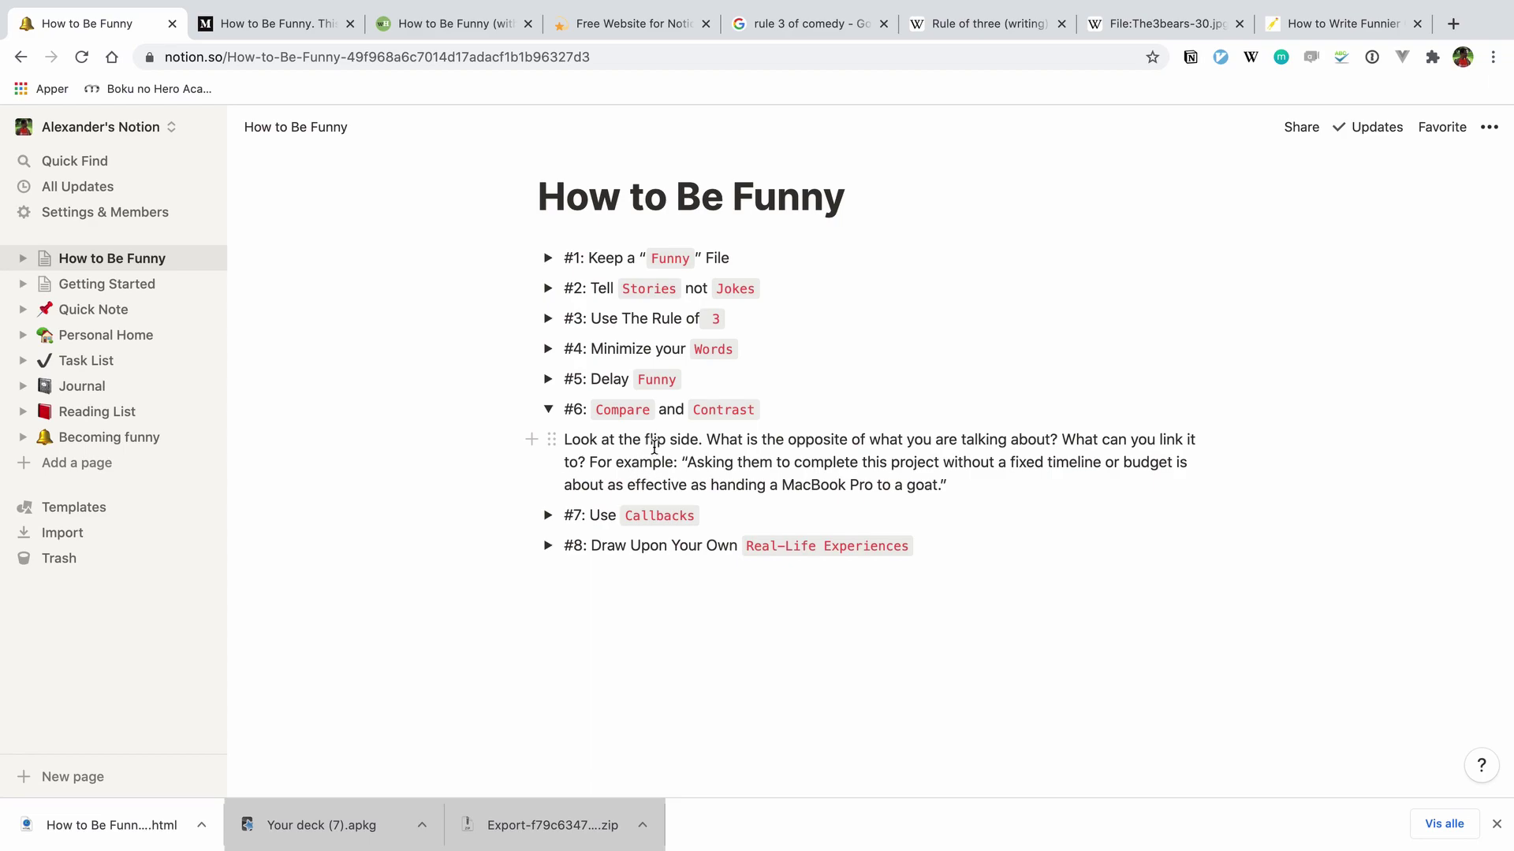
pyautogui.press('Return')
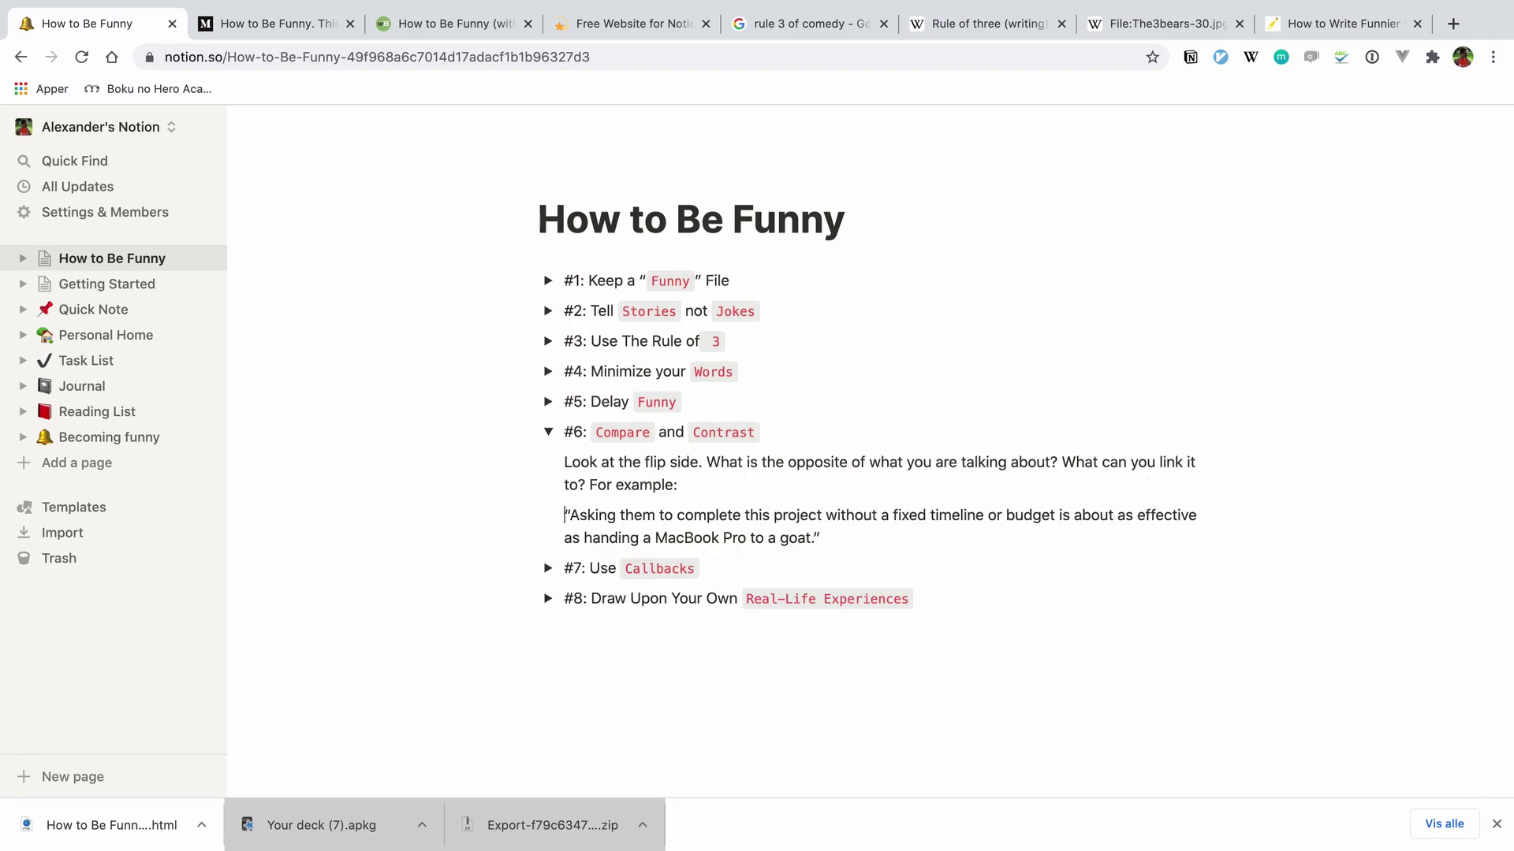
pyautogui.press('Return')
pyautogui.write('/qua')
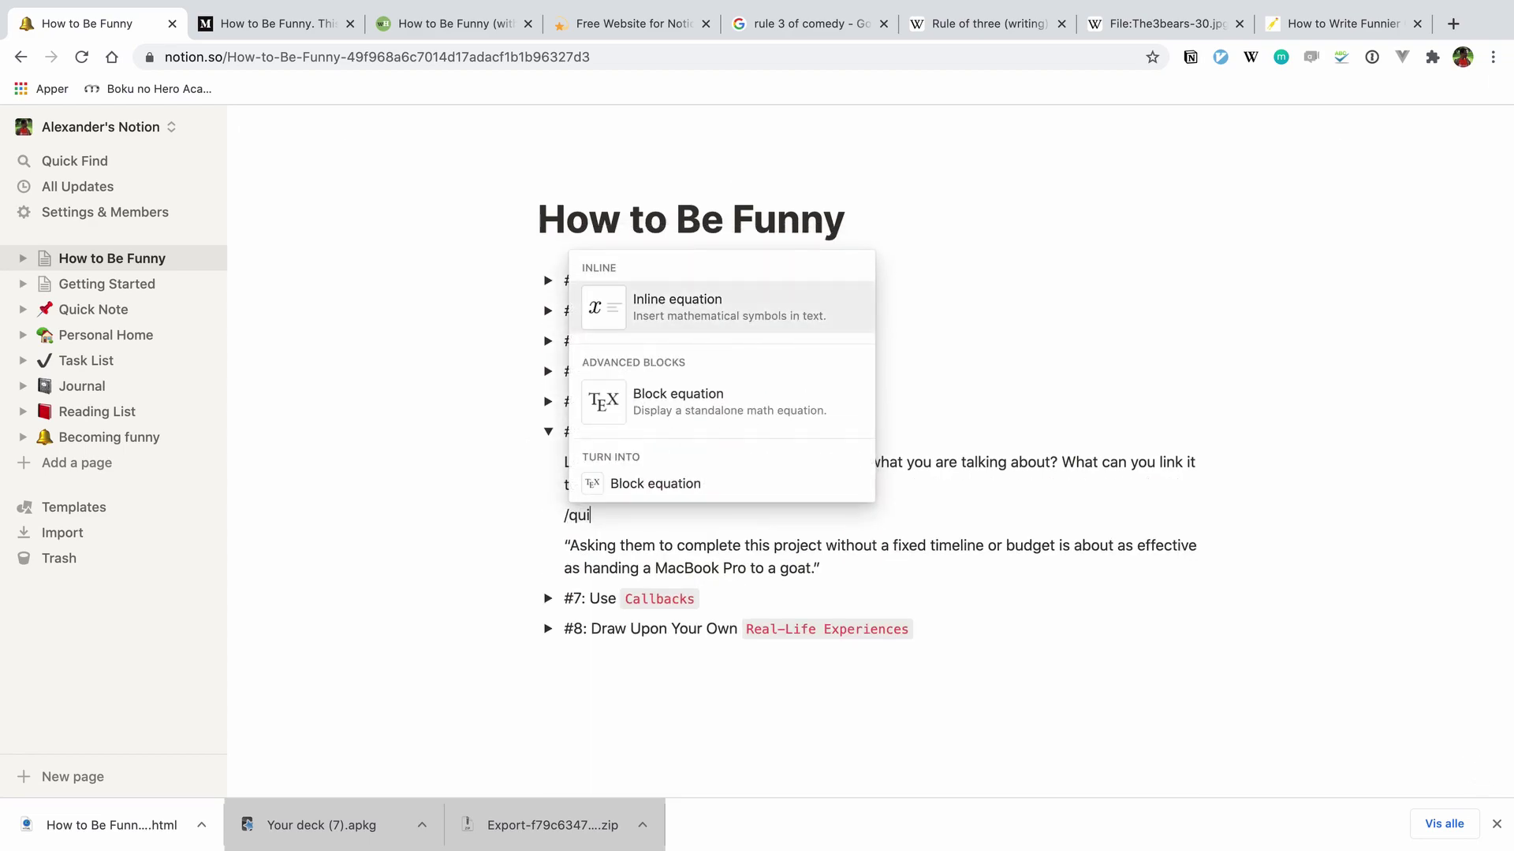
pyautogui.press('BackSpace')
pyautogui.press('Return')
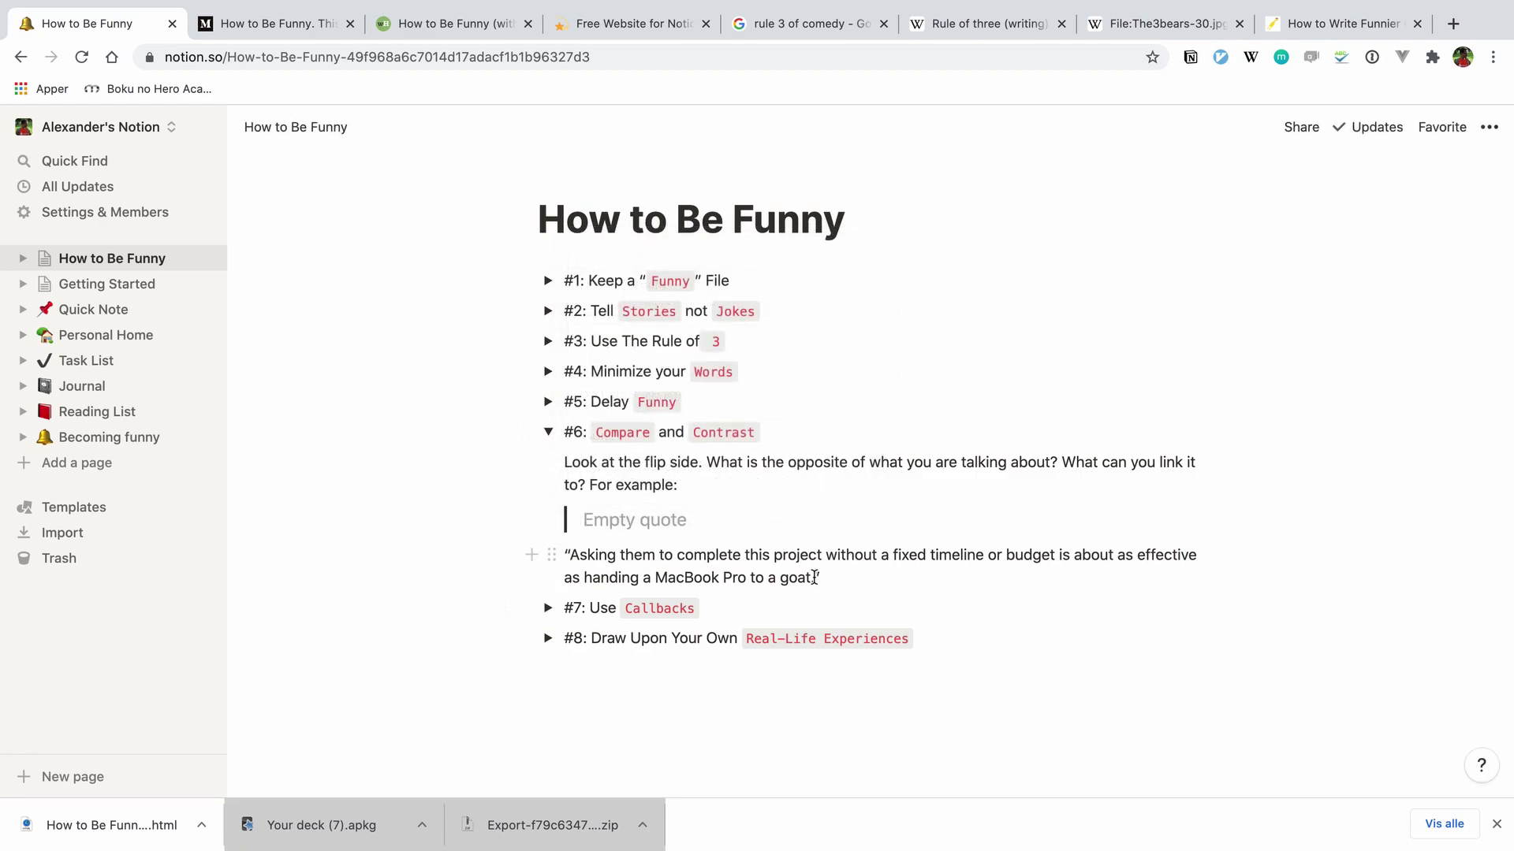
# Move the "Asking them to complete this project" example into the quote block, delete the leftover punctuation line and collapse #6.
pyautogui.moveTo(817, 578); pyautogui.dragTo(570, 556)
pyautogui.hotkey('ctrl', 'x')
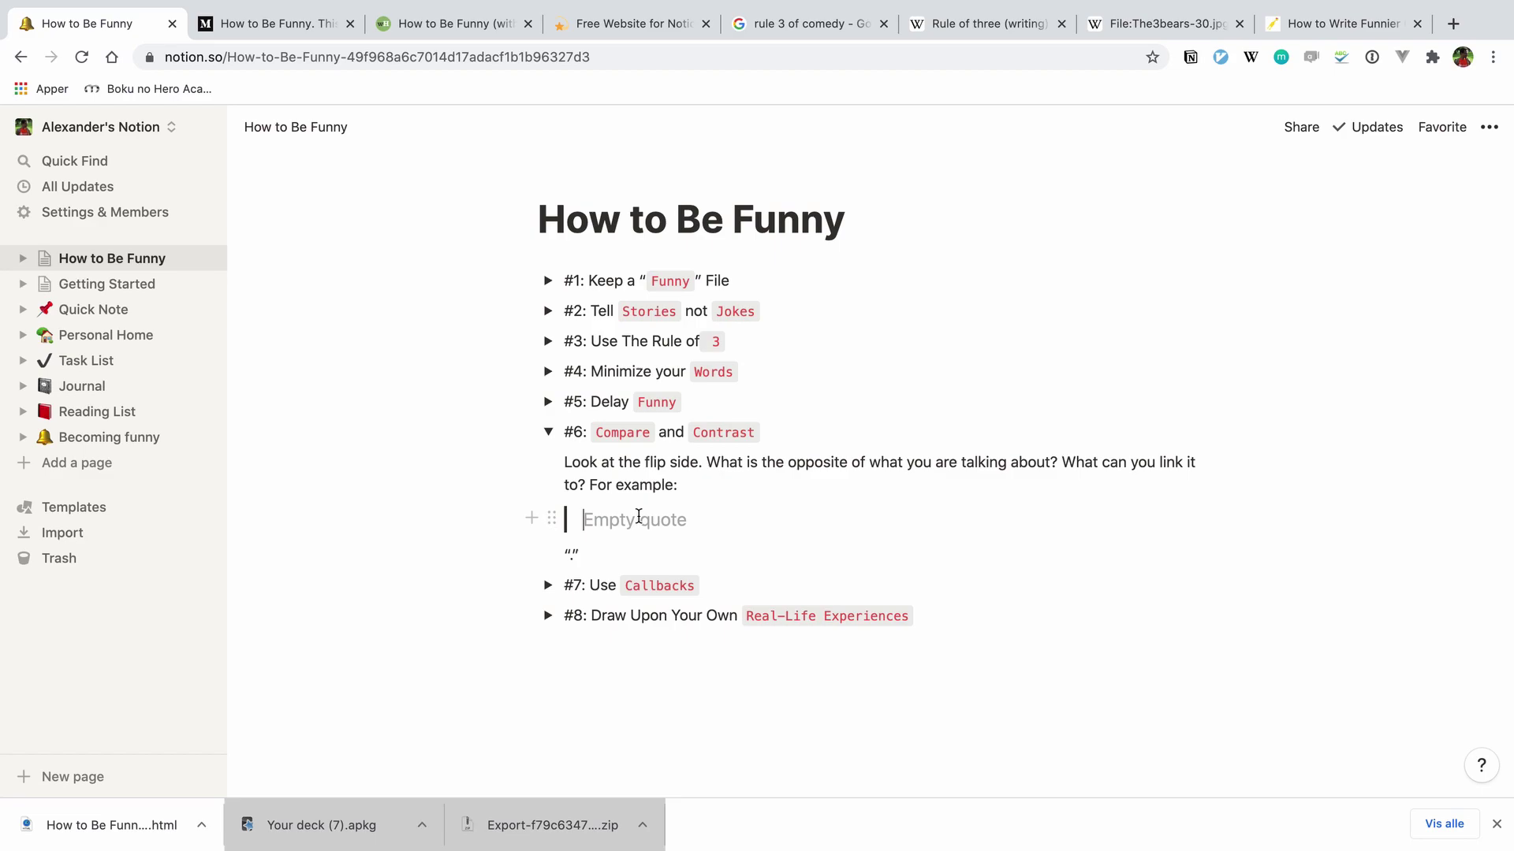
pyautogui.hotkey('ctrl', 'v')
pyautogui.click(639, 578)
pyautogui.press('BackSpace')
pyautogui.press('BackSpace')
pyautogui.press('BackSpace')
pyautogui.press('BackSpace')
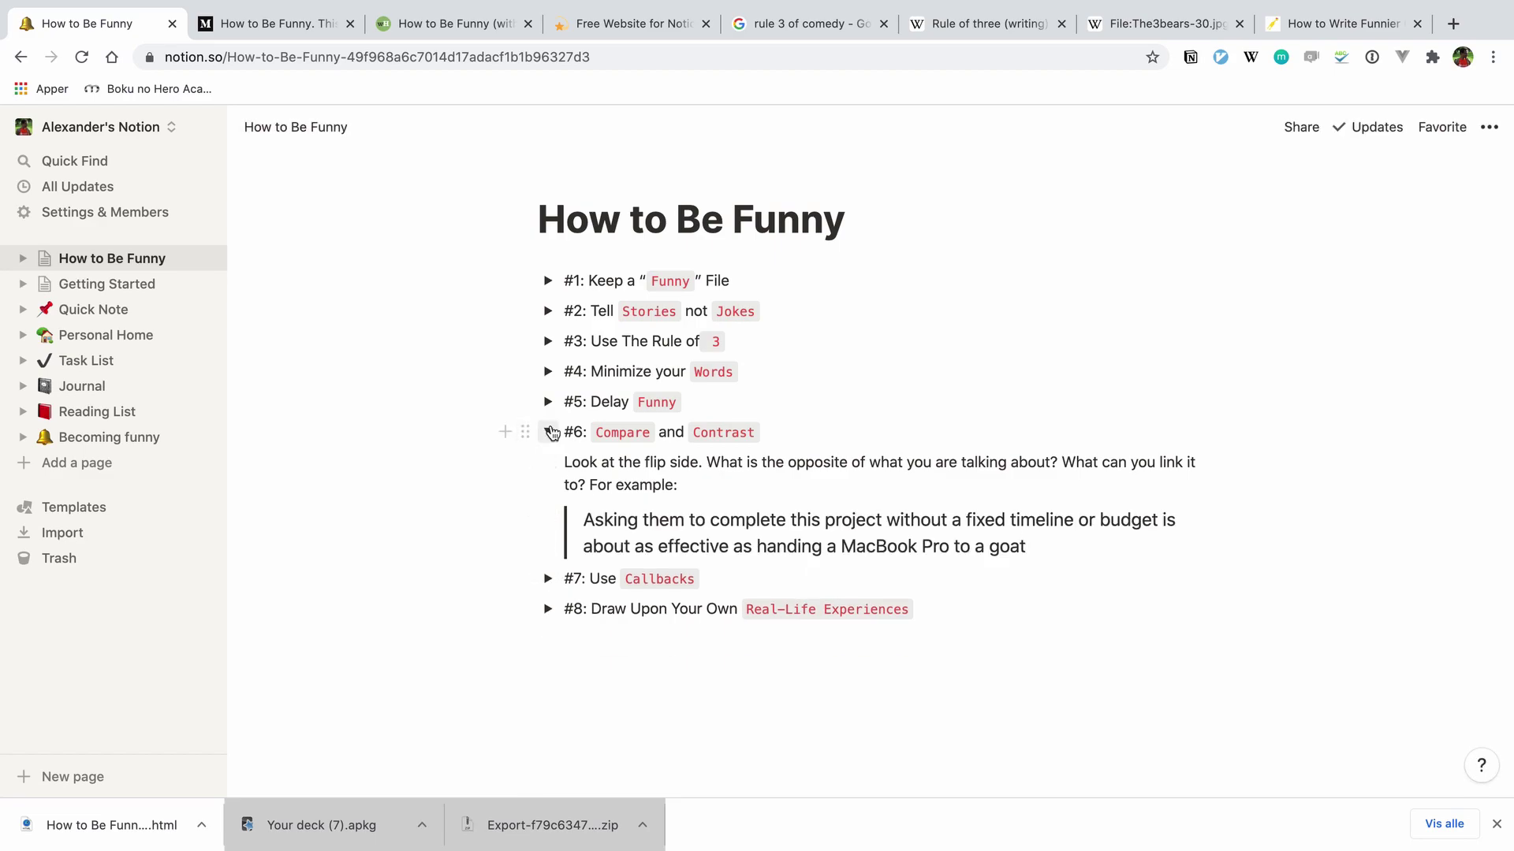
pyautogui.click(552, 433)
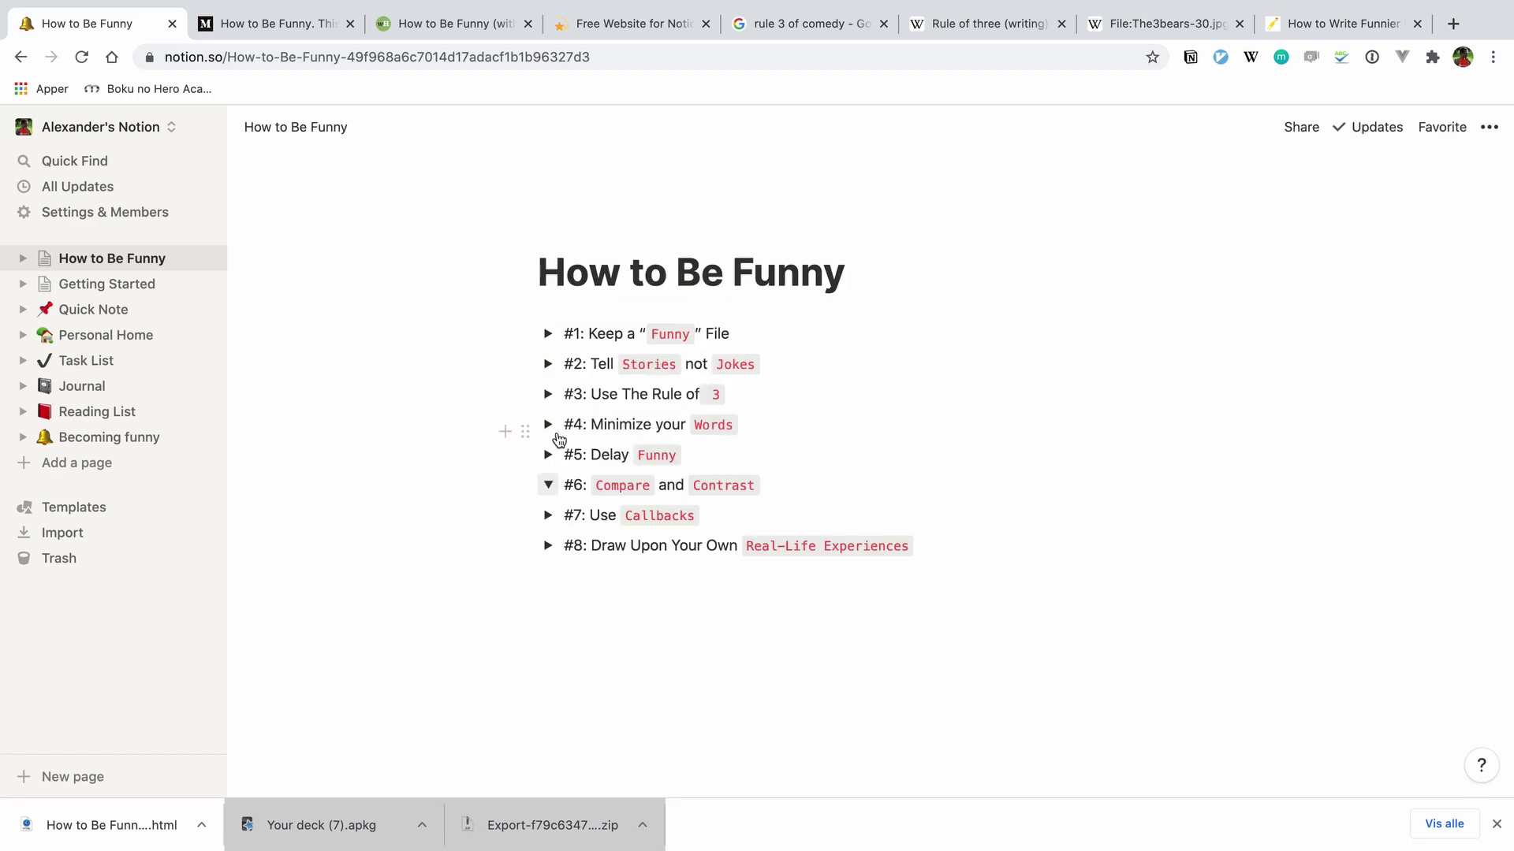
# Expand the #5 toggle and move "There was a cat in the box" into a quote block after "don't say,", removing its quotation marks.
pyautogui.click(549, 455)
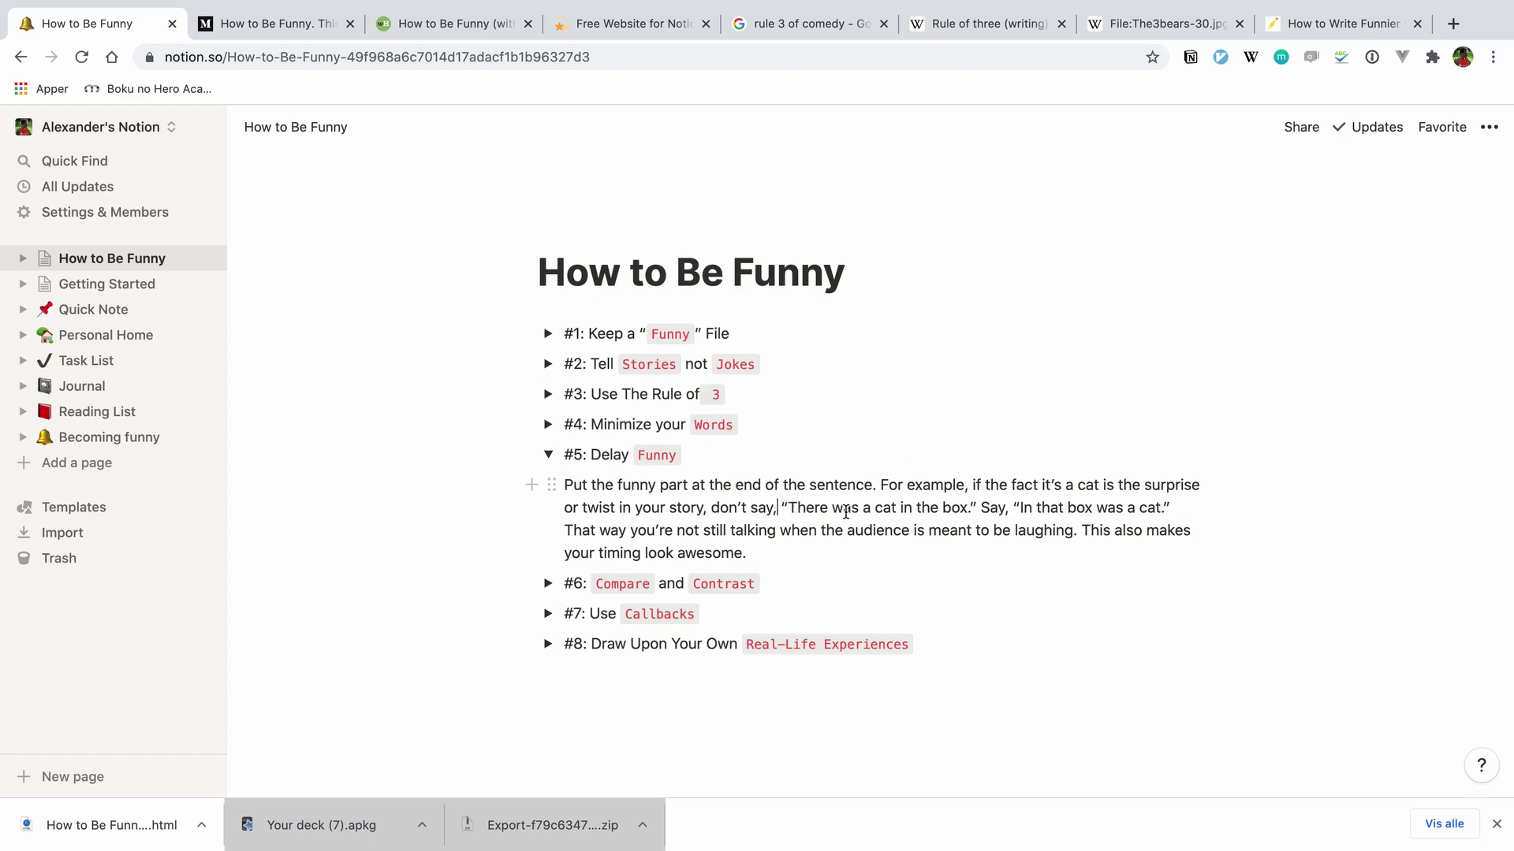
pyautogui.doubleClick(805, 507)
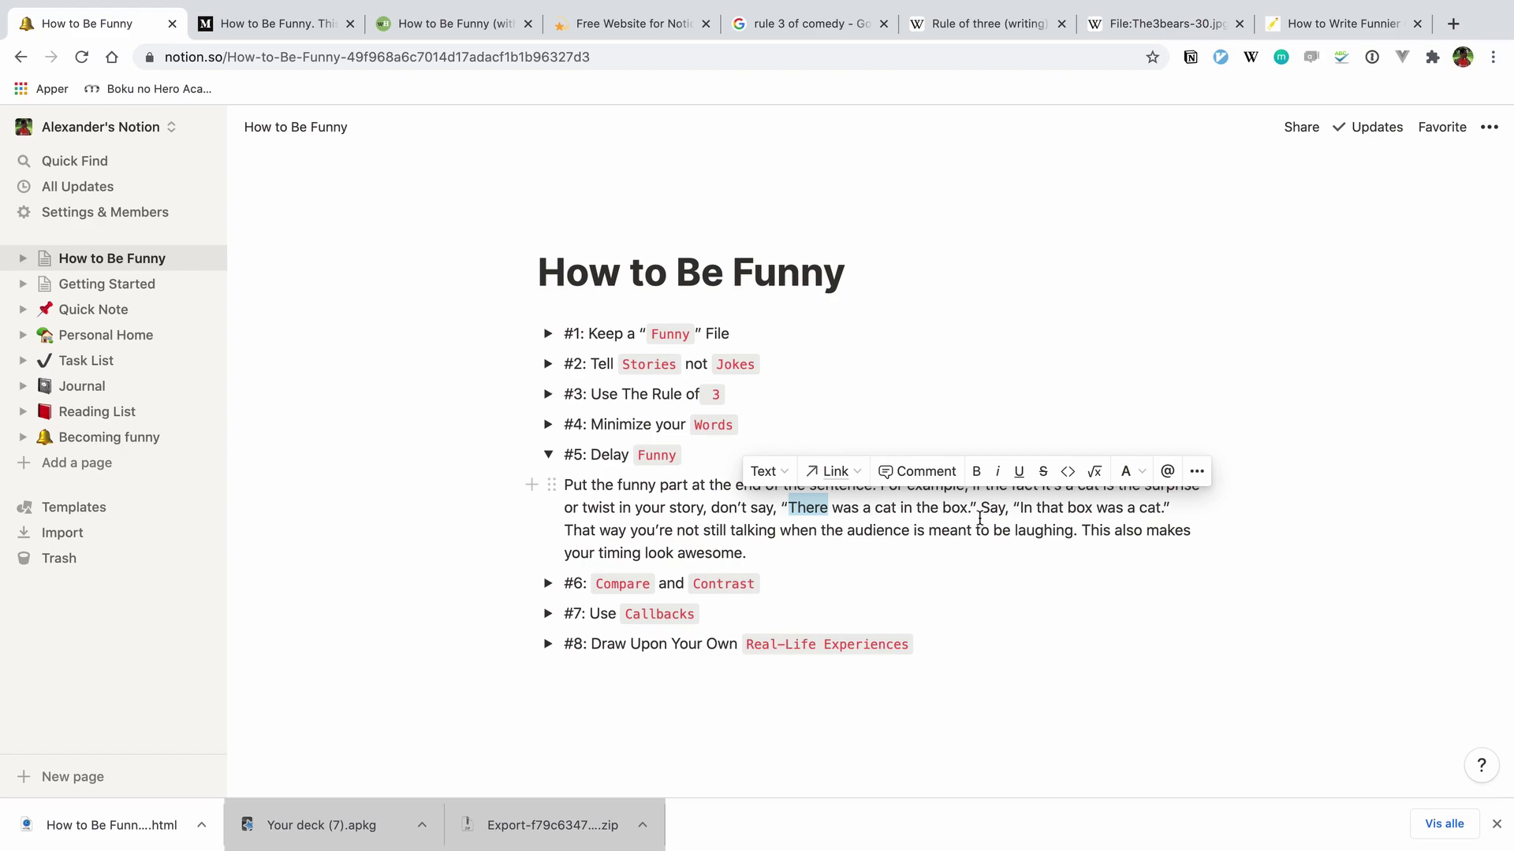
pyautogui.keyDown('shift'); pyautogui.click(963, 510); pyautogui.keyUp('shift')
pyautogui.press('BackSpace')
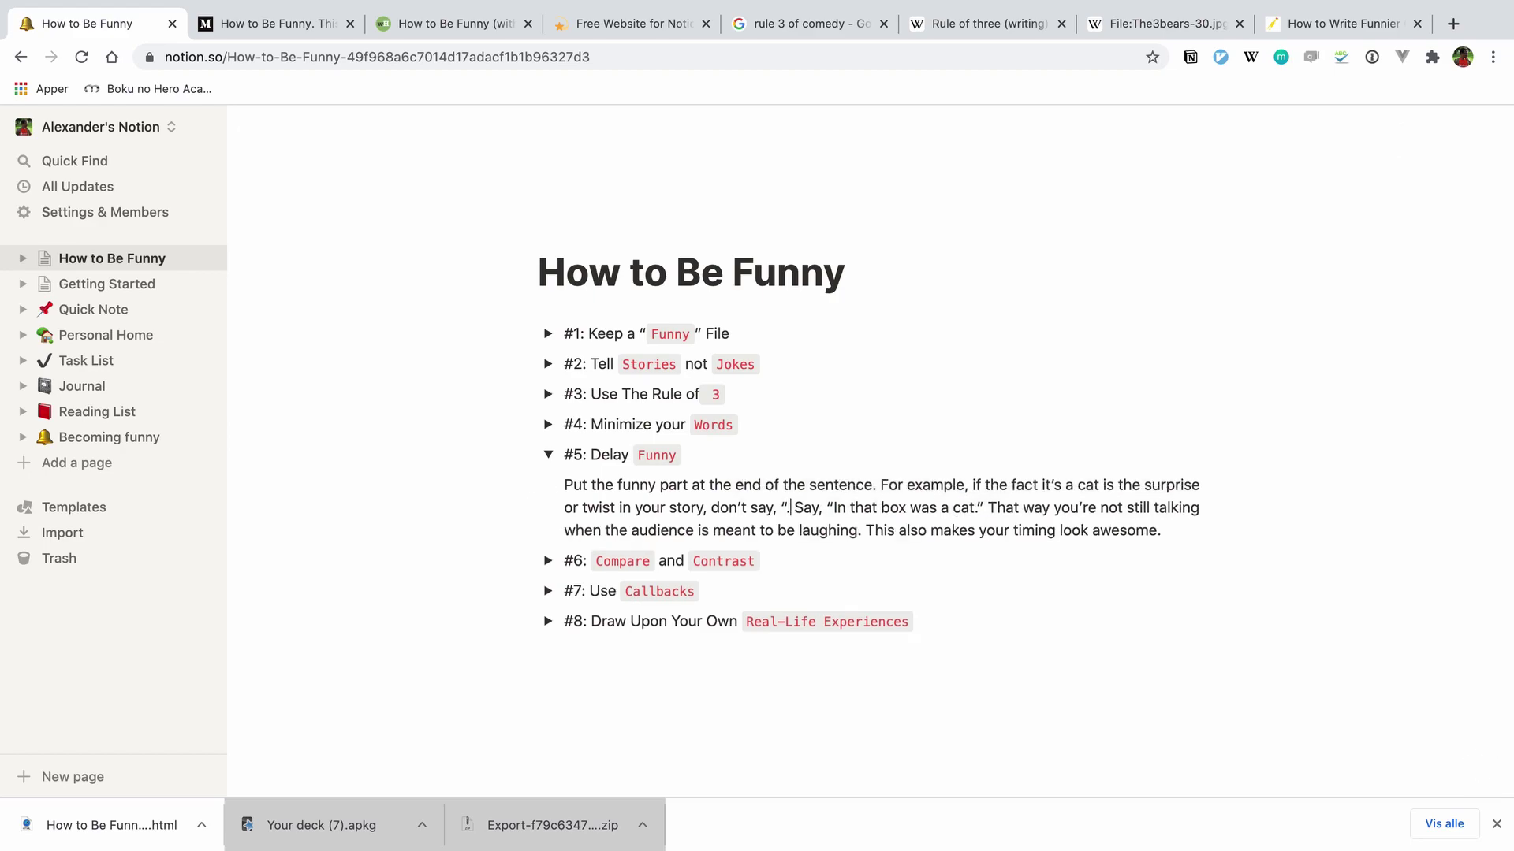
pyautogui.press('BackSpace')
pyautogui.press('BackSpace')
pyautogui.press('BackSpace')
pyautogui.press('Return')
pyautogui.press('Return')
pyautogui.press('Up')
pyautogui.write('/quo')
pyautogui.press('Return')
pyautogui.press('super+v')
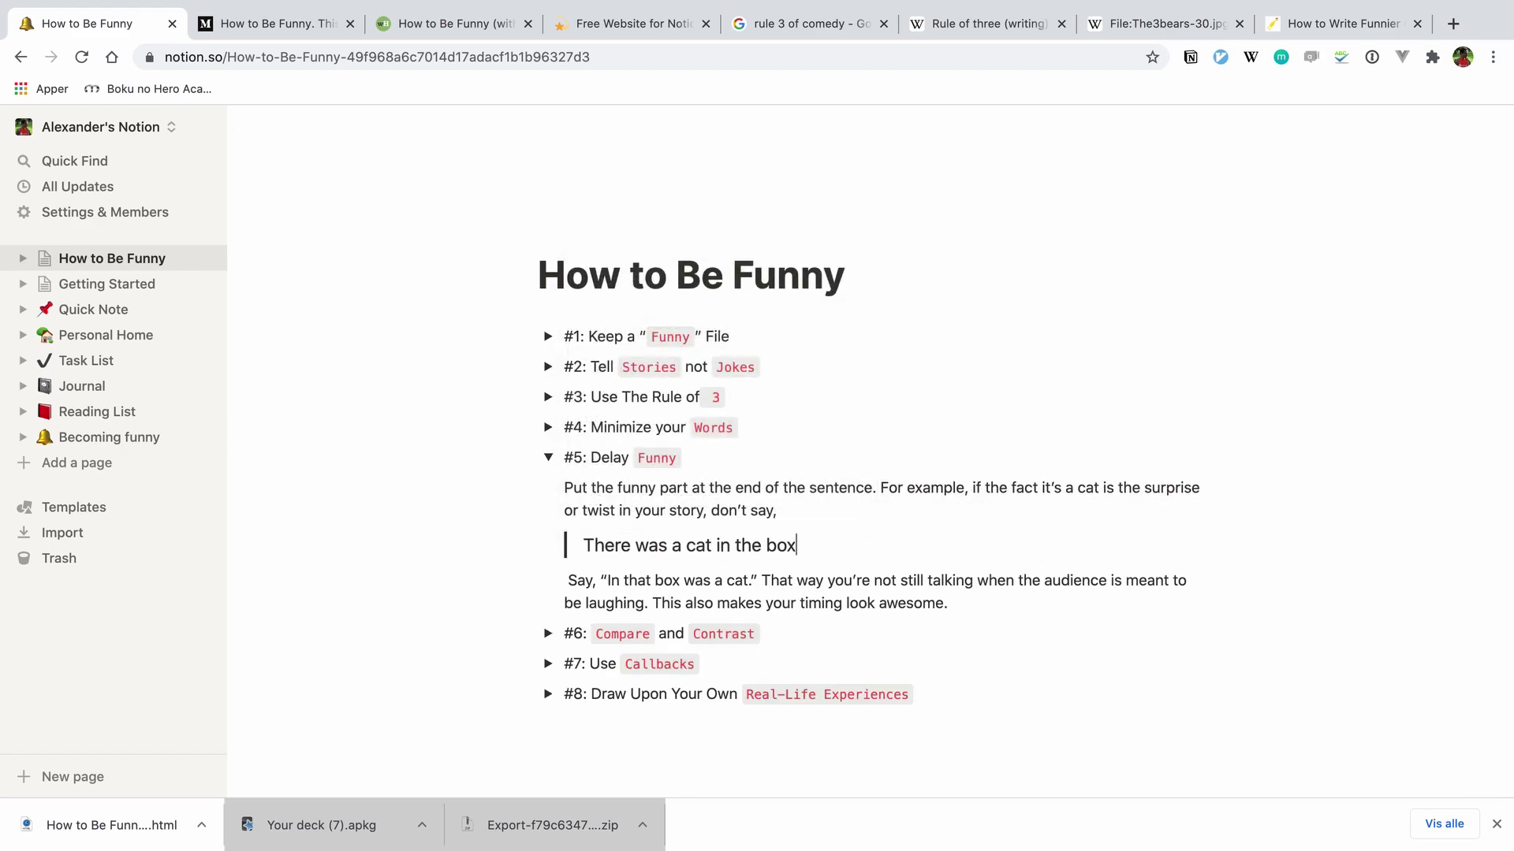
# Move "In that box was a cat" into a second quote block directly below the first one in #5.
pyautogui.keyDown('shift'); pyautogui.click(753, 581); pyautogui.keyUp('shift')
pyautogui.press('super+x')
pyautogui.press('Up')
pyautogui.press('Return')
pyautogui.write('/quo')
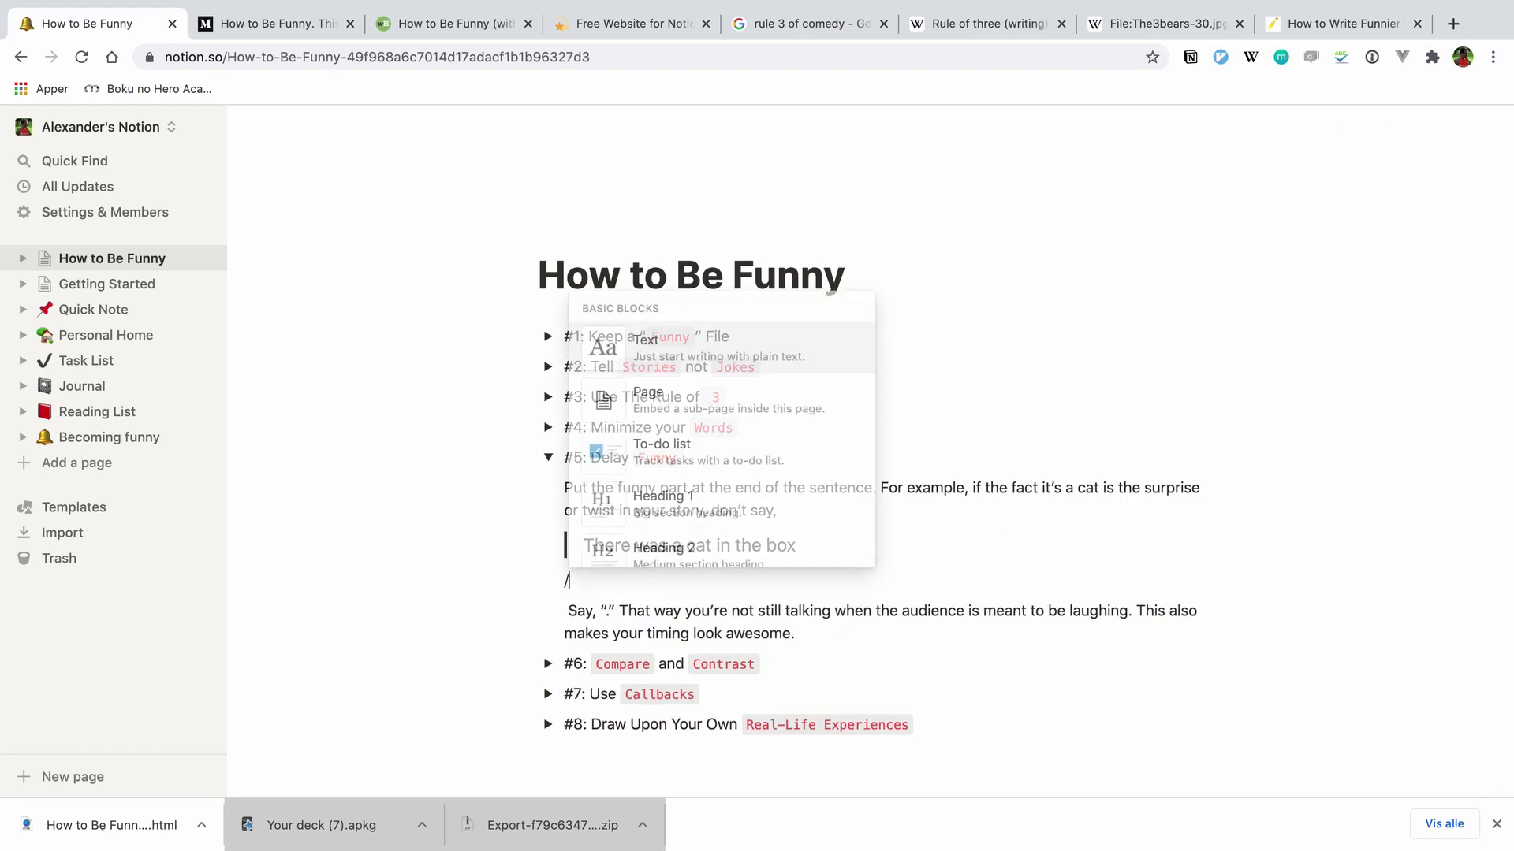
pyautogui.press('Return')
pyautogui.press('super+v')
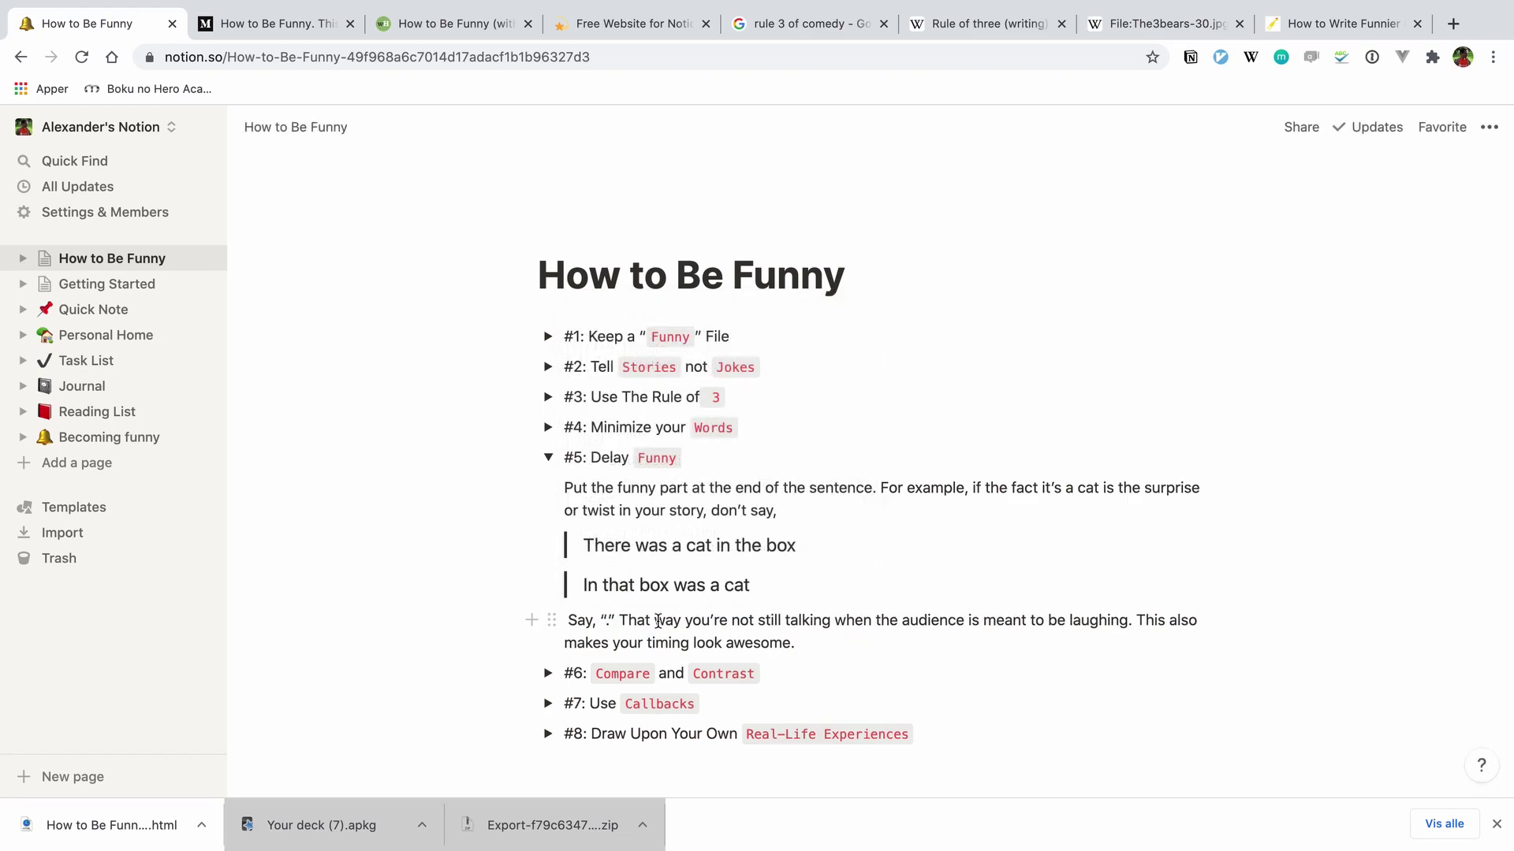
# Split the text starting "That way you're not still talking" into its own paragraph in #5 and collapse the toggle.
pyautogui.click(633, 620)
pyautogui.press('Left')
pyautogui.press('Left')
pyautogui.press('Return')
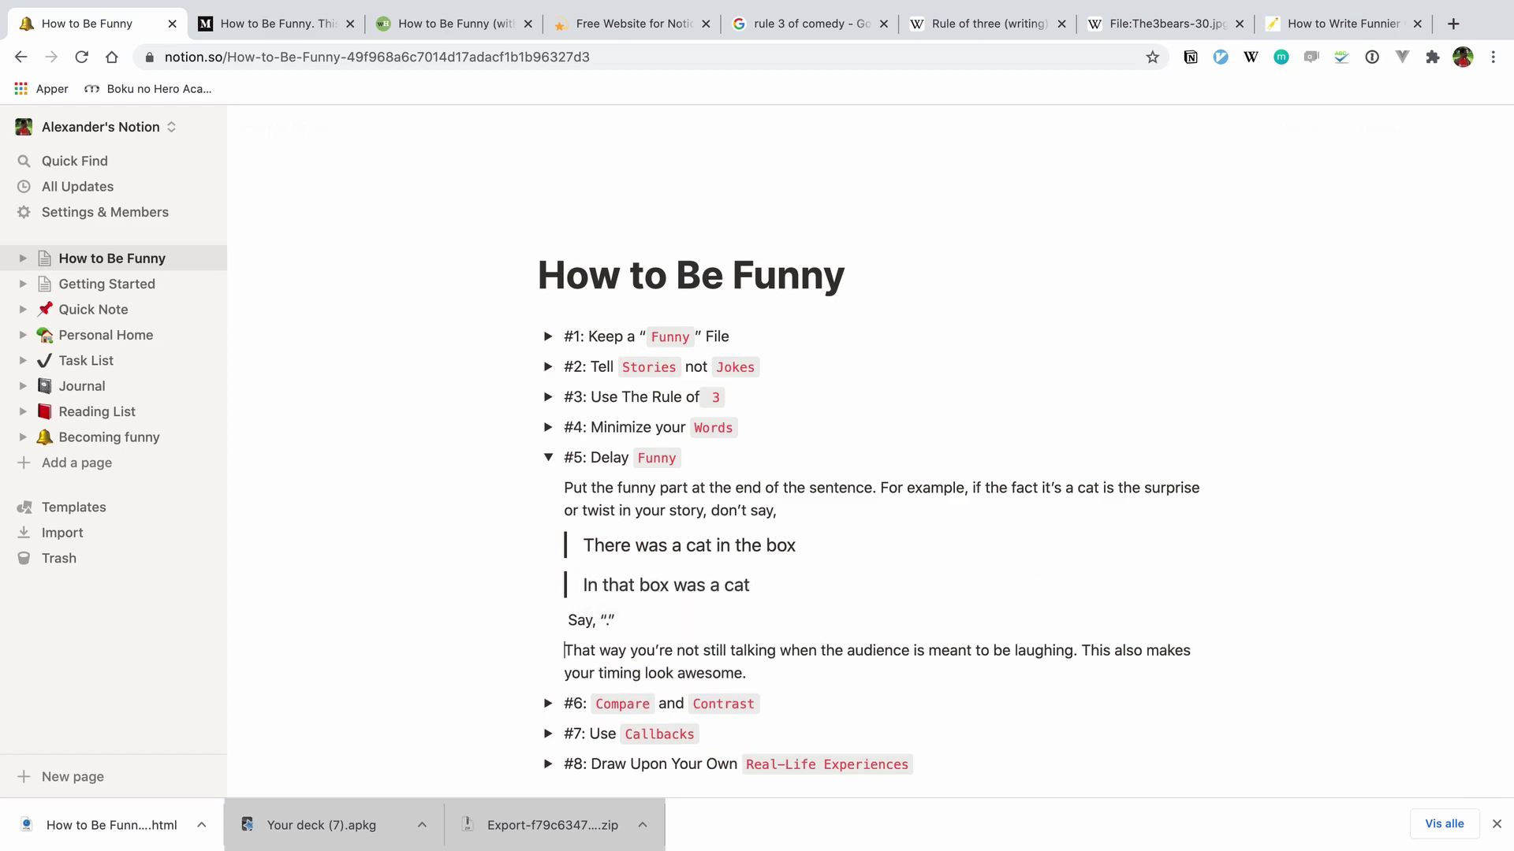
pyautogui.press('Escape')
# Check the text inside the #1 toggle, collapse it and export the page as HTML without subpages.
pyautogui.click(551, 340)
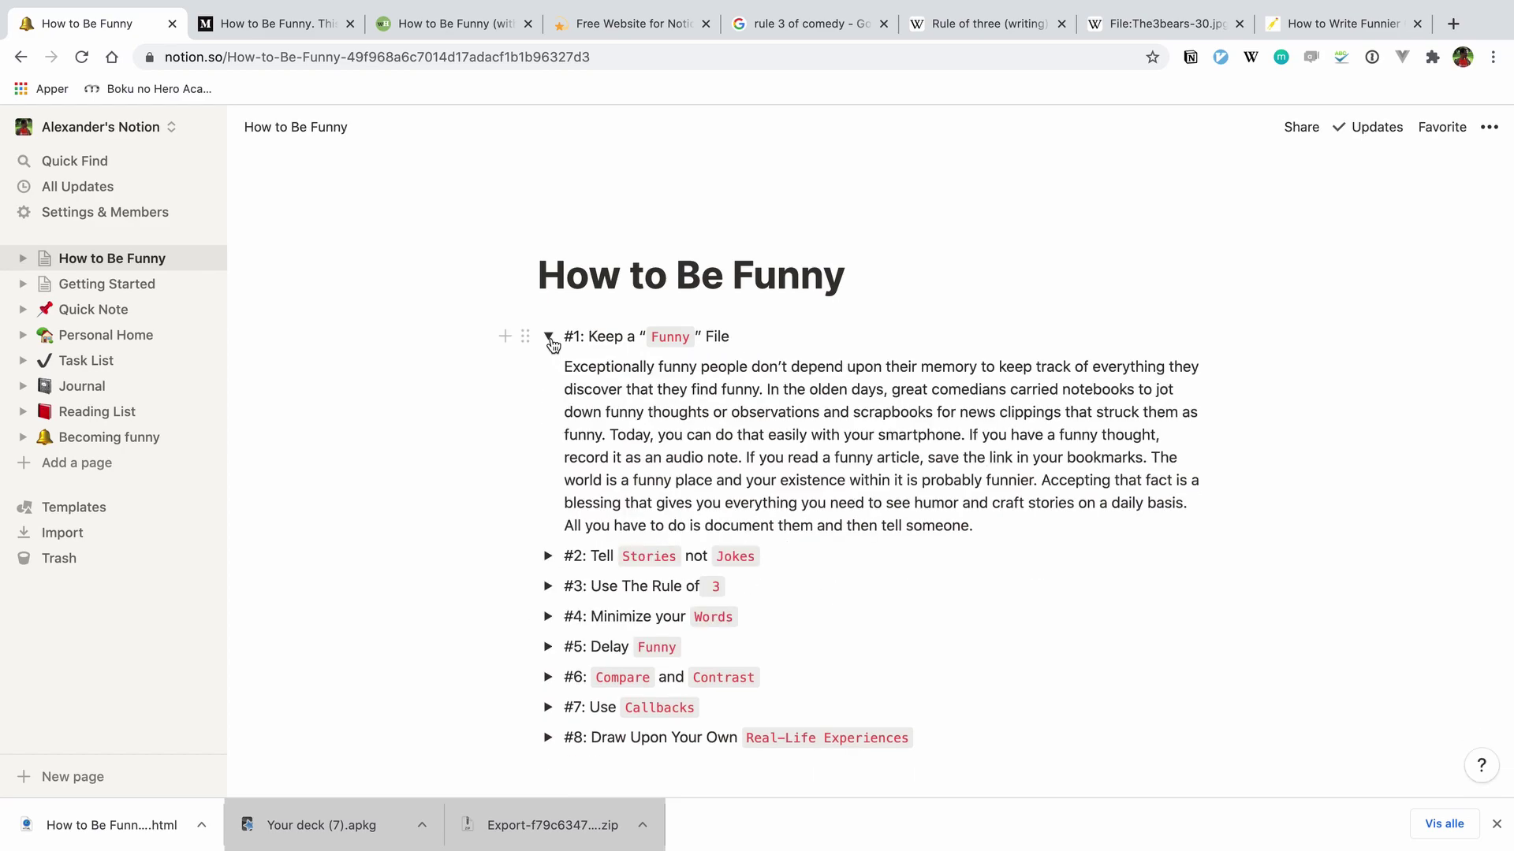
pyautogui.click(549, 339)
pyautogui.click(1487, 129)
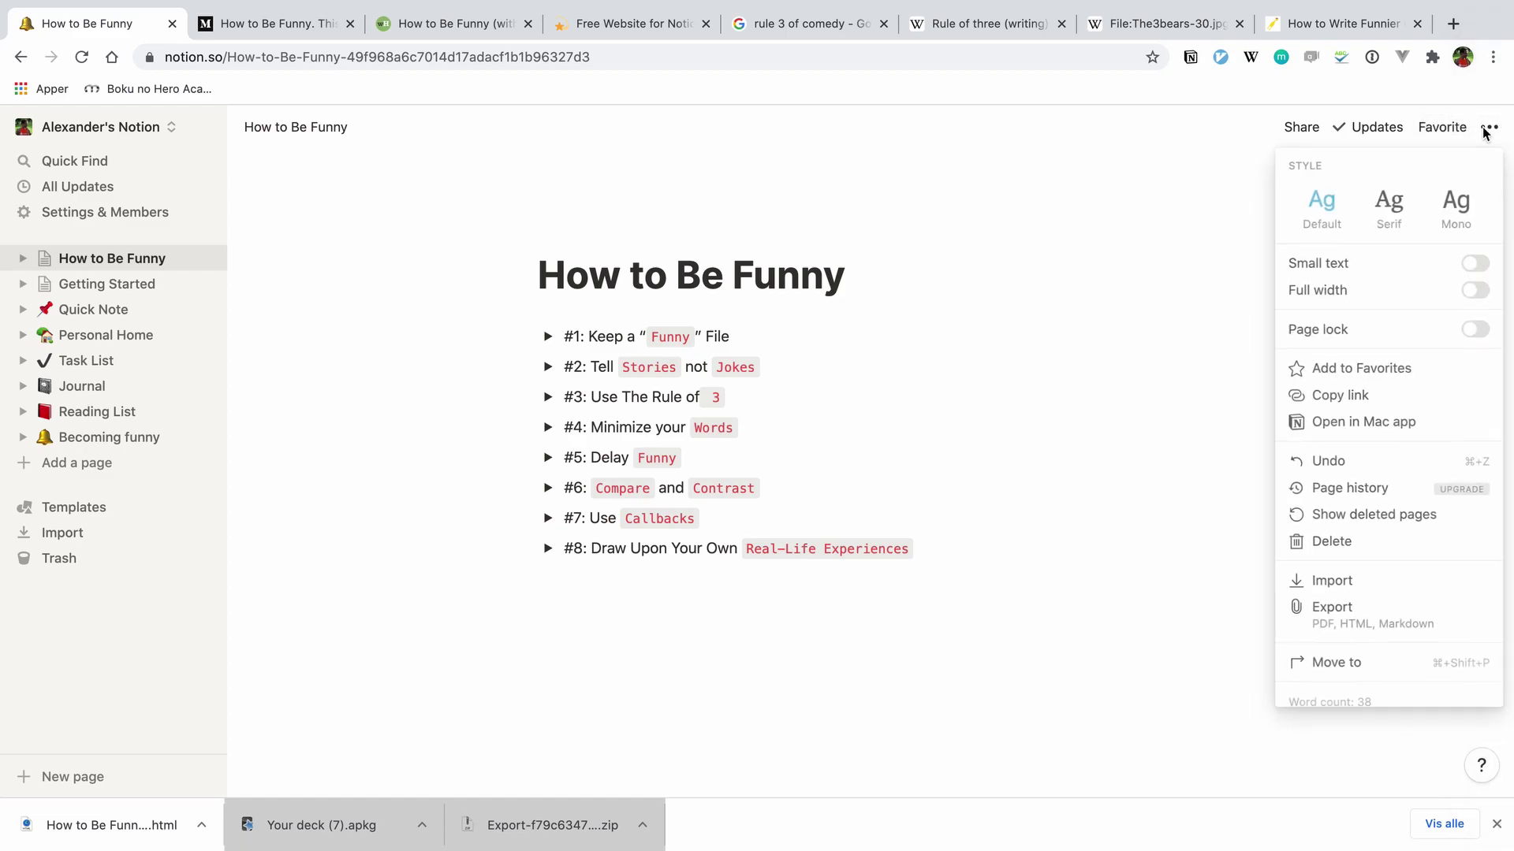
pyautogui.click(1297, 603)
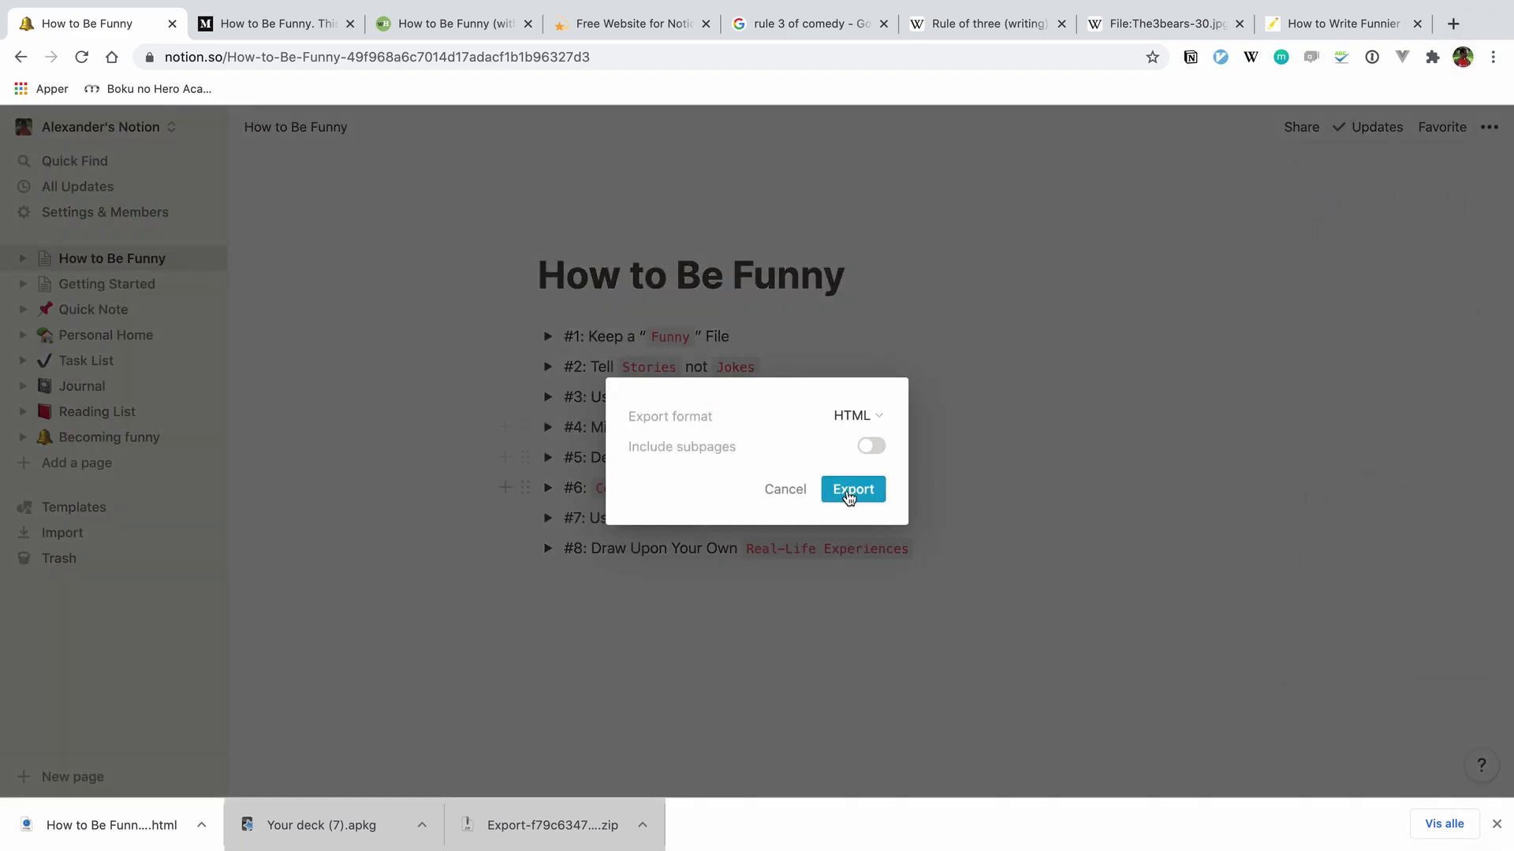
pyautogui.click(852, 490)
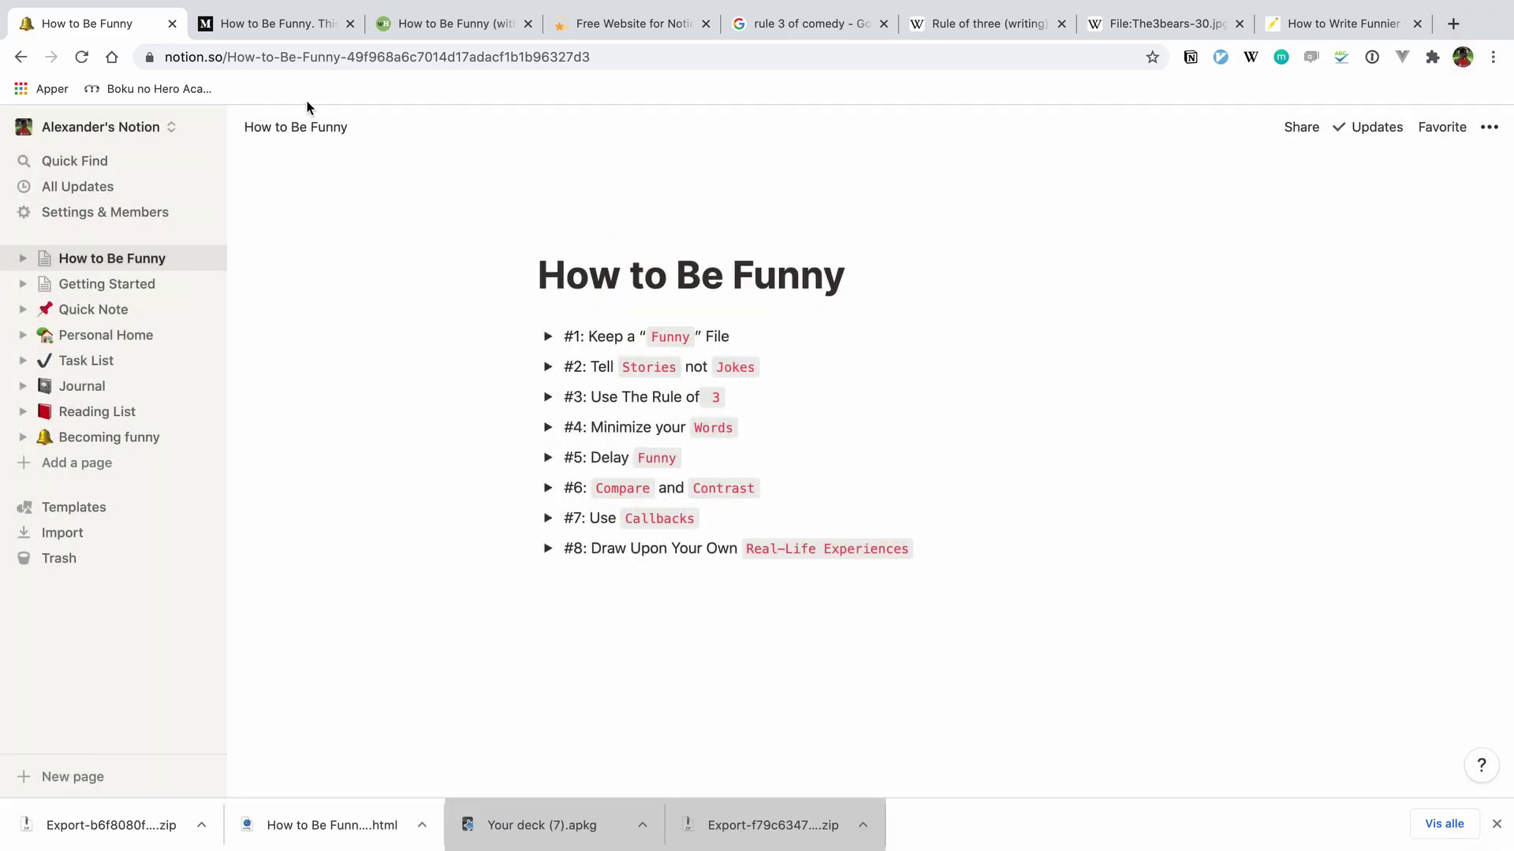
# Switch to 2anki.net, dismiss the old download dialog and upload Export-b6f8080f-a854-4ce8-9b65-bab2c430ac82.zip.
pyautogui.click(639, 23)
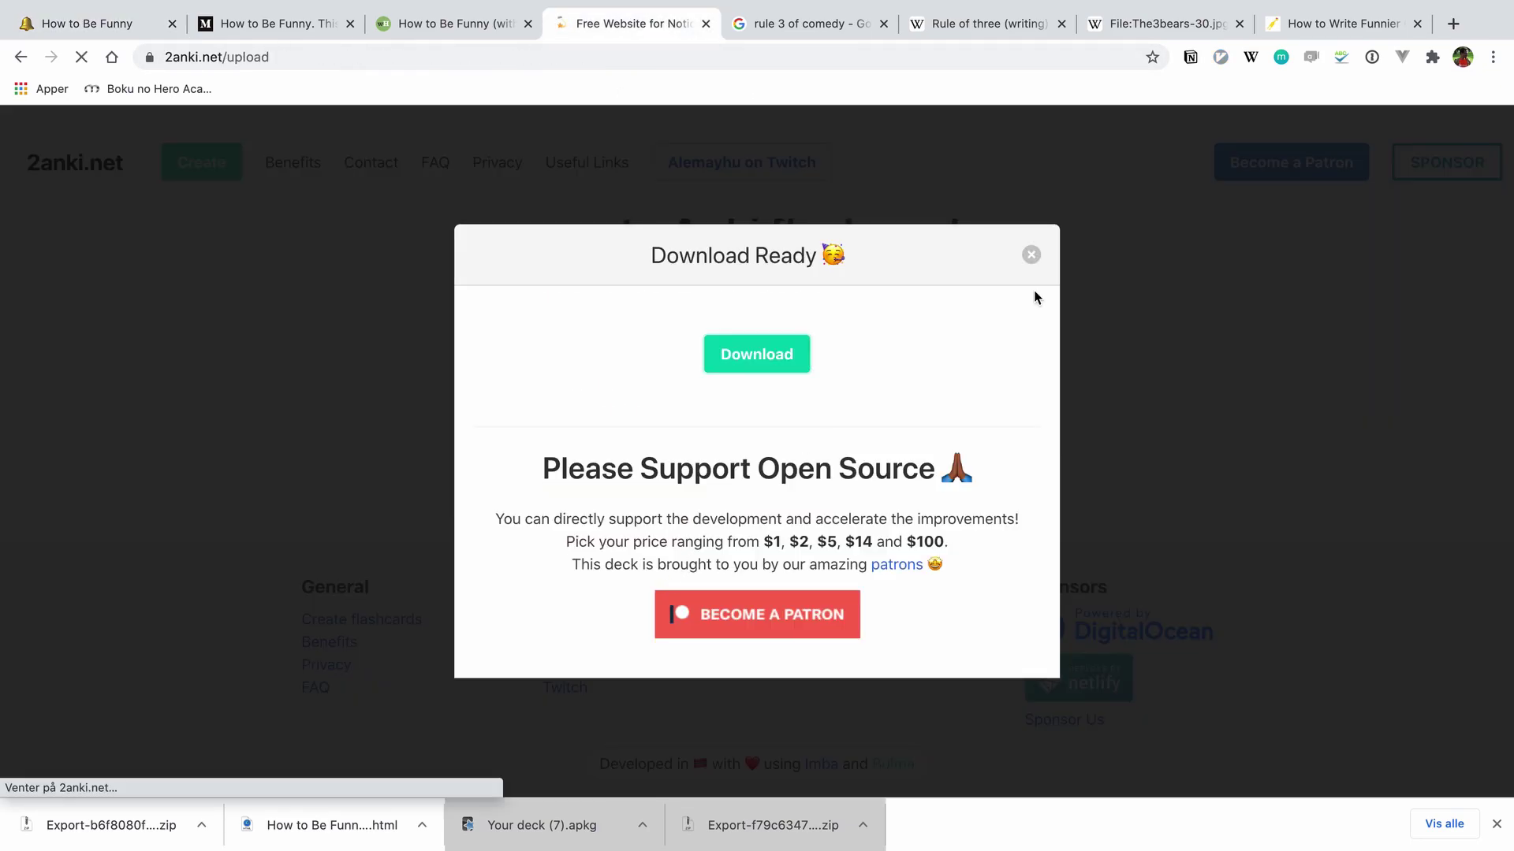
pyautogui.click(1030, 254)
pyautogui.click(675, 406)
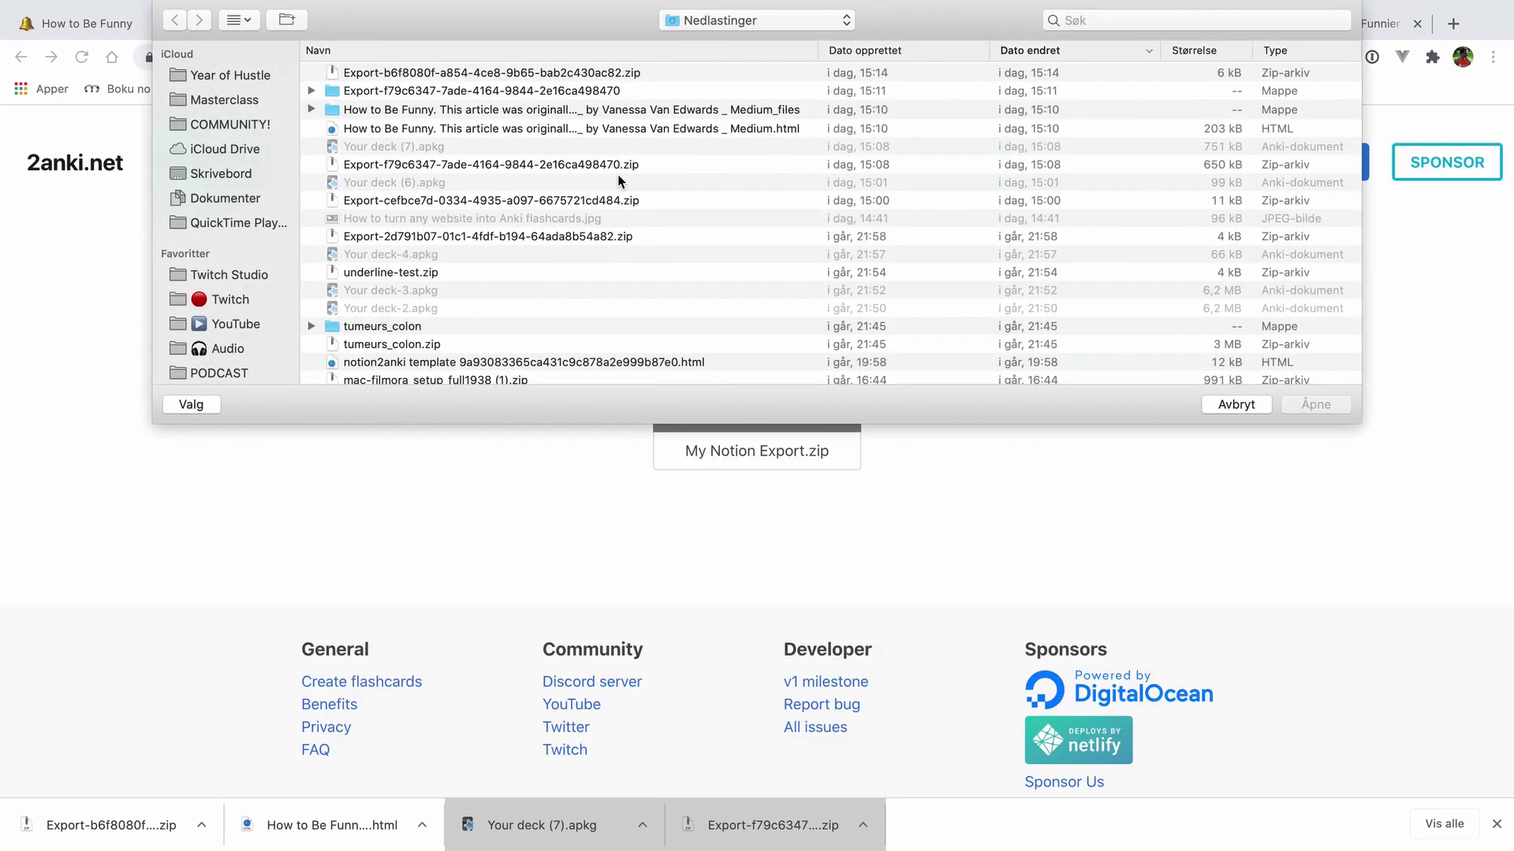
pyautogui.click(581, 73)
pyautogui.doubleClick(580, 71)
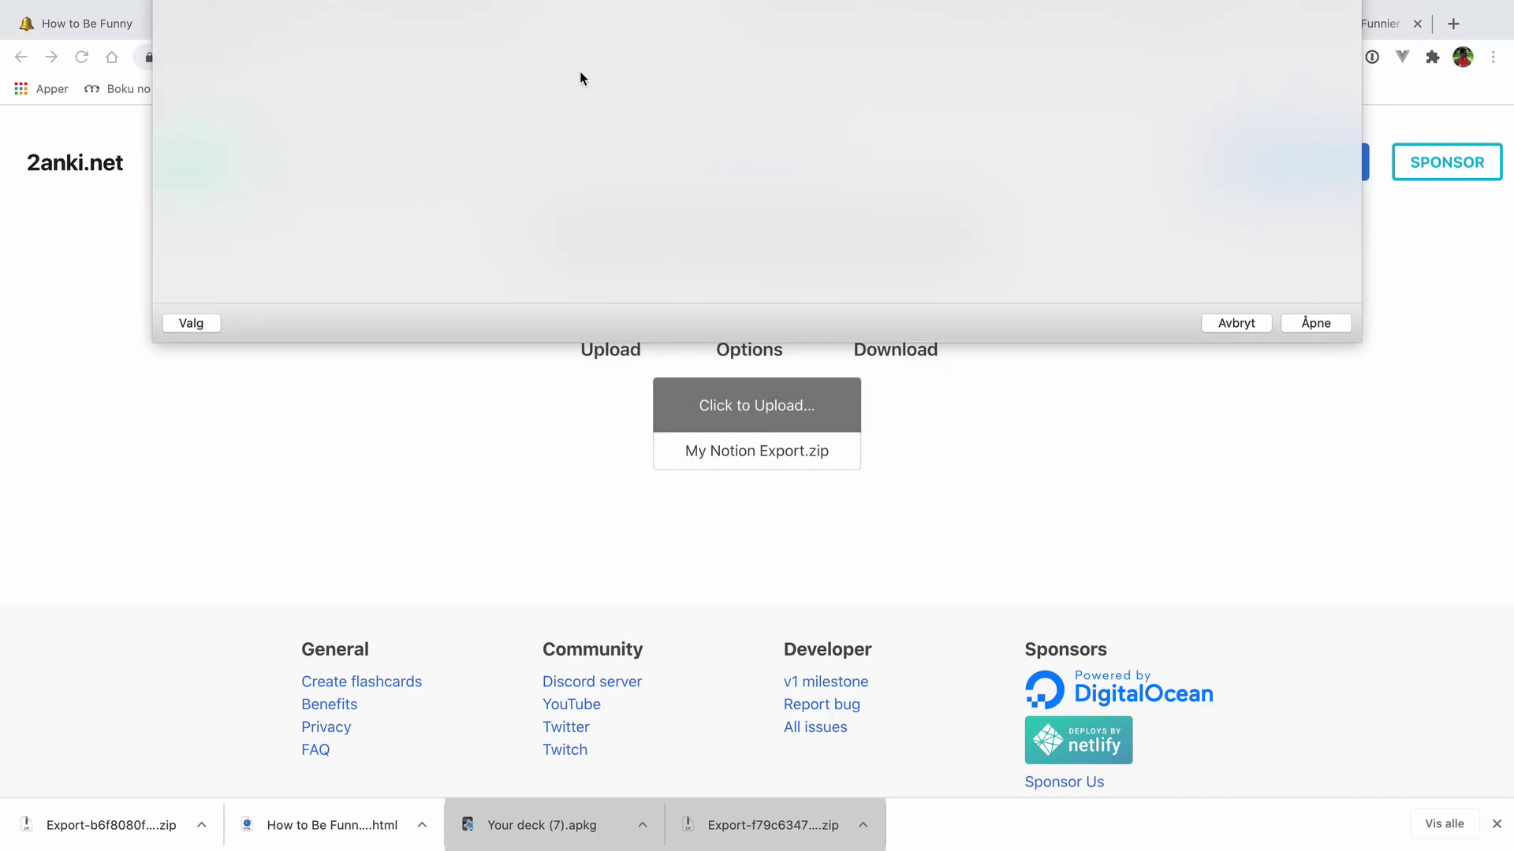
# Name the deck "Funny funny", keep the default card options and continue to the download stage.
pyautogui.scroll(-4, 883, 565)
pyautogui.scroll(3, 886, 536)
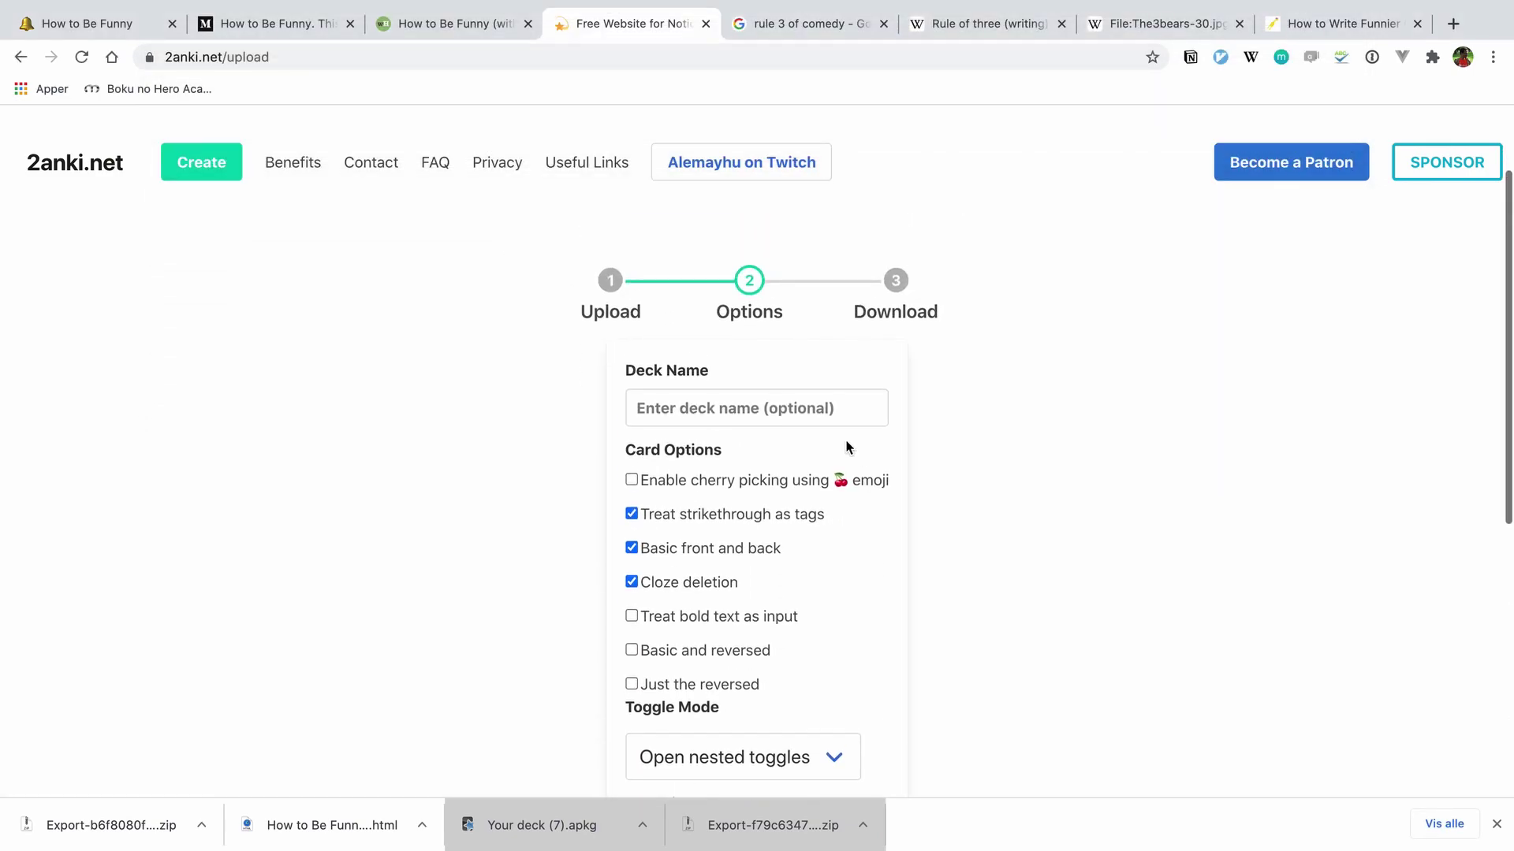
pyautogui.click(742, 420)
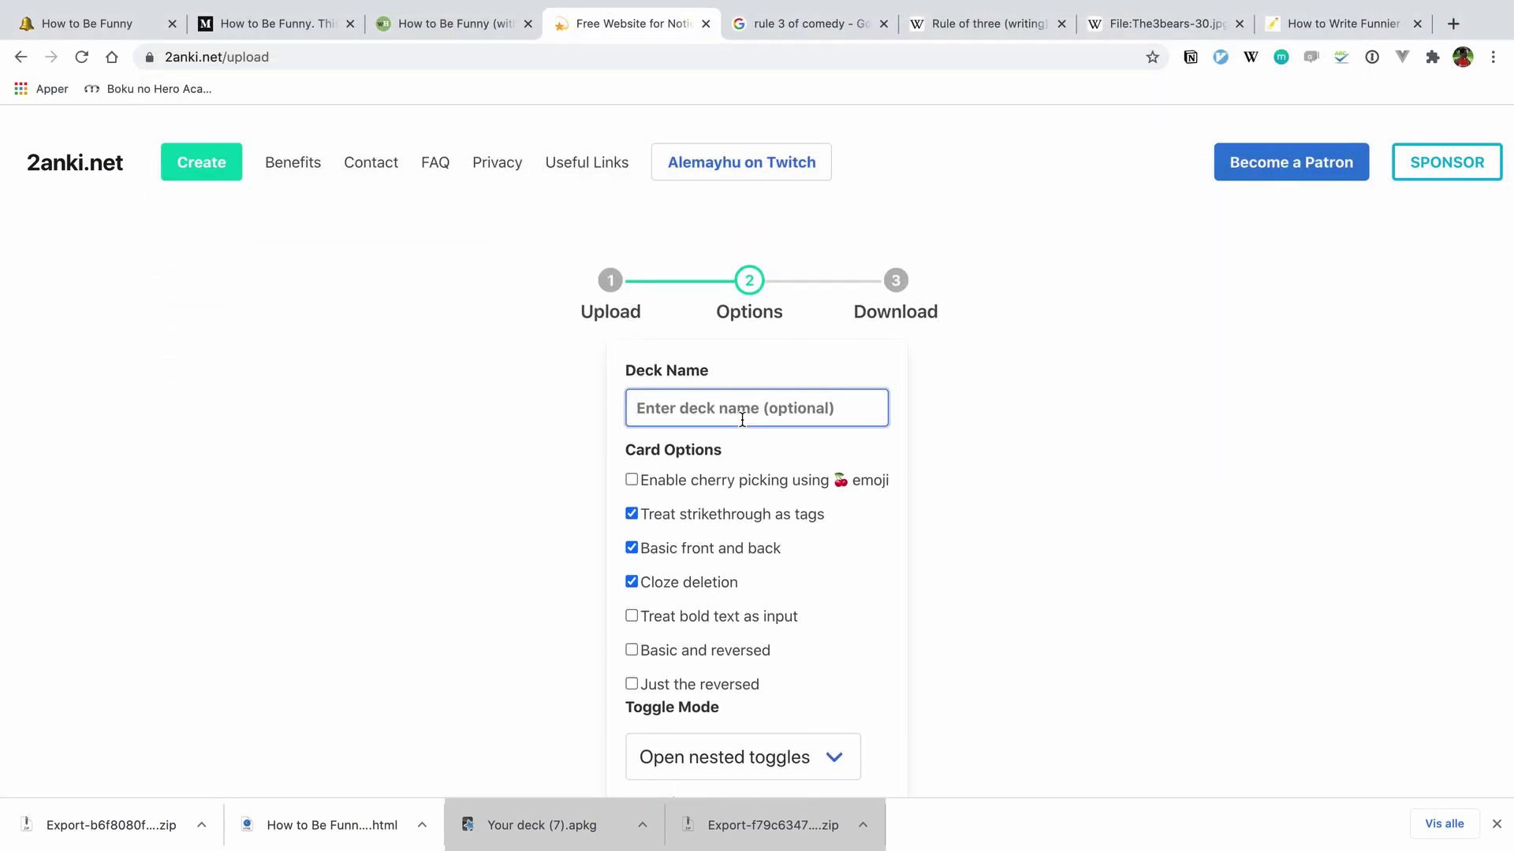
pyautogui.write('Funny f')
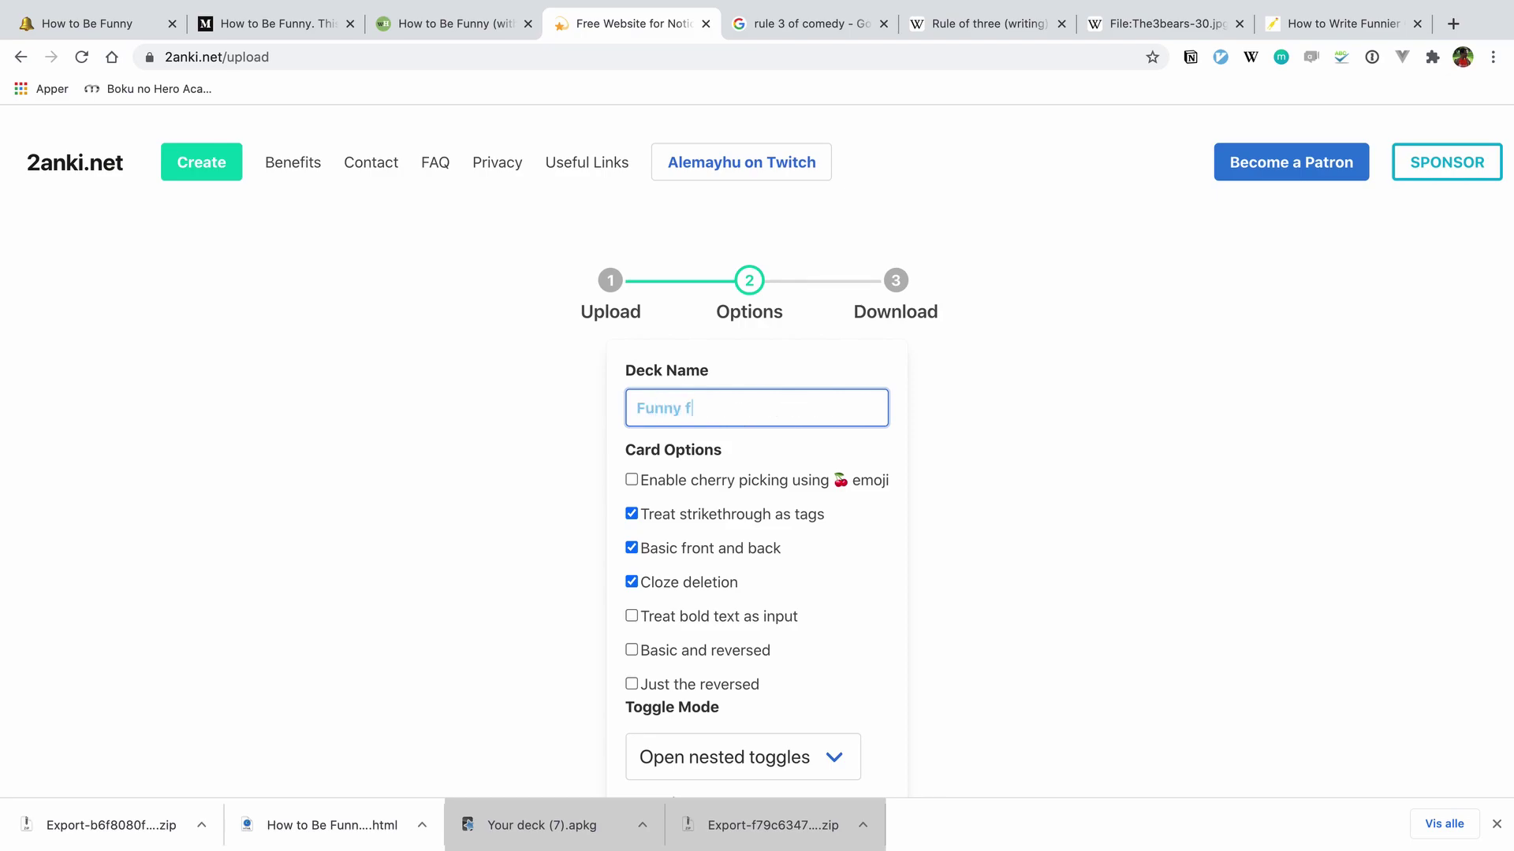
pyautogui.write('unny')
pyautogui.scroll(-3, 890, 469)
pyautogui.click(862, 690)
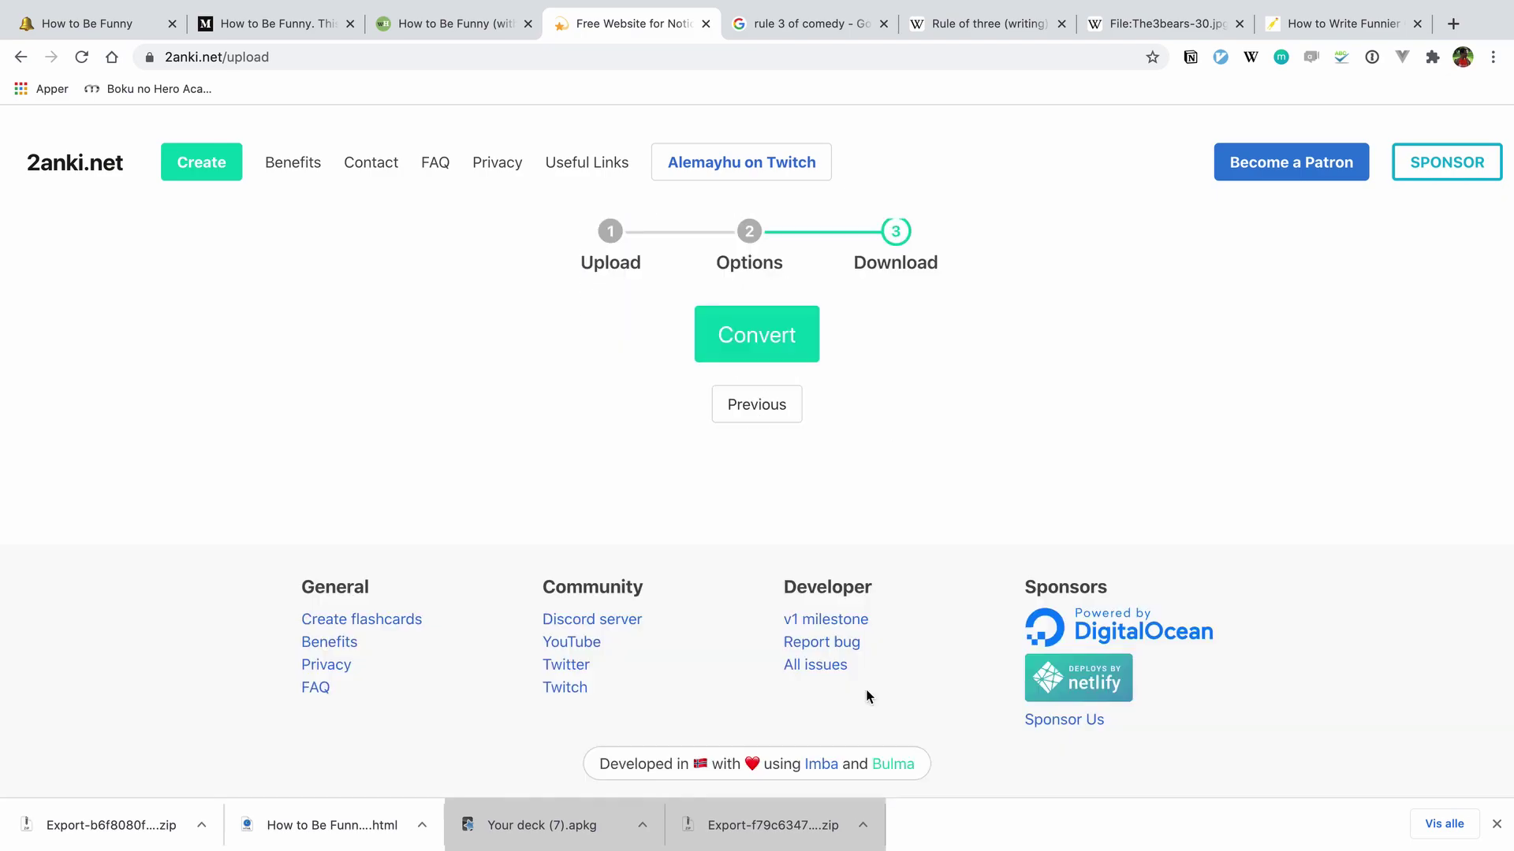
# Convert the uploaded export, download the resulting deck and switch to Anki with it imported.
pyautogui.click(753, 343)
pyautogui.click(754, 356)
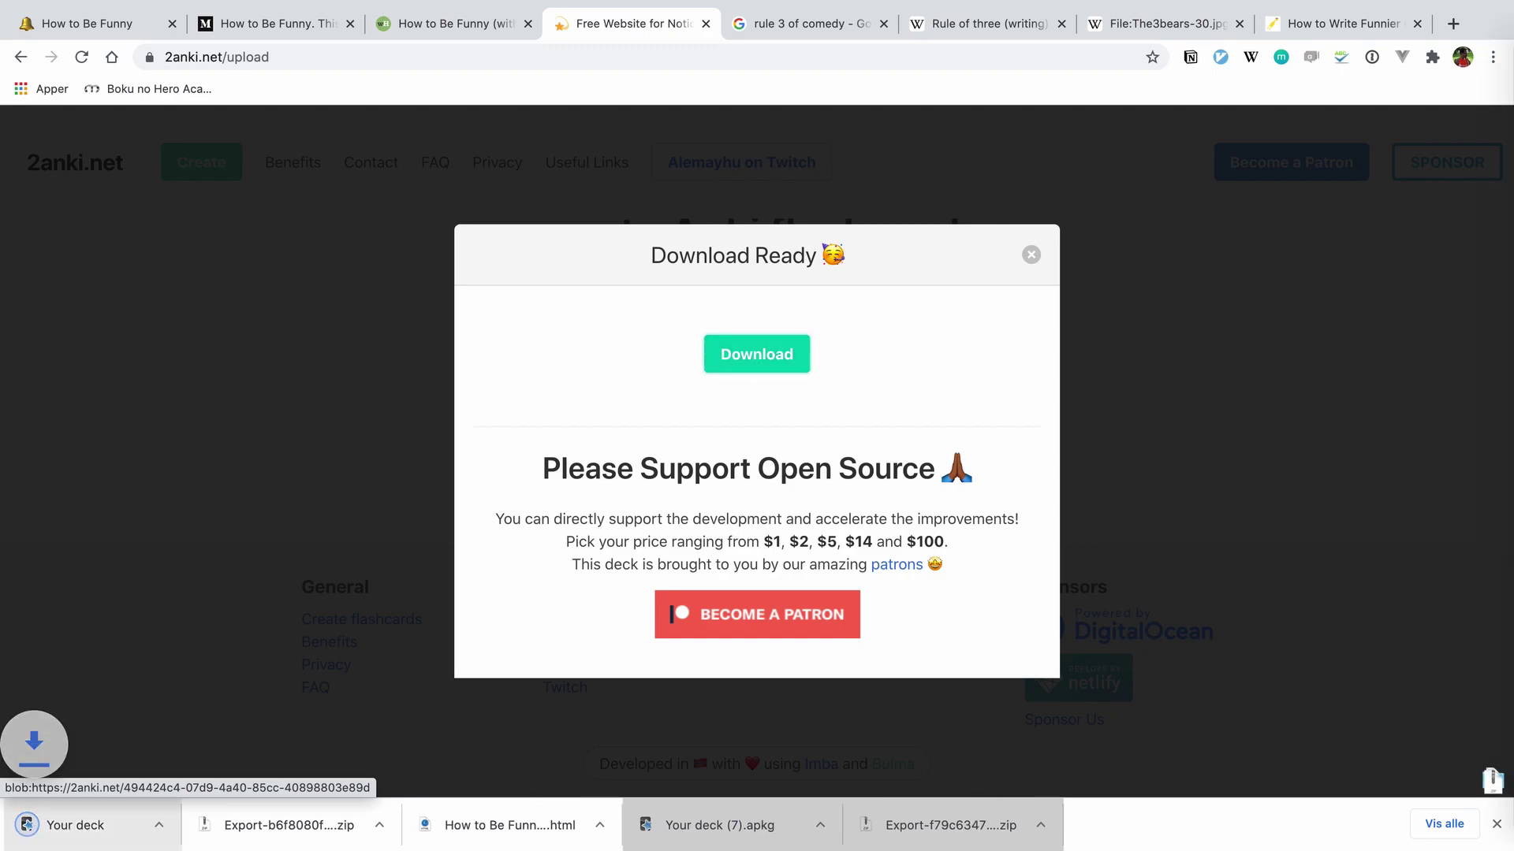
pyautogui.press('Escape')
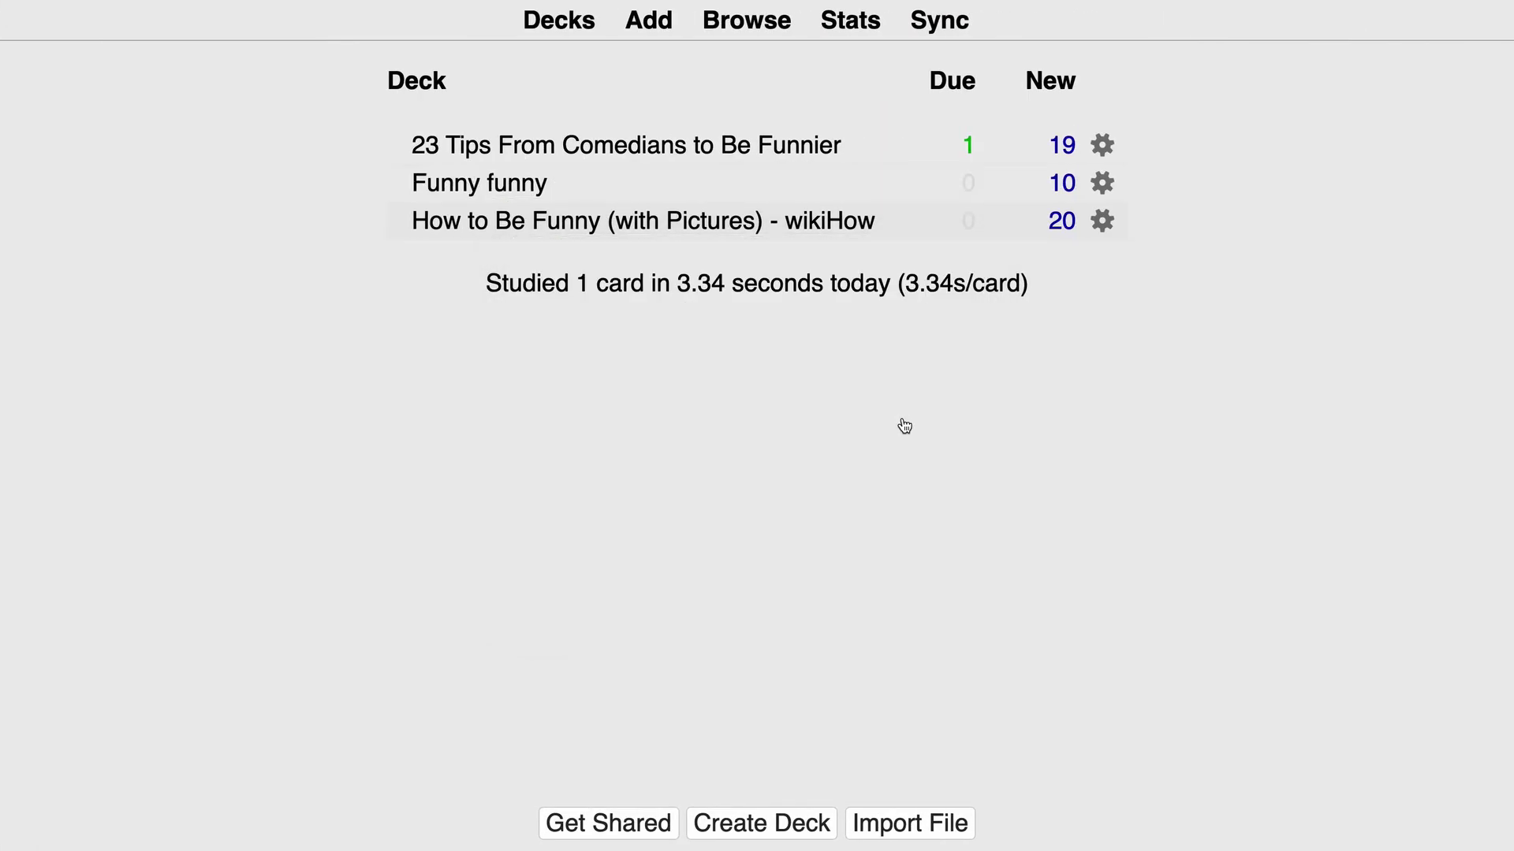
# Start studying the "Funny funny" deck and reveal the answer of its first card.
pyautogui.click(462, 185)
pyautogui.press('s')
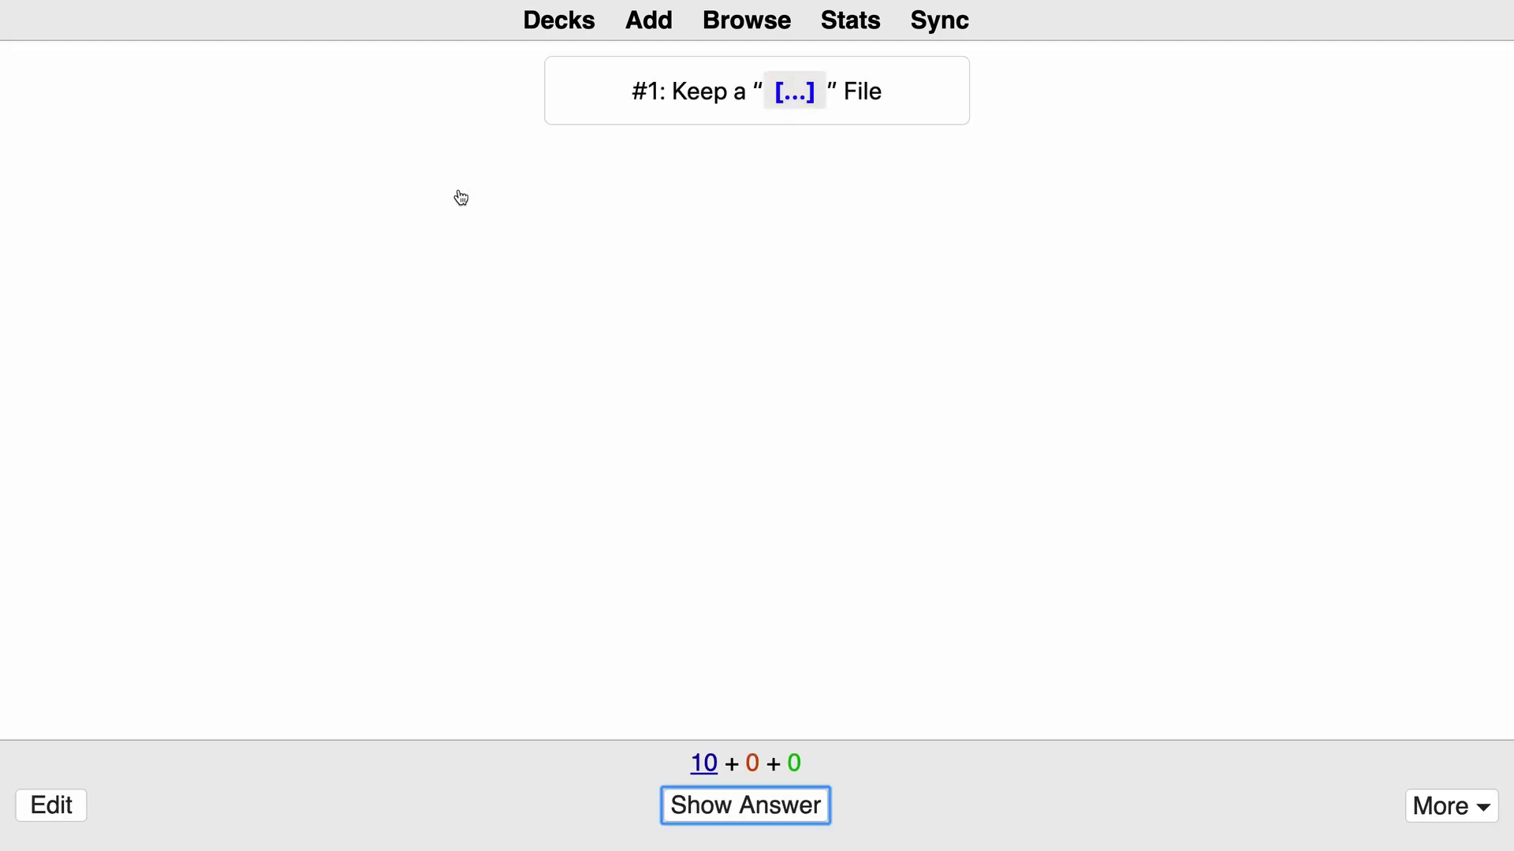
pyautogui.press('space')
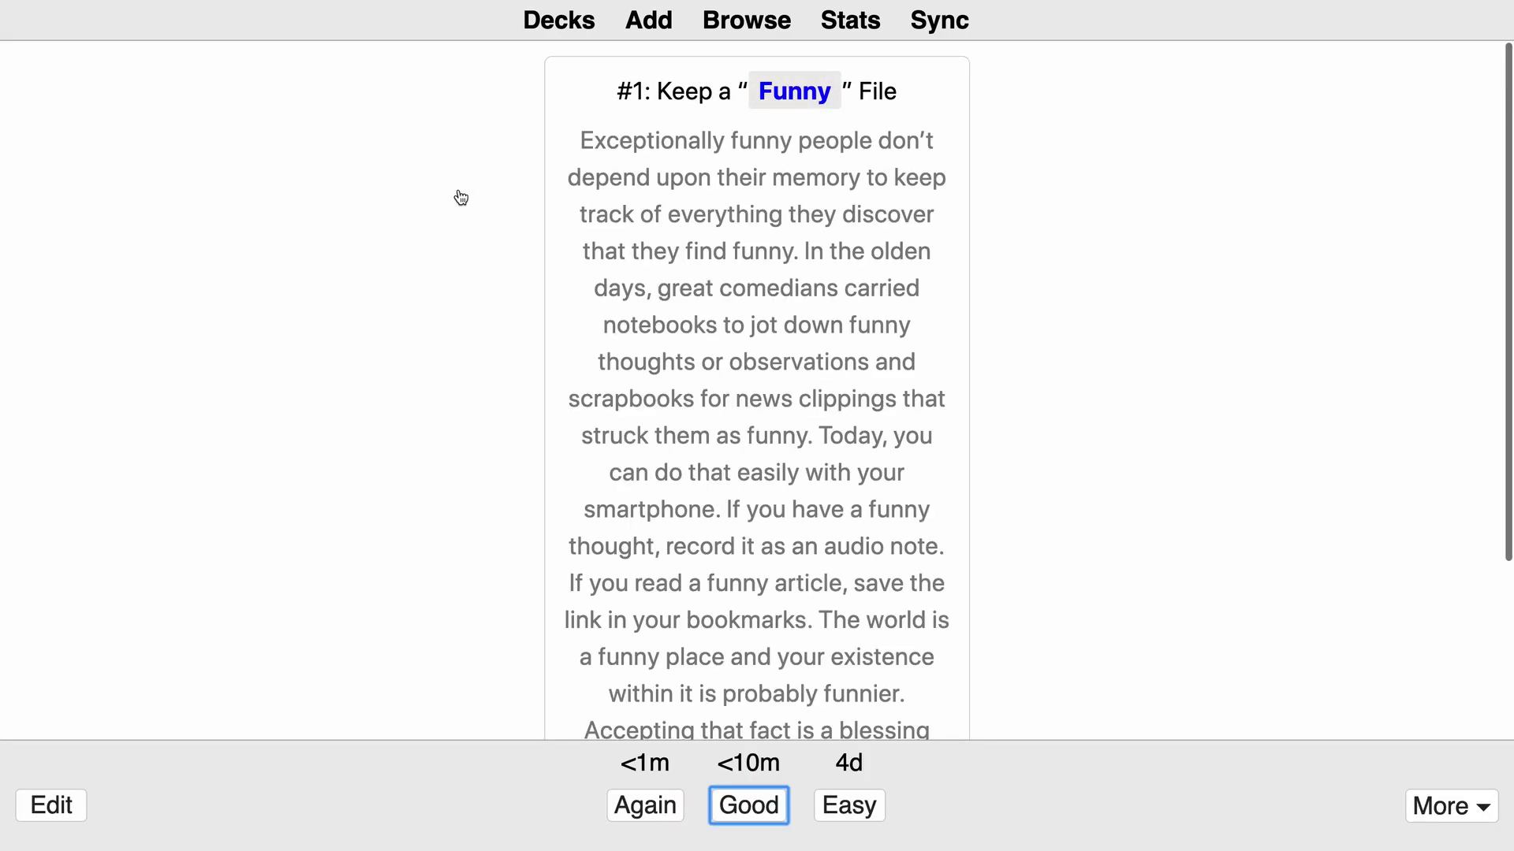
# Edit the #1 card's Text field to remove the quotation marks around the {{c1::Funny}} cloze, and close the editor.
pyautogui.press('e')
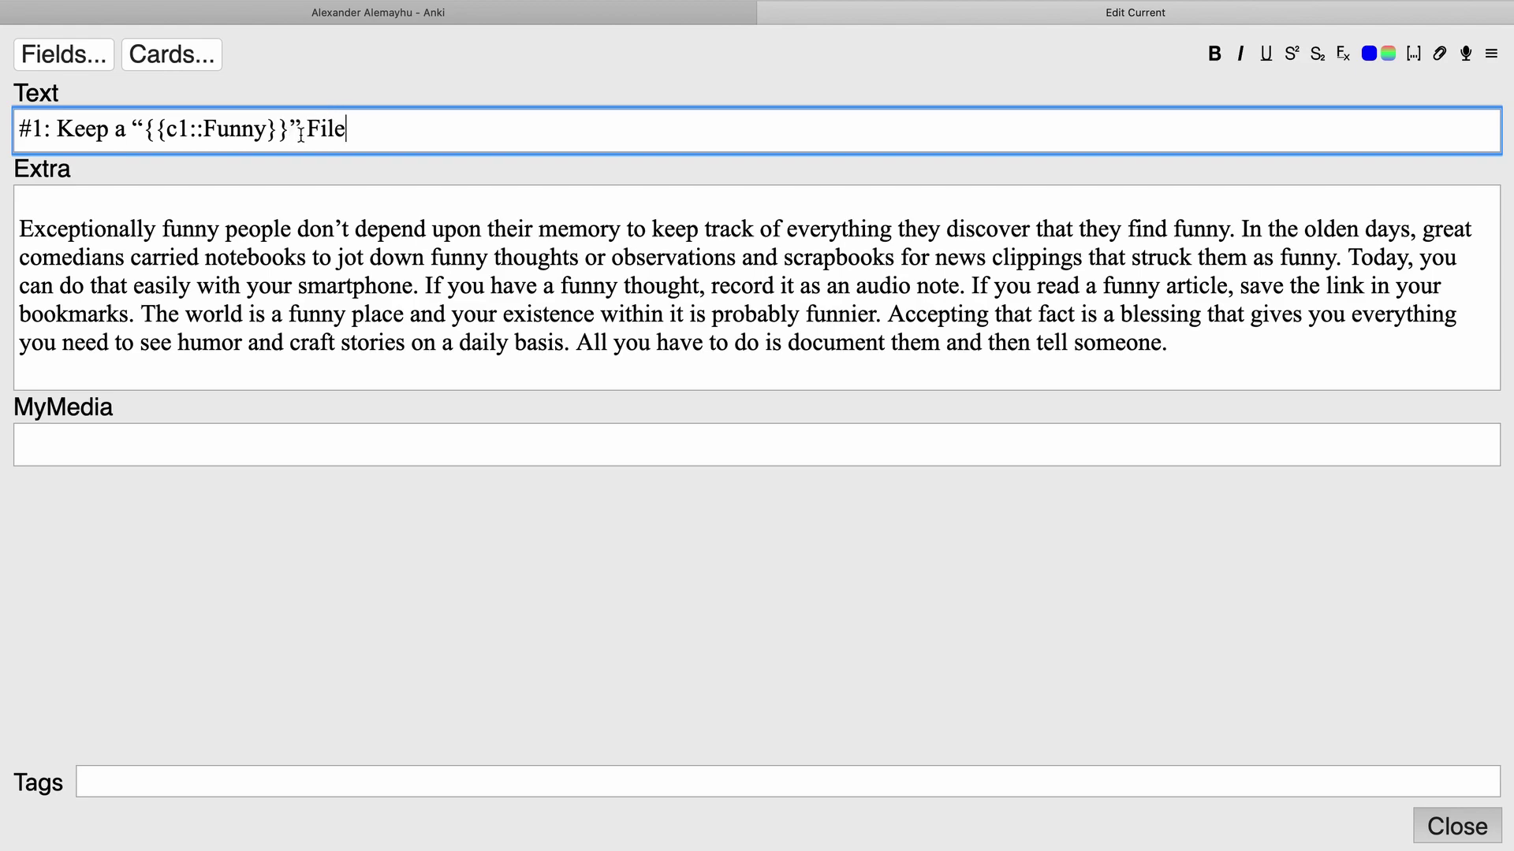
pyautogui.press('BackSpace')
pyautogui.click(146, 131)
pyautogui.press('BackSpace')
pyautogui.click(1306, 276)
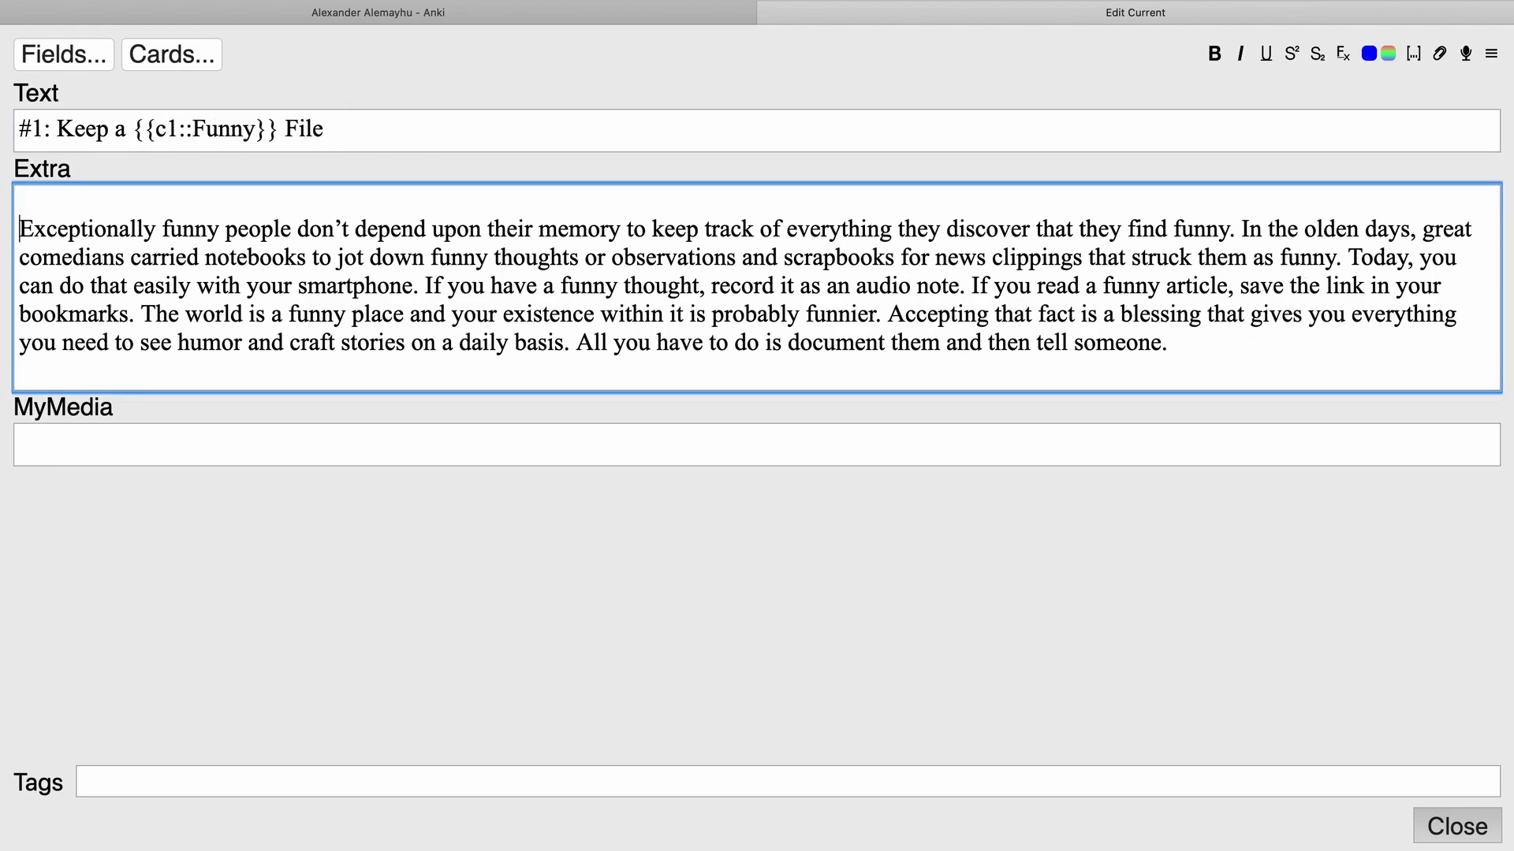
pyautogui.click(1482, 834)
# Reveal the answer of the edited #1 card and reopen the card for editing.
pyautogui.press('space')
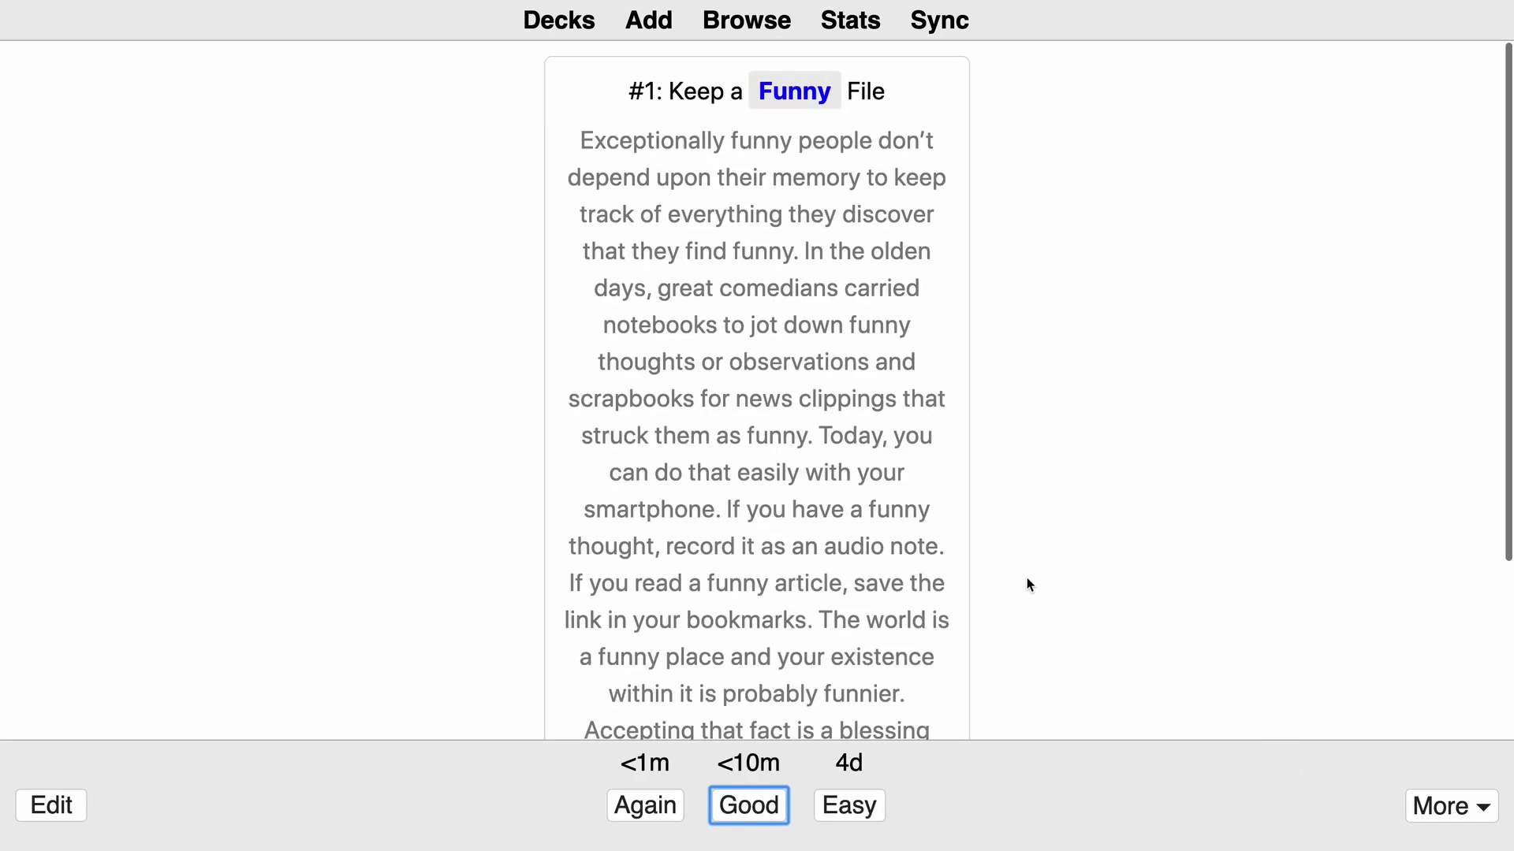
pyautogui.press('e')
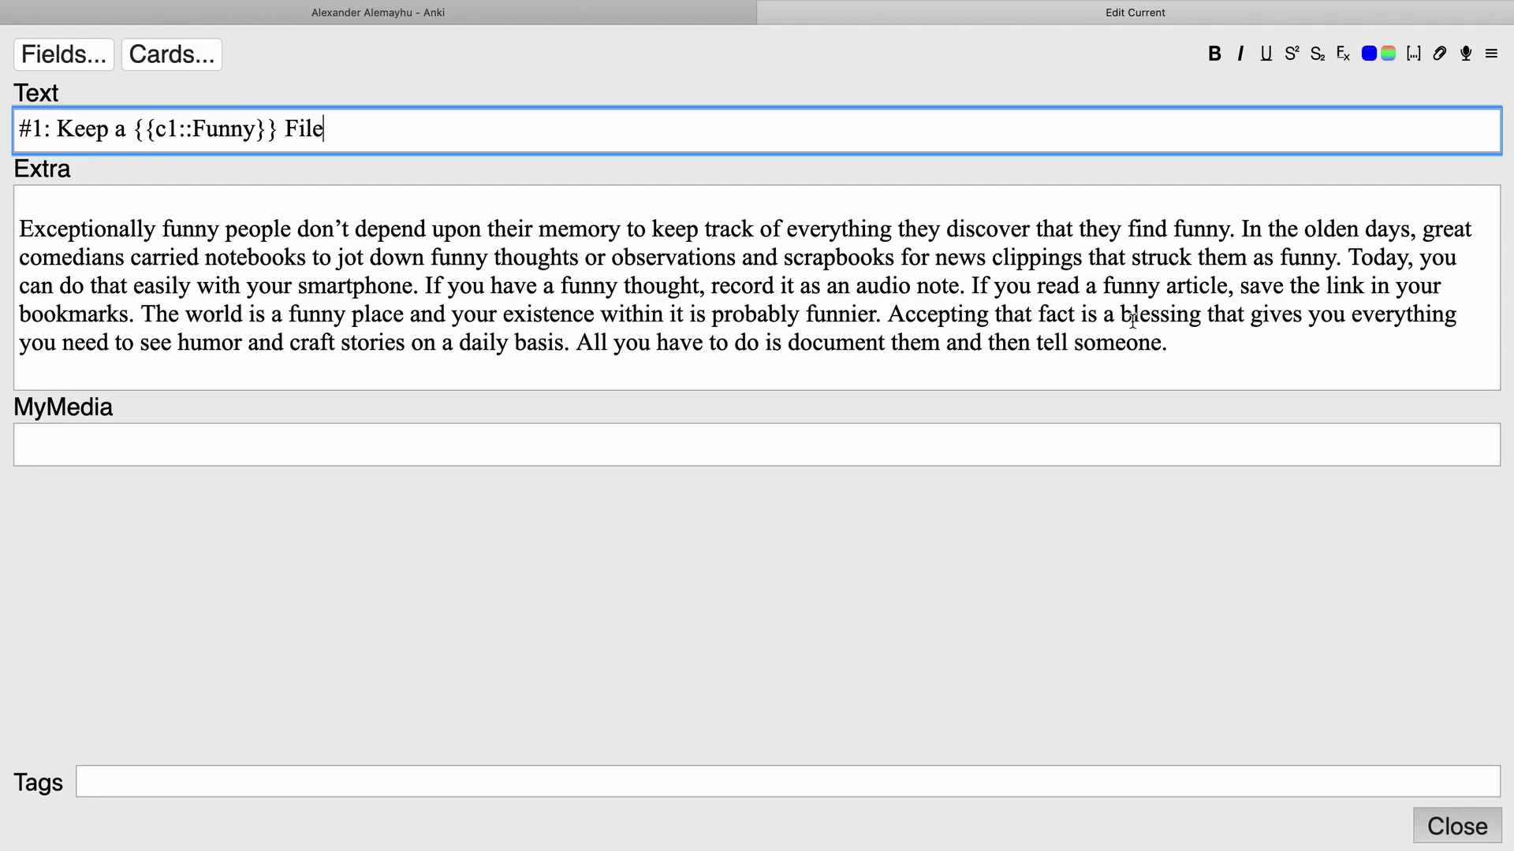
# Return from the card editor to Anki's deck list and switch to Chrome, dismissing the 2anki.net download dialog.
pyautogui.click(1430, 825)
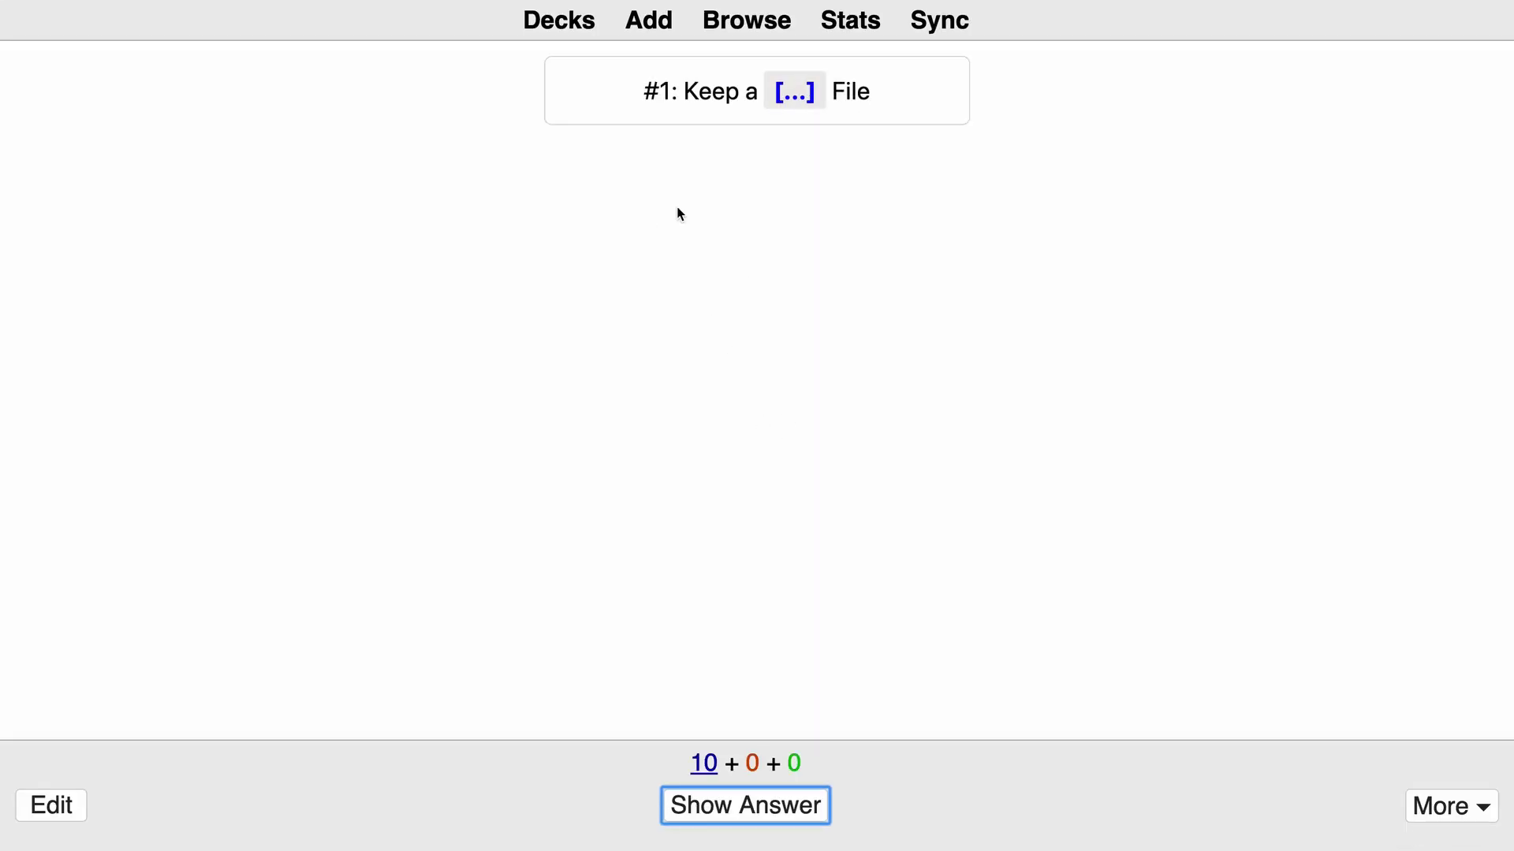
pyautogui.click(583, 16)
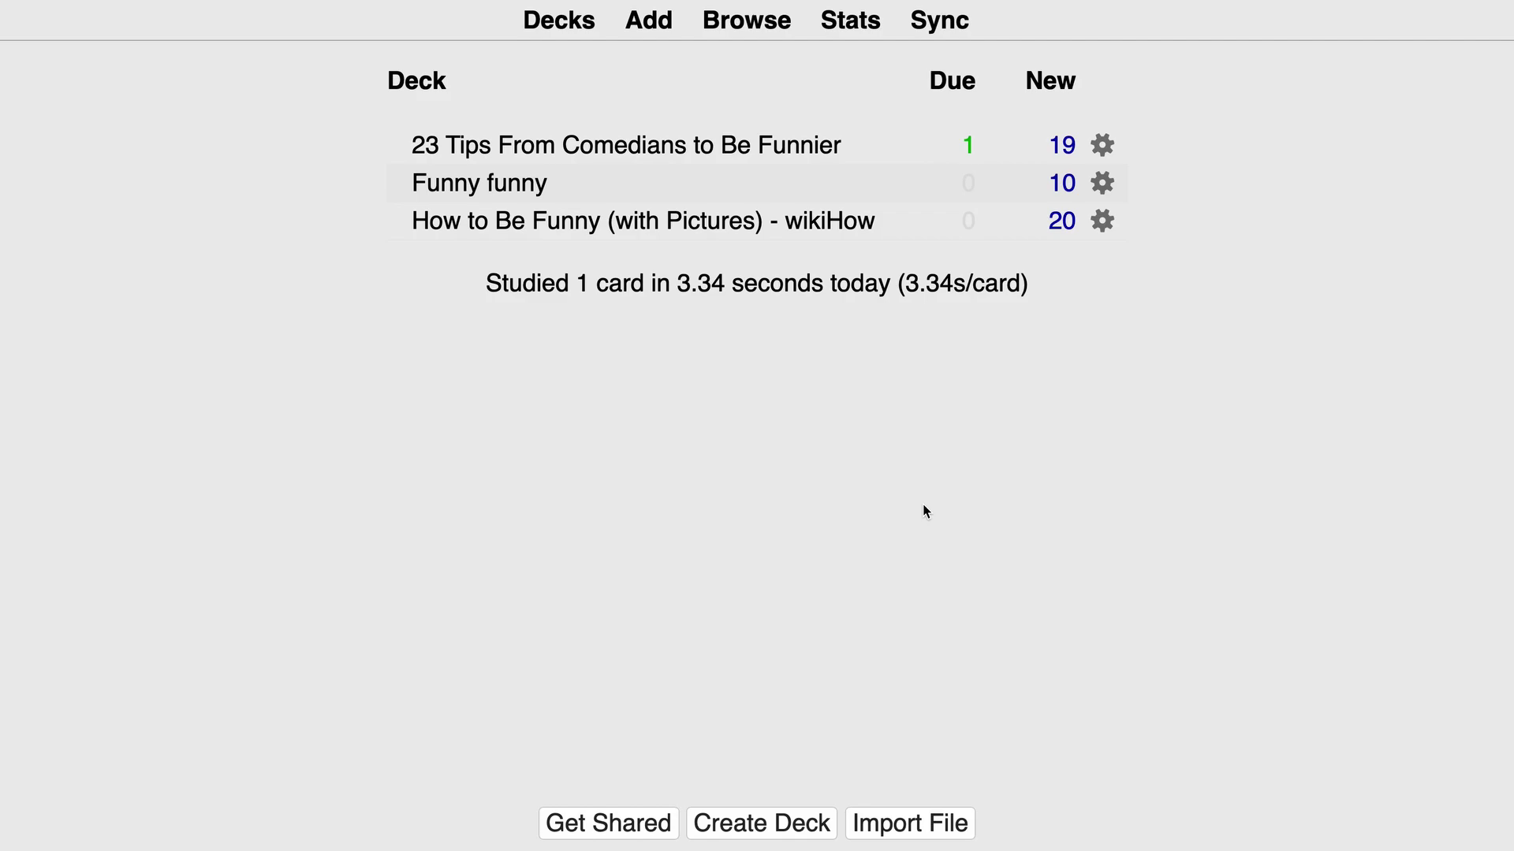
pyautogui.hotkey('ctrl', 'Left')
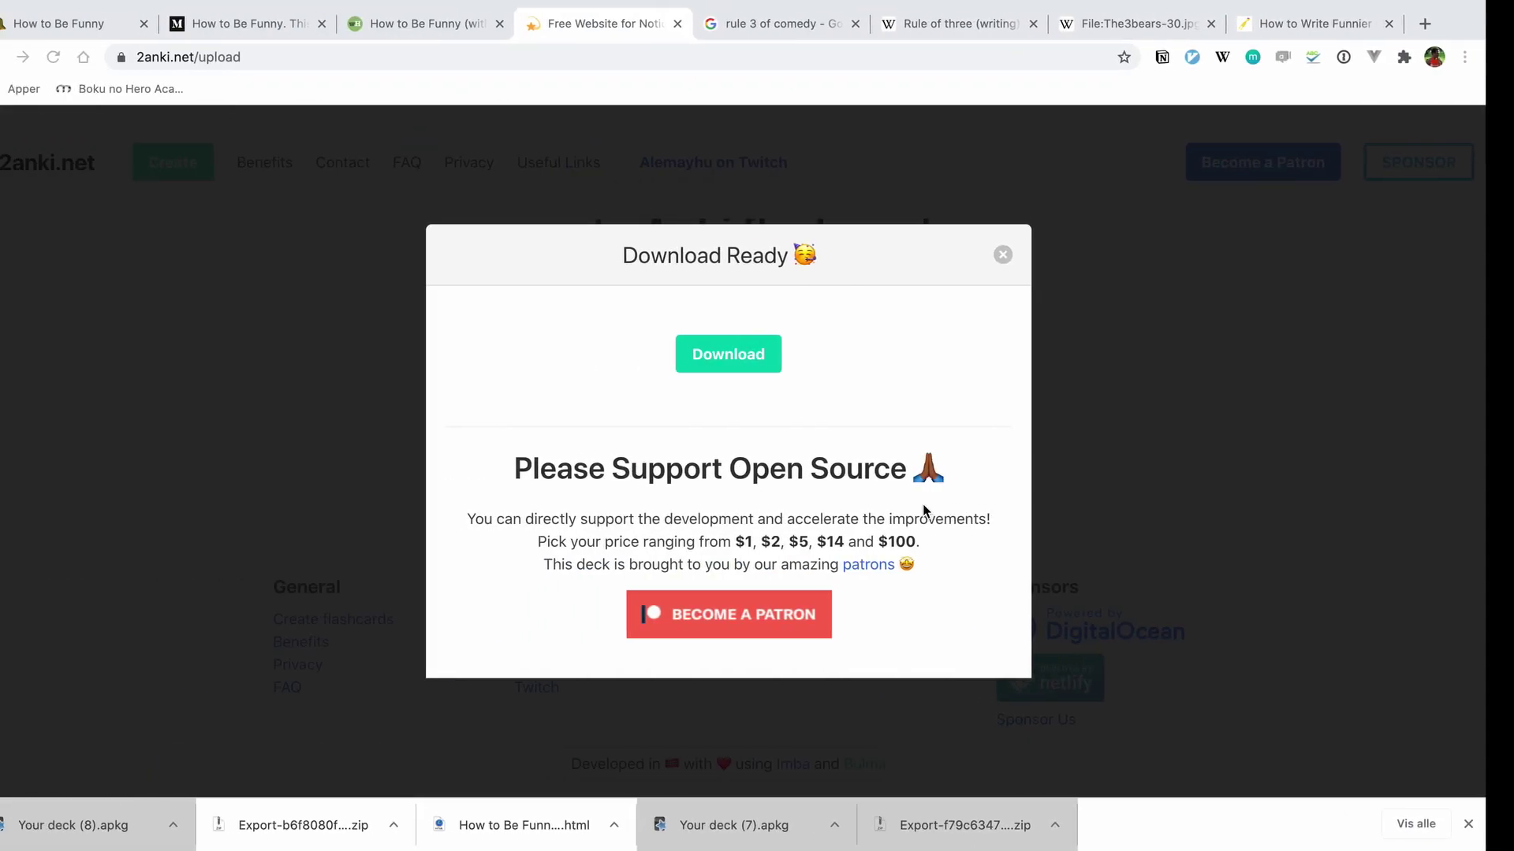
pyautogui.click(1031, 255)
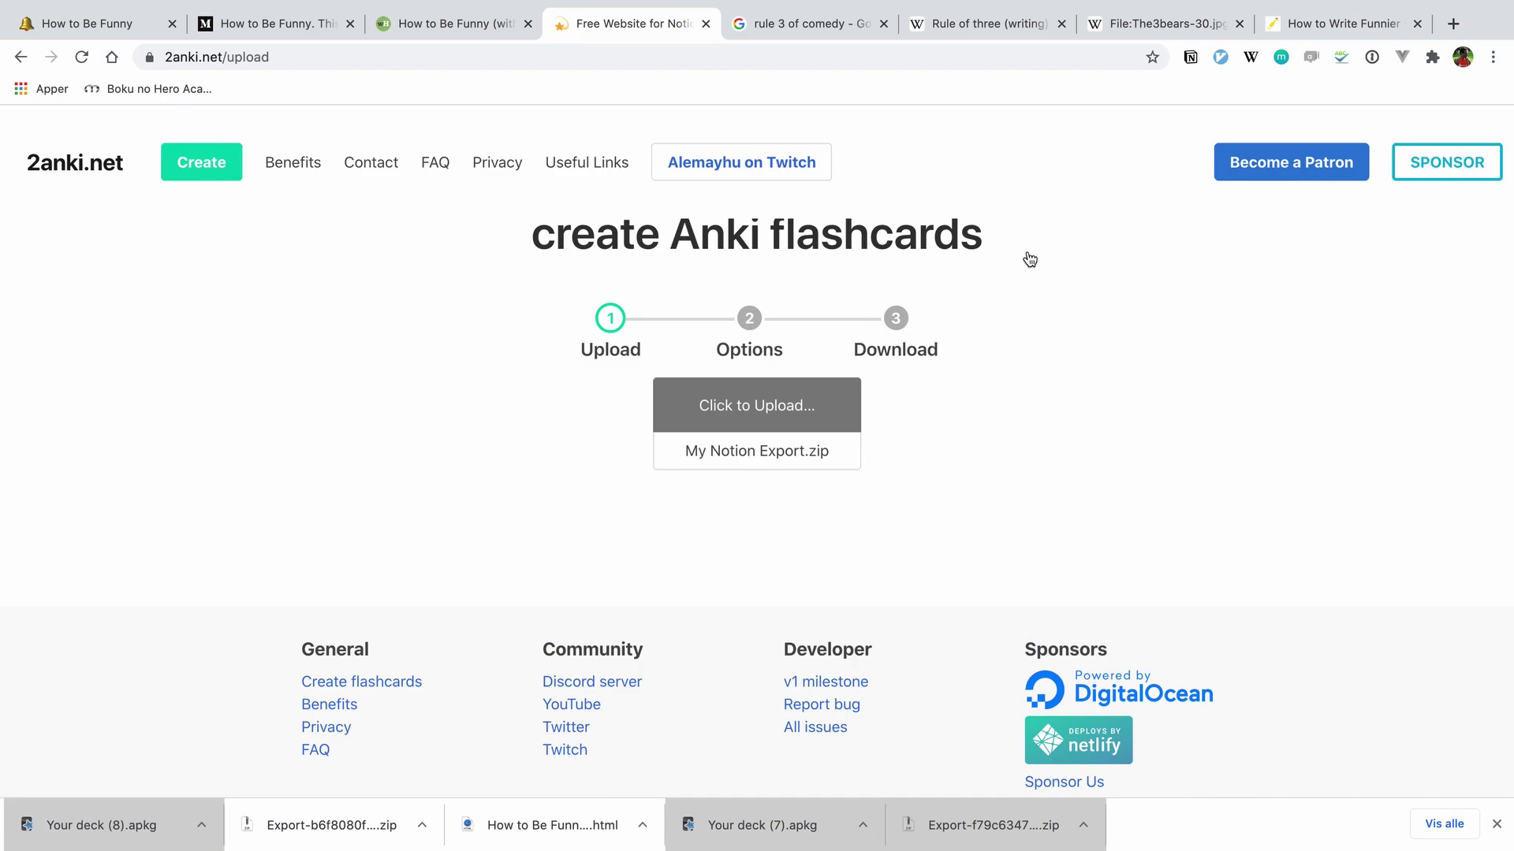
# Search Google for wikipedia in the current browser tab.
pyautogui.press('super+l')
pyautogui.write('wiki')
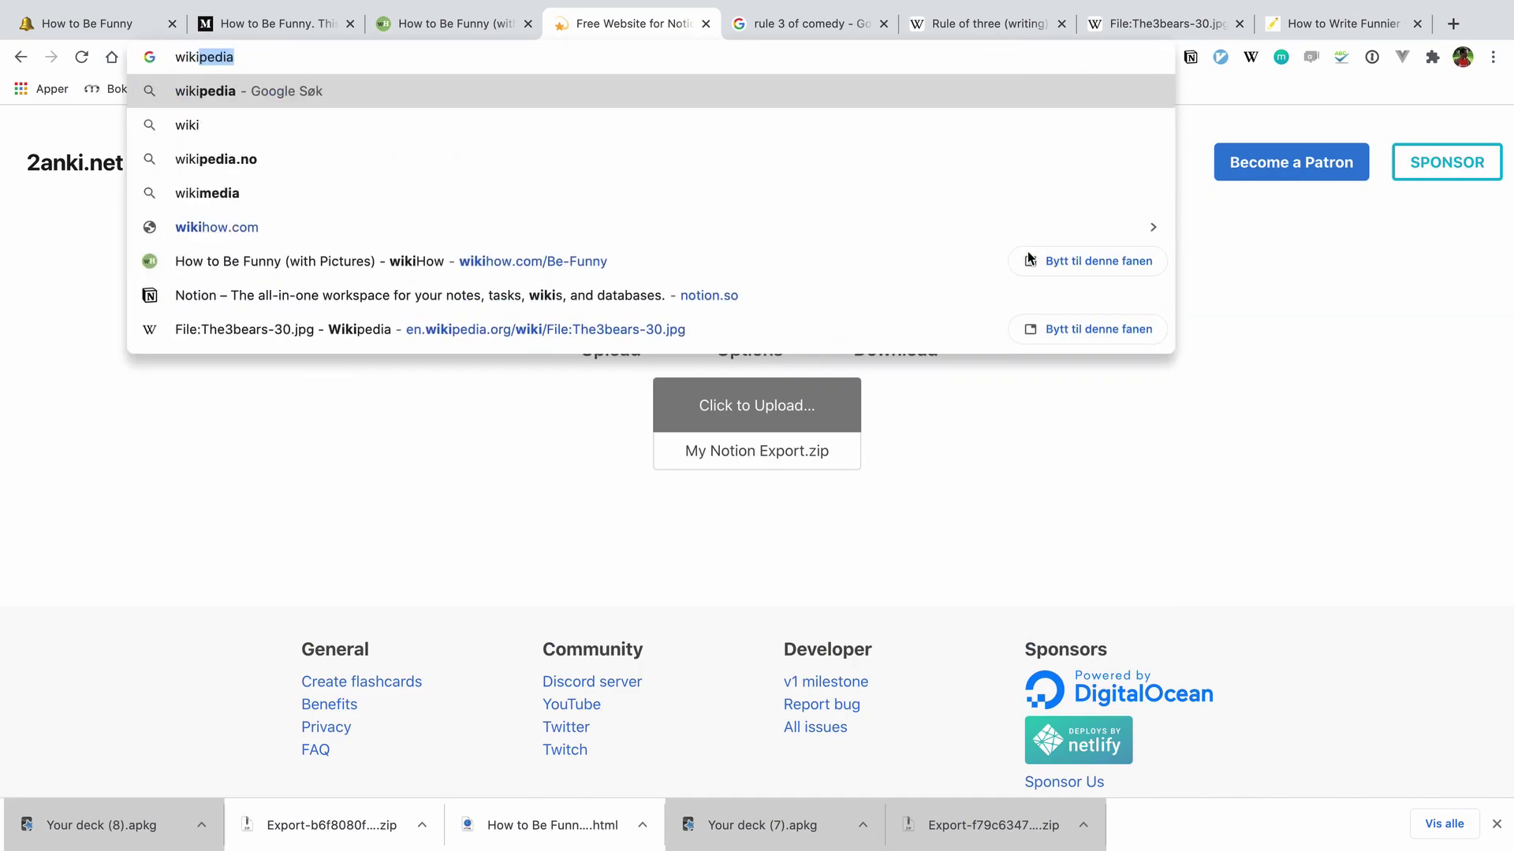
pyautogui.press('Down')
pyautogui.press('Down')
pyautogui.press('Down')
pyautogui.press('Down')
pyautogui.press('super+a')
pyautogui.write('wikep')
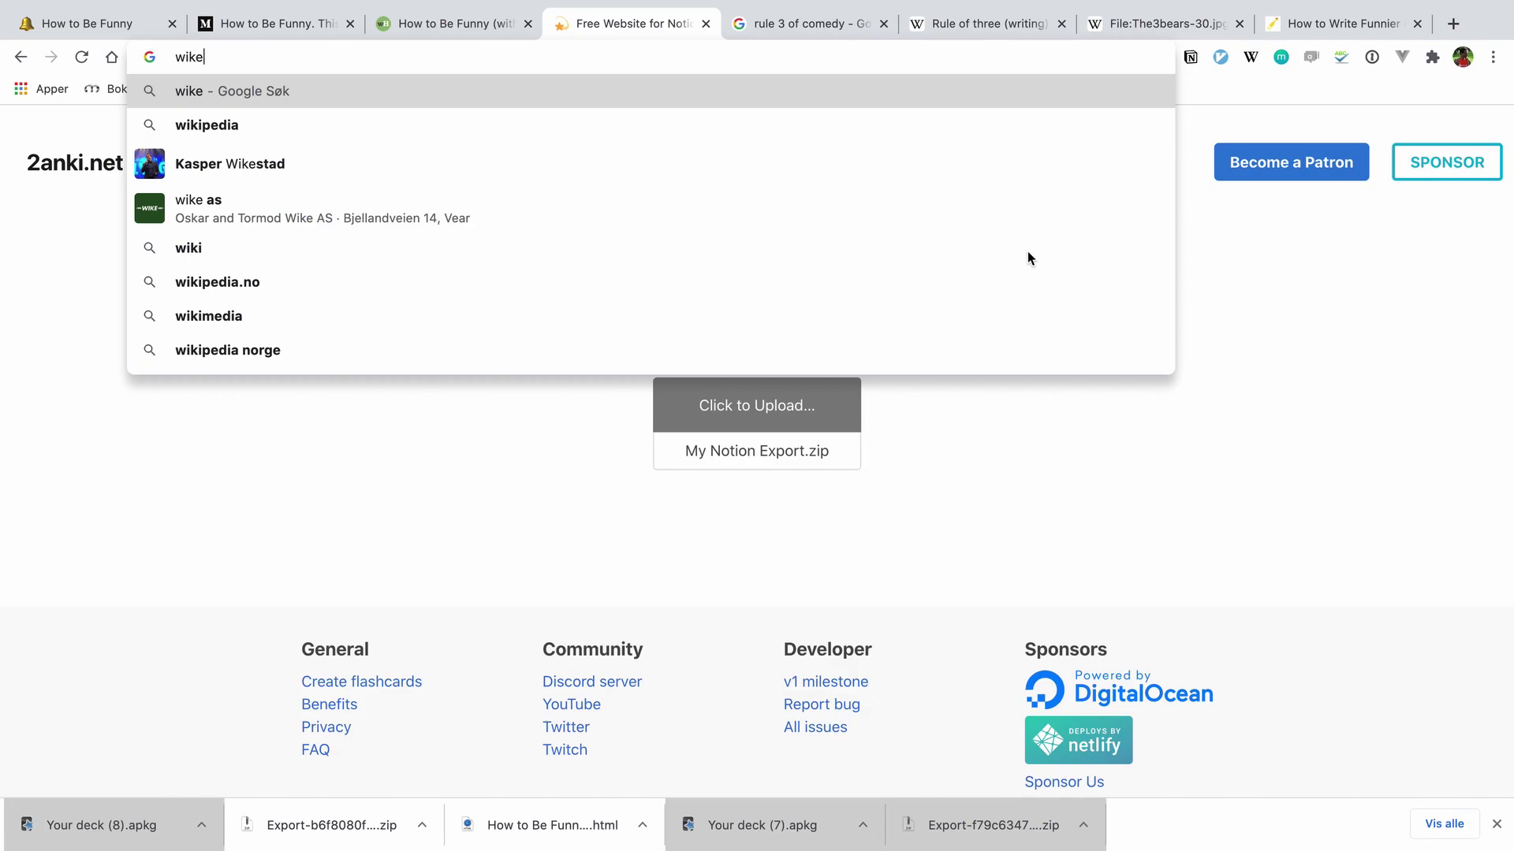
pyautogui.press('BackSpace')
pyautogui.press('BackSpace')
pyautogui.write('i')
pyautogui.press('Return')
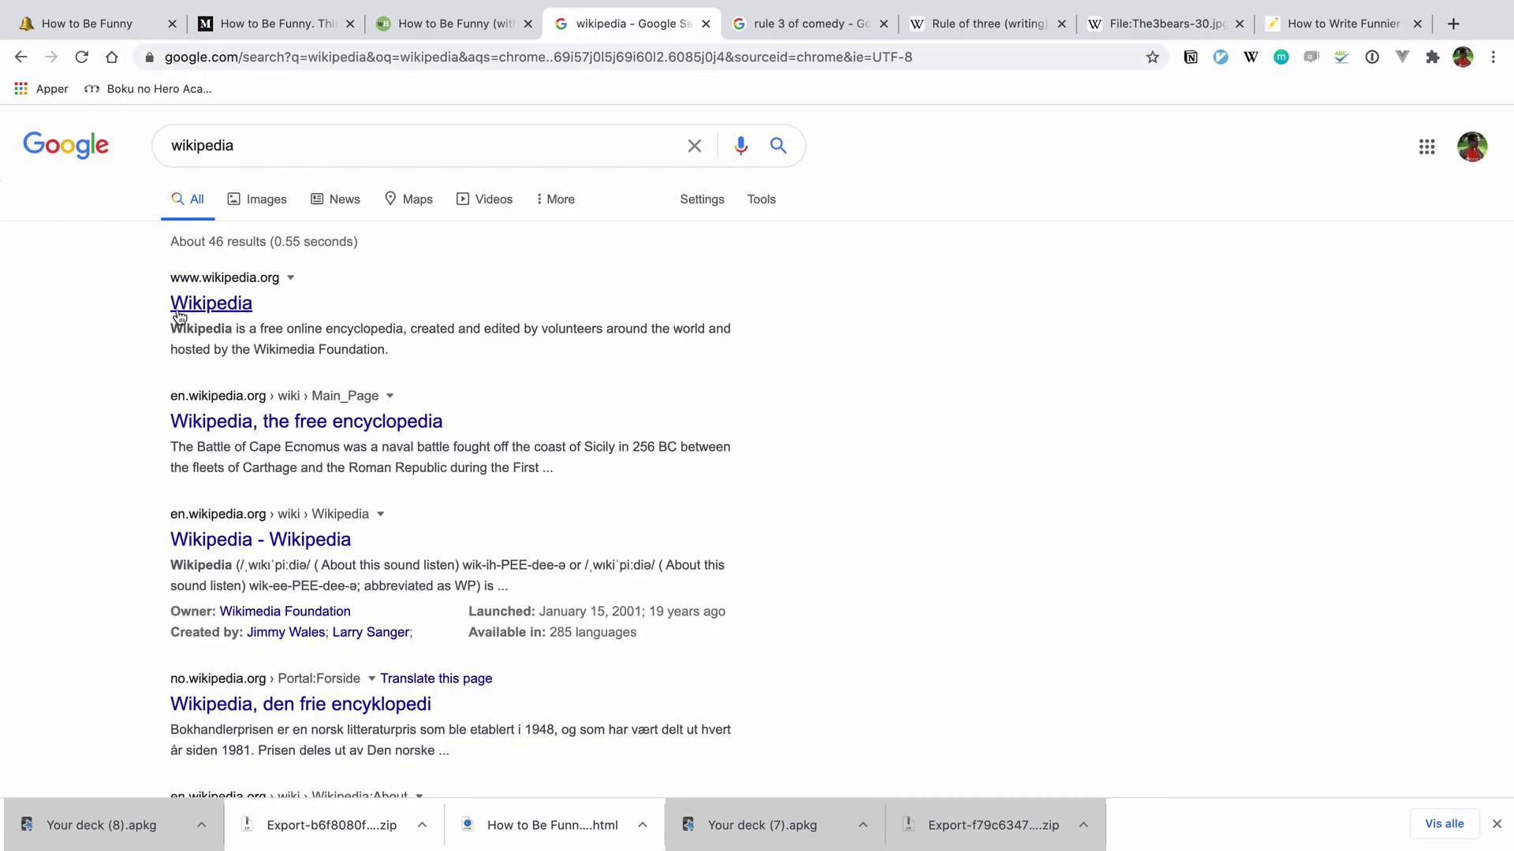
# Open Wikipedia from the search results and go to its English main page.
pyautogui.click(197, 302)
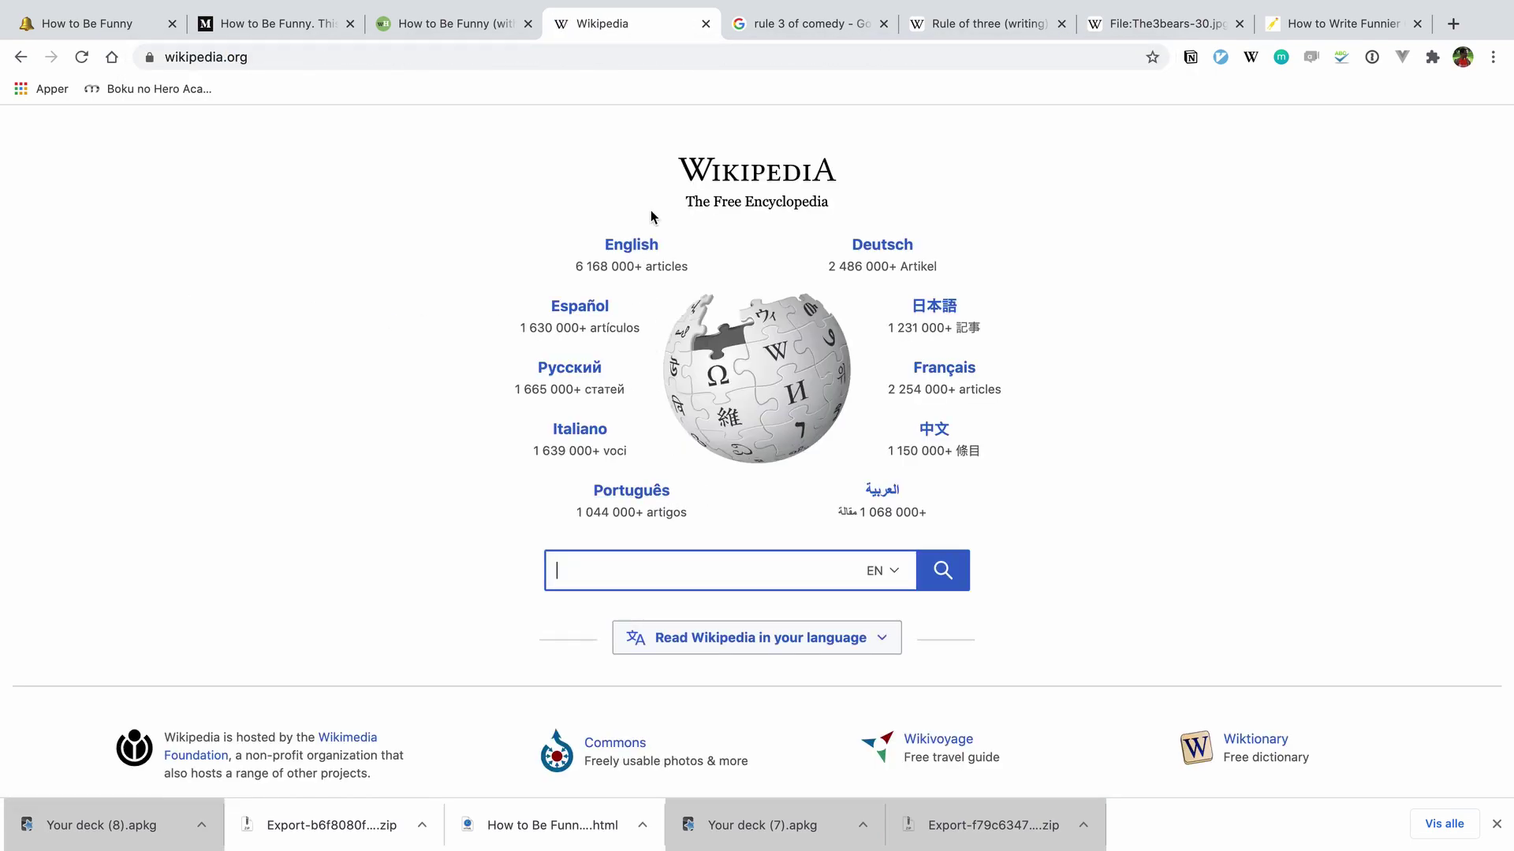
pyautogui.click(637, 242)
pyautogui.scroll(-5, 840, 201)
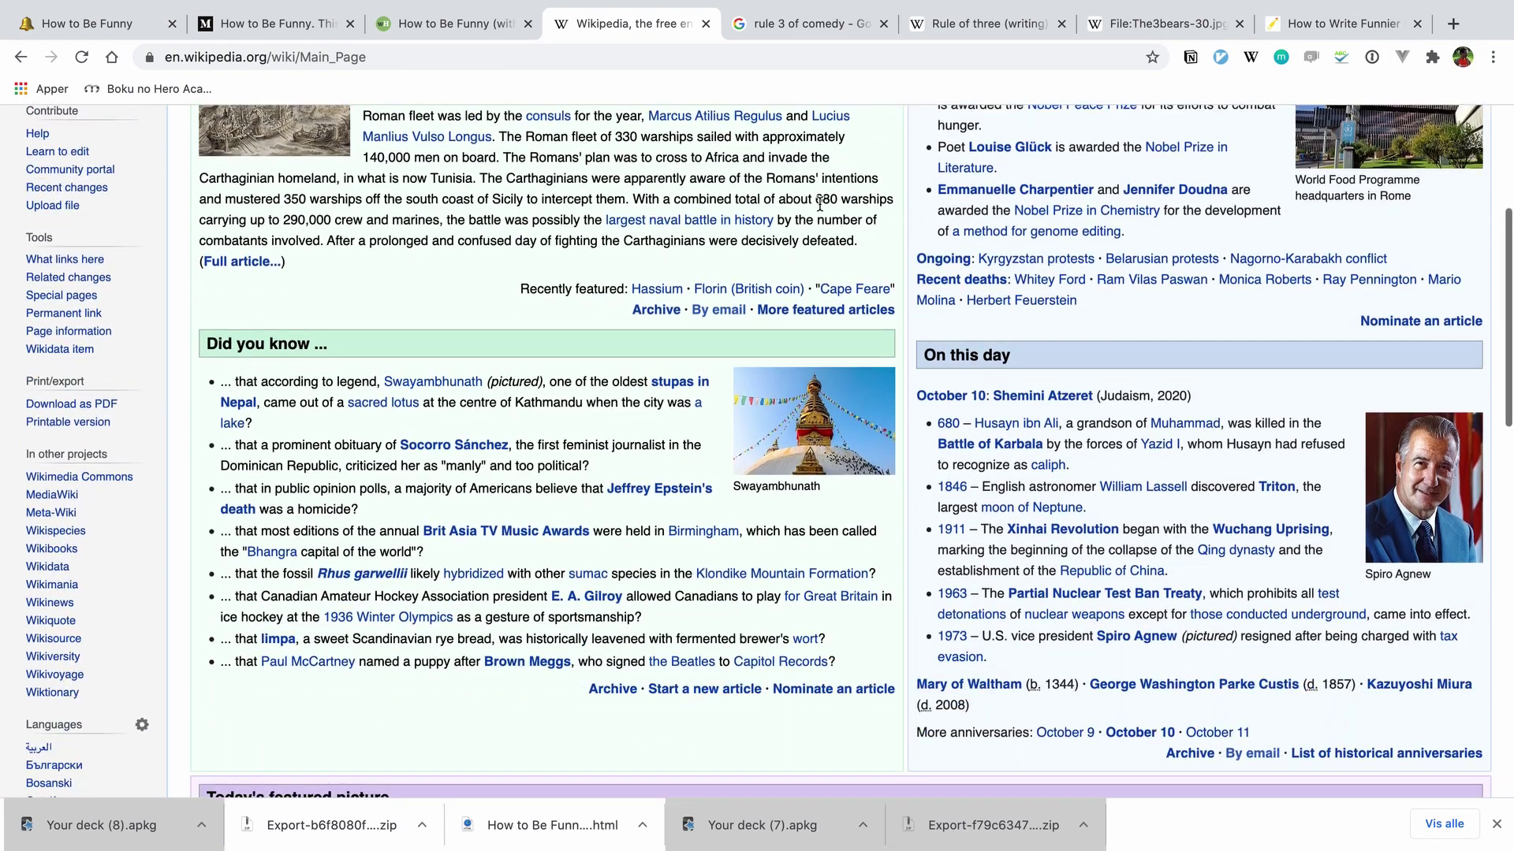
pyautogui.scroll(4, 495, 382)
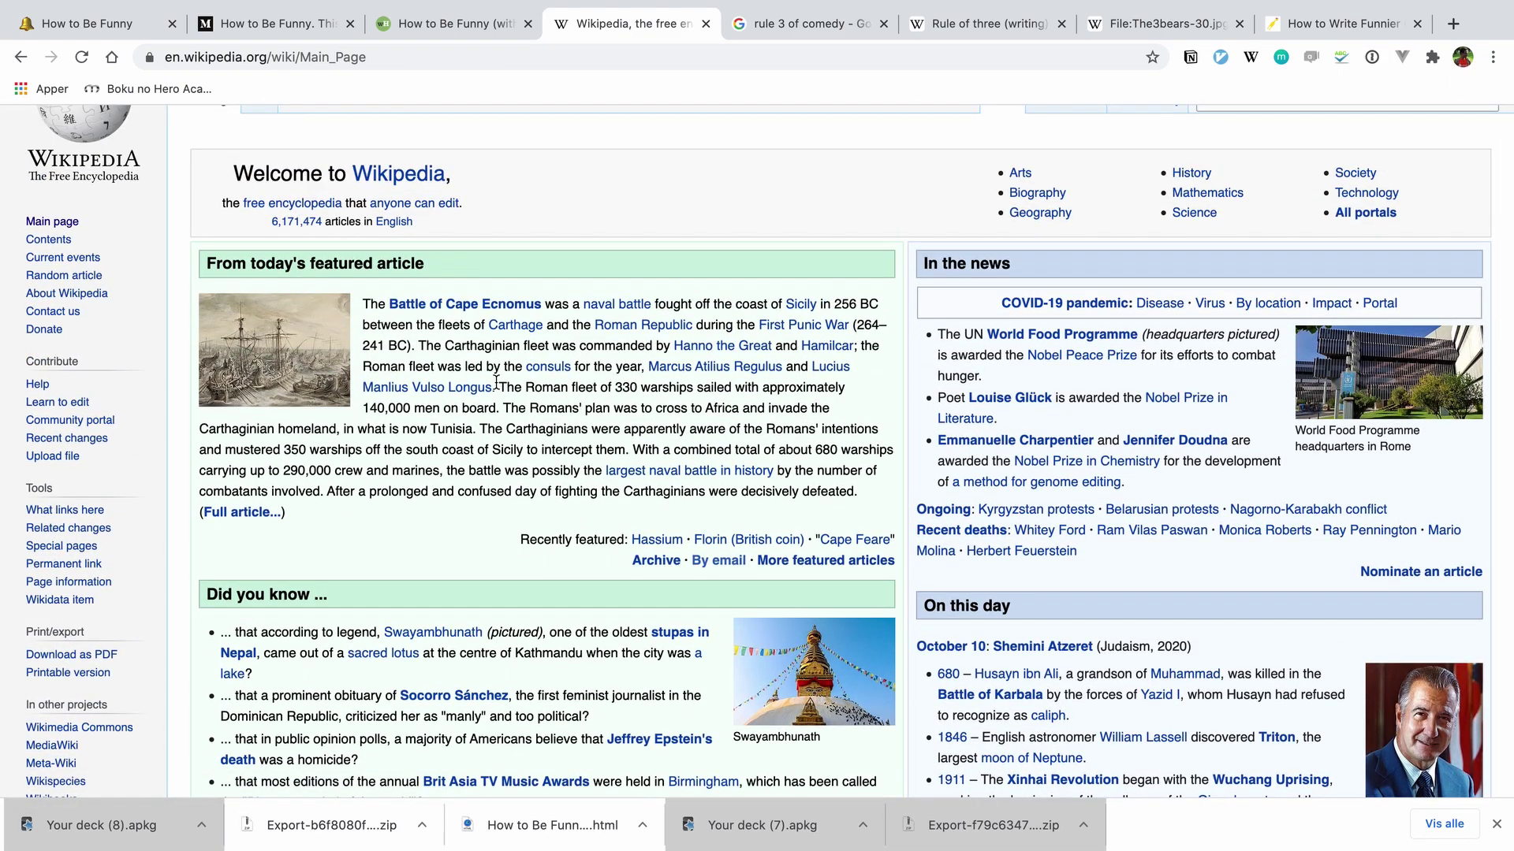
pyautogui.scroll(-4, 496, 382)
pyautogui.scroll(5, 1391, 112)
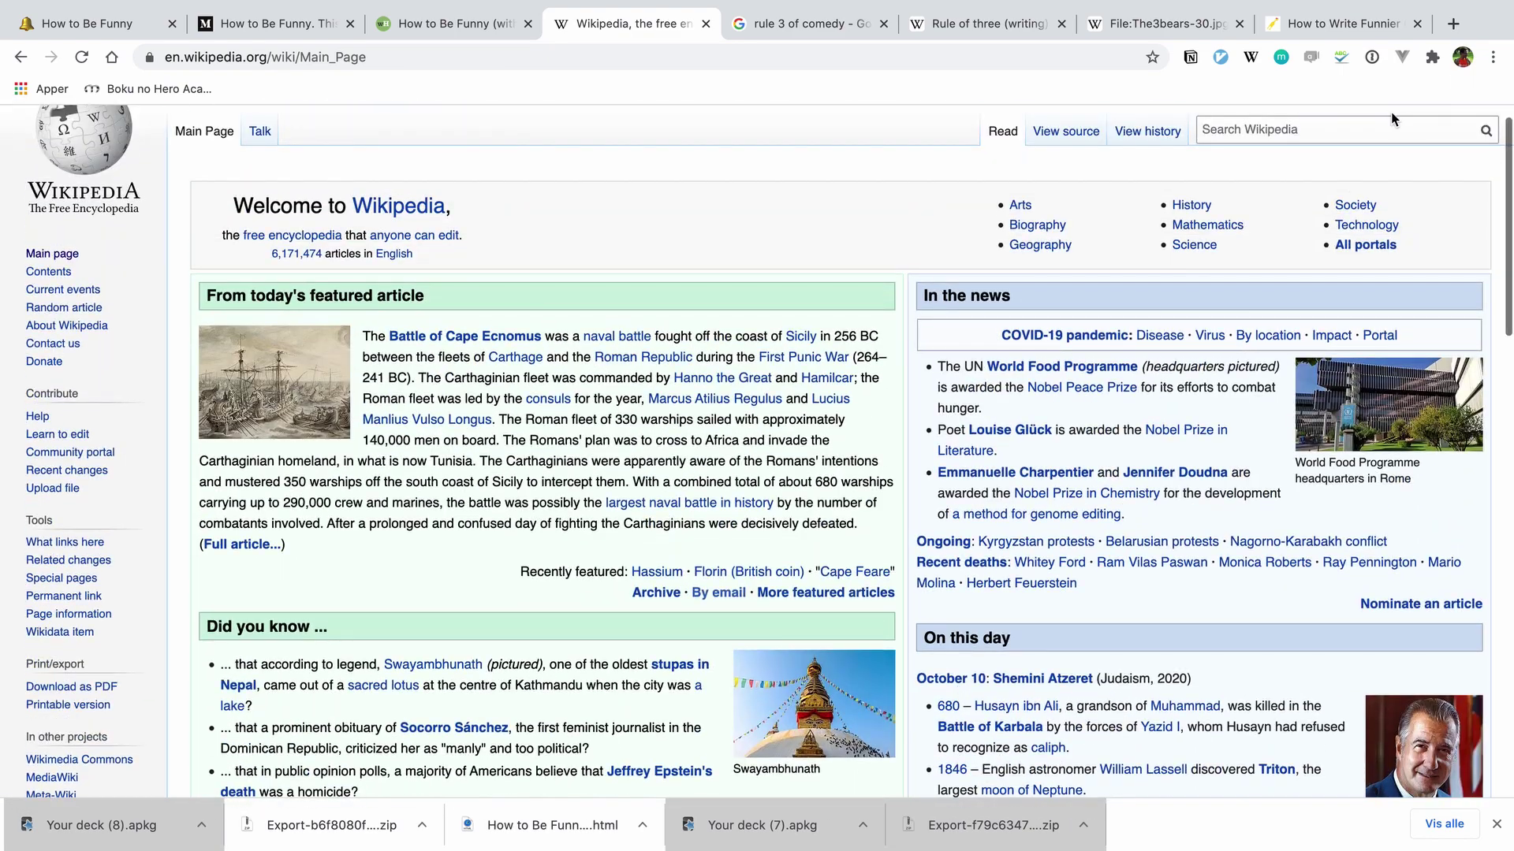
# Search Wikipedia for Richard Hamming and open the article.
pyautogui.click(1362, 125)
pyautogui.write('Richard Hamm')
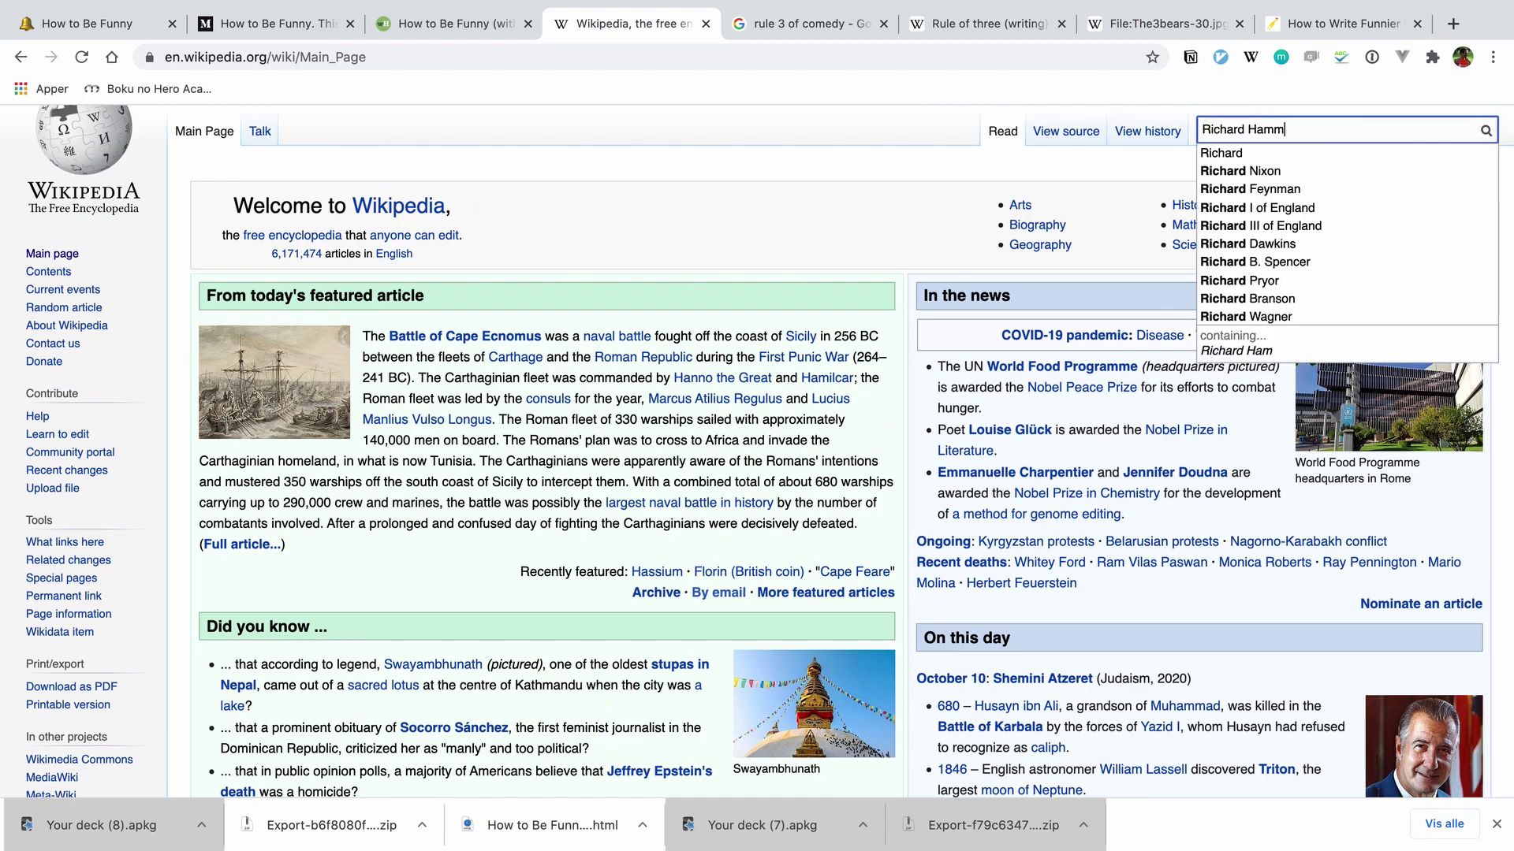
pyautogui.write('ing')
pyautogui.press('Return')
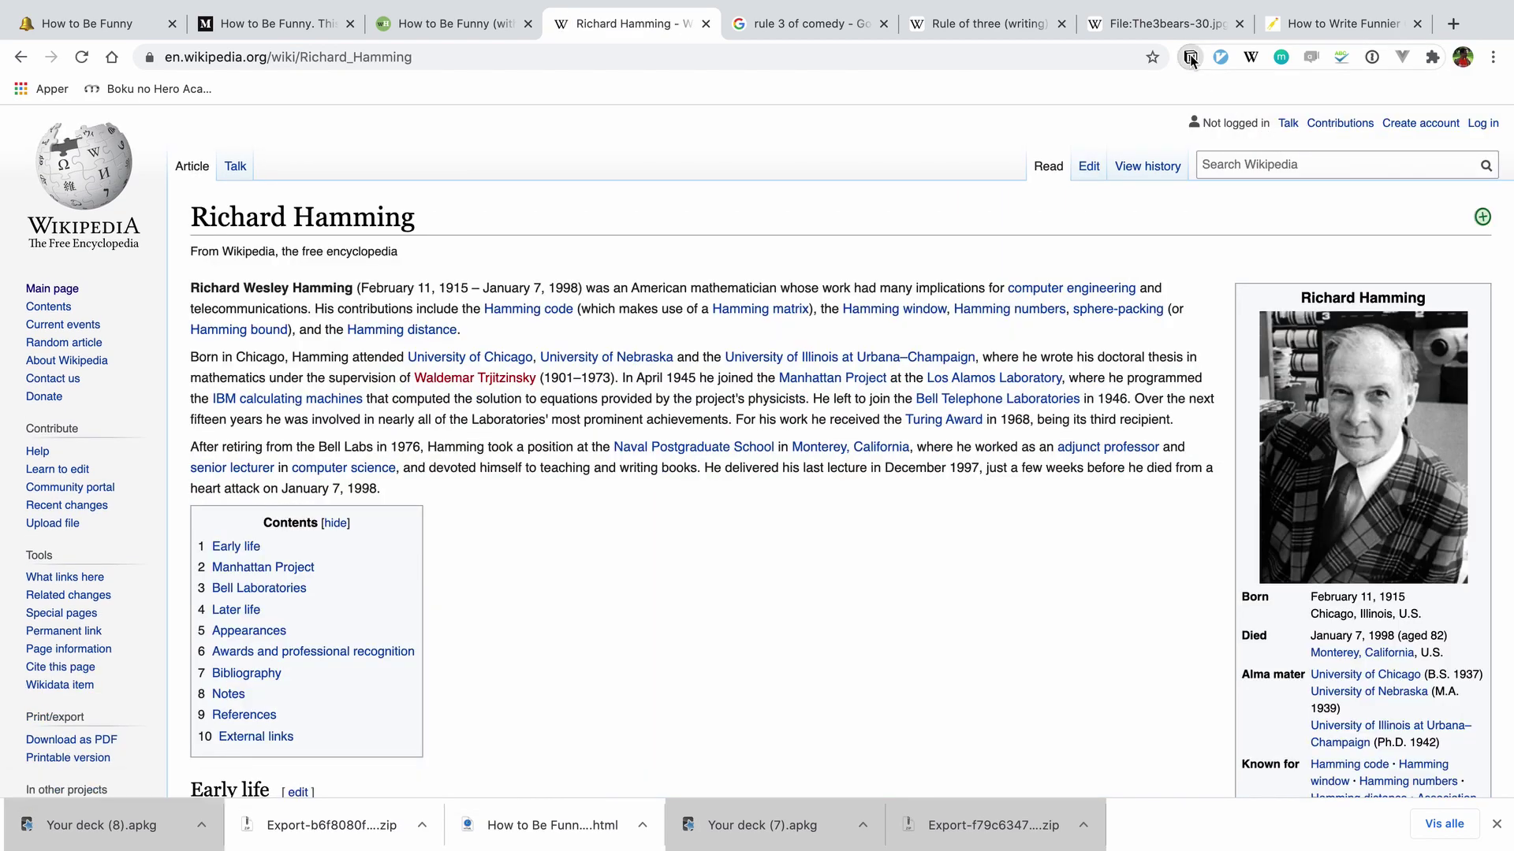
# Save the Richard Hamming article to Notion with the web clipper and open the clipped page.
pyautogui.click(1191, 60)
pyautogui.click(979, 169)
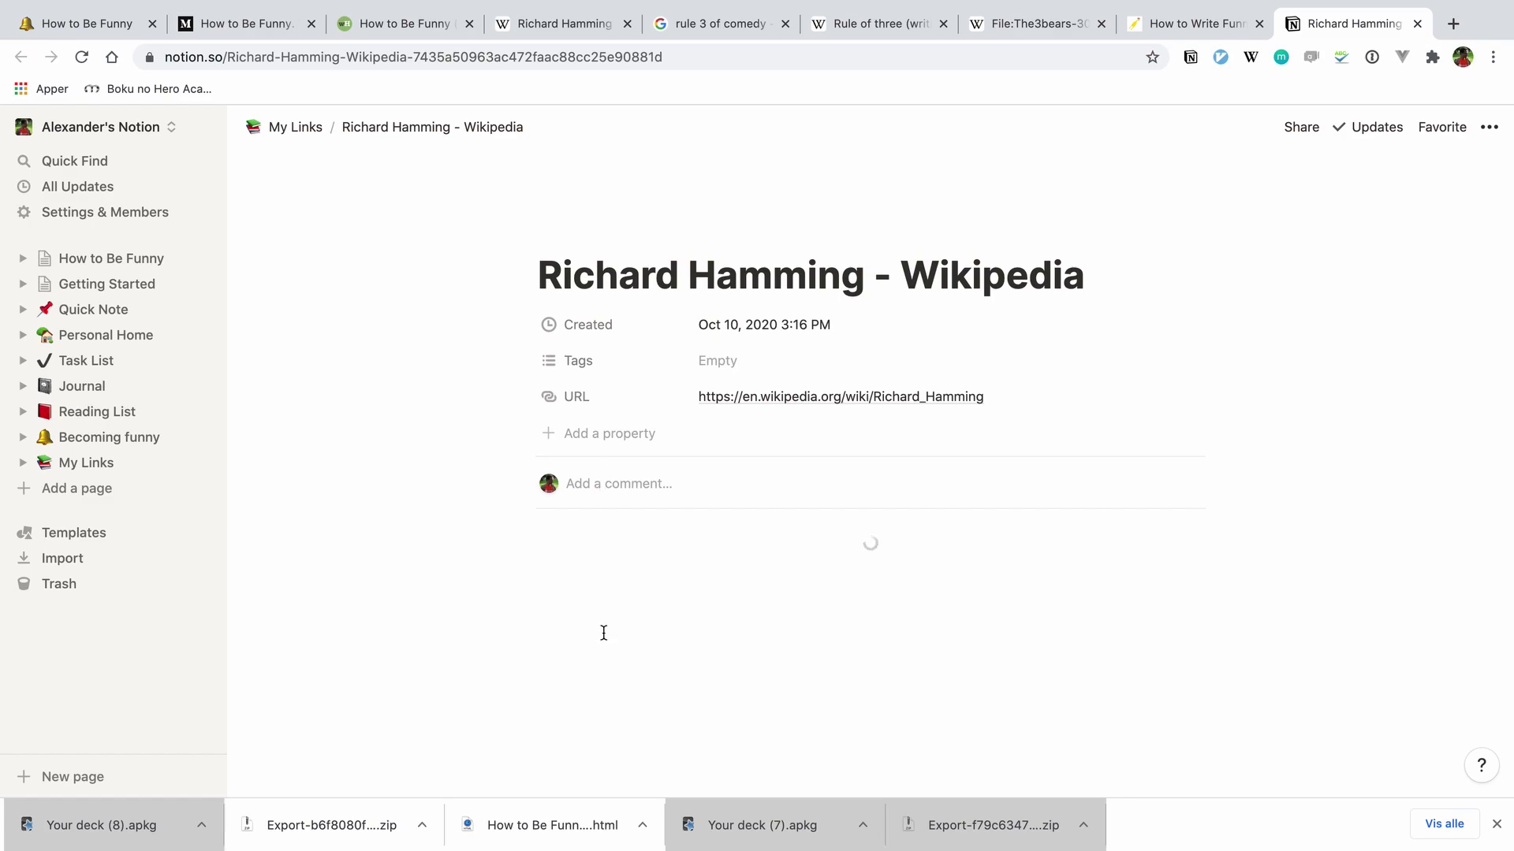
# Look through the clipped Richard Hamming page from start to end and check its sharing options.
pyautogui.scroll(-20, 729, 468)
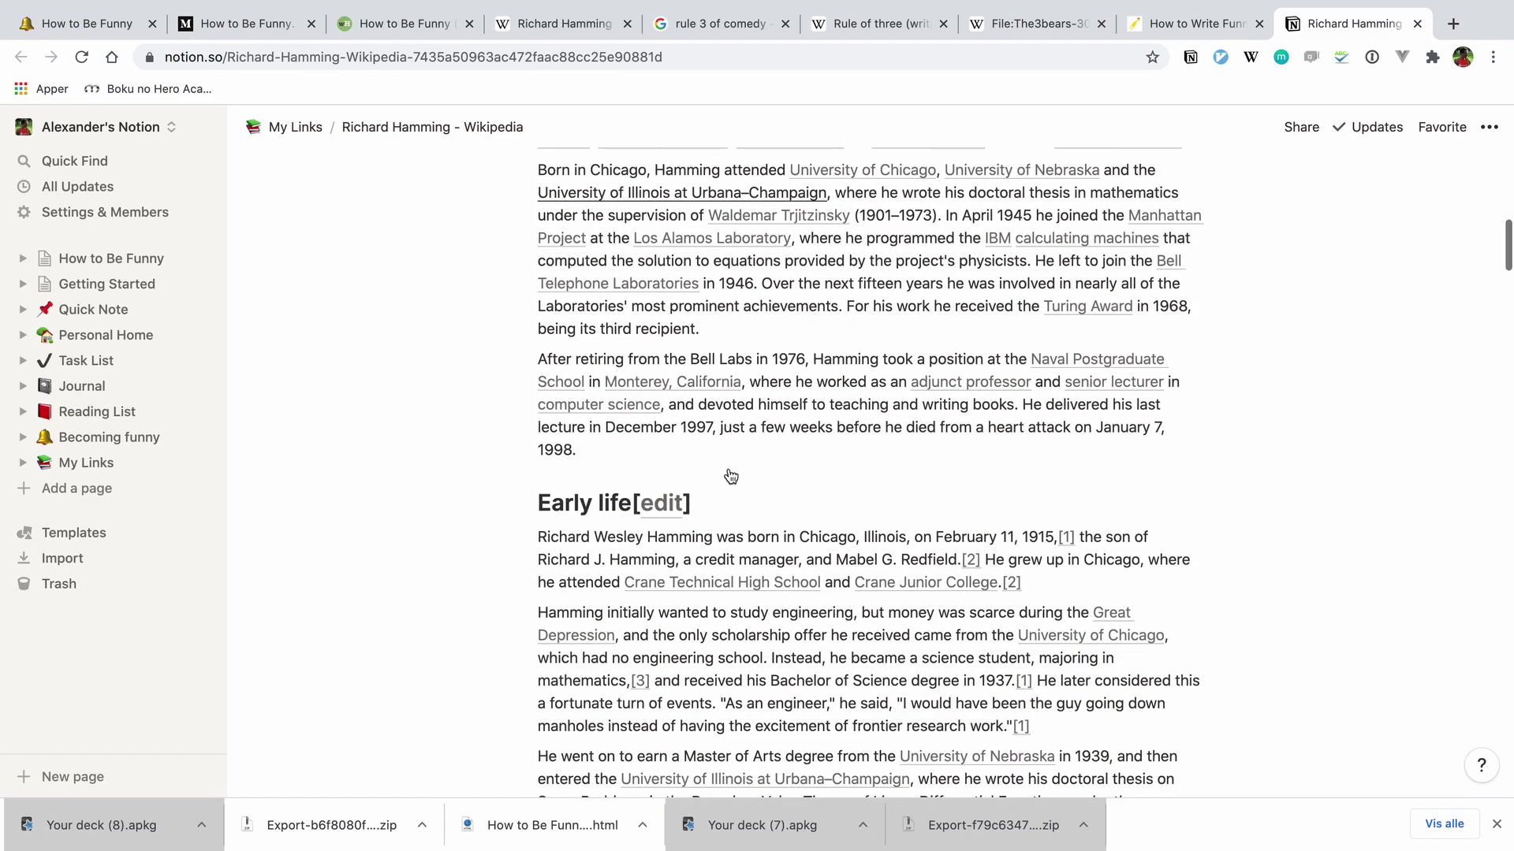
pyautogui.scroll(-20, 728, 468)
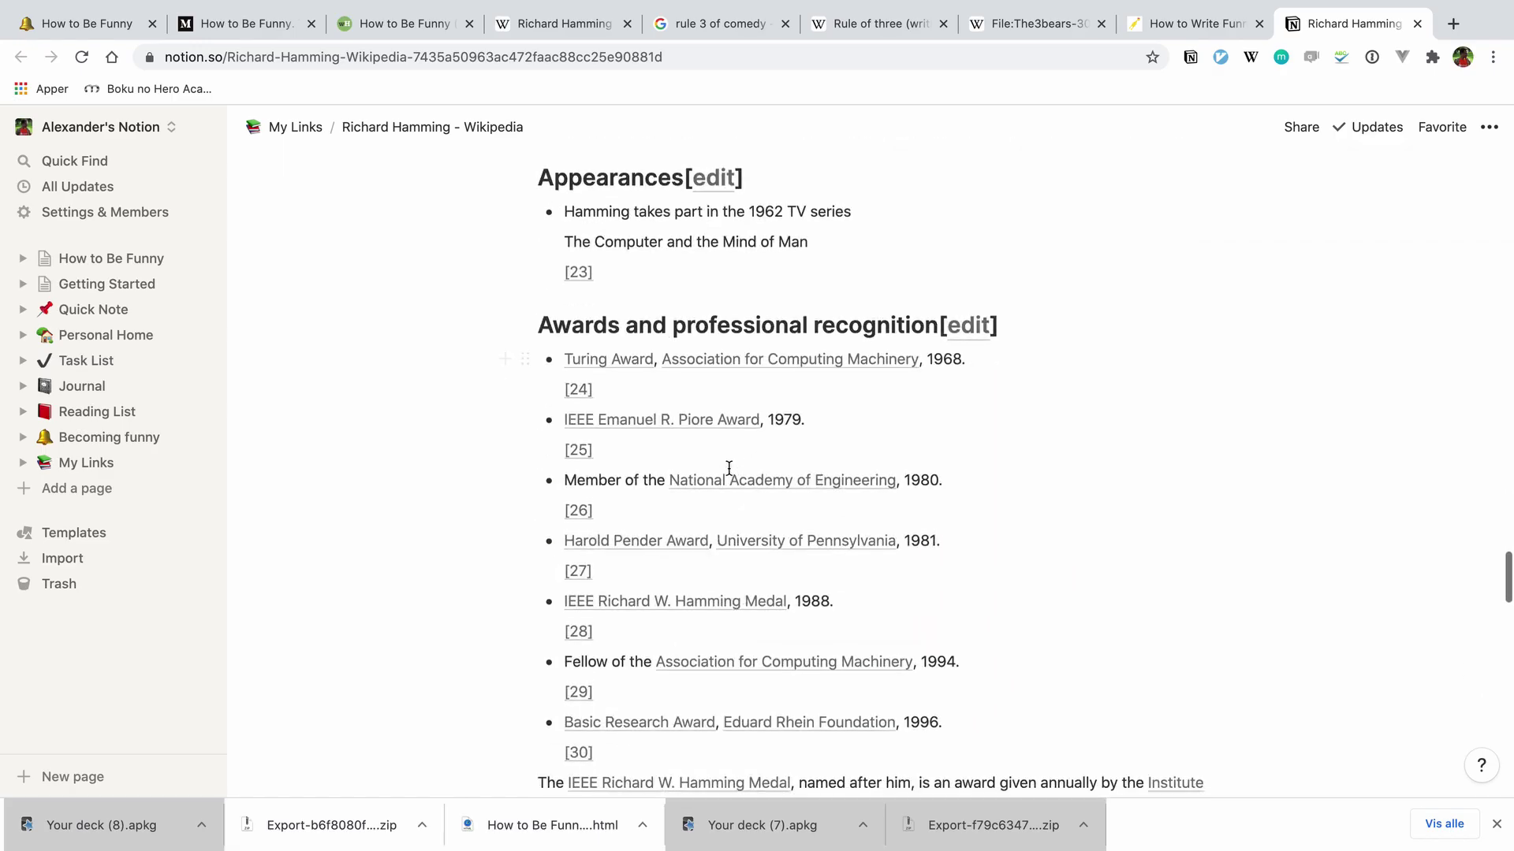
pyautogui.scroll(-10, 728, 467)
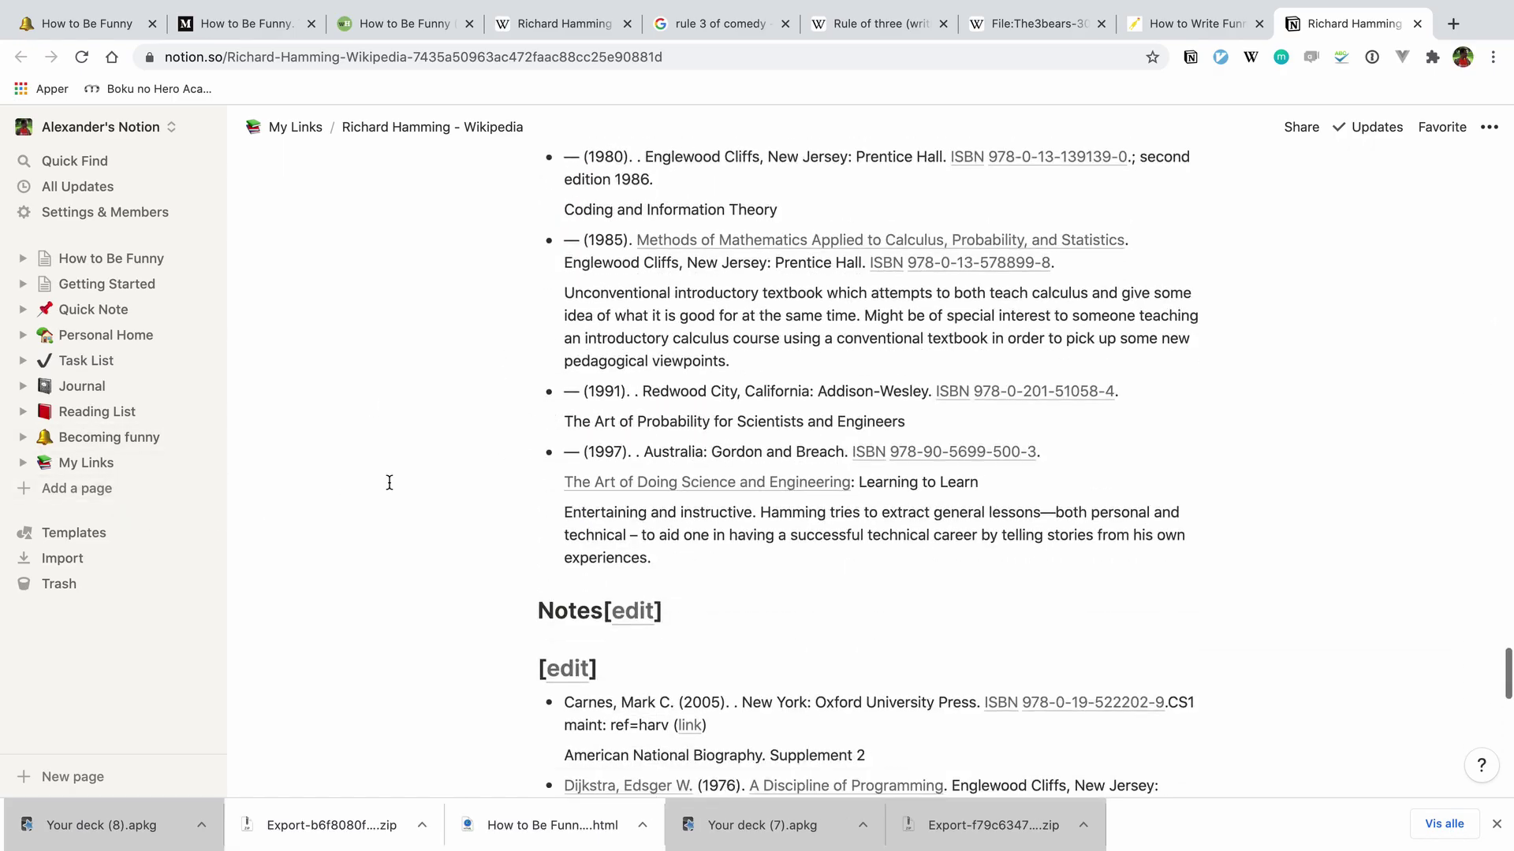
pyautogui.scroll(15, 388, 483)
pyautogui.scroll(20, 388, 483)
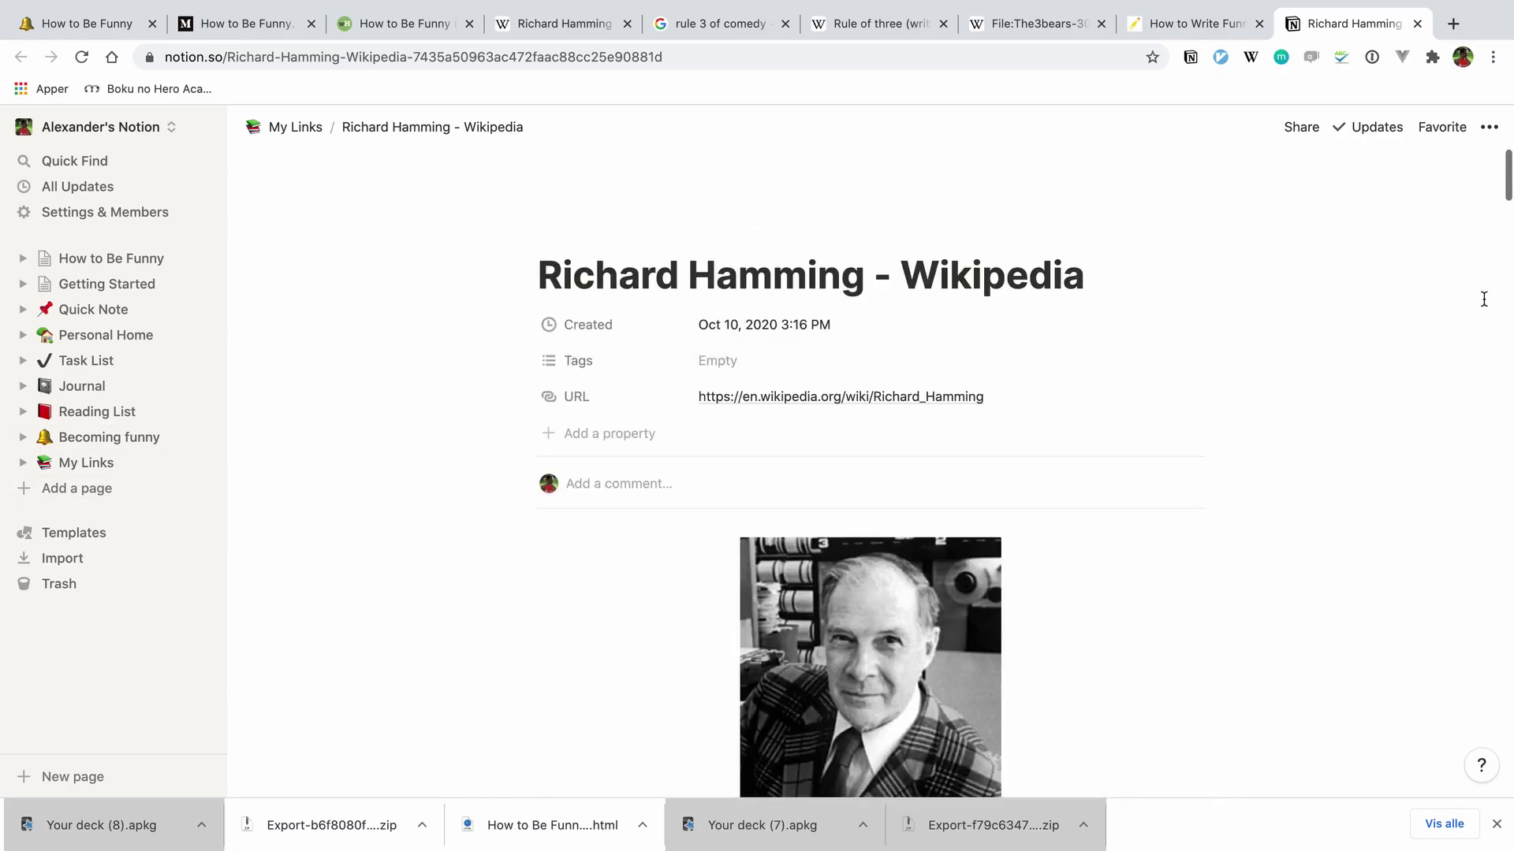
pyautogui.click(1305, 127)
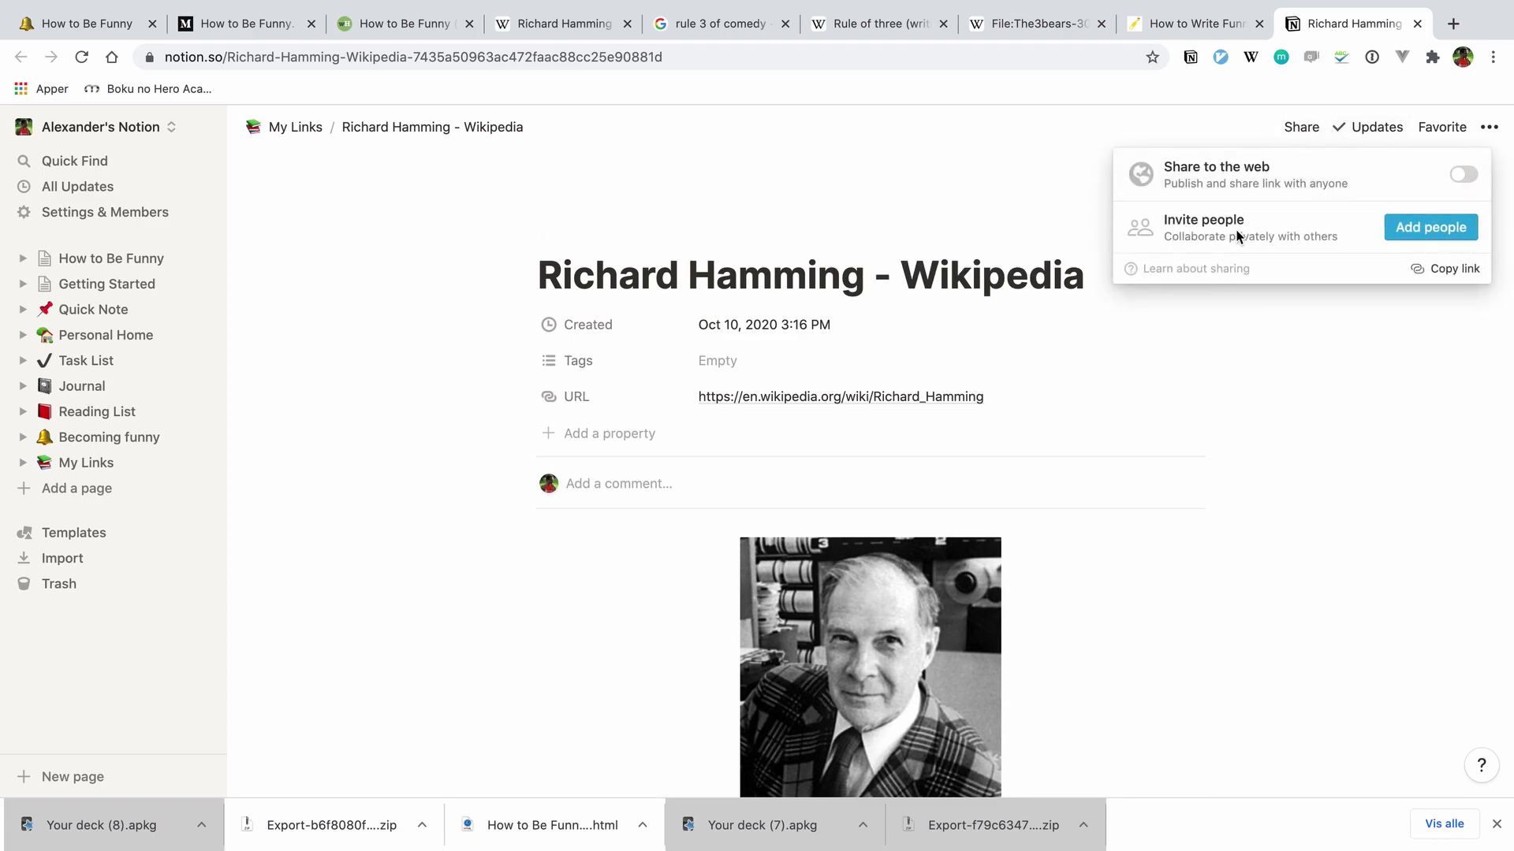
pyautogui.click(1139, 618)
# Insert a toggle between the portrait and the introductory paragraph, reading "What was the occupation of Dr. Hamming?".
pyautogui.scroll(-5, 1139, 618)
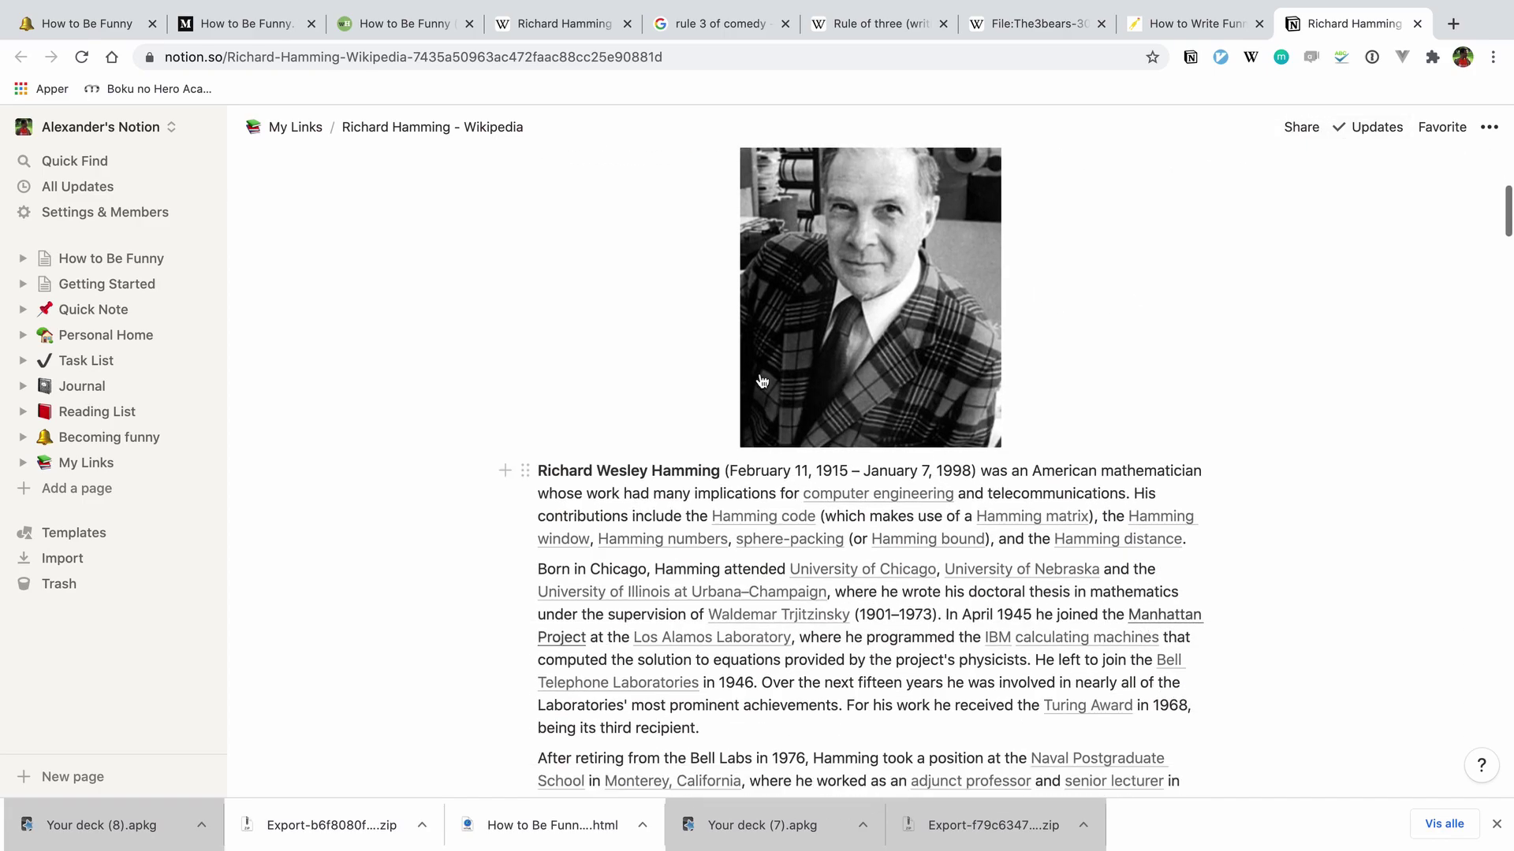
pyautogui.press('Up')
pyautogui.press('Up')
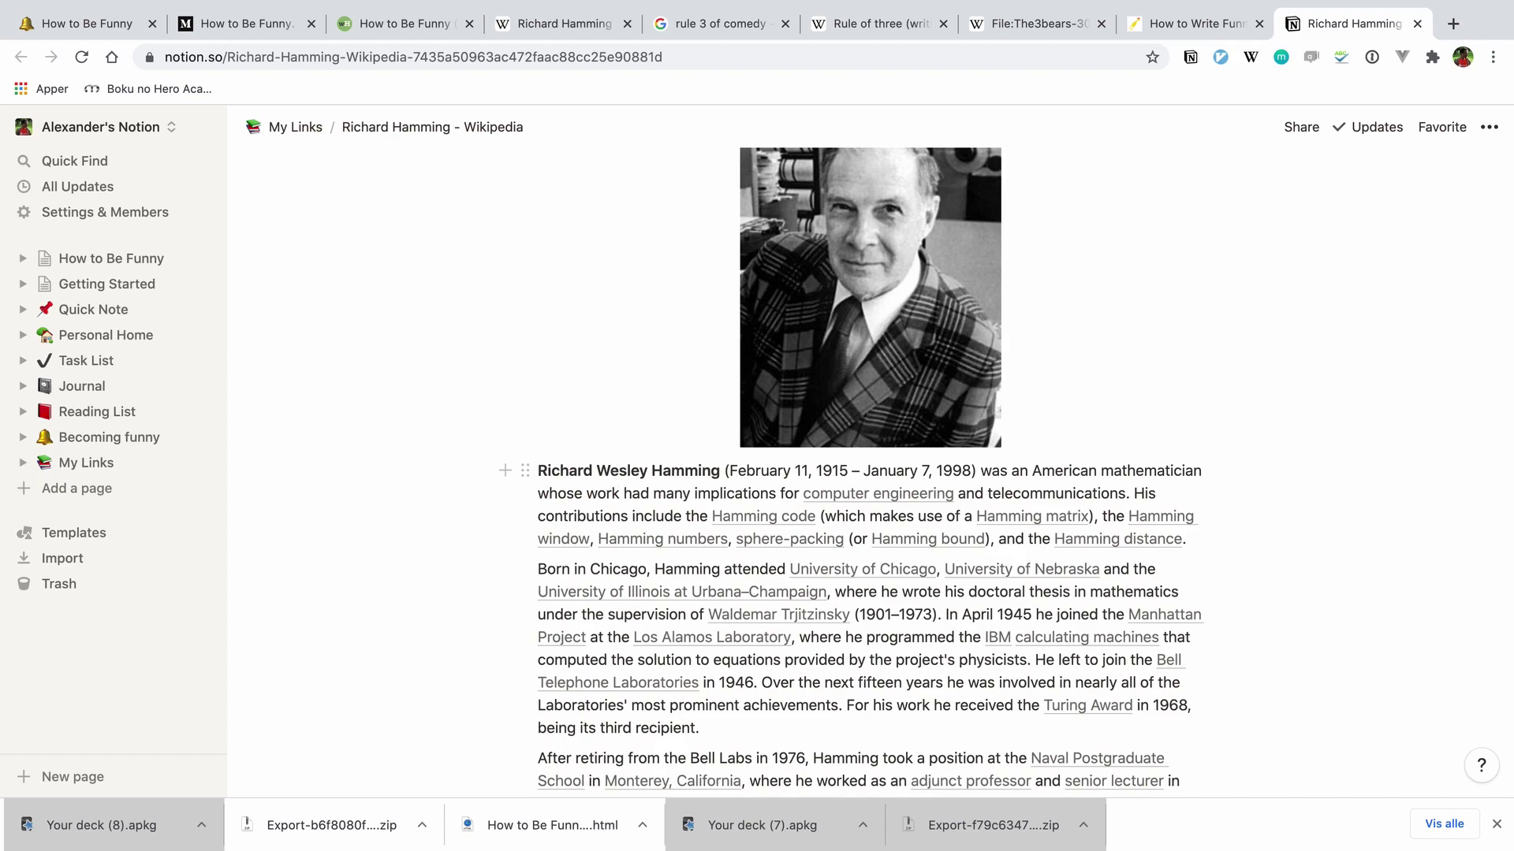
pyautogui.press('Return')
pyautogui.press('Up')
pyautogui.write('> ')
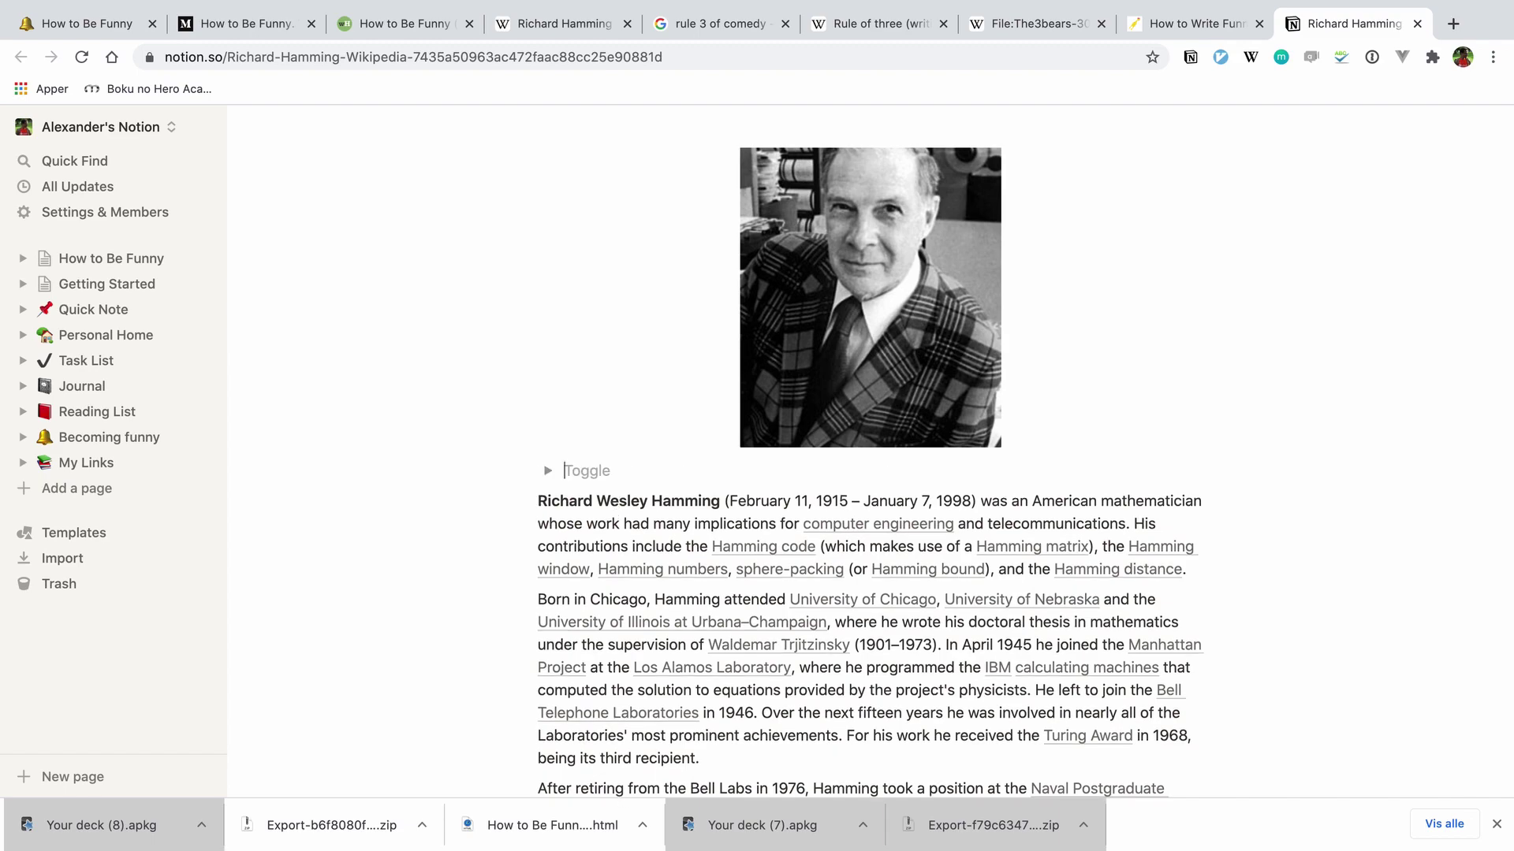
pyautogui.write('What was the occupation')
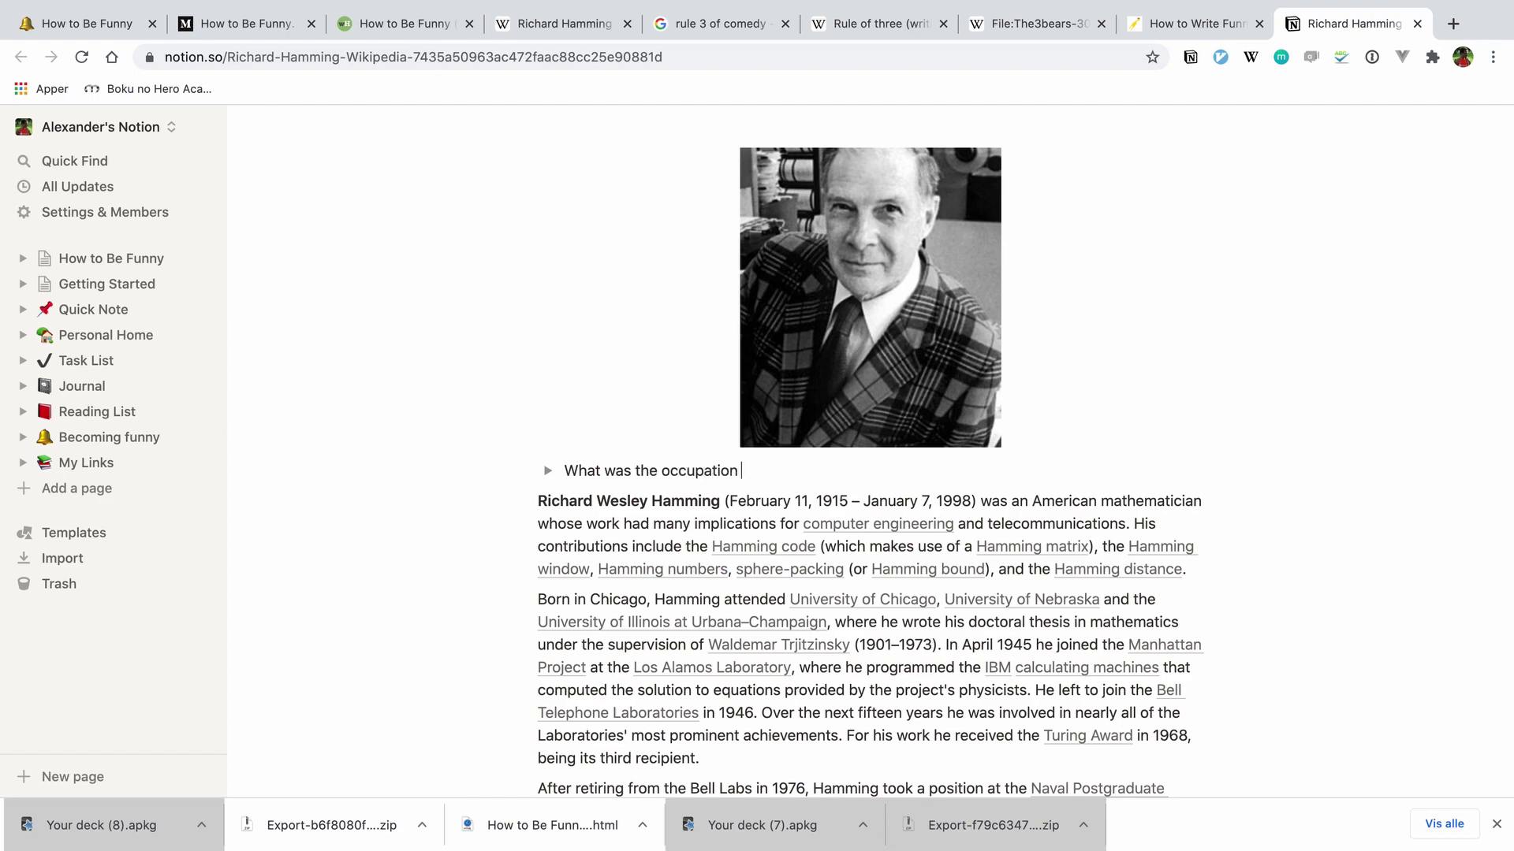
pyautogui.write('amming?')
# Expand the occupation toggle, move the introductory paragraph inside it and cut the parenthesised life dates after the name.
pyautogui.press('super+Return')
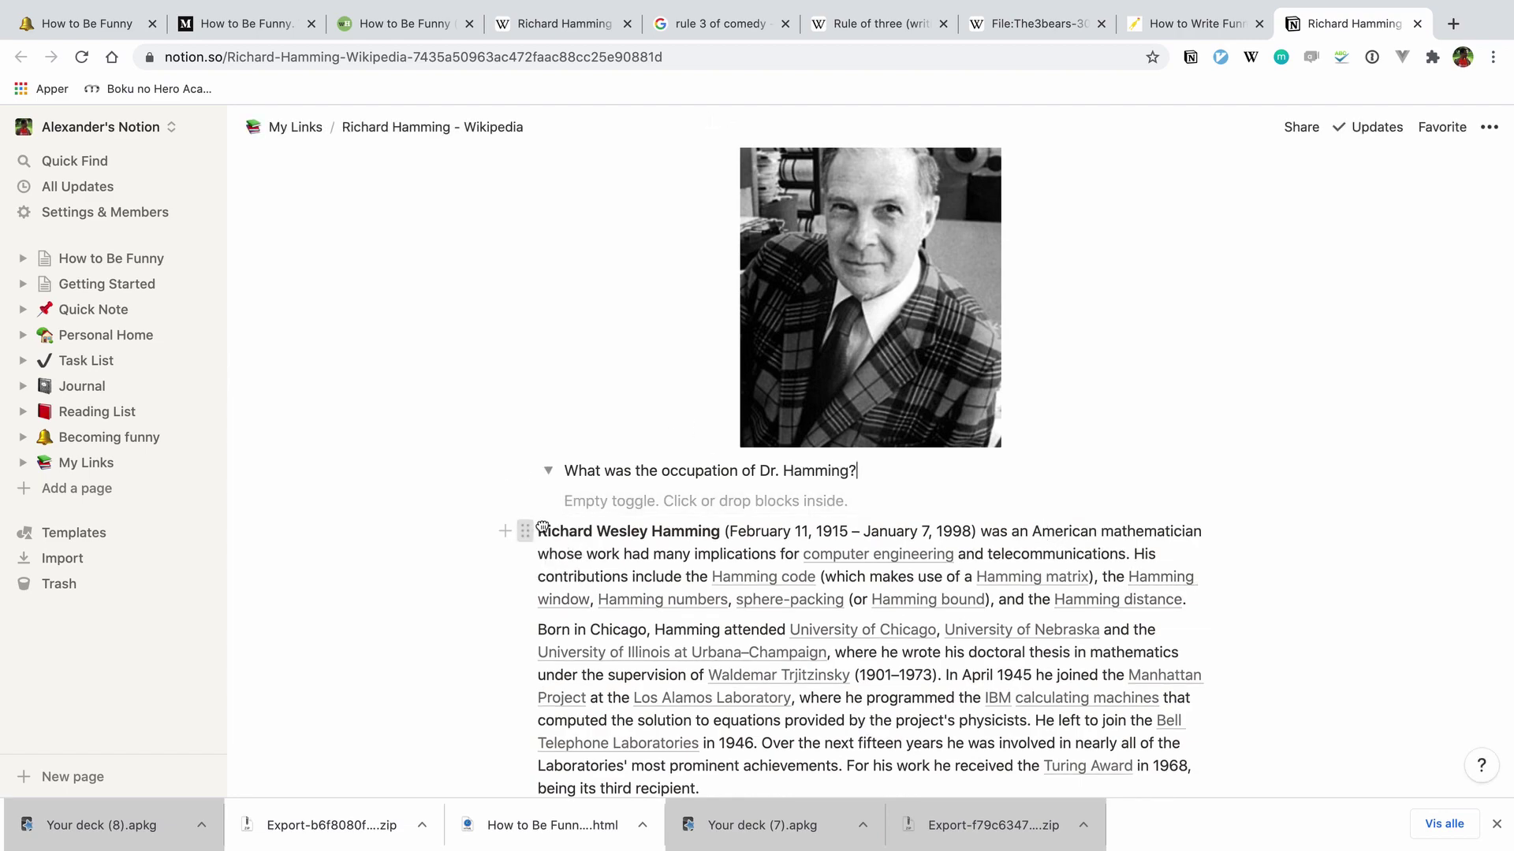
pyautogui.moveTo(525, 532); pyautogui.dragTo(599, 502)
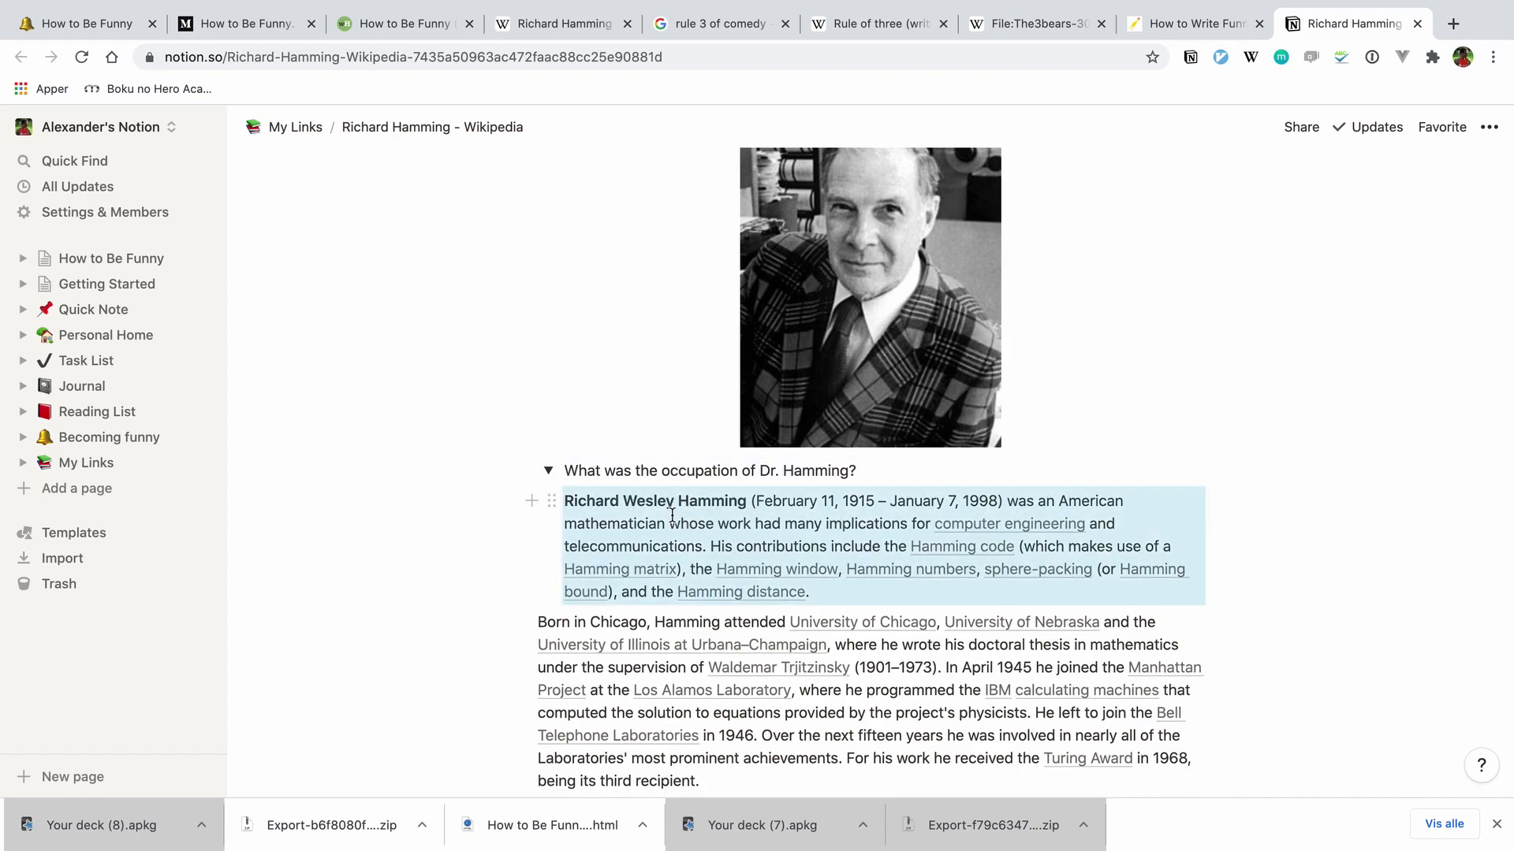
pyautogui.moveTo(1003, 501); pyautogui.dragTo(748, 502)
pyautogui.press('super+c')
pyautogui.press('BackSpace')
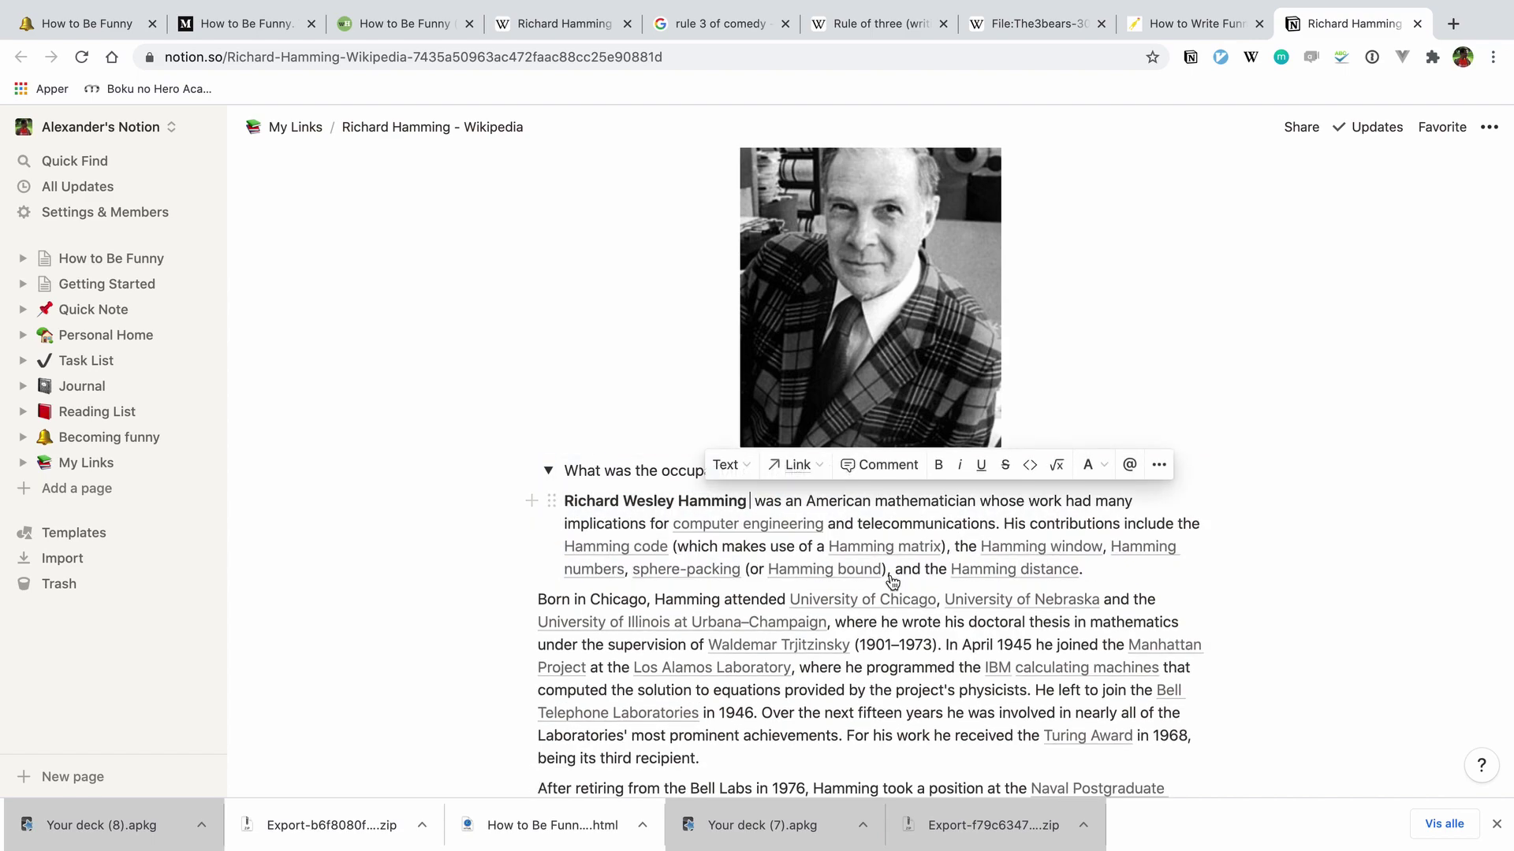
pyautogui.press('BackSpace')
# Shorten the toggle's answer to "Richard Wesley Hamming was an American mathematician." and collapse the toggle.
pyautogui.hotkey('alt', 'Right')
pyautogui.hotkey('alt', 'Right')
pyautogui.hotkey('alt', 'Right')
pyautogui.hotkey('alt', 'Right')
pyautogui.write('.')
pyautogui.hotkey('shift', 'Down')
pyautogui.hotkey('shift', 'Down')
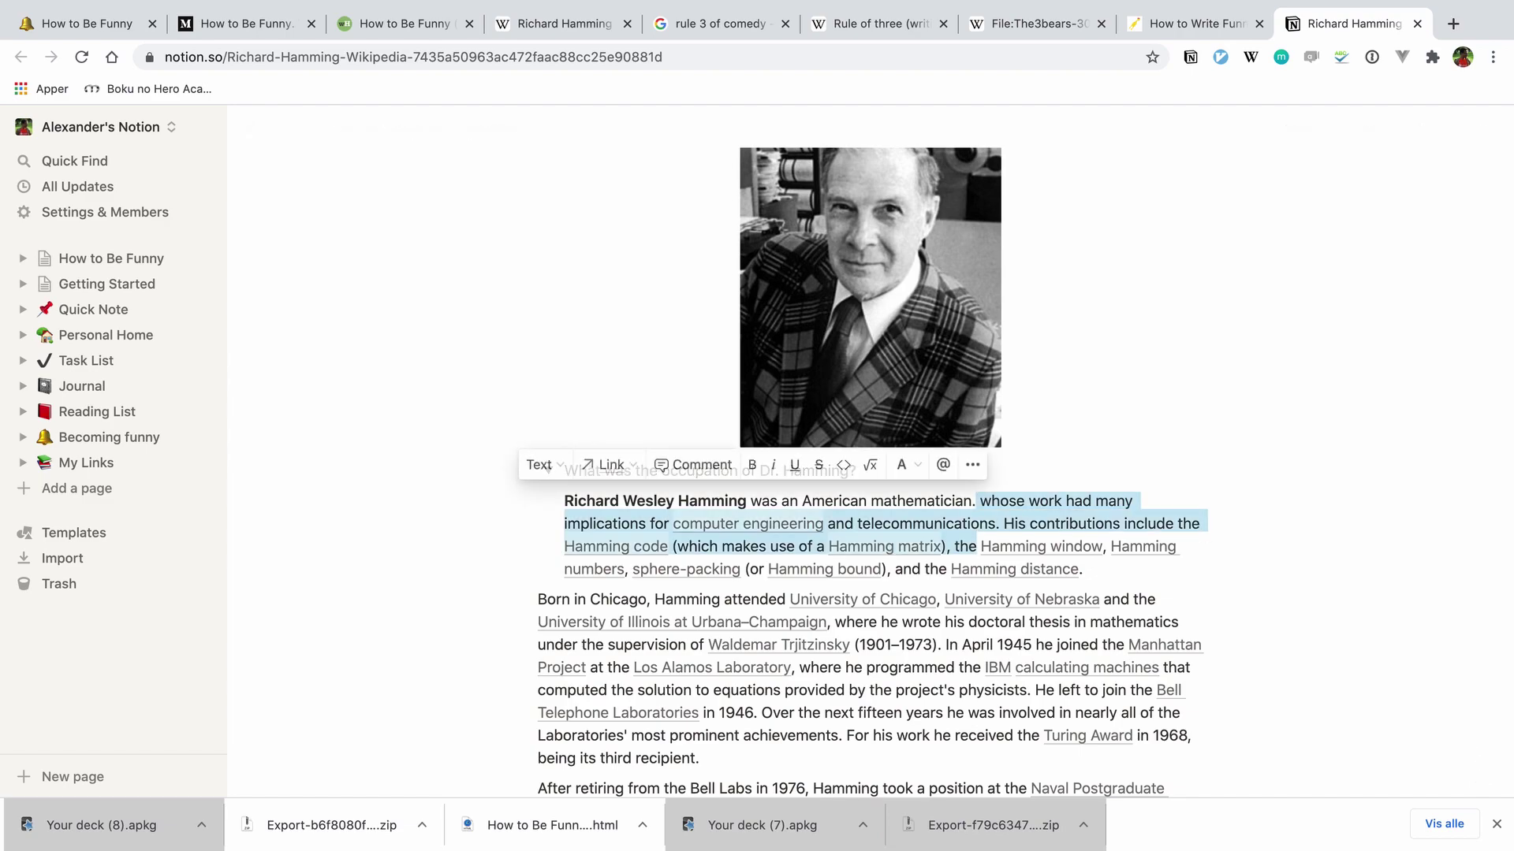
pyautogui.hotkey('shift', 'Down')
pyautogui.hotkey('shift', 'alt', 'Right')
pyautogui.hotkey('shift', 'Right')
pyautogui.press('BackSpace')
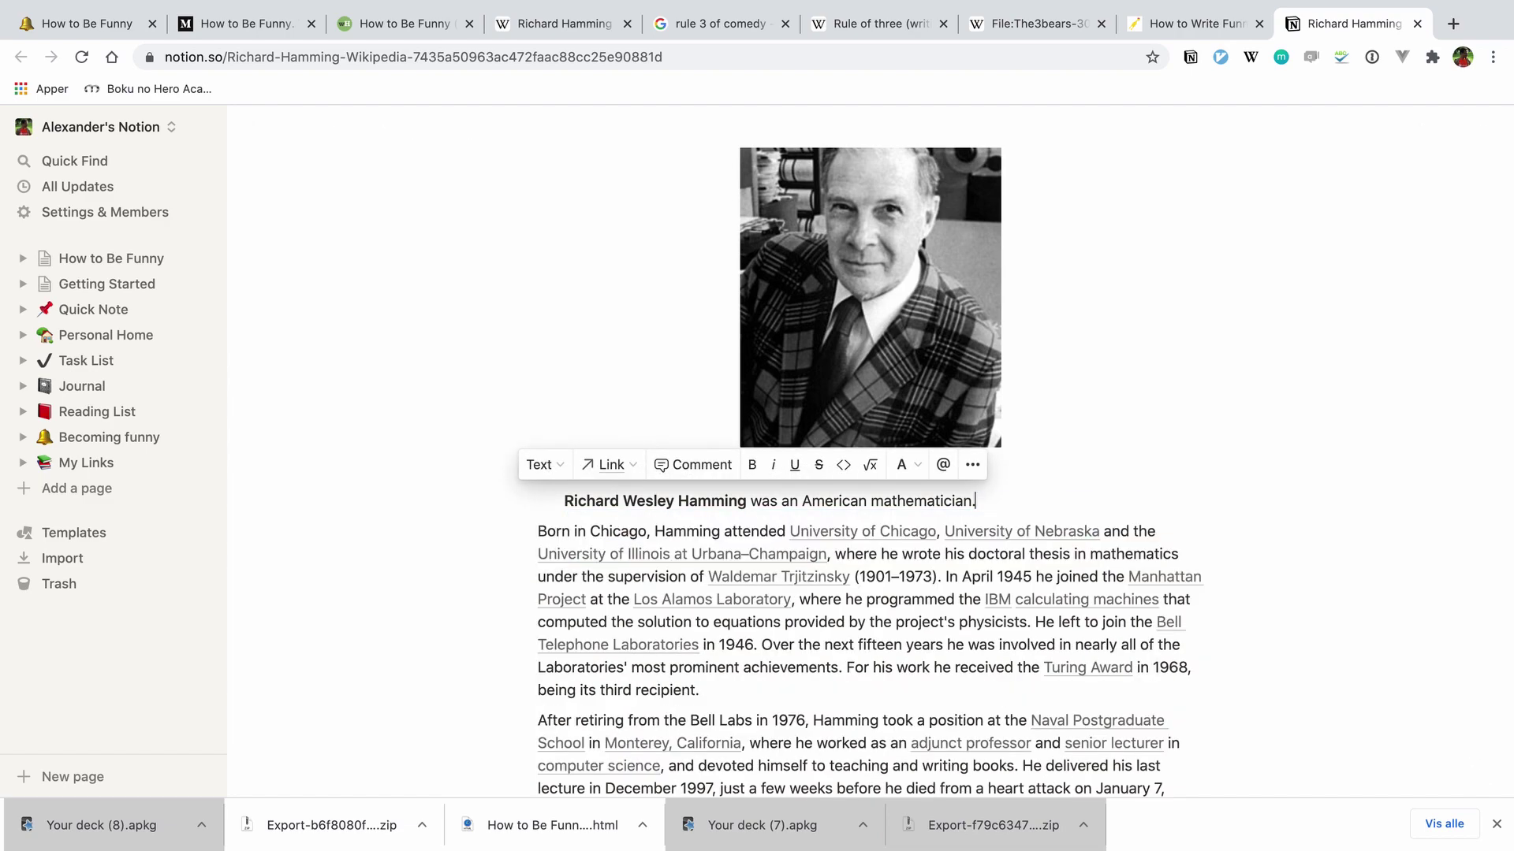
pyautogui.press('Up')
pyautogui.press('super+Return')
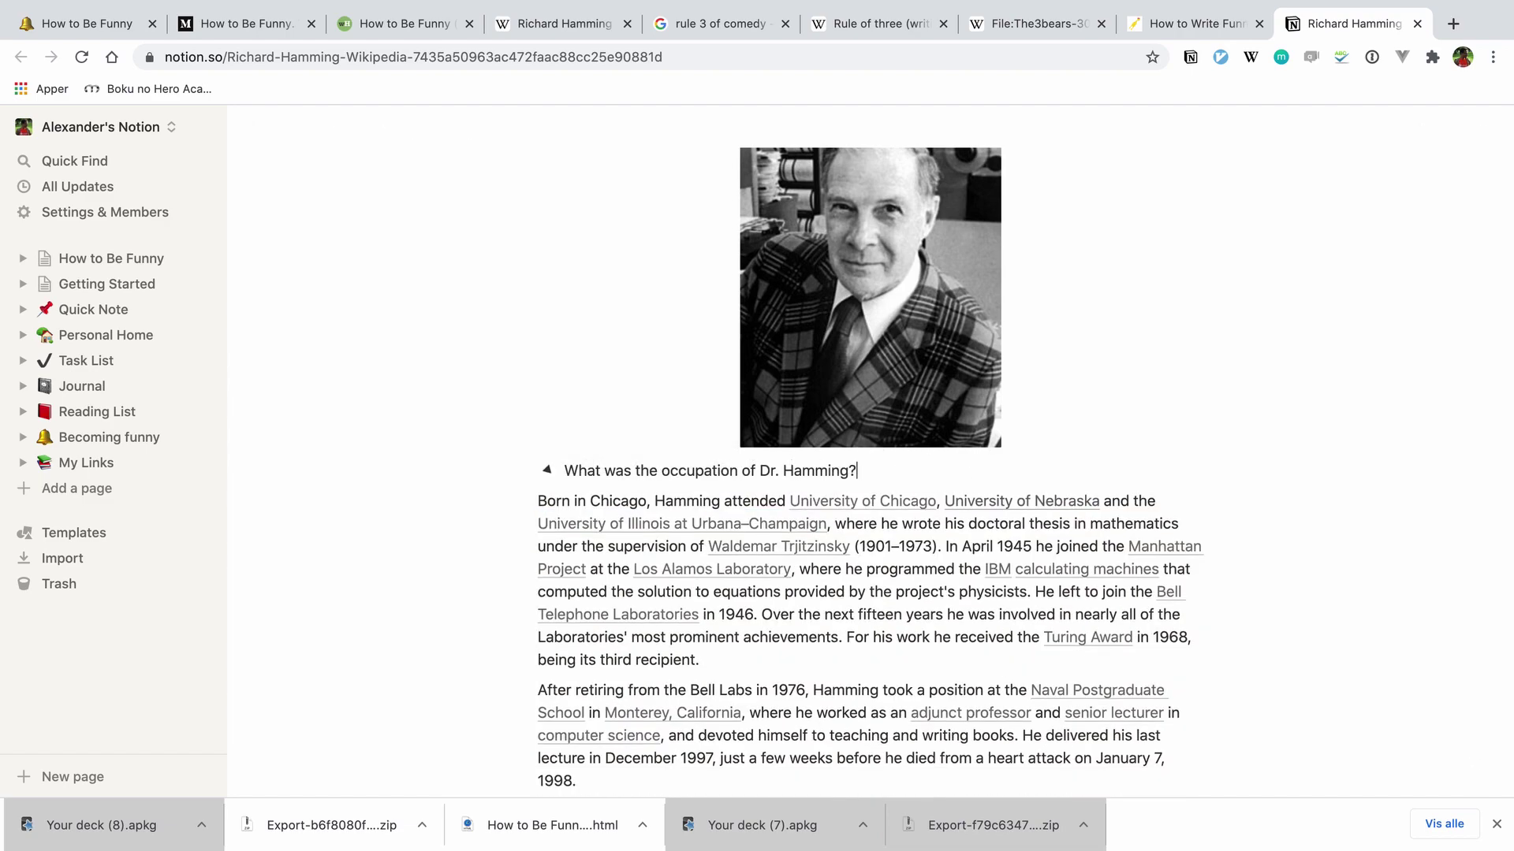
# Add a second toggle below the occupation question, reading "When was Dr. Hamming born?".
pyautogui.press('Return')
pyautogui.write('When w')
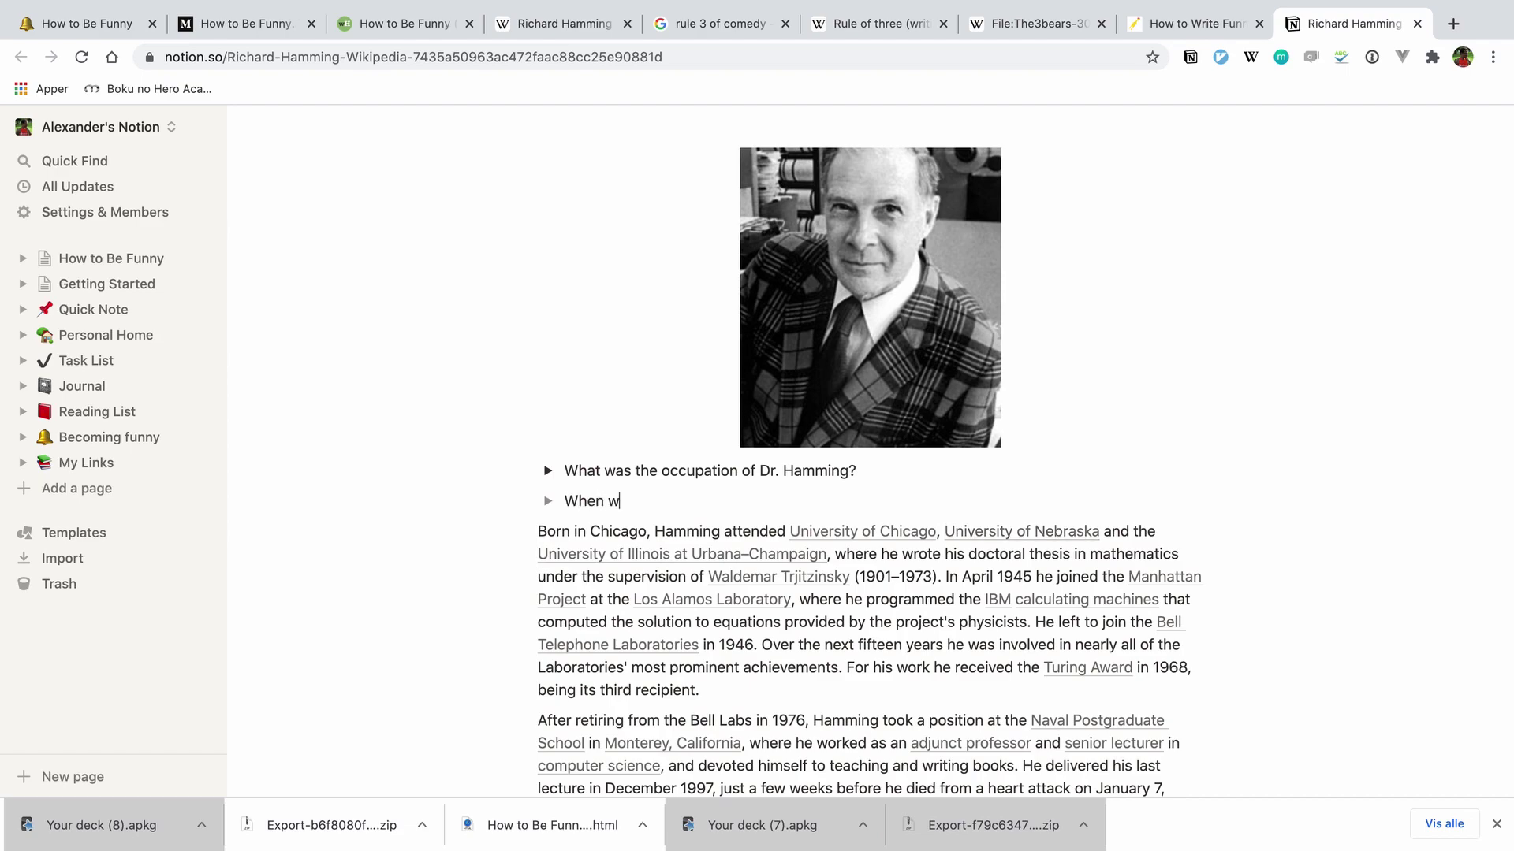
pyautogui.write('as Dr. Hamming born?')
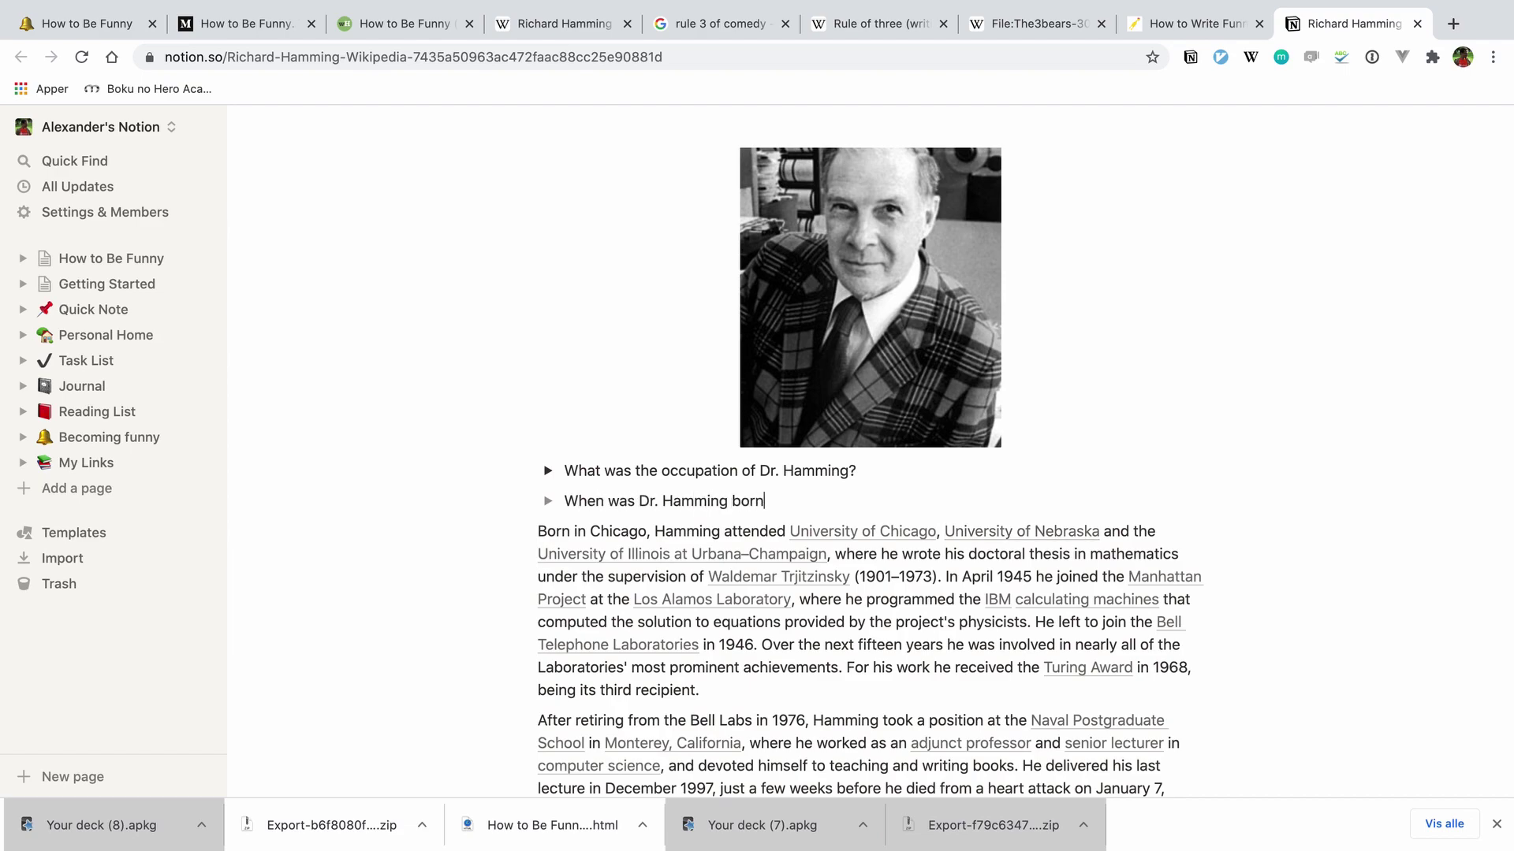
# Paste the cut life dates inside the new toggle without the opening parenthesis, collapse it and close the browser's downloads bar.
pyautogui.press('super+Return')
pyautogui.press('super+v')
pyautogui.press('Tab')
pyautogui.press('BackSpace')
pyautogui.press('super+Right')
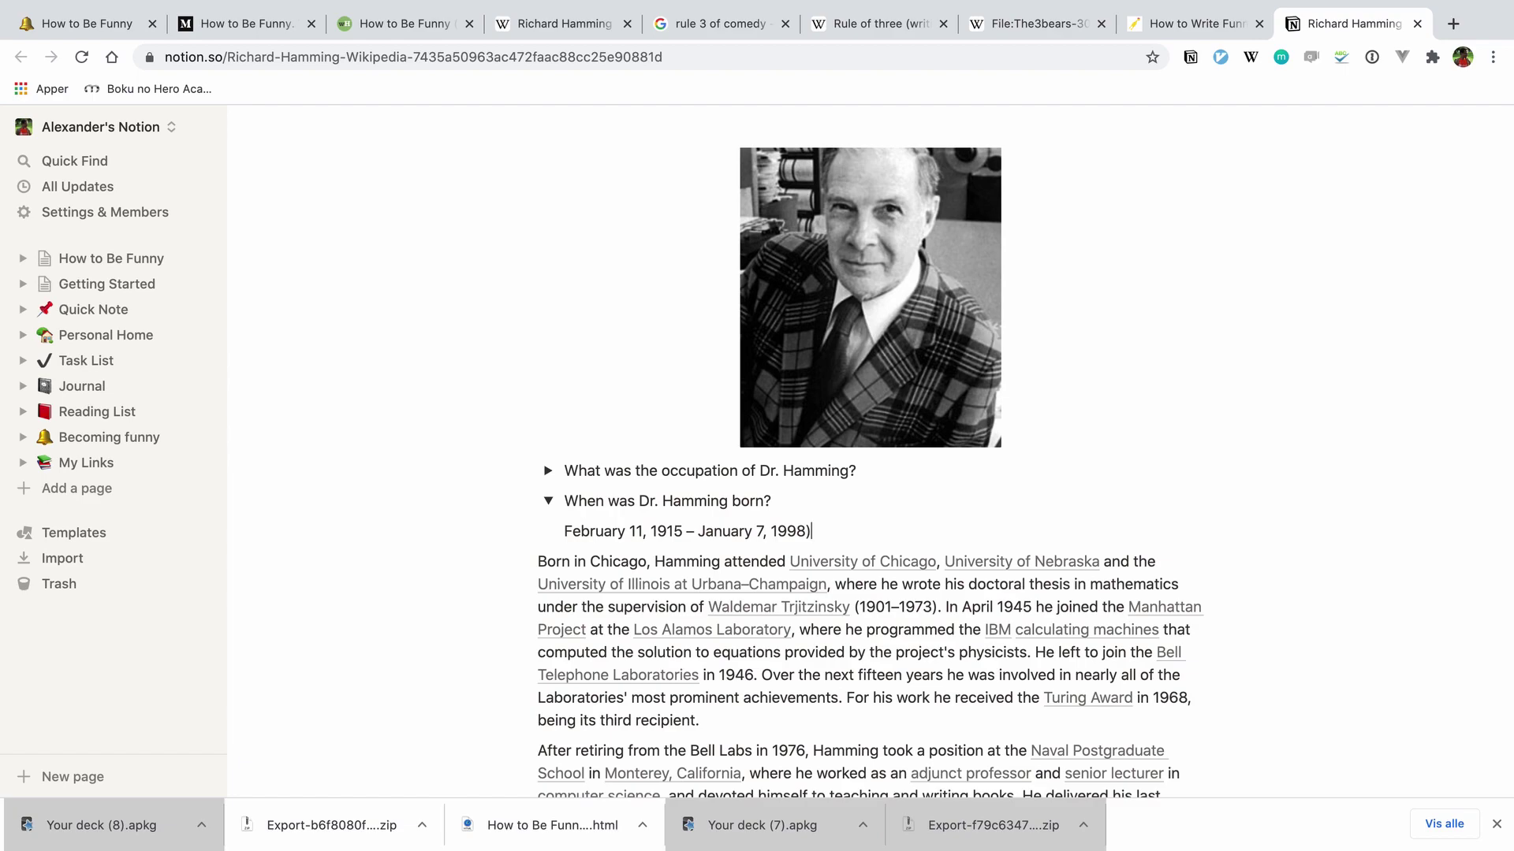
pyautogui.press('super+Return')
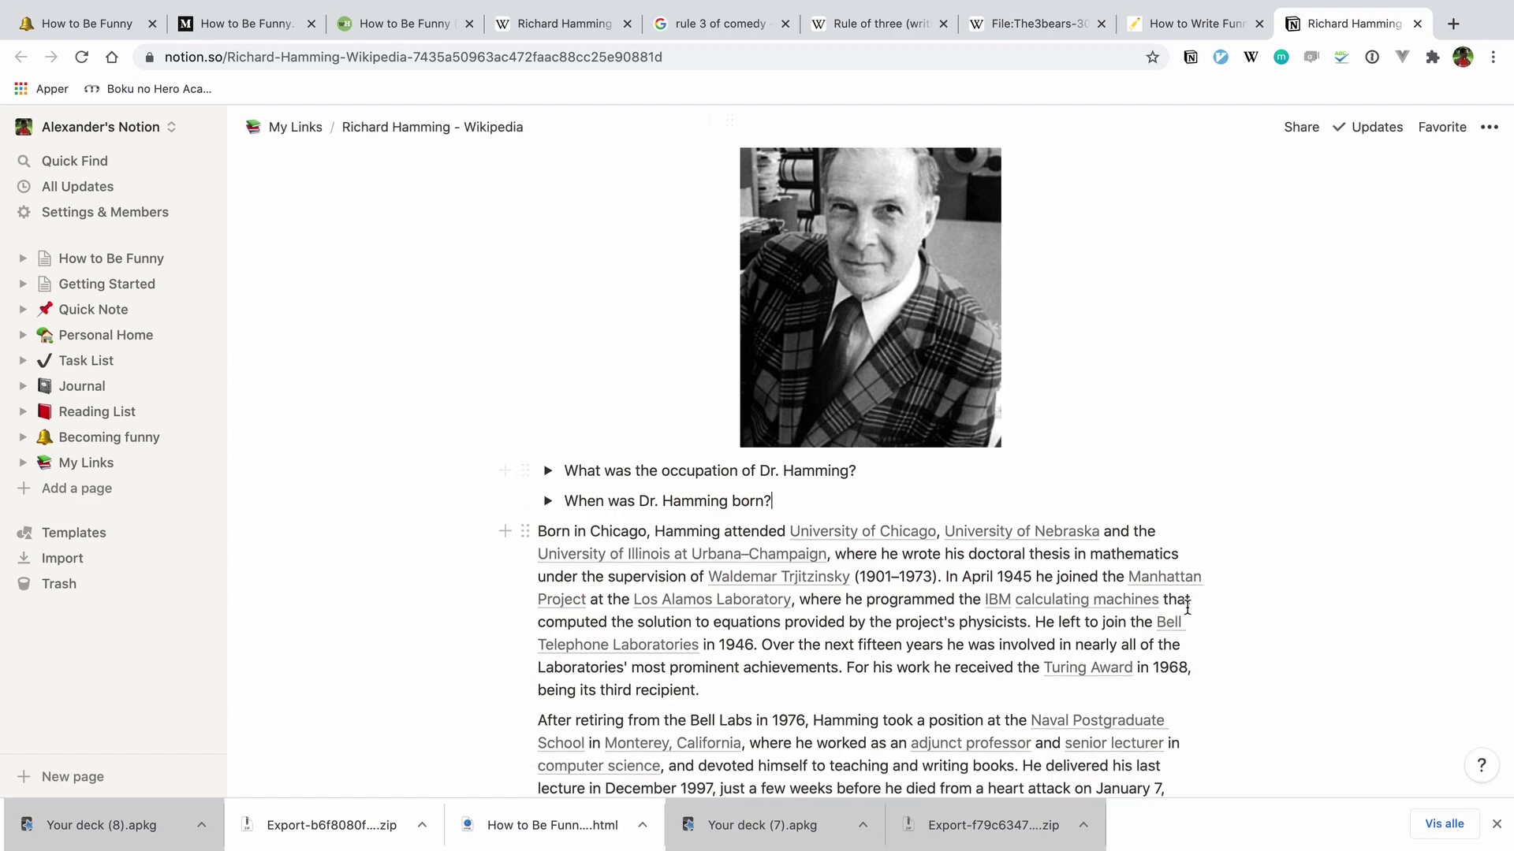
pyautogui.click(1496, 823)
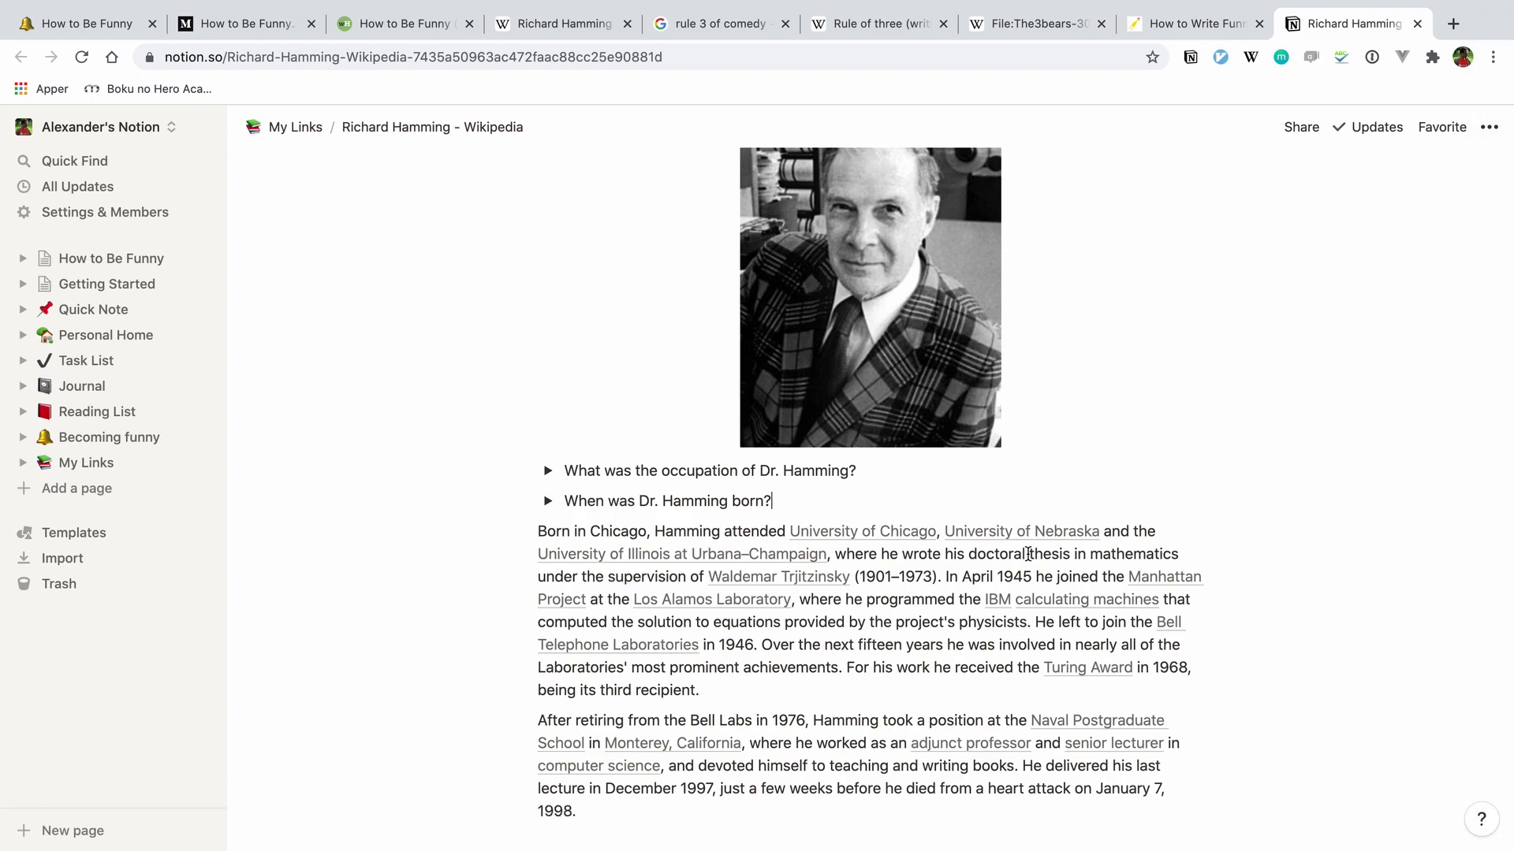